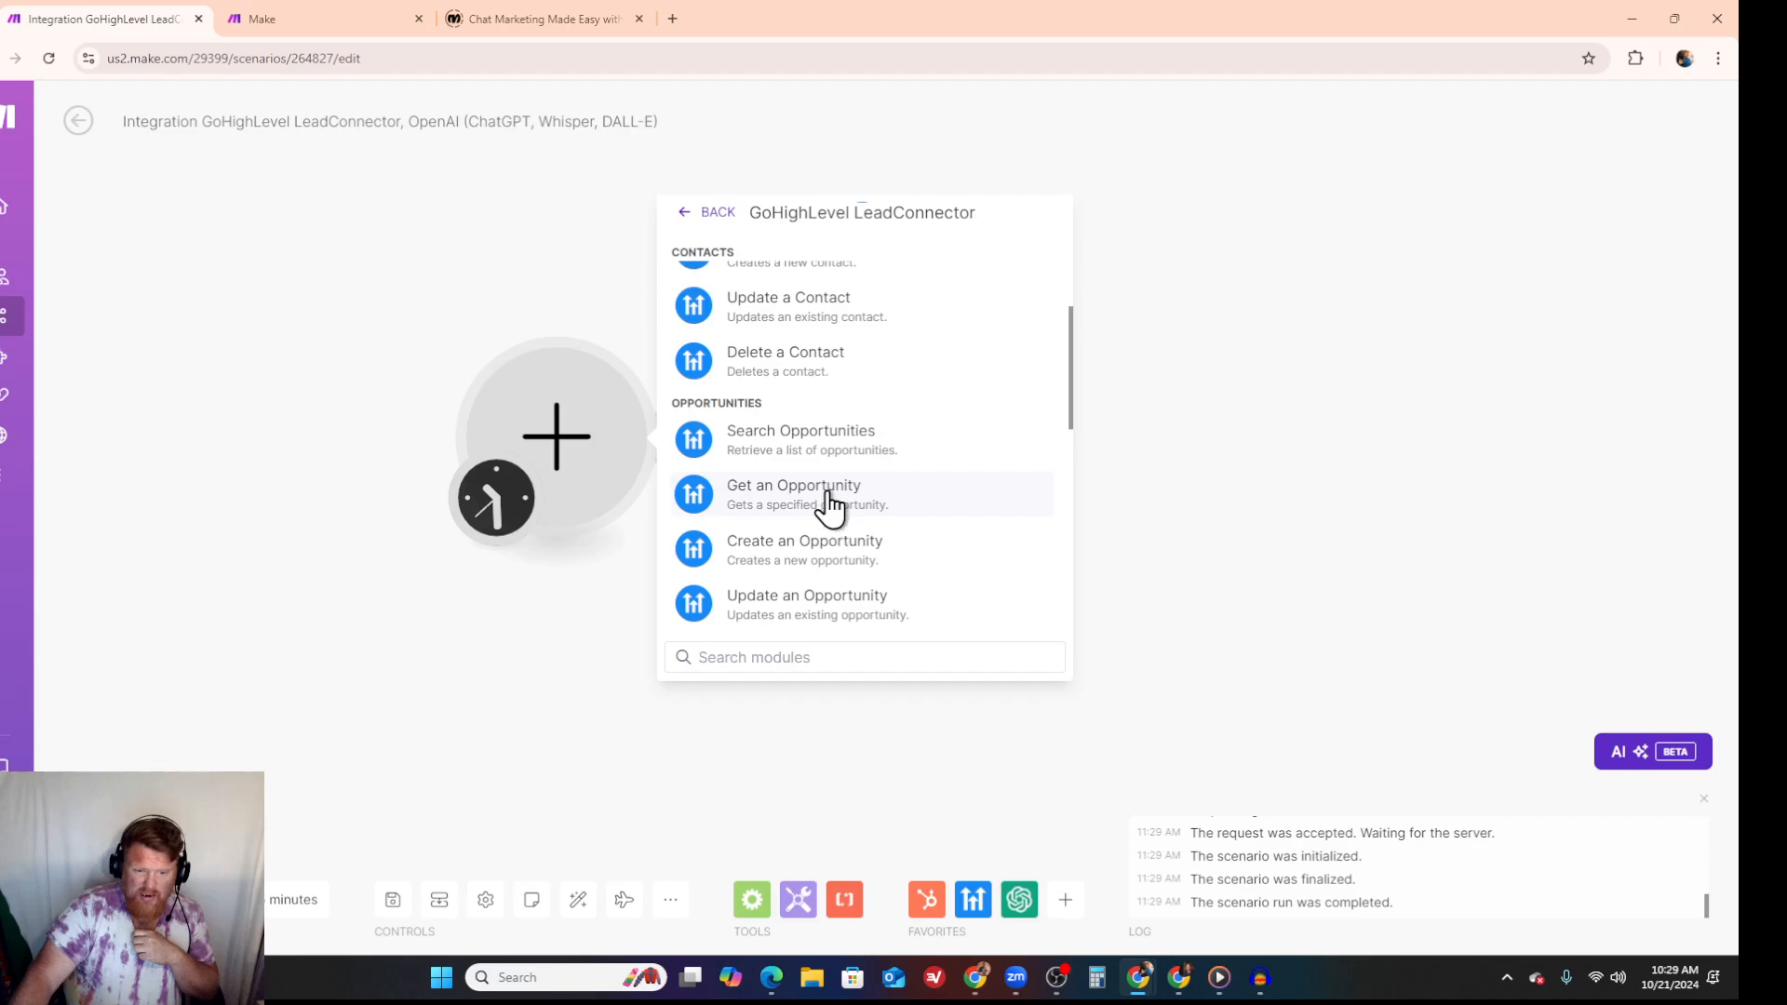
click(828, 504)
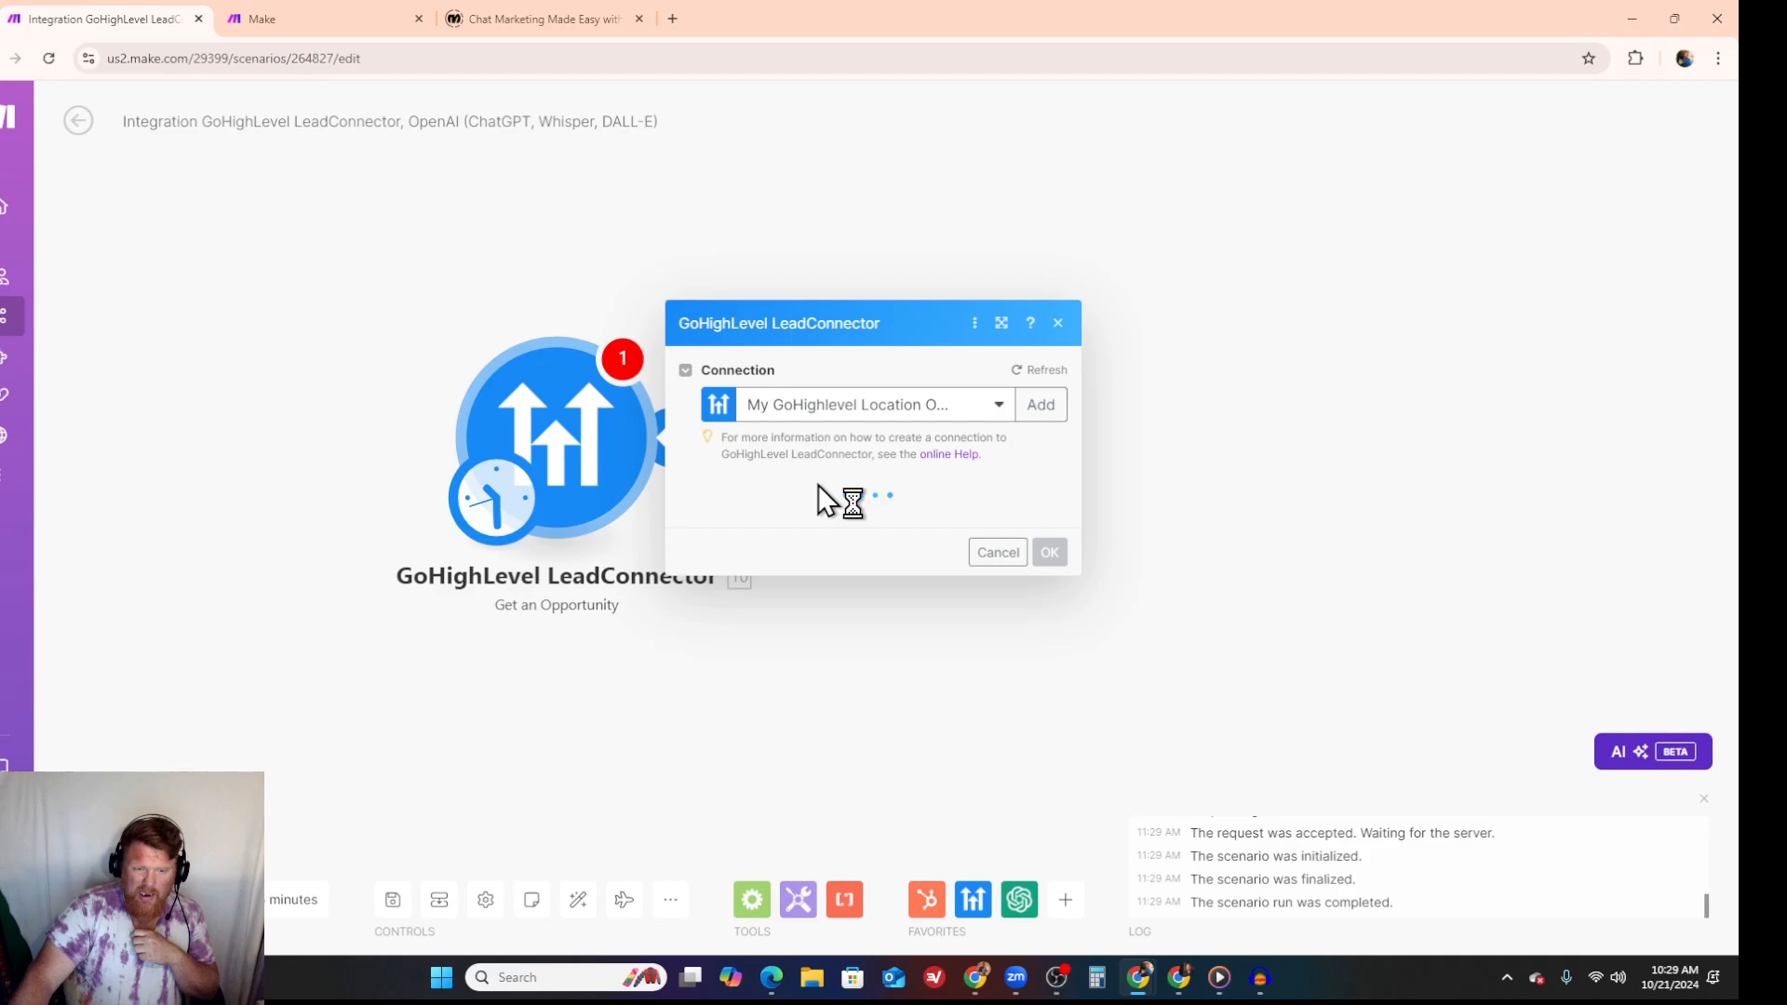
click(1037, 521)
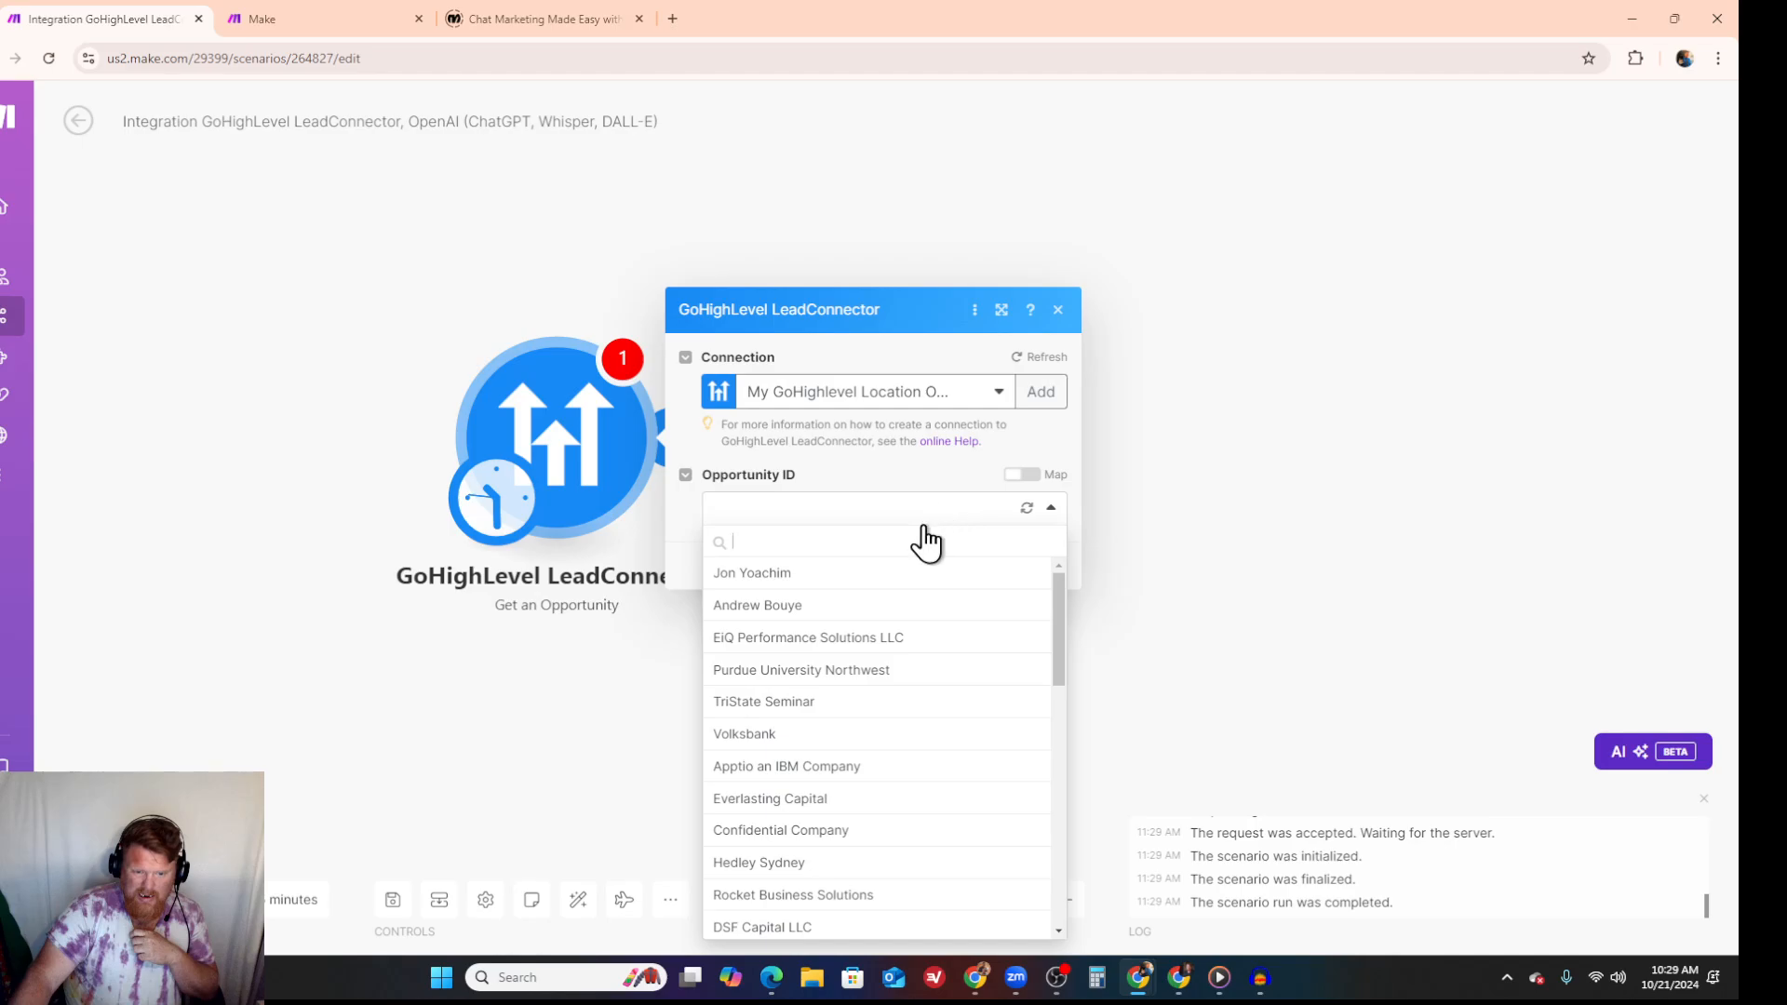
click(914, 478)
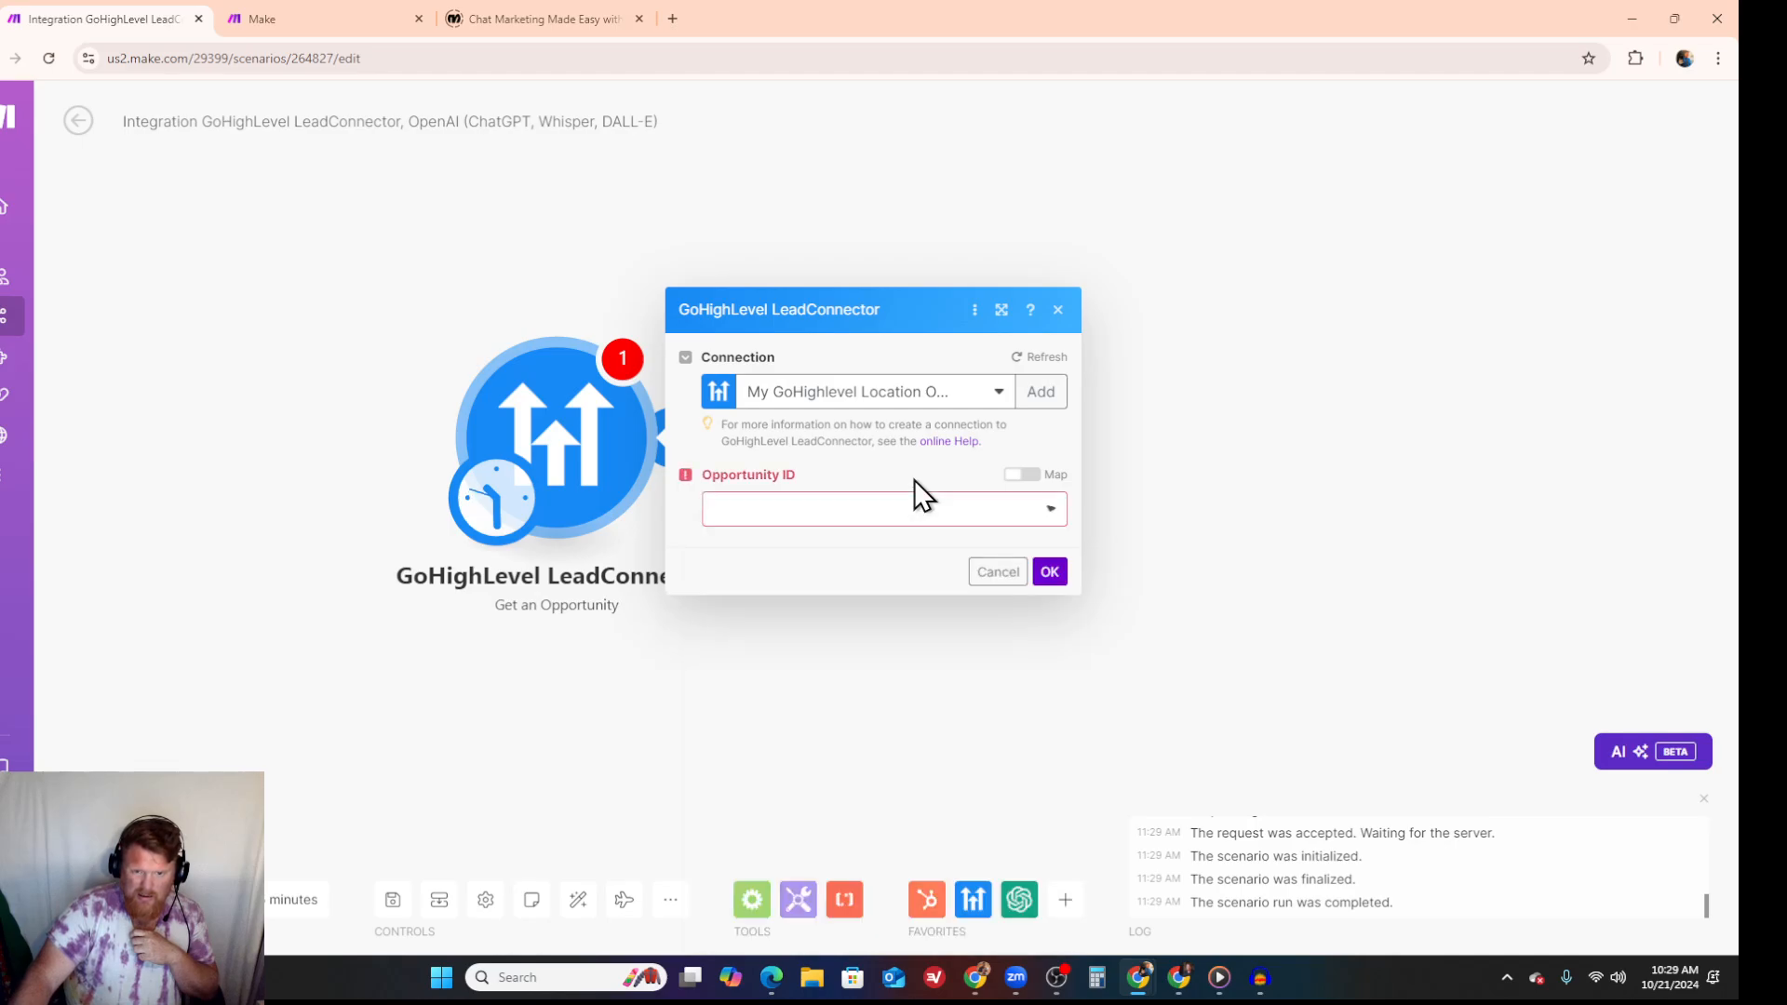
click(1020, 475)
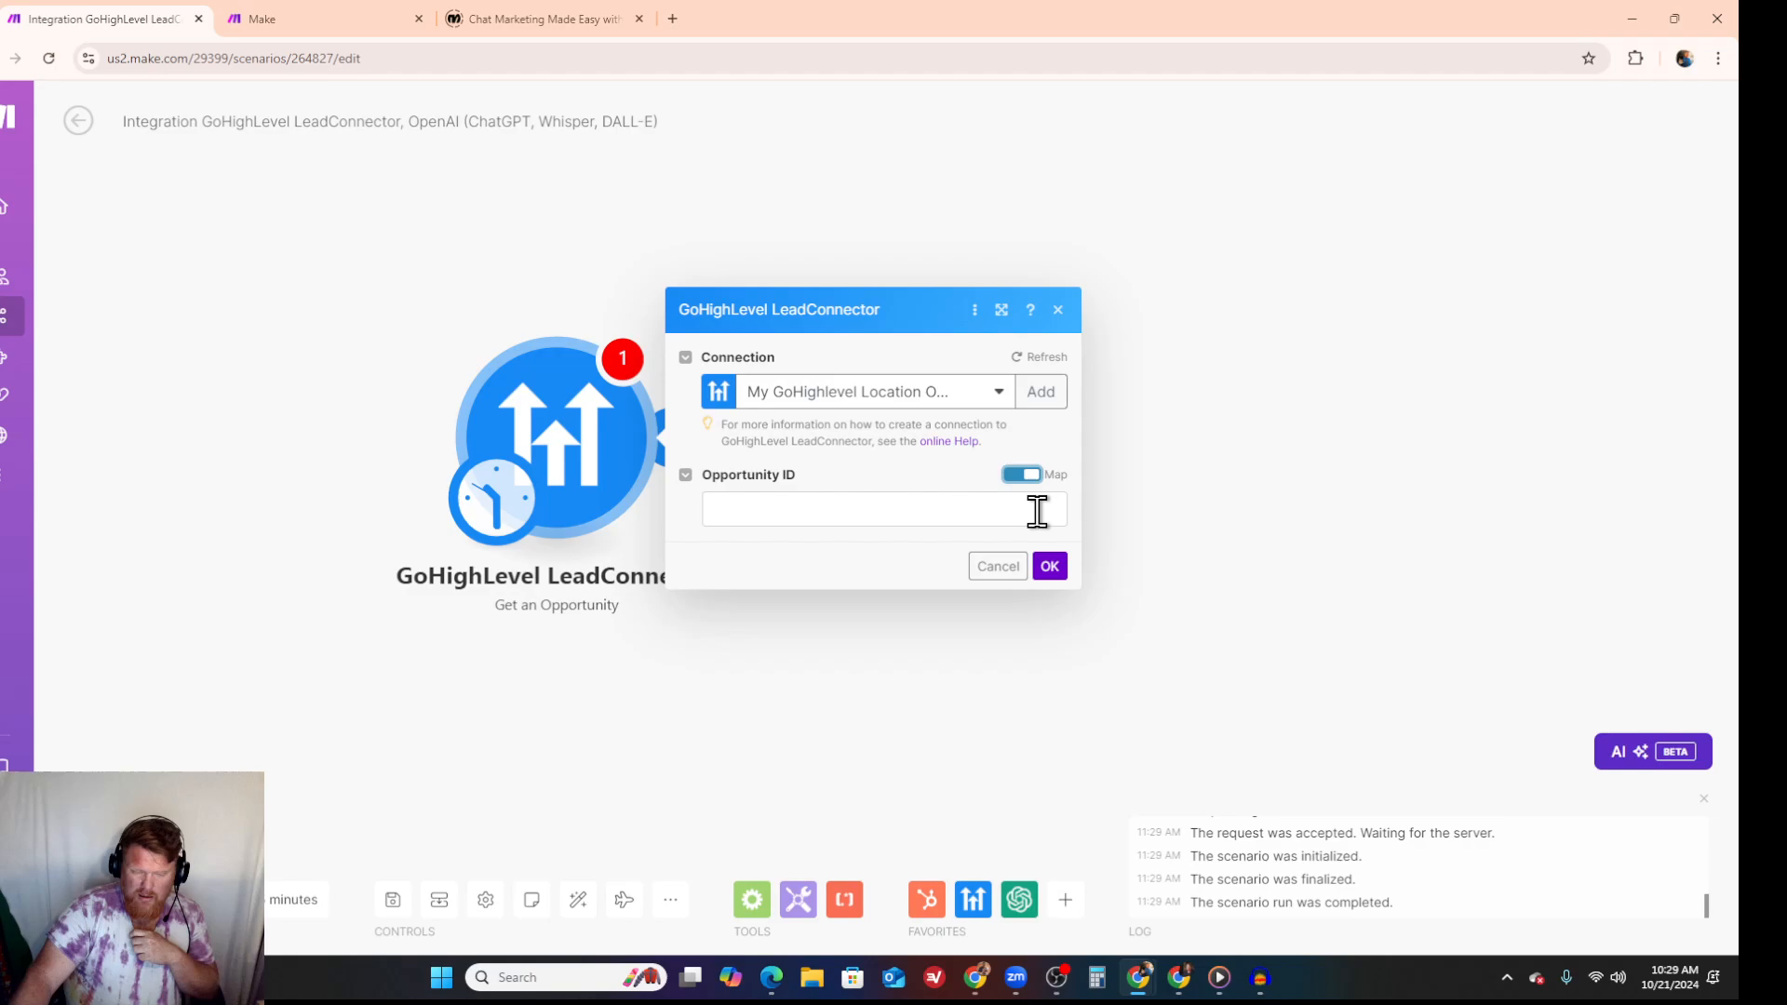
click(1023, 477)
click(1044, 516)
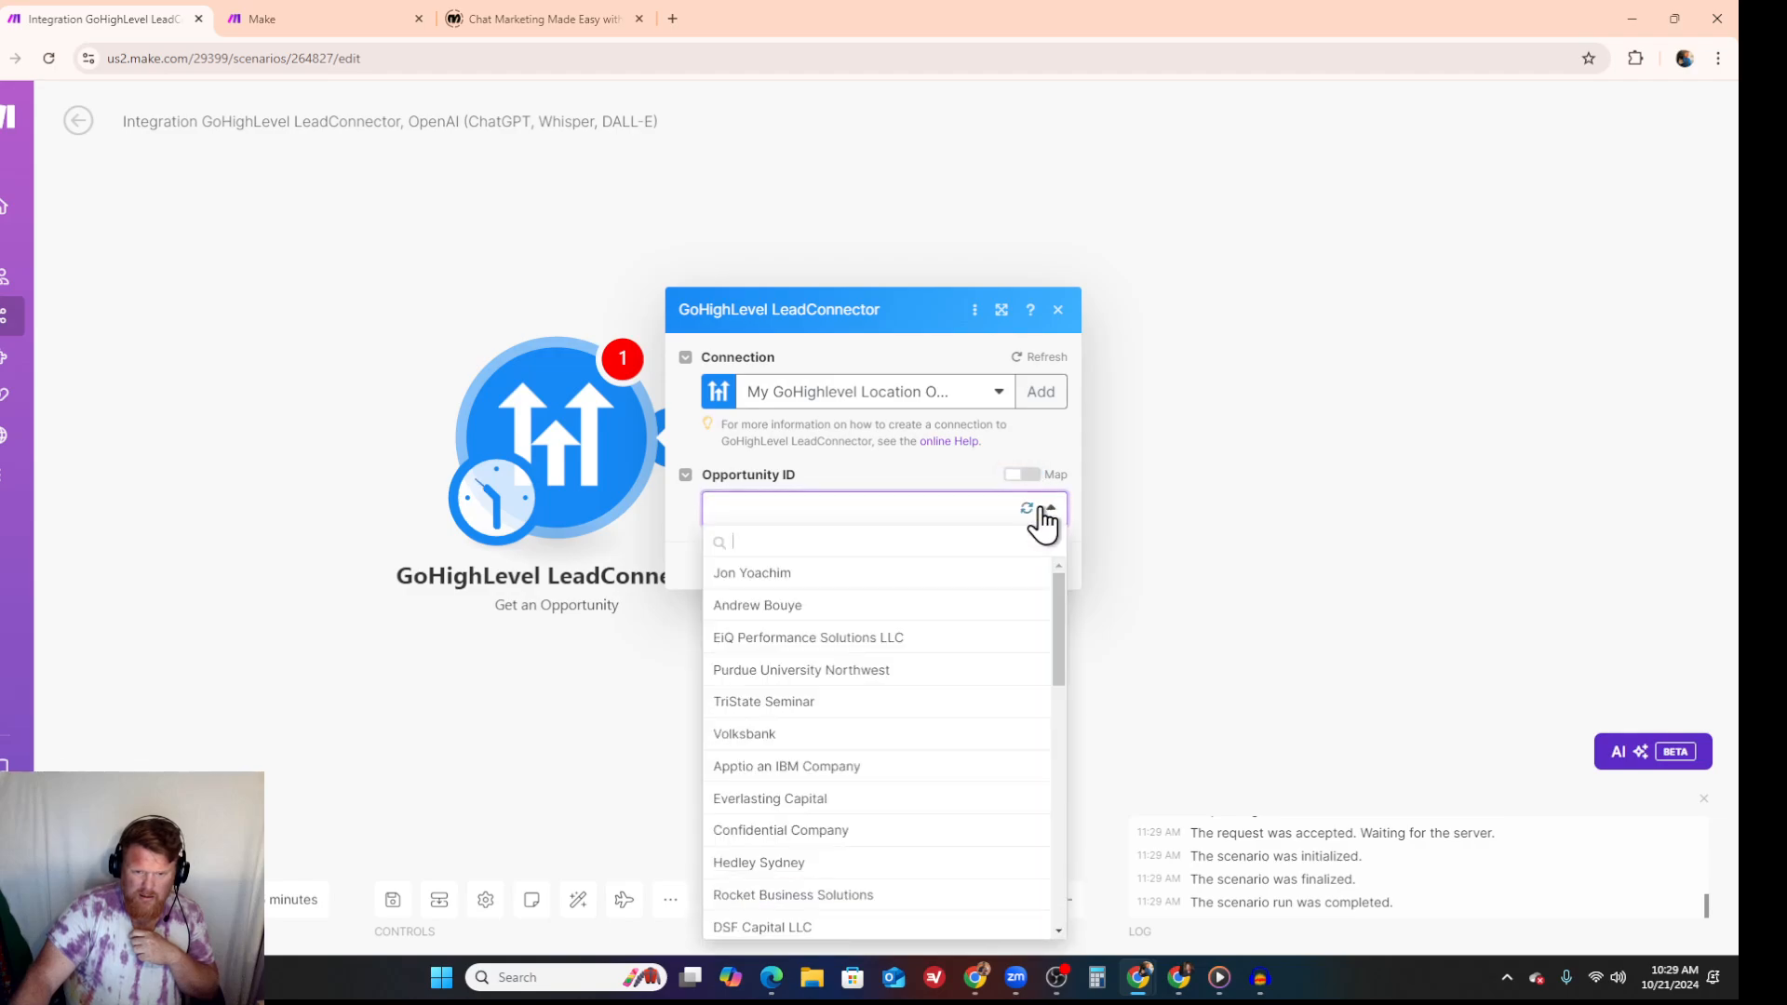
scroll(1010, 595, down, 5)
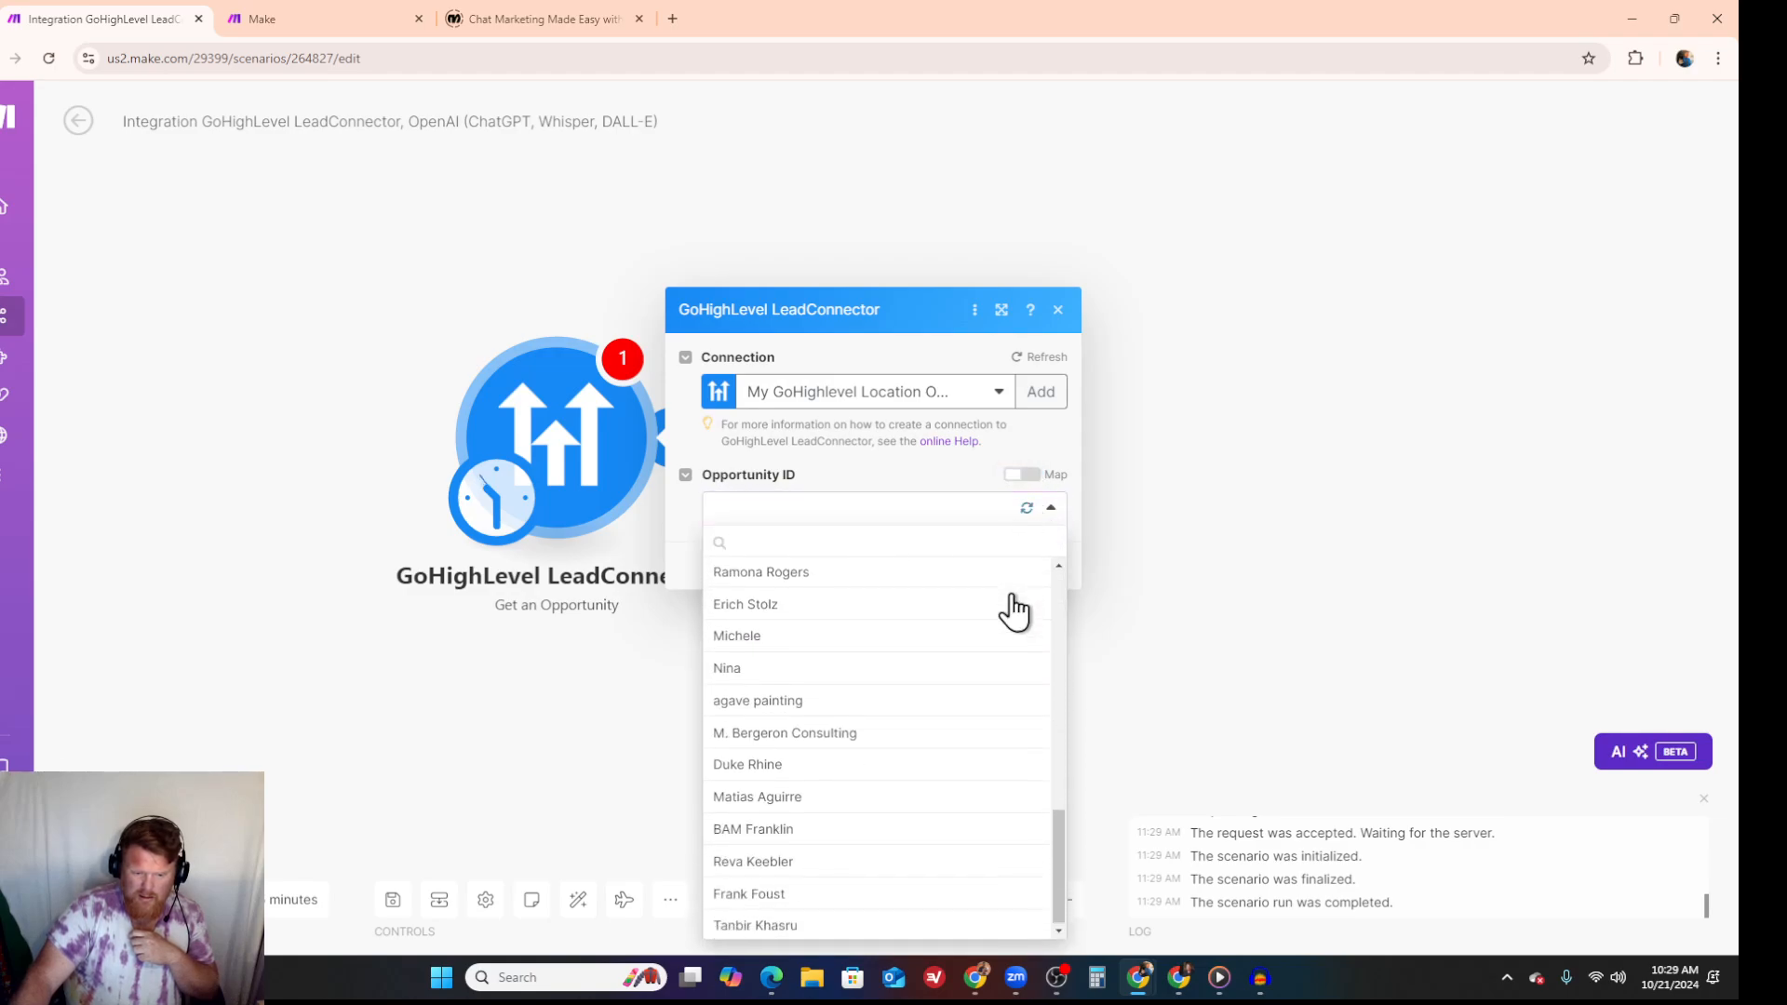
scroll(1014, 610, up, 5)
click(1056, 310)
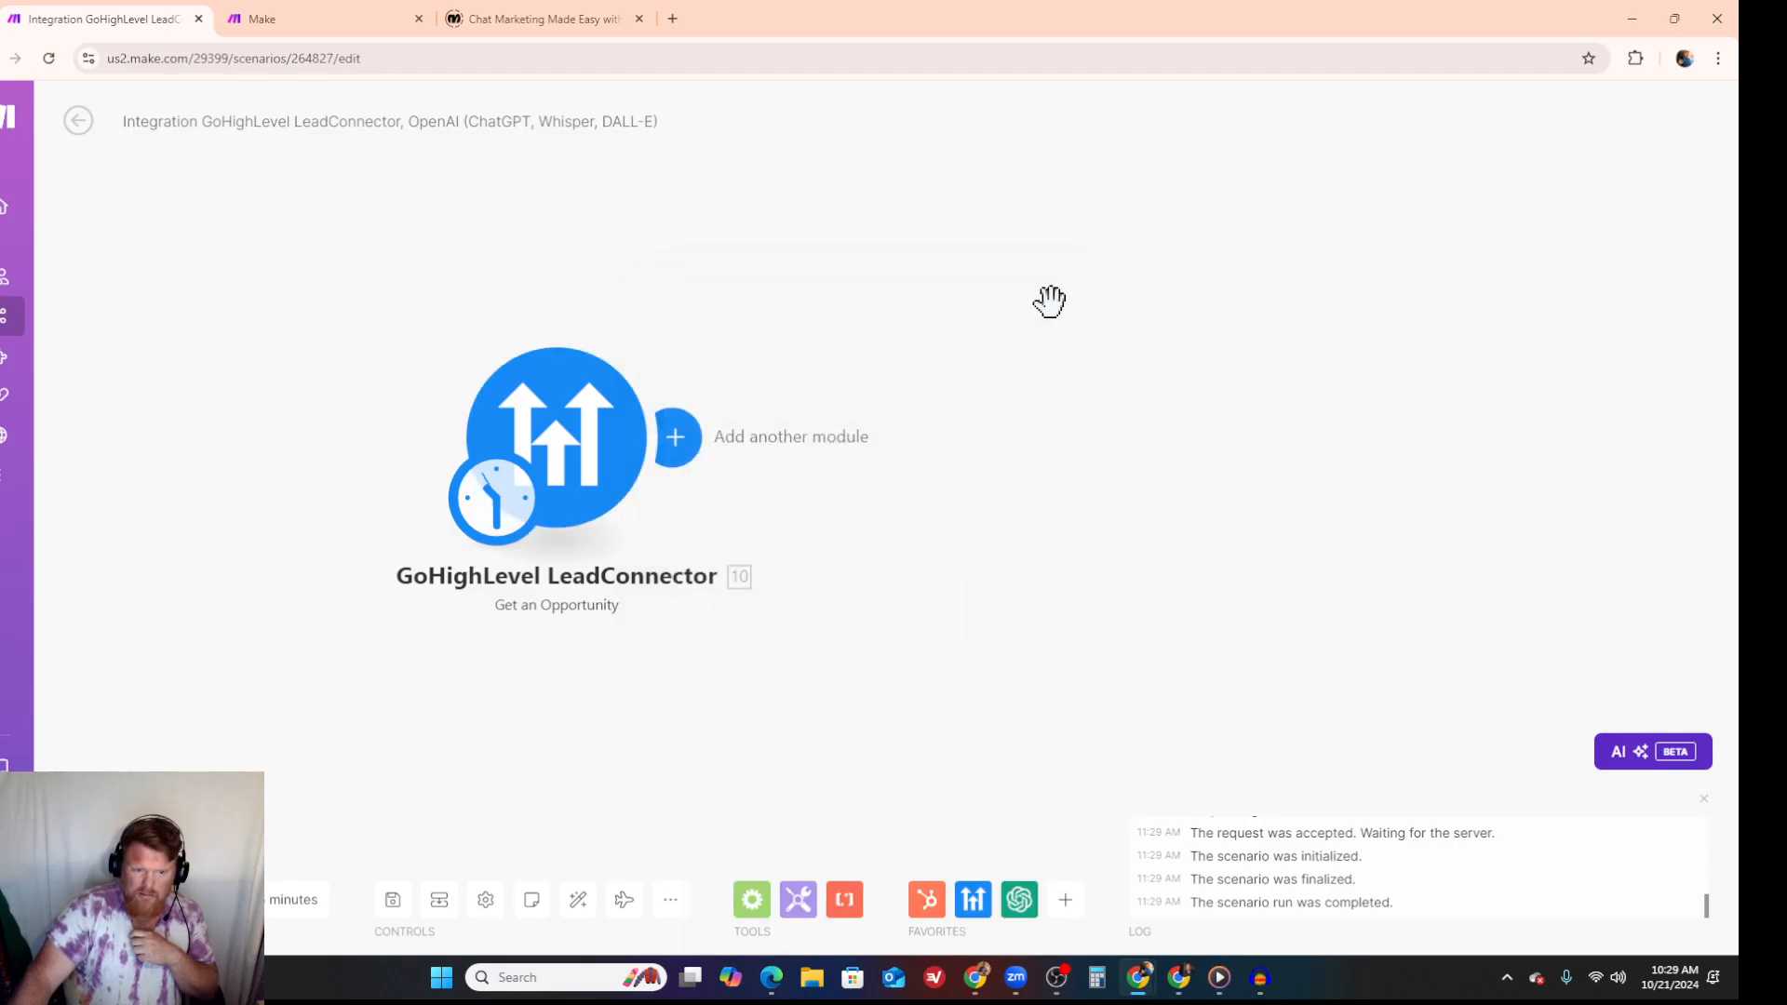
right_click(584, 437)
click(640, 709)
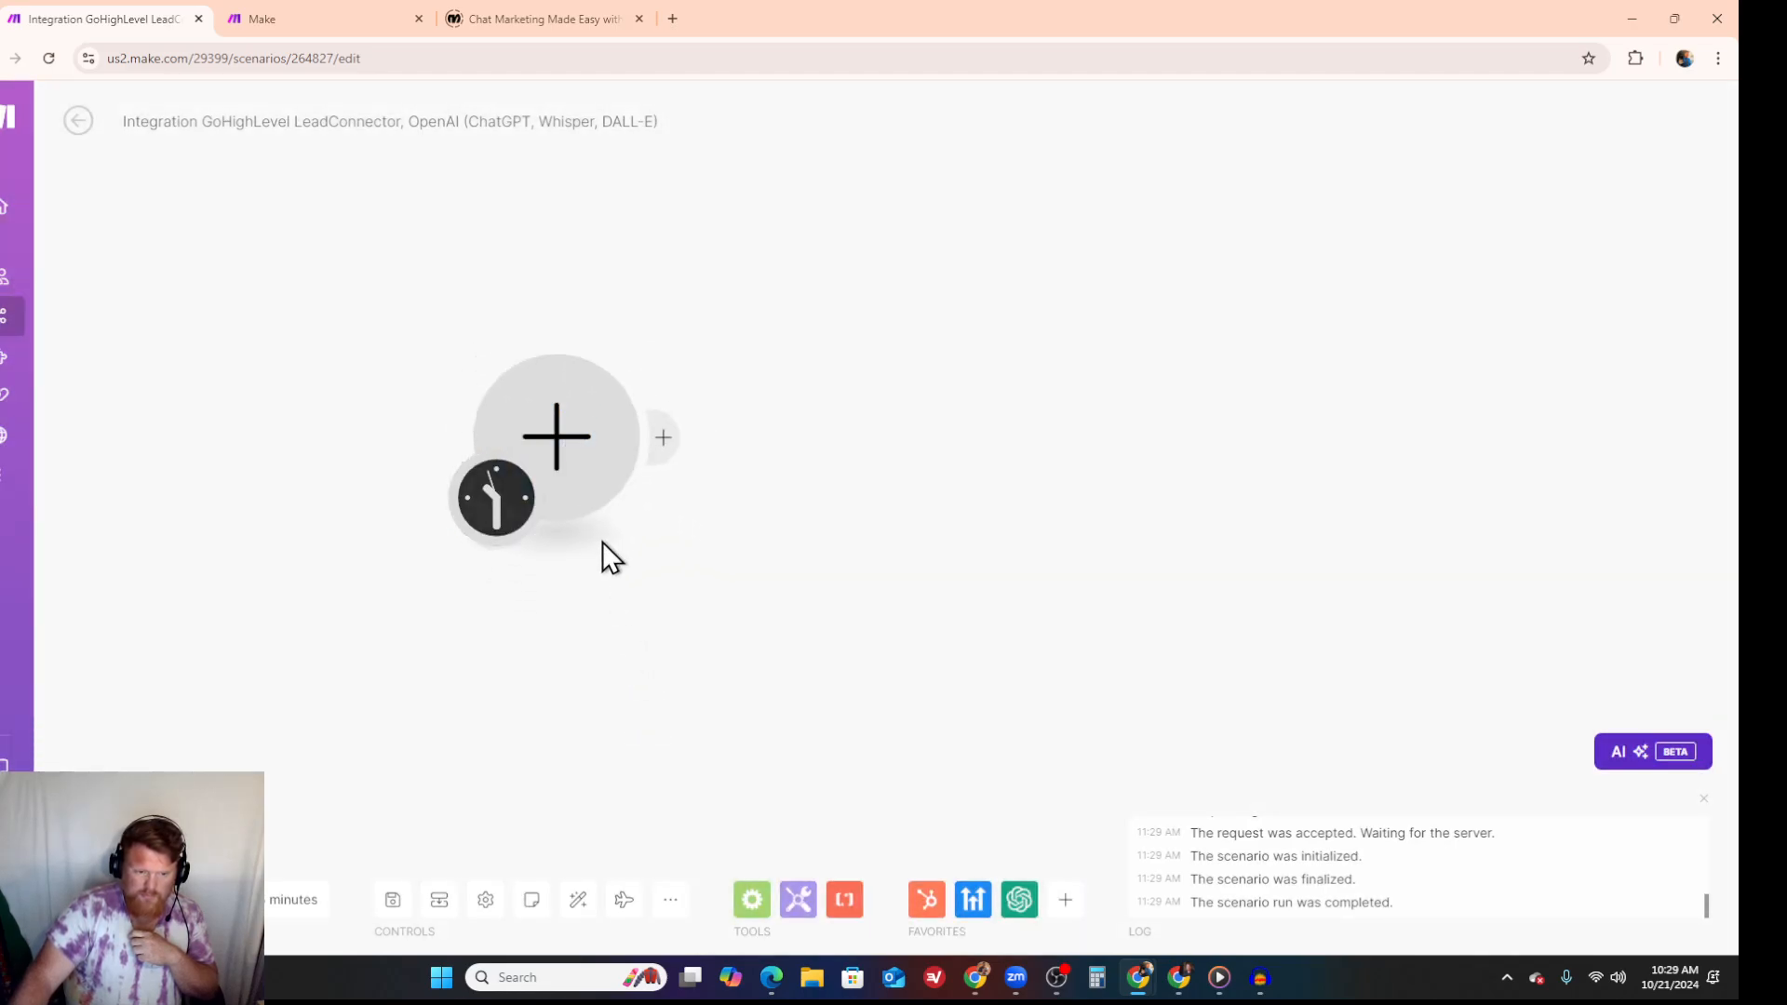
- Add the GoHighLevel LeadConnector Search Opportunities module as the first module of the scenario
click(574, 456)
click(800, 333)
scroll(856, 521, down, 10)
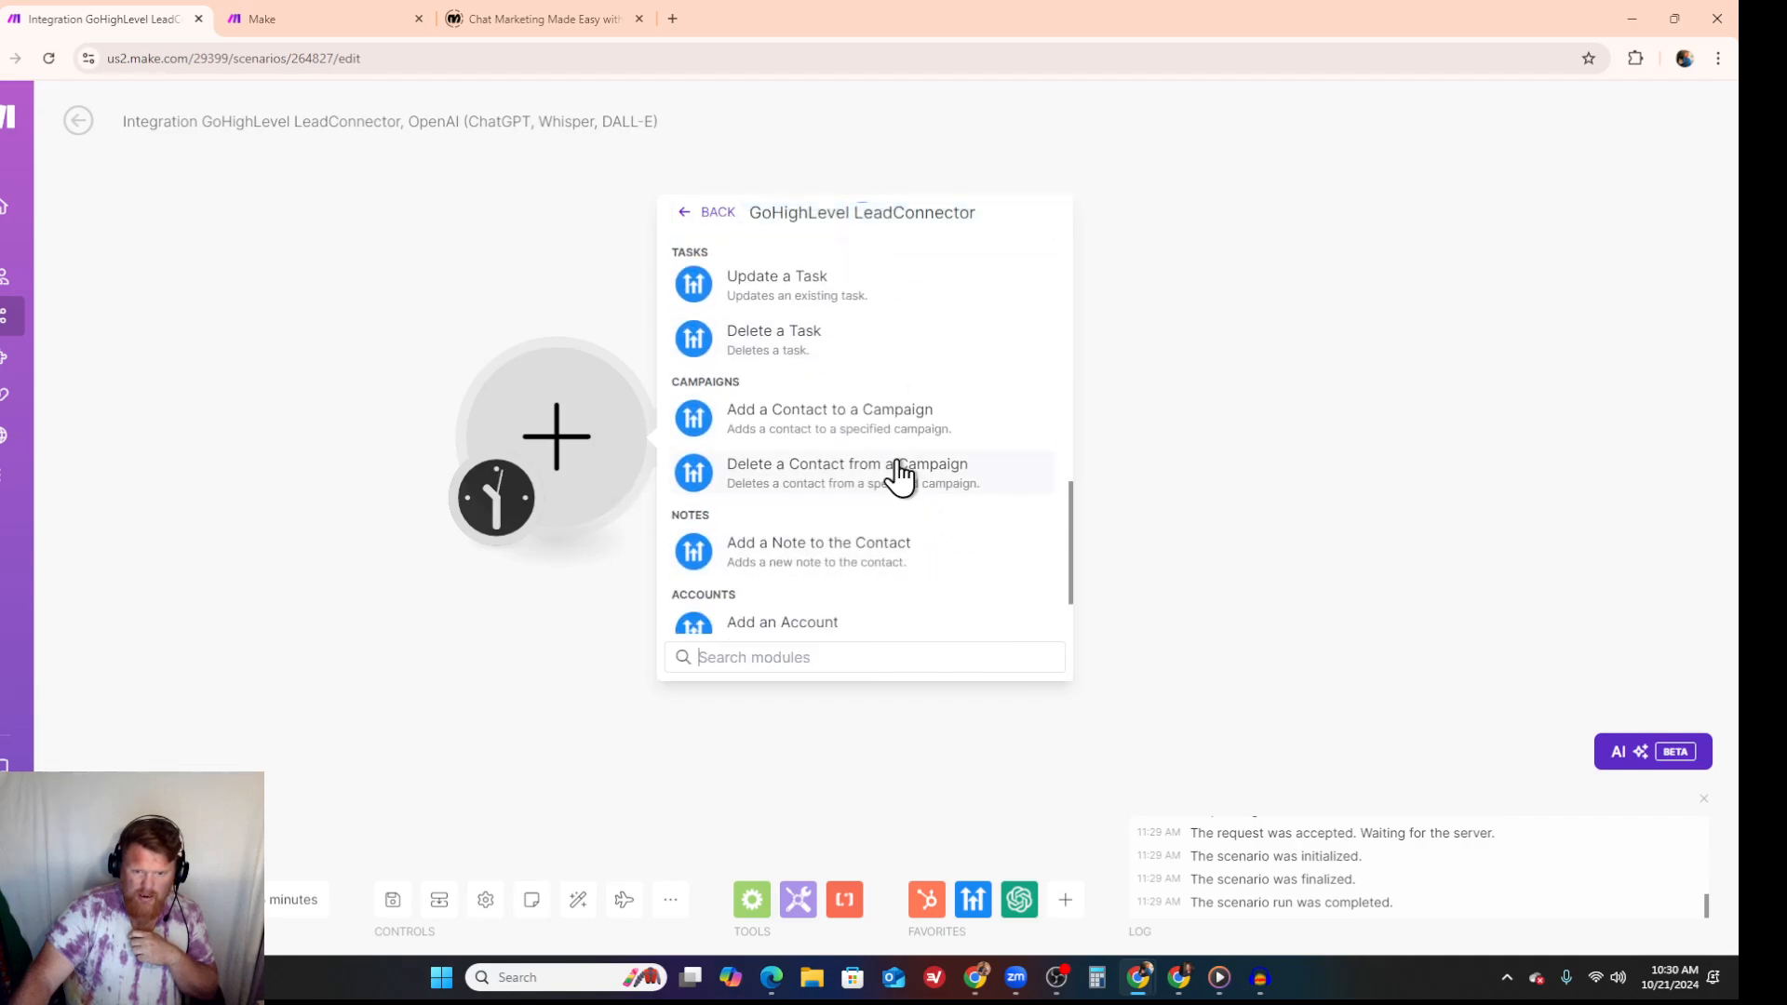
scroll(897, 473, down, 2)
scroll(897, 475, up, 5)
scroll(897, 474, up, 3)
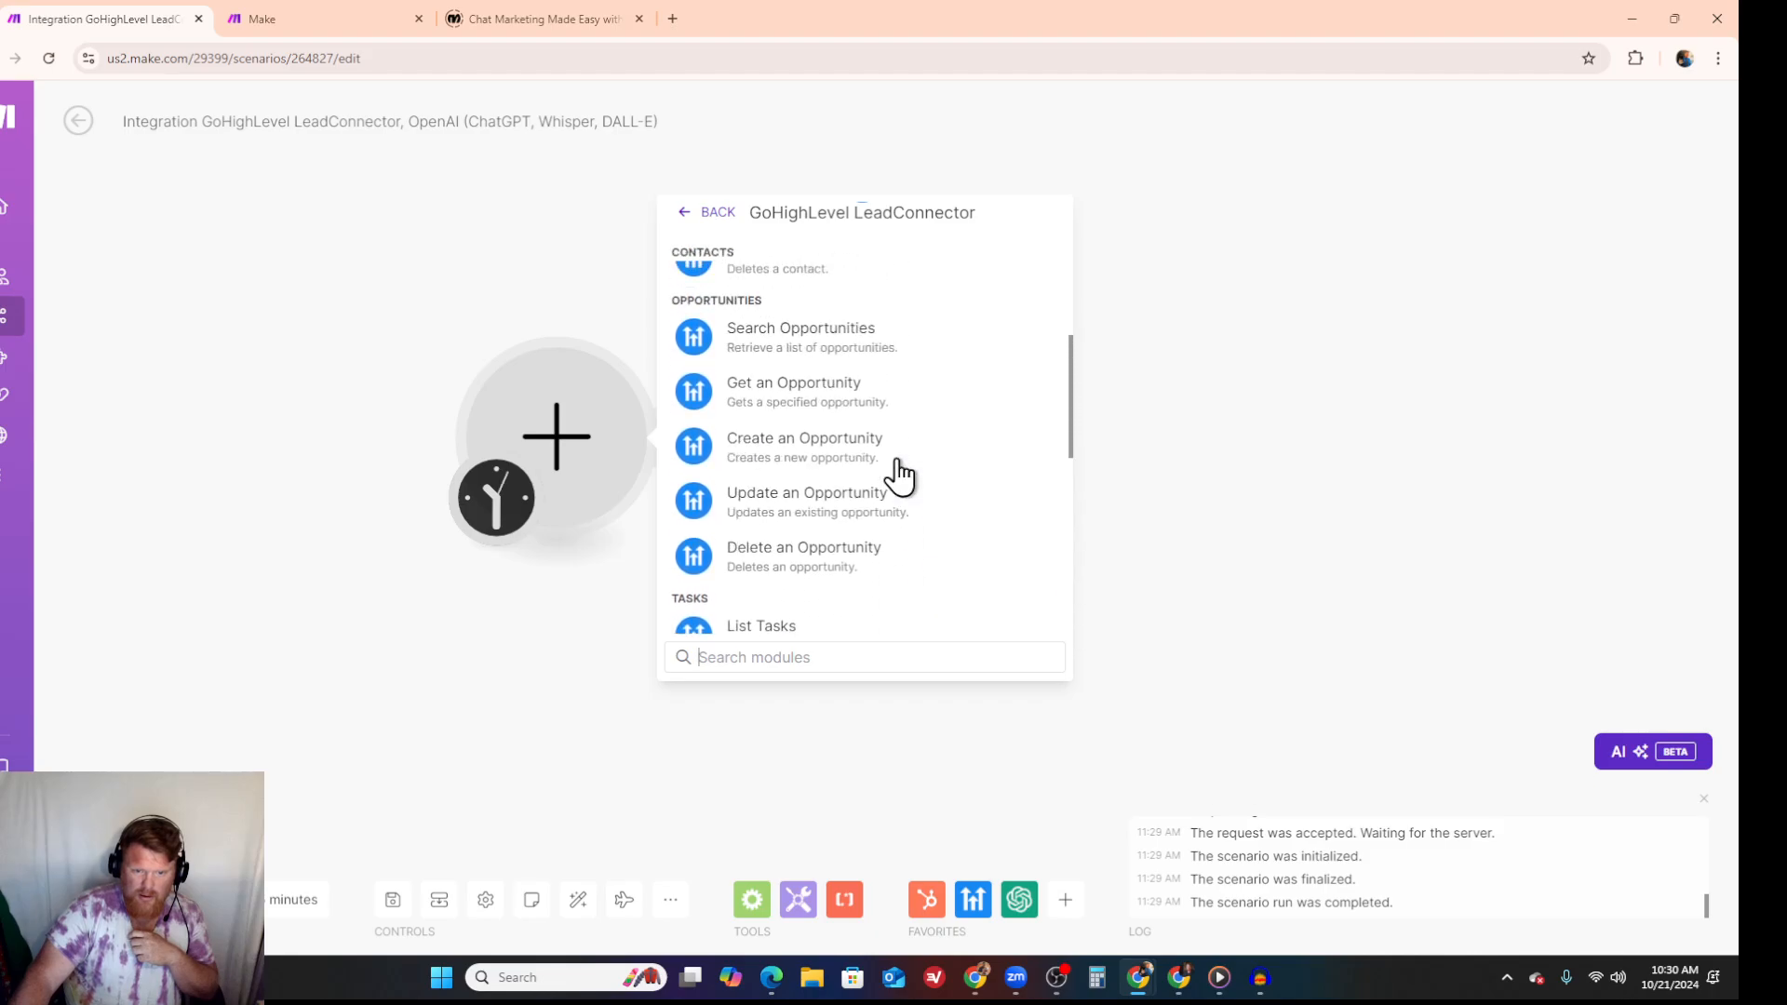
click(841, 344)
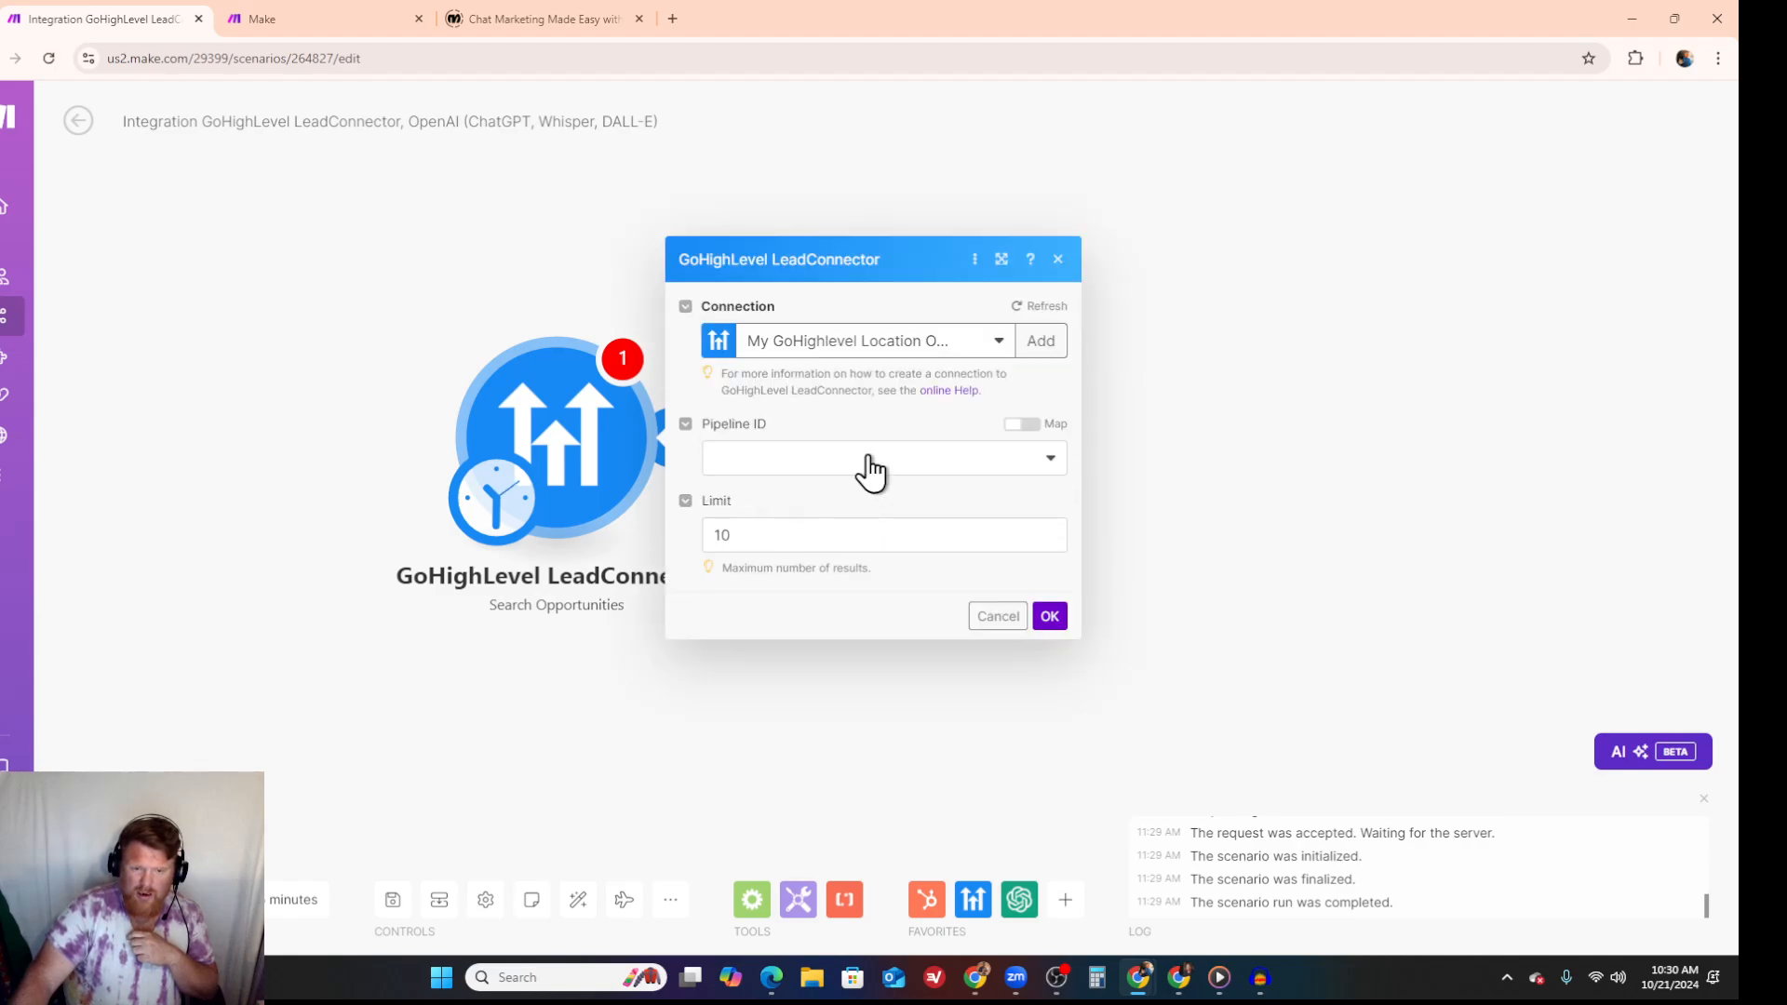
- Set the module's Pipeline ID to Marketing Audit Leads, save it, and run only this module
click(1051, 465)
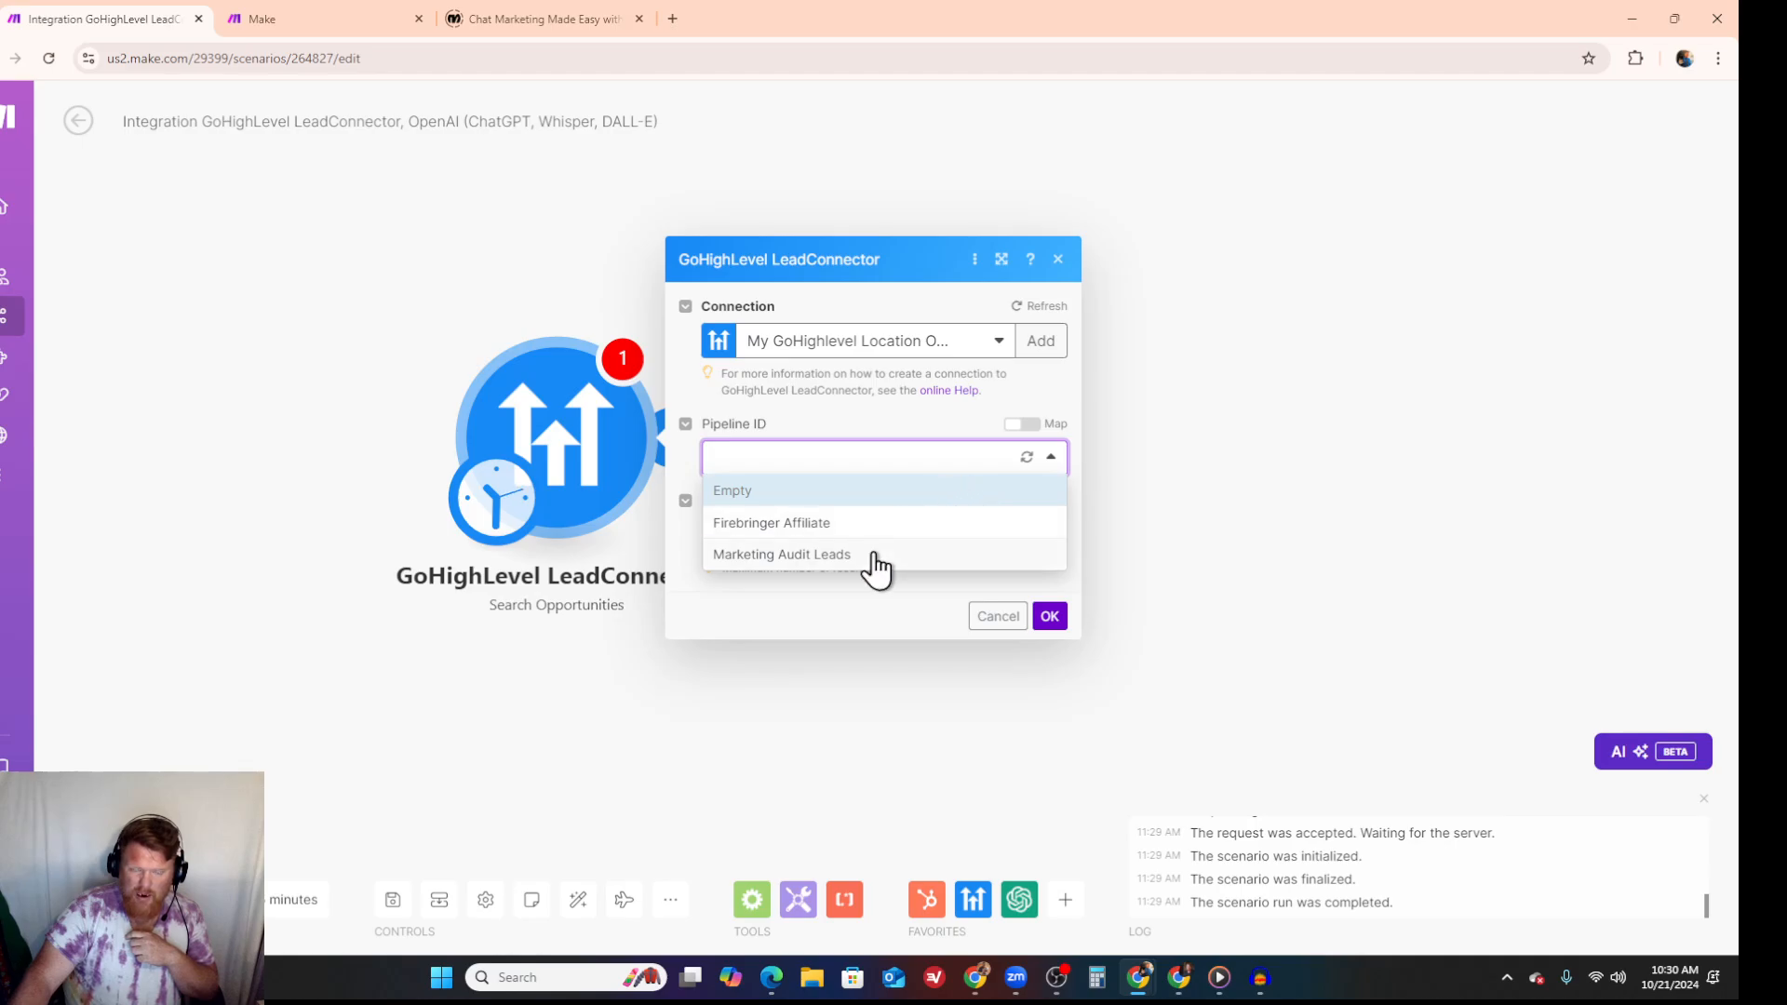
click(782, 554)
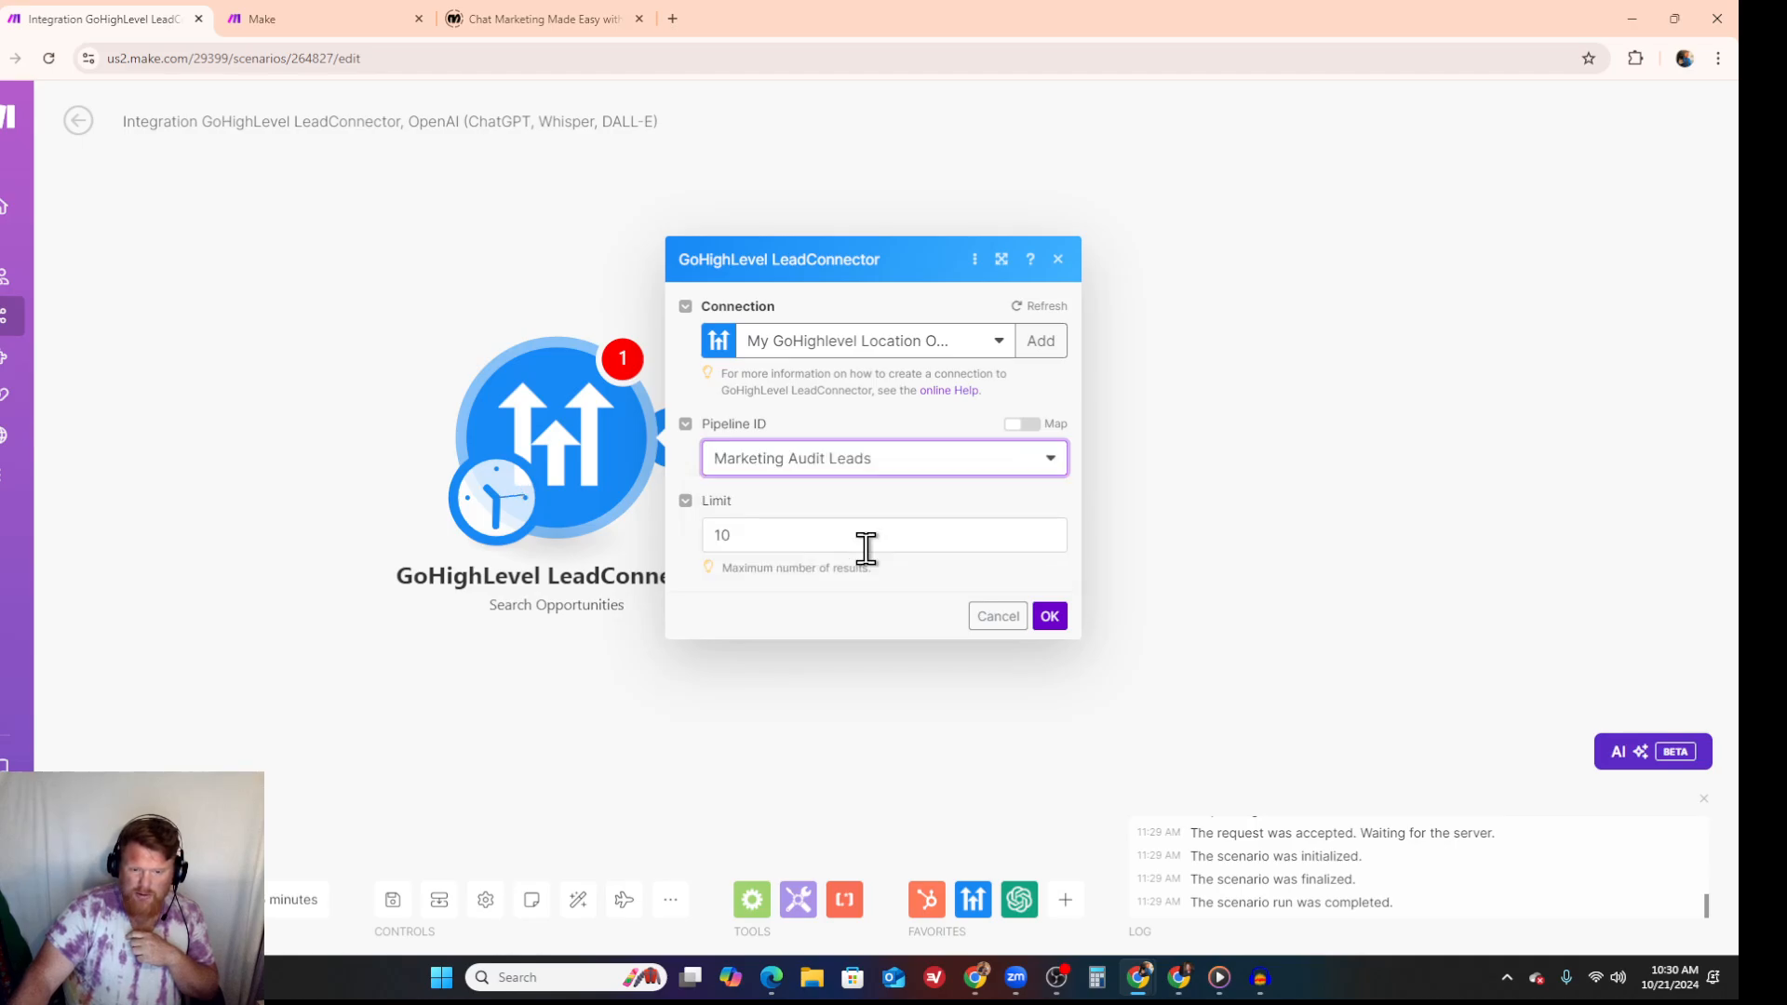
click(1050, 616)
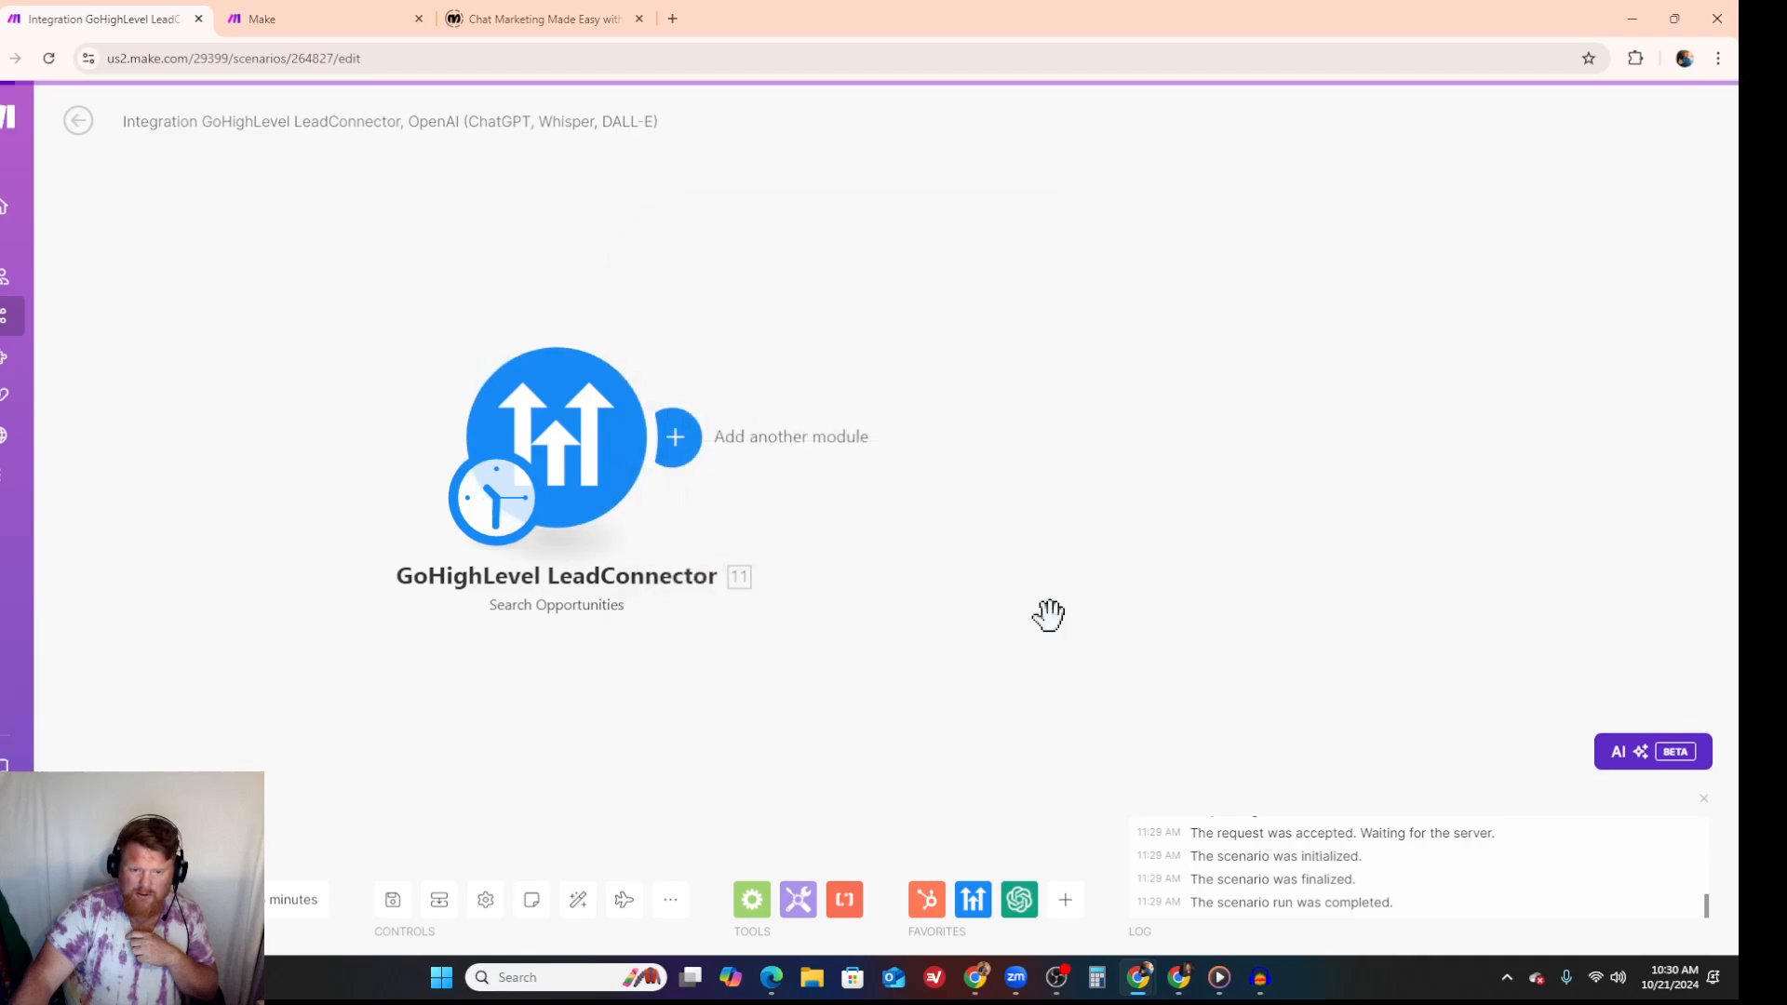
right_click(567, 410)
click(611, 451)
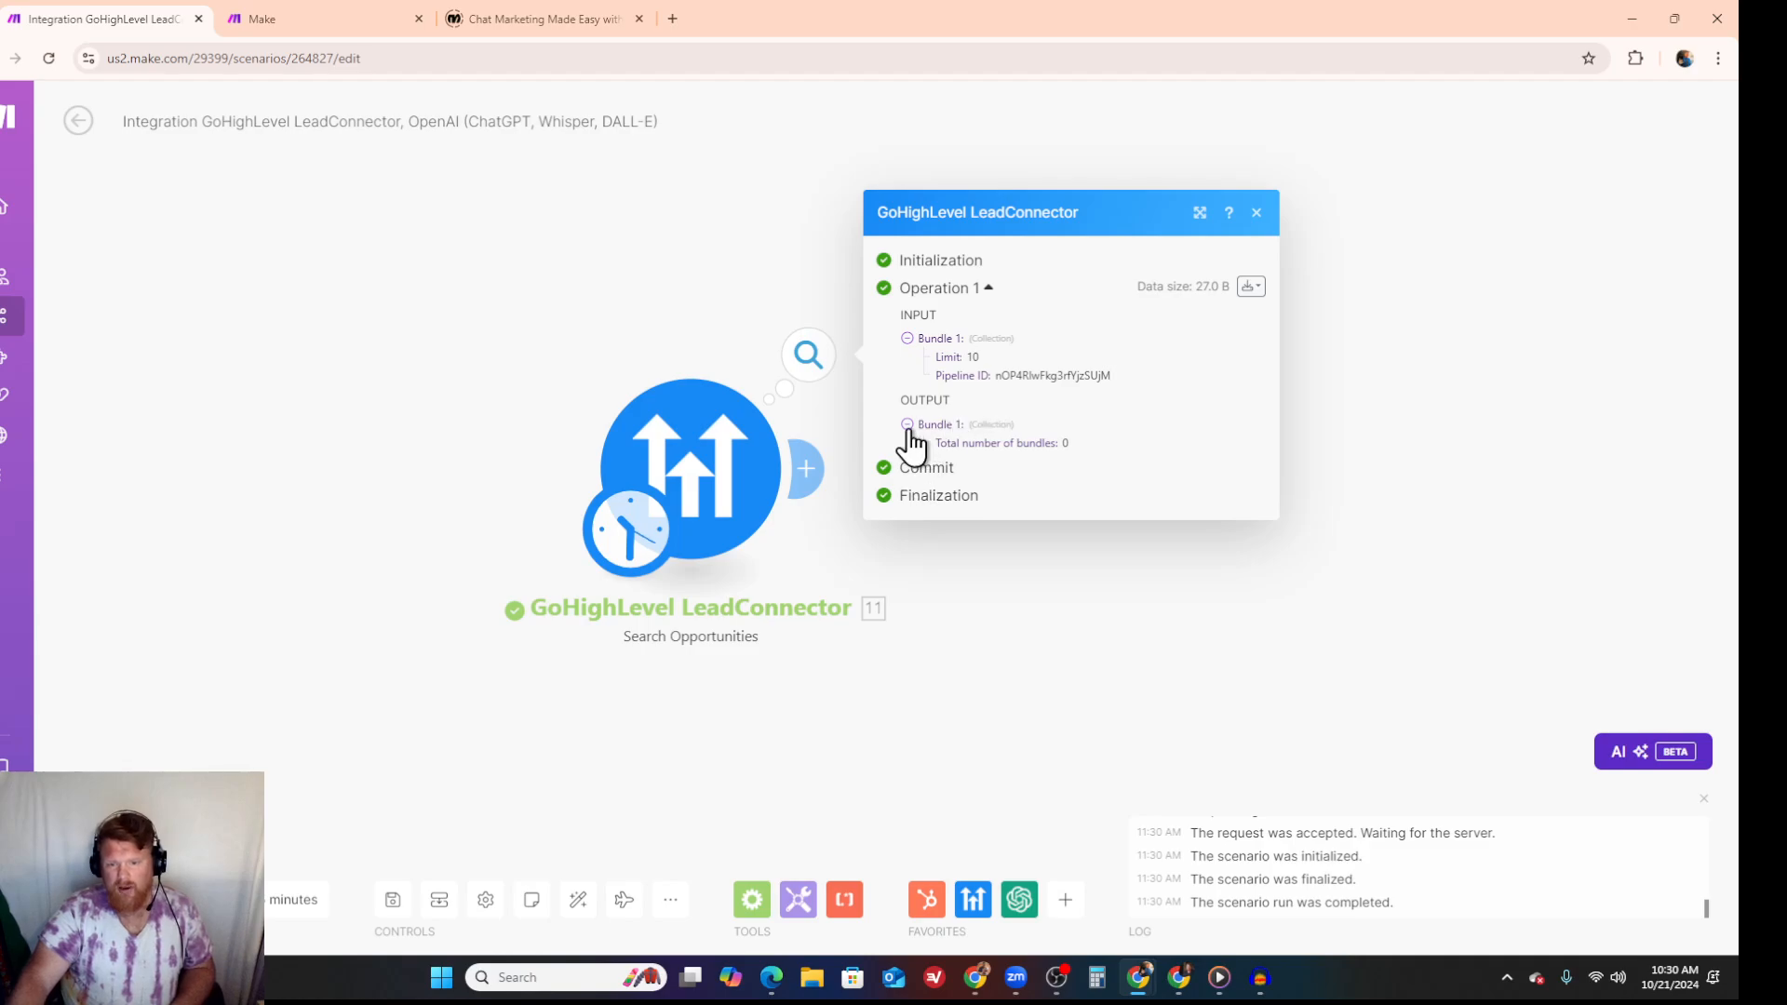
- Set the Search Opportunities module's Pipeline ID to Firebringer Affiliate and save the settings
click(734, 482)
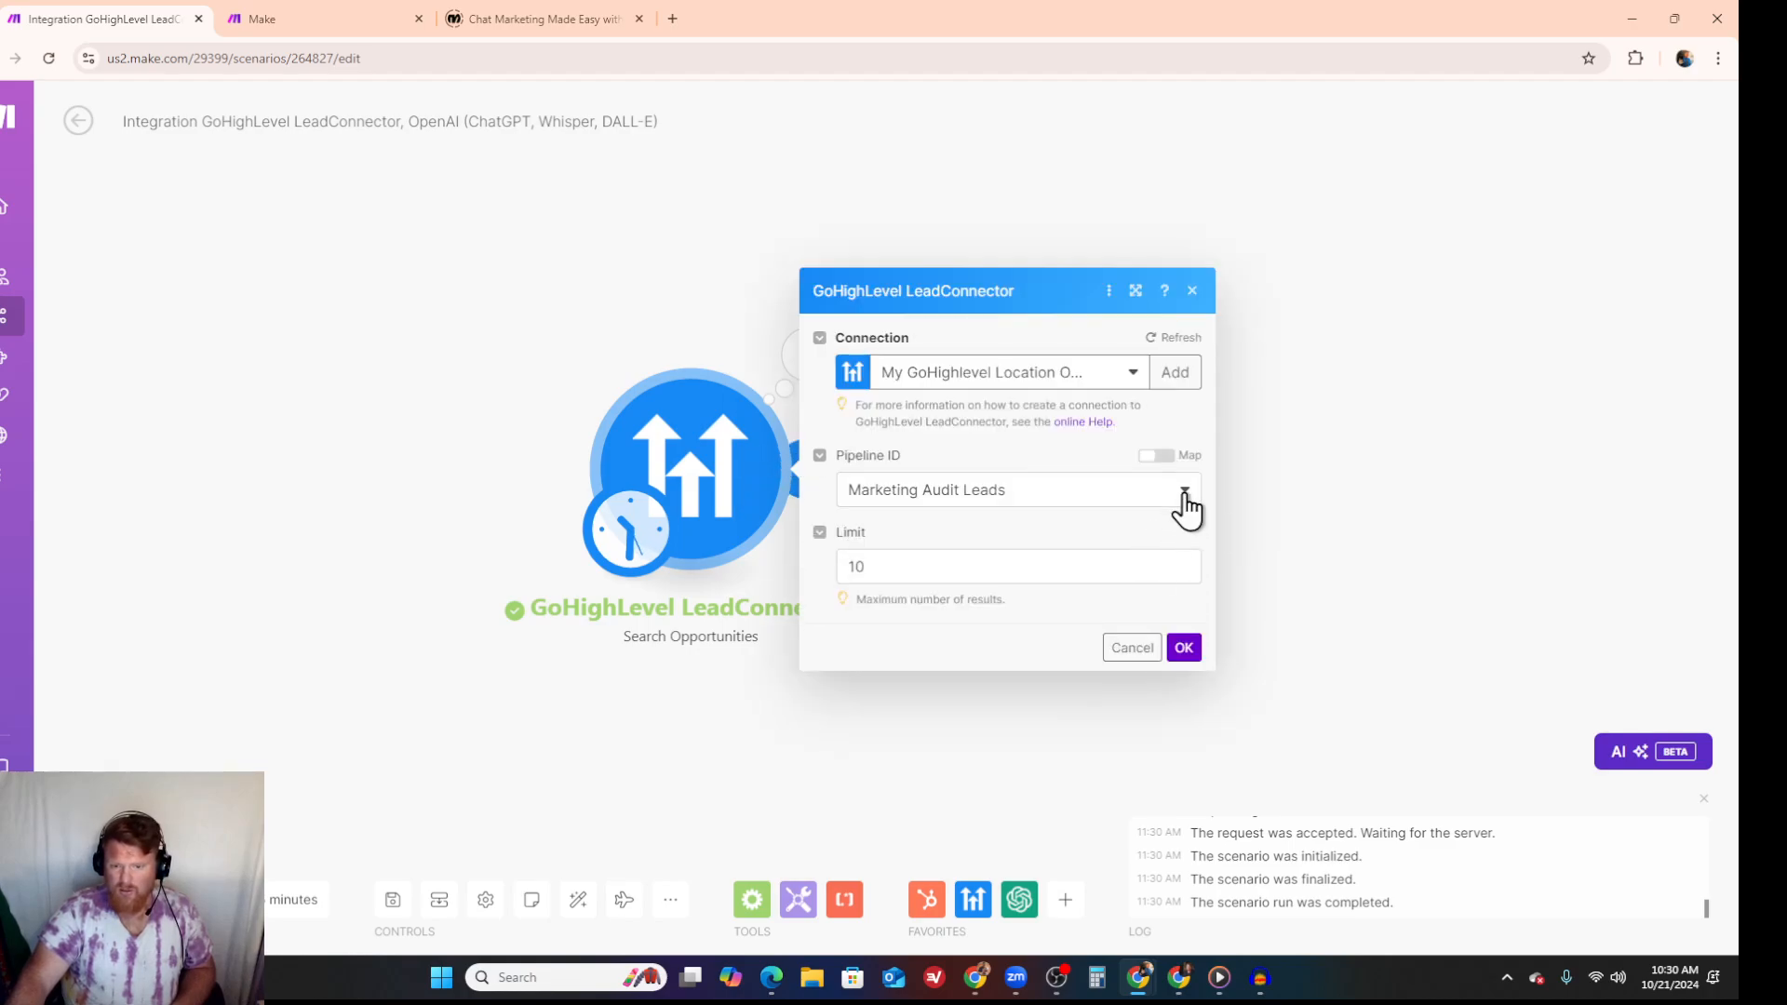
click(1180, 493)
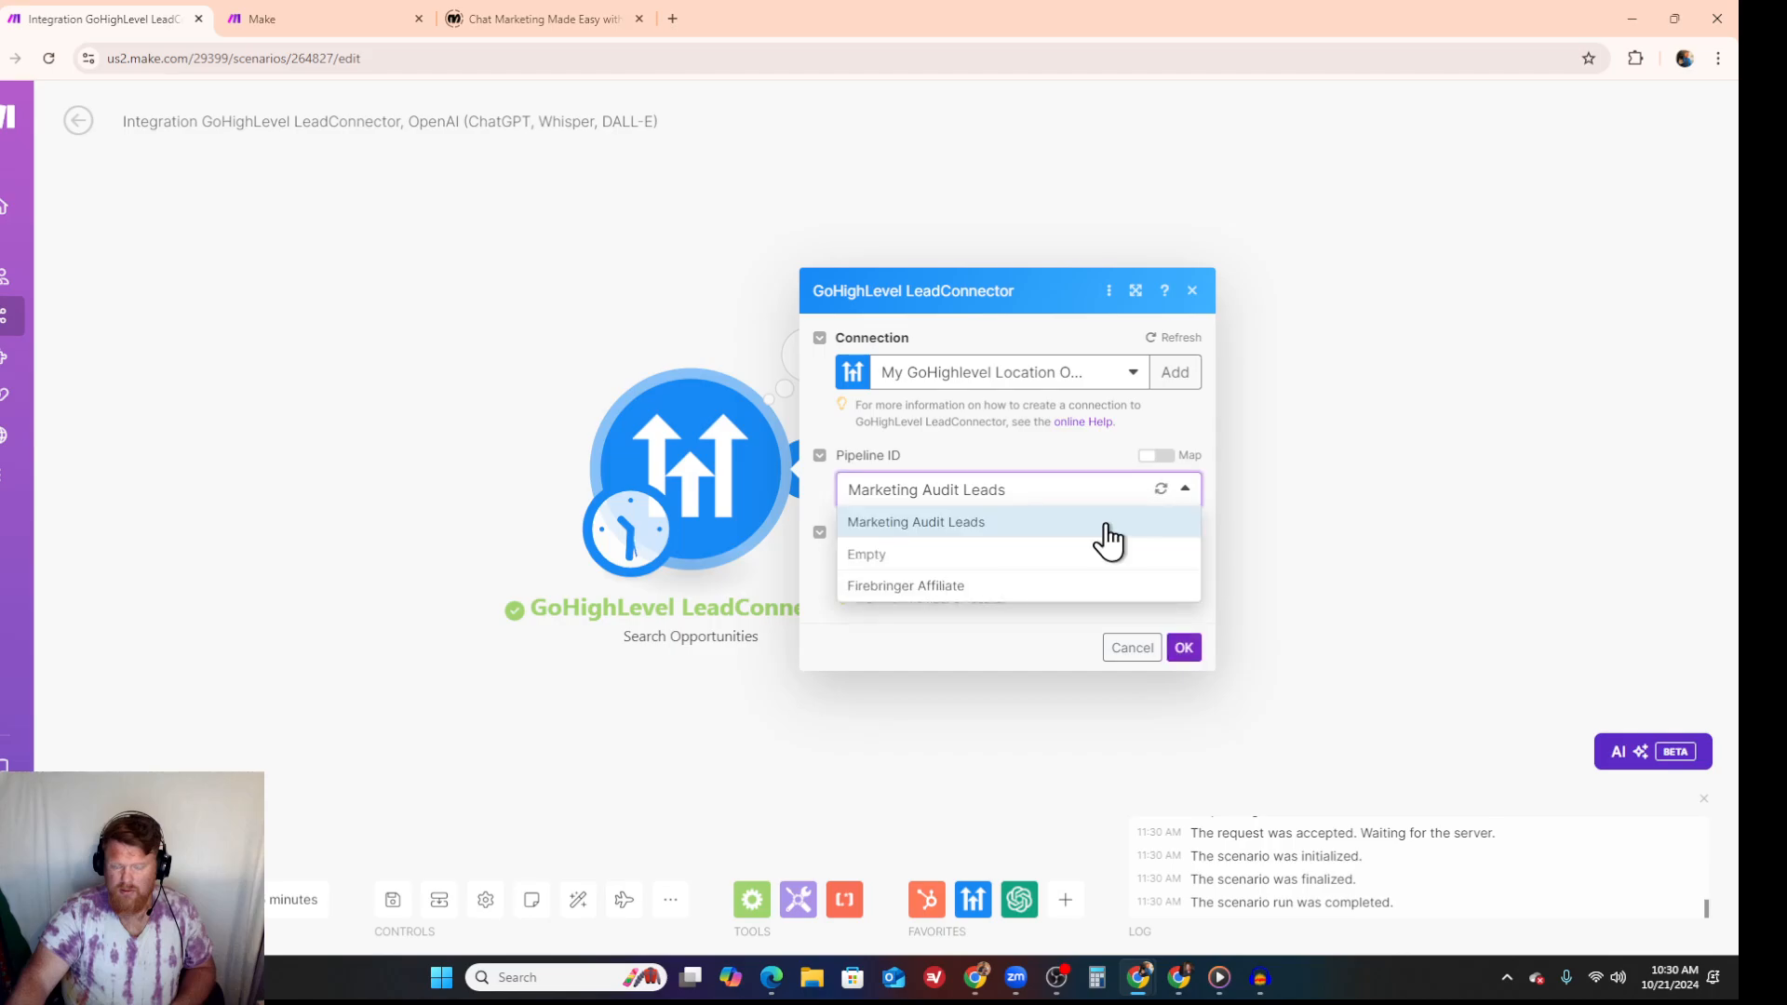
click(974, 590)
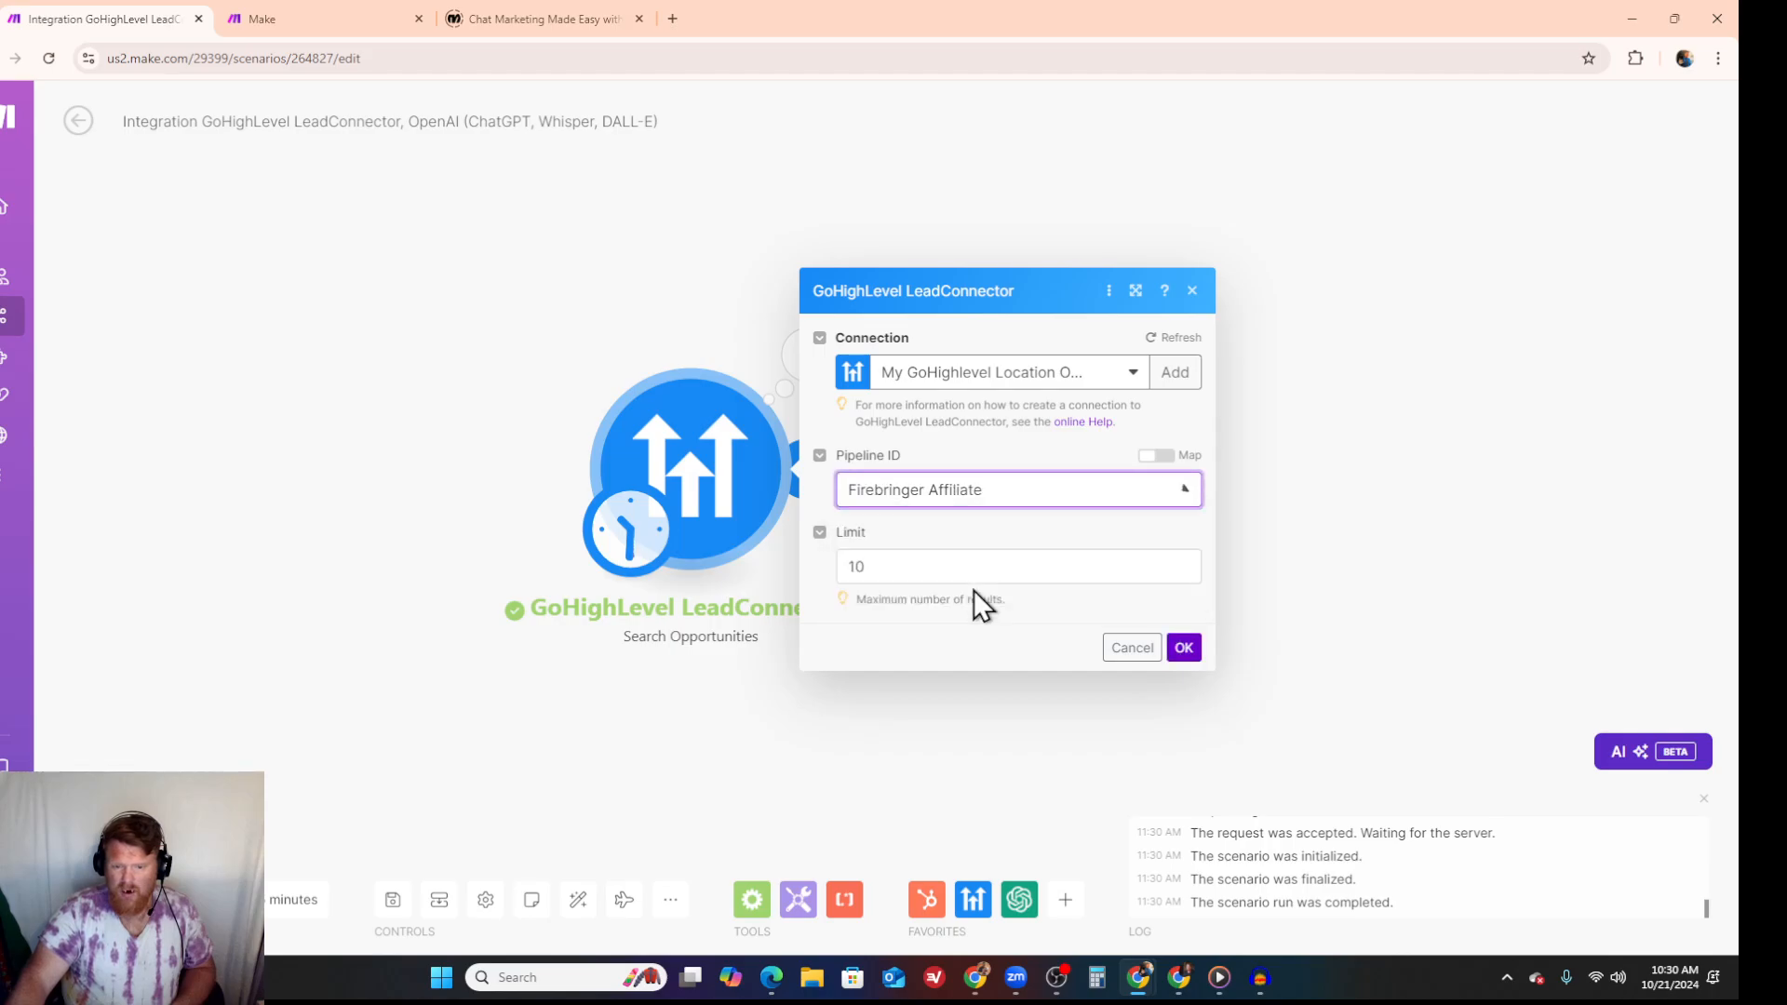
click(1182, 648)
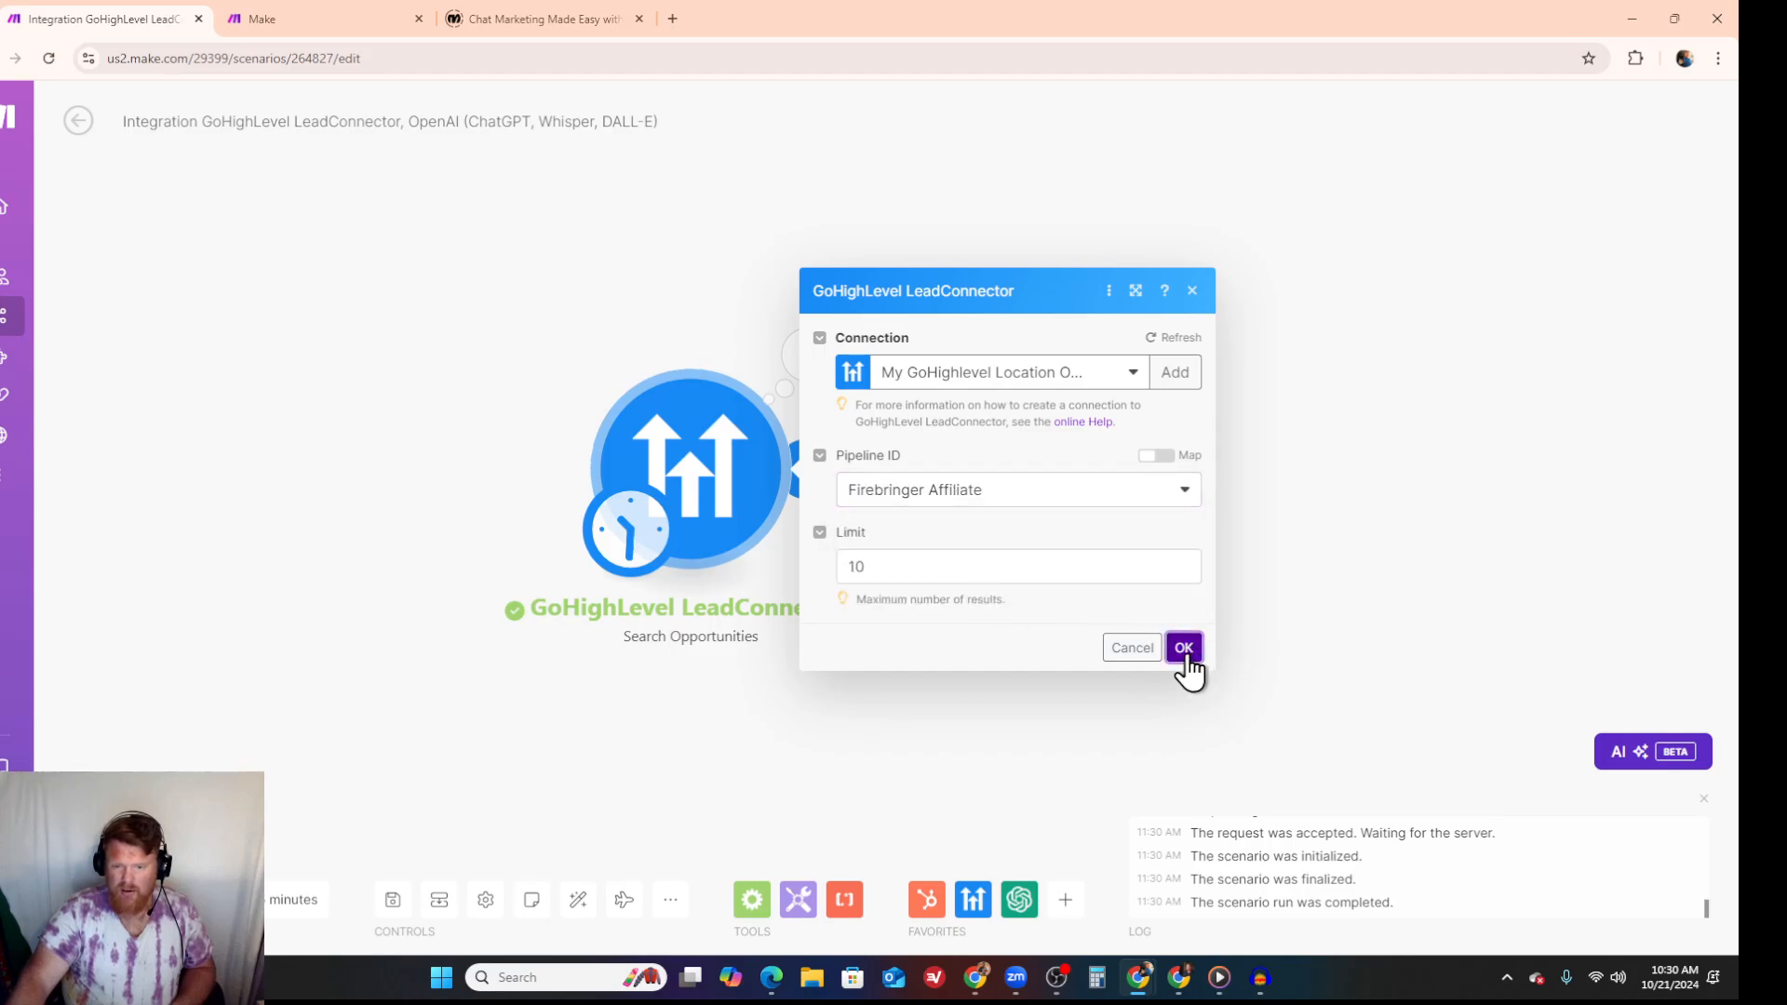
- Run only the Search Opportunities module and review the opportunity bundles in its output
right_click(735, 447)
click(761, 484)
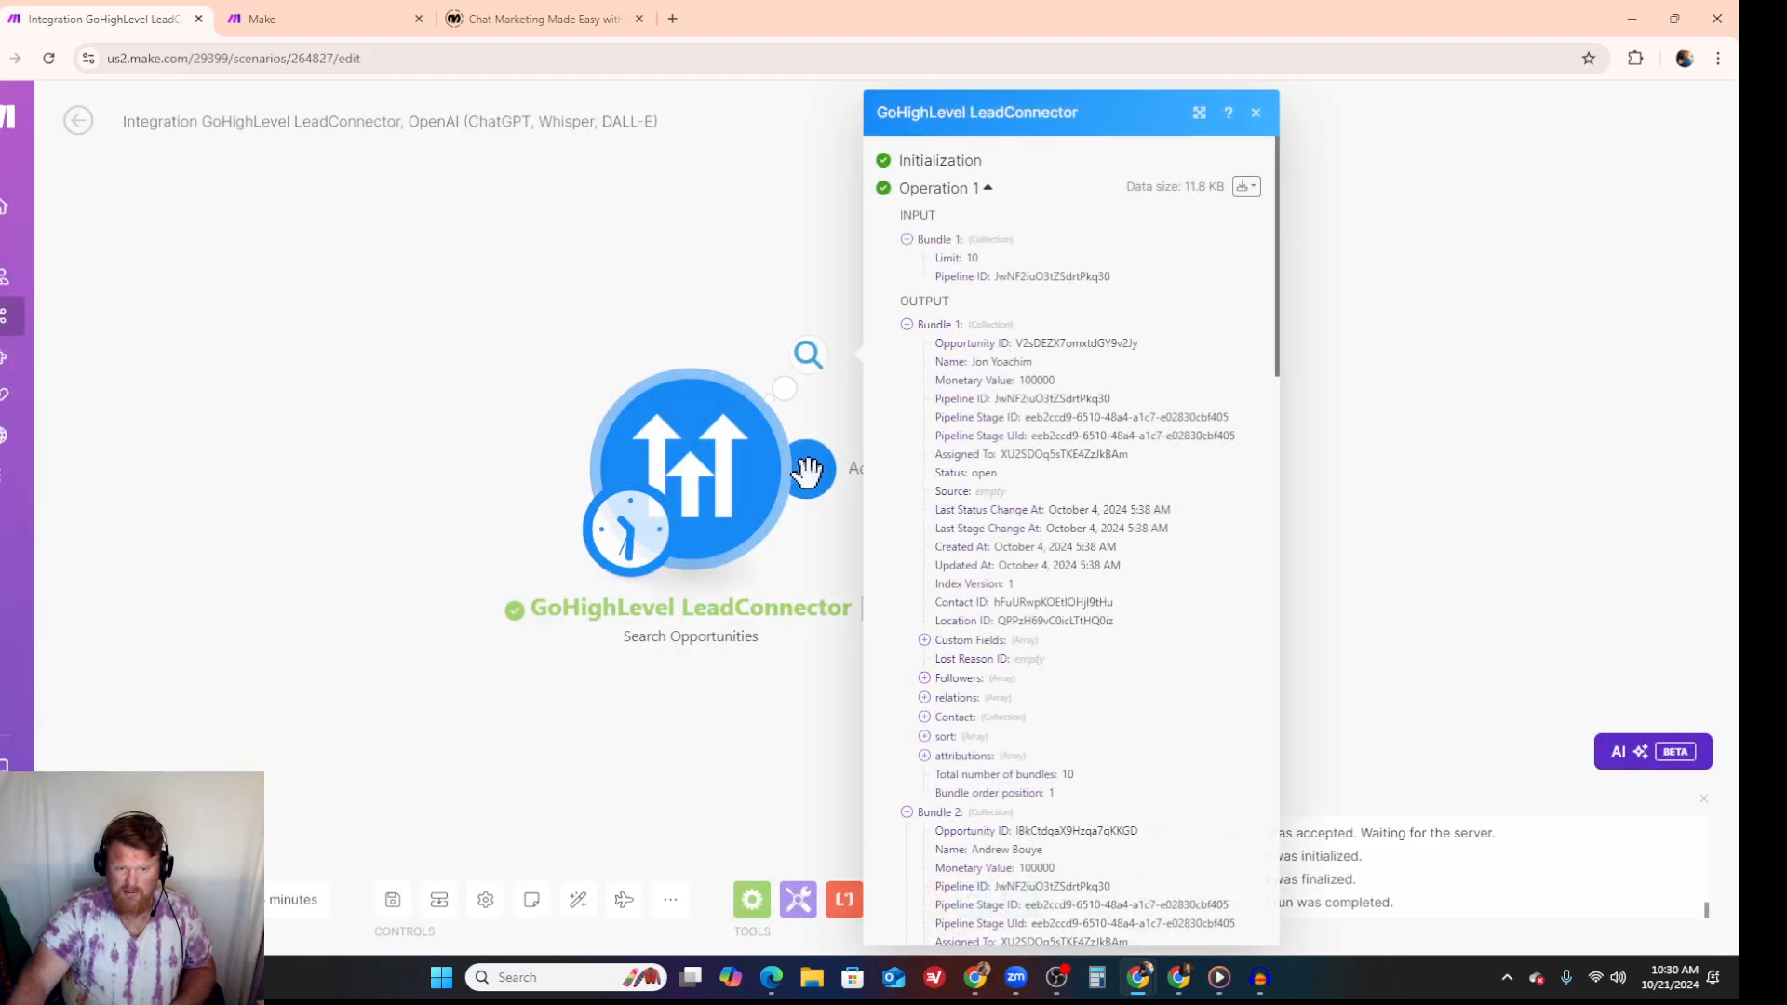
scroll(1088, 410, down, 20)
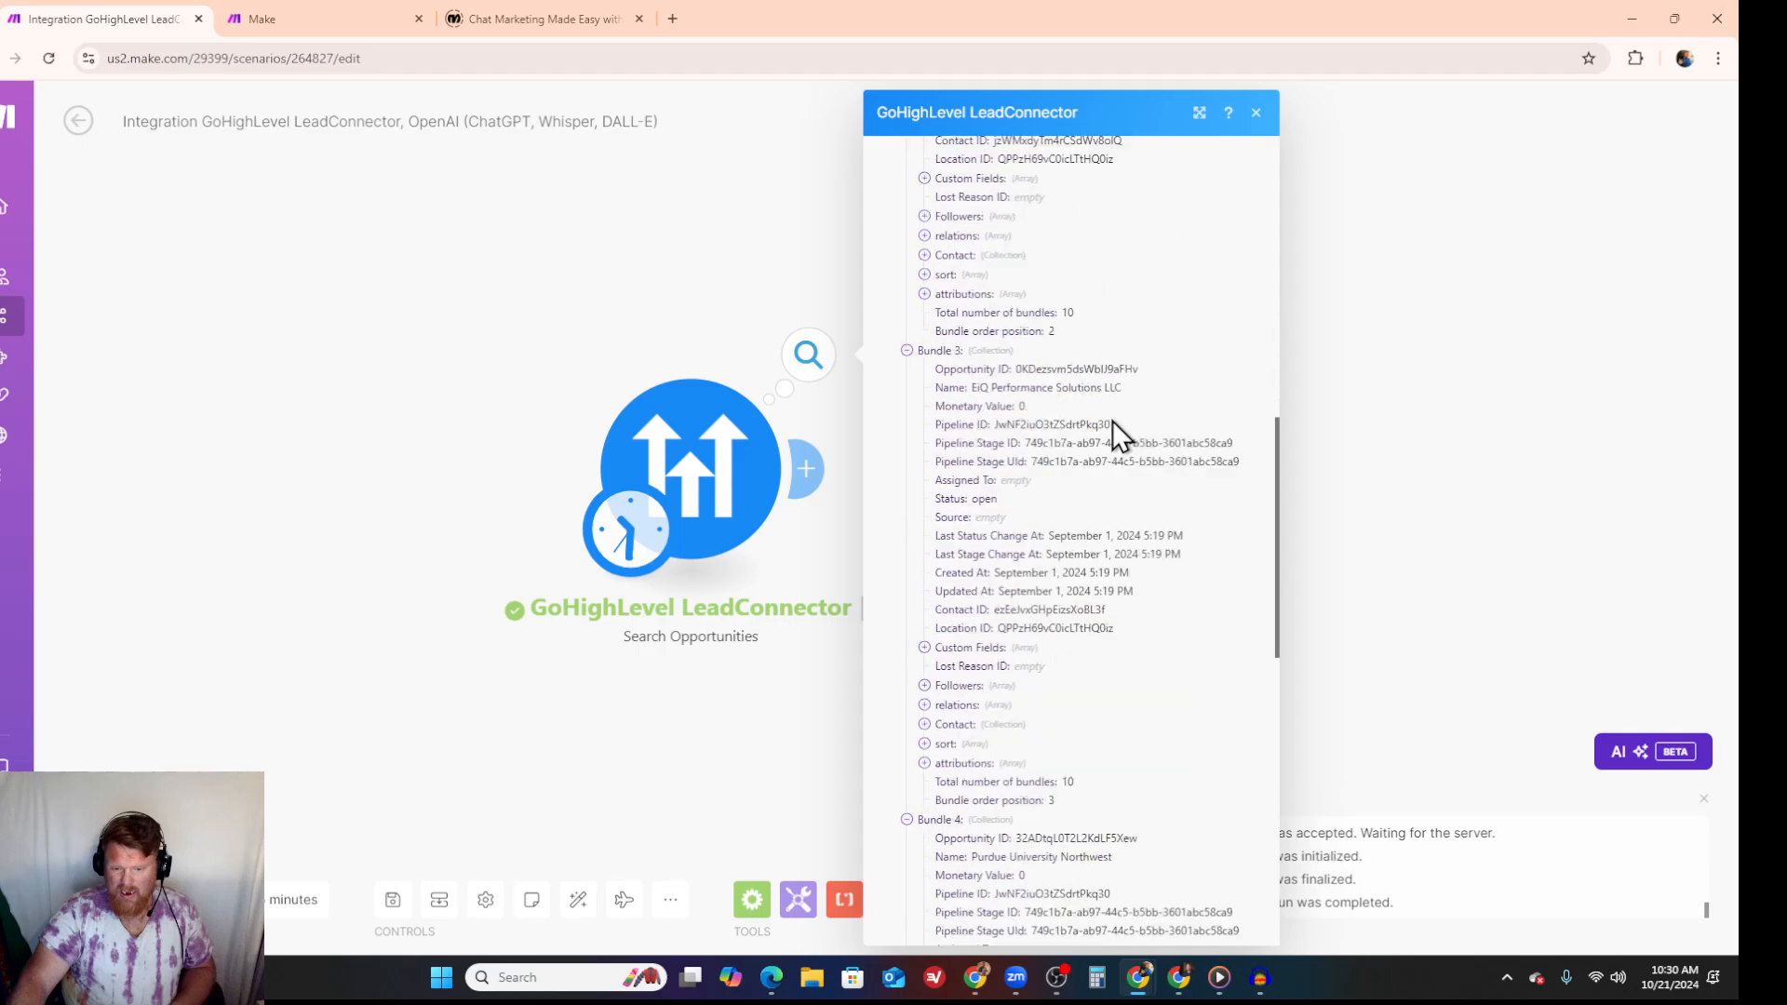
scroll(1061, 651, up, 6)
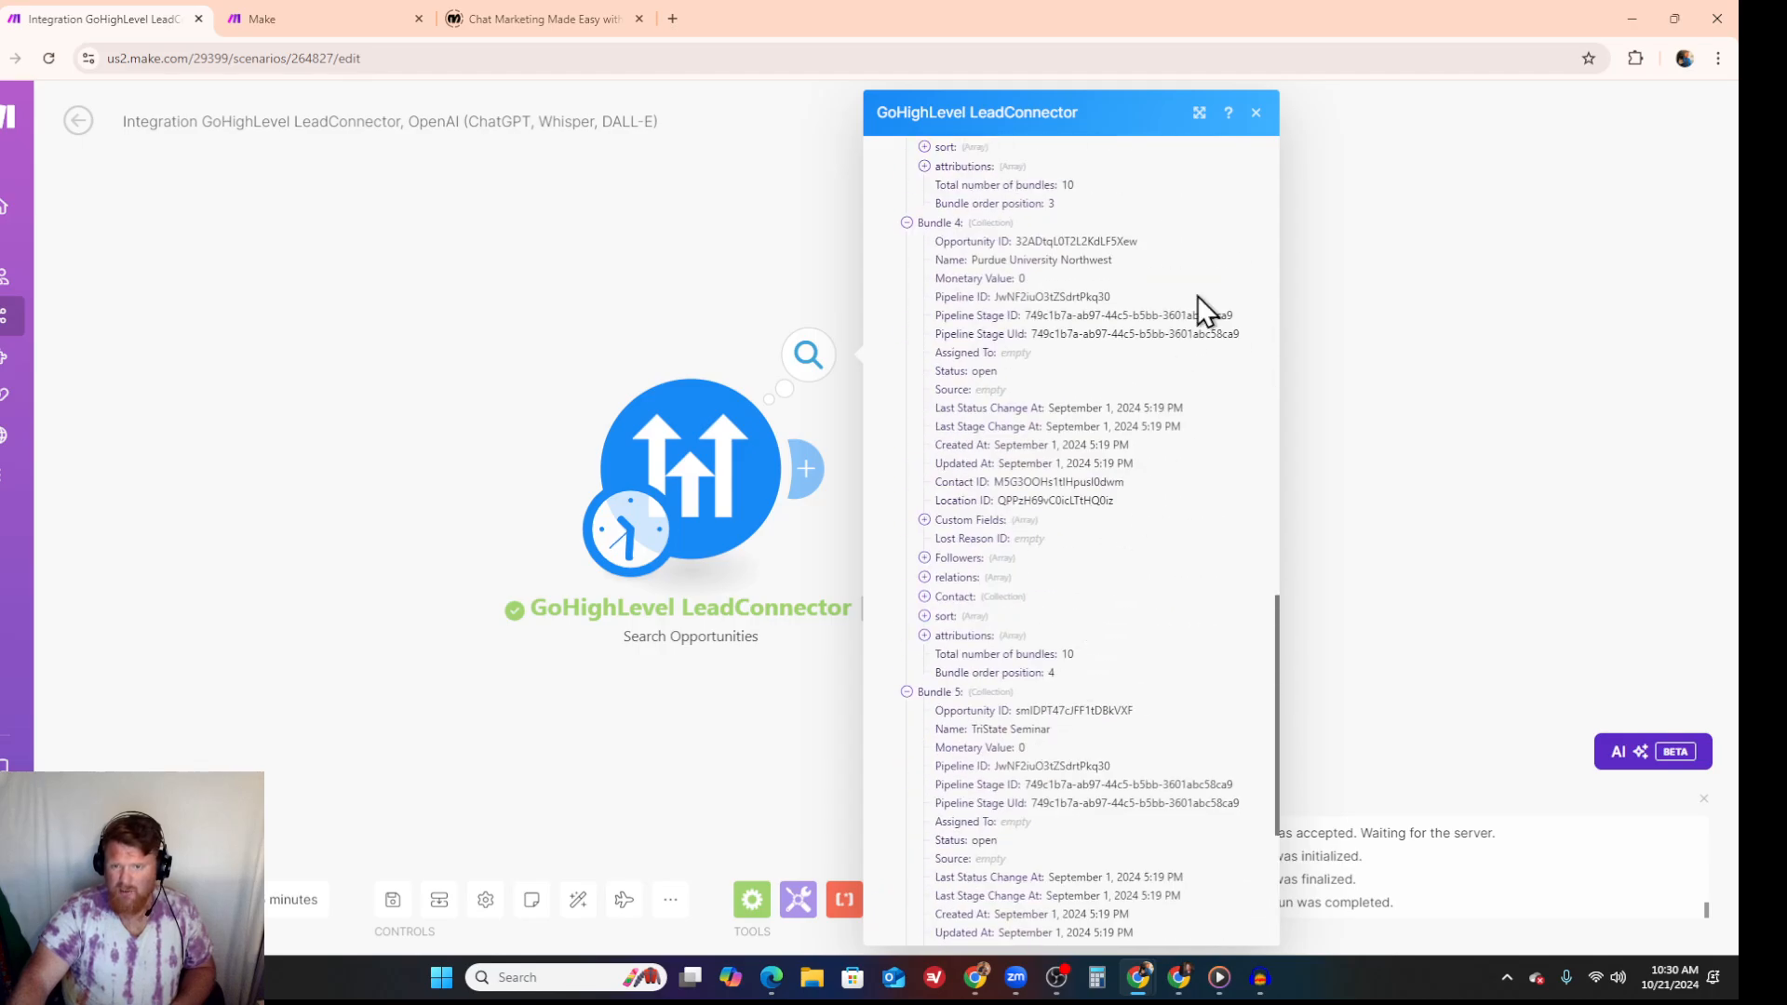
click(1255, 113)
- Add an OpenAI Message an Assistant module after the search, choose the Call Forge Branded Sales Bot (gpt-4o) assistant, and open the message for editing
click(813, 470)
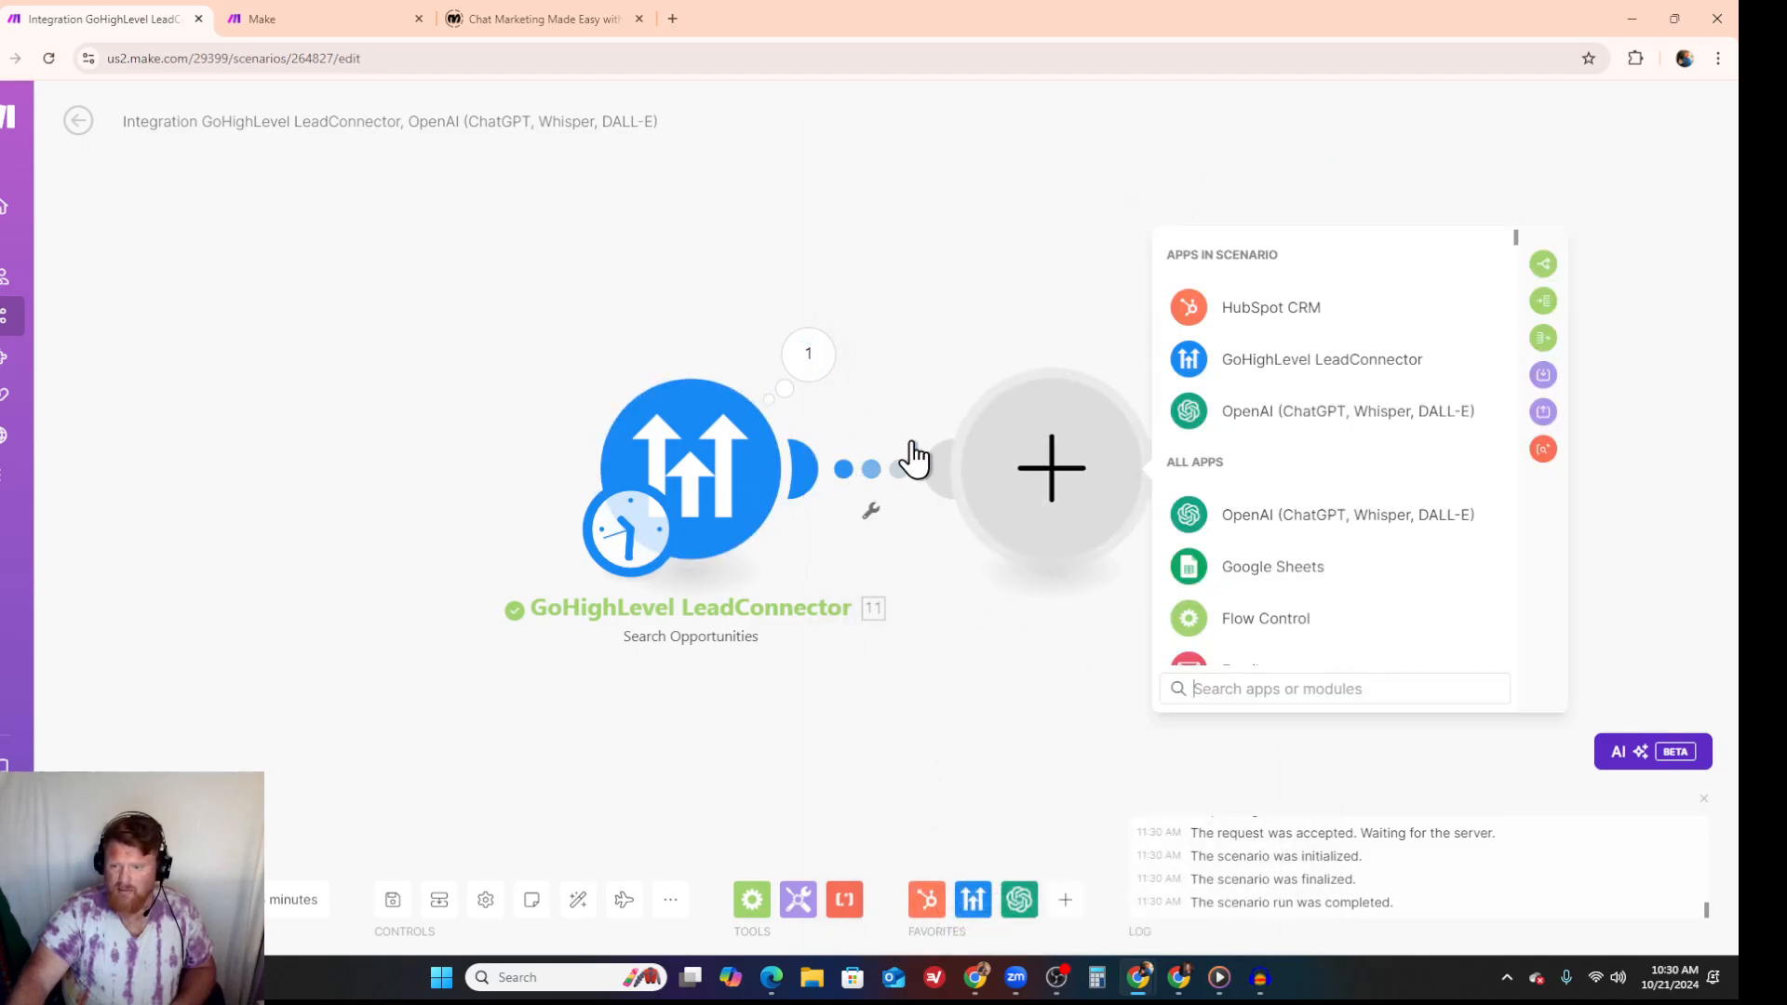
click(1254, 428)
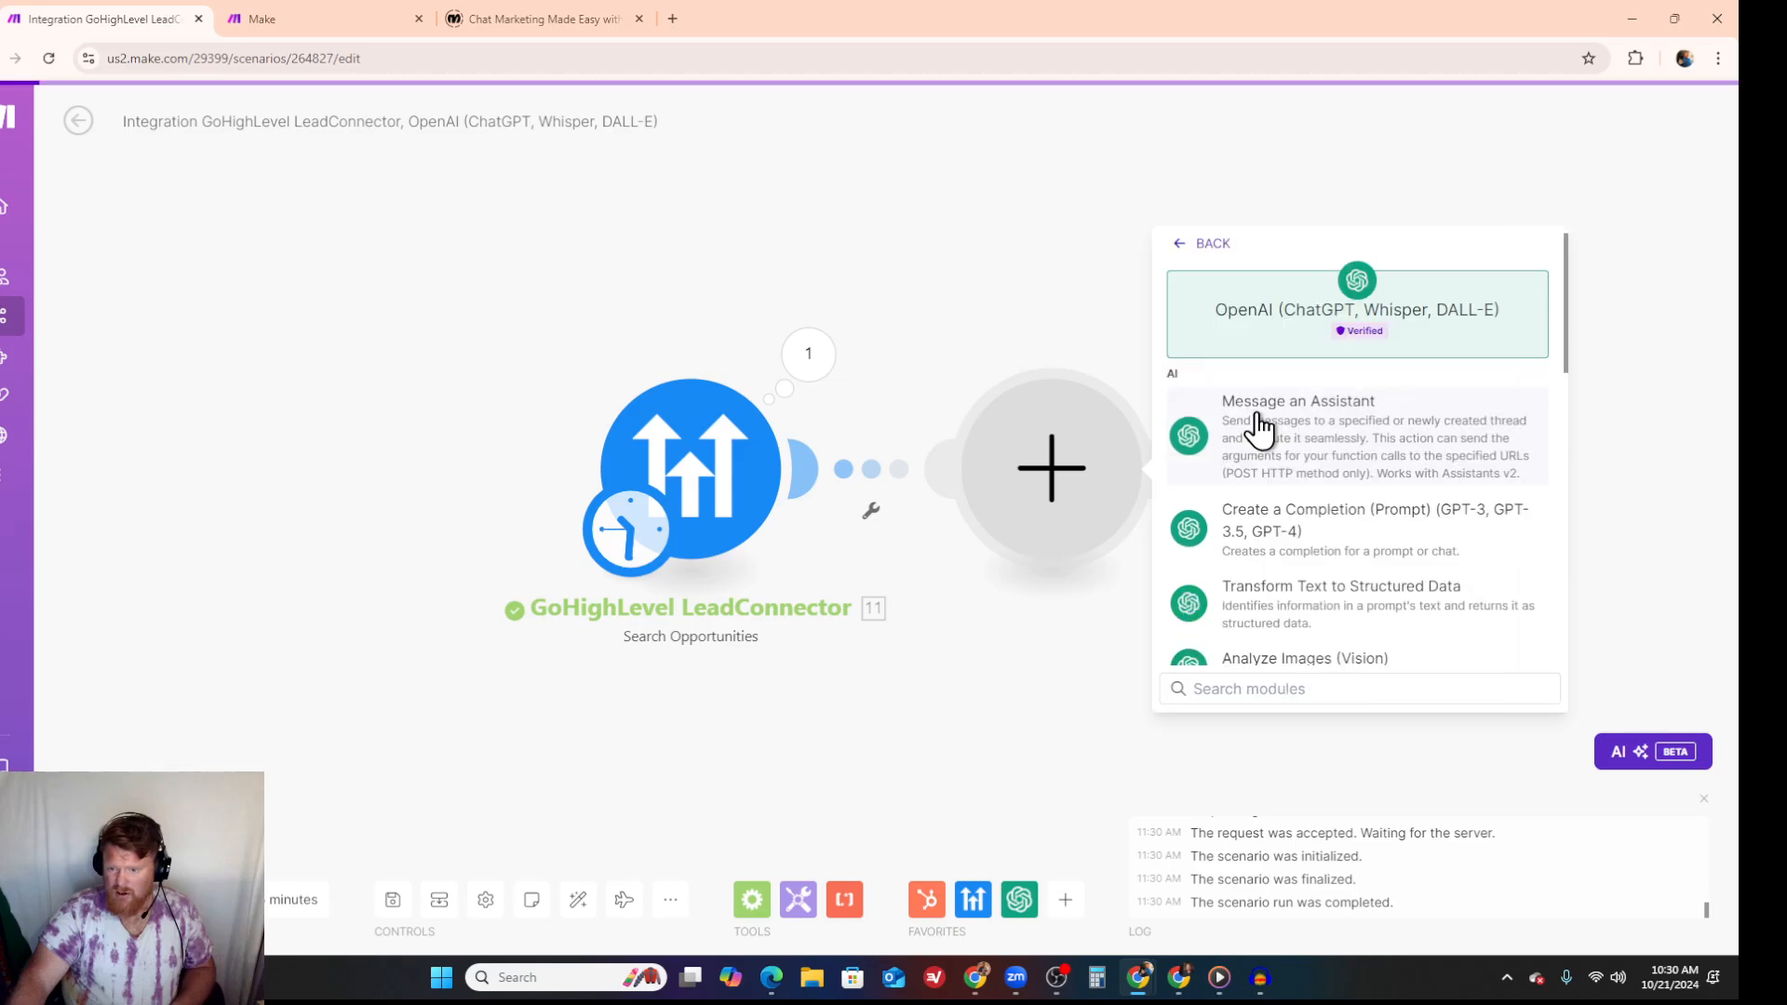
click(1336, 448)
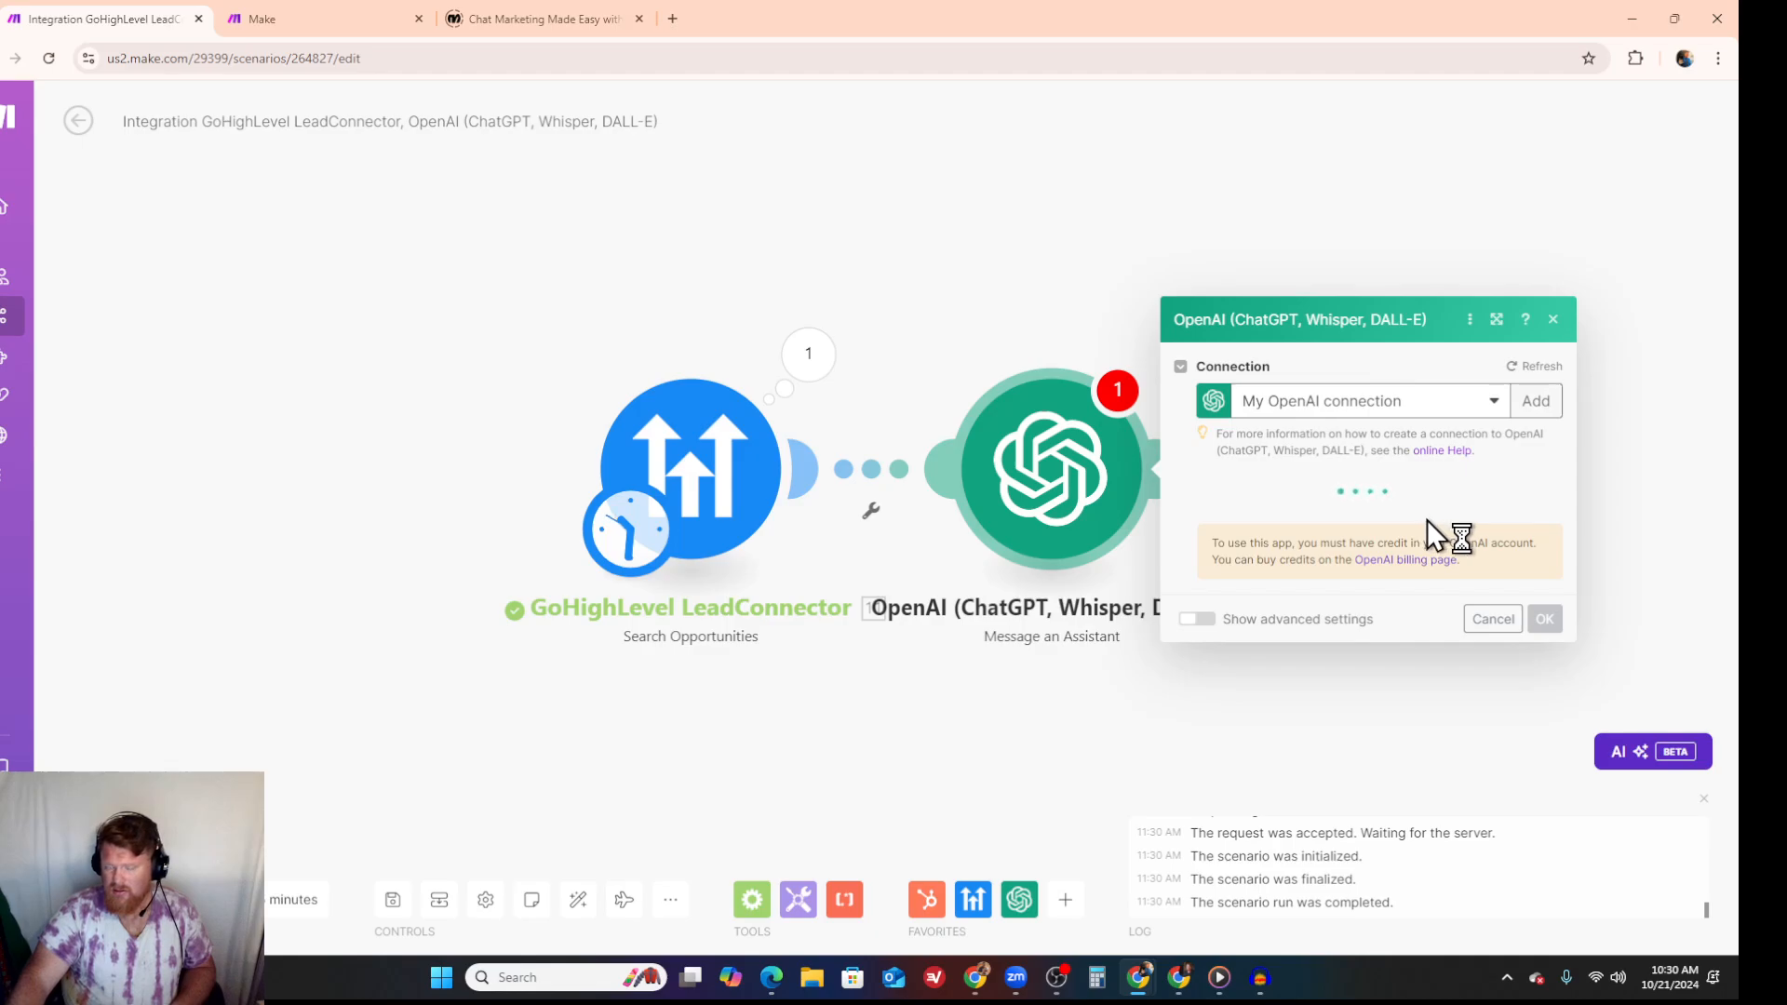
click(1422, 390)
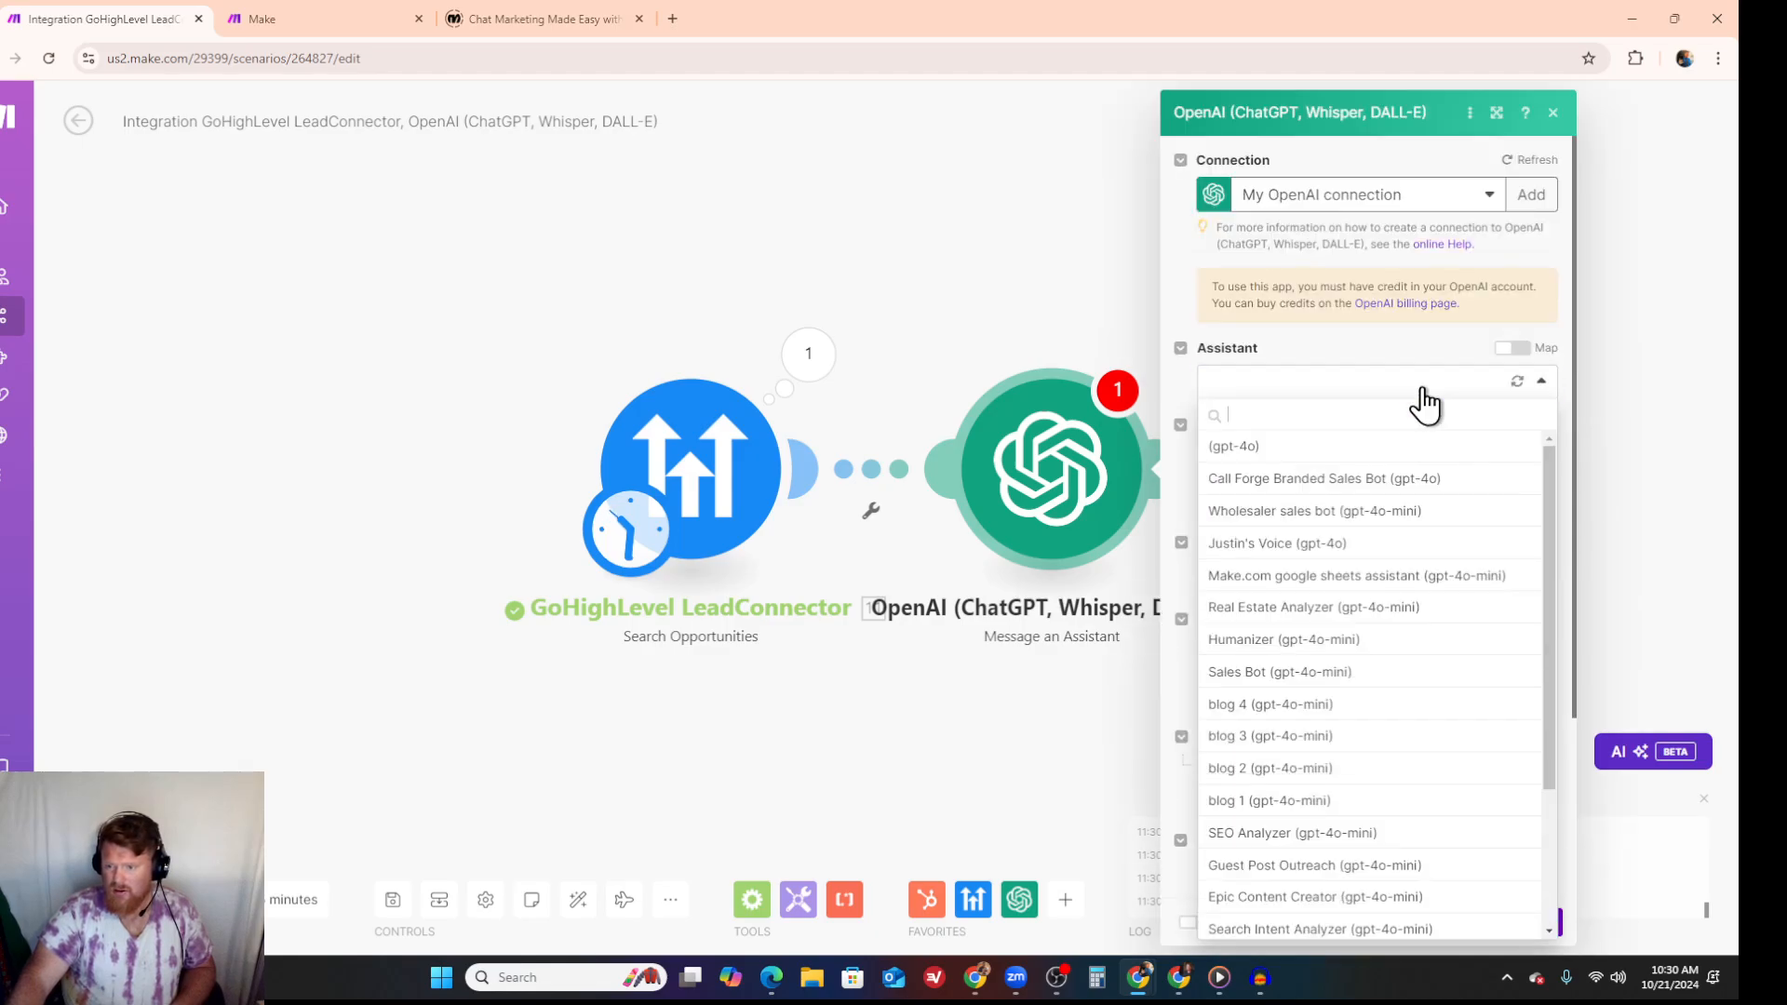
click(1376, 484)
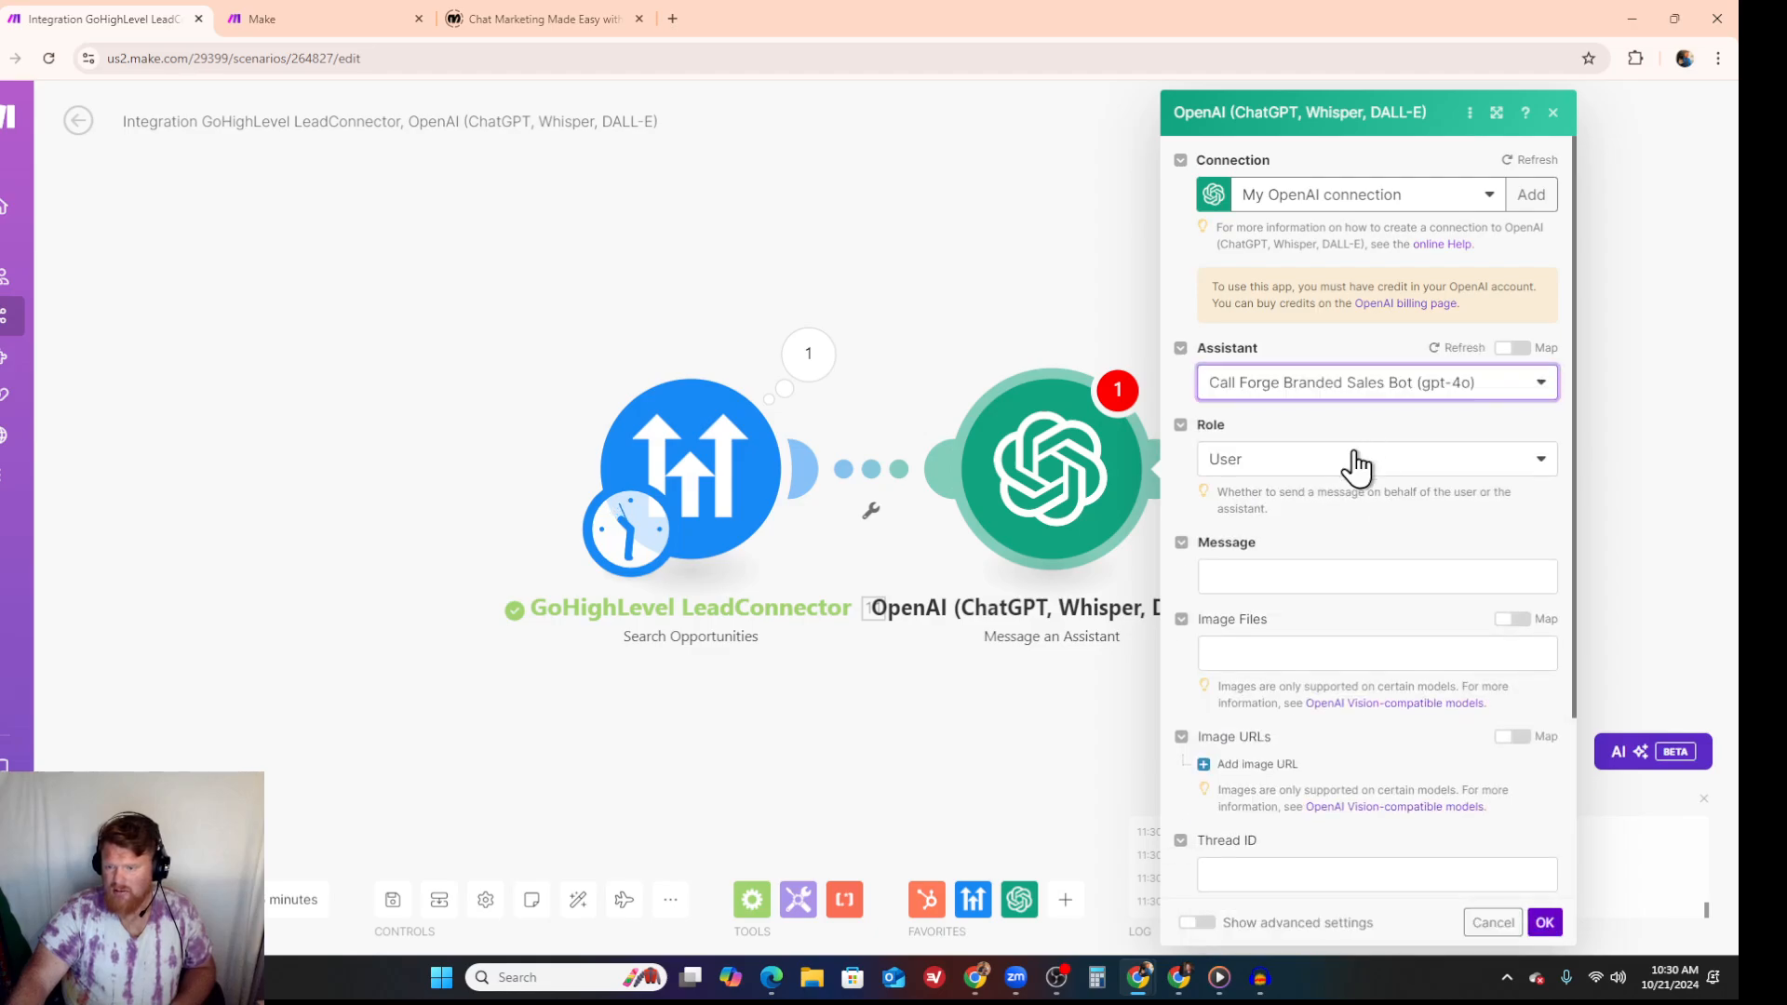
click(1317, 572)
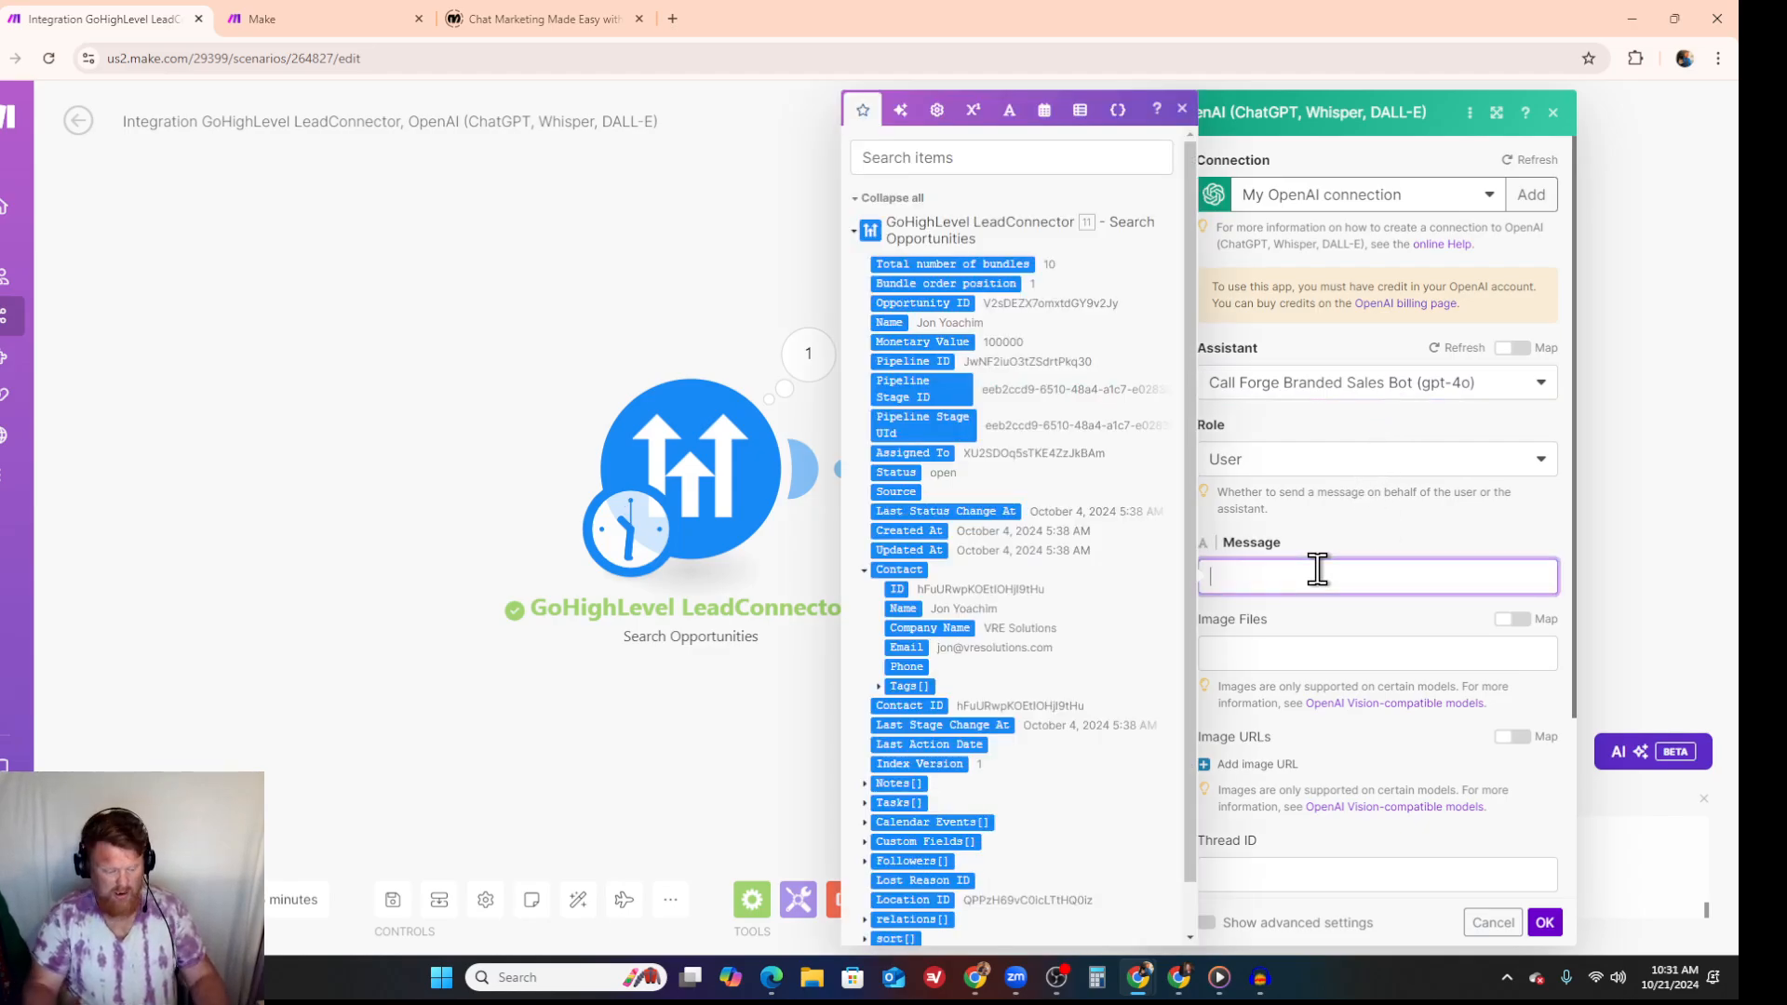
text(You are the)
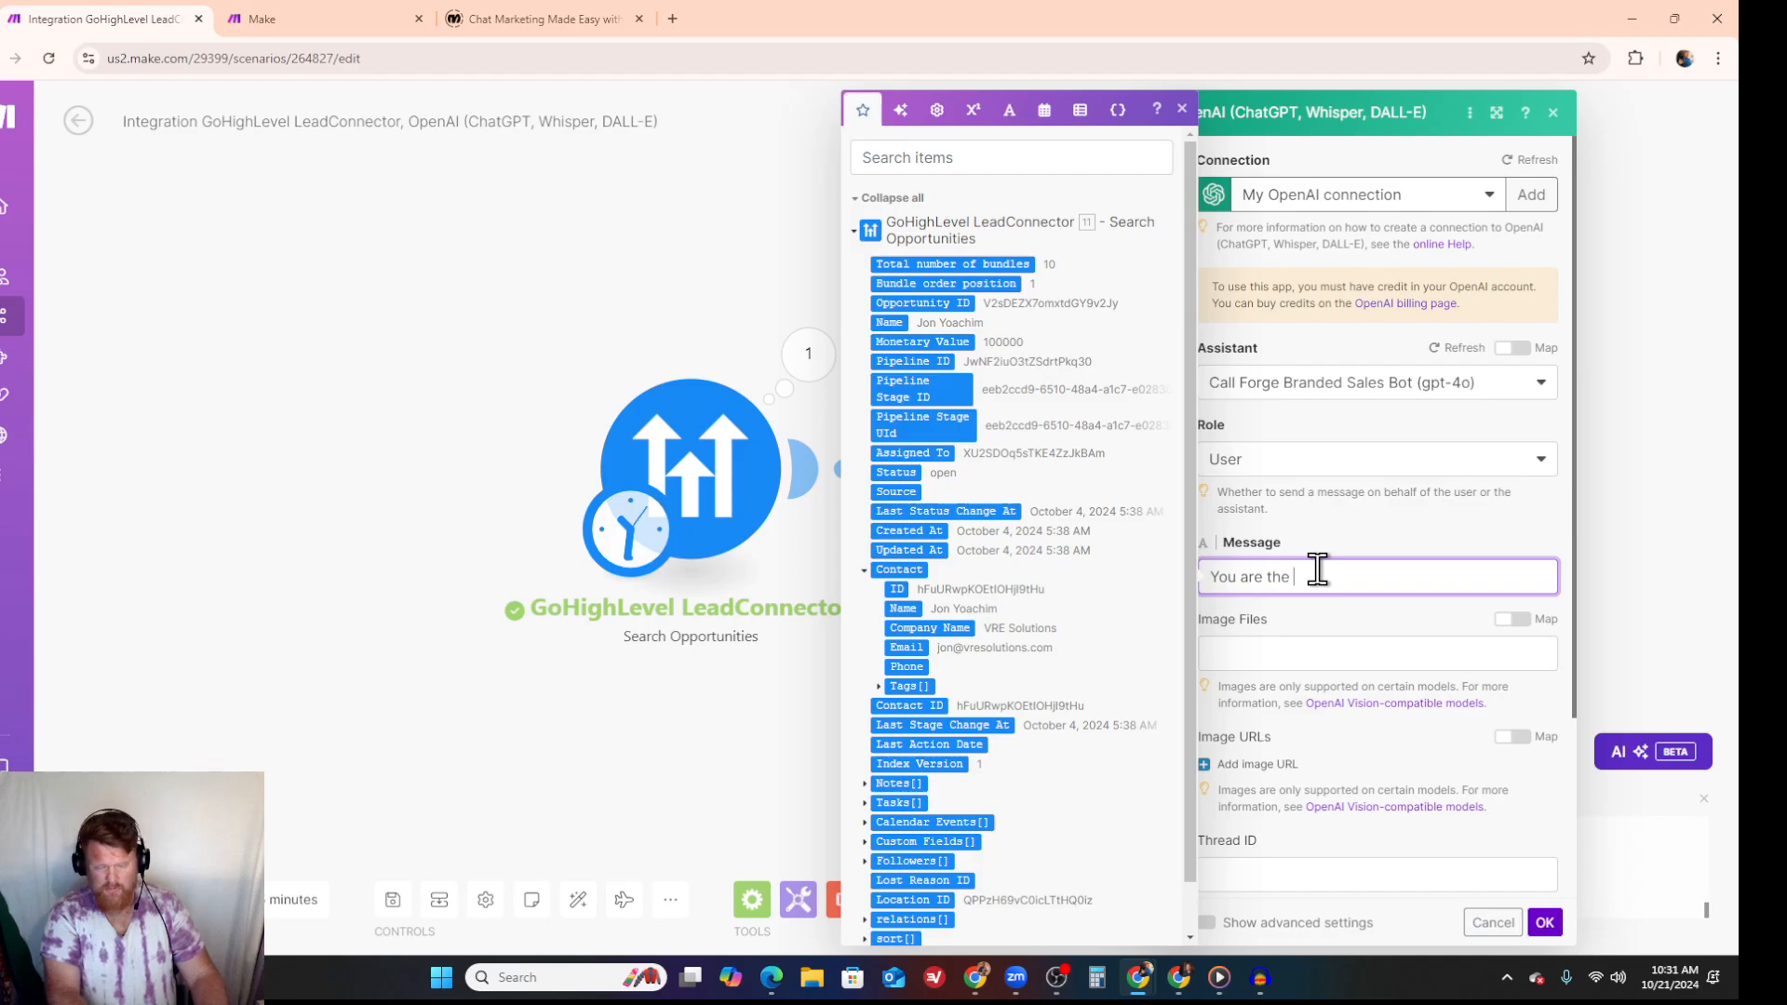
key(BackSpace)
key(BackSpace)
key(BackSpace)
key(BackSpace)
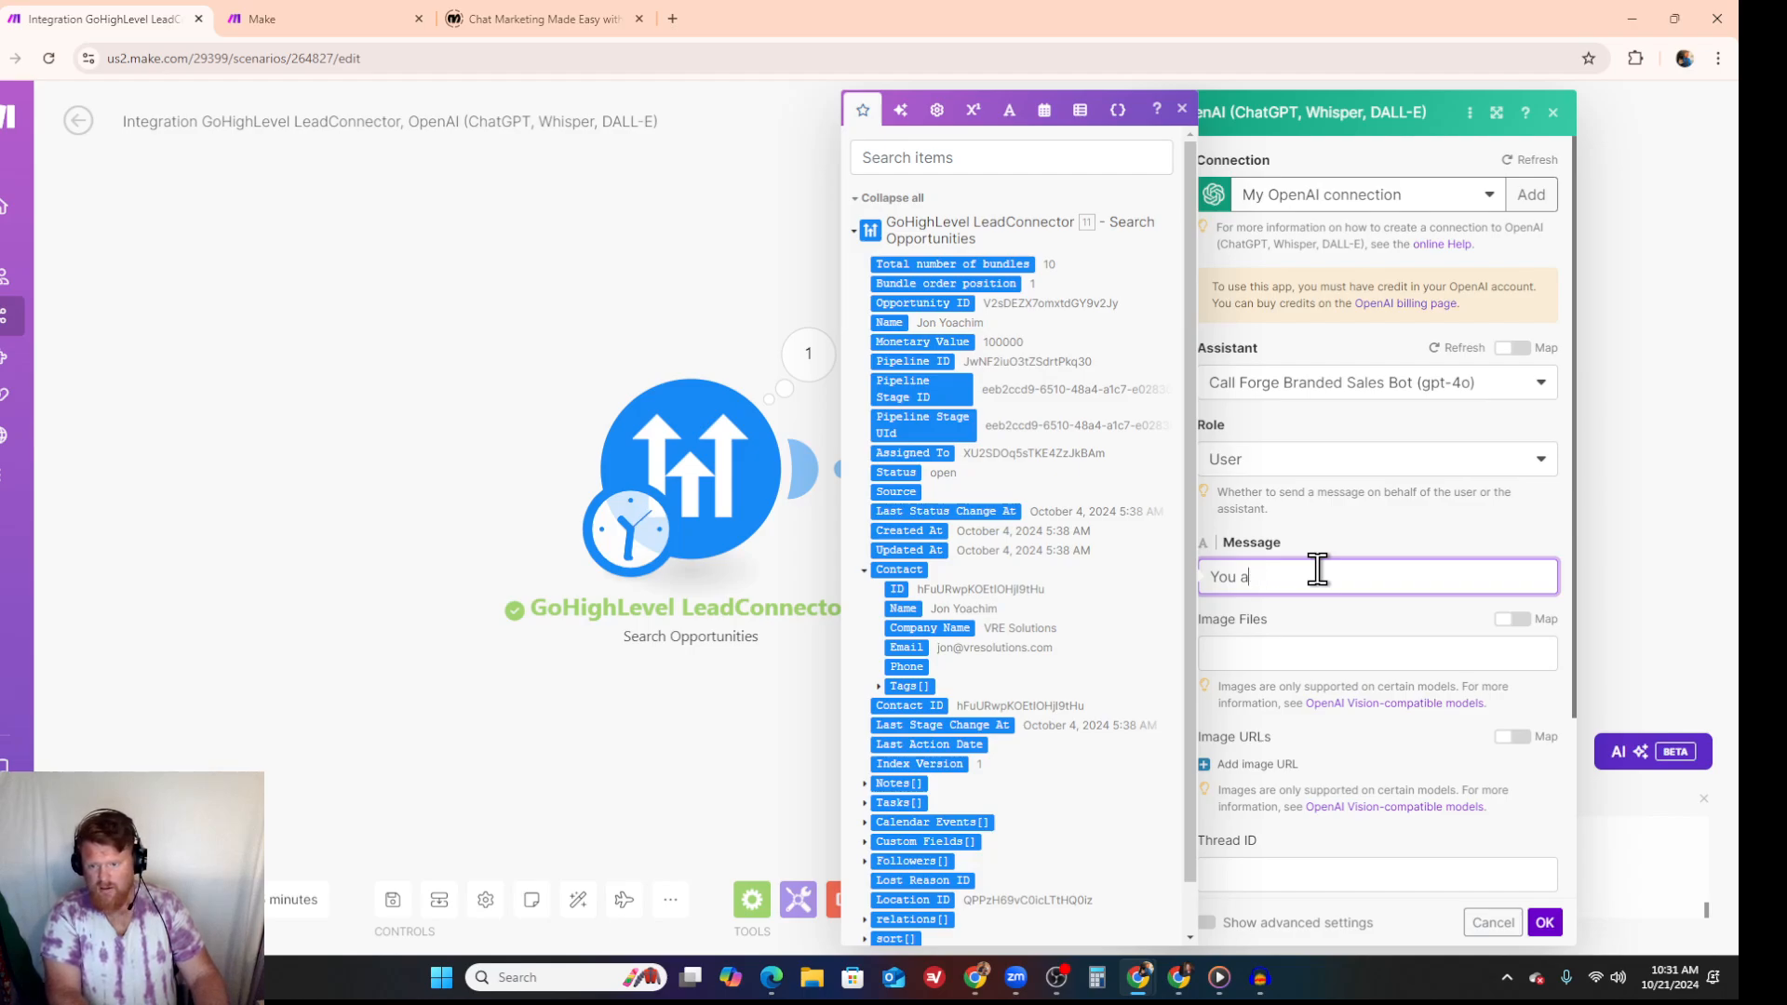
key(BackSpace)
key(BackSpace)
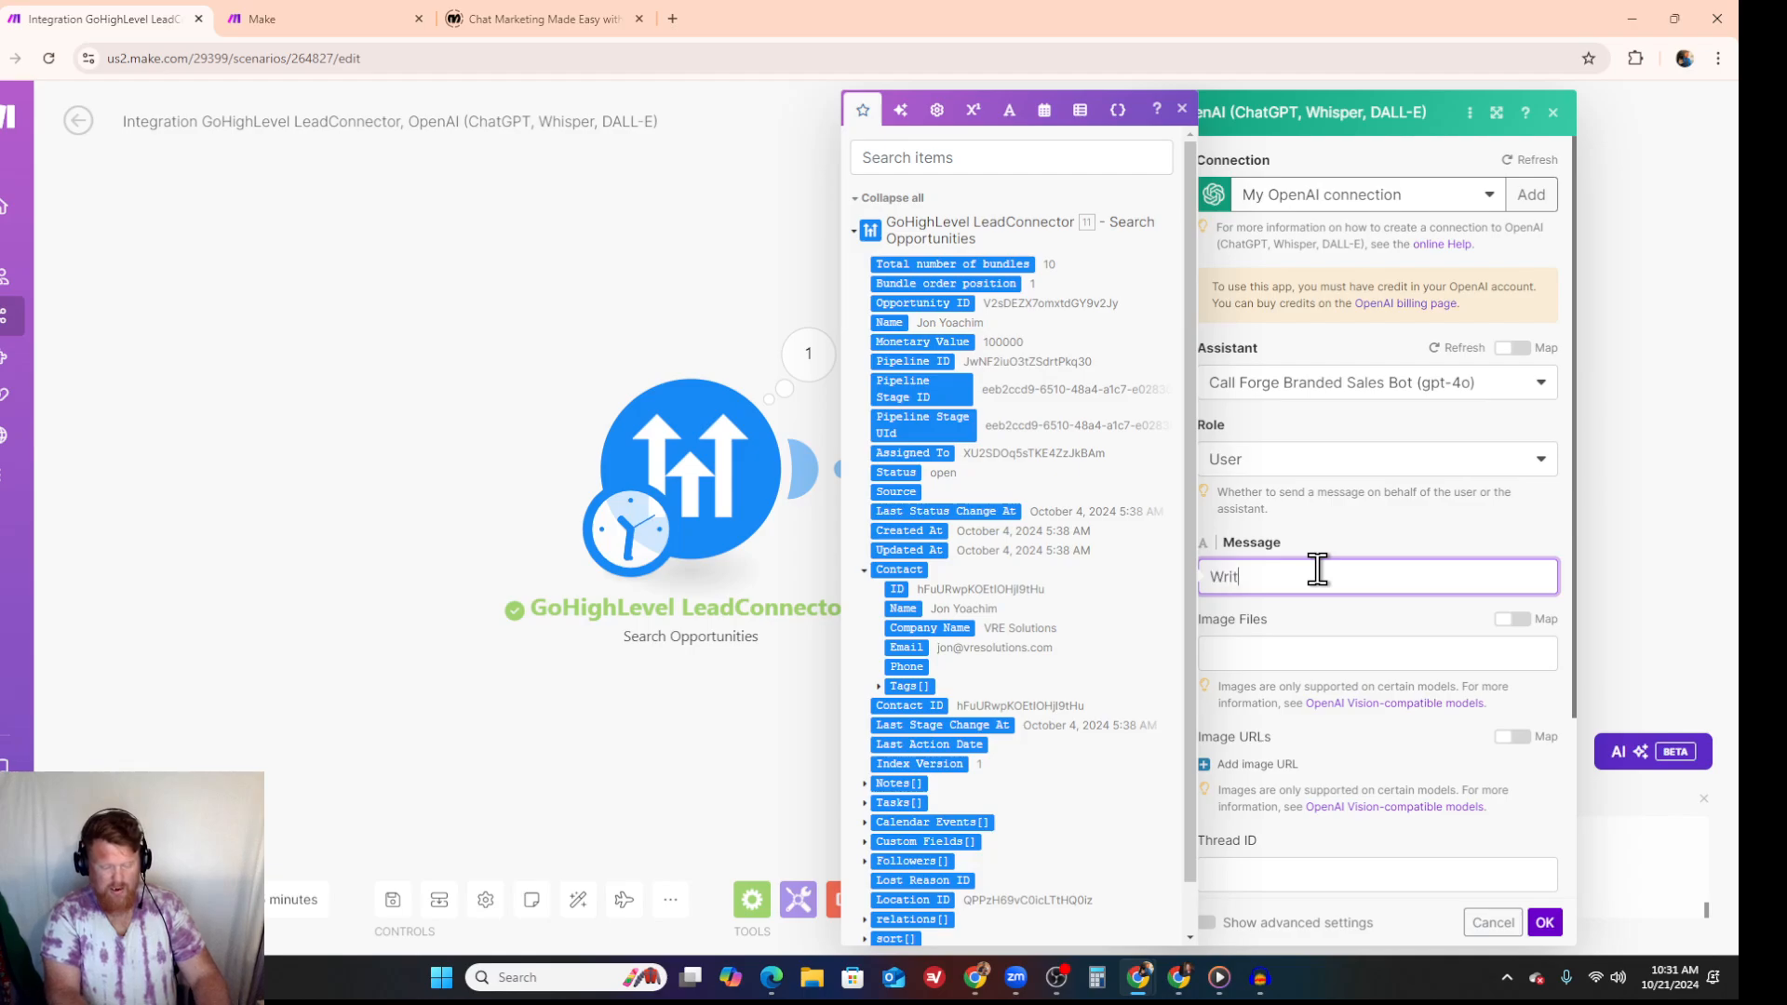
- Begin the assistant message with "Write a personalized email to", the opportunity's Name item, "at", and the contact's Company Name item
text(Write a personaliz)
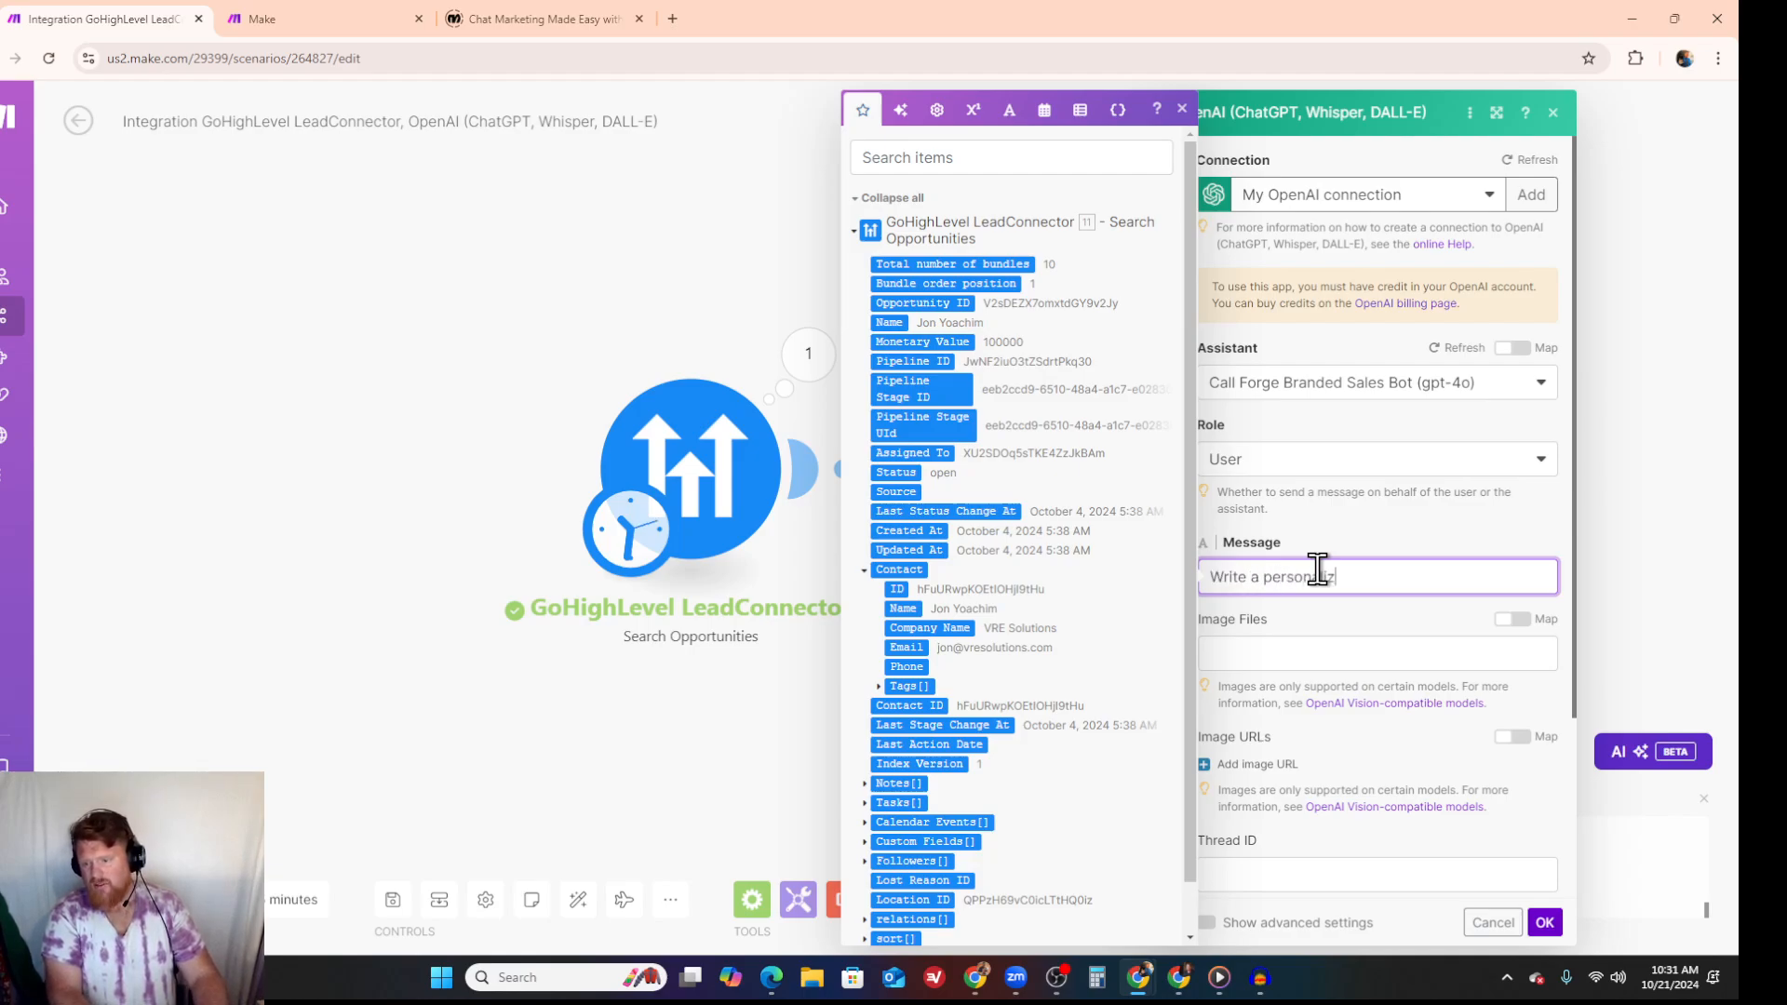
text(ed email to)
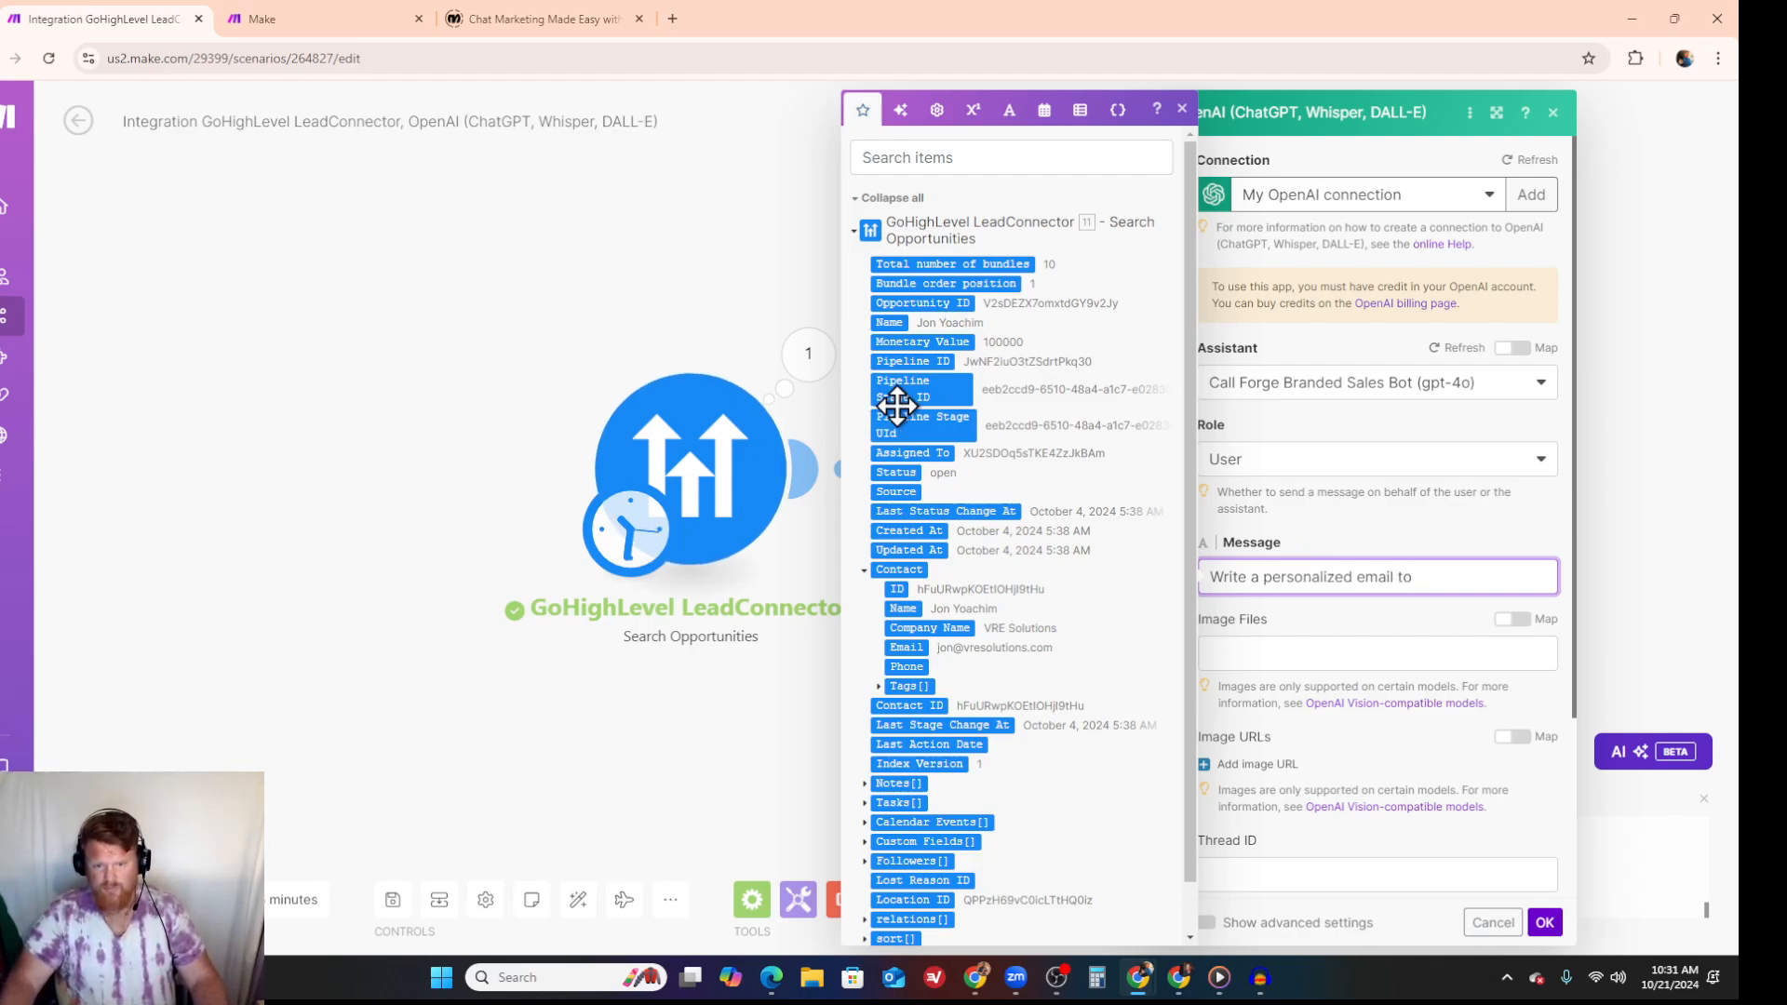
click(888, 321)
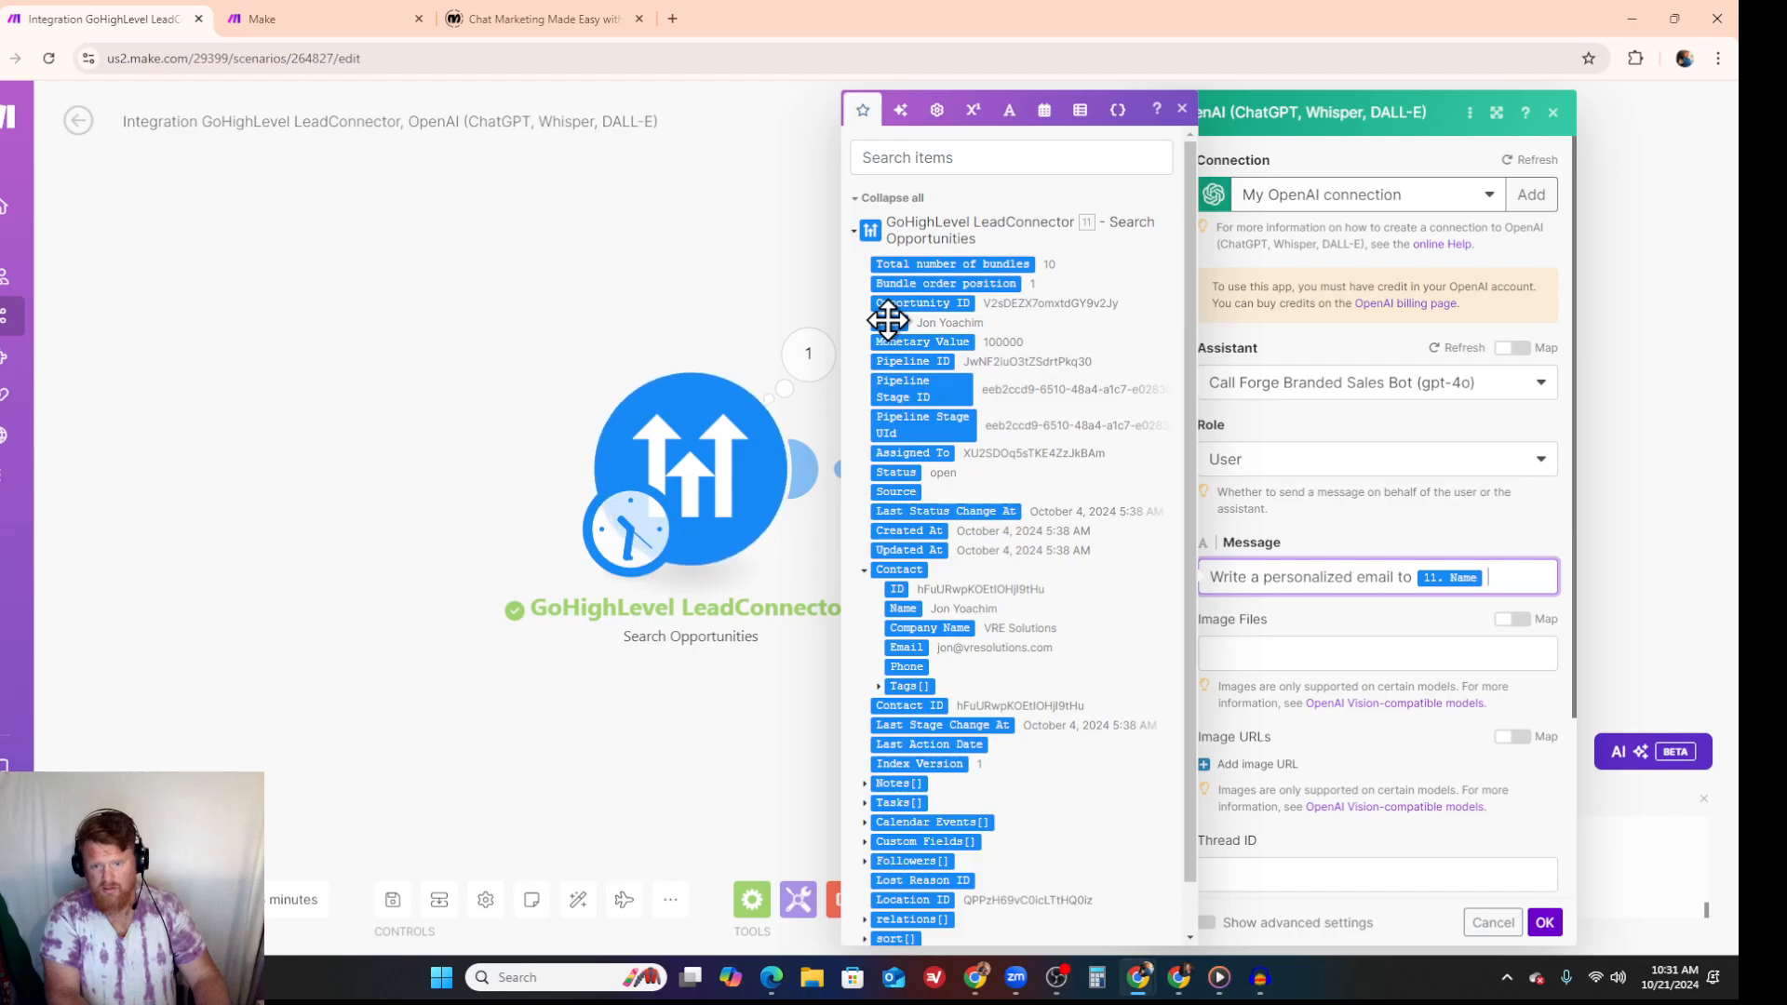
text(u)
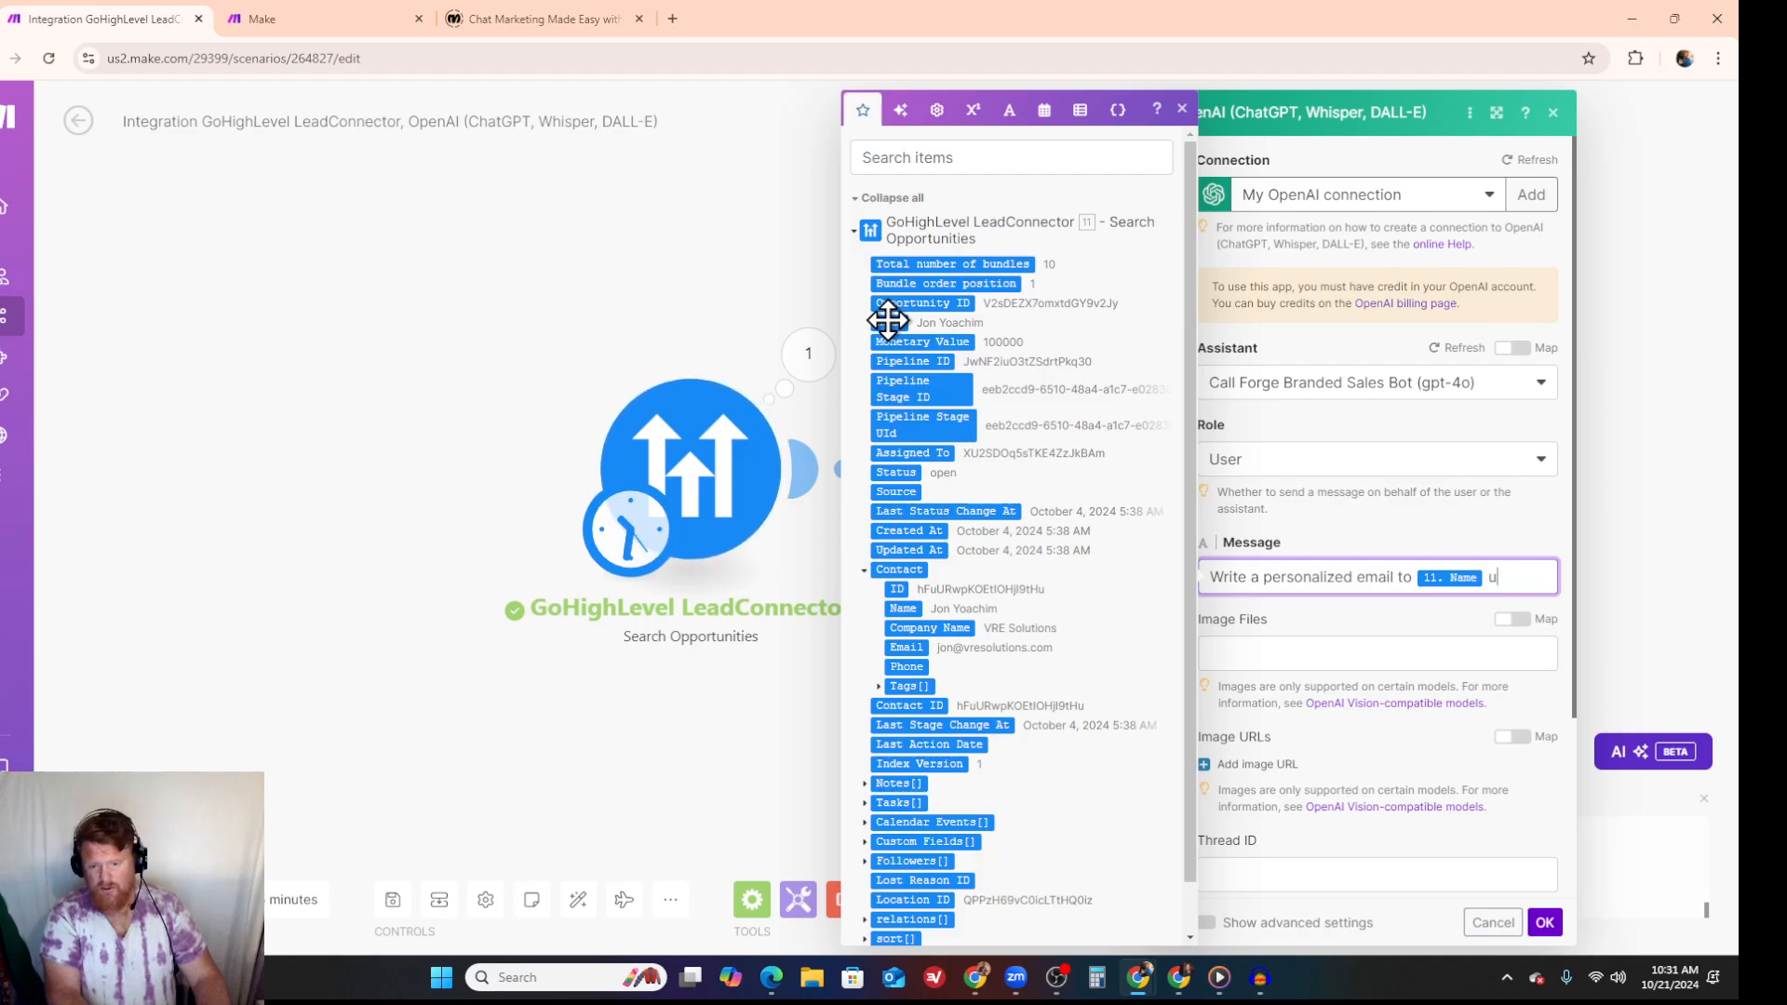
text(sing)
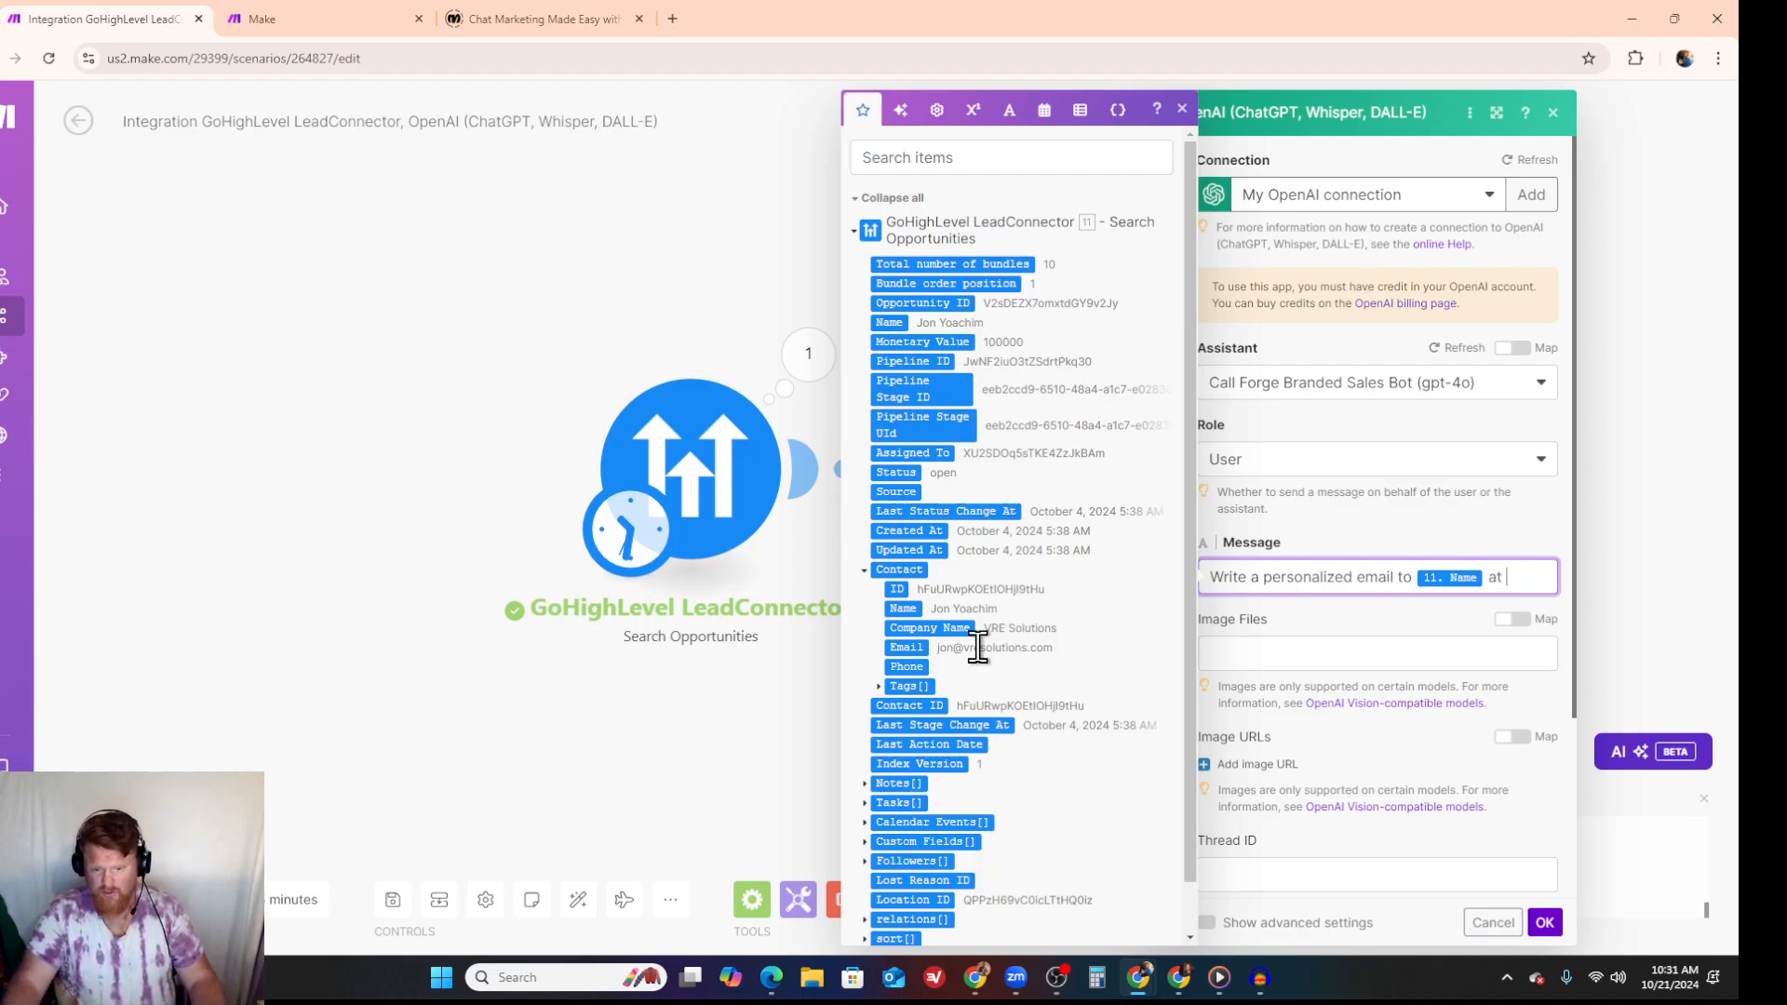
click(929, 627)
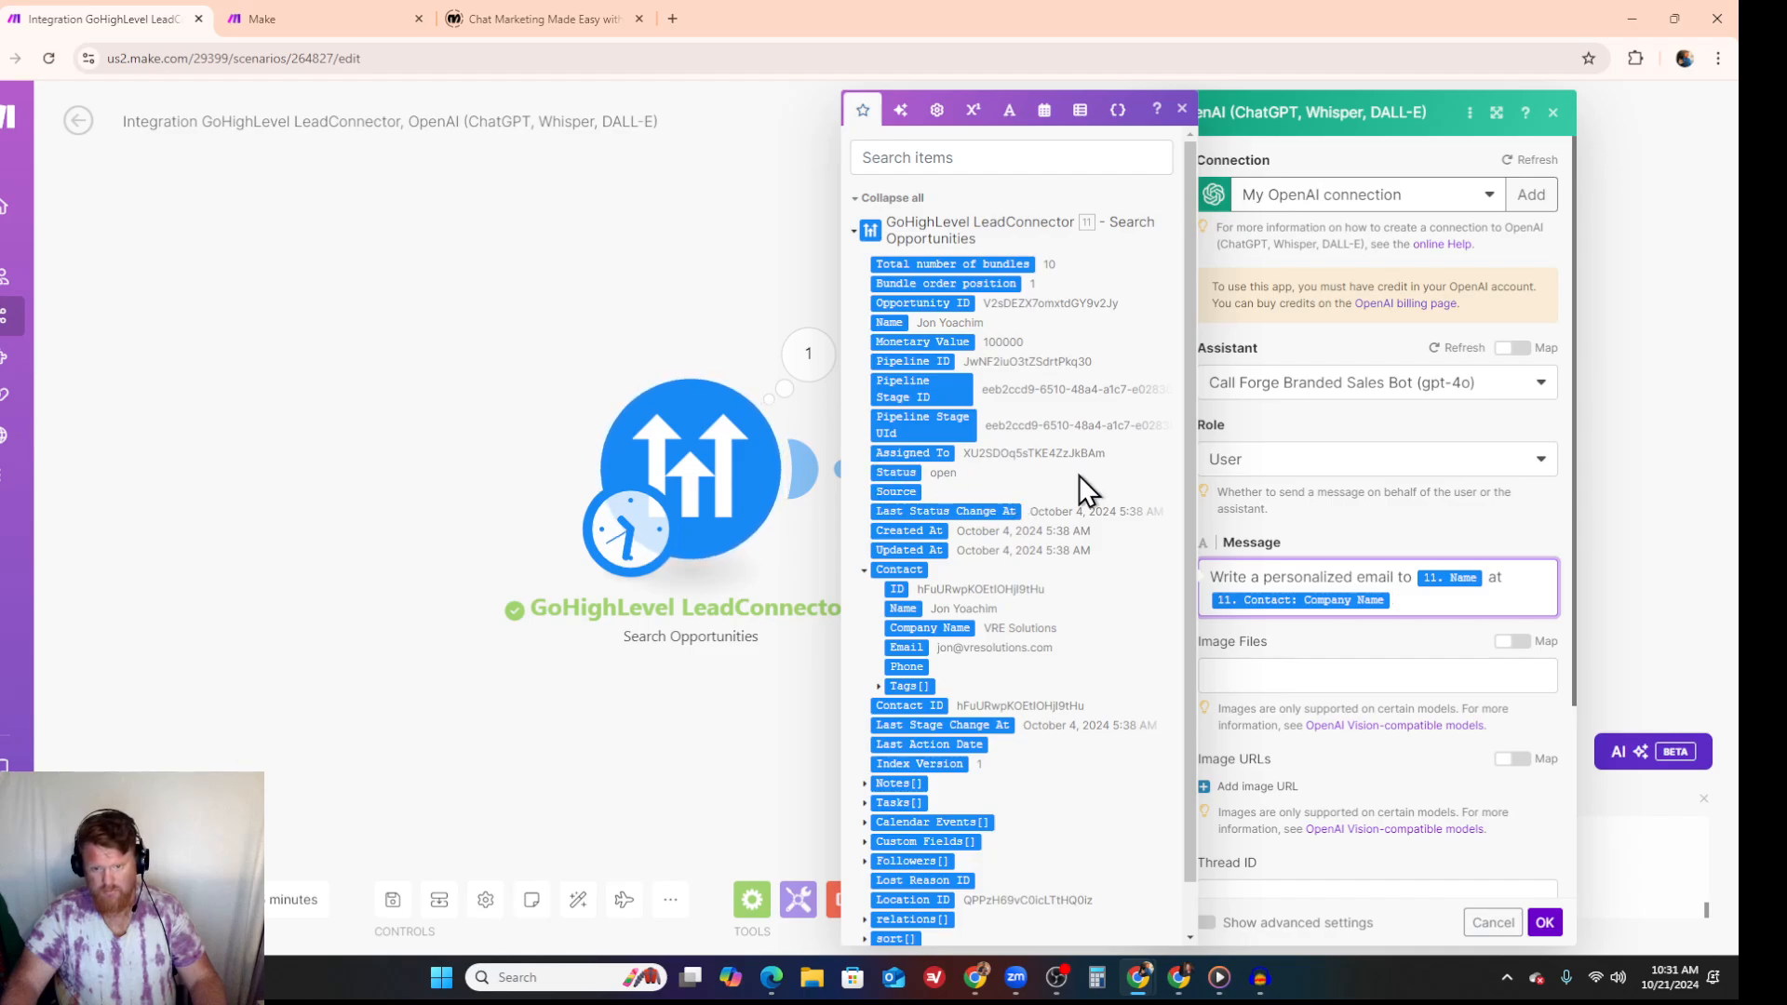
scroll(1079, 474, down, 1)
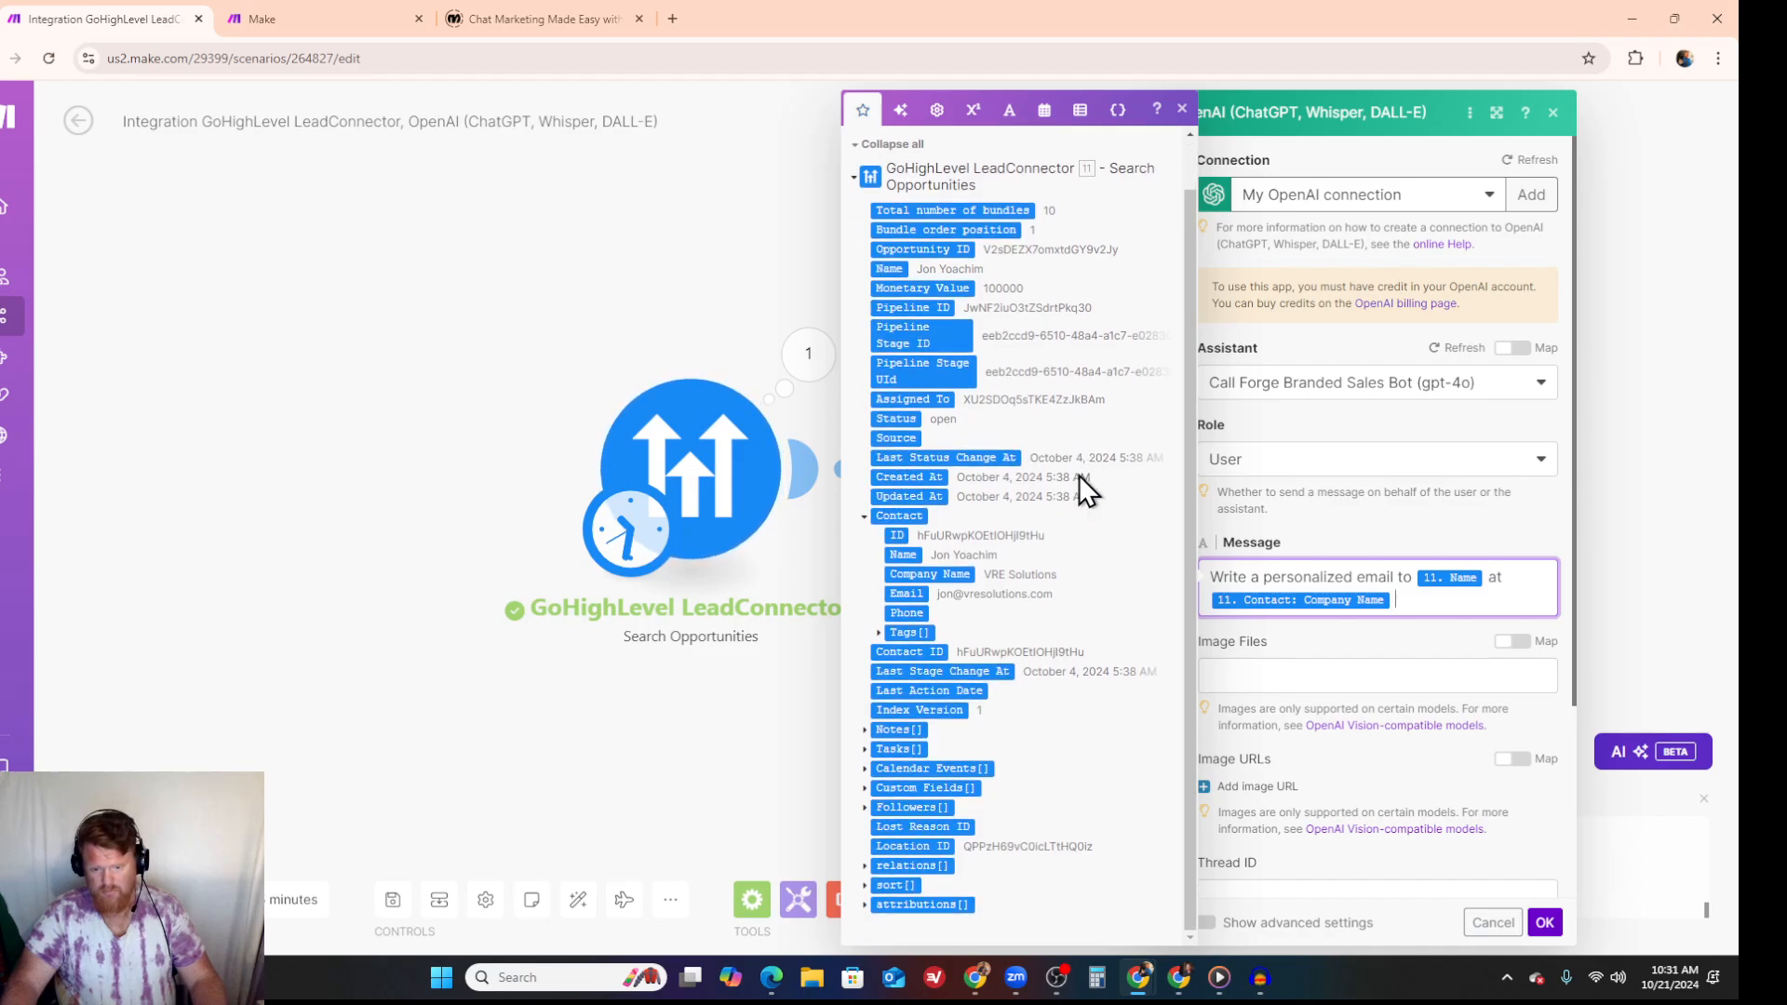
click(865, 731)
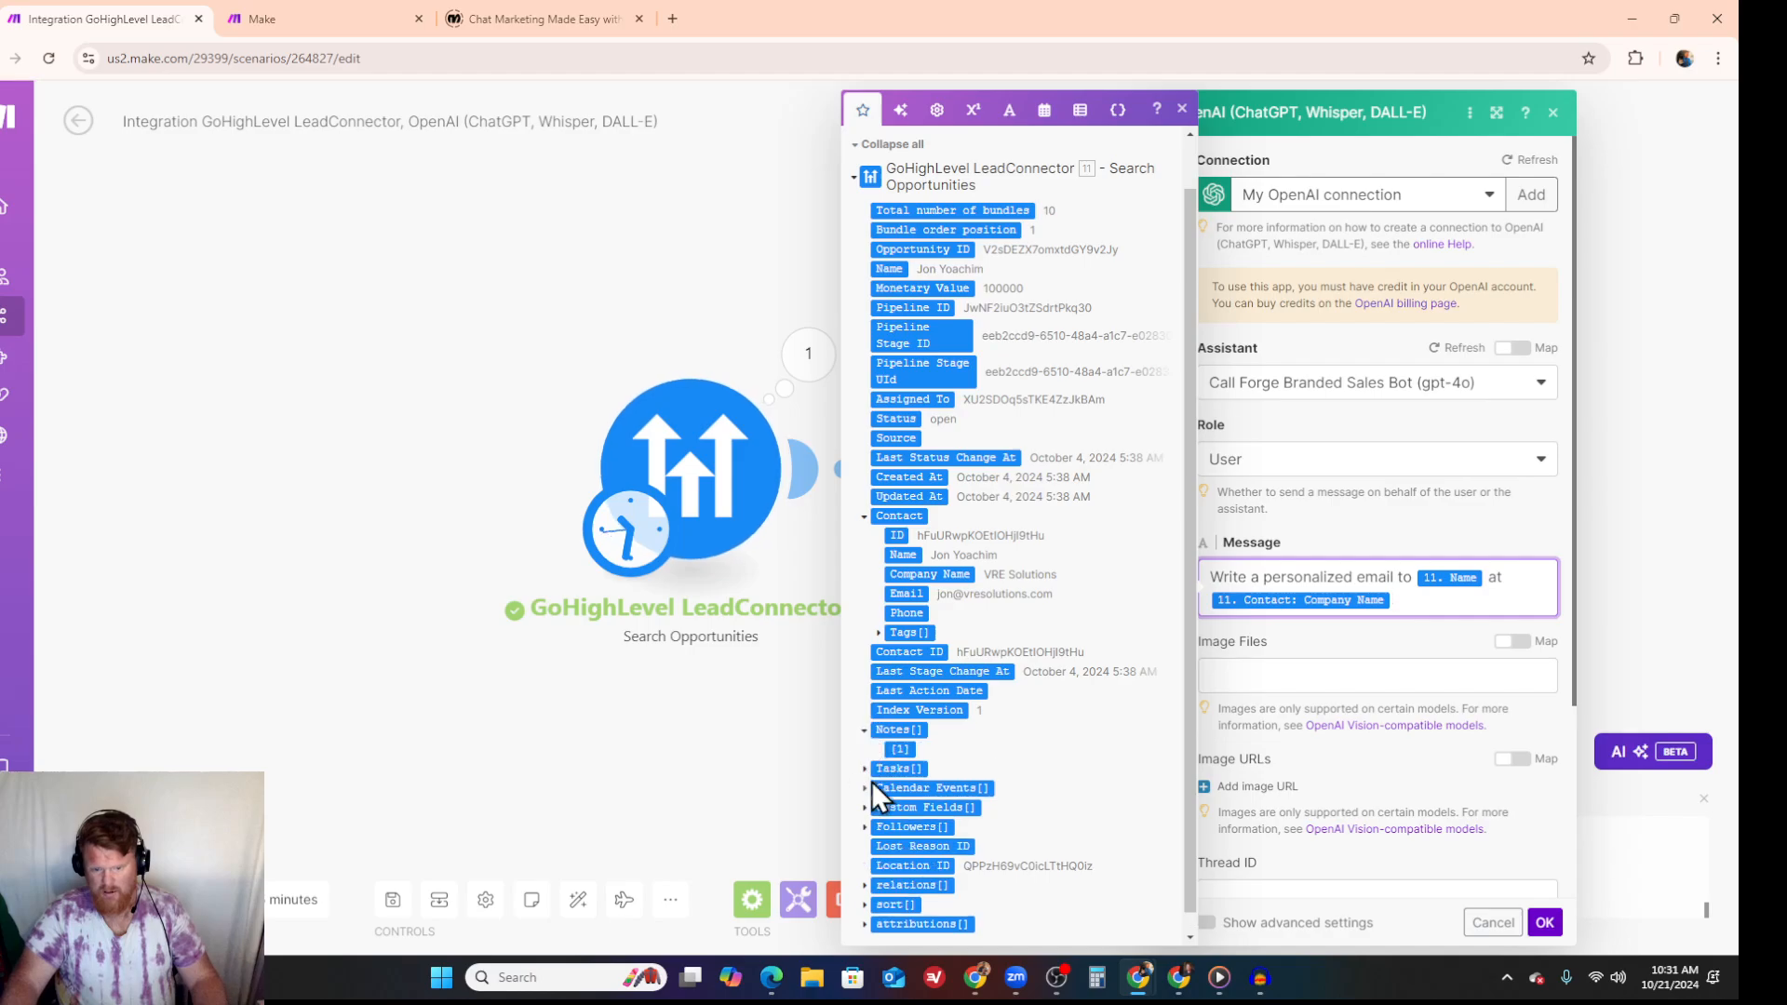
click(899, 749)
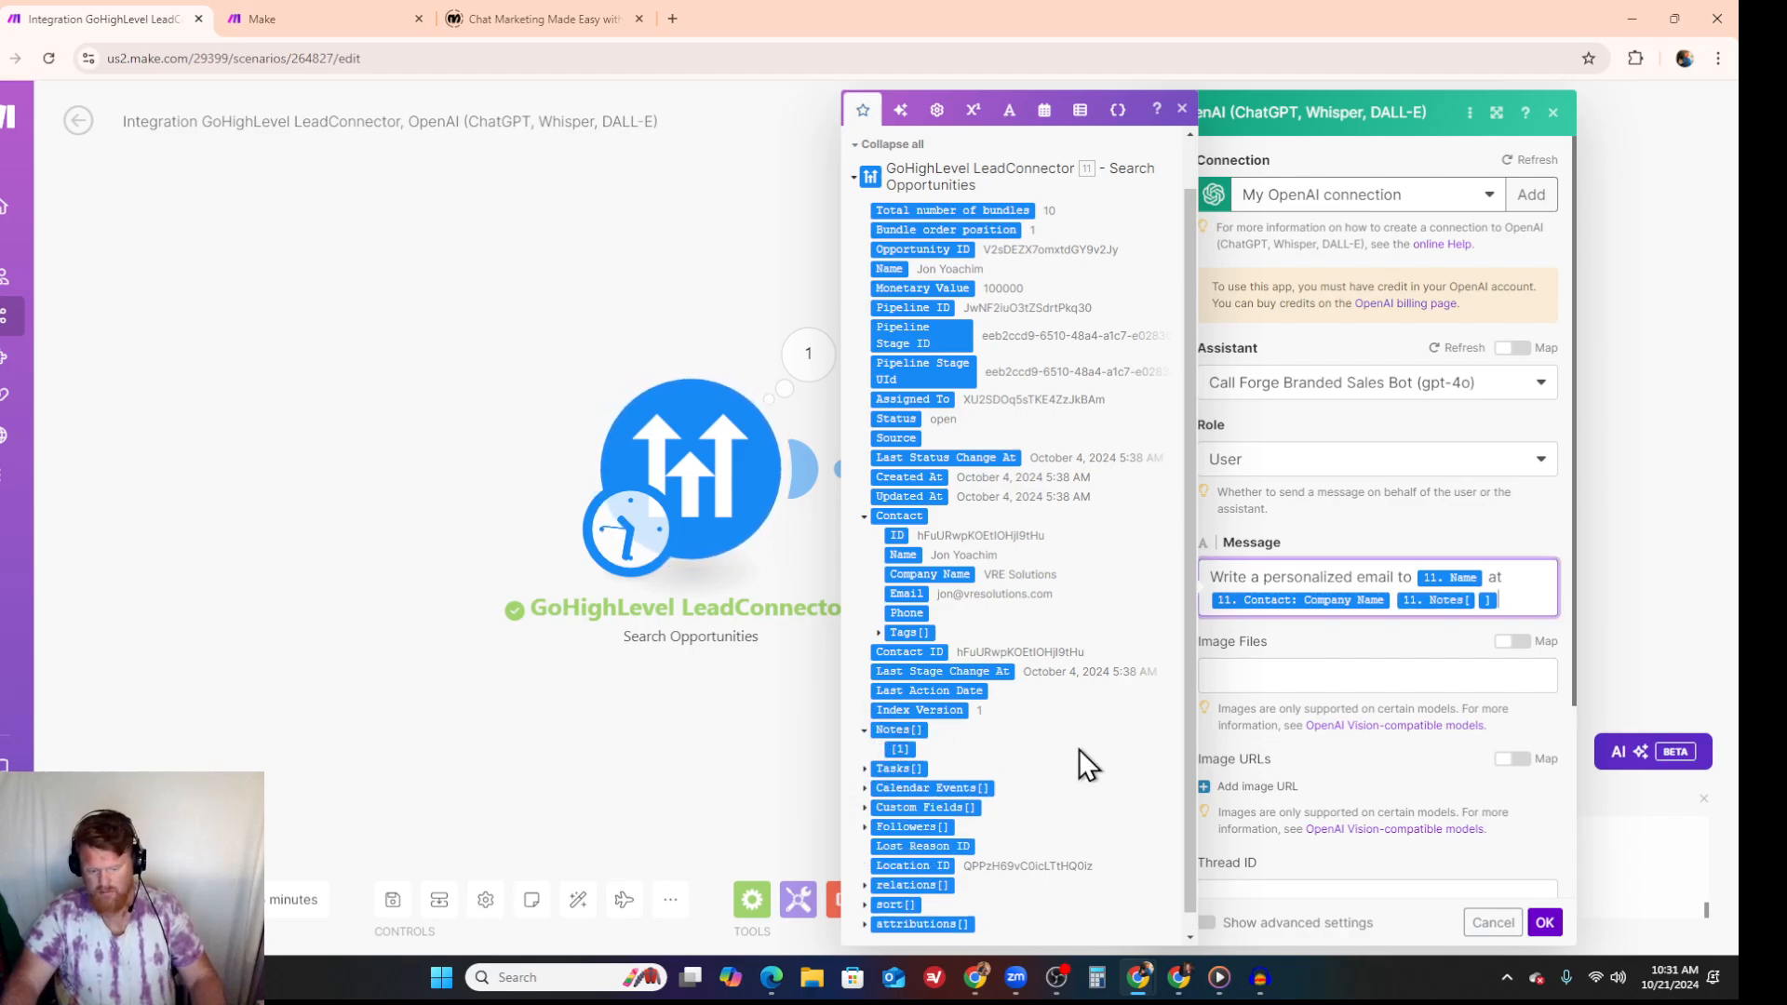
key(BackSpace)
key(BackSpace)
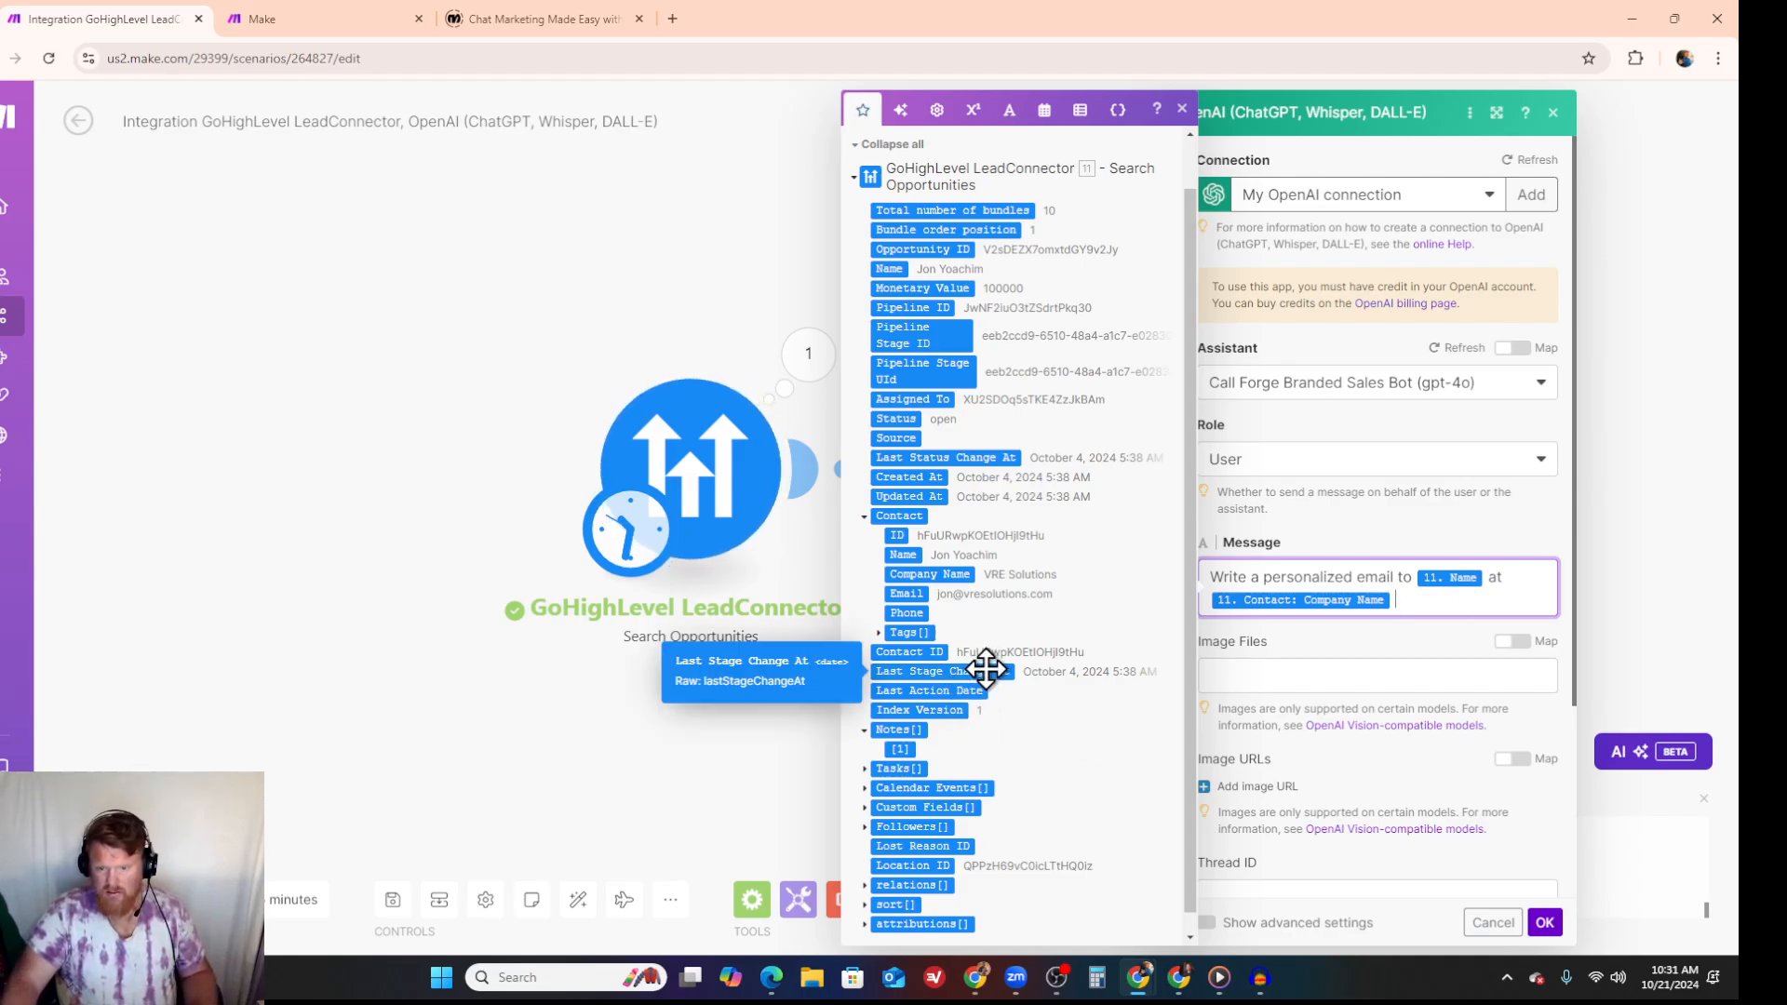
scroll(952, 452, up, 1)
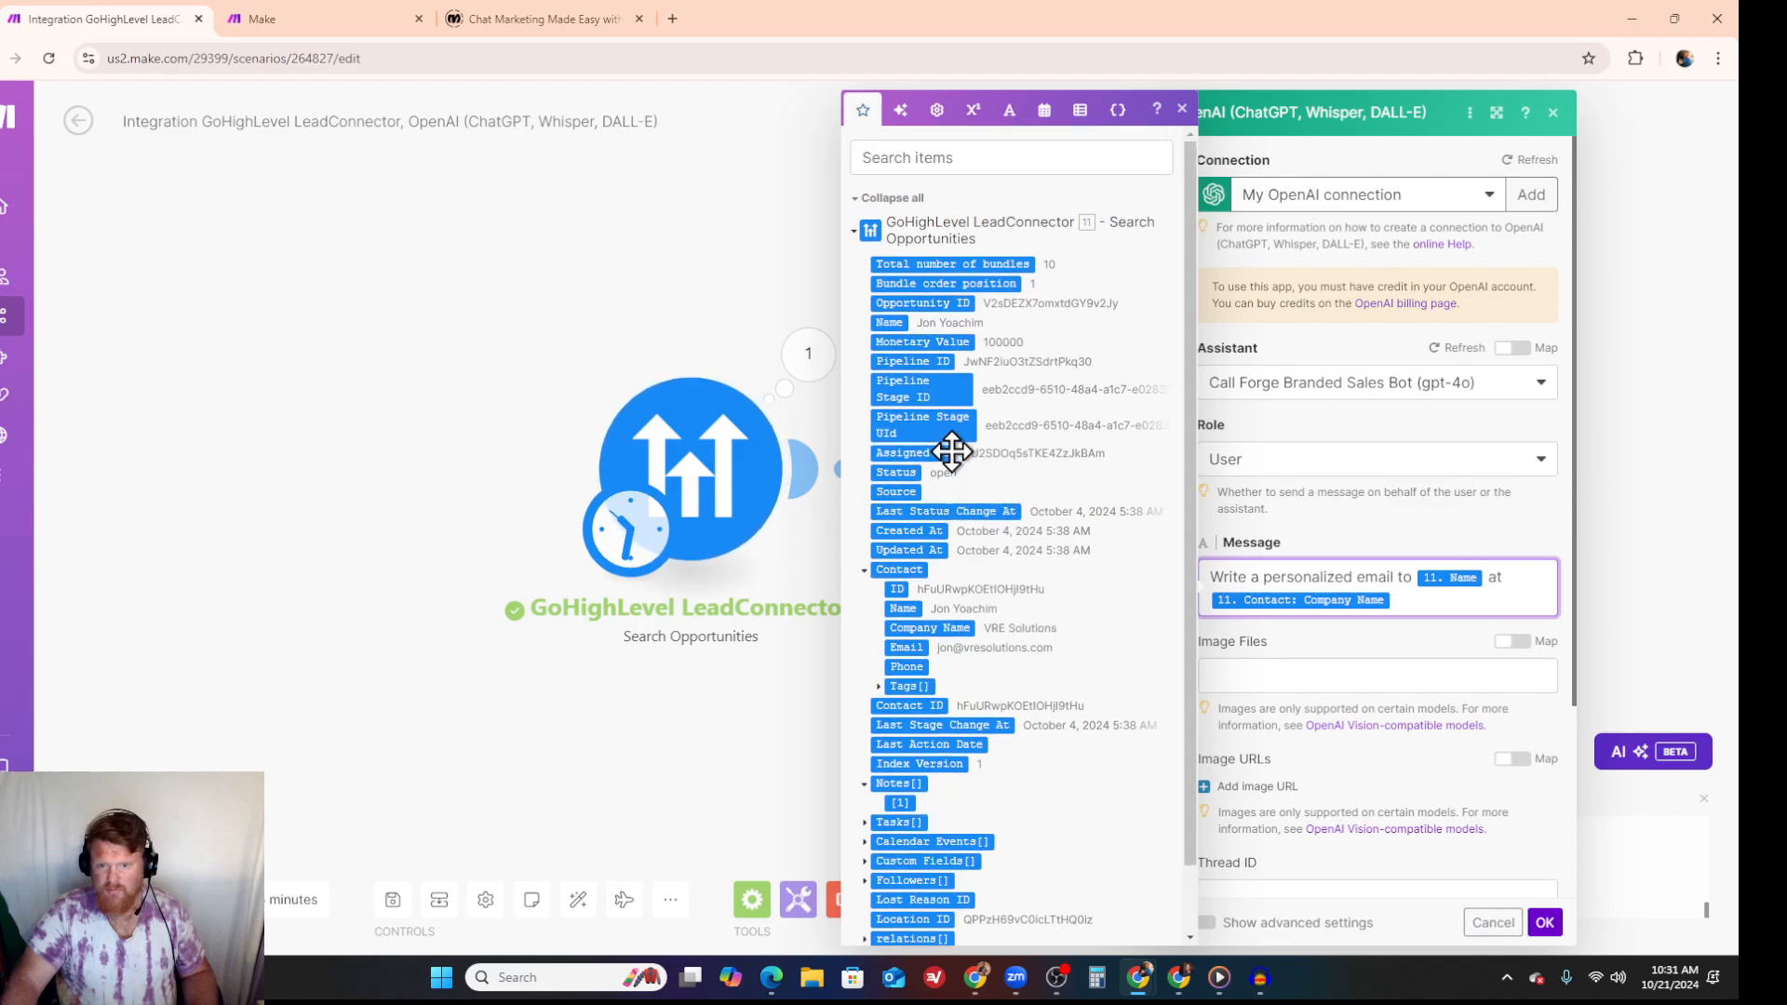
scroll(1064, 507, down, 1)
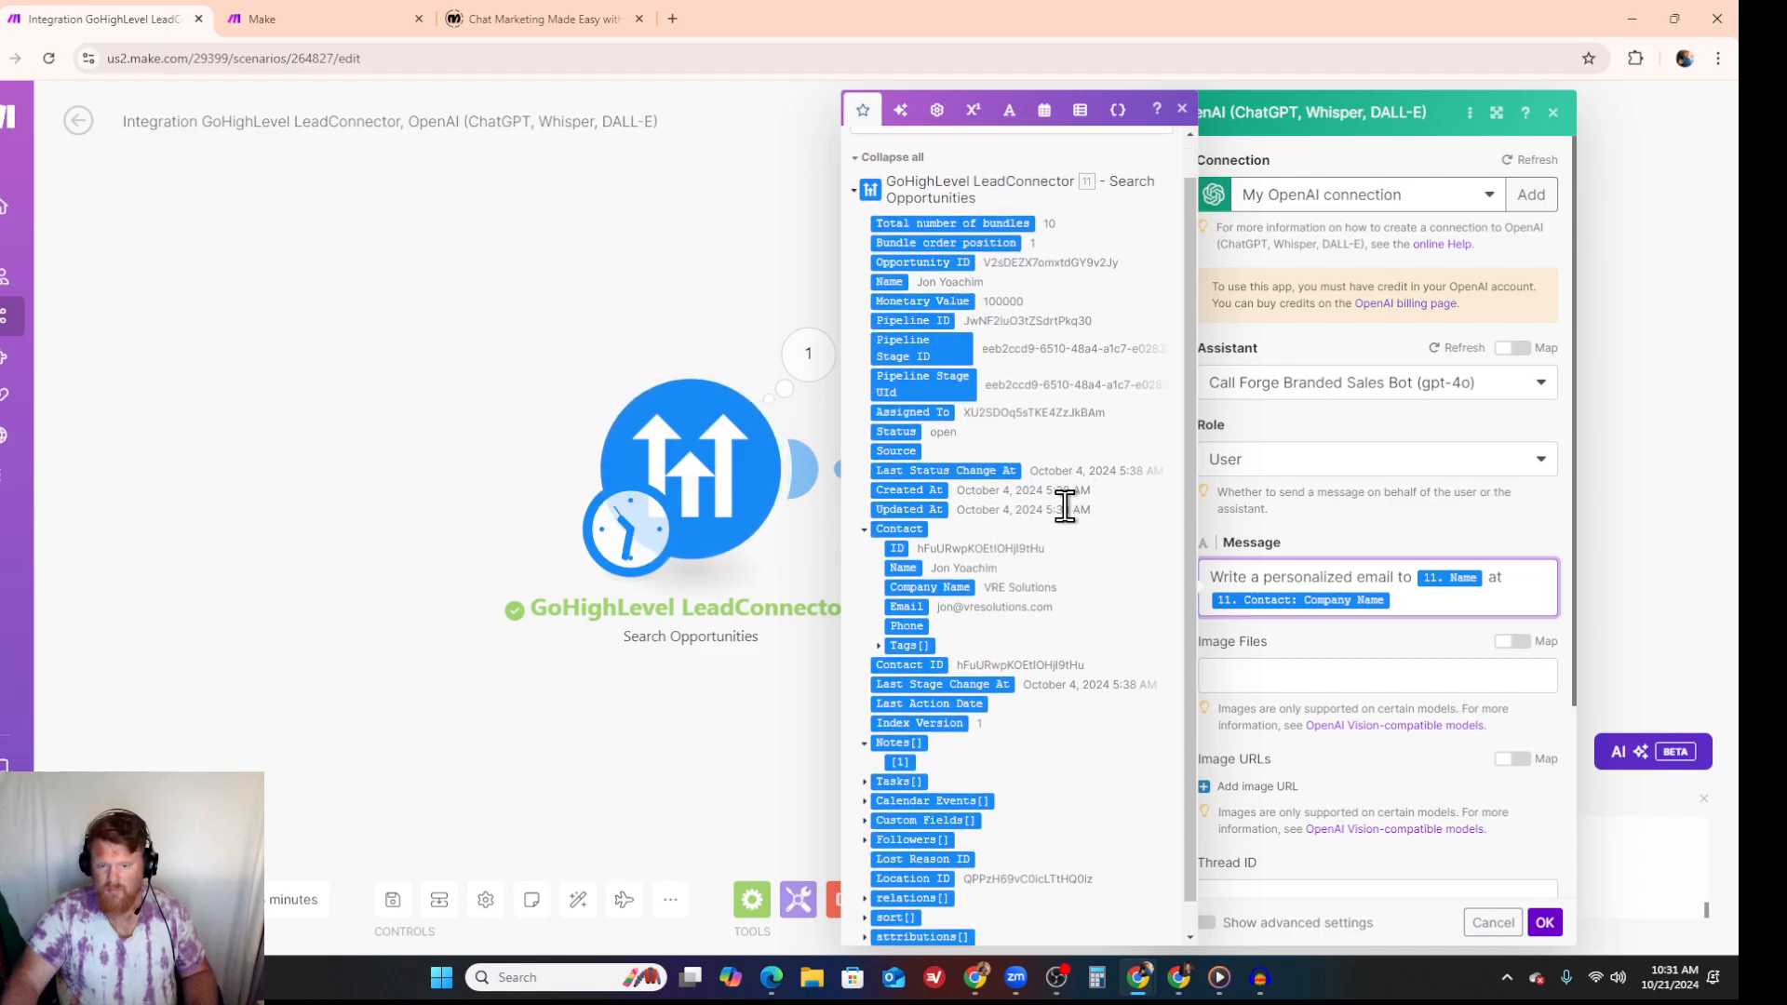
scroll(1064, 507, down, 1)
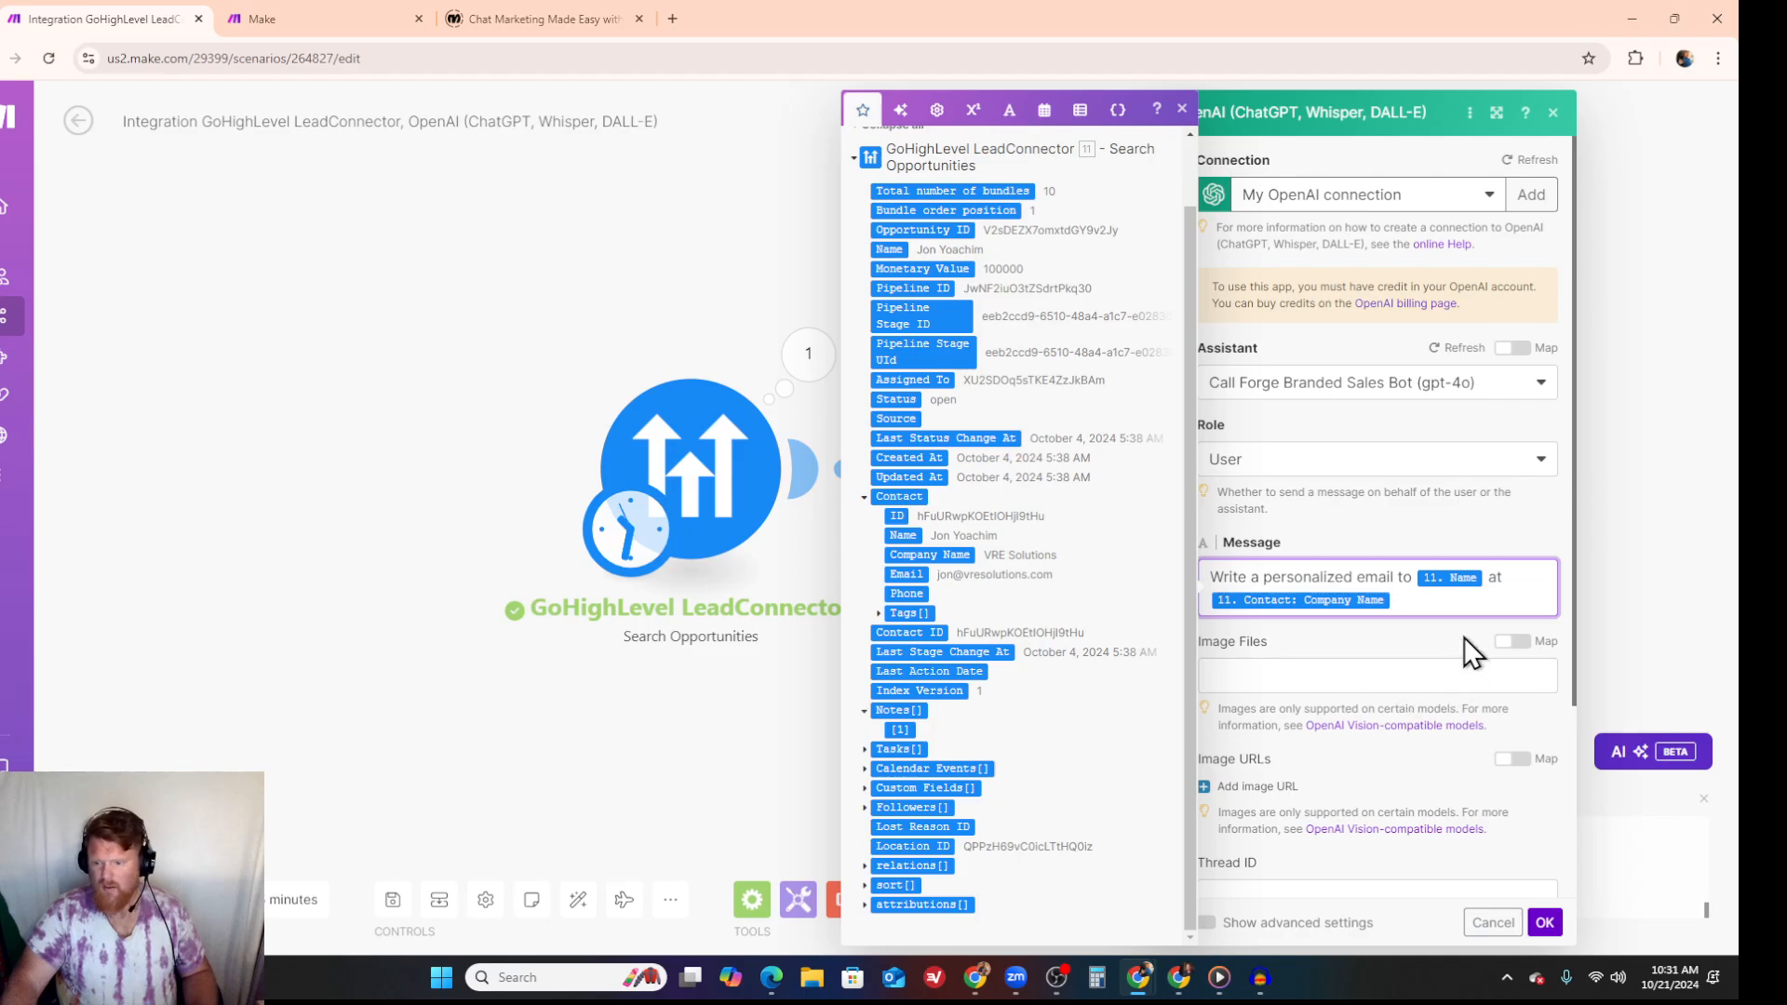
- Continue the message after the company name with "to introduce the new and improved CallForge using OpenAI's Realtime API"
text(to intro)
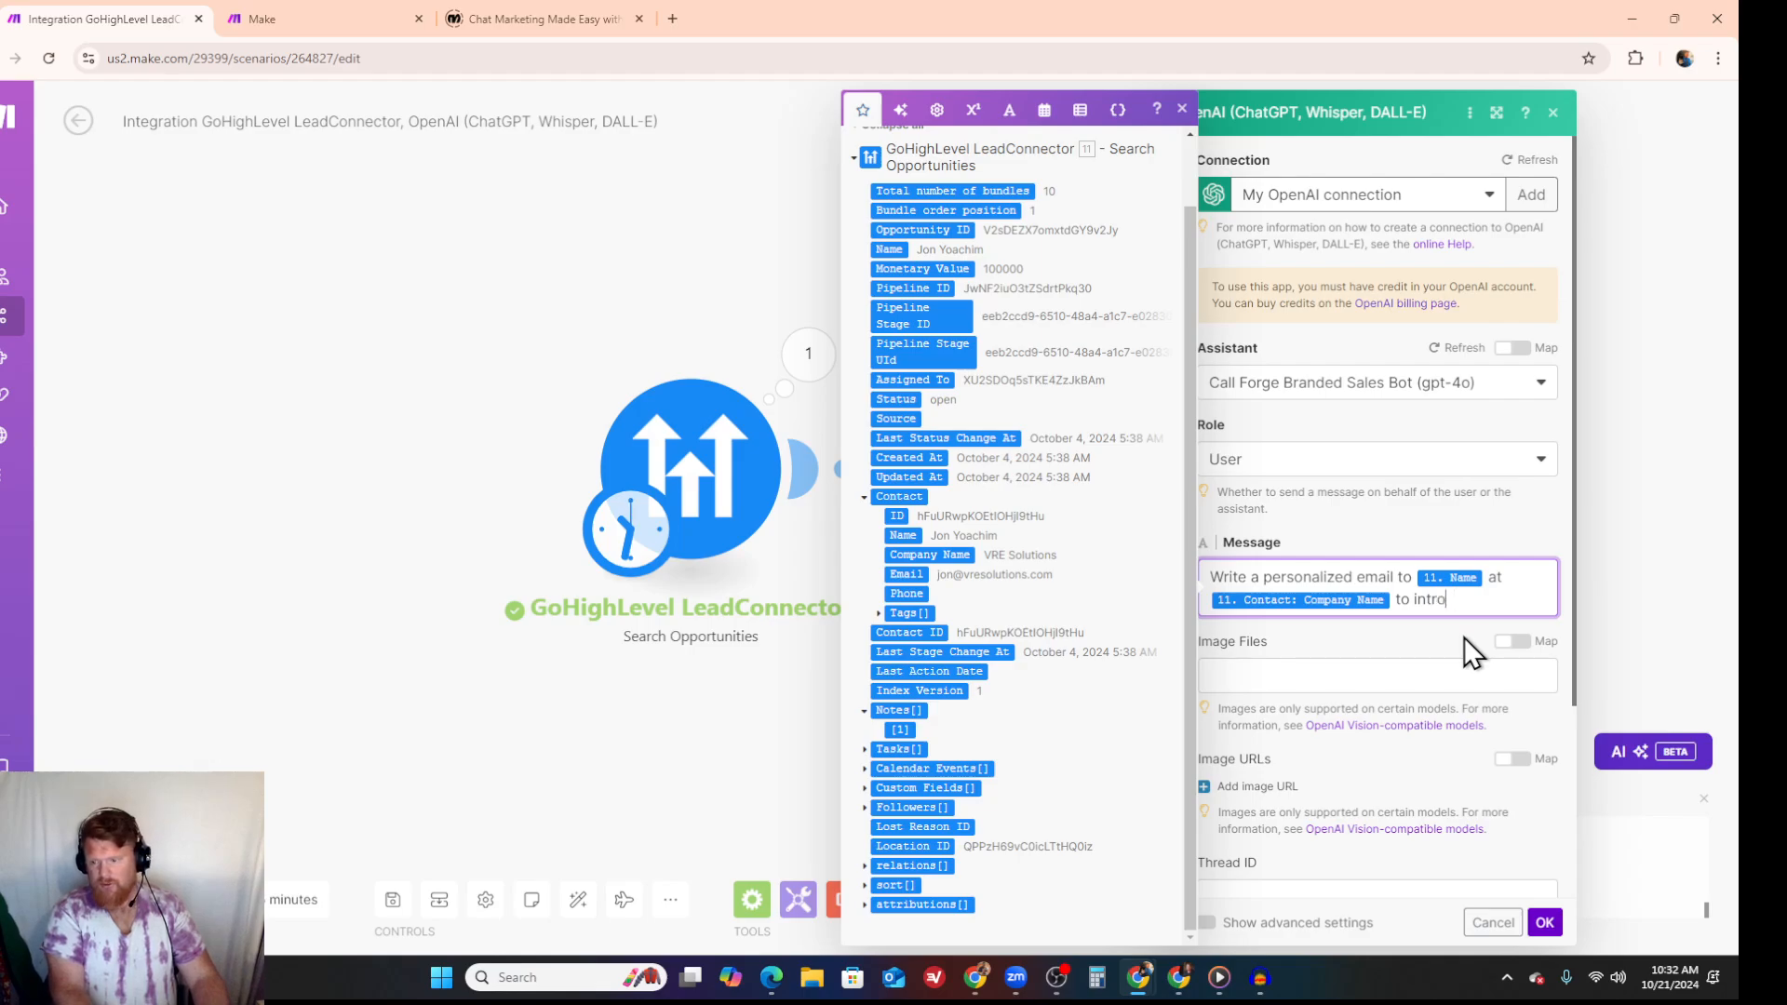
text(duce the n)
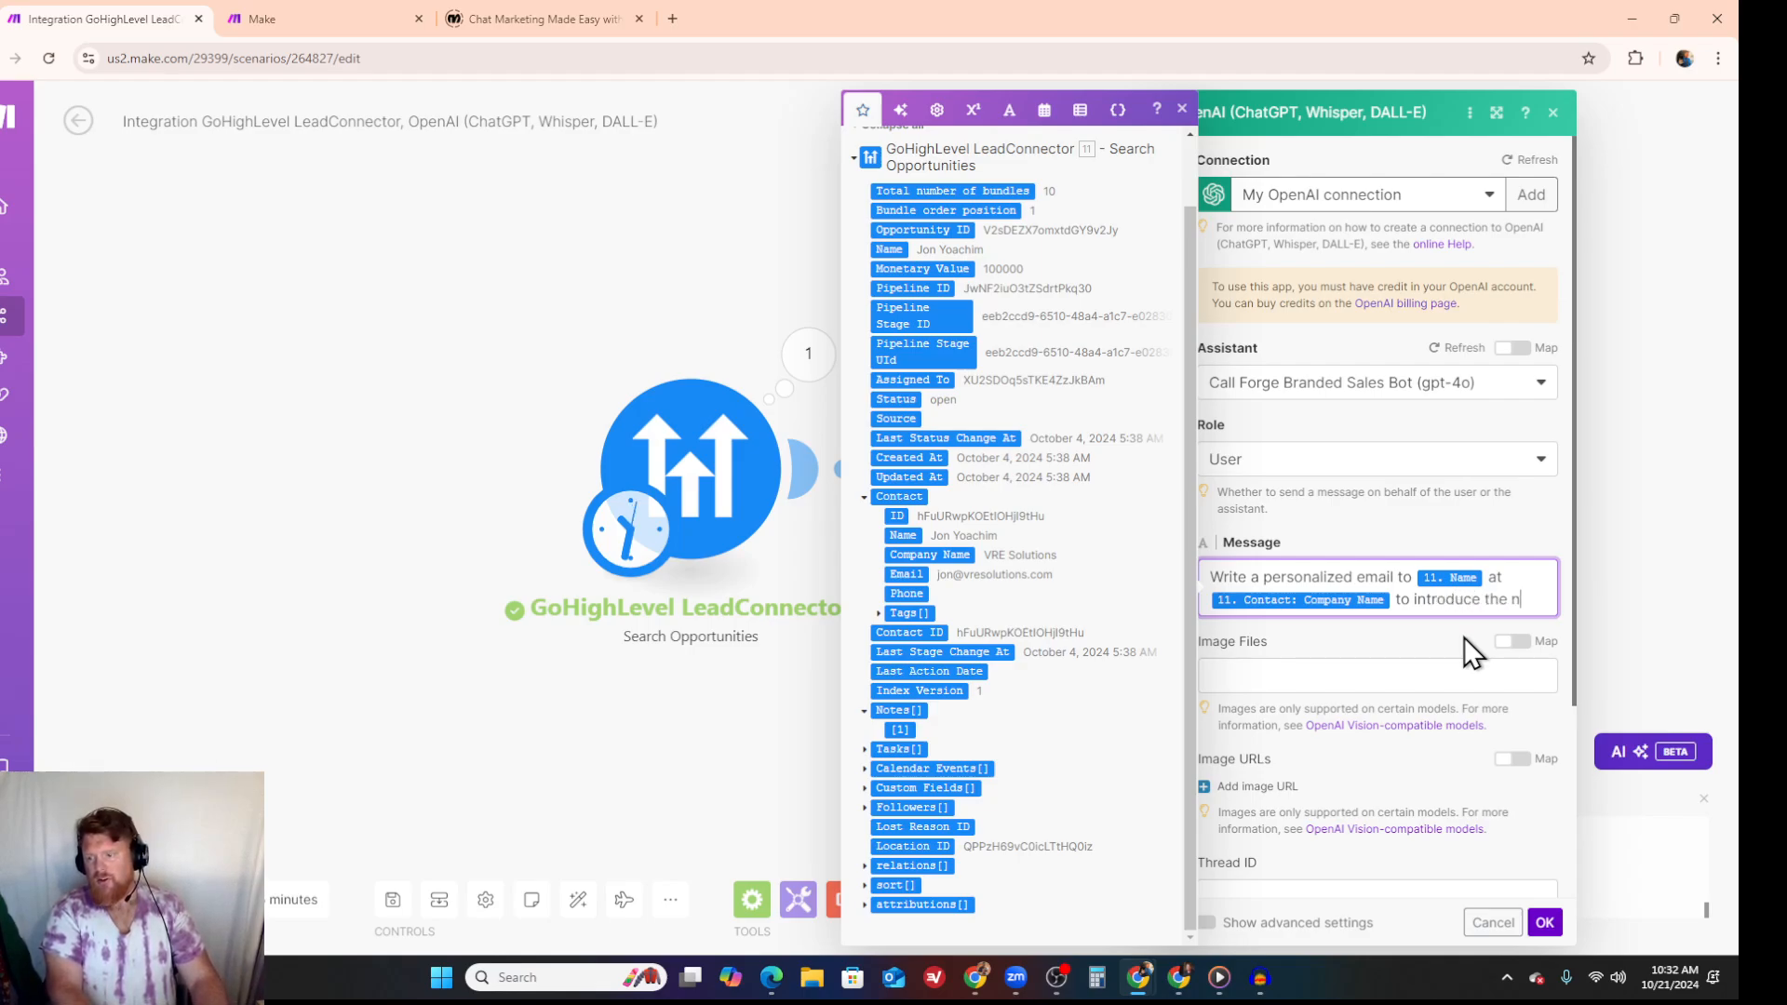
text(ew and imp)
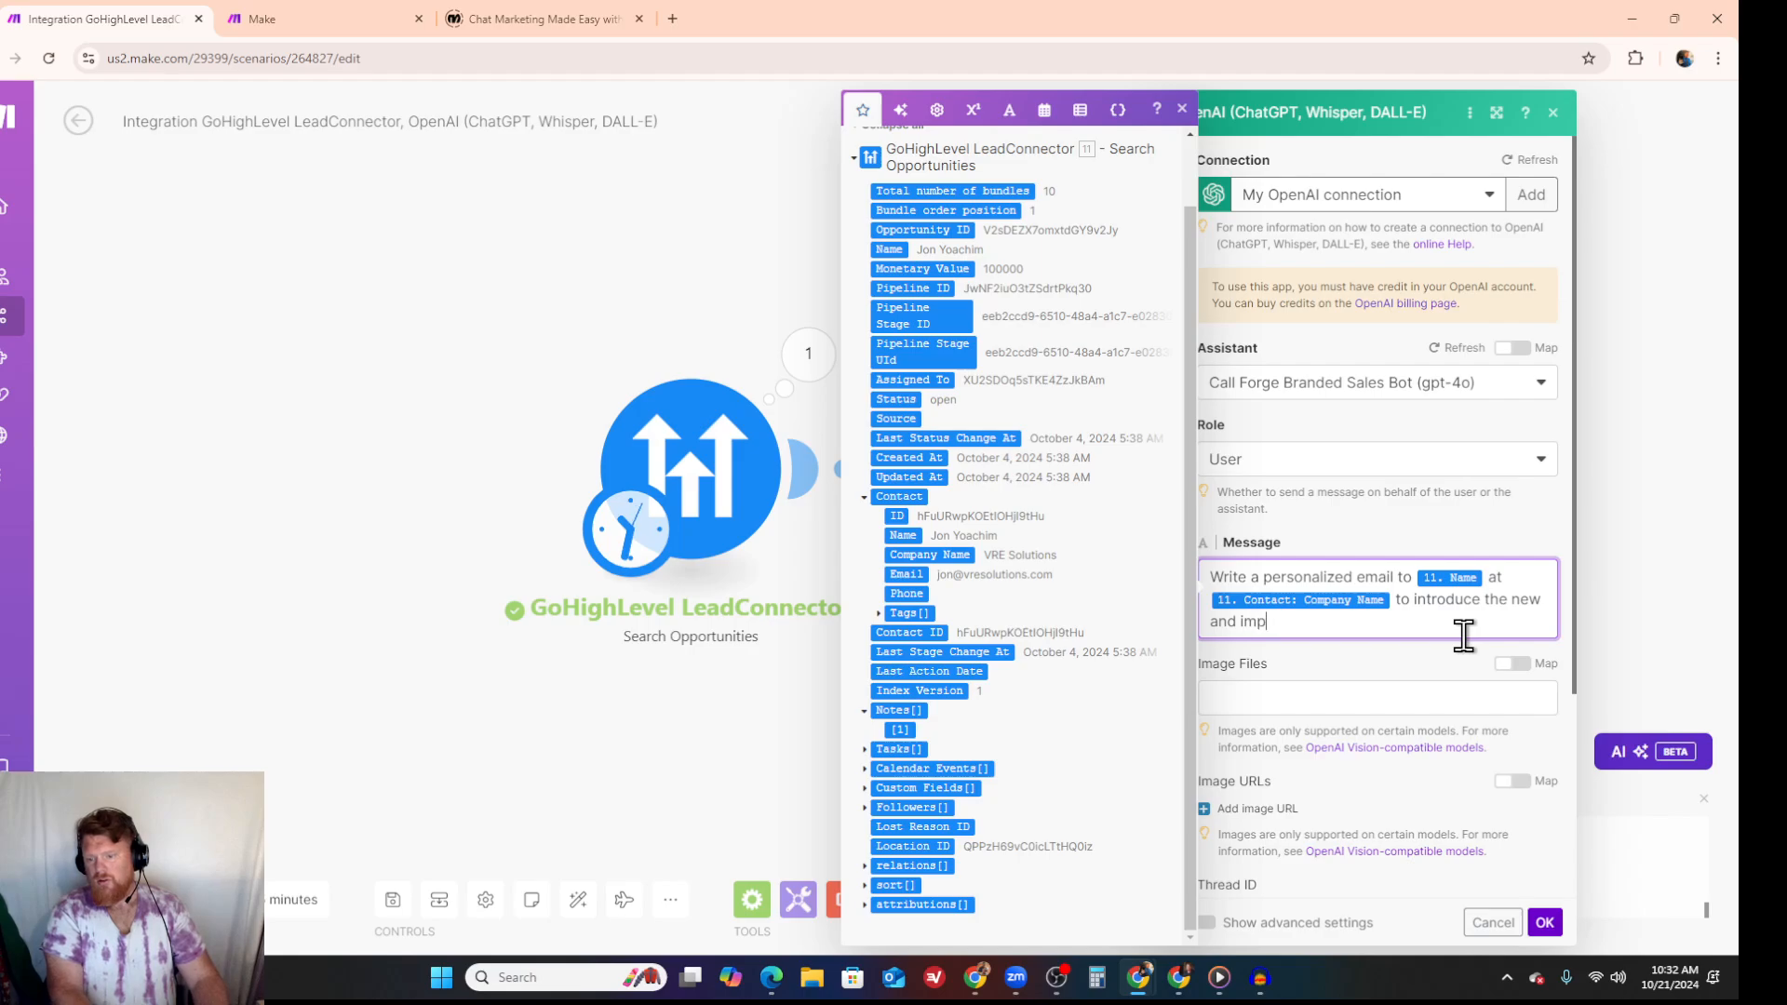
text(roved Cal)
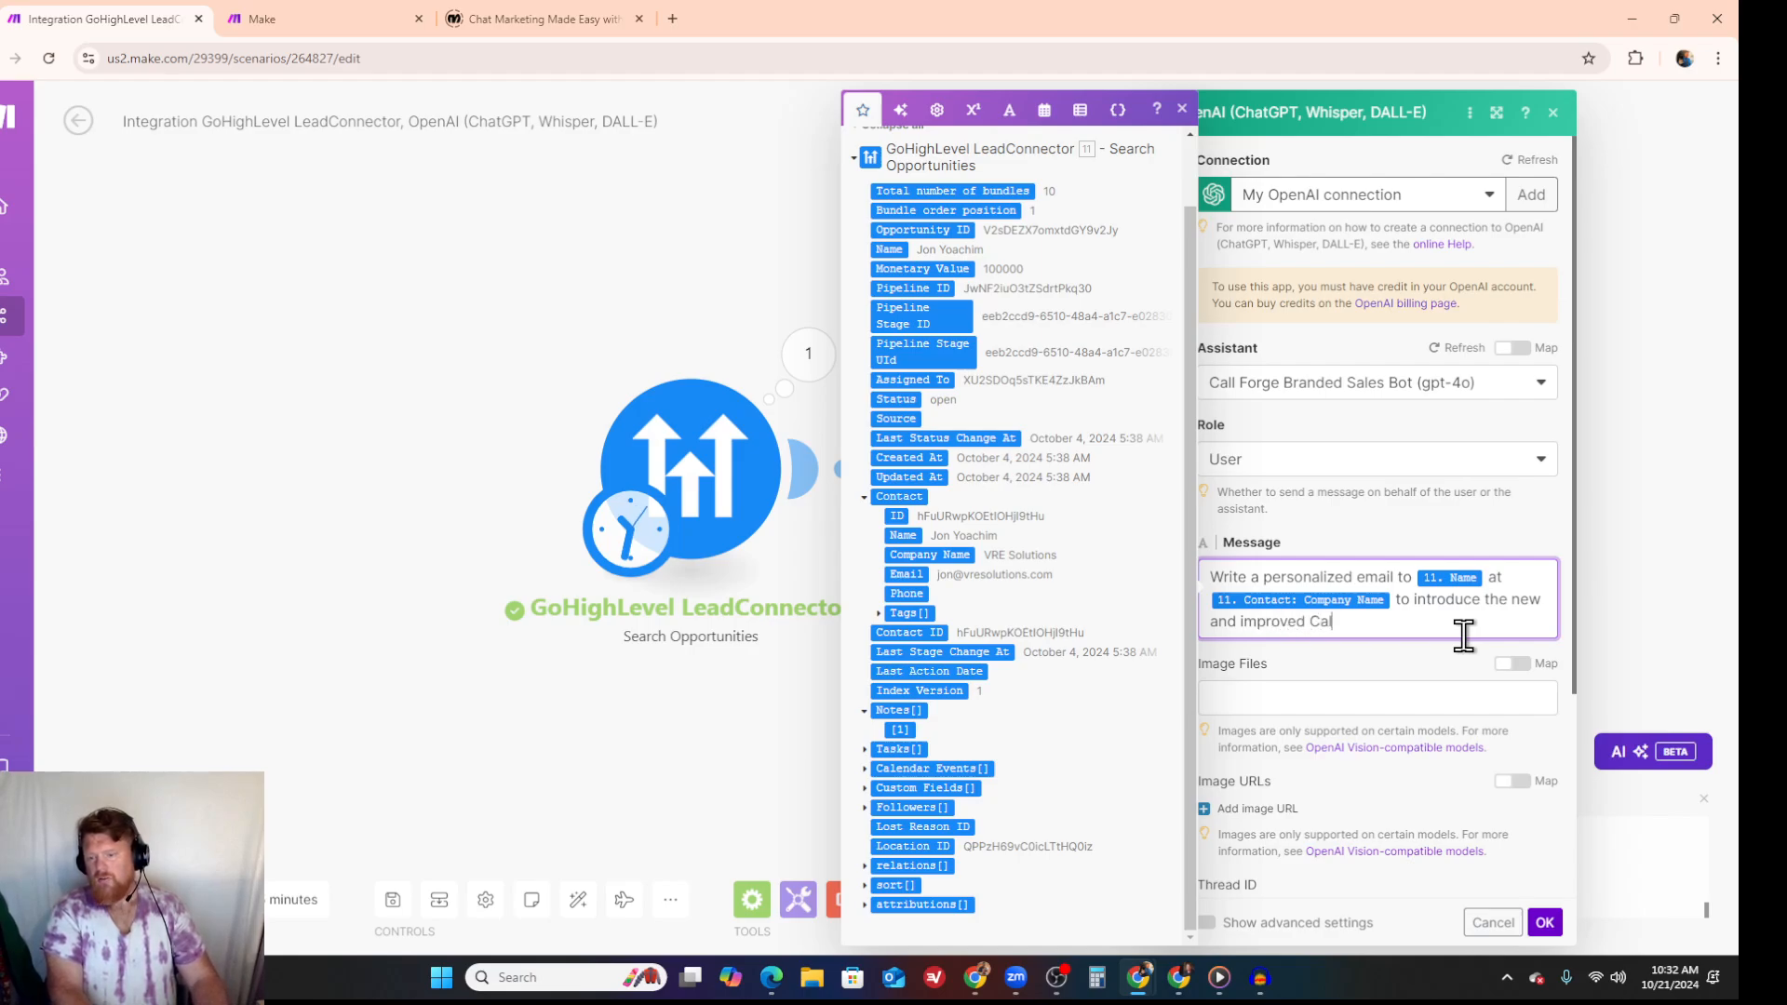
text(lForge using OpenAI's)
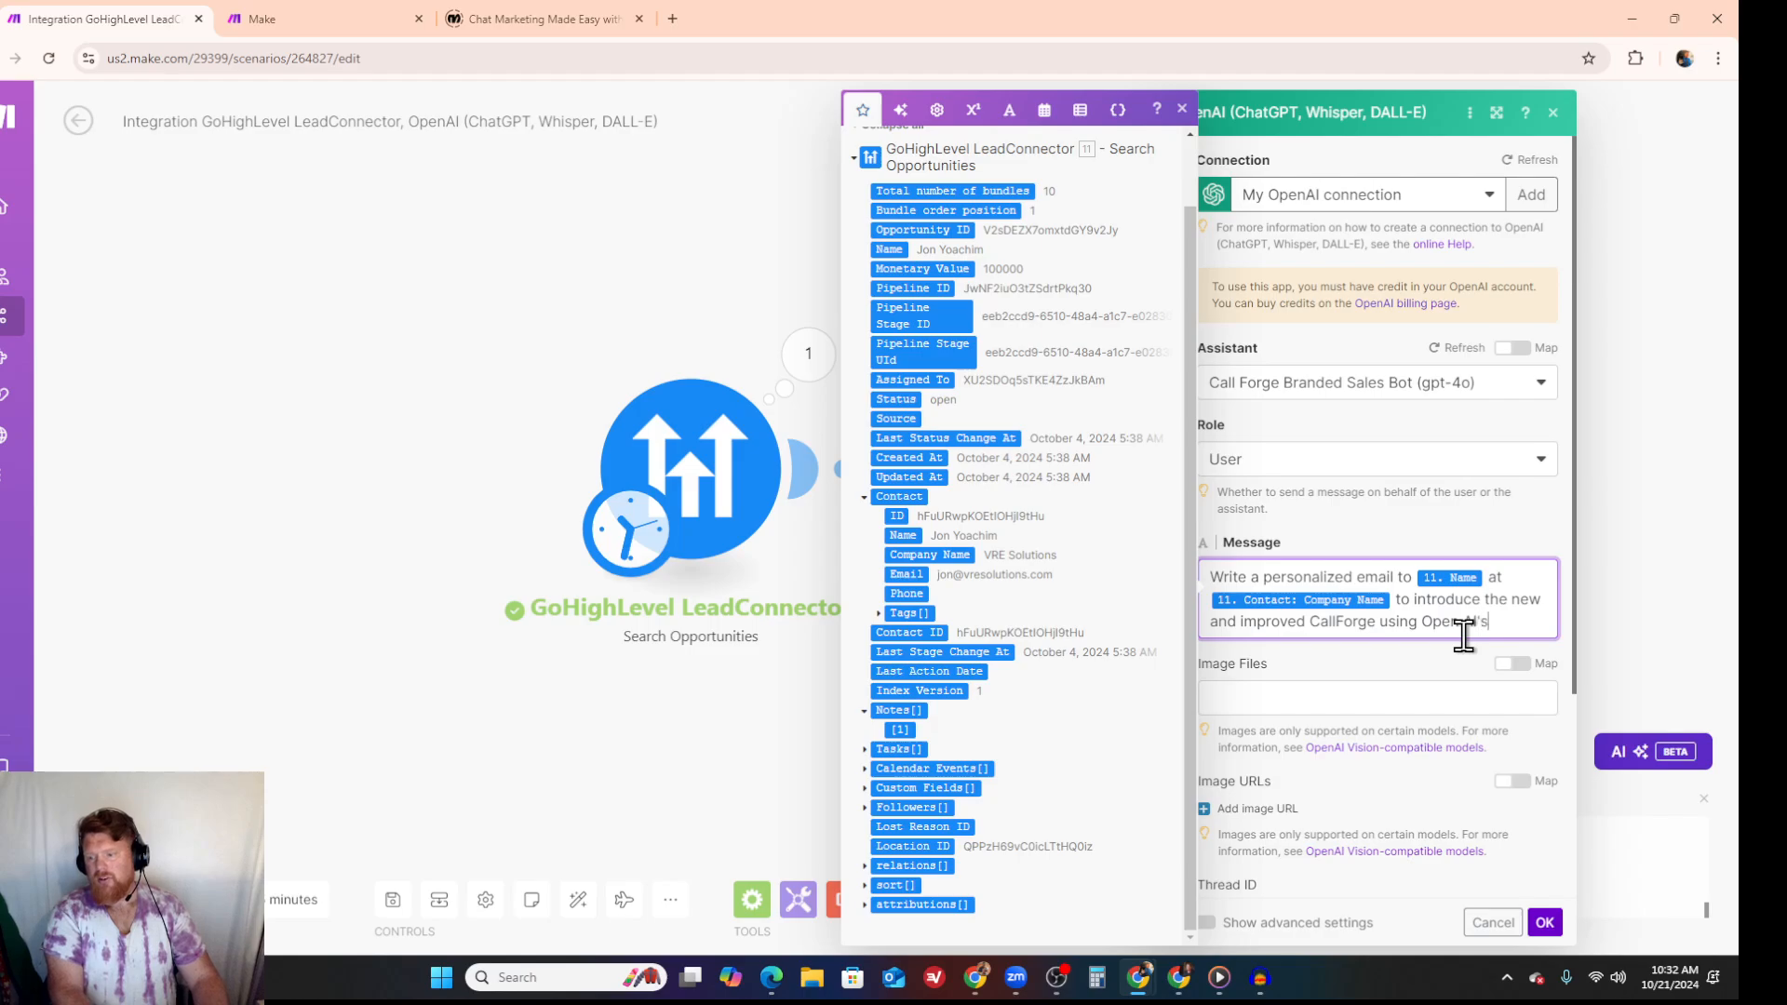
text( Realtim)
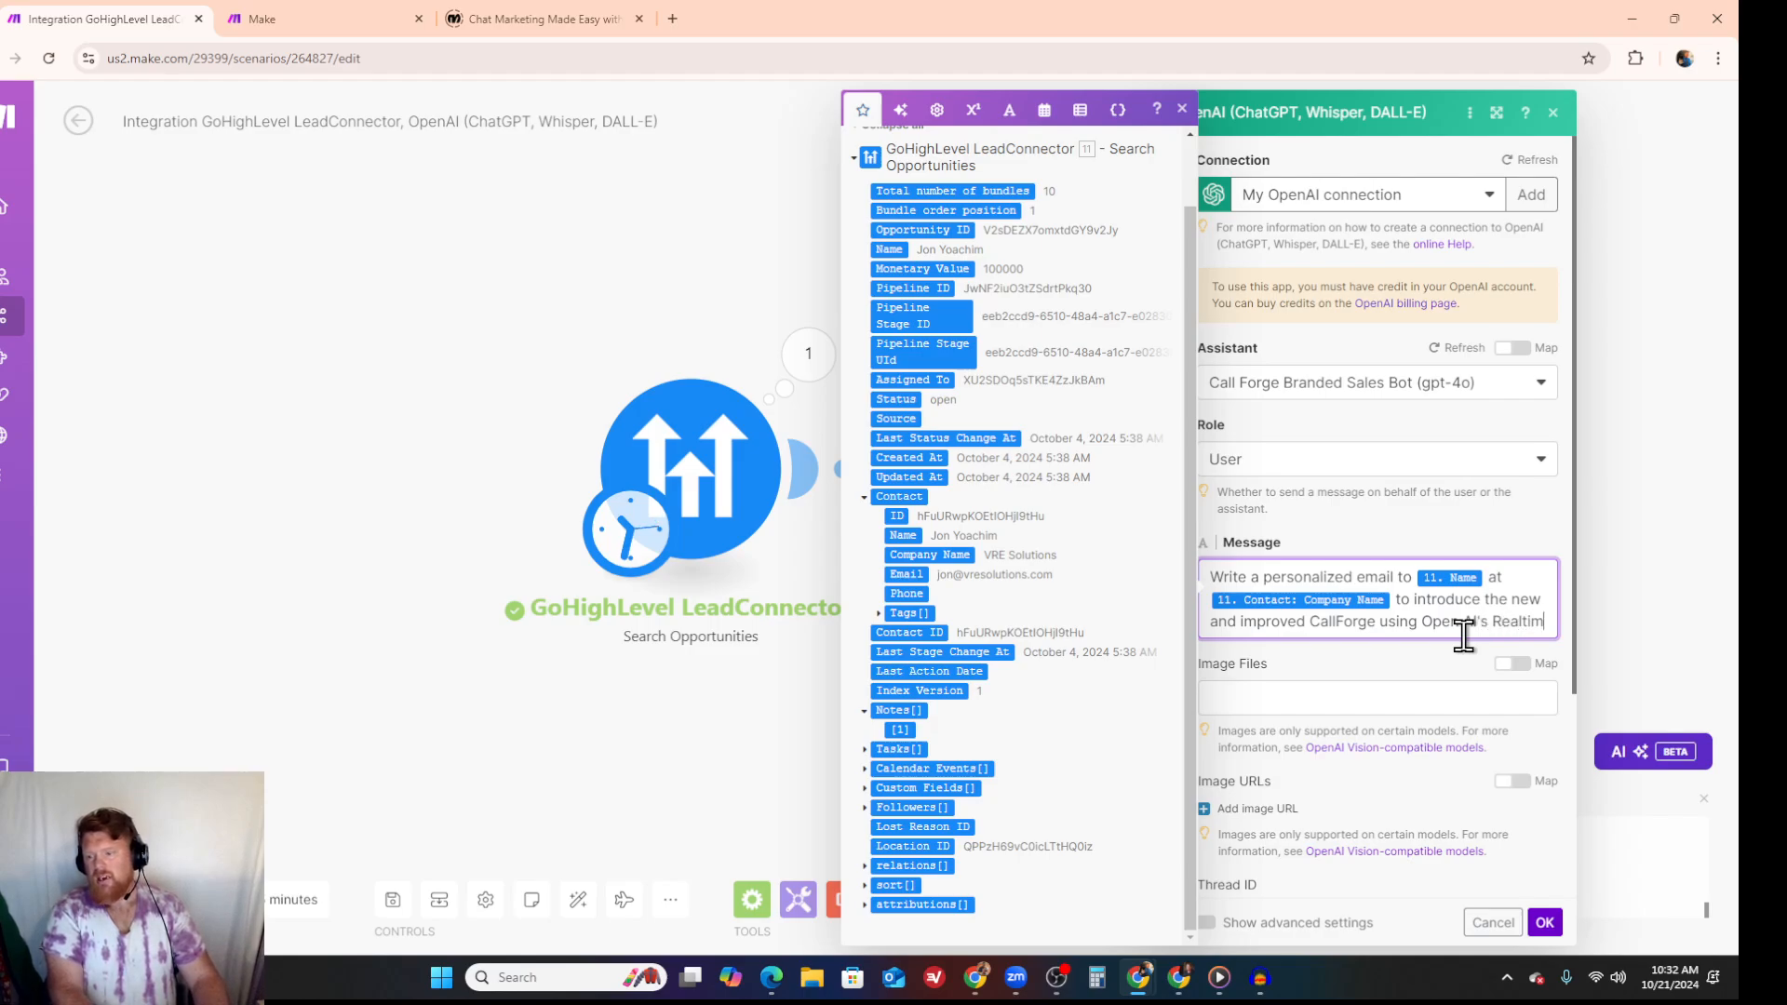
text(e API)
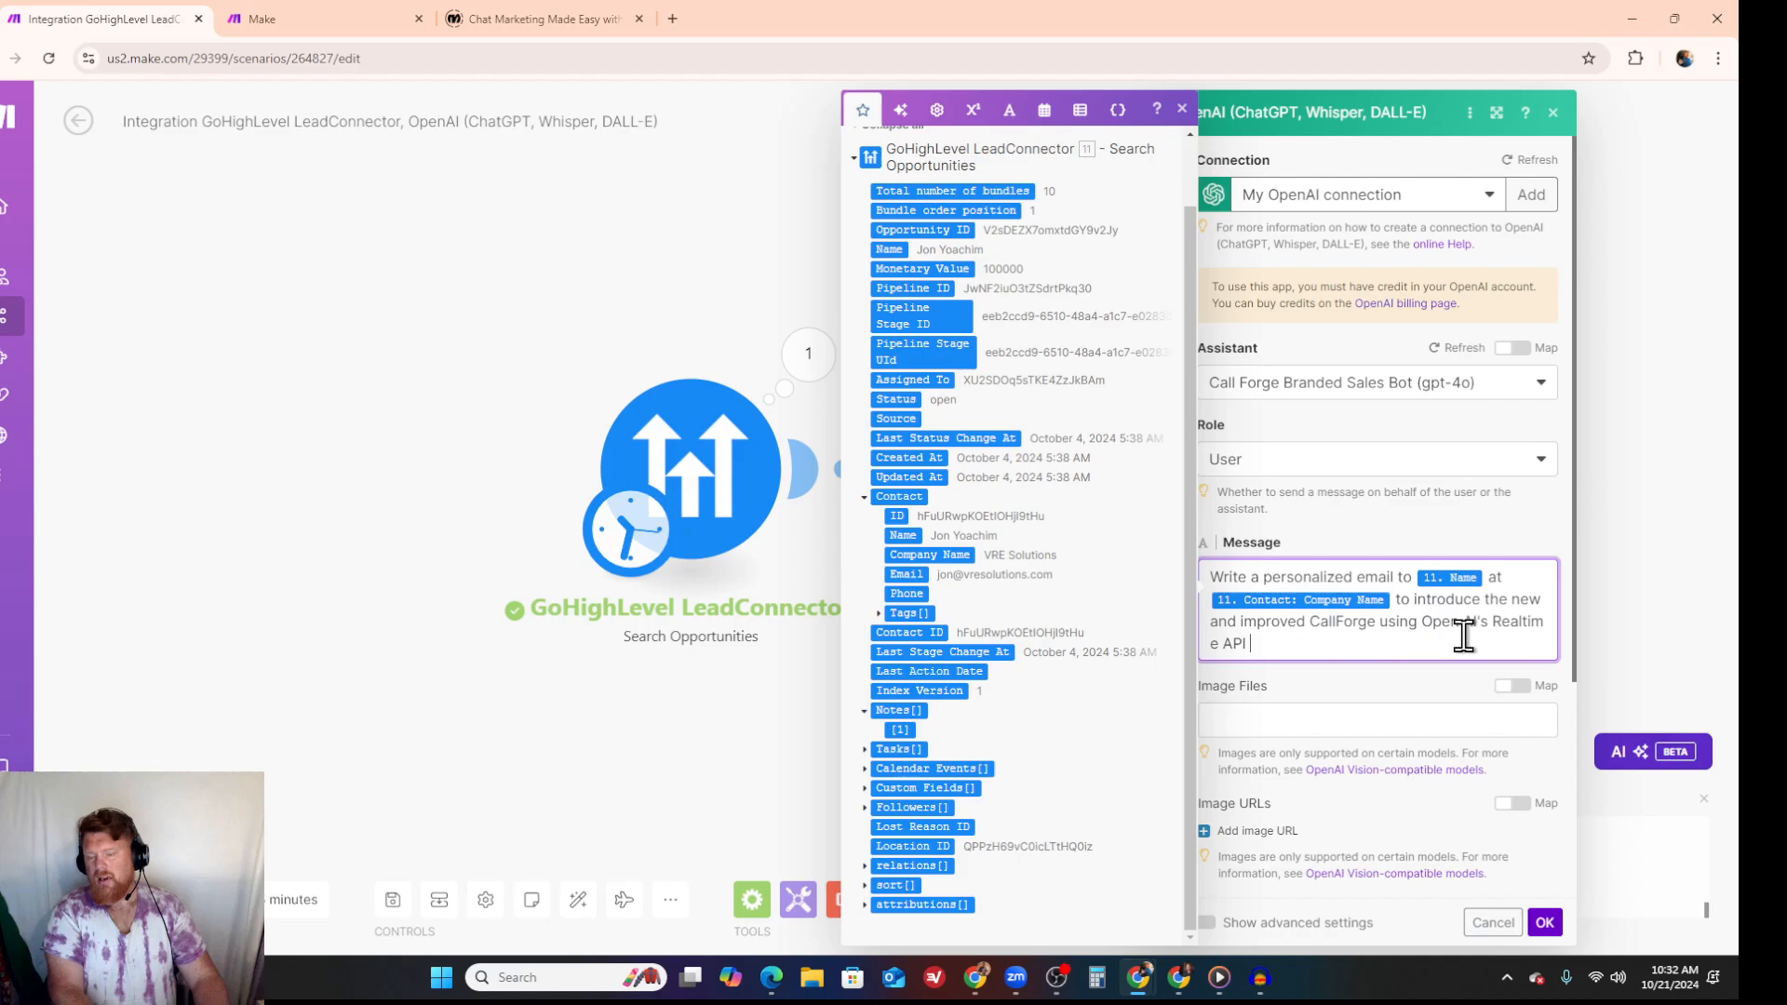
text( for bett)
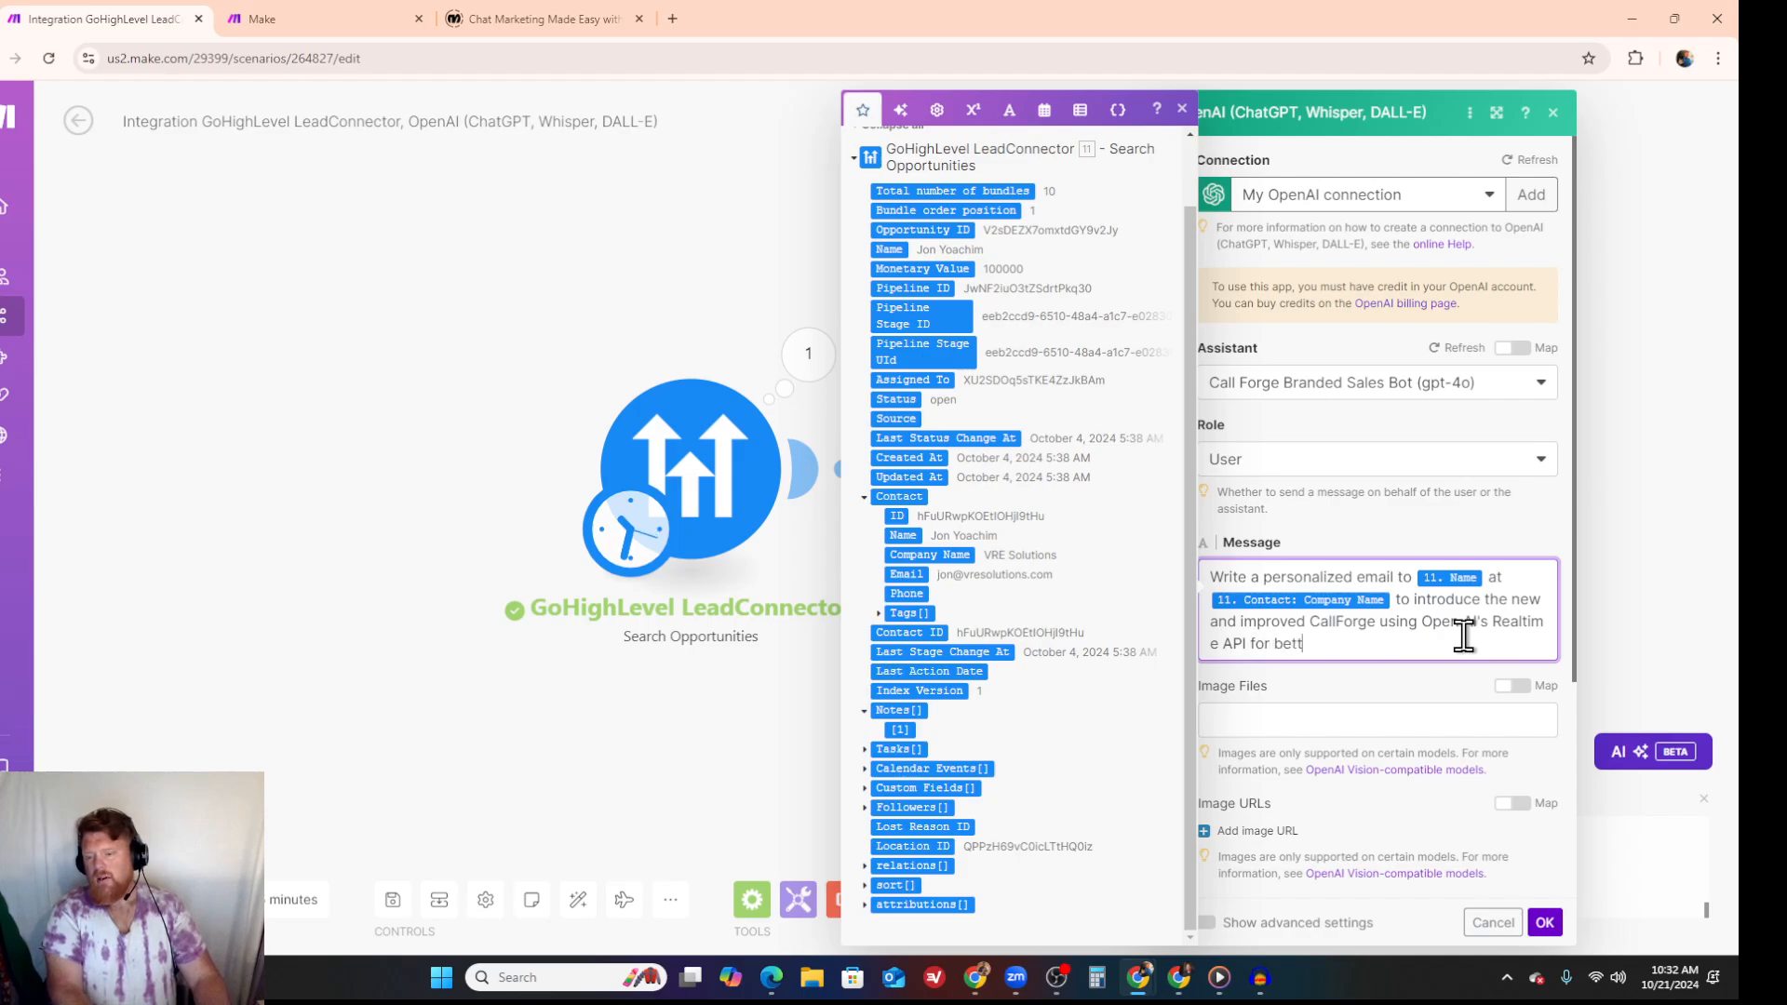
text(er outbound)
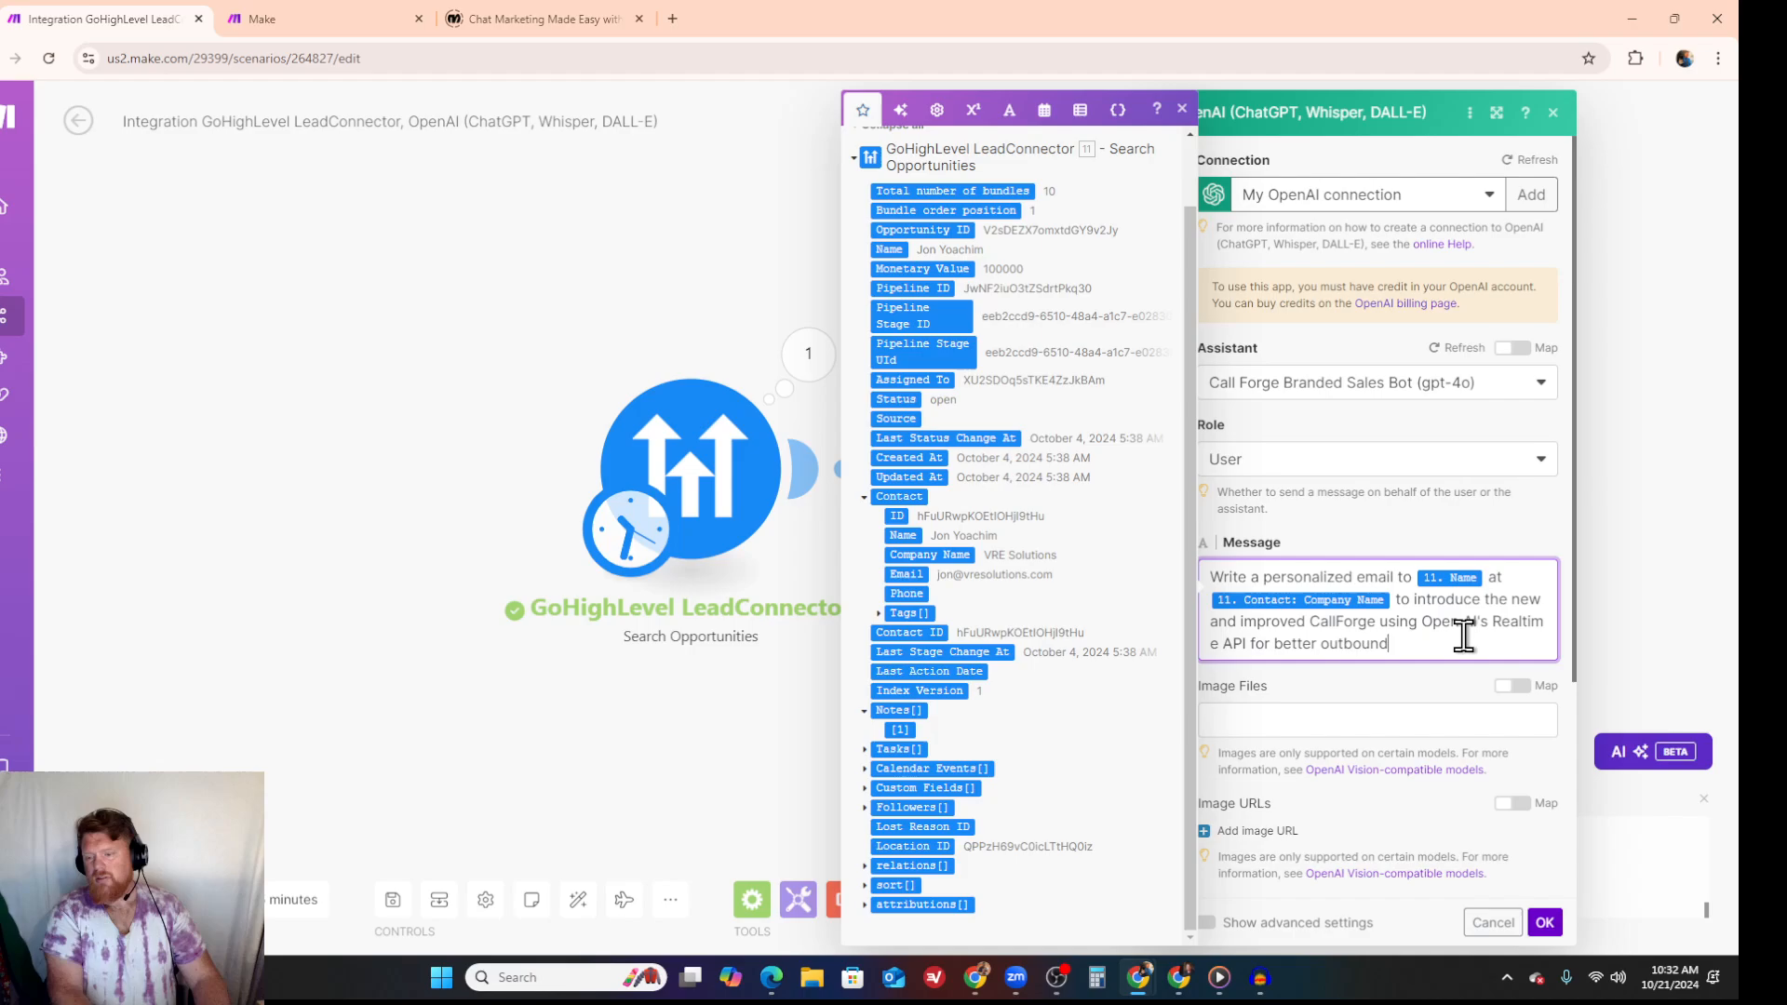
text( Voice AI, cold calls ma)
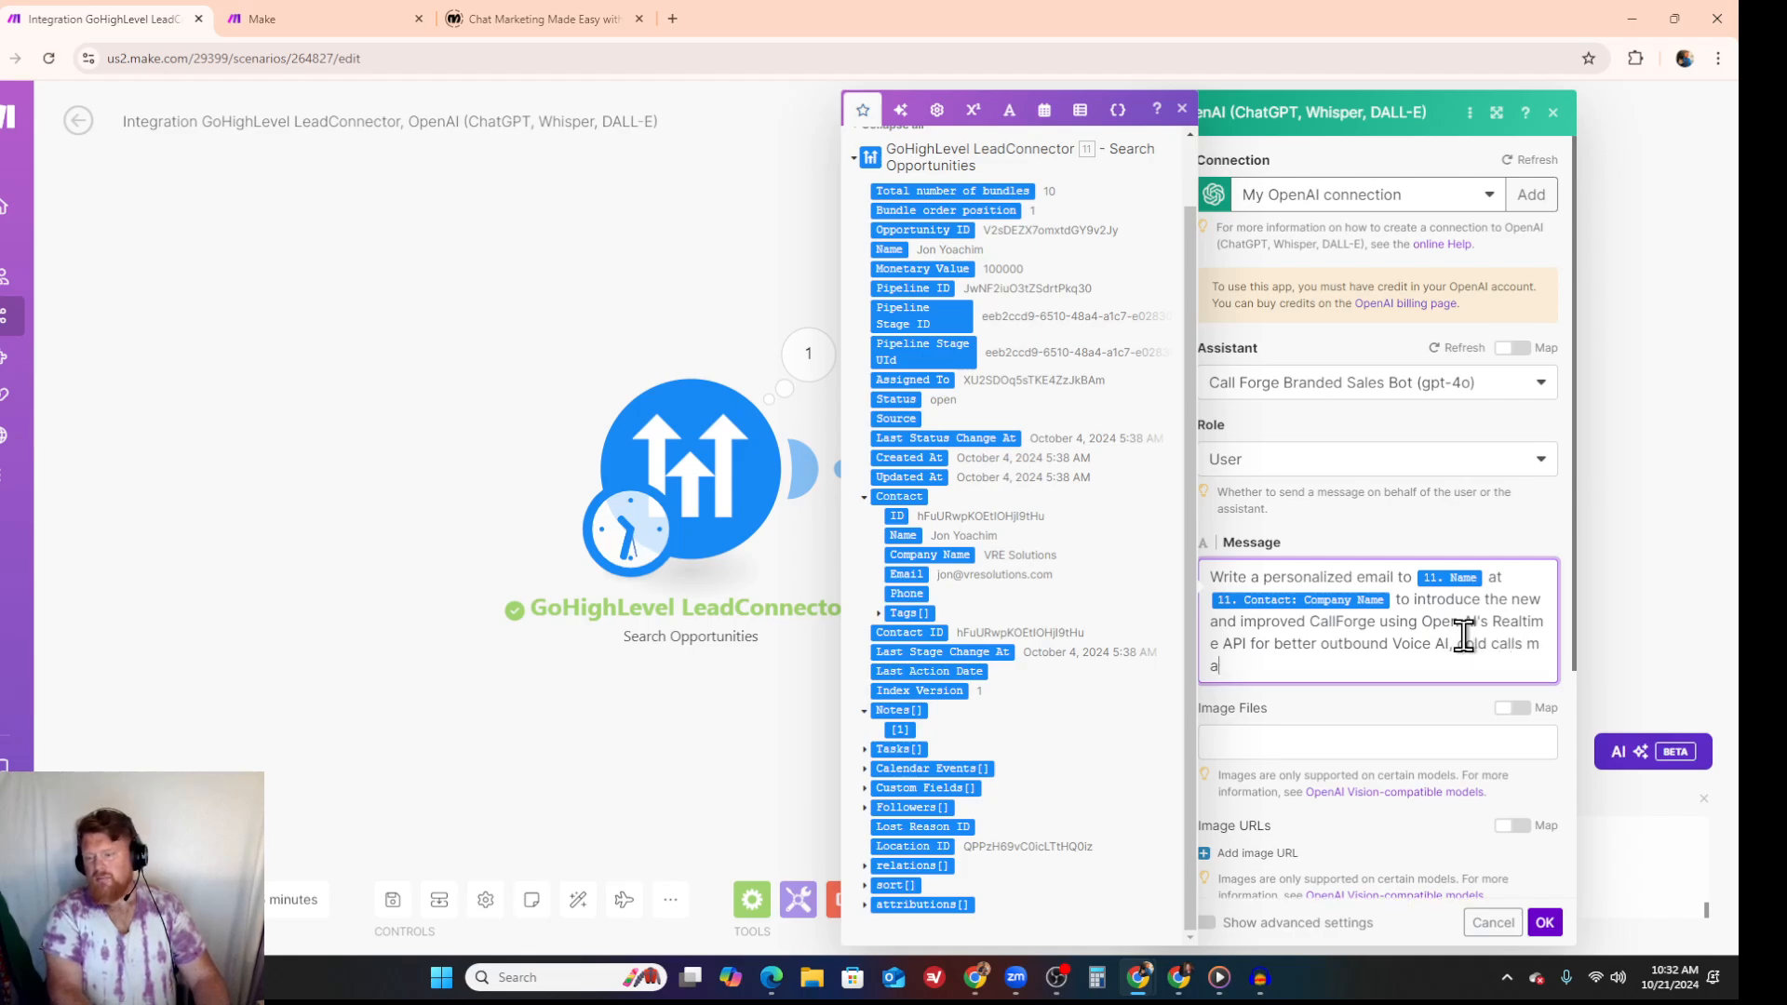
text(de by AI in an automated. A)
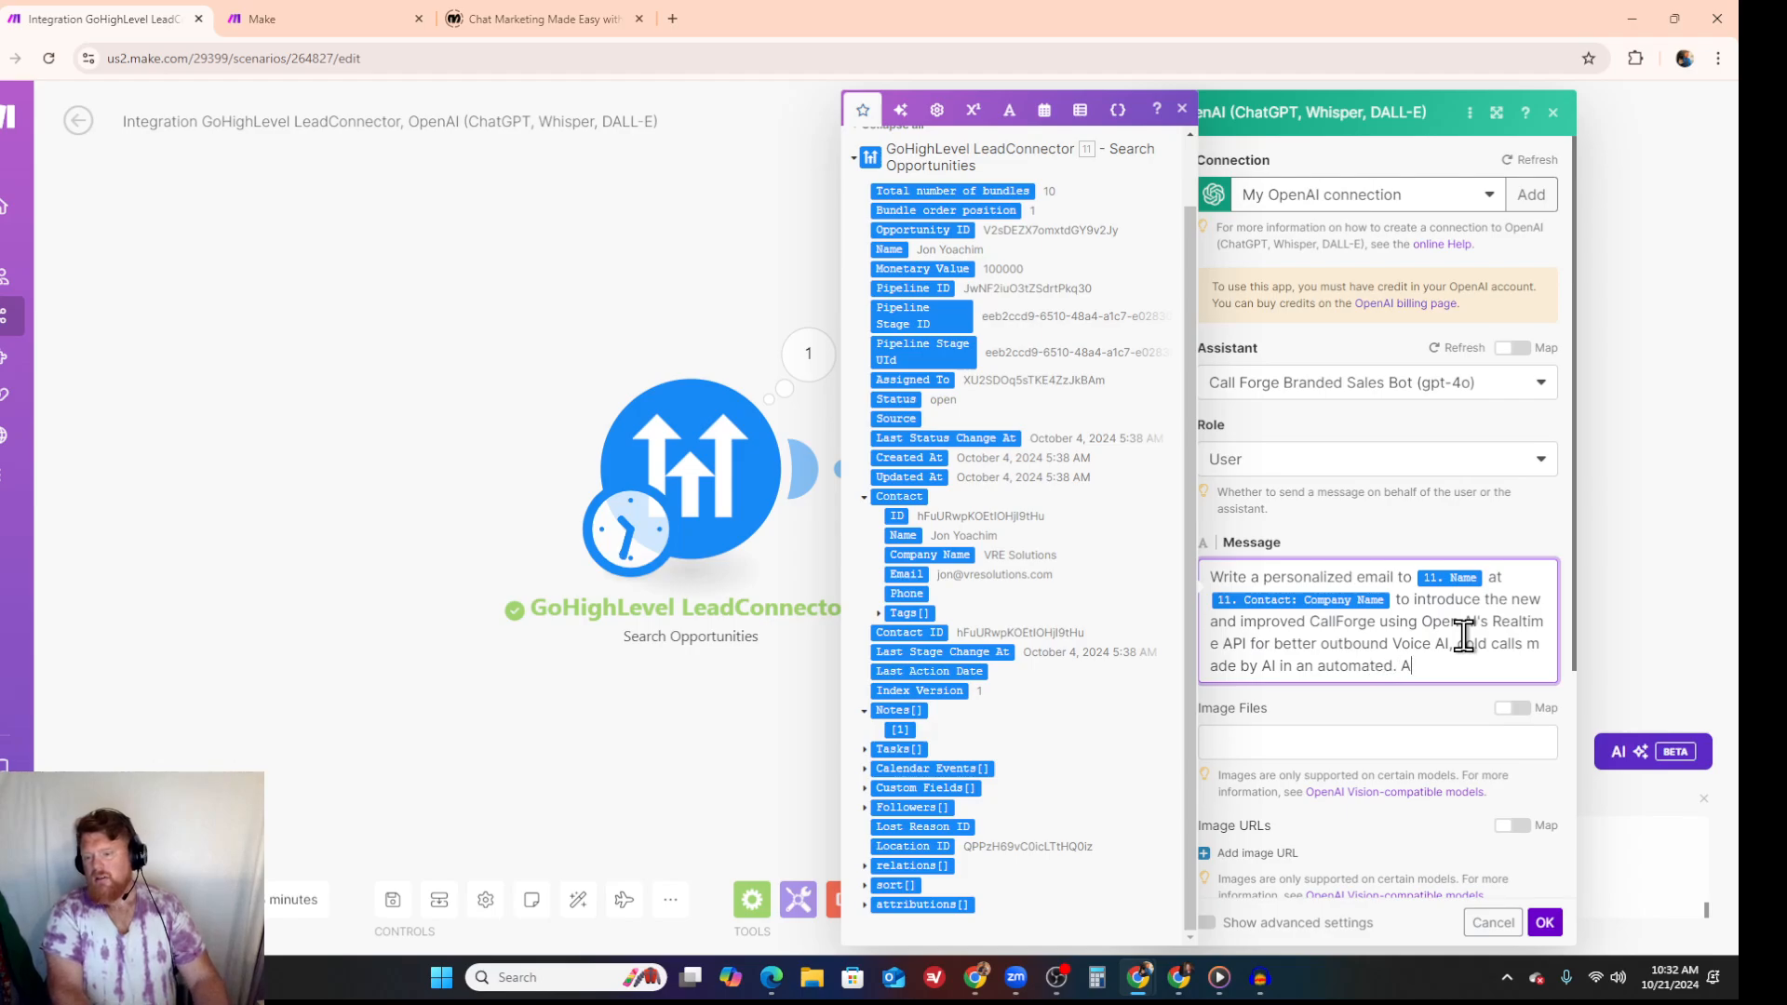
text(lso ad)
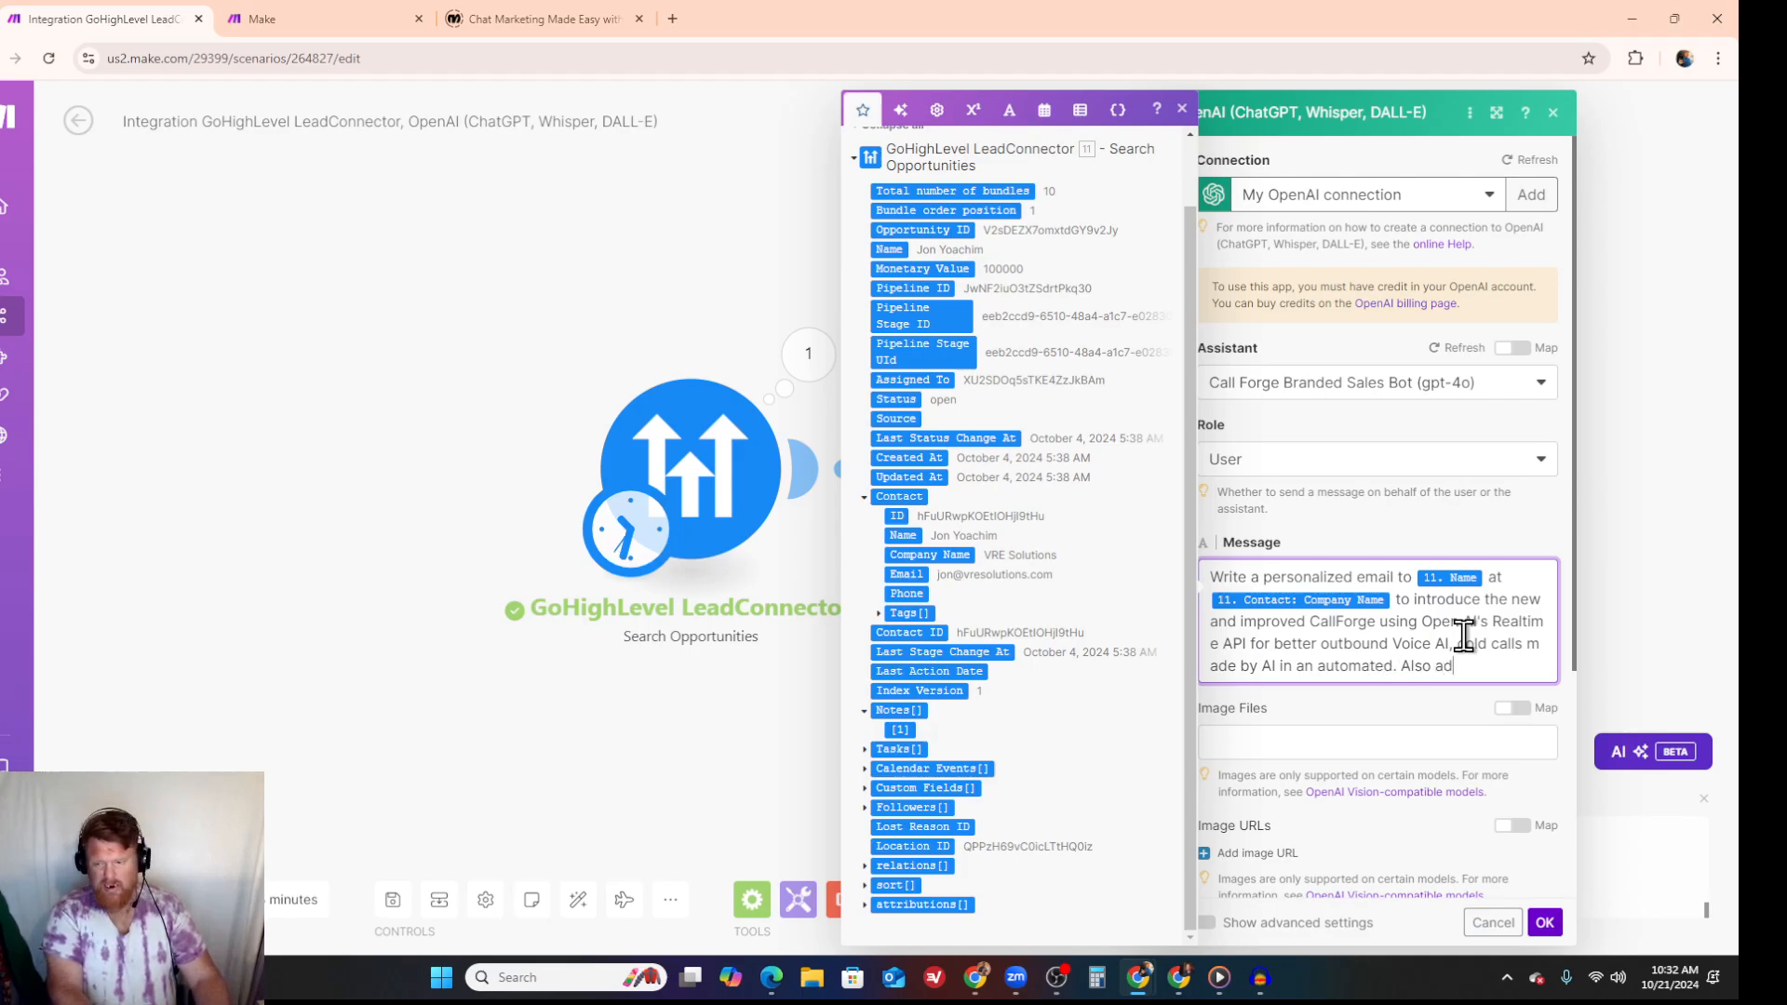
text(d in in)
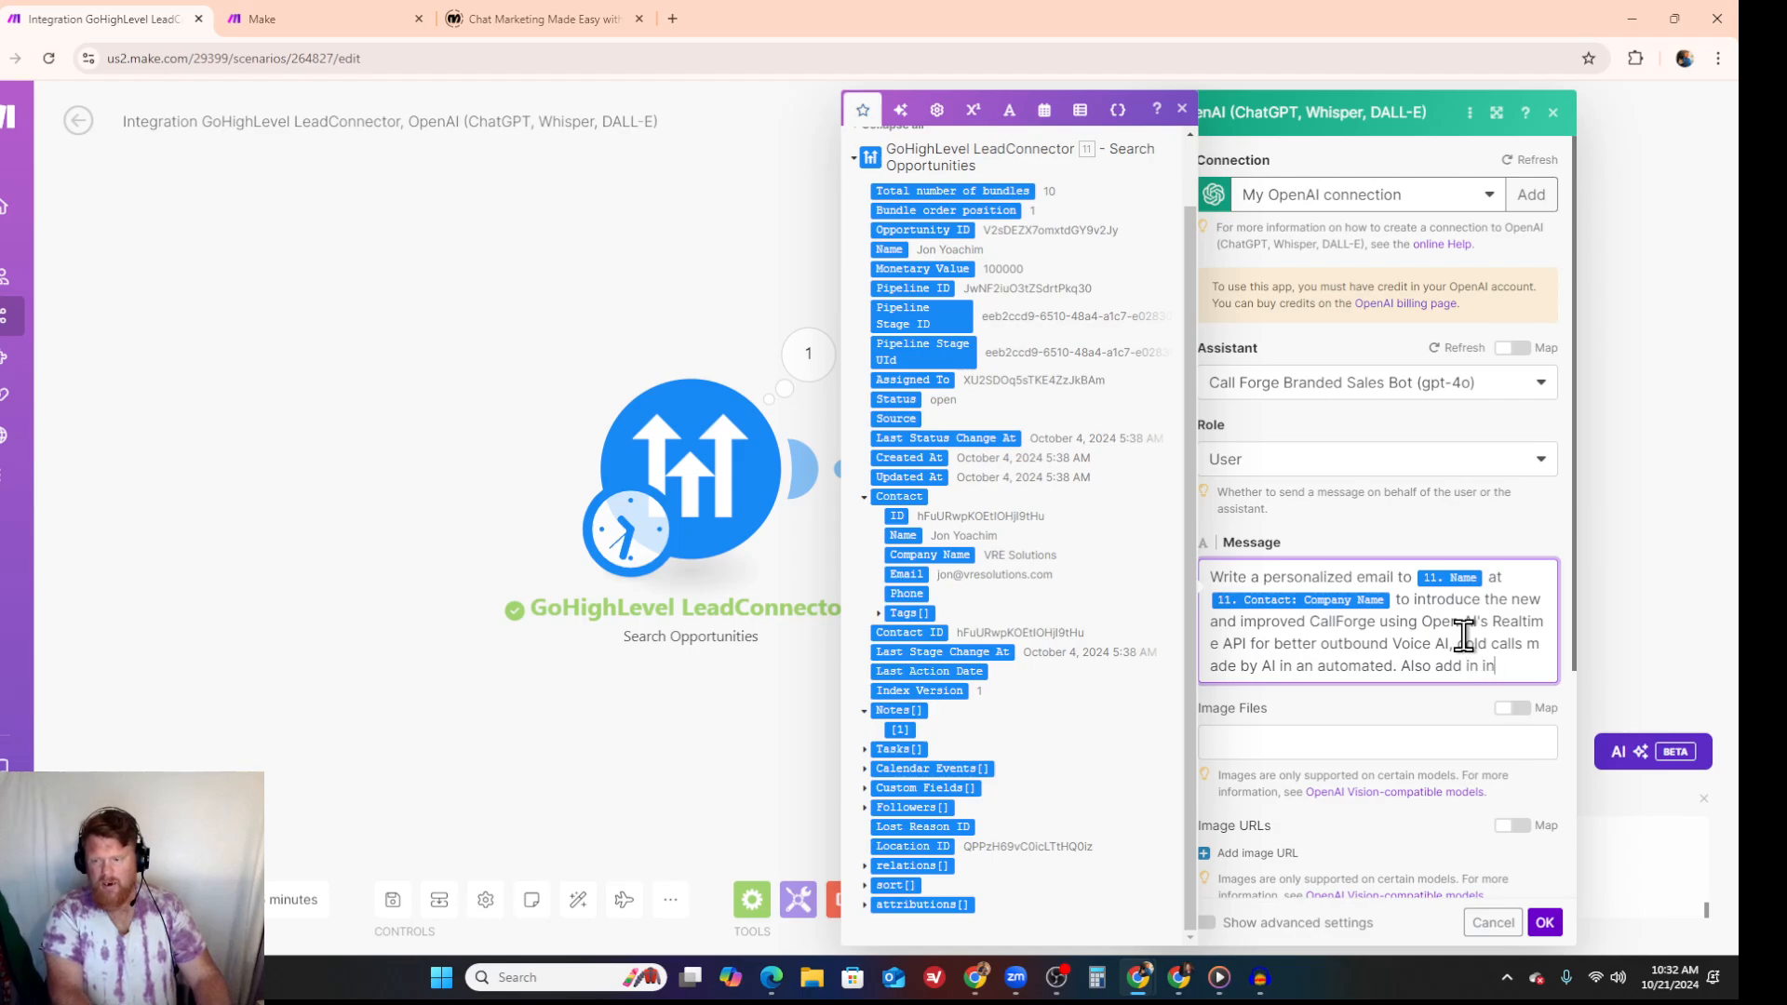
text(formation abou)
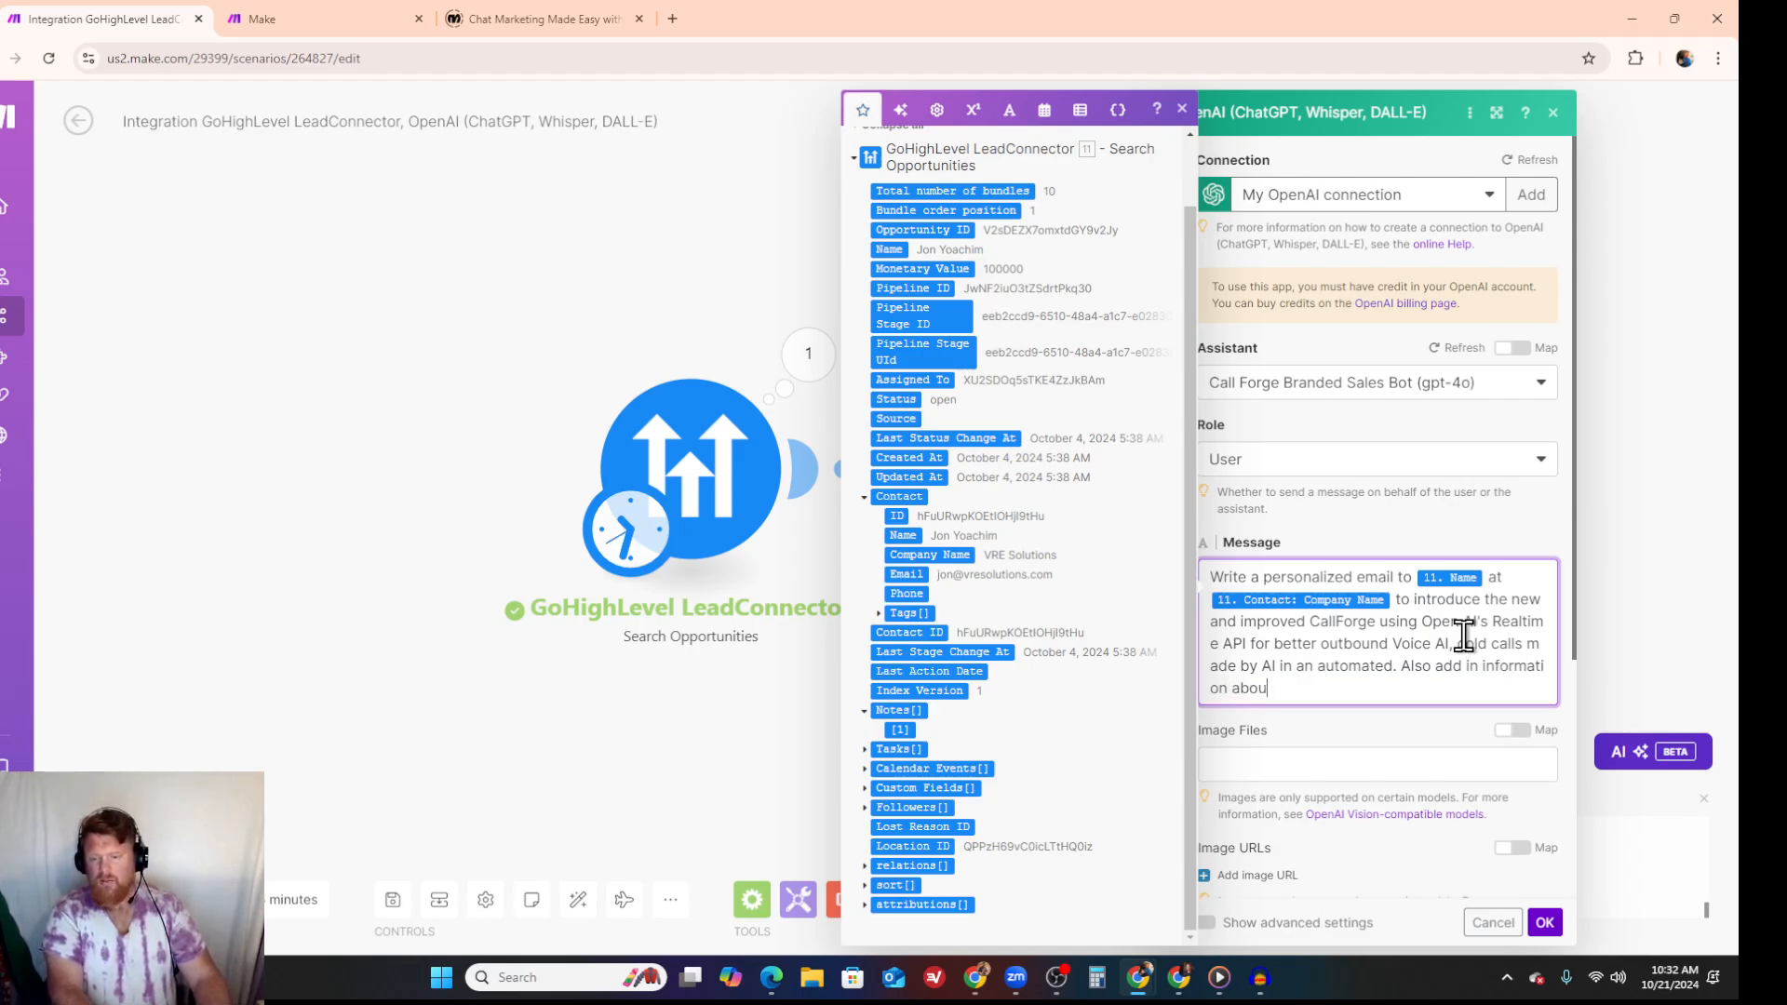
text(t LeadF)
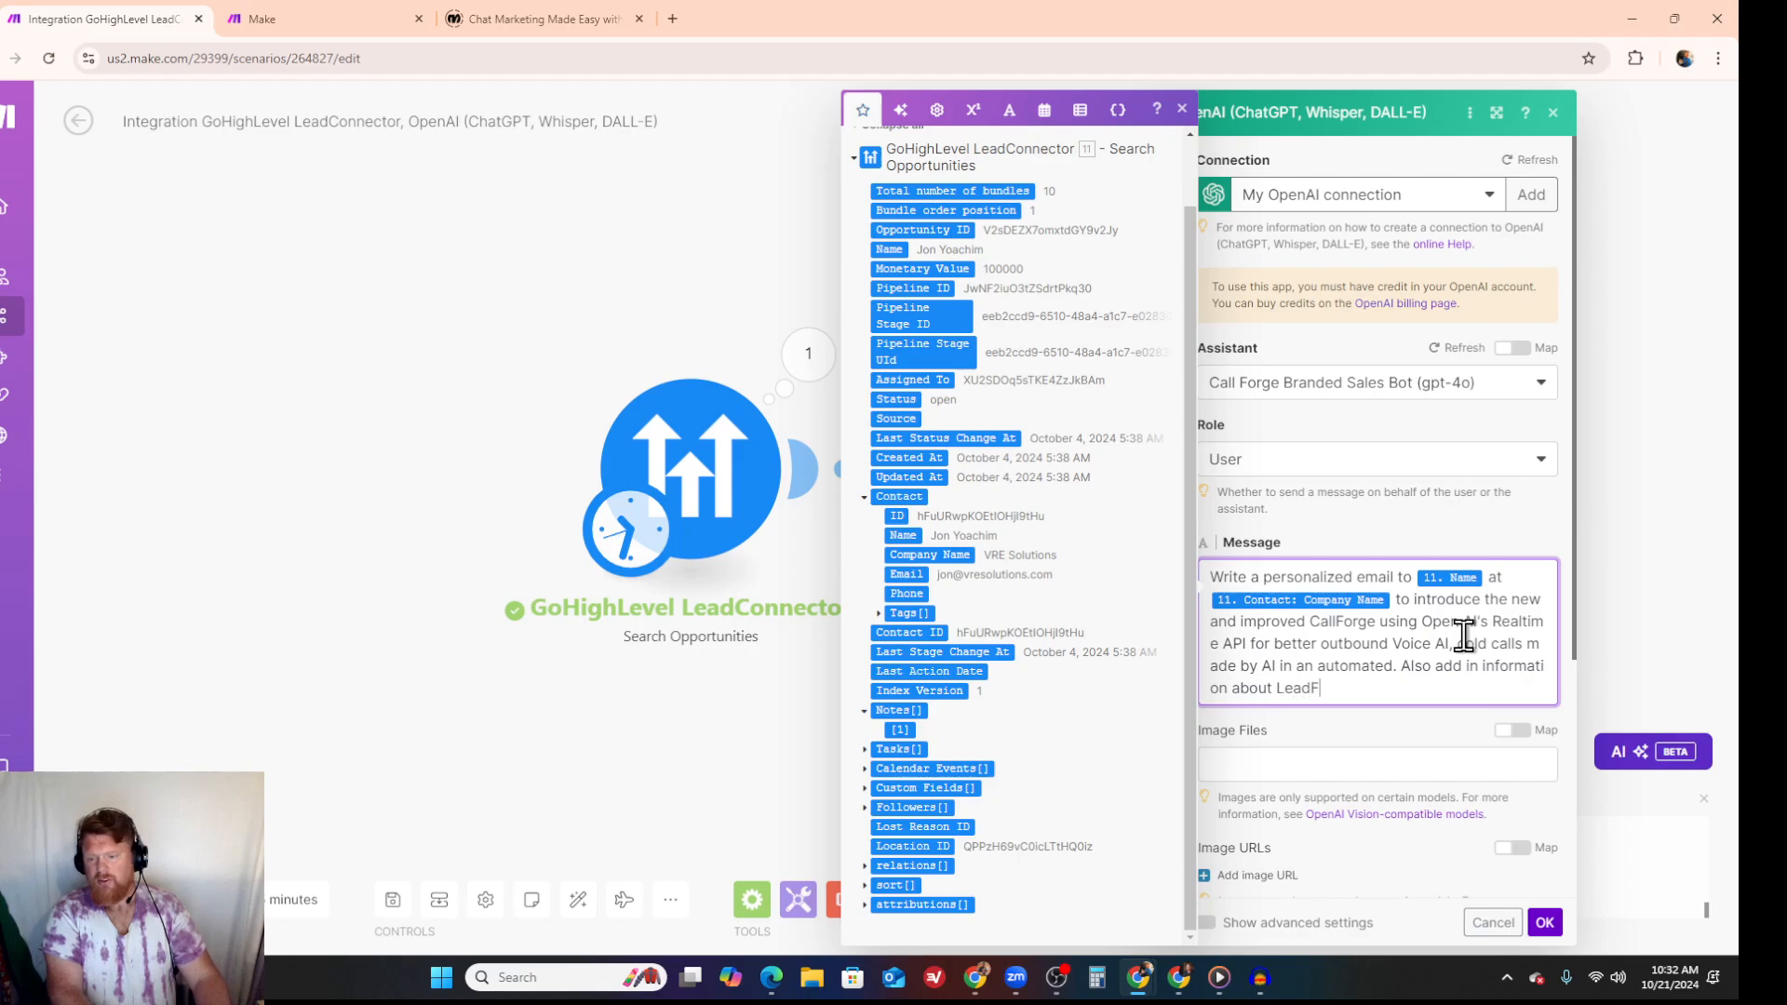
text(orge, which is person)
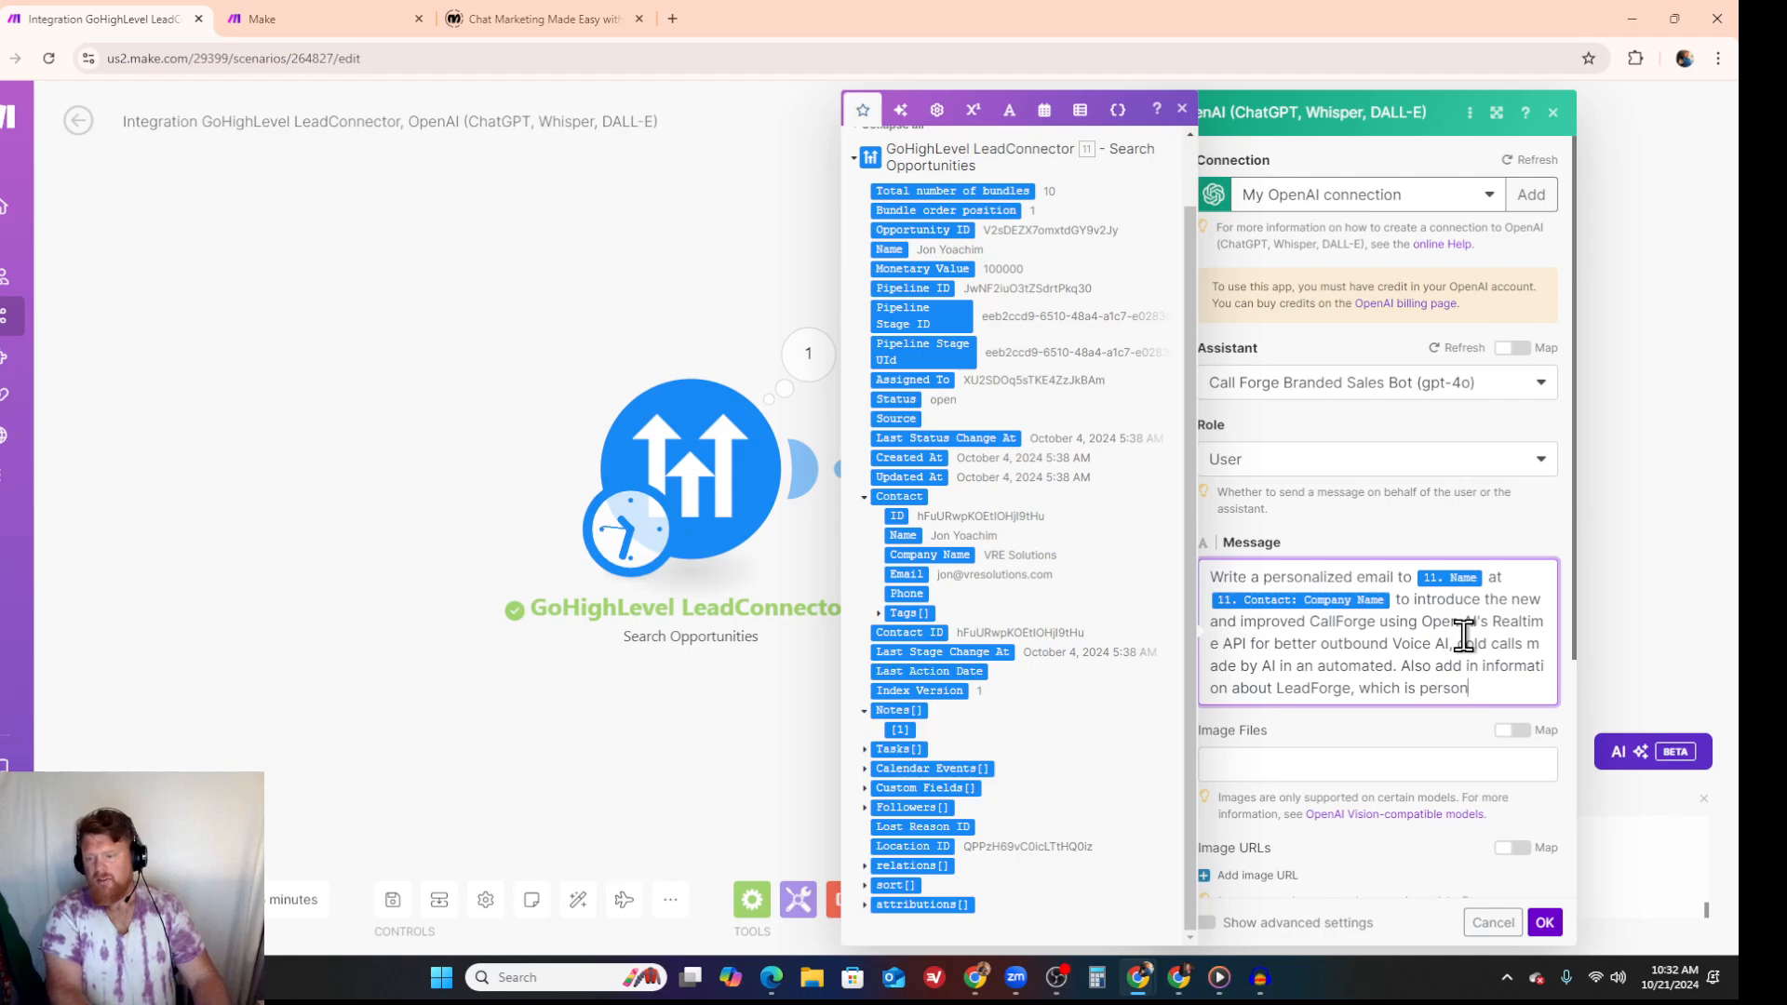
text(alized email at scale and D)
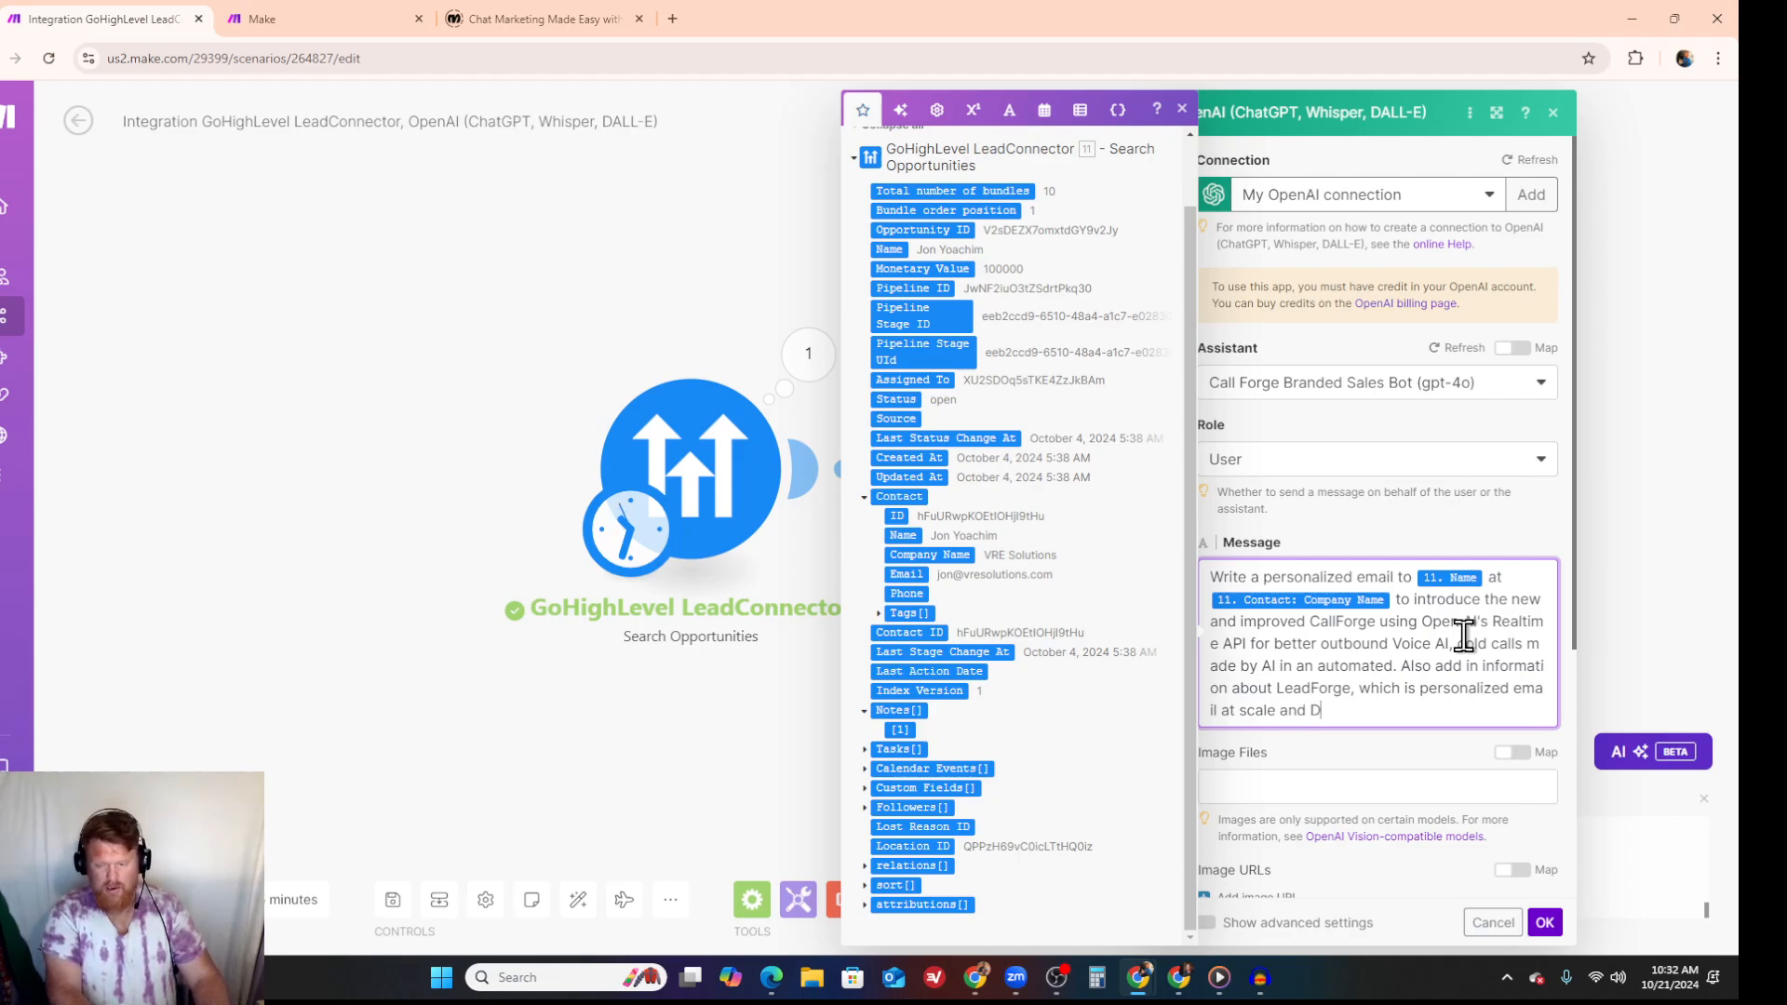
key(BackSpace)
- Extend the assistant message after "at scale" with "and BrandForge which is social media content, blogs, and SEO"
text(BrandForge which is)
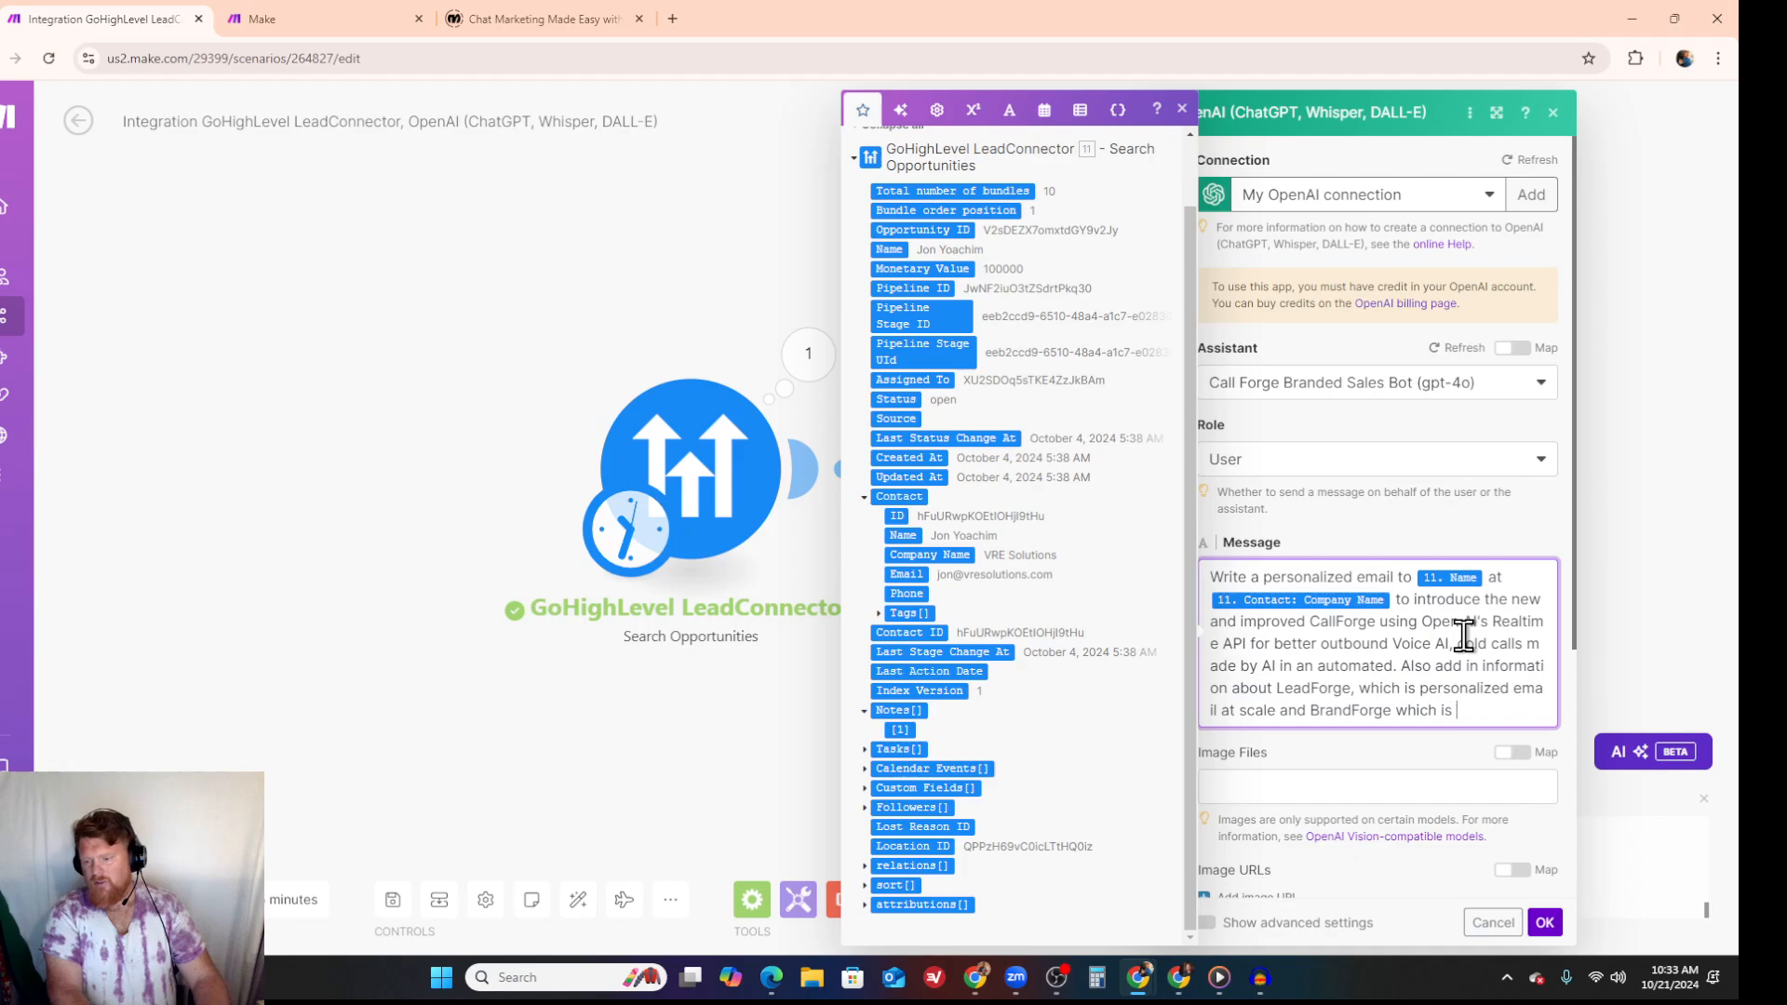
text(me)
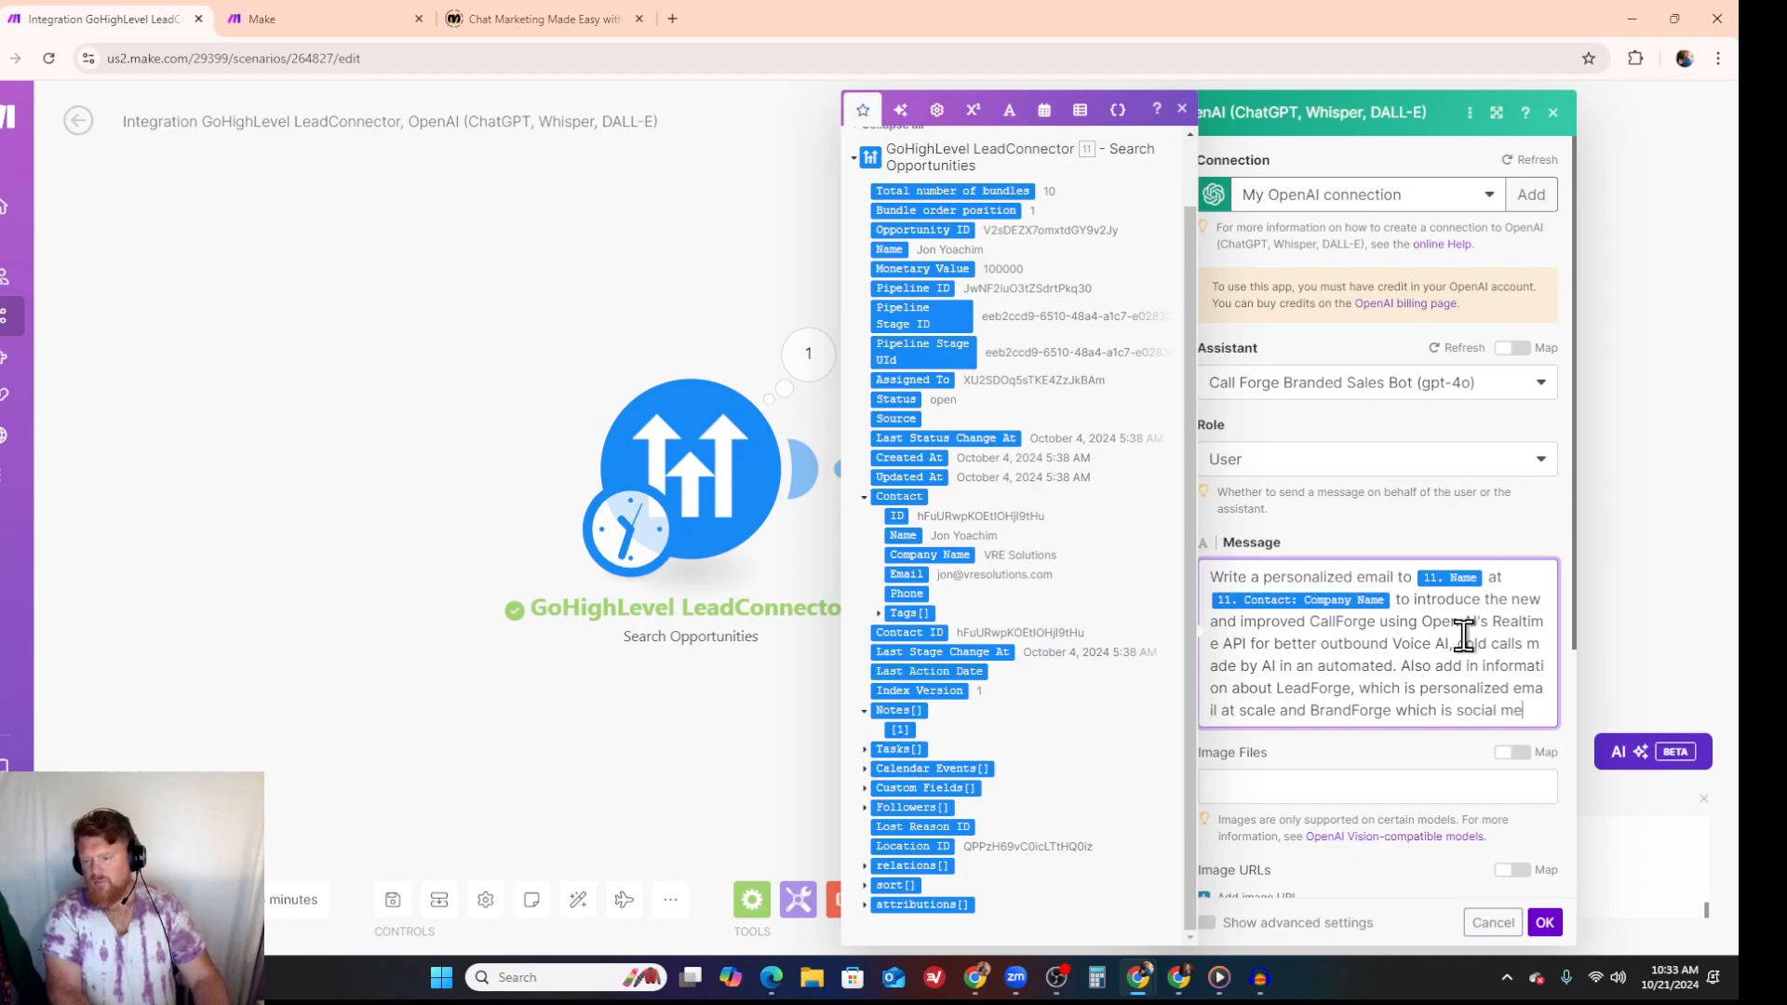
text(dia content, blo)
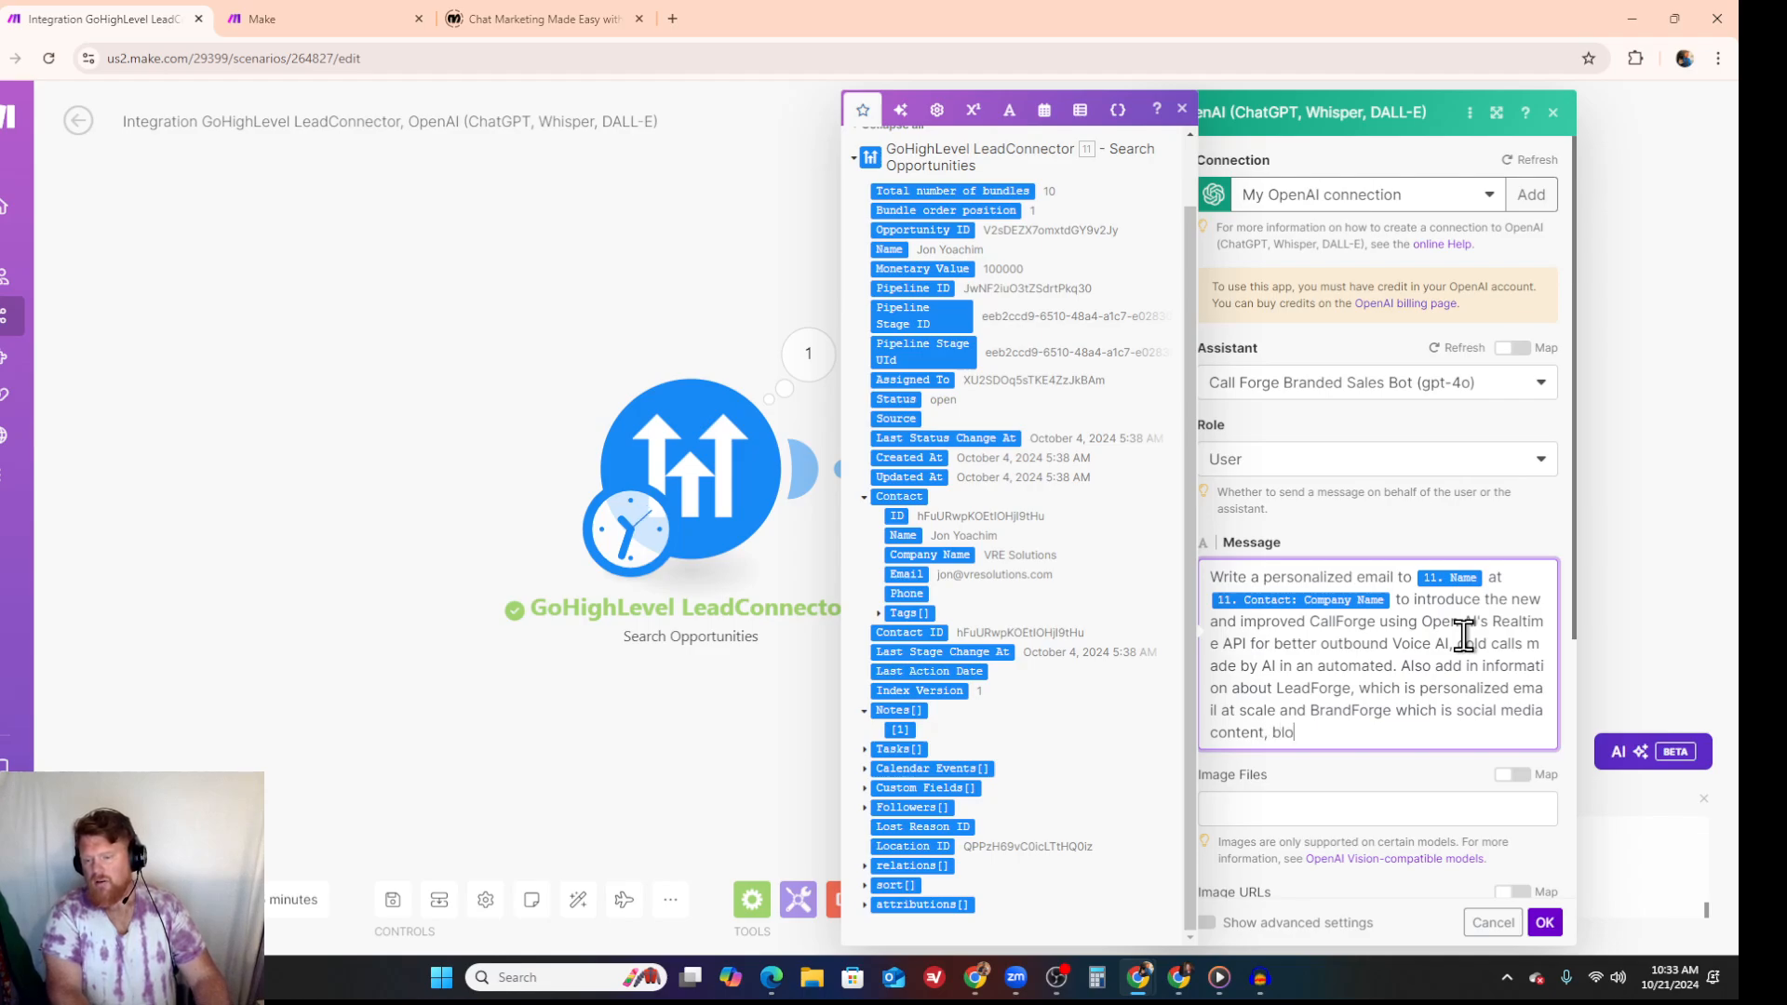
text(gs, and SEO. T)
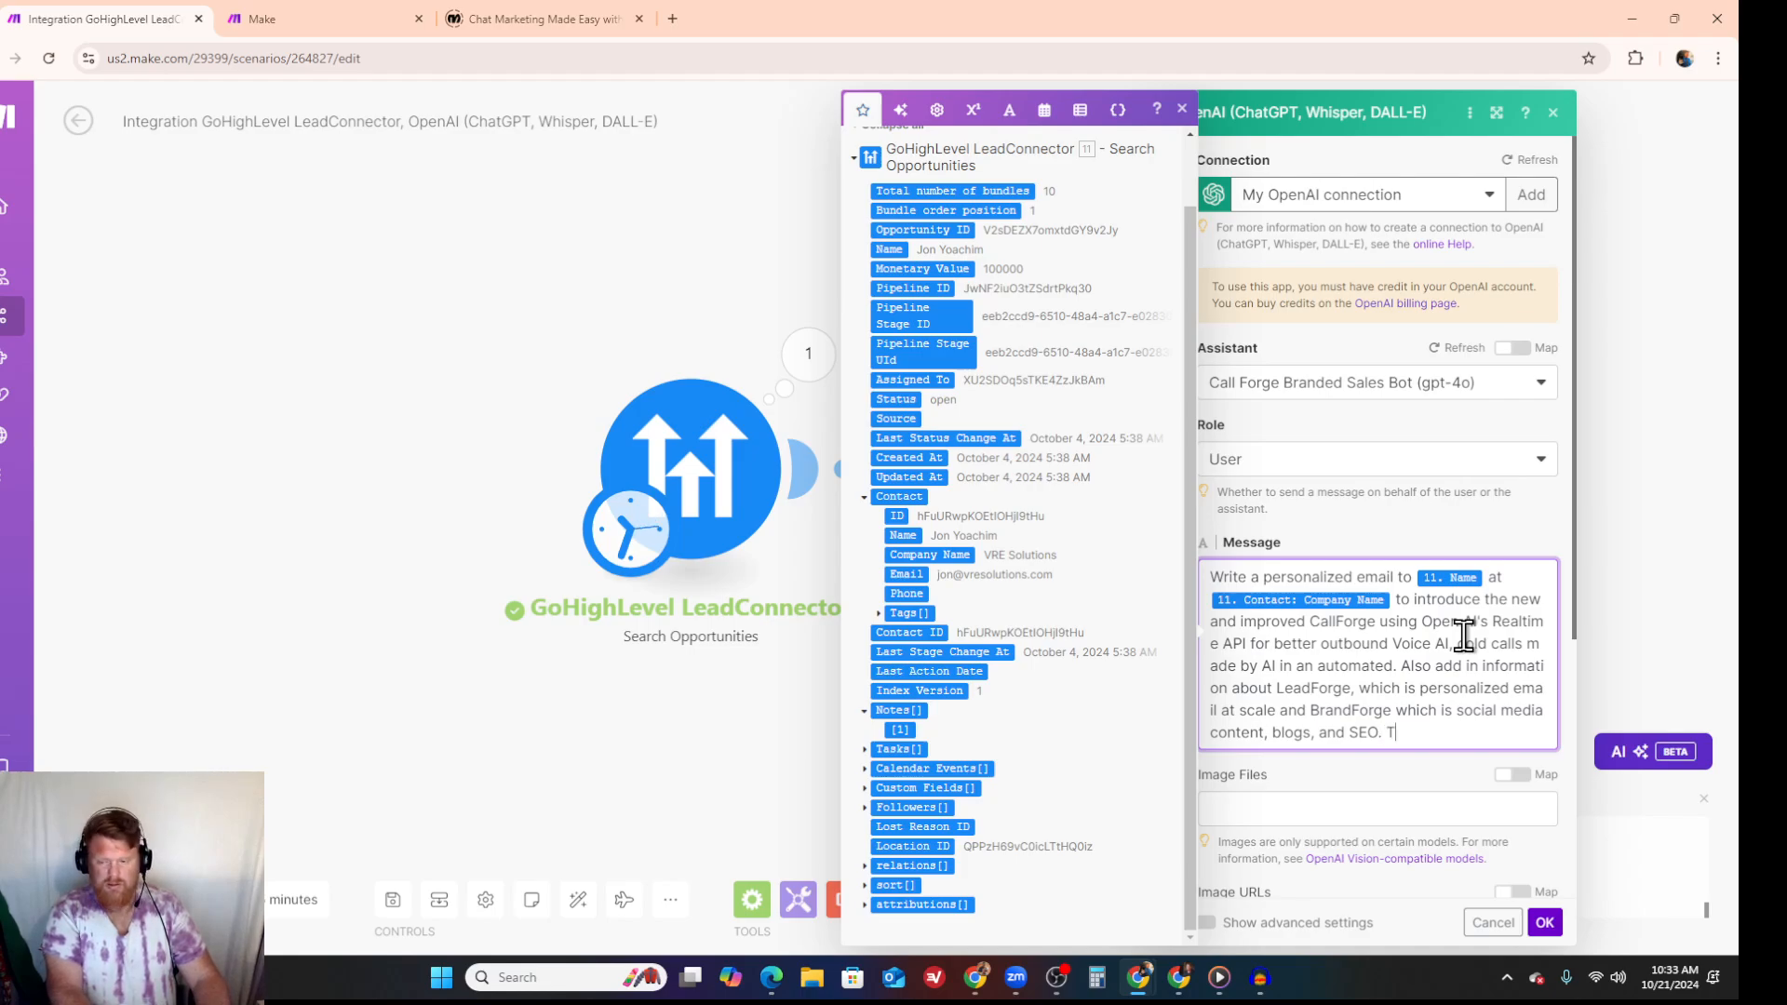
text(he message i)
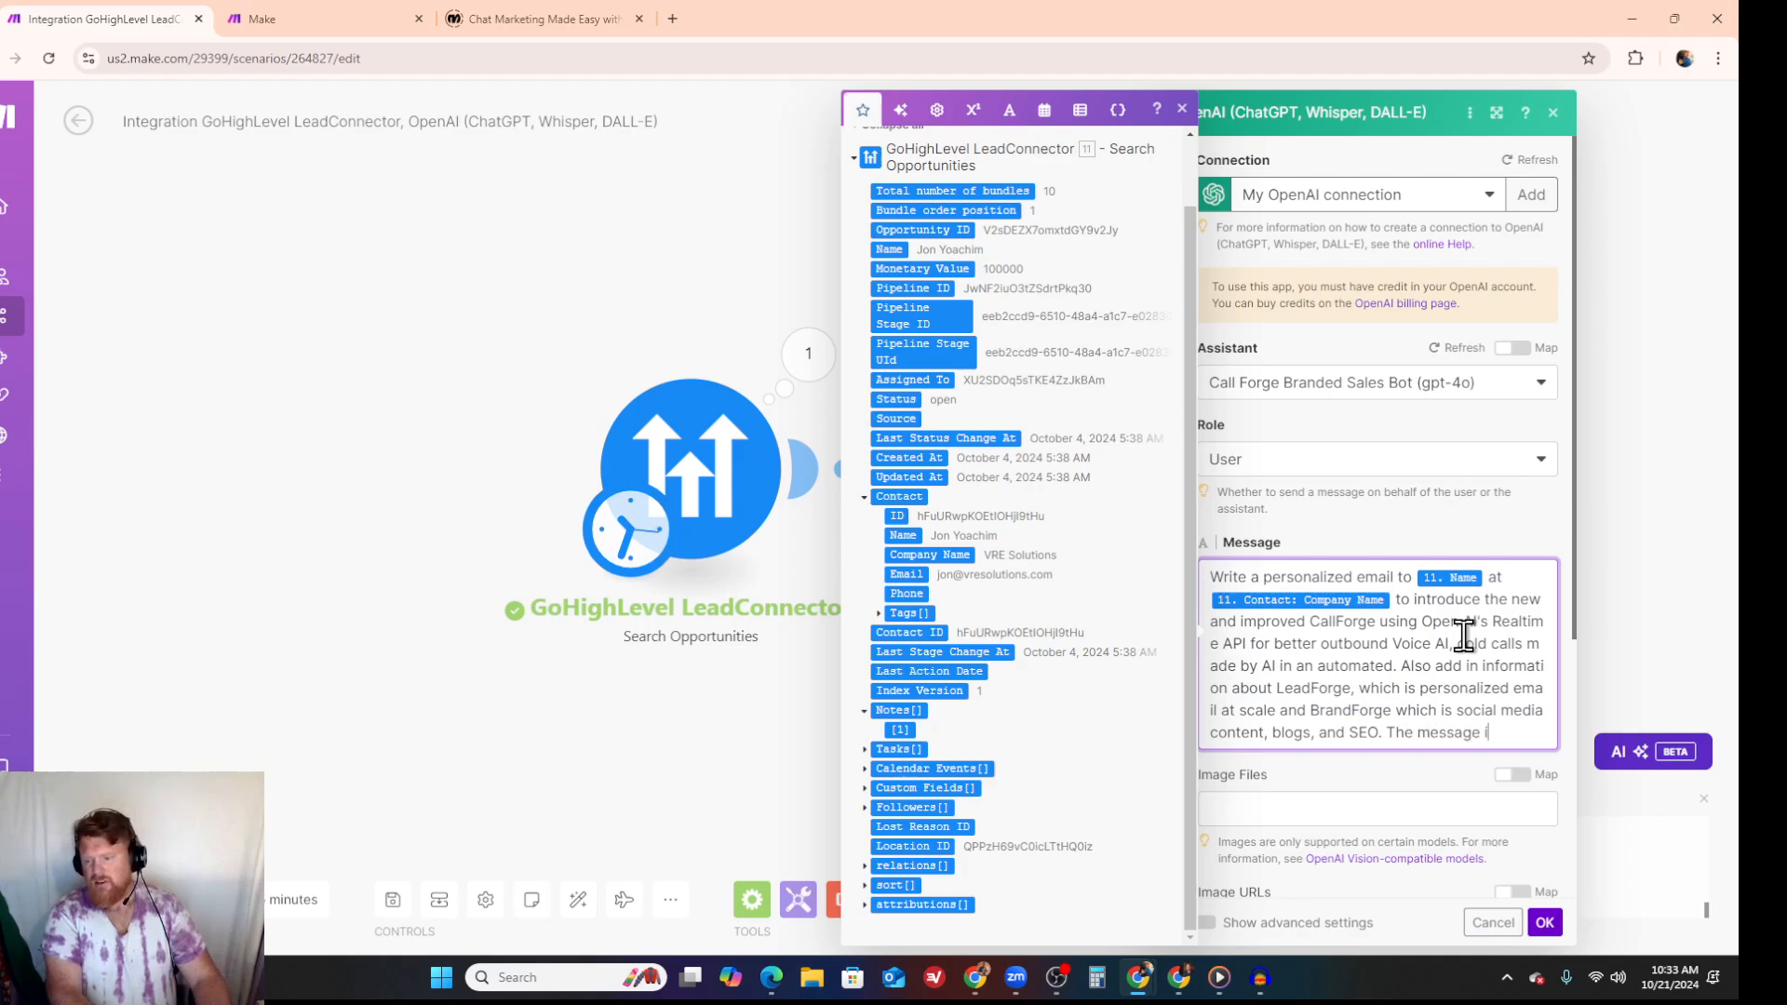
text(s coming from )
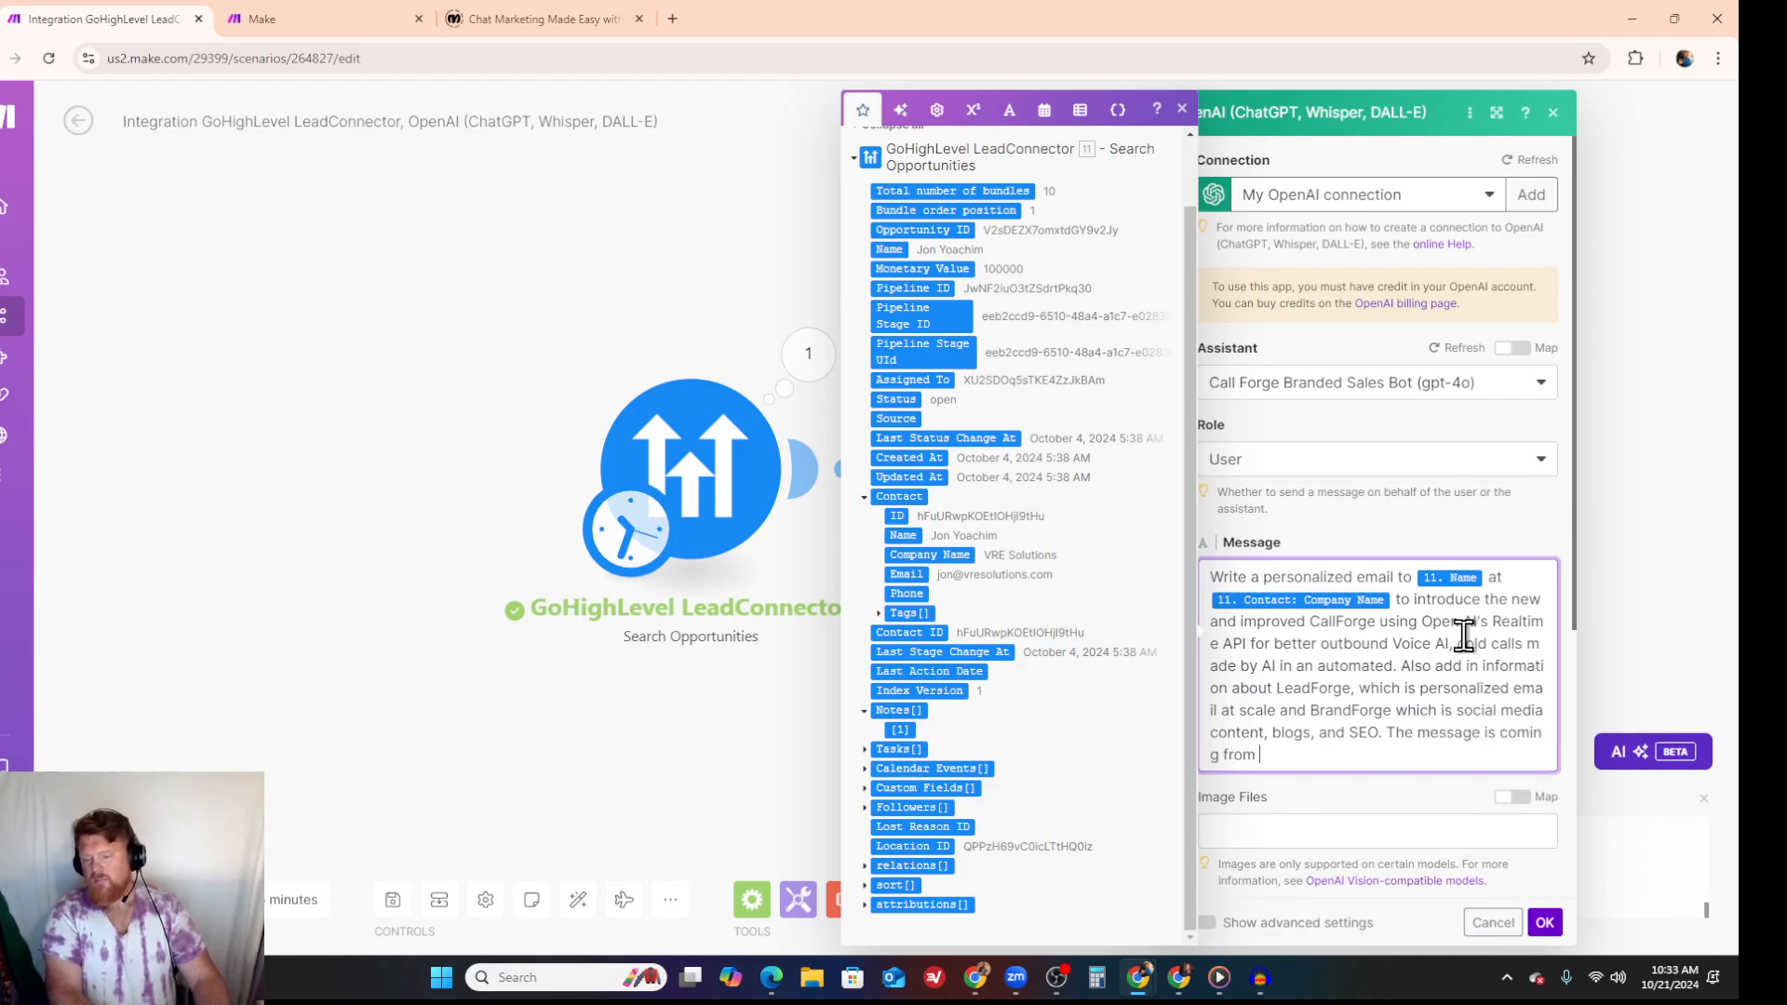
text(Justin Hughes, founder of Firebringer AI.)
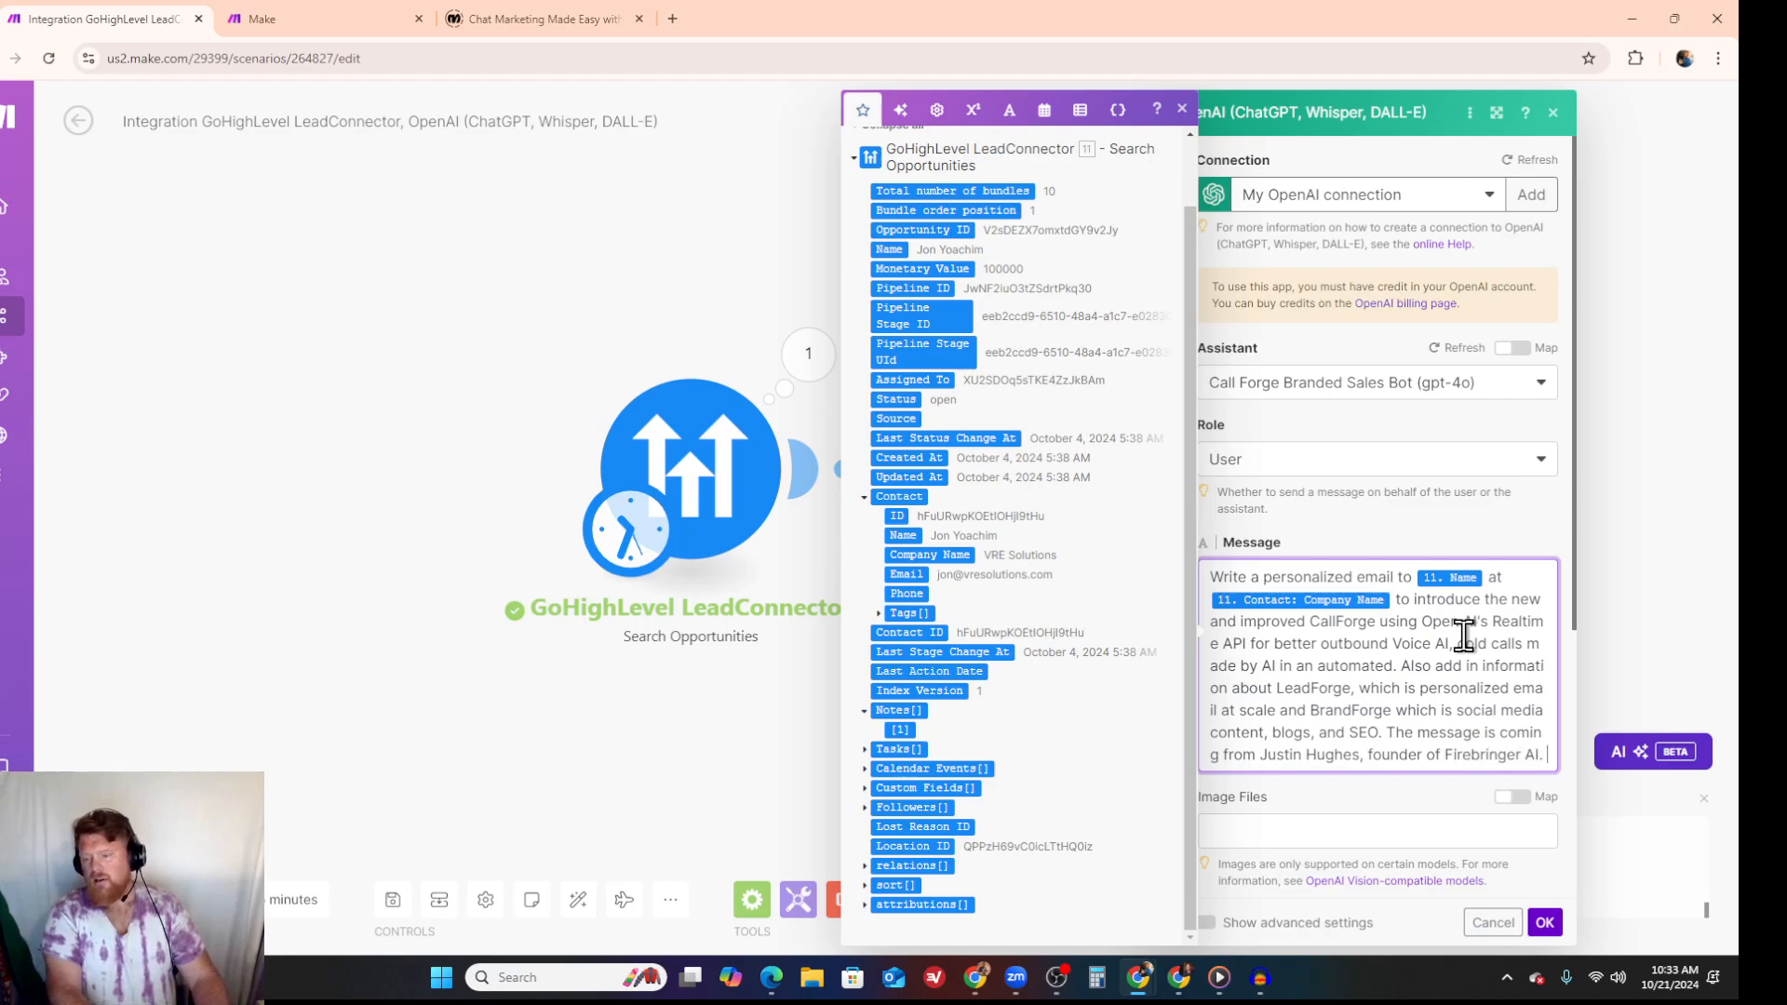
- Add the instruction "Do not include any other contact information from" followed by the sender's first name and a period
text(Do not i)
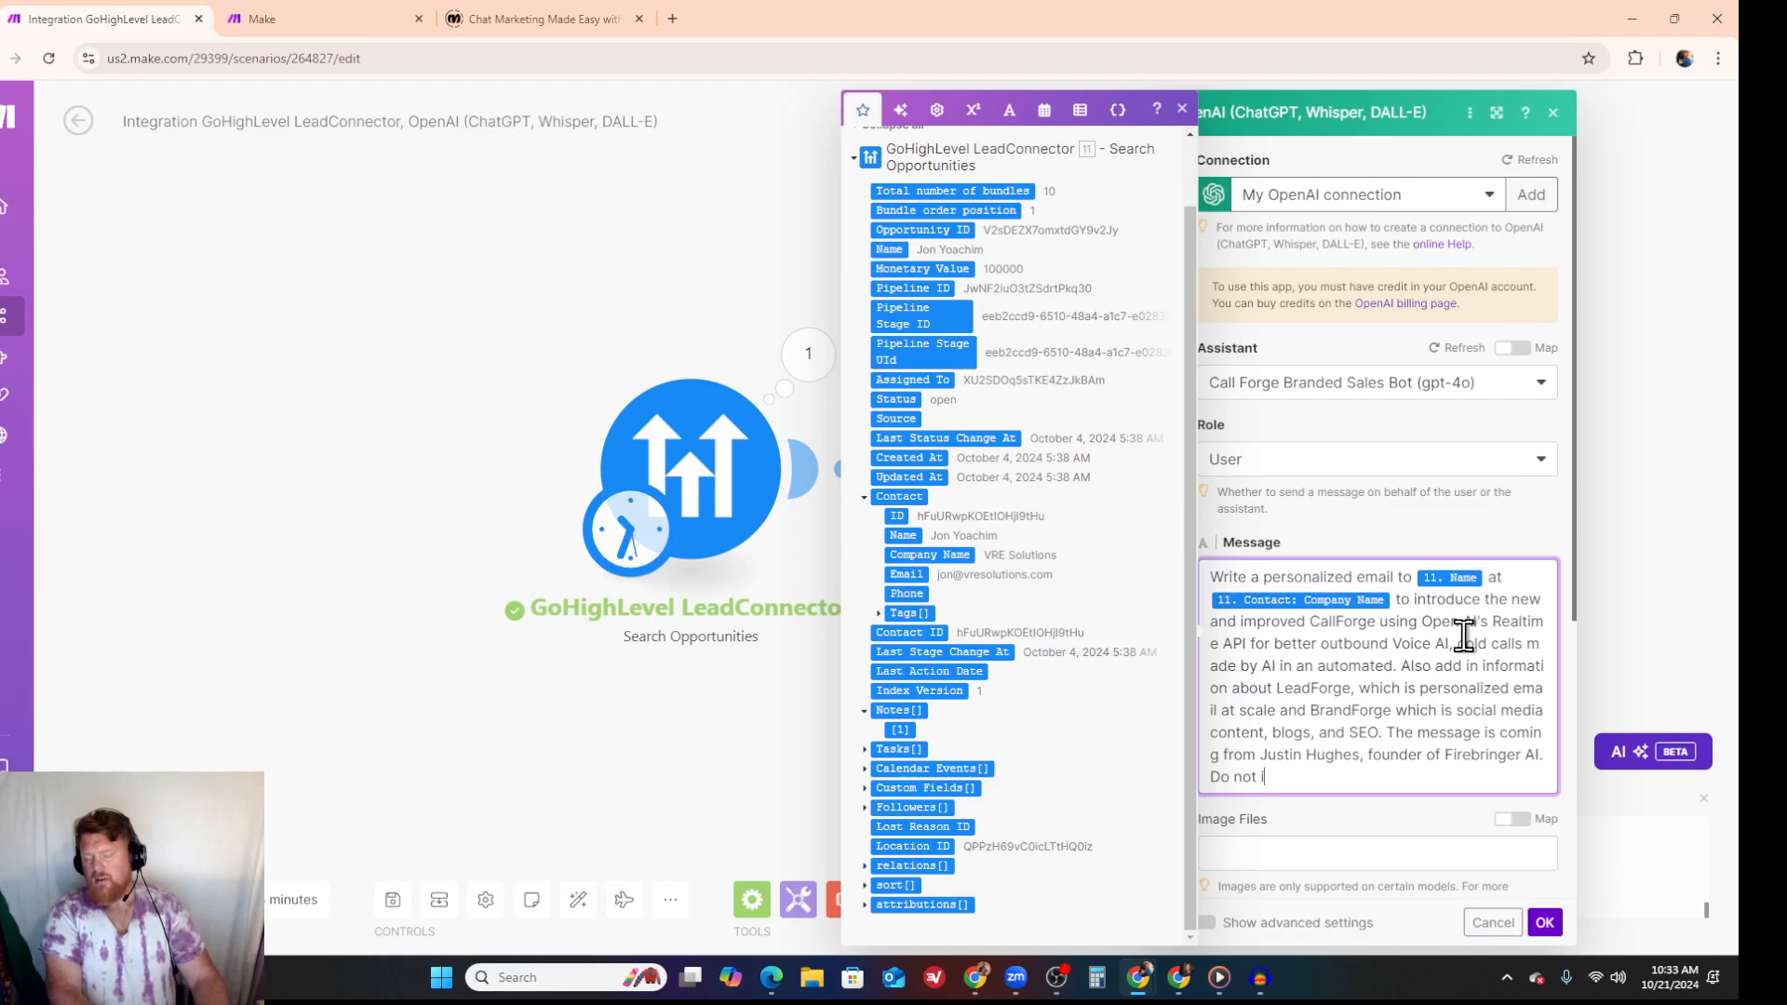
text(nclude any other contact informatio)
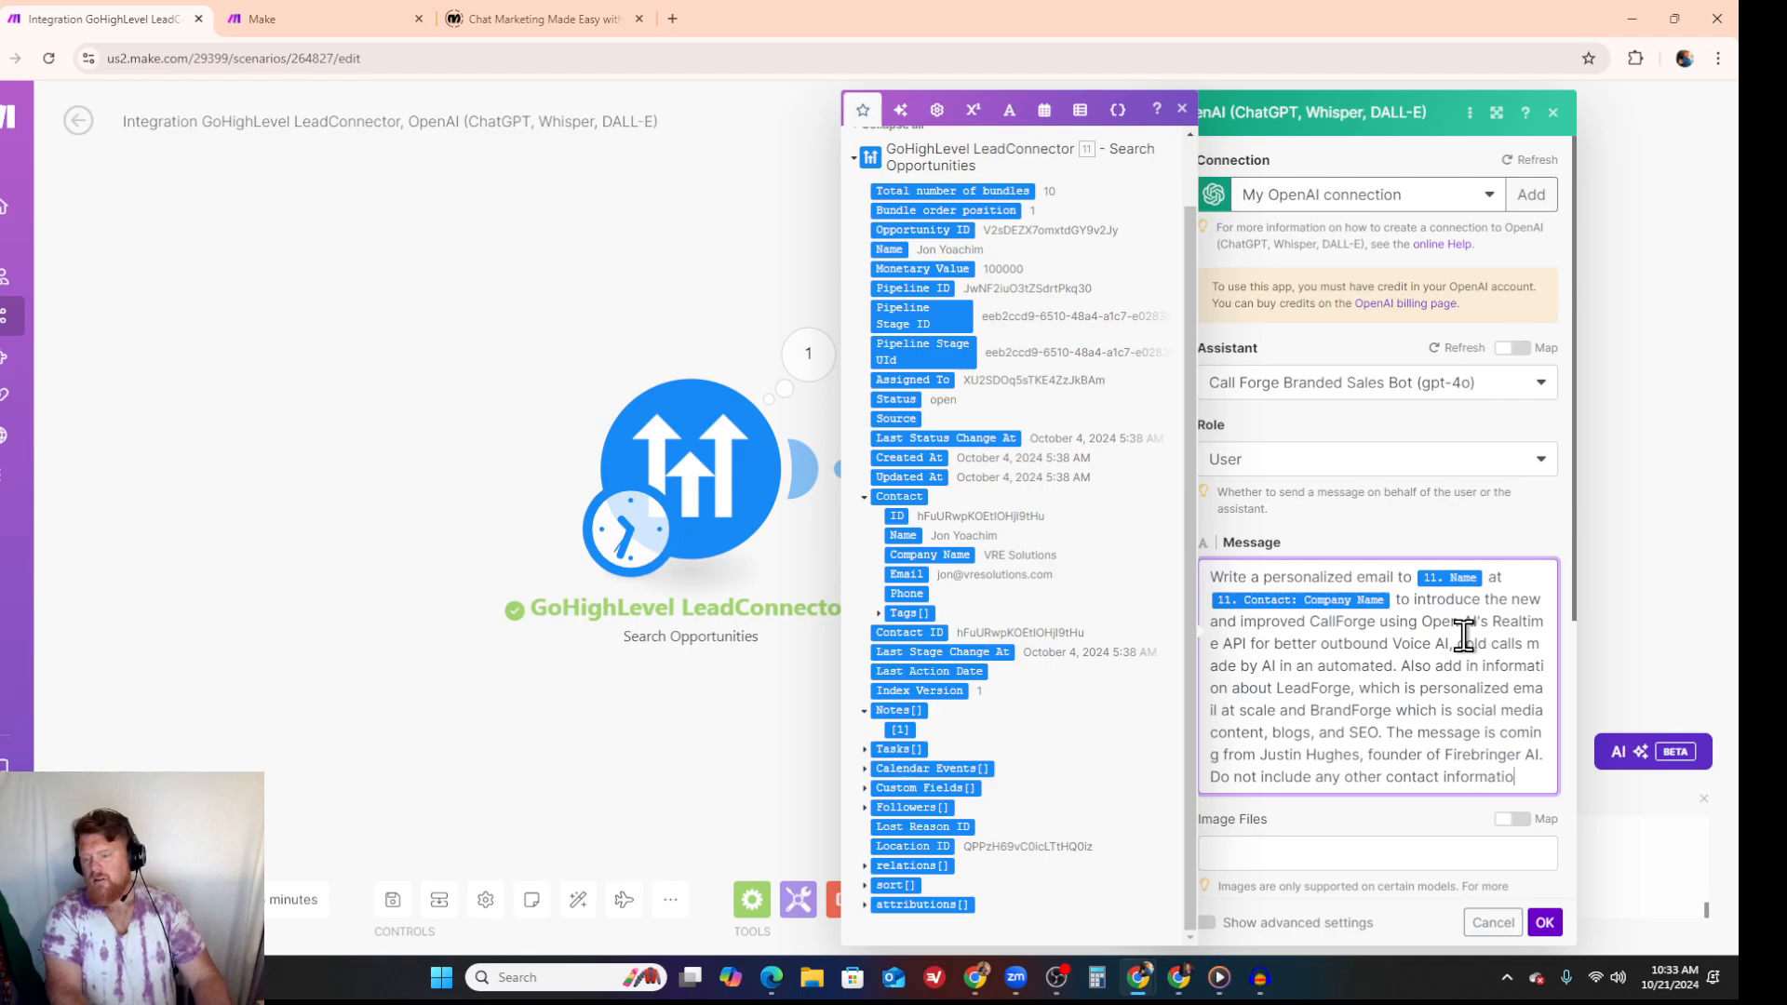
text(n from Justin)
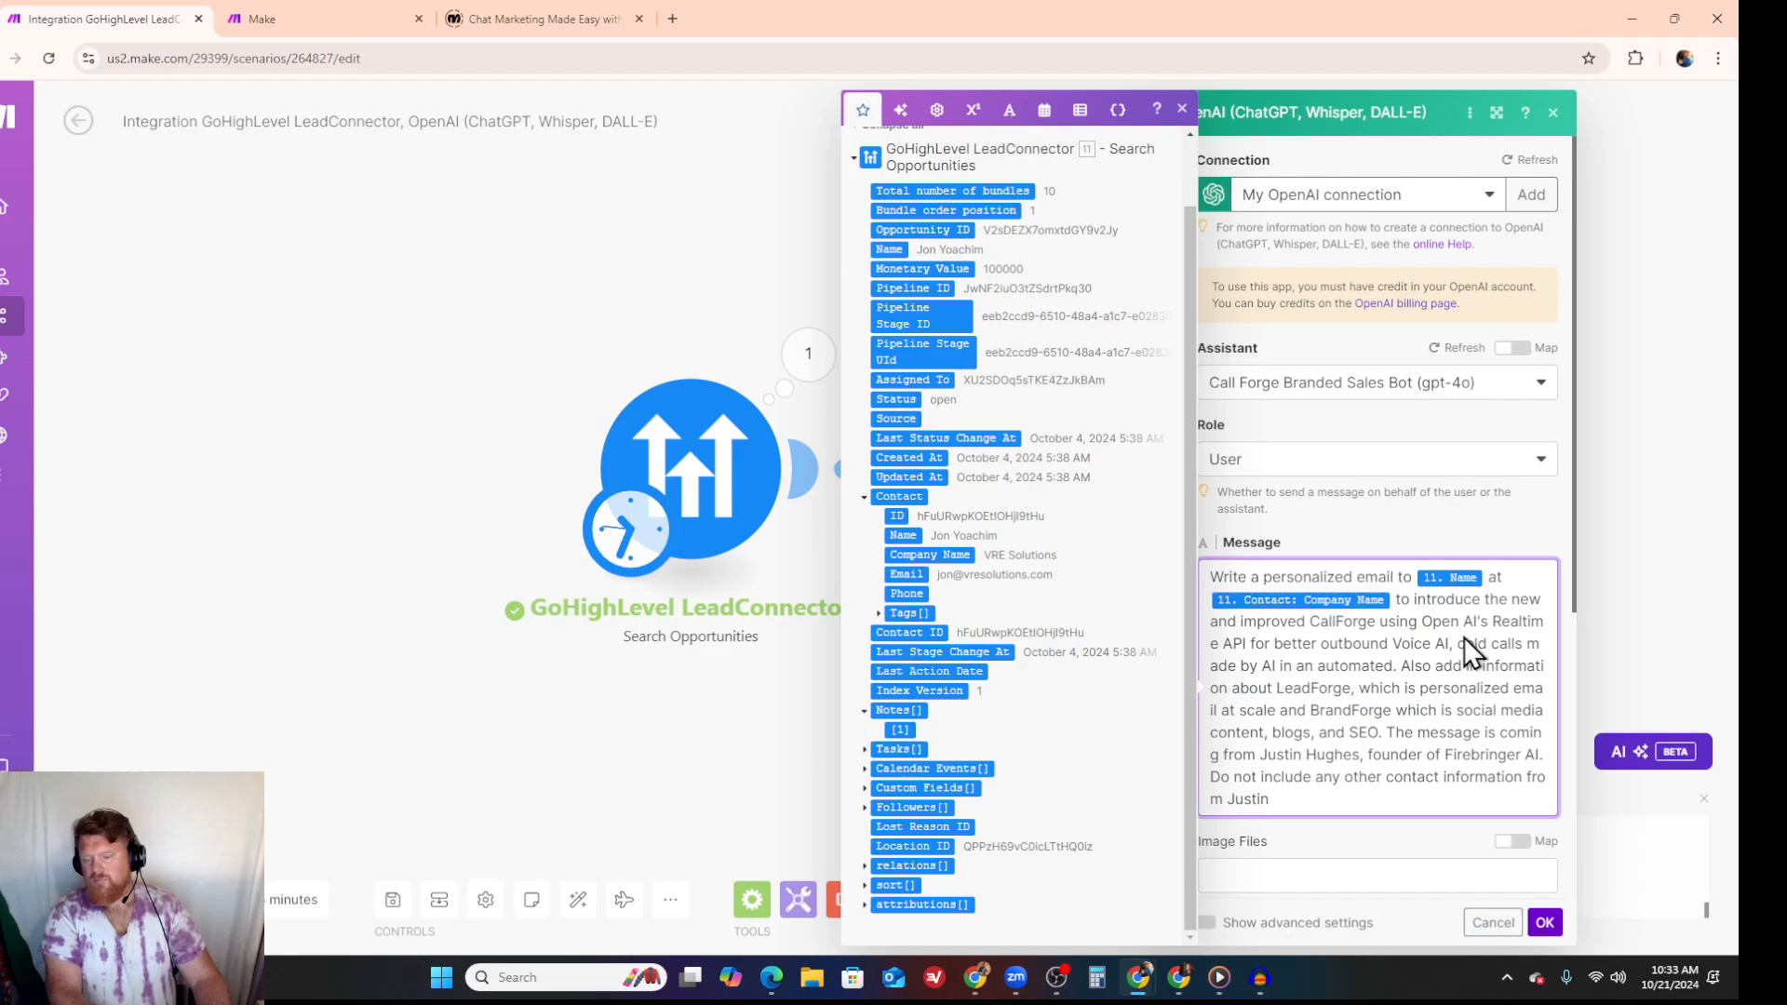
text(/)
key(BackSpace)
text(.)
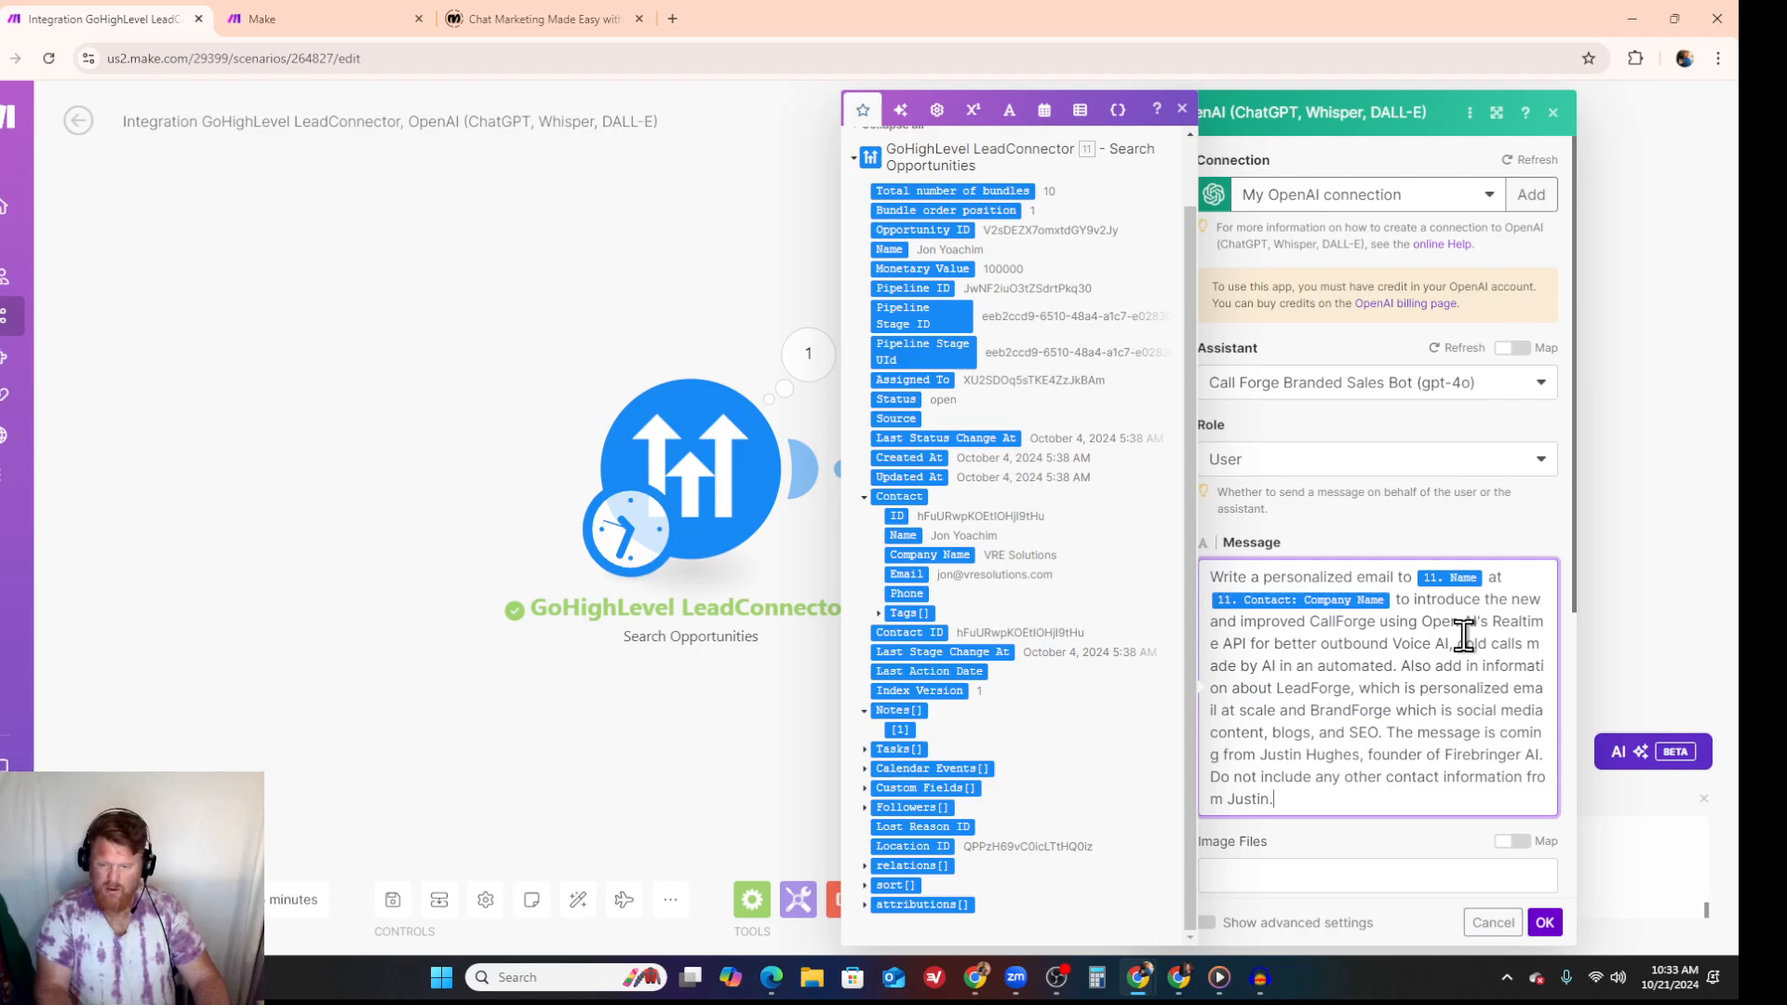
- End the message with a separate "---" line and save the assistant module's settings
key(Return)
text(---)
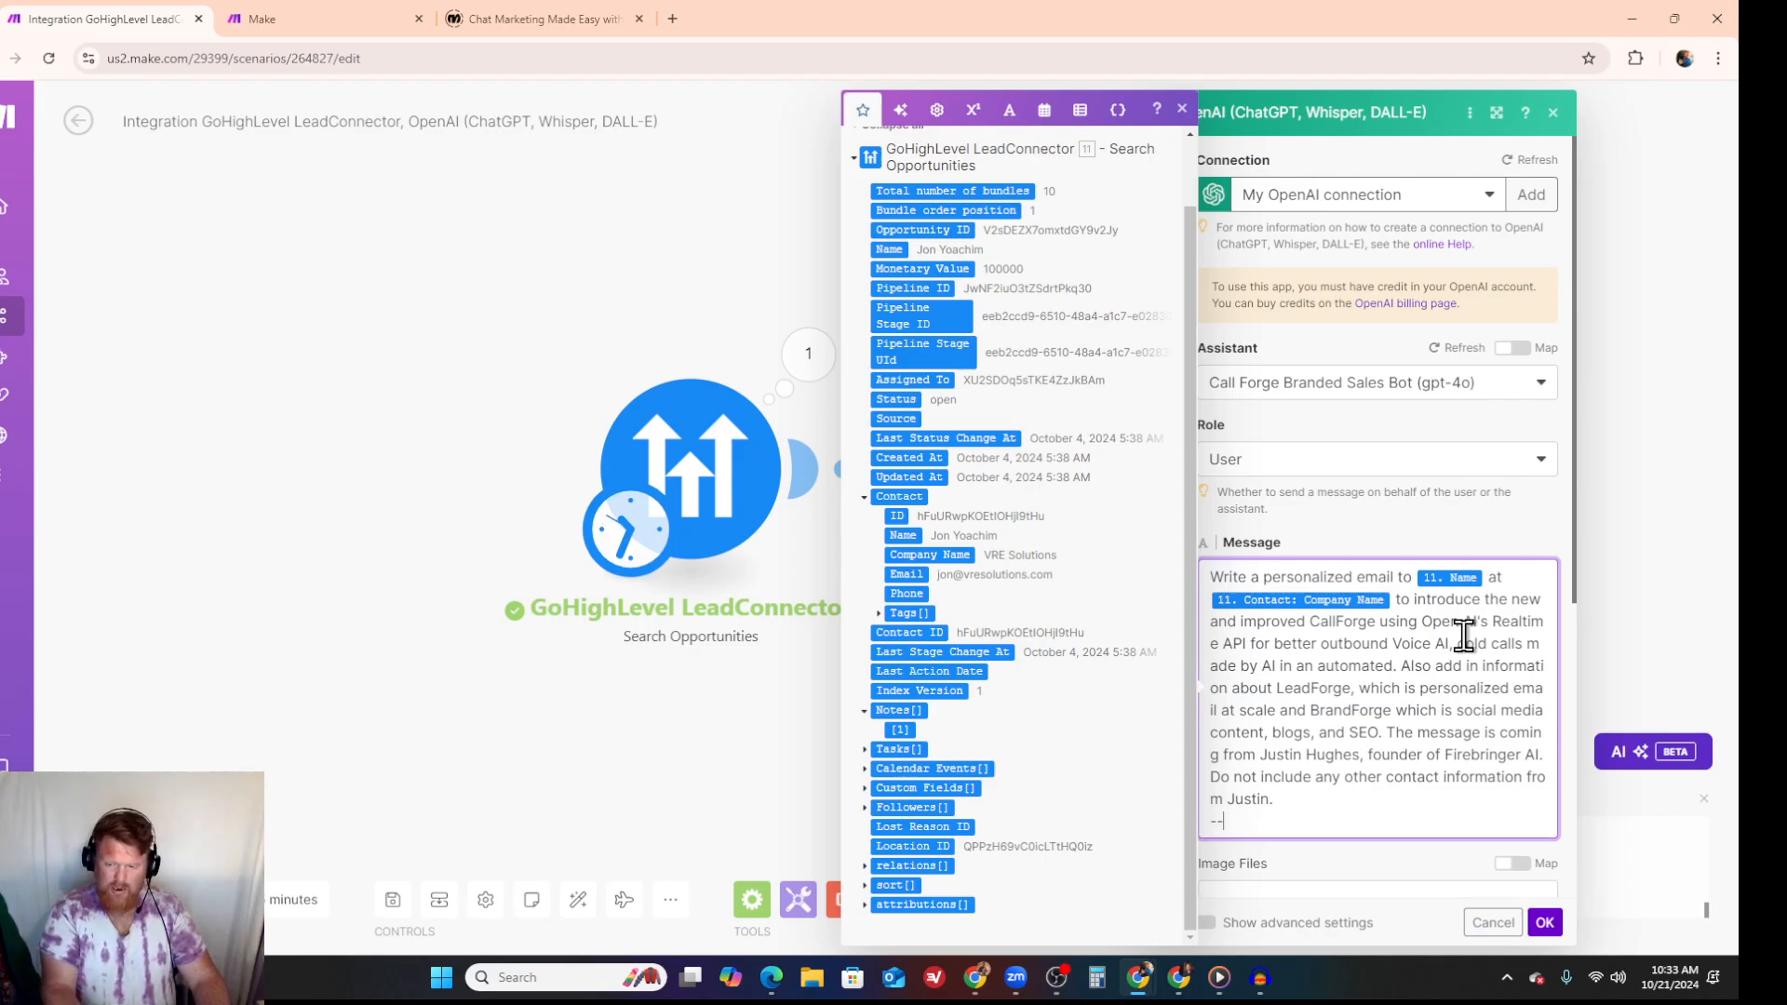
click(1546, 926)
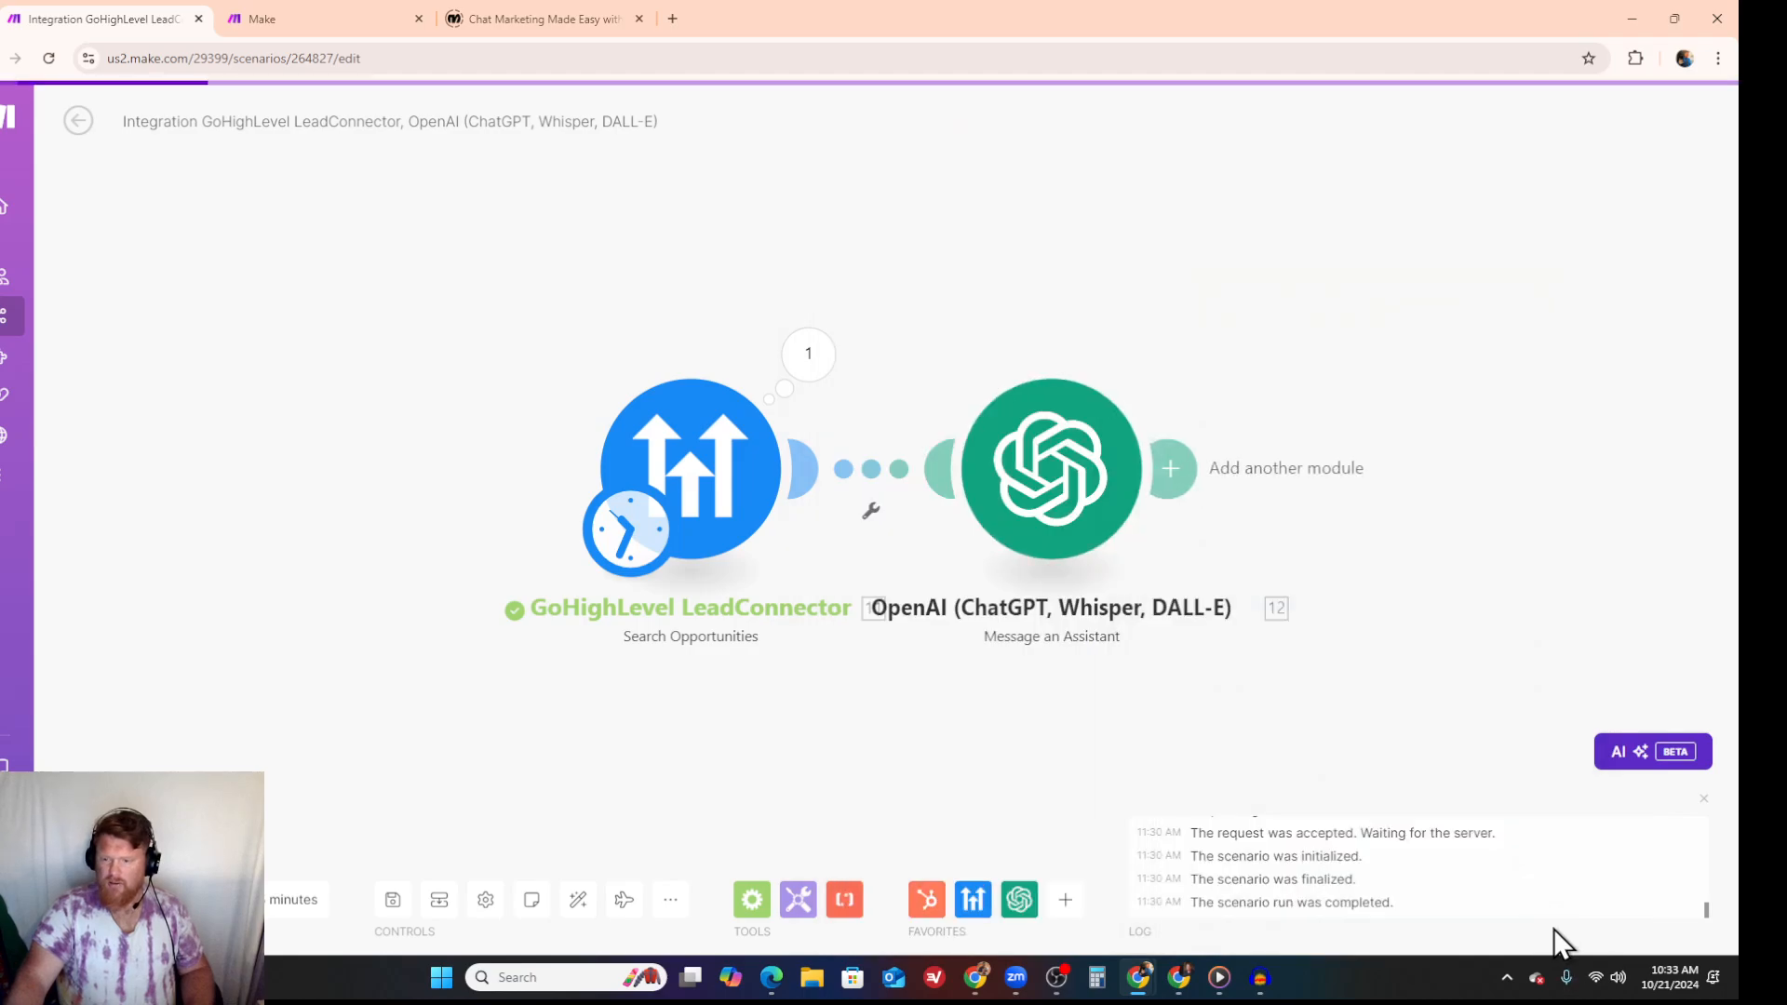
- Add an OpenAI Transform Text to Structured Data module after the Message an Assistant module
click(1173, 472)
click(1442, 521)
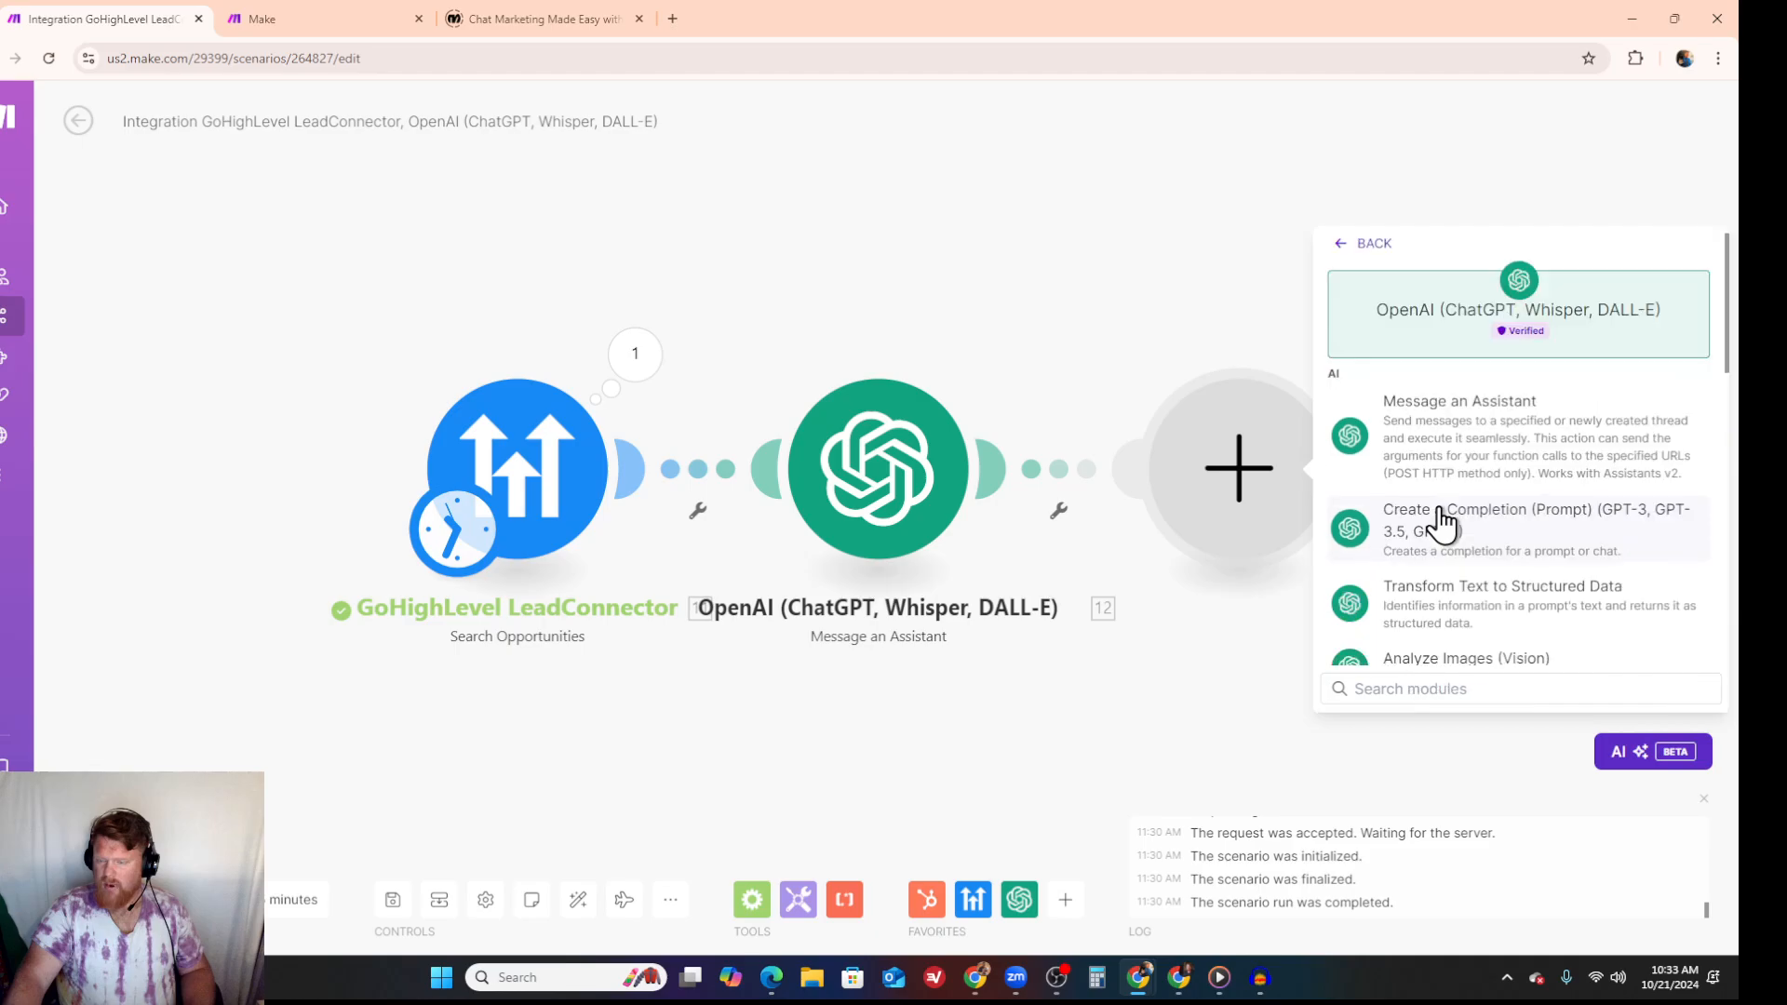
click(1487, 609)
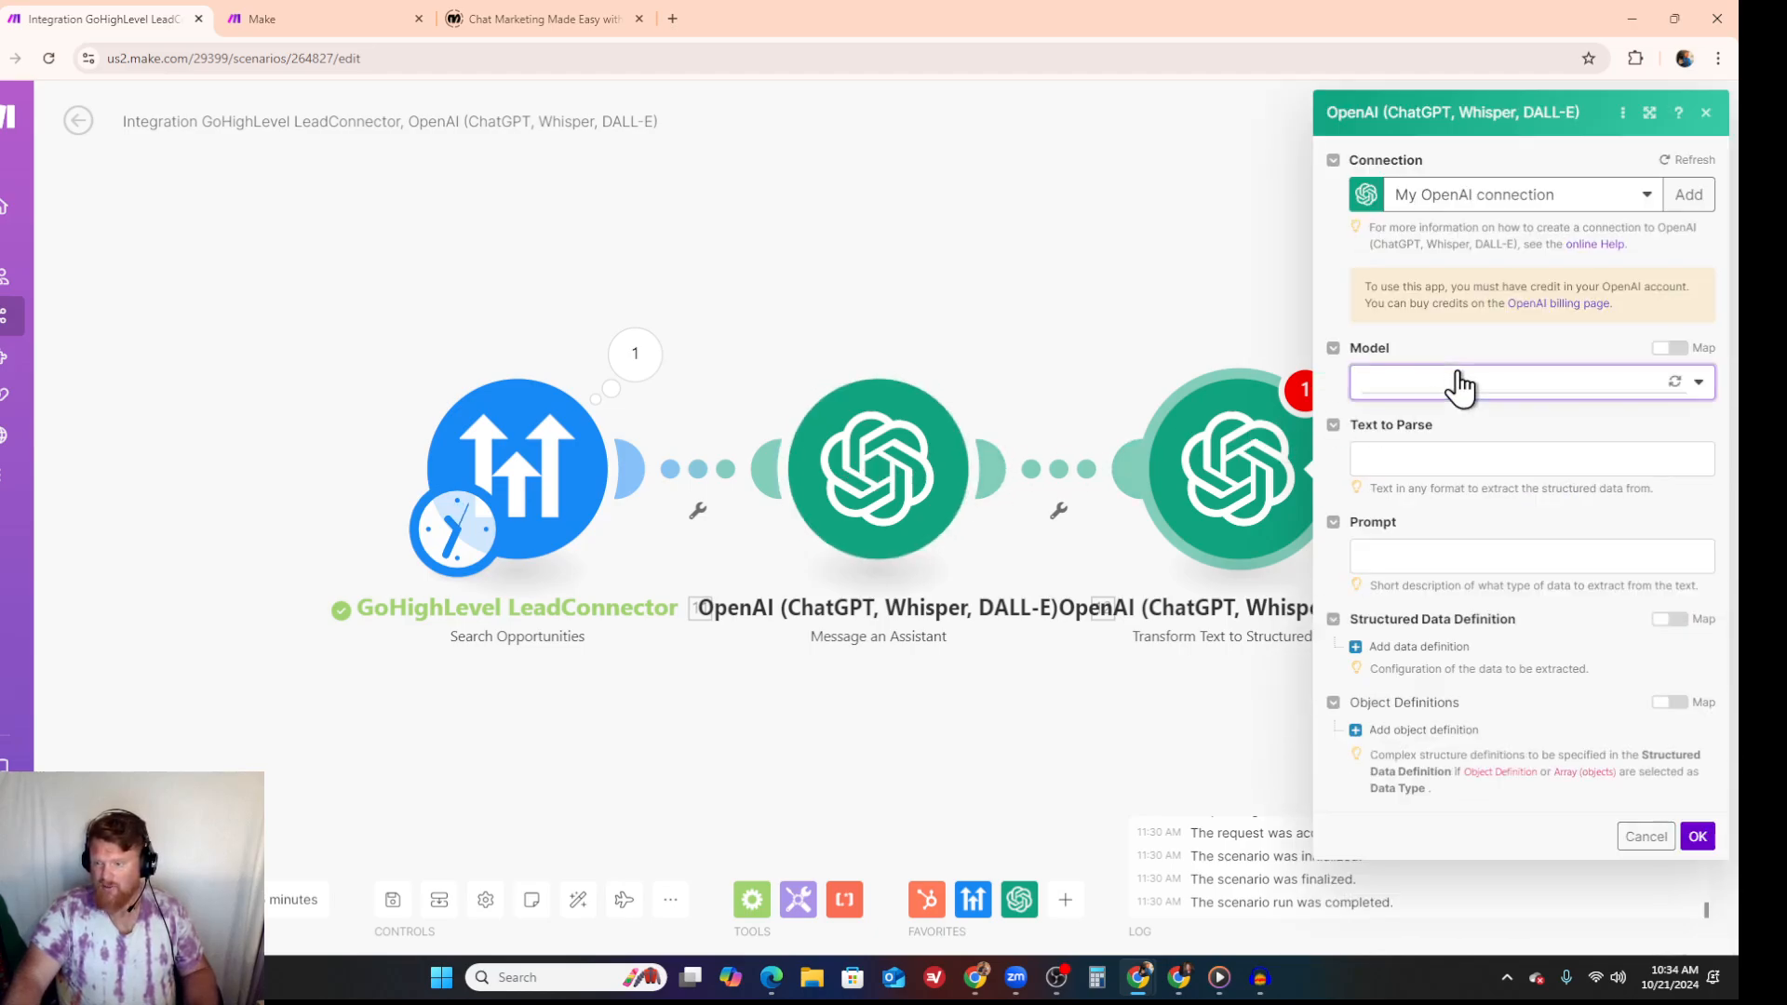
- Set the model to gpt-4o-mini (system) and map the assistant's Result as the text to parse
click(1460, 385)
click(1448, 631)
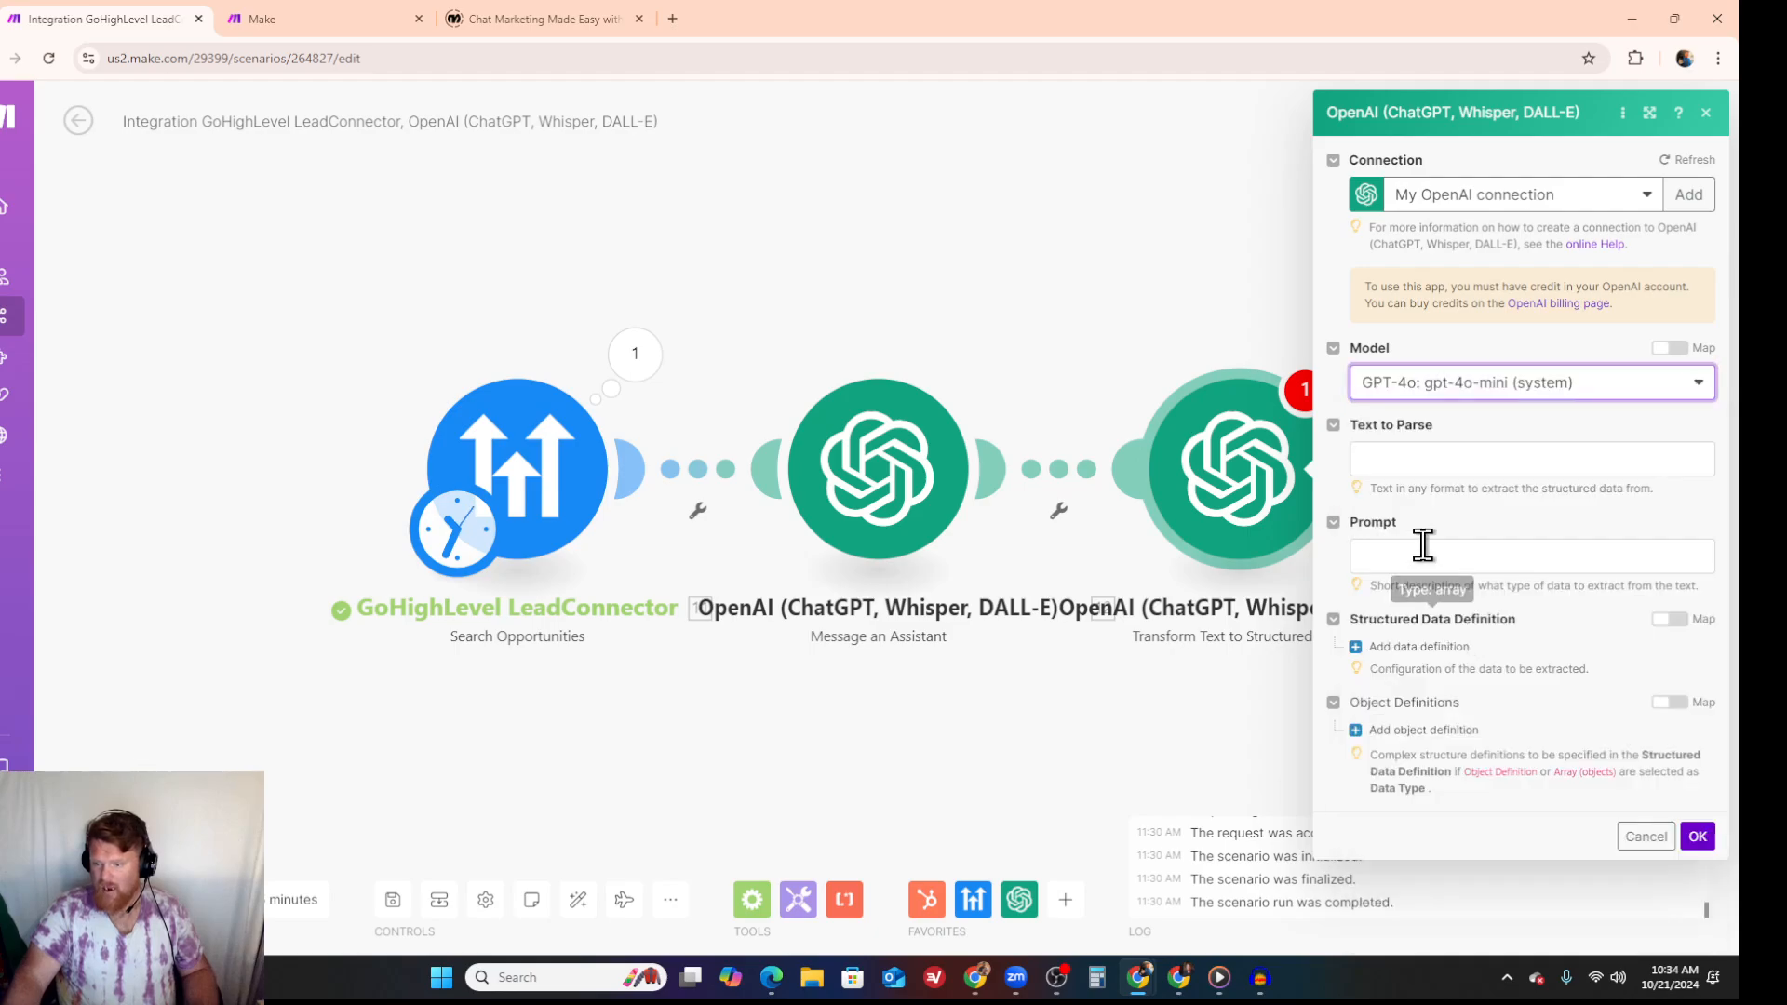
click(1447, 470)
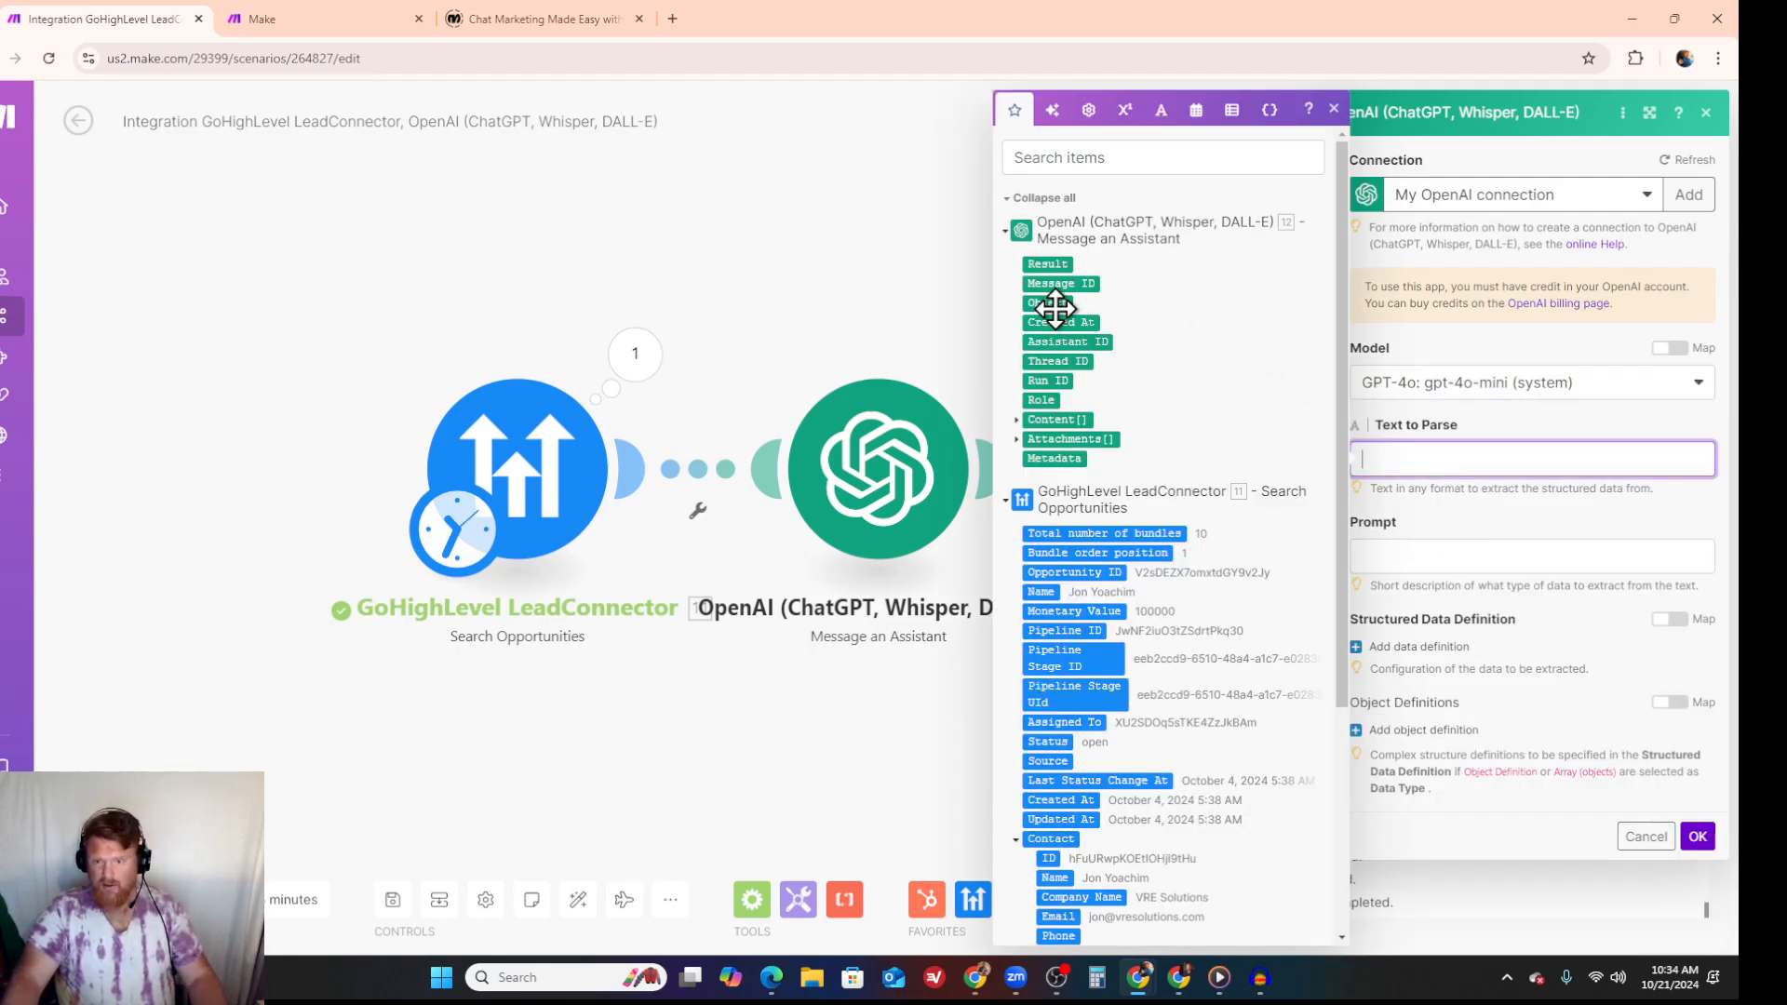
click(1050, 264)
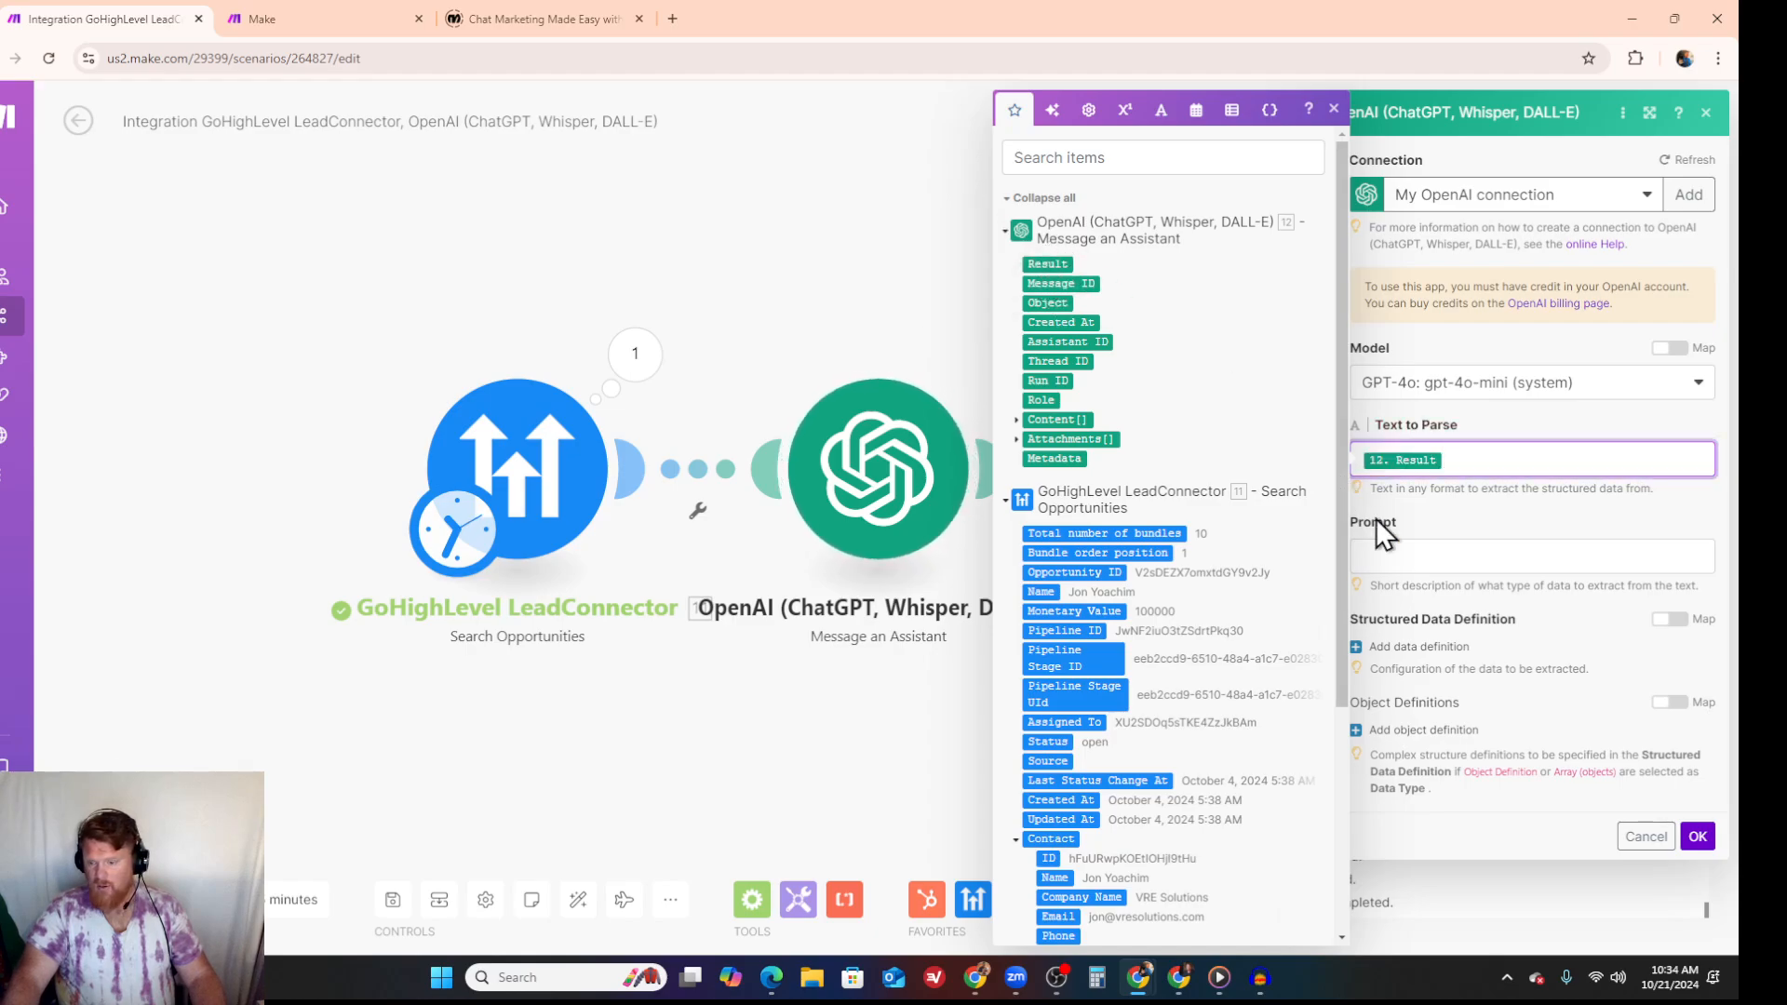
- Enter "Seperate the subject from the body" as the extraction prompt
click(1416, 555)
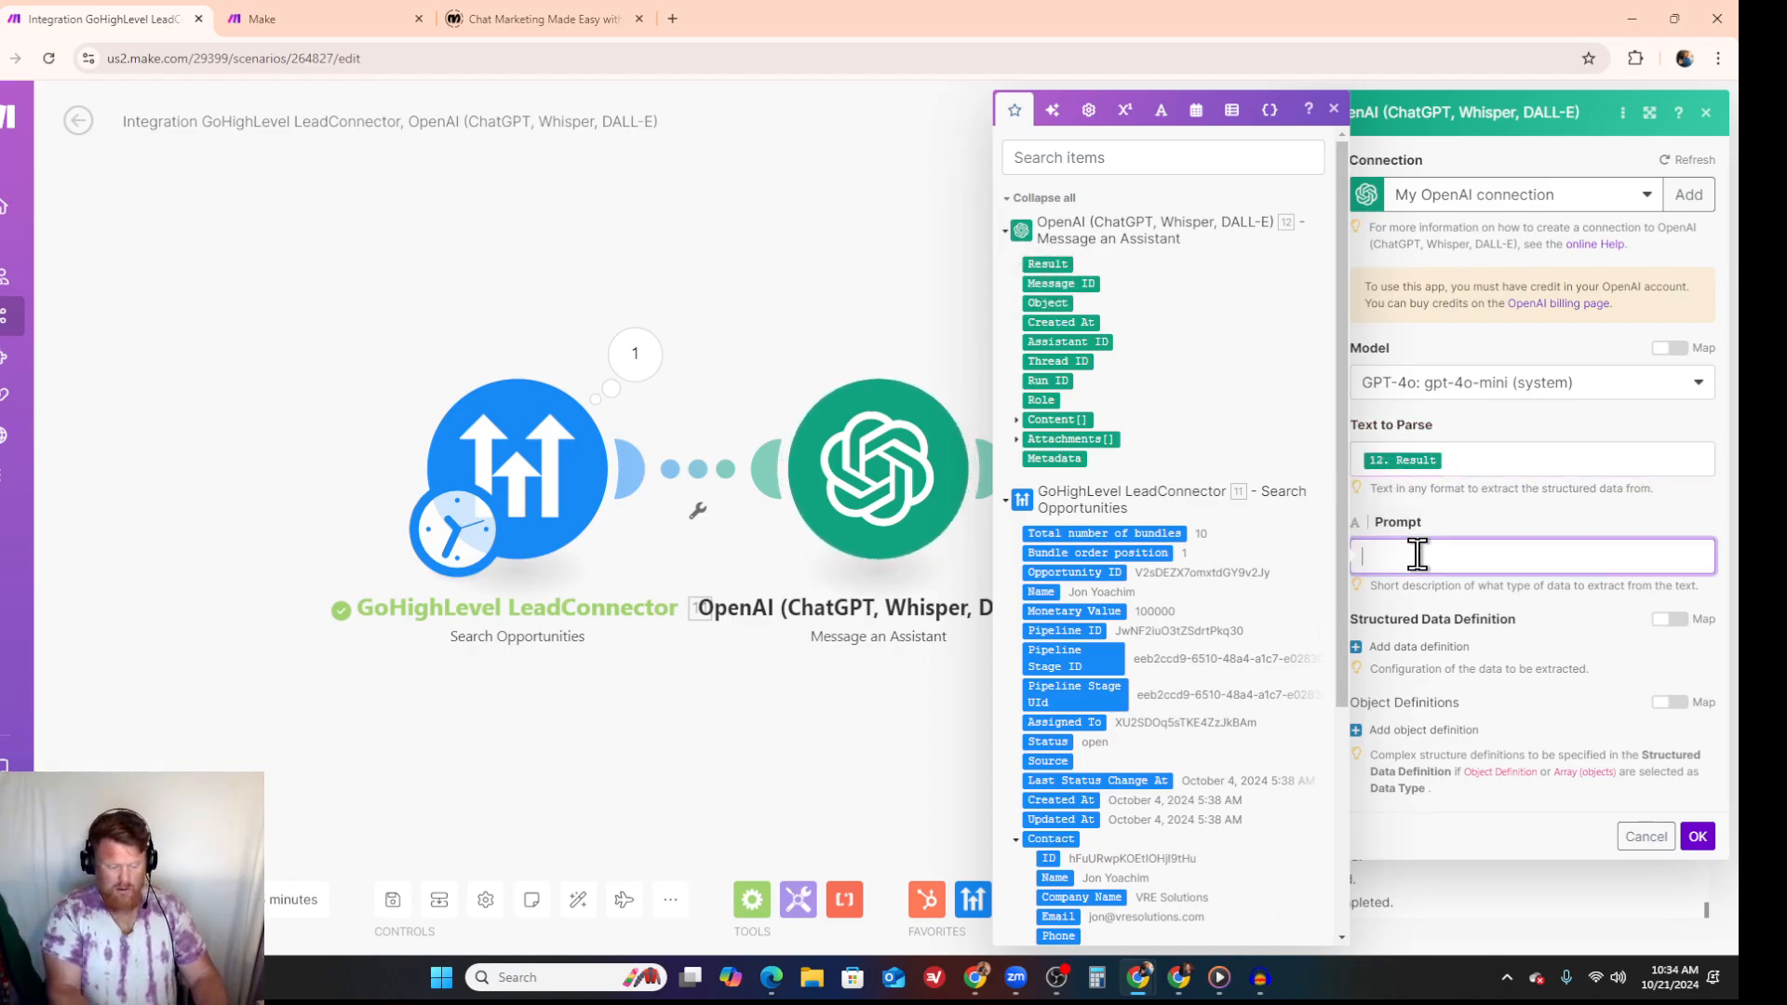
text(Sepera)
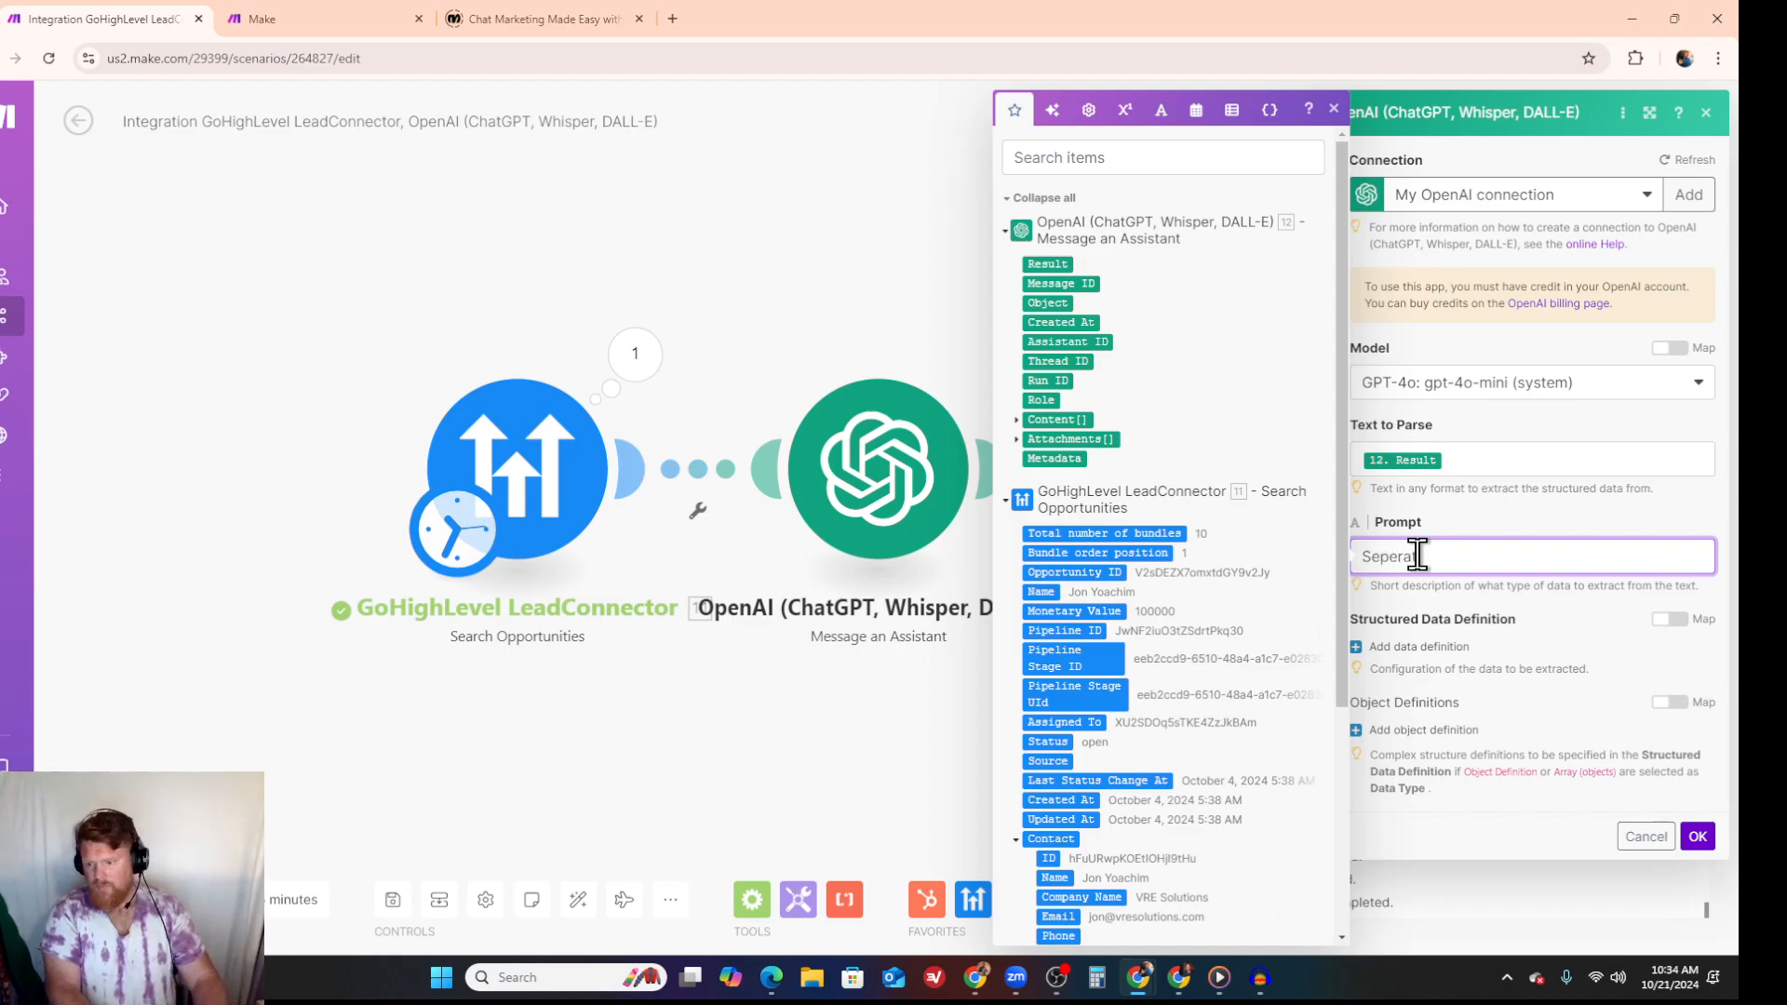
text(te the subje)
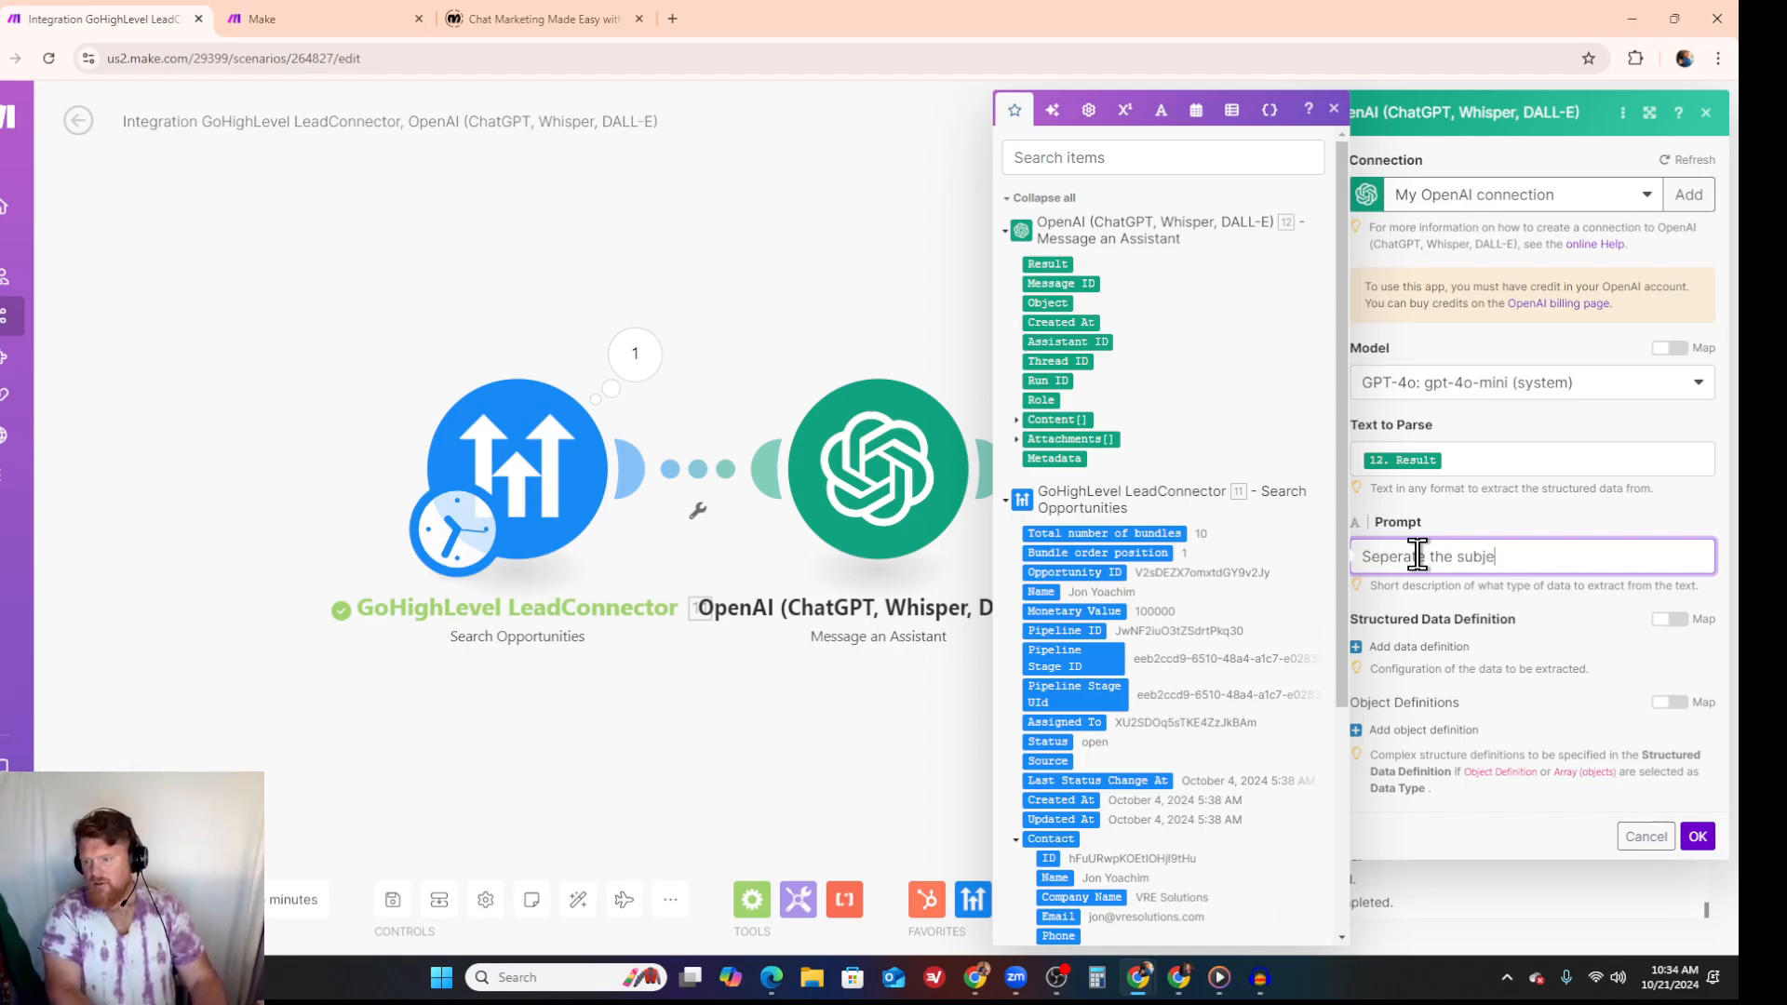
text(ct frt)
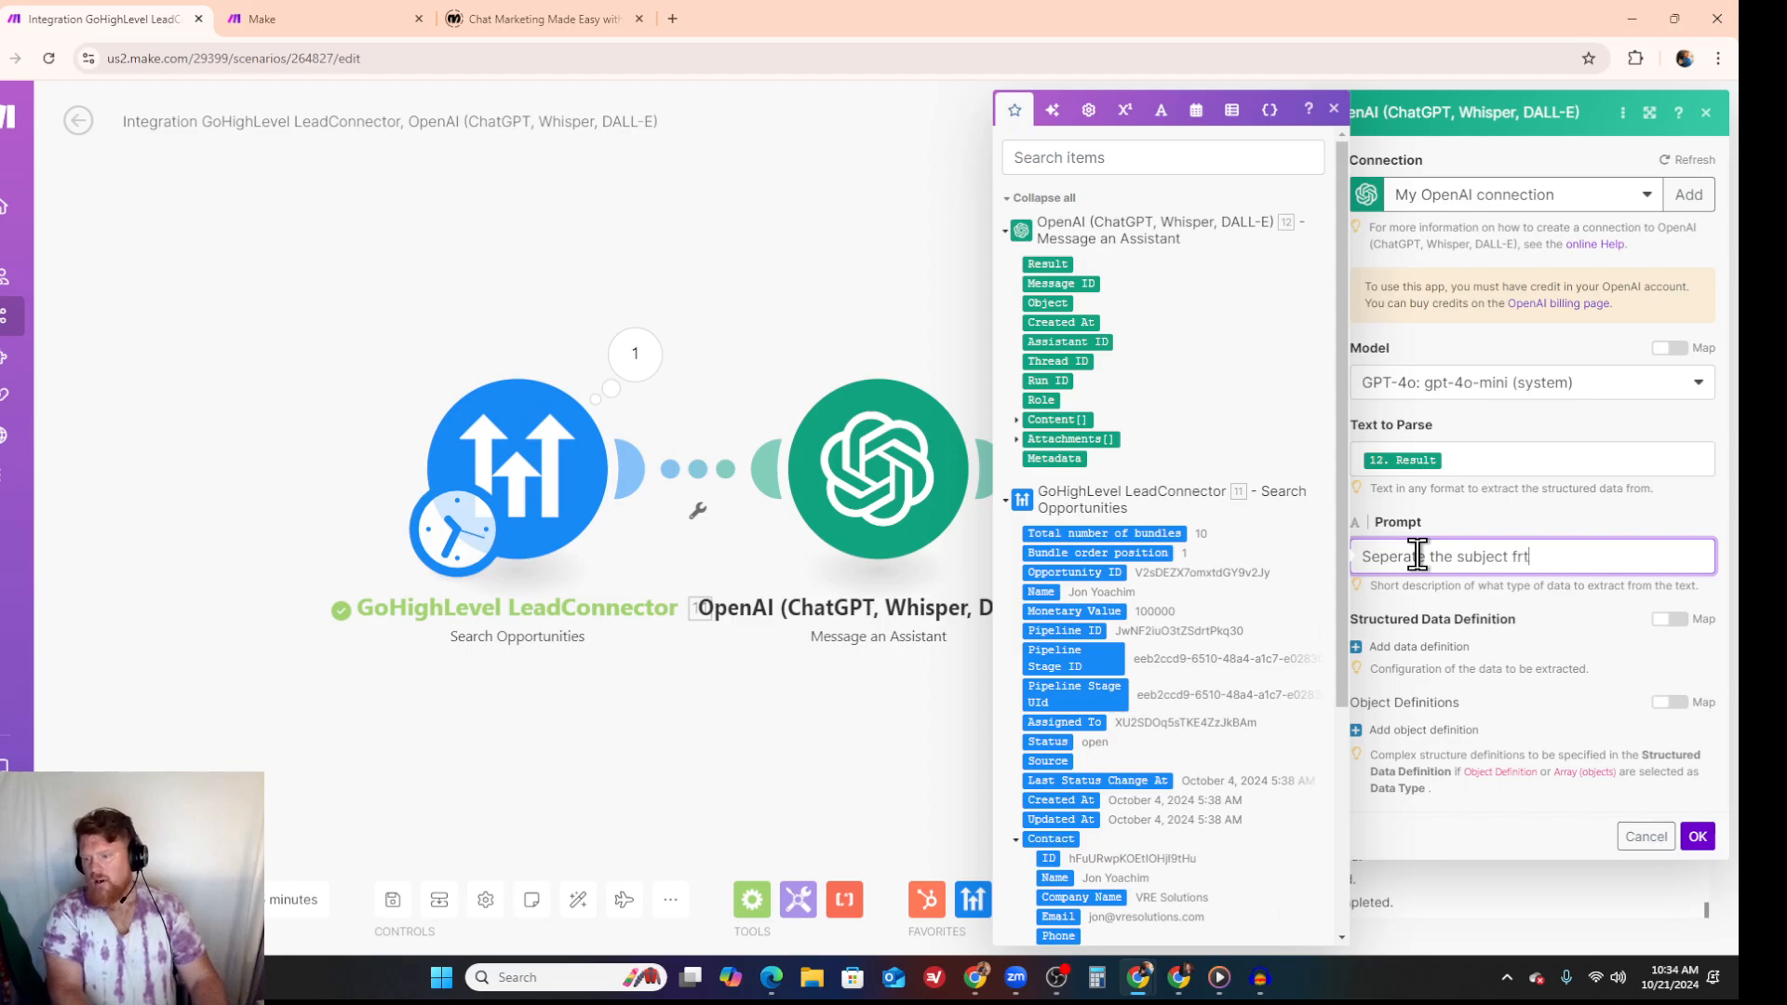
text(om the bodu)
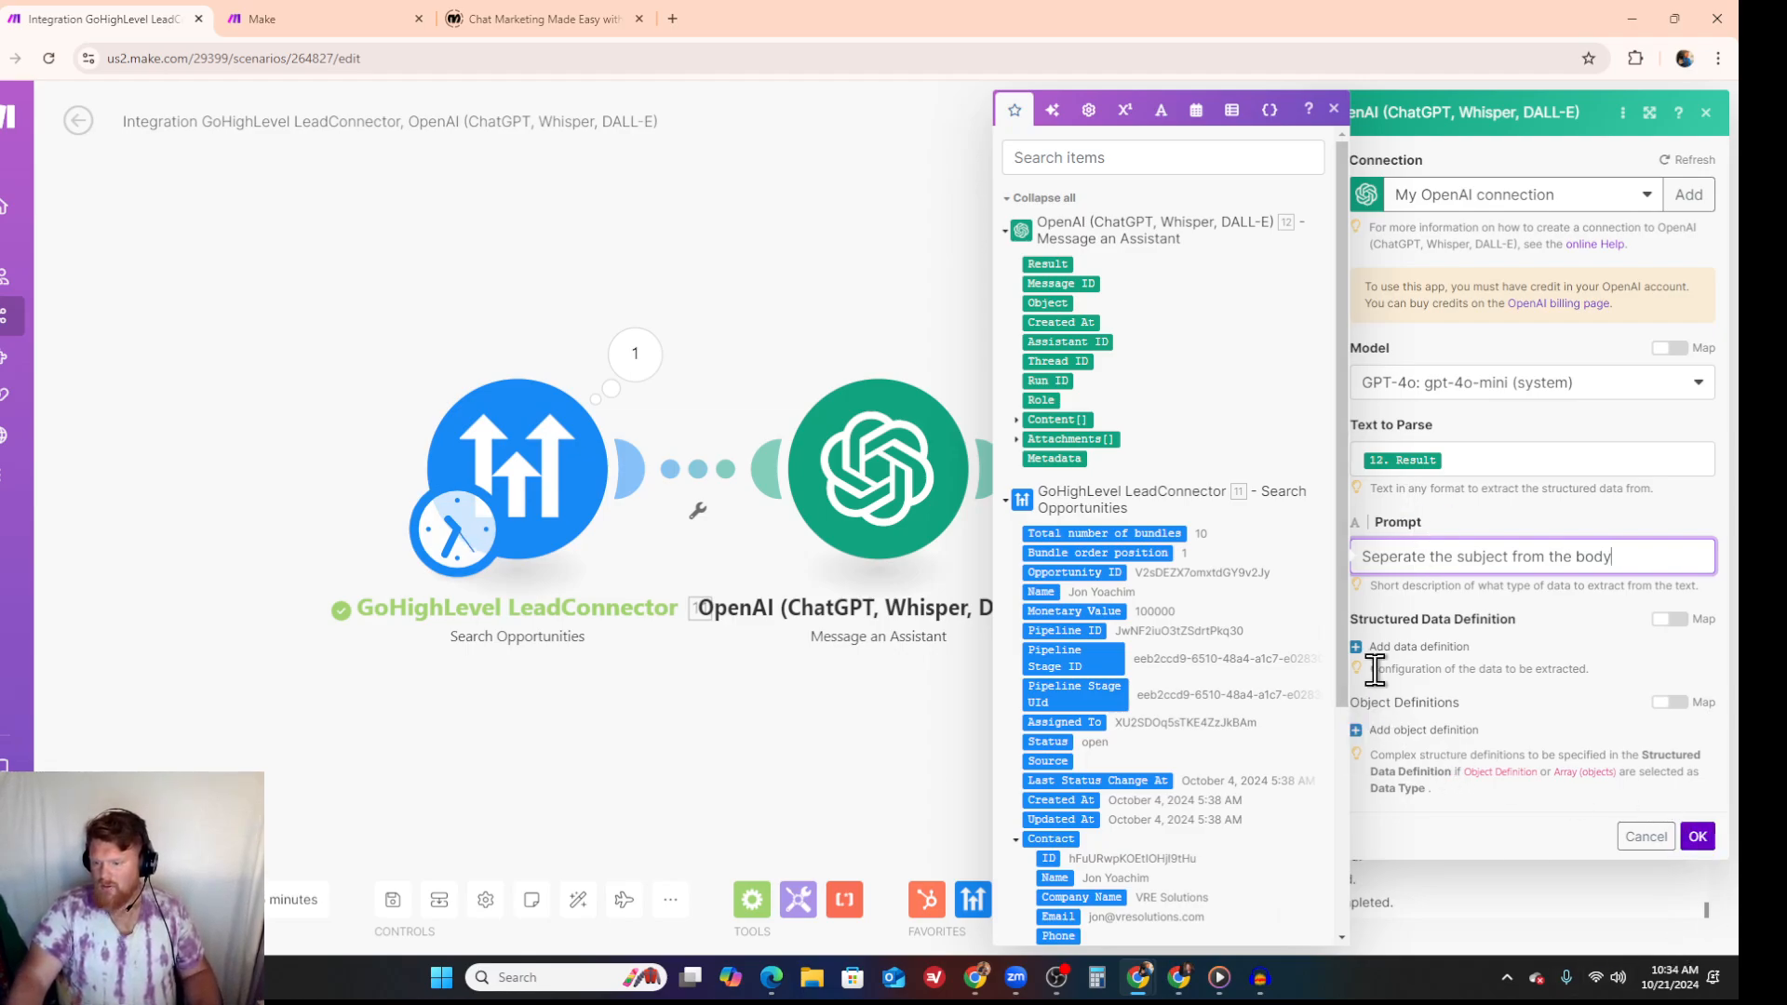
- Add a data definition with parameter name "subject", description "subject" and data type Text
click(1391, 647)
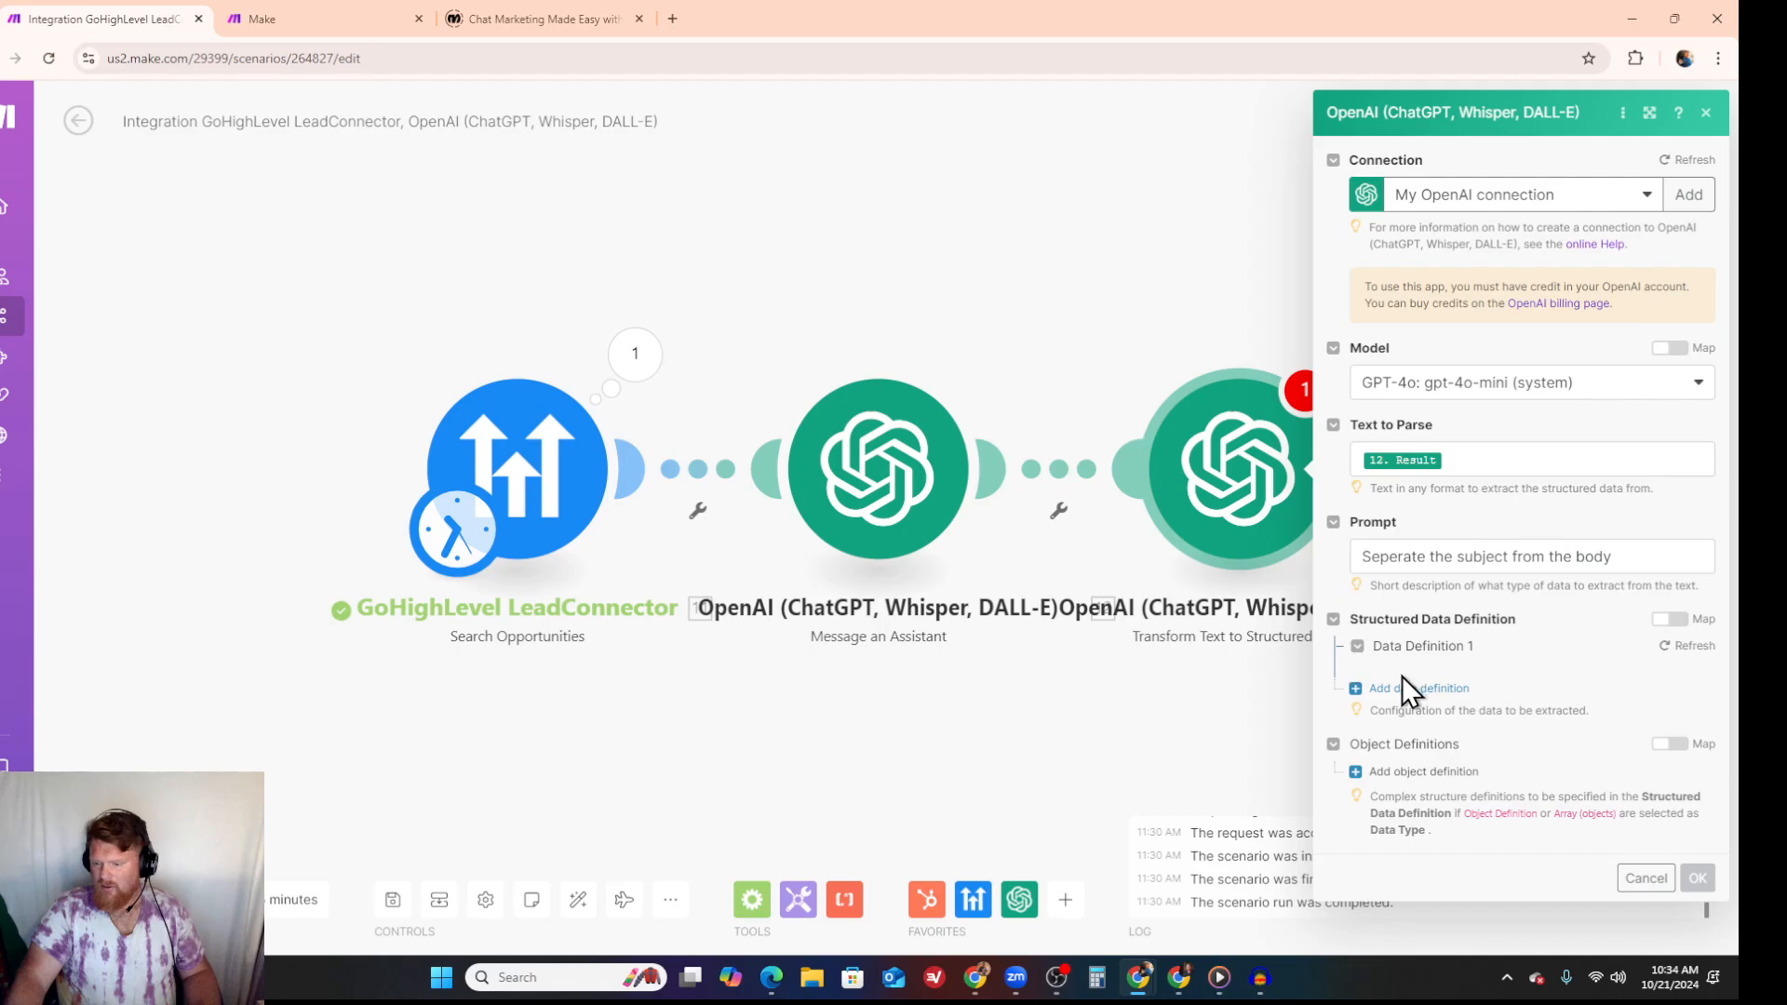
click(1467, 711)
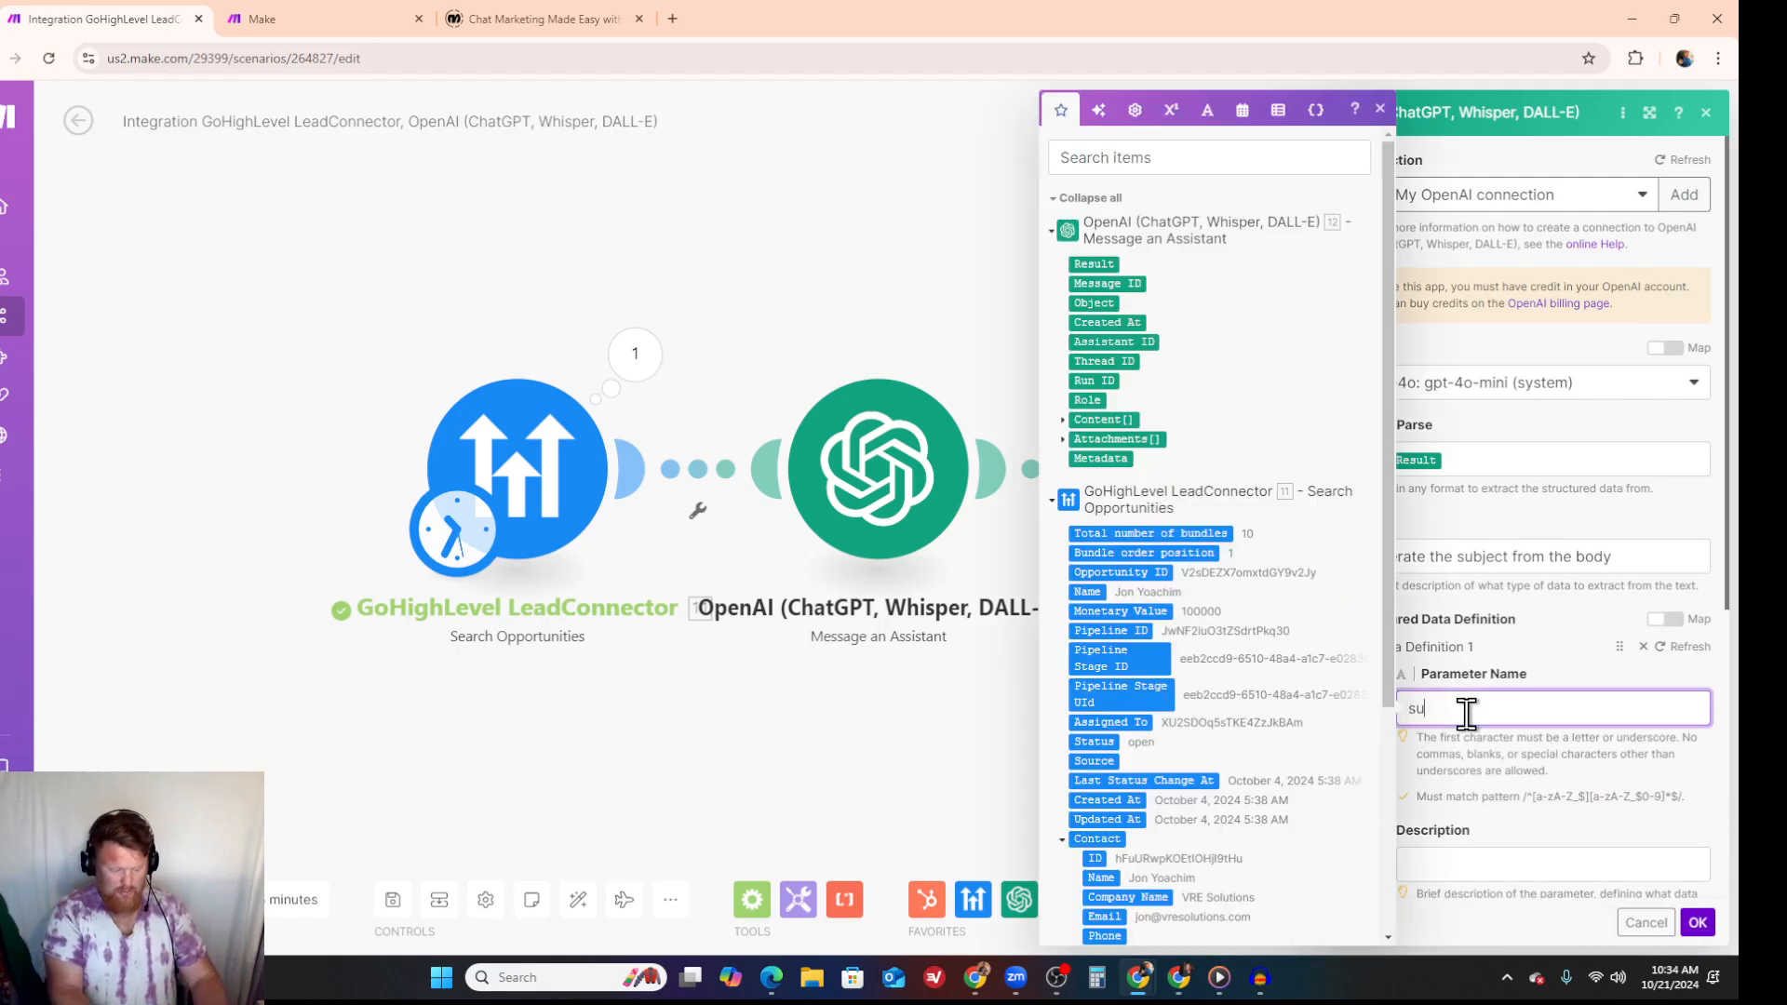
text(subject)
scroll(1471, 712, down, 3)
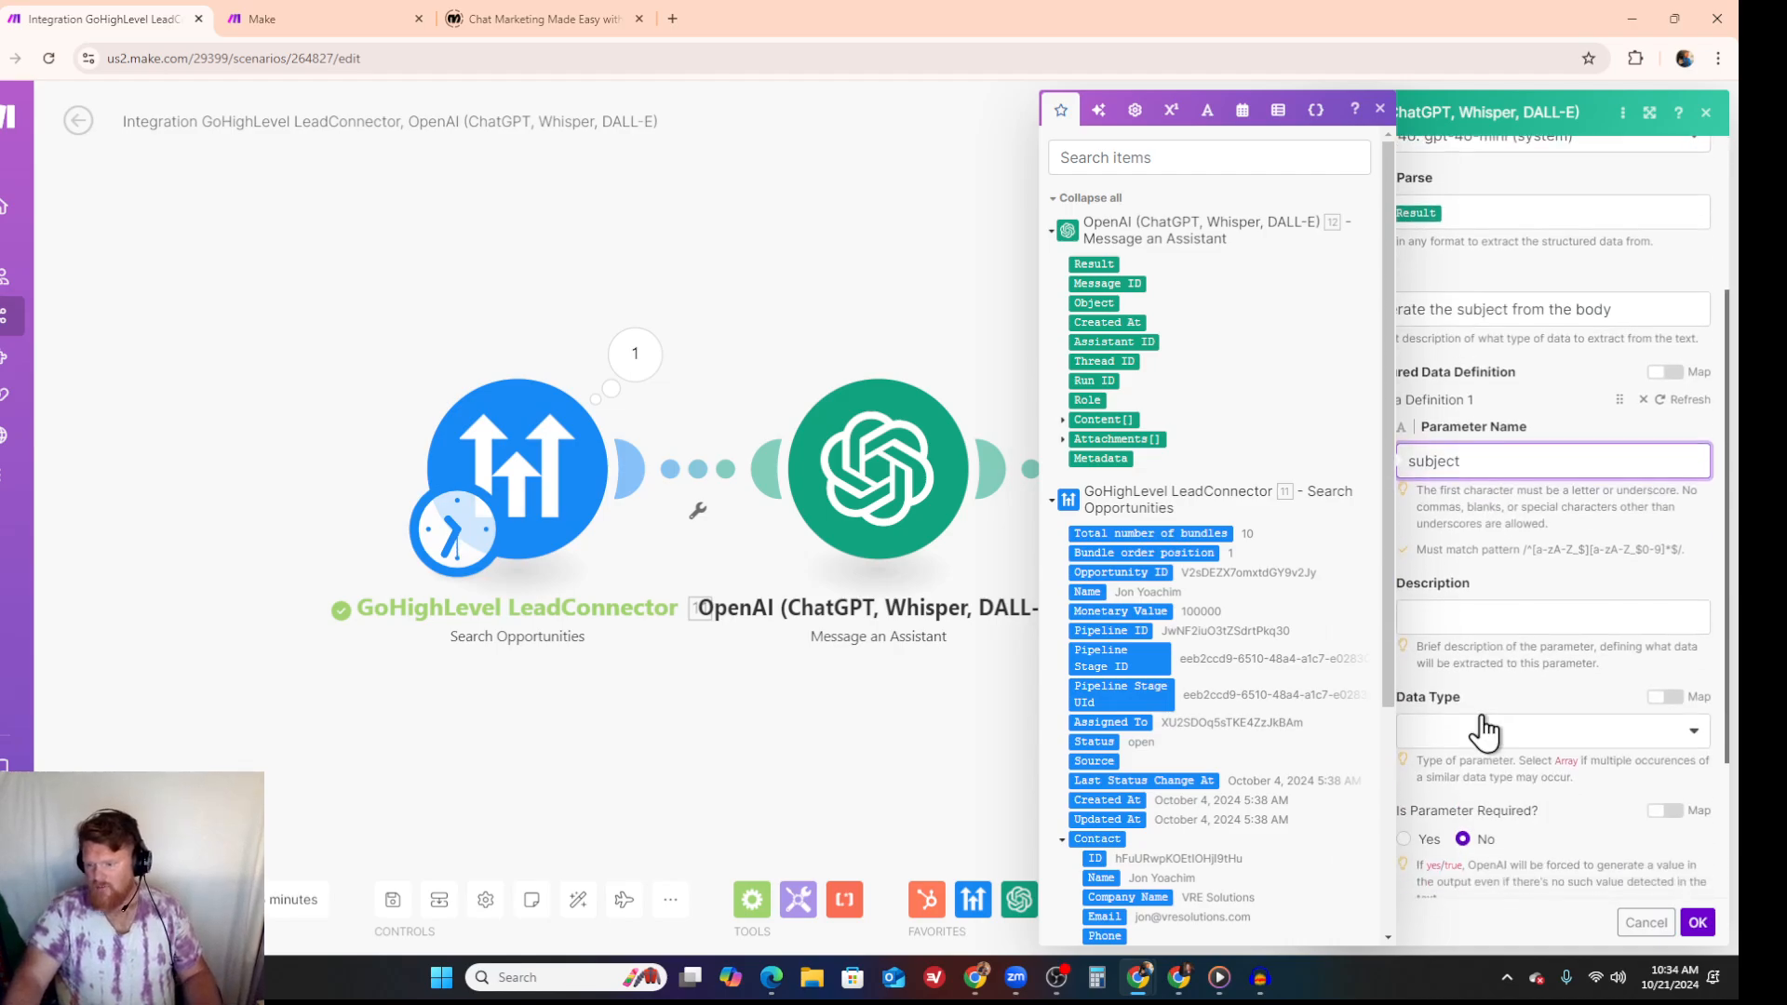
click(1480, 616)
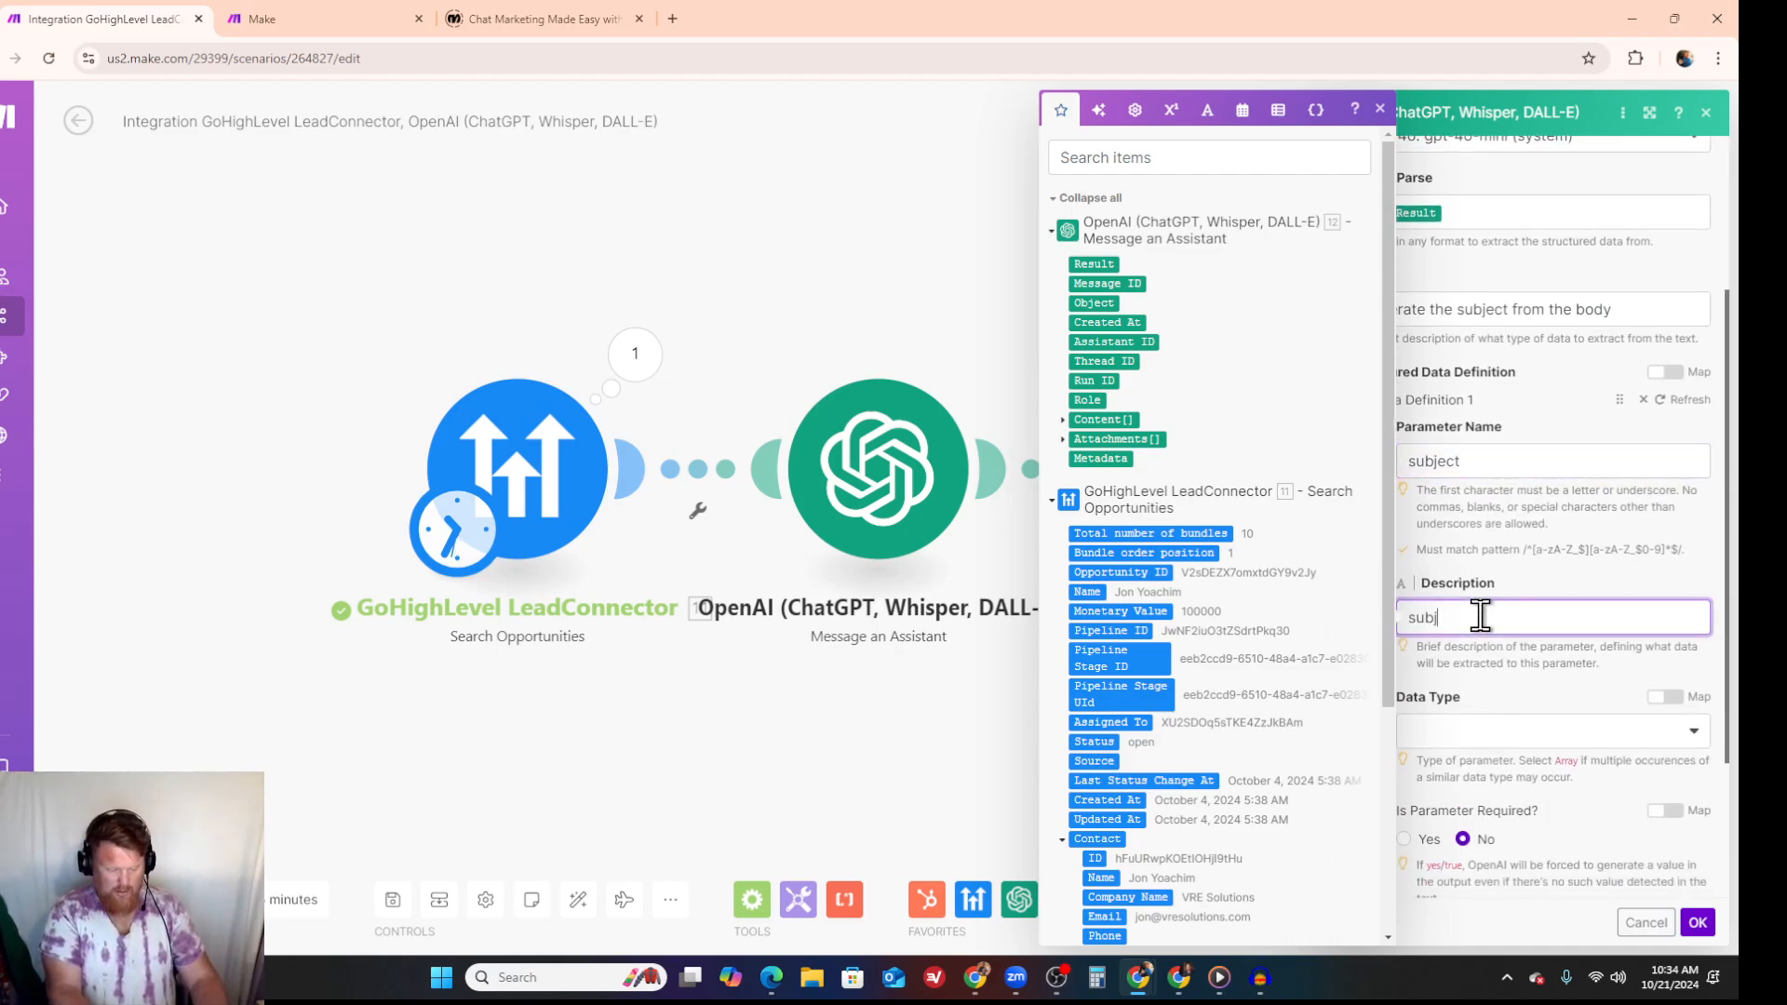
text(subject)
click(1576, 730)
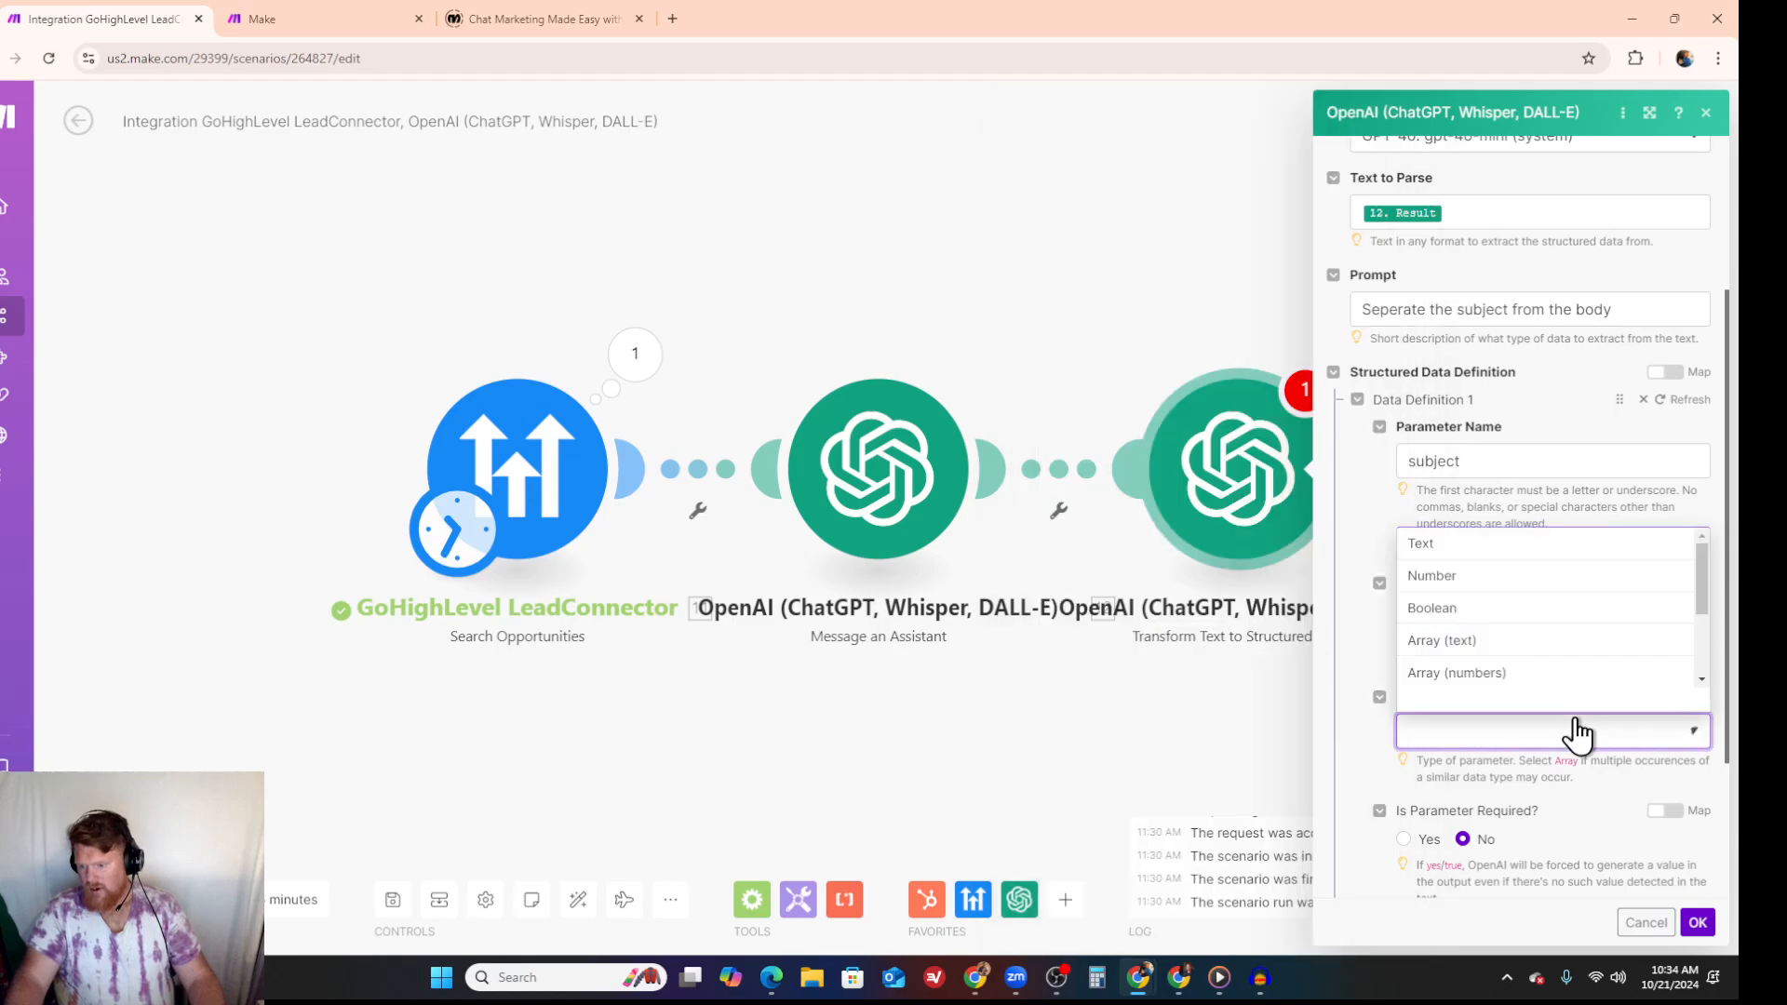
click(1507, 551)
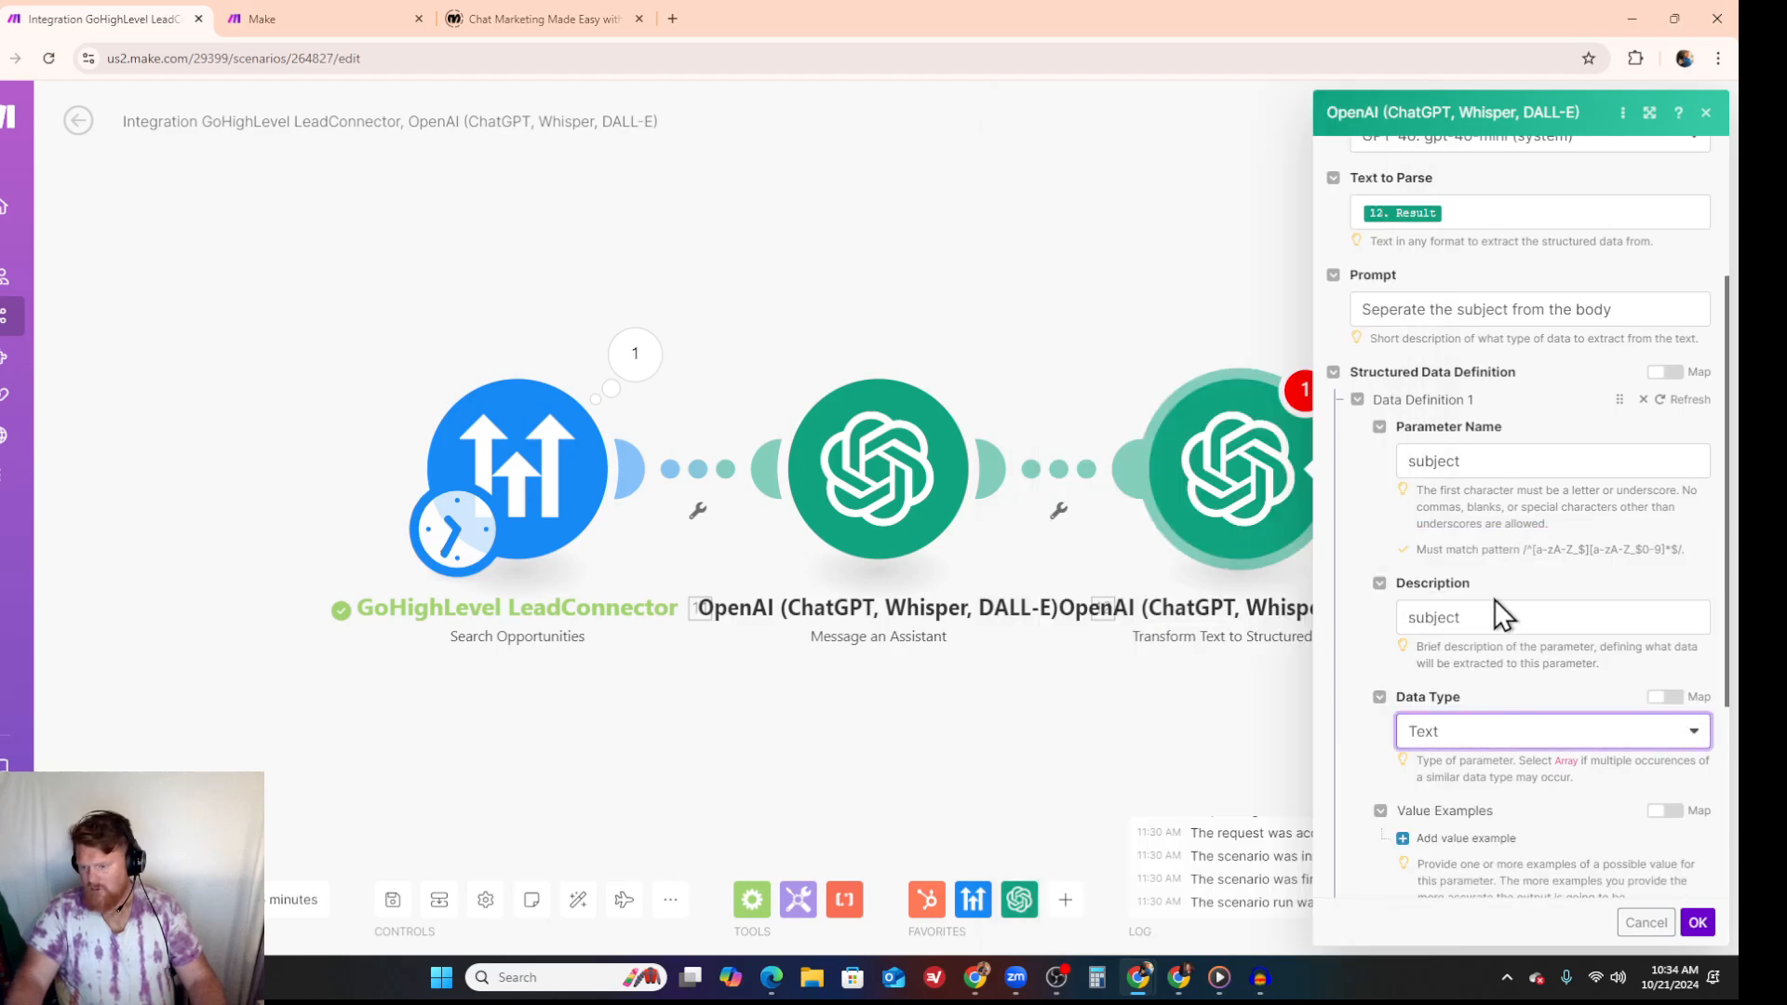
- Add a second data definition with parameter name "body", description "body" and data type Text
scroll(1493, 599, down, 3)
click(1358, 735)
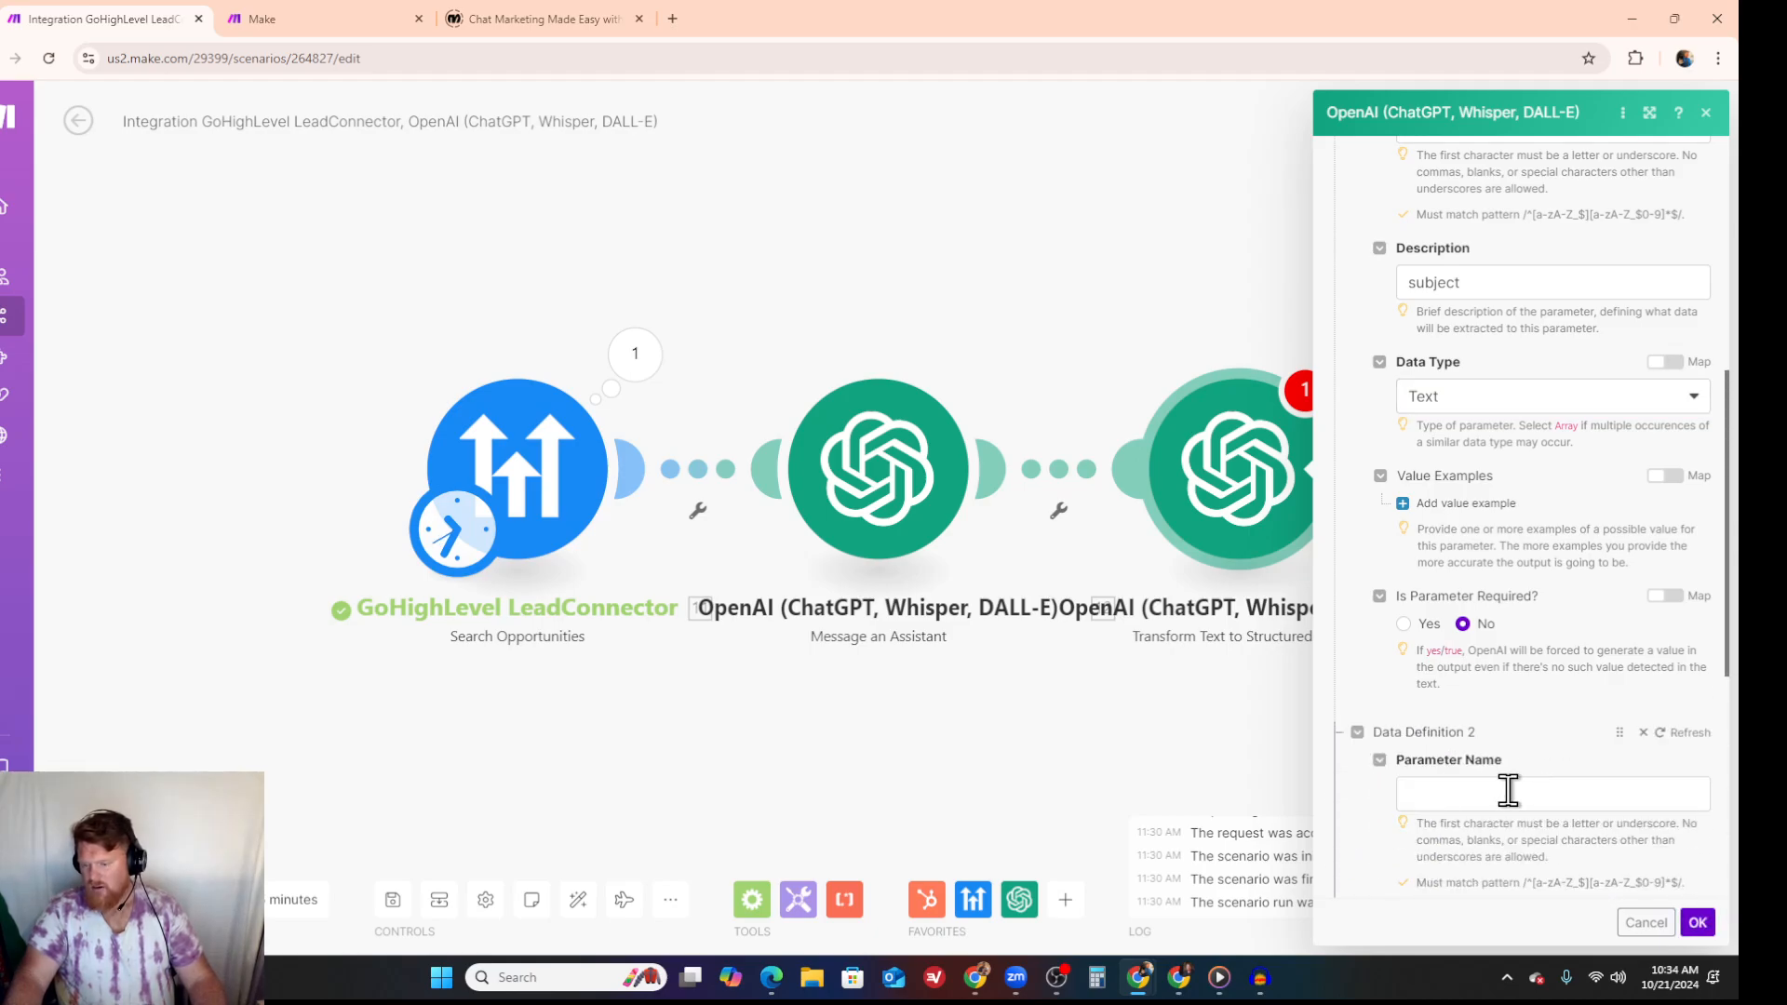
click(1509, 788)
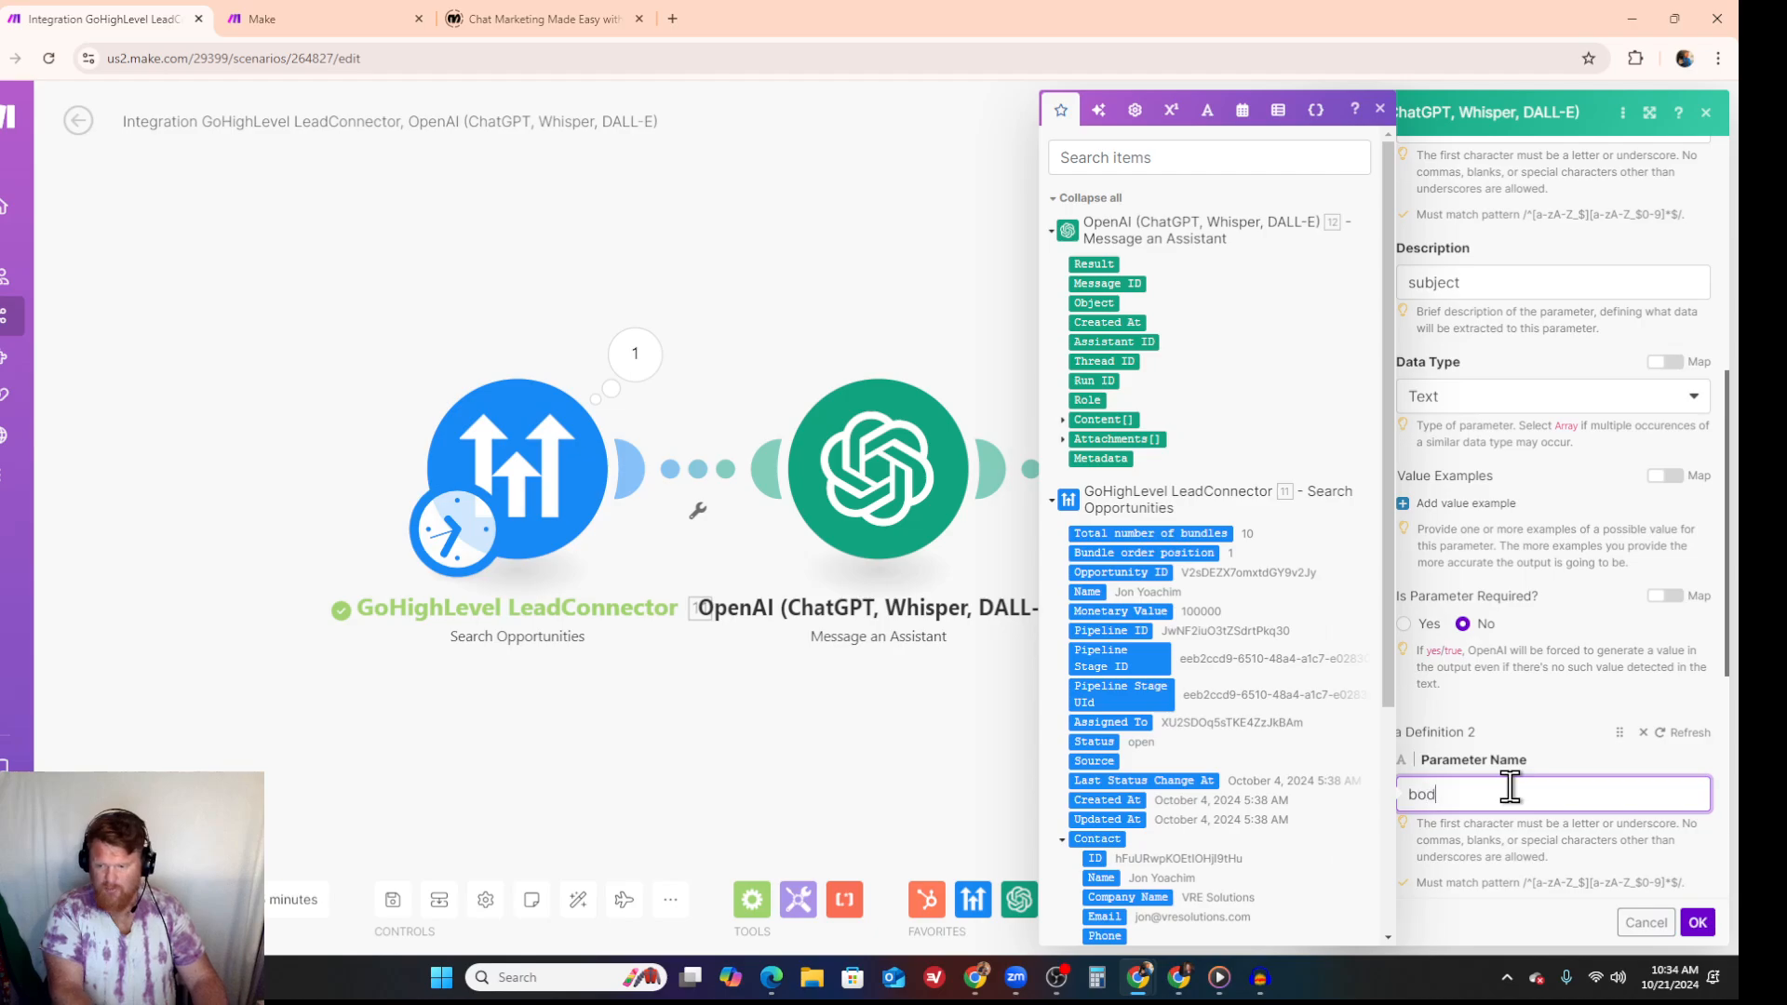
text(body)
scroll(1489, 744, down, 3)
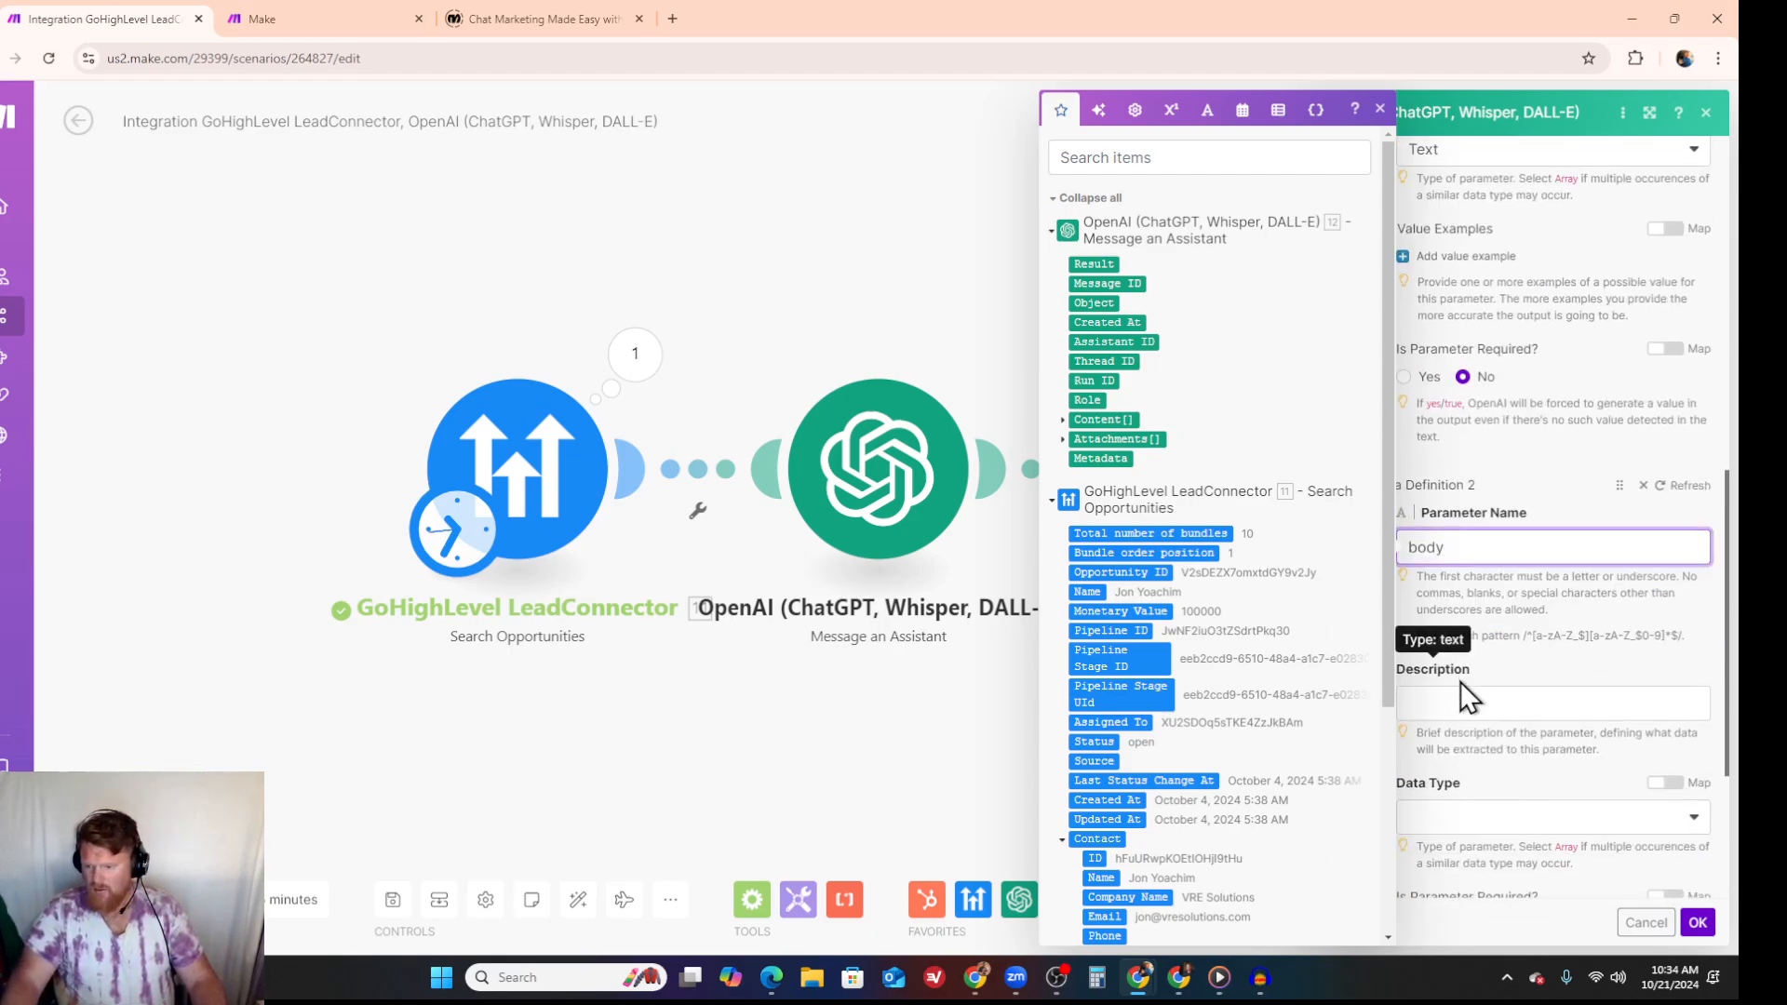
click(1461, 693)
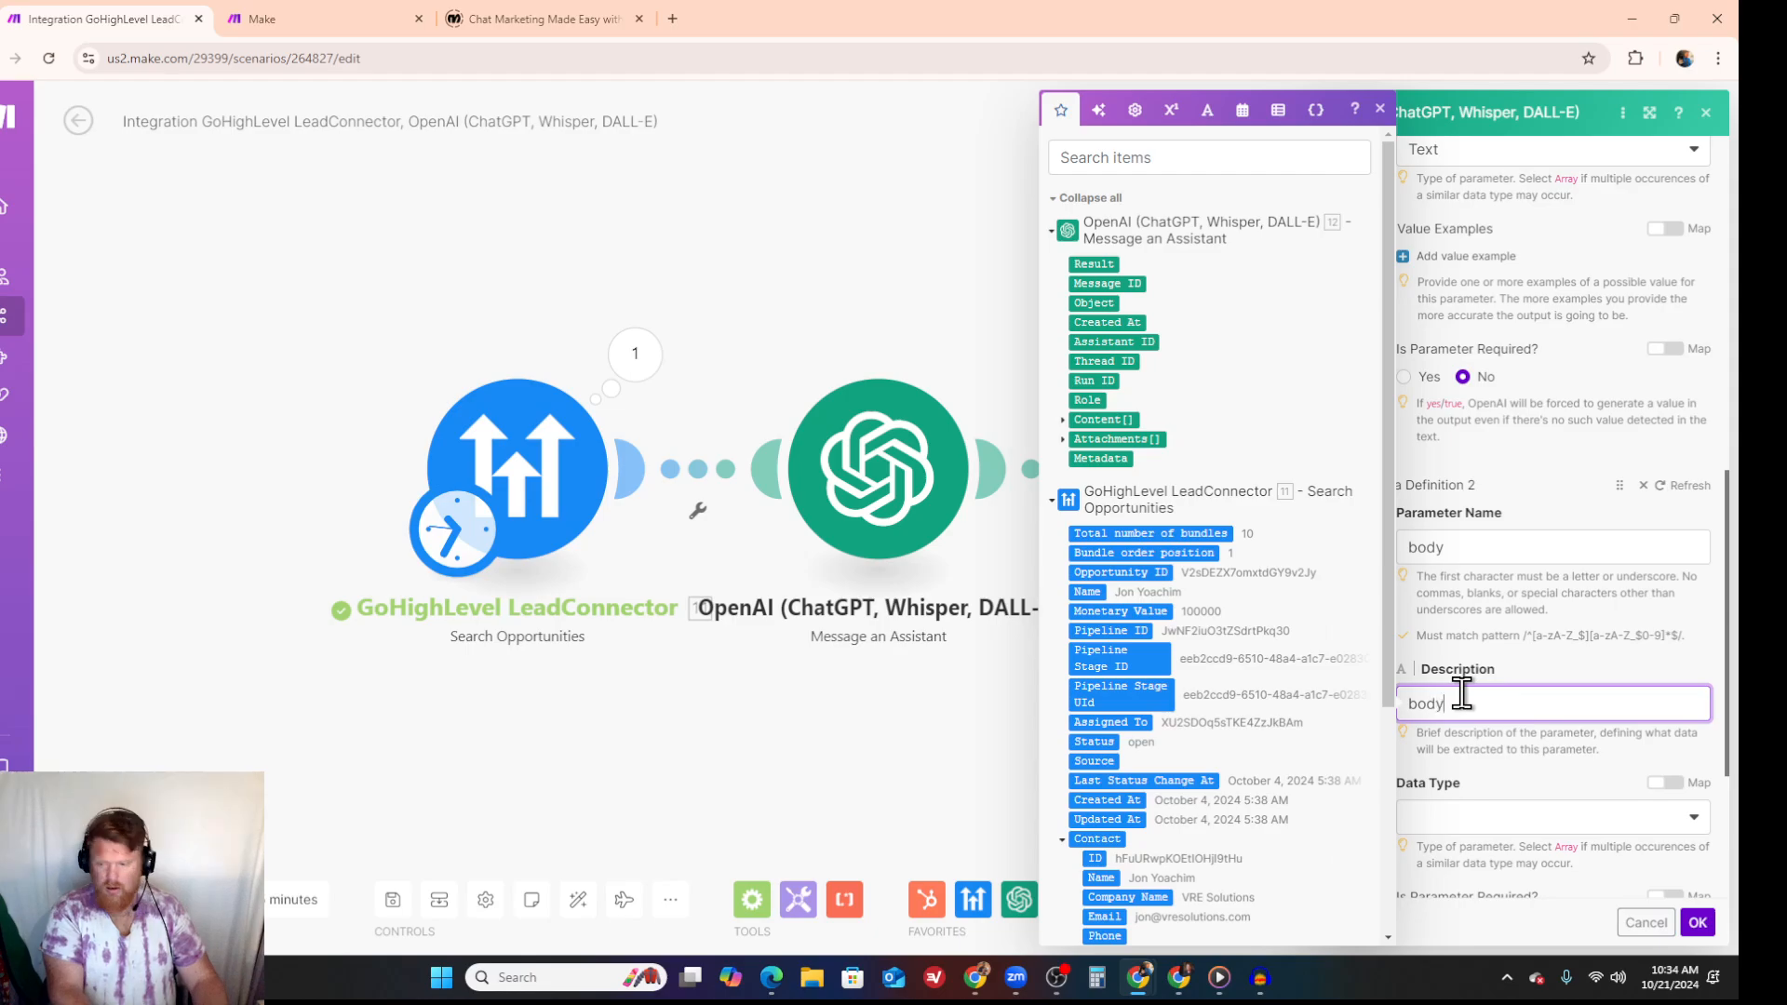
text(body)
click(1536, 816)
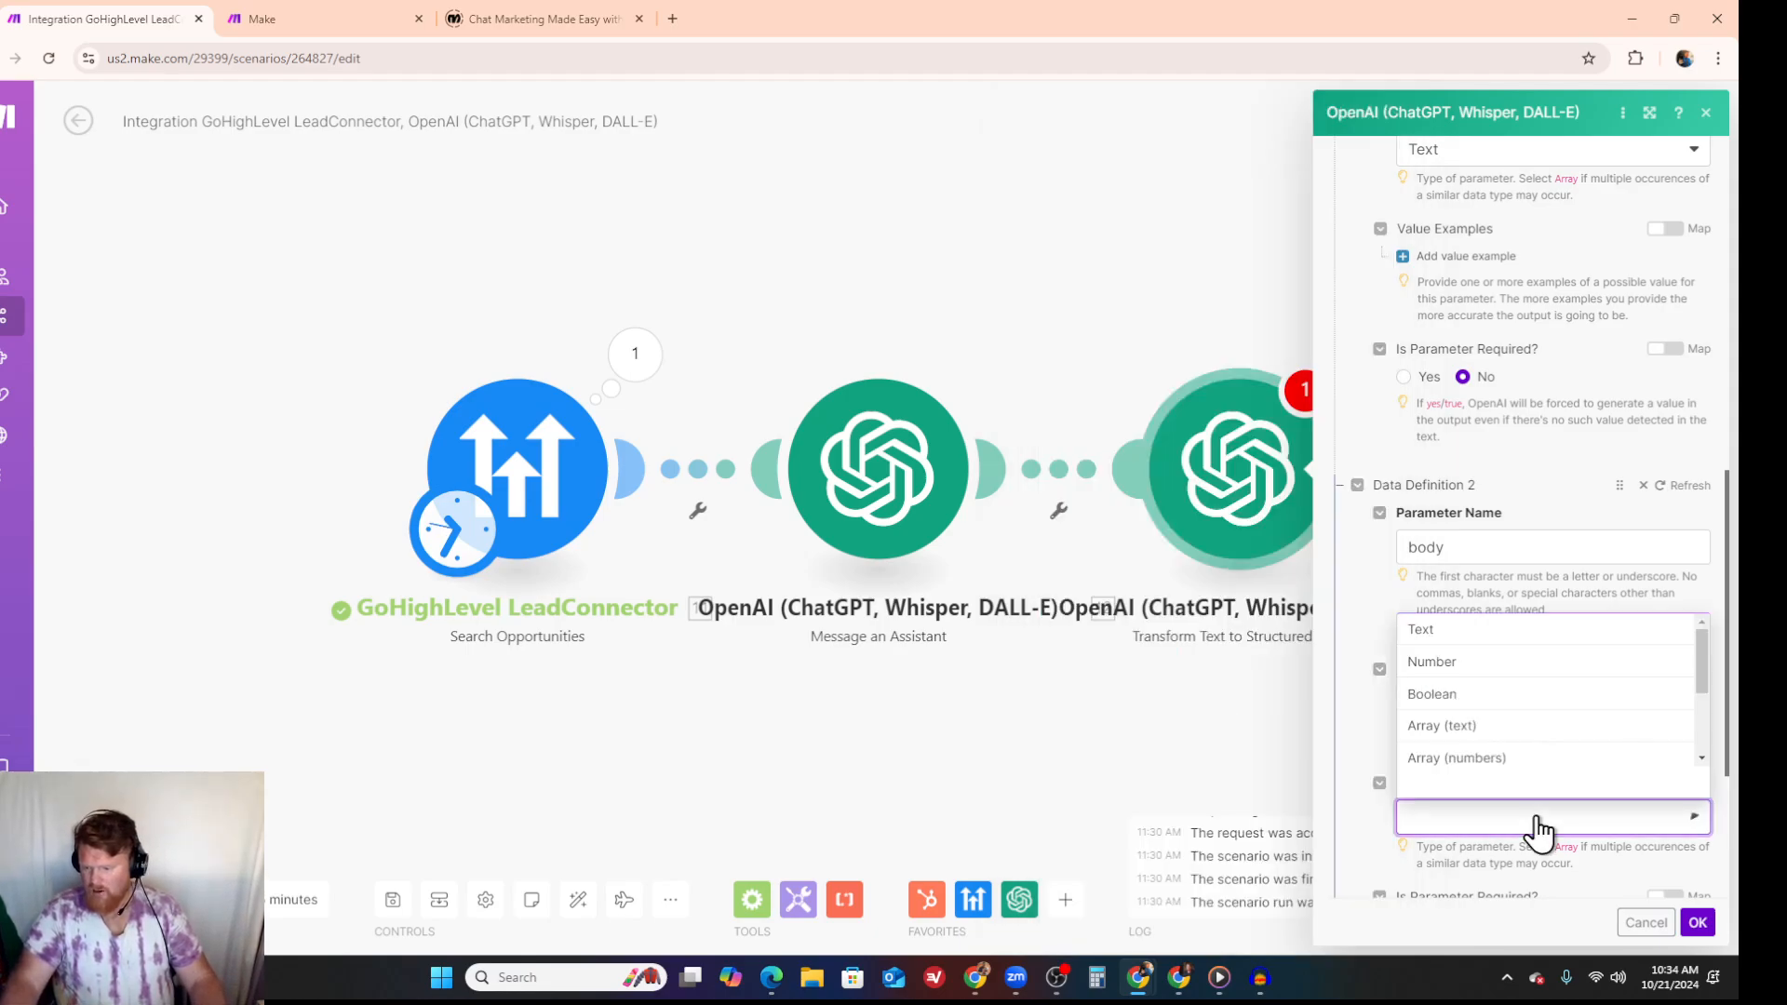
click(1445, 633)
scroll(1514, 621, down, 3)
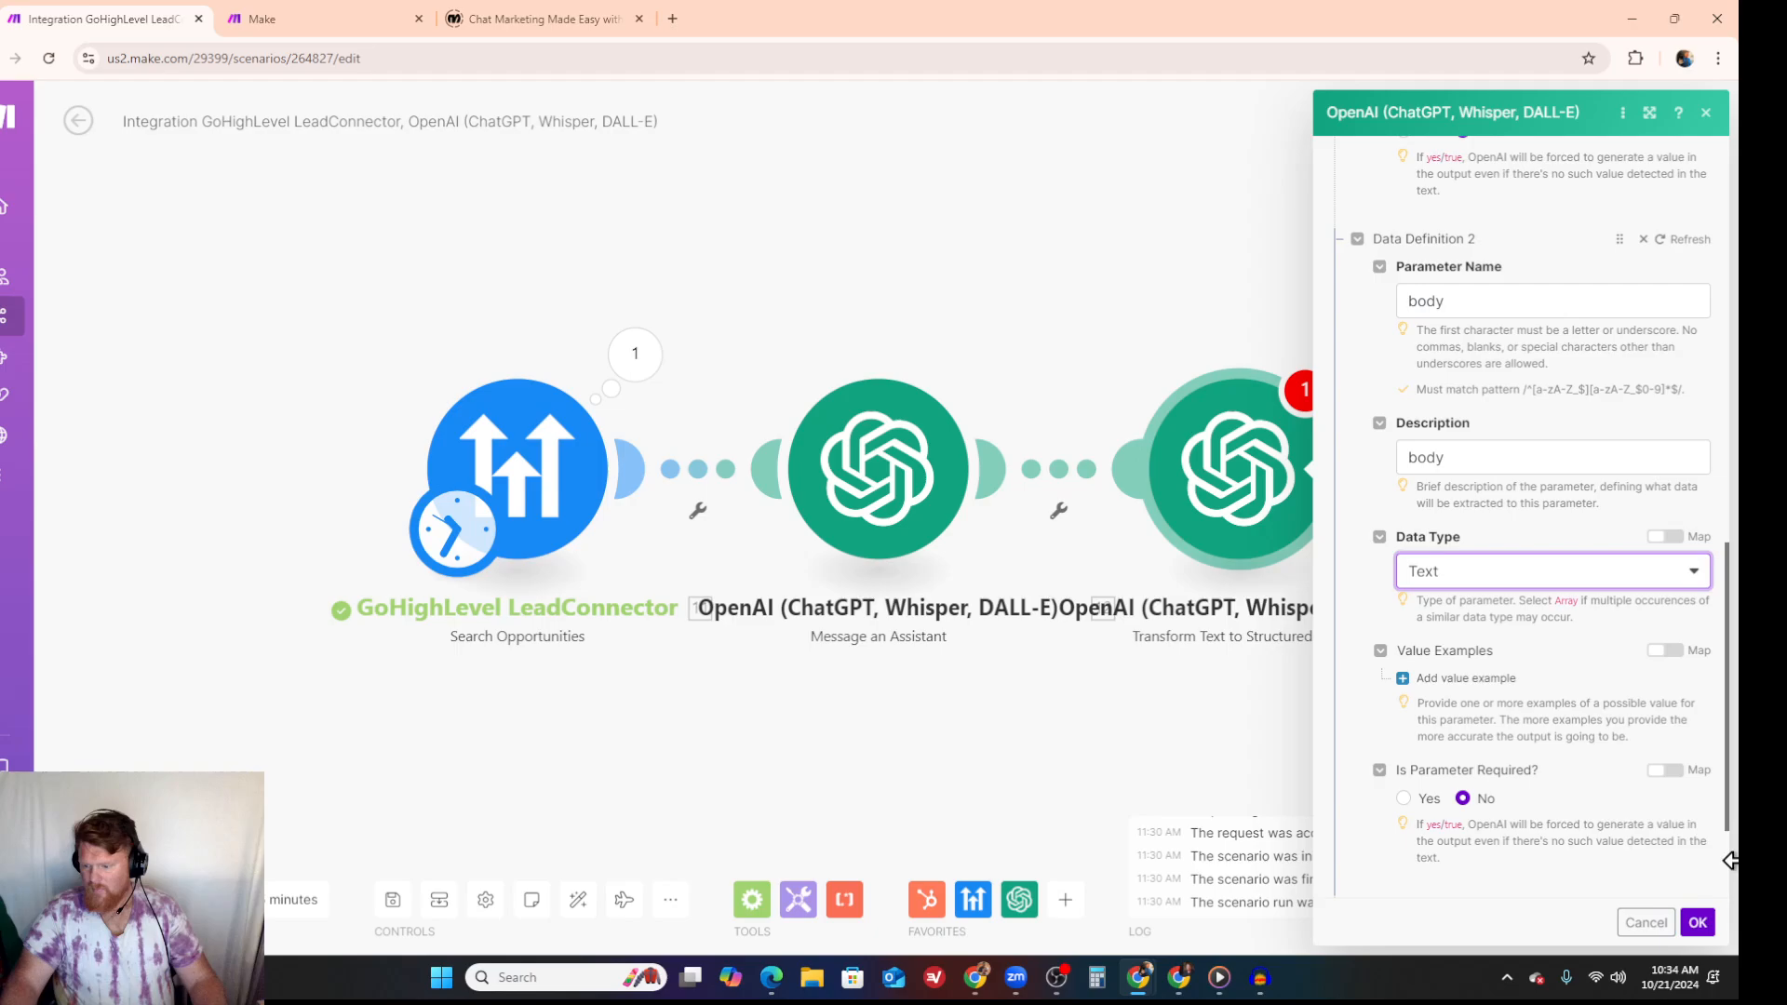
- Save the text-to-structured-data module's settings and add an OpenAI Message an Assistant module after it
click(1695, 922)
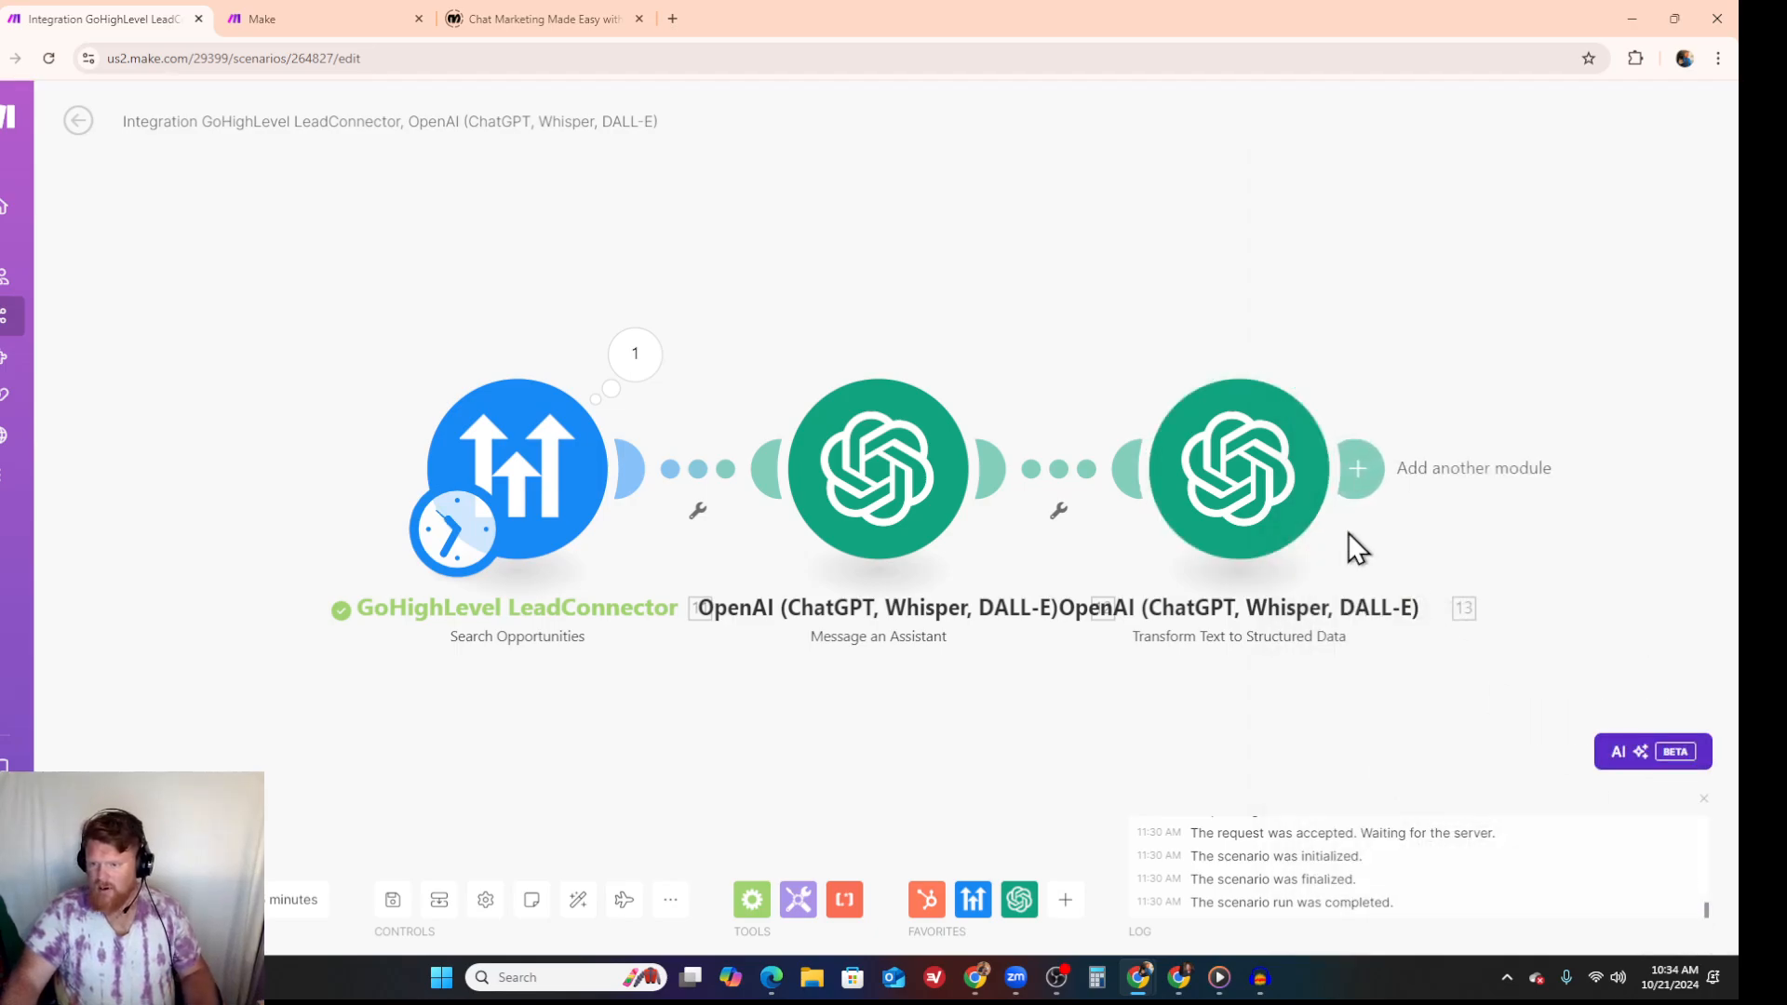
click(1354, 477)
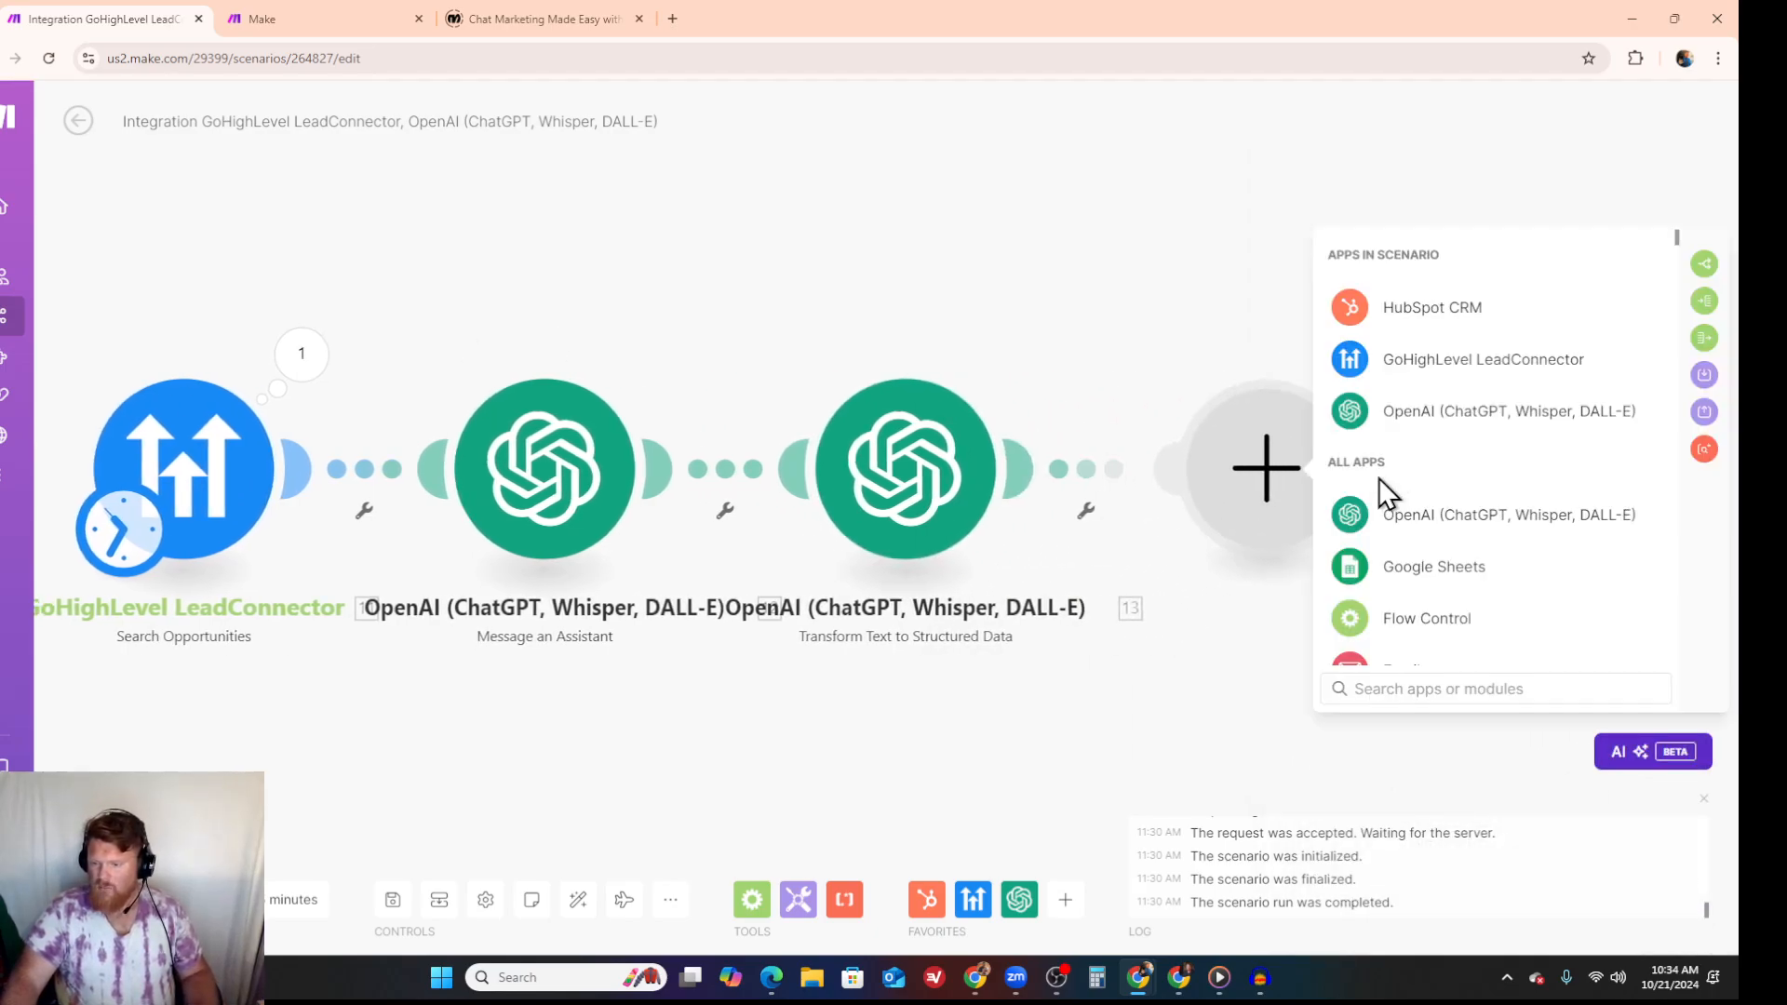
click(1395, 418)
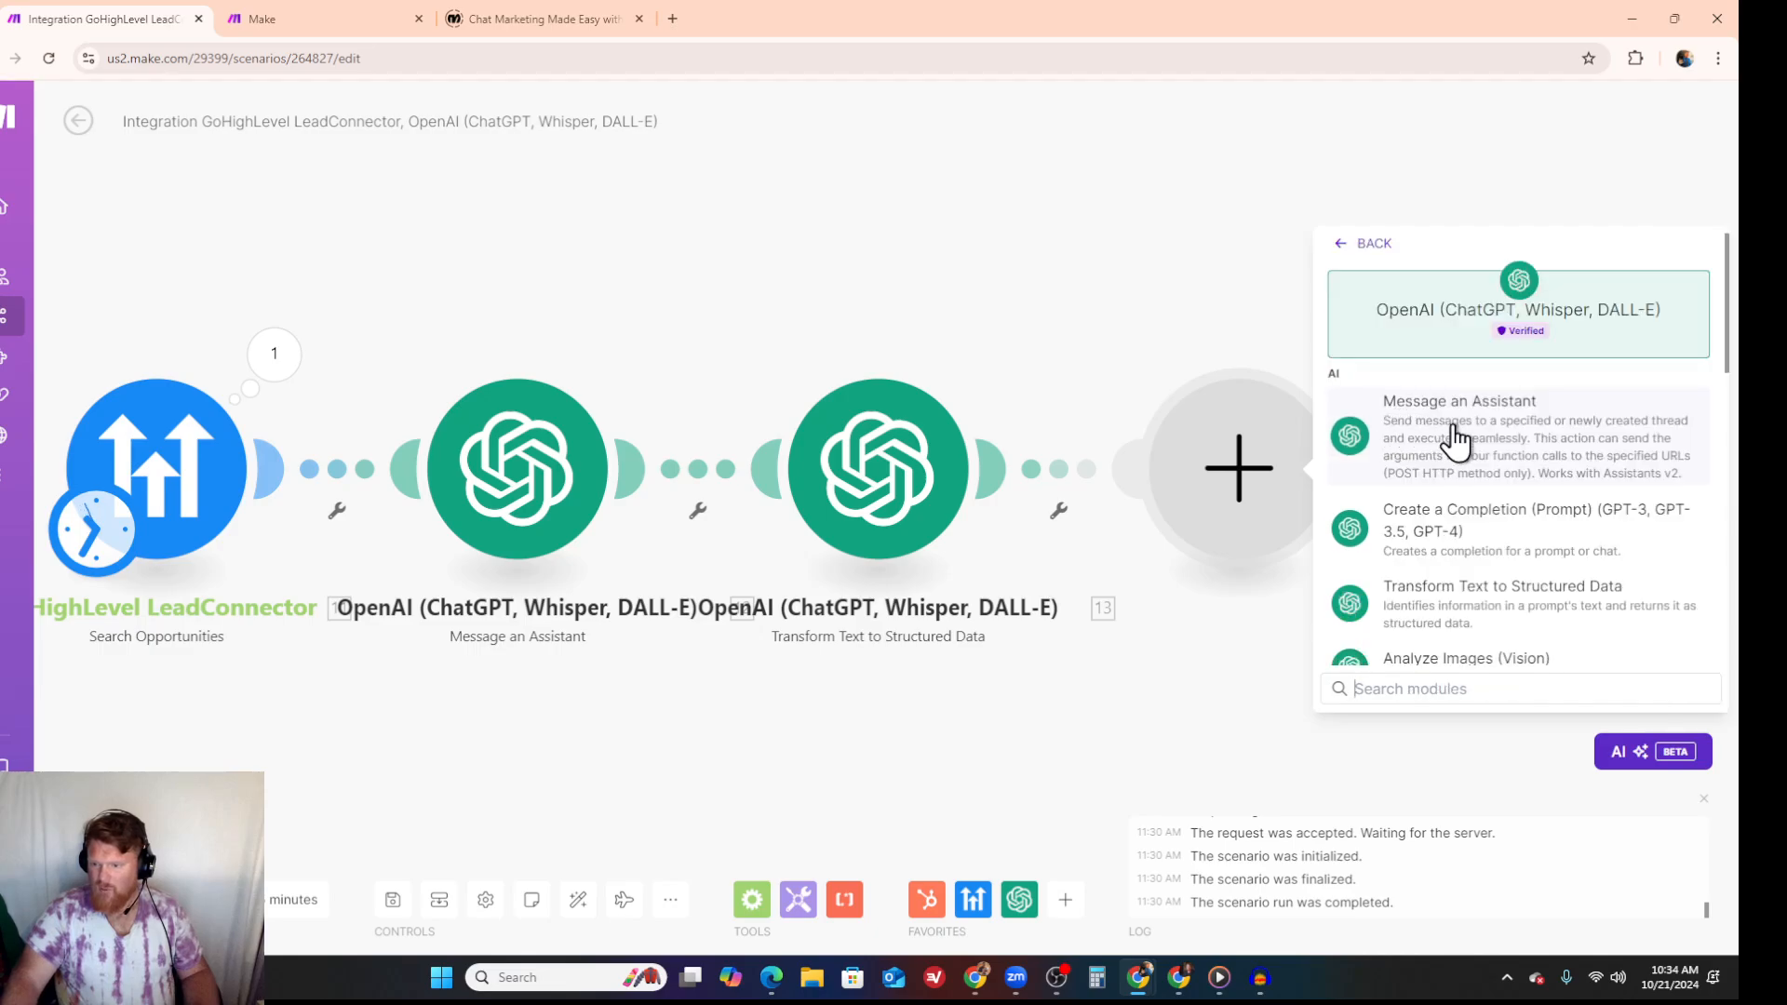
click(1450, 436)
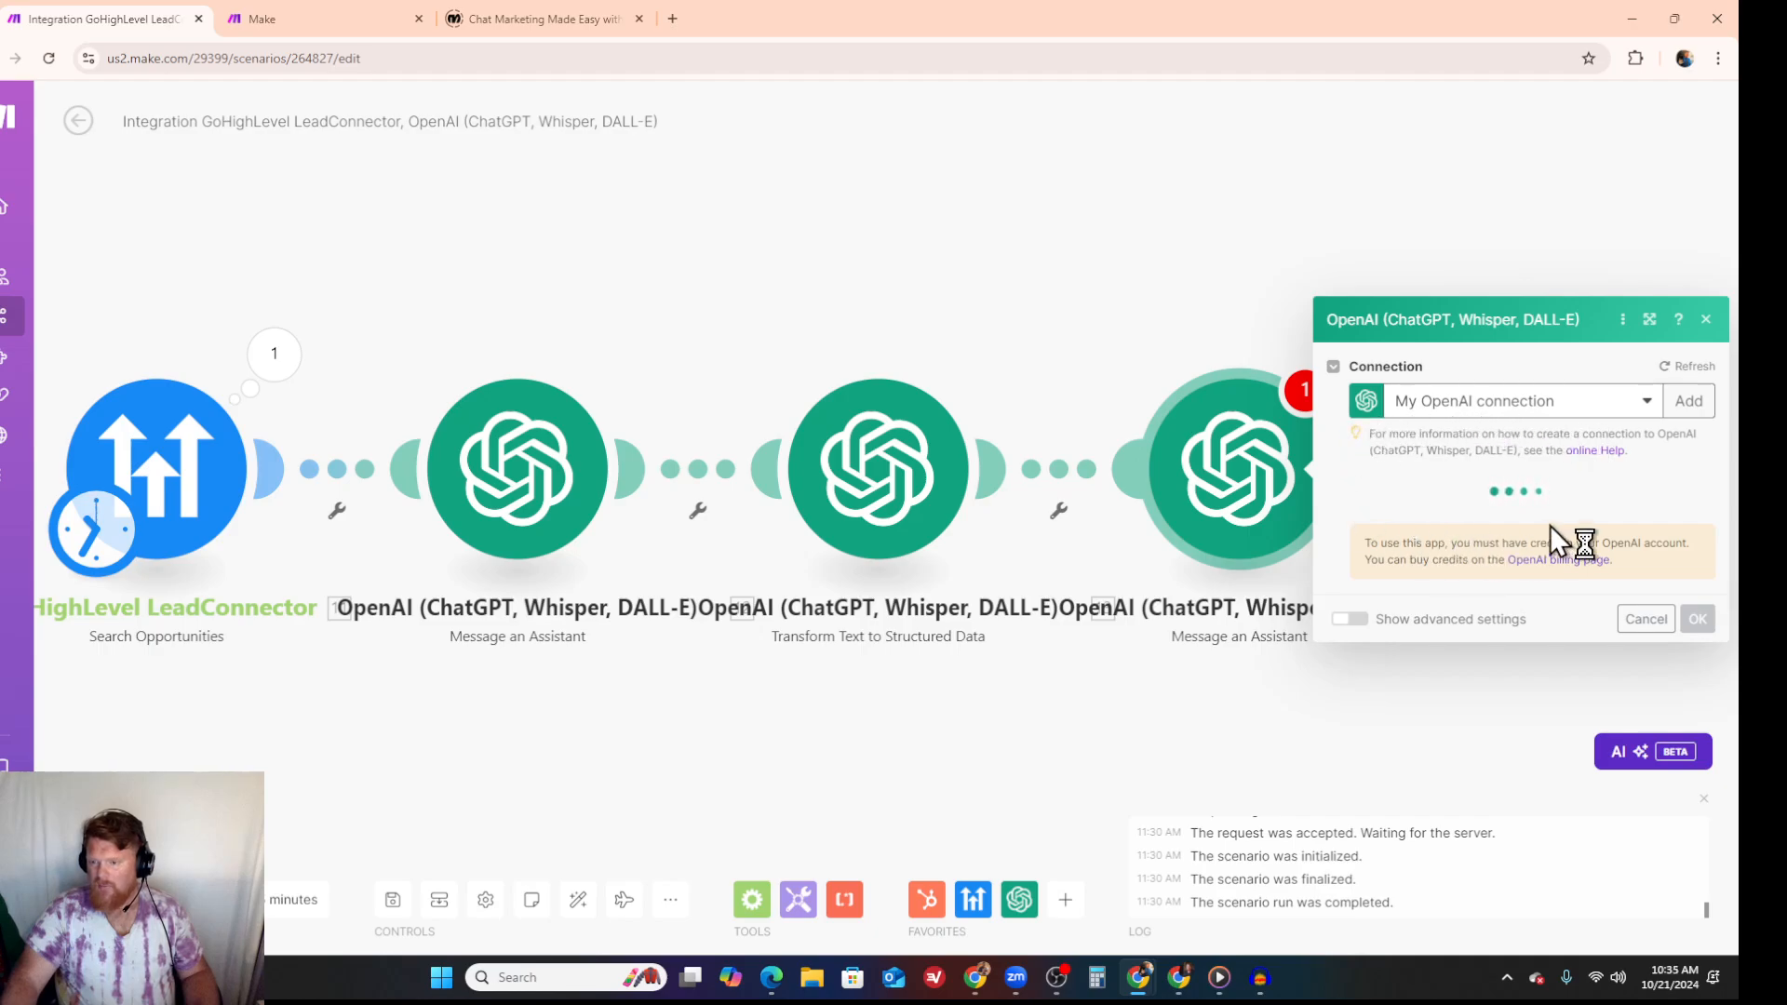
- Select the personal Voice (gpt-4o) assistant, map the extracted body as its message, and save the module
click(1546, 391)
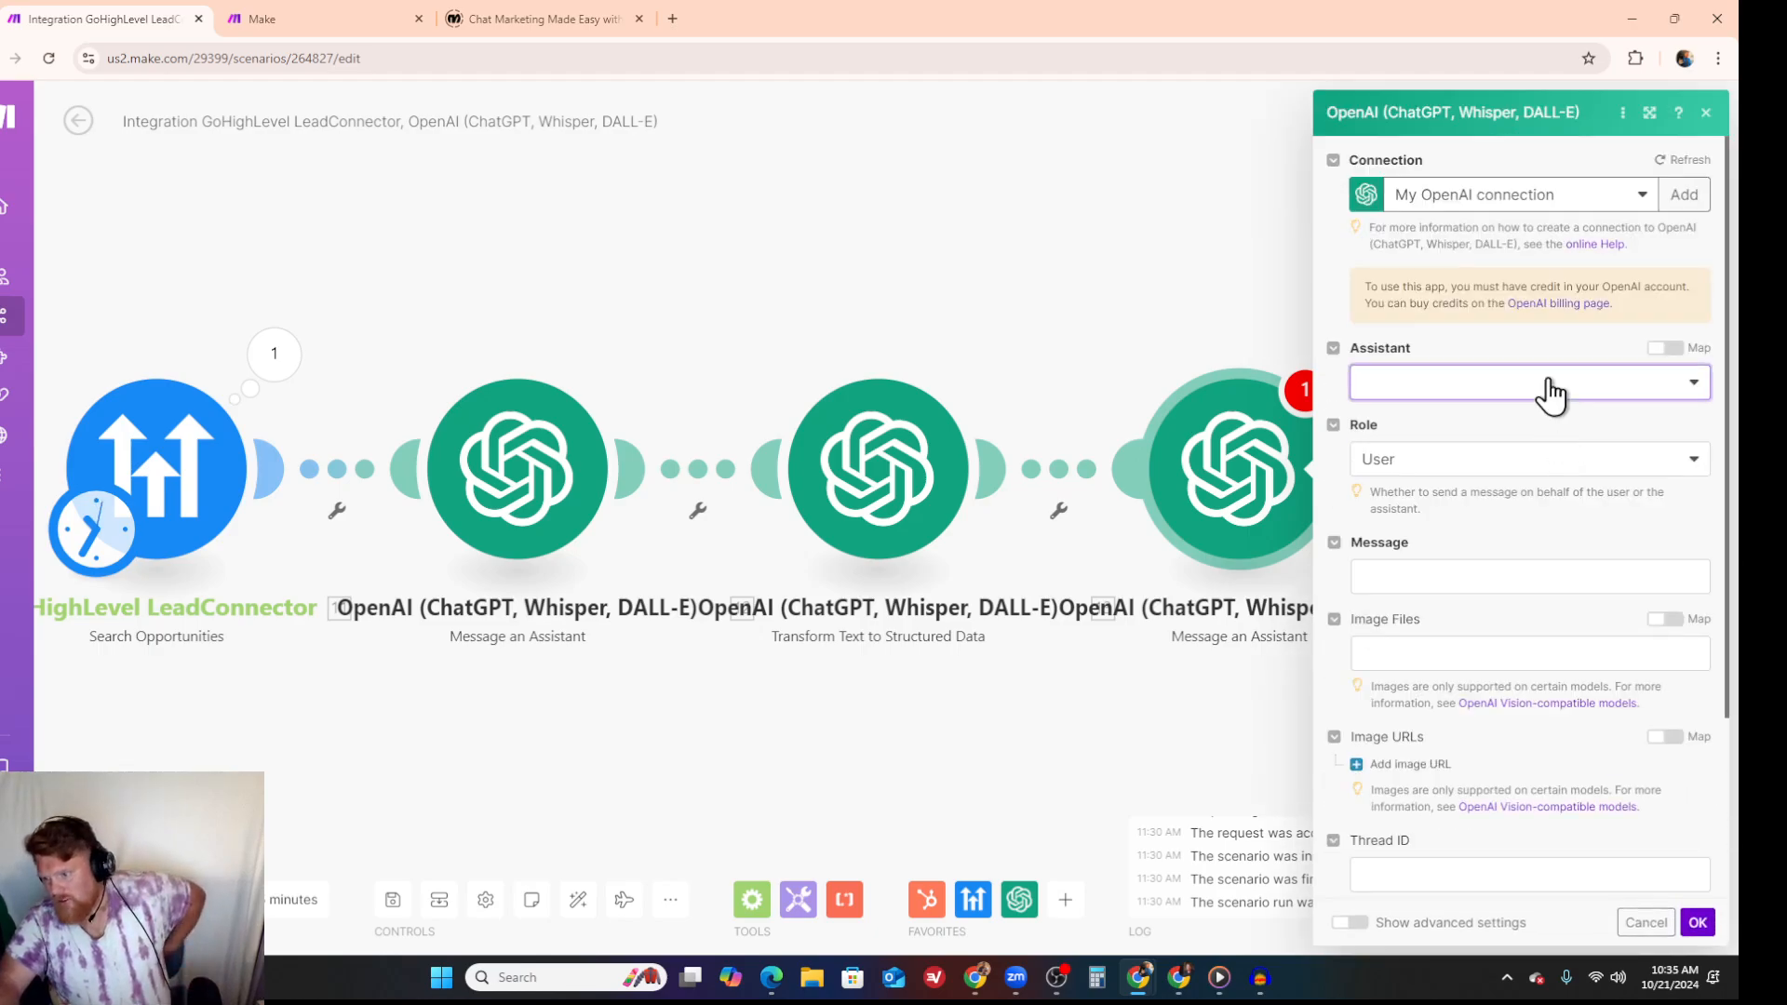
click(1444, 553)
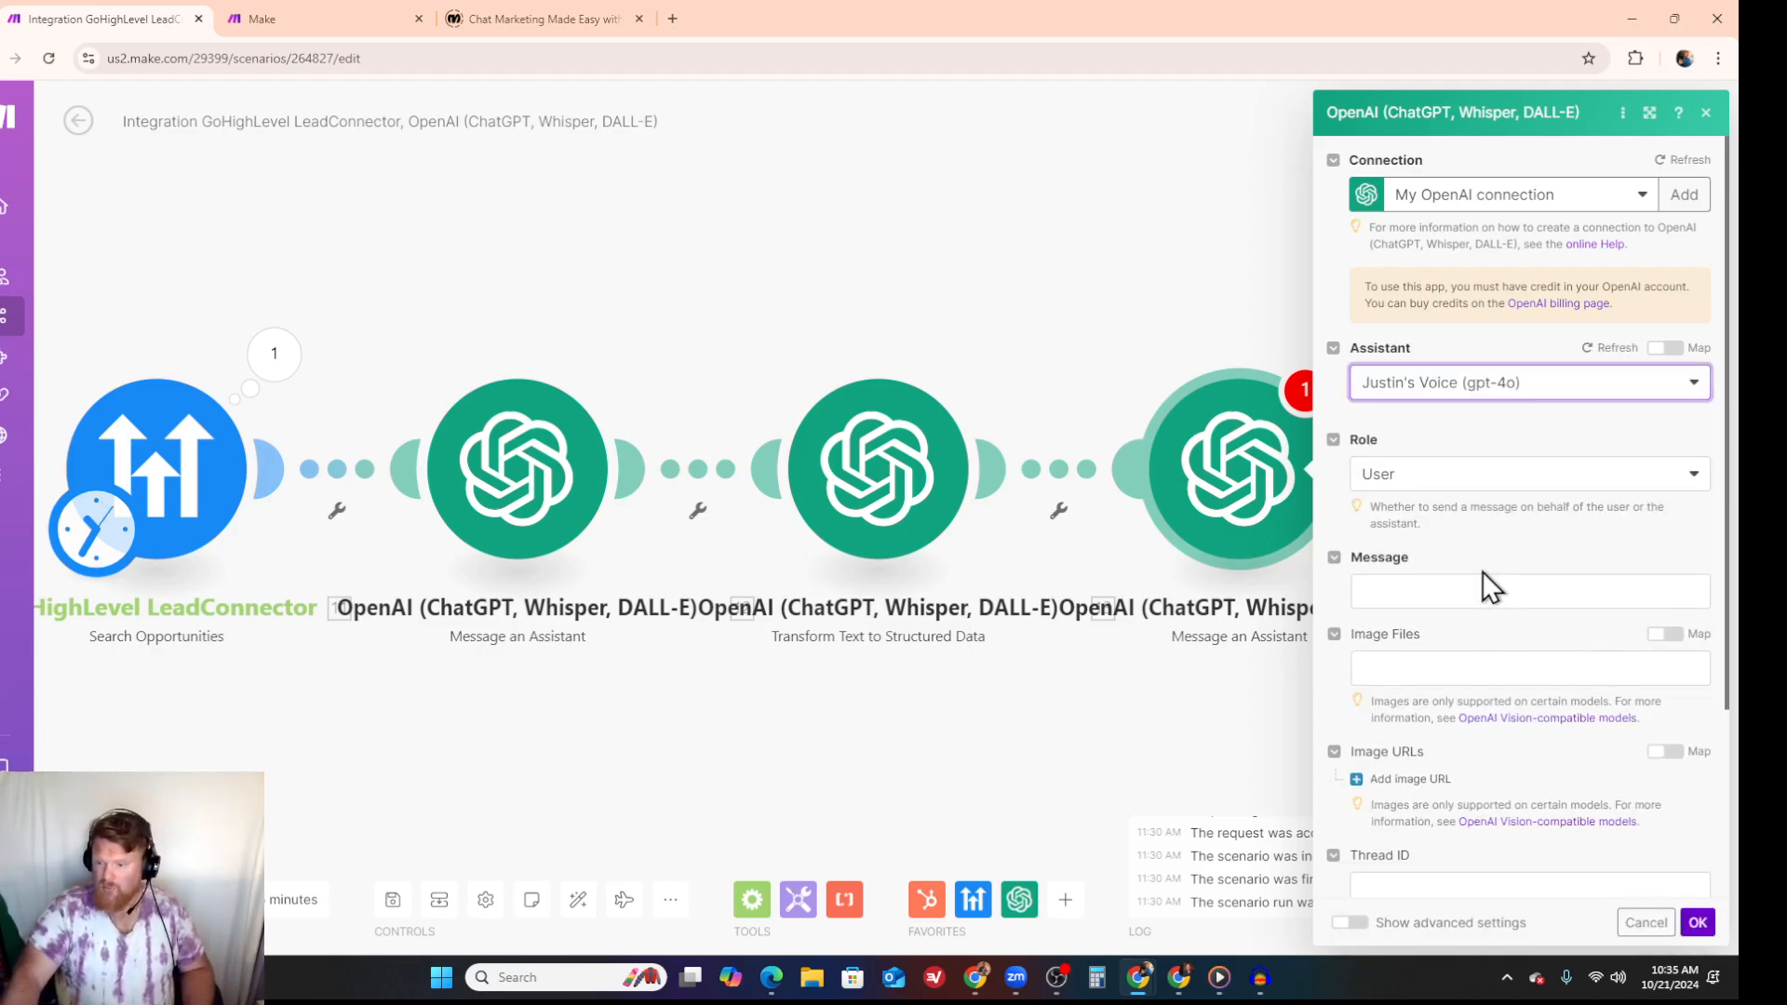
click(1434, 582)
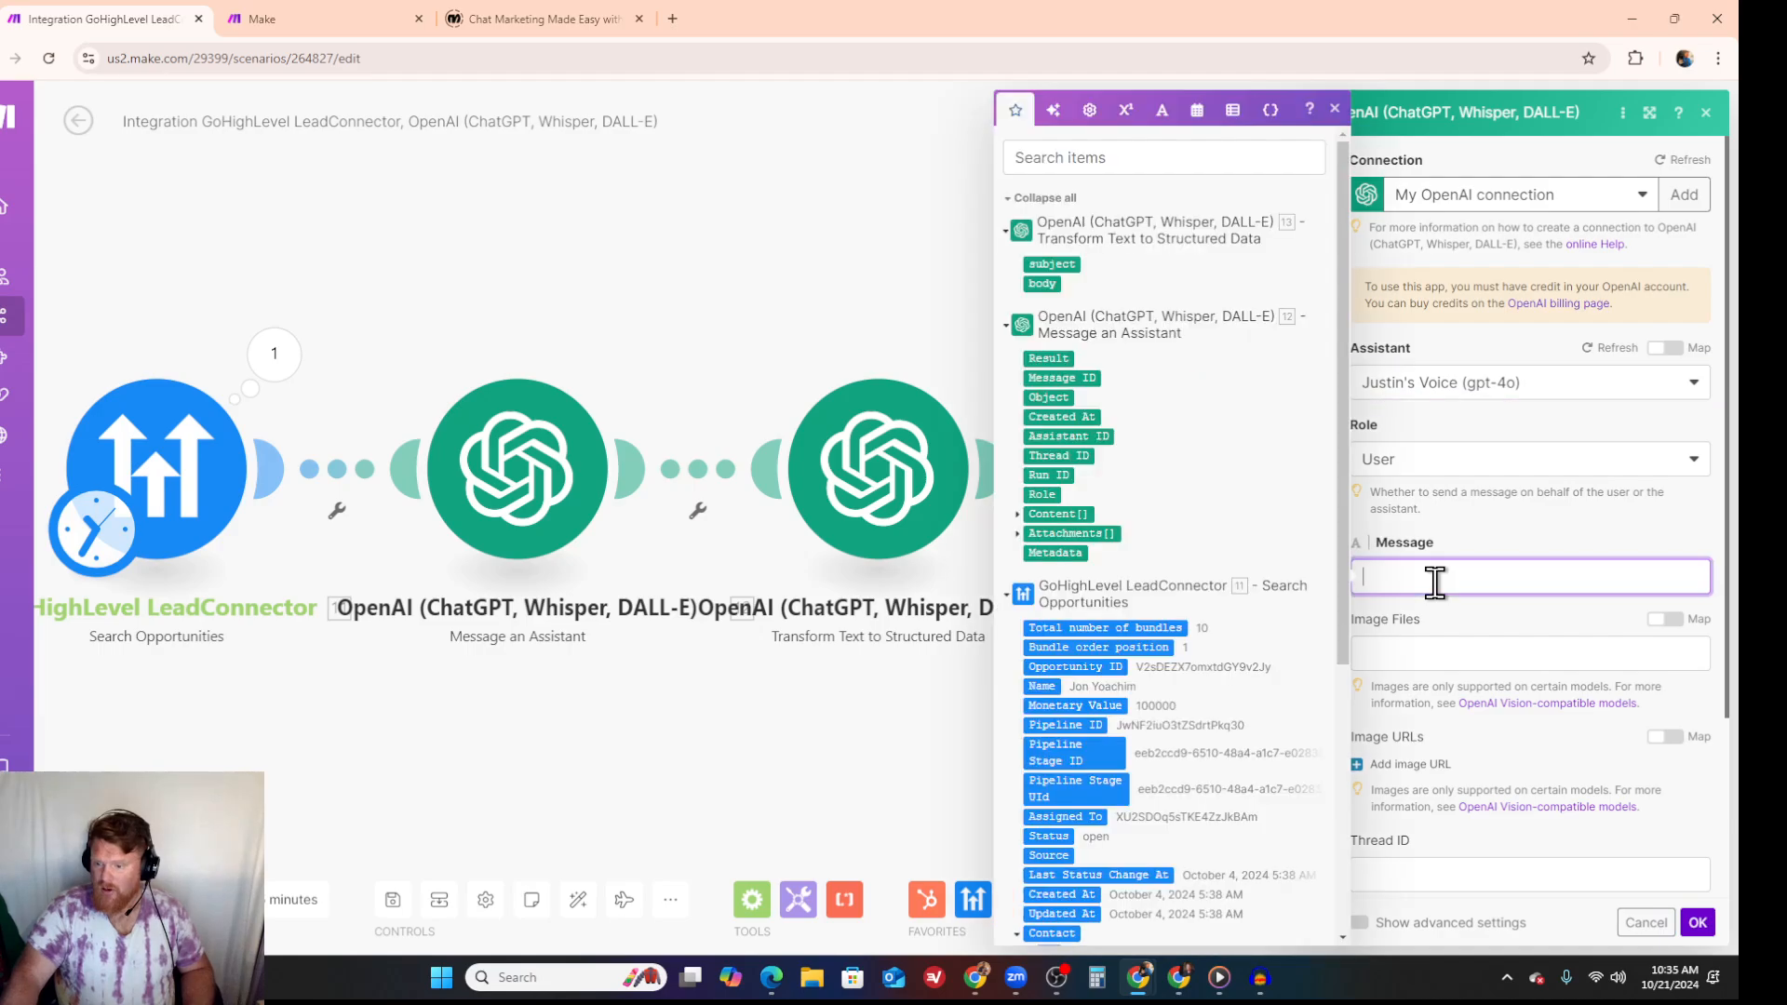
click(1044, 283)
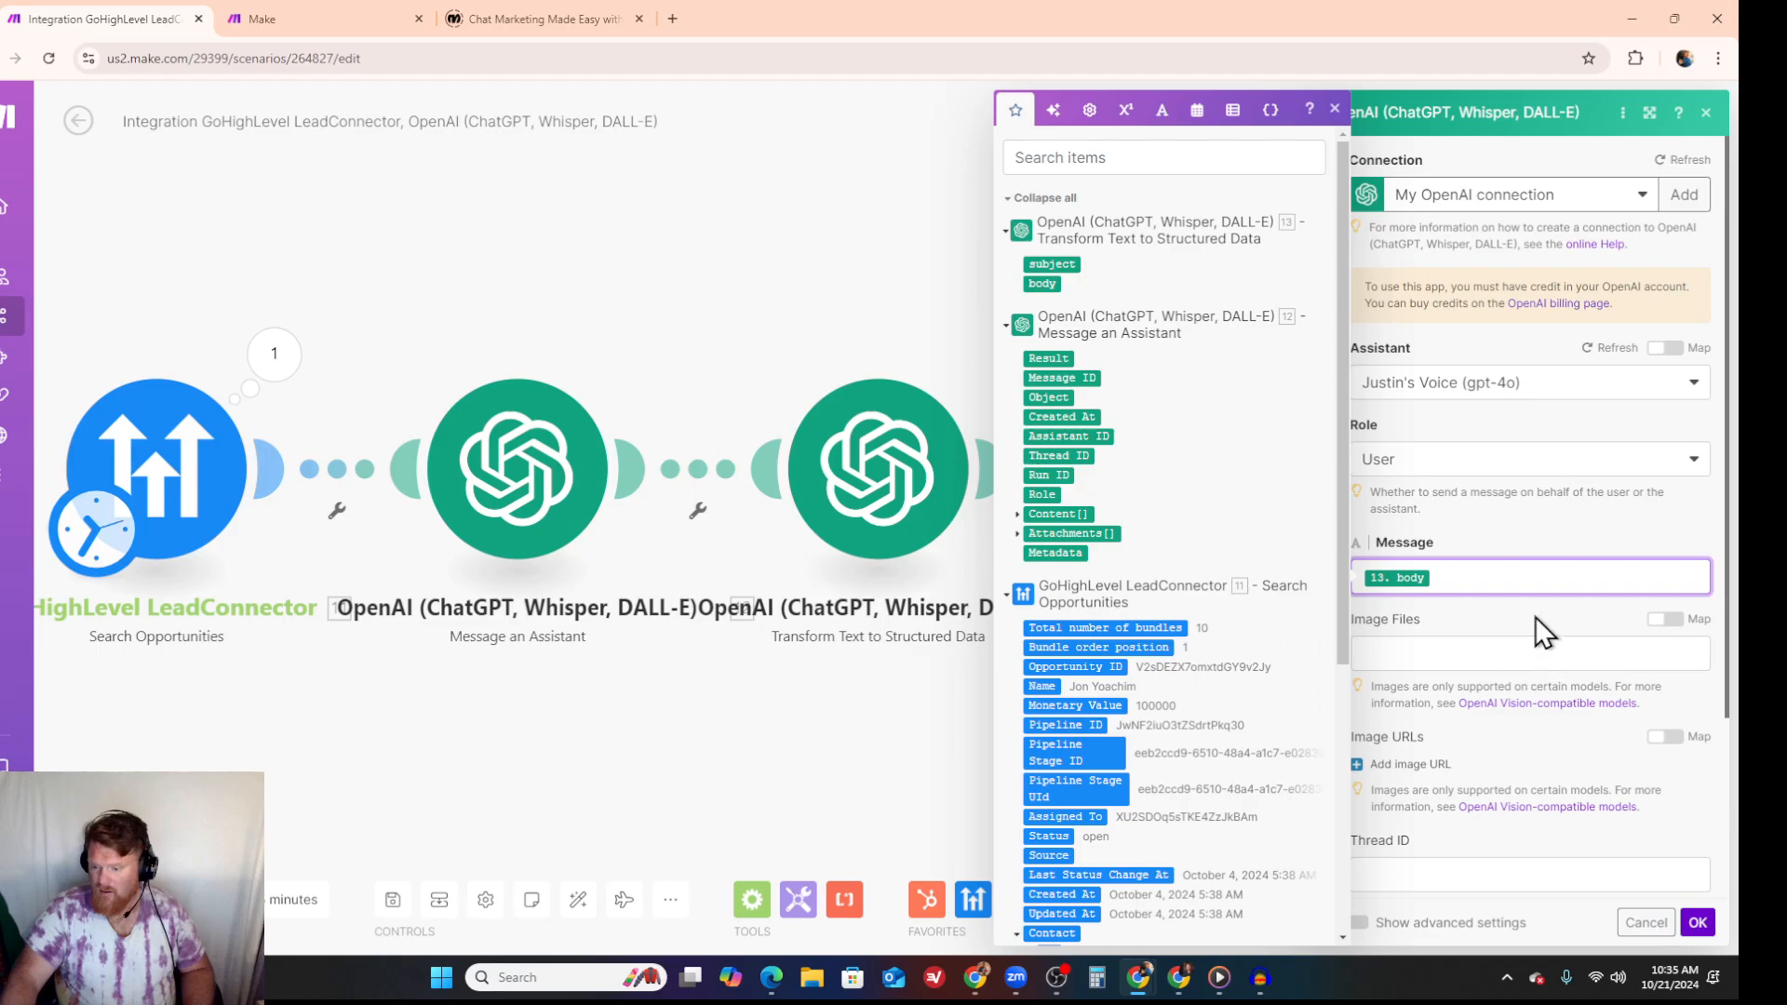
click(1697, 922)
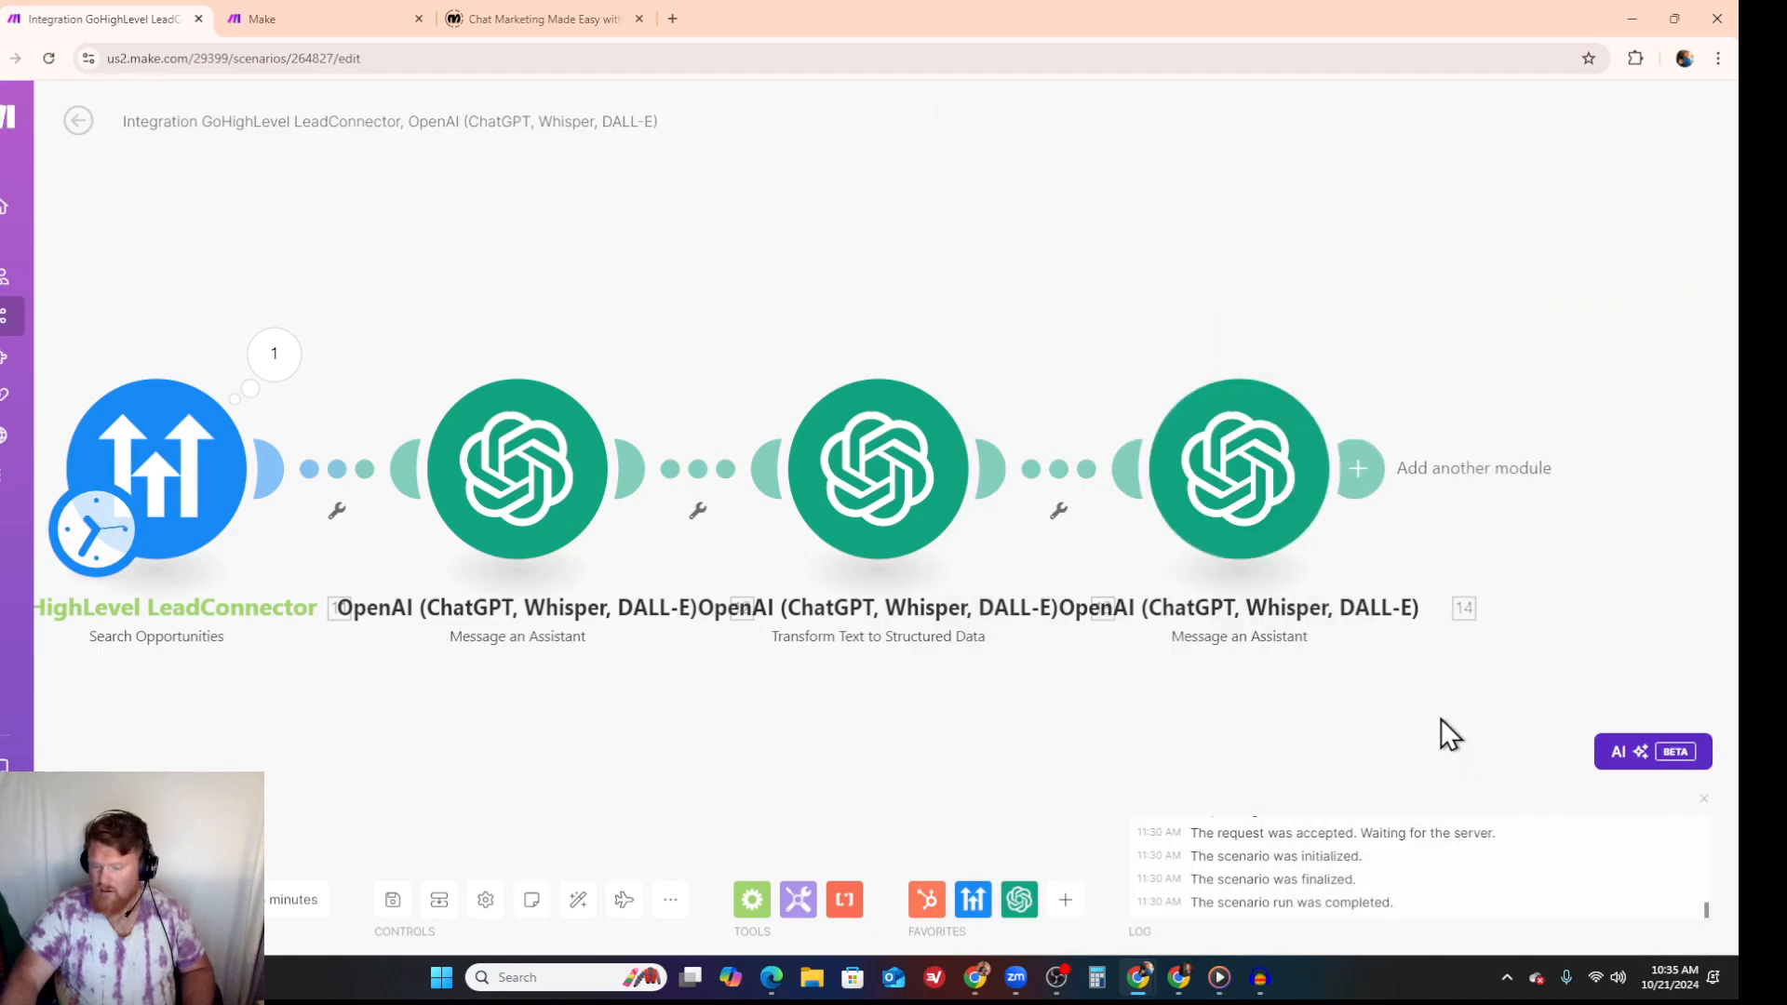
- Add an Email module with the Send an Email action at the end of the scenario
click(1368, 462)
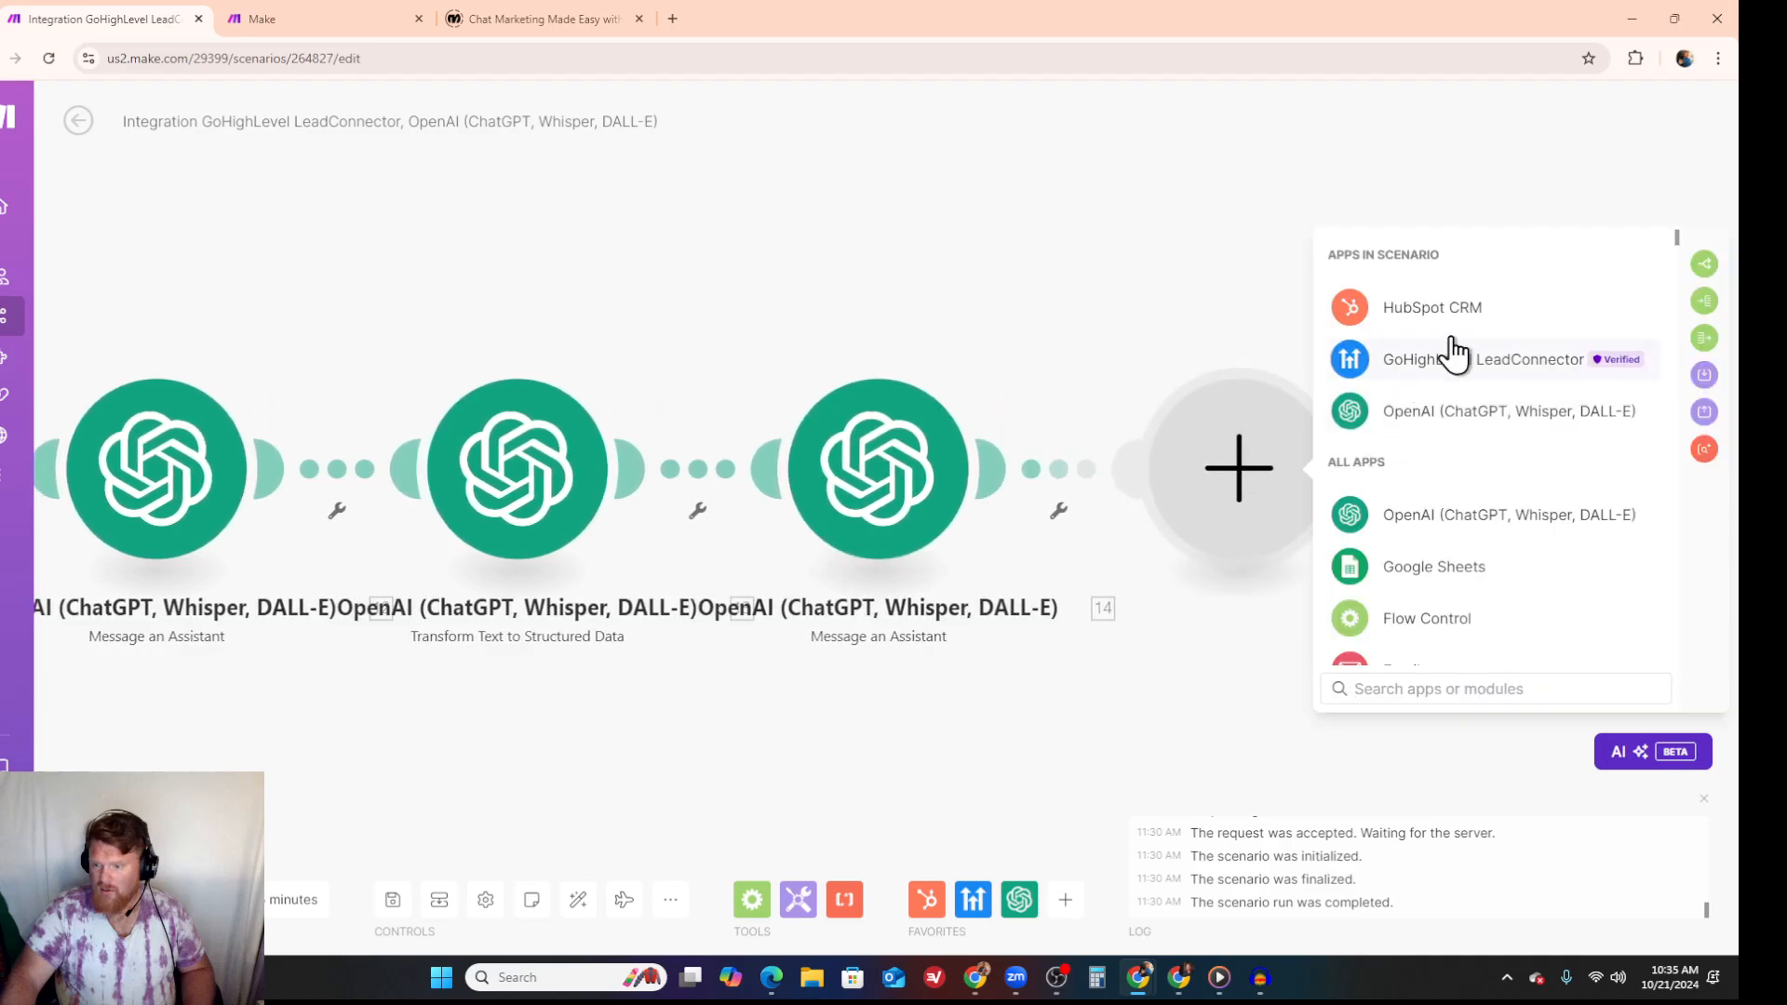
scroll(1369, 484, down, 3)
click(1422, 429)
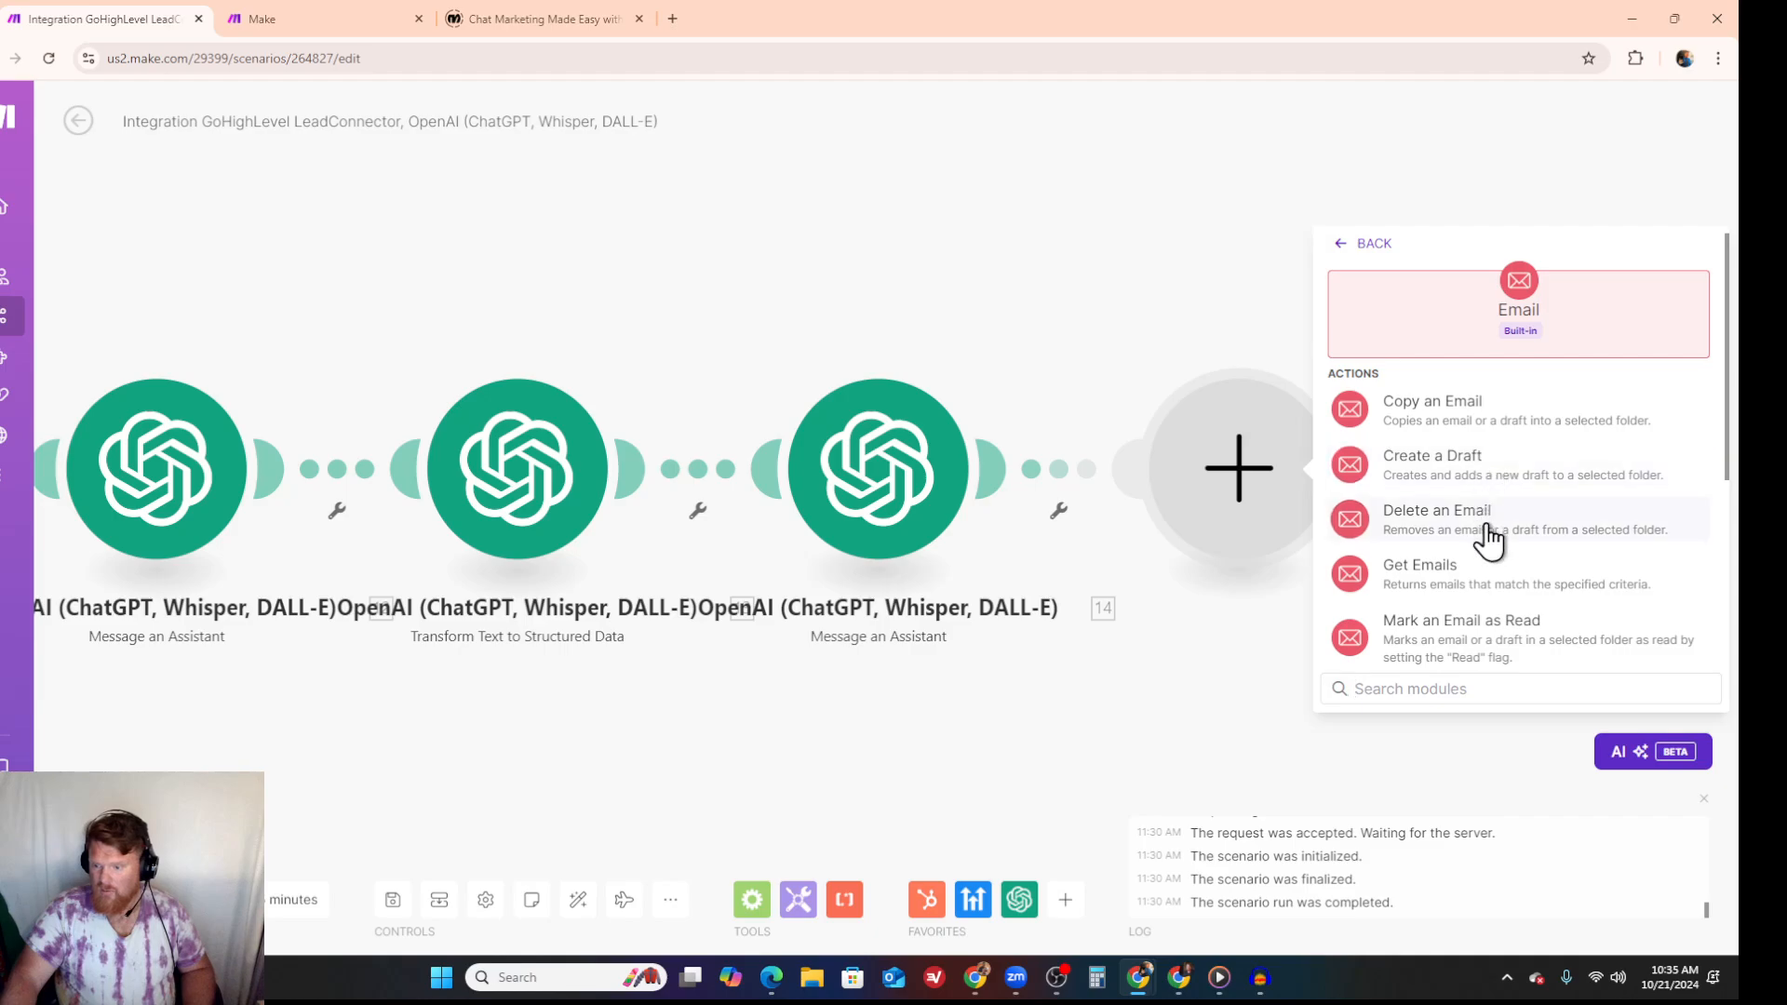
scroll(1489, 569, down, 5)
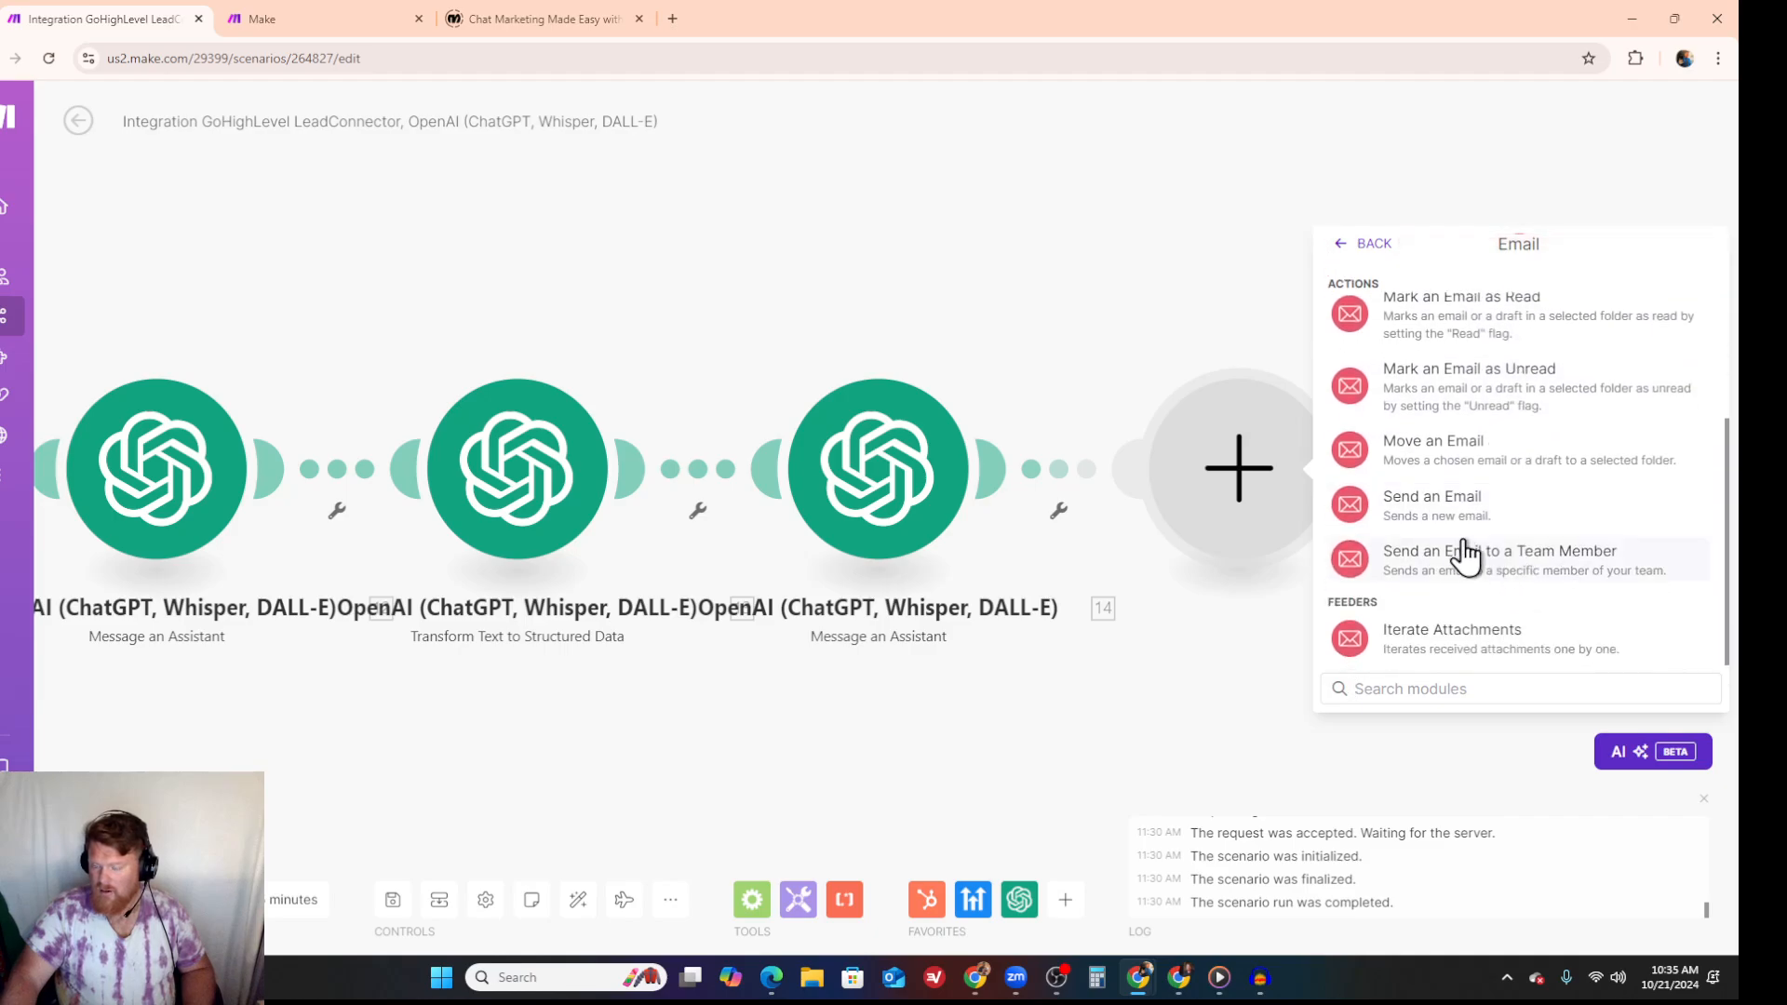
click(1444, 503)
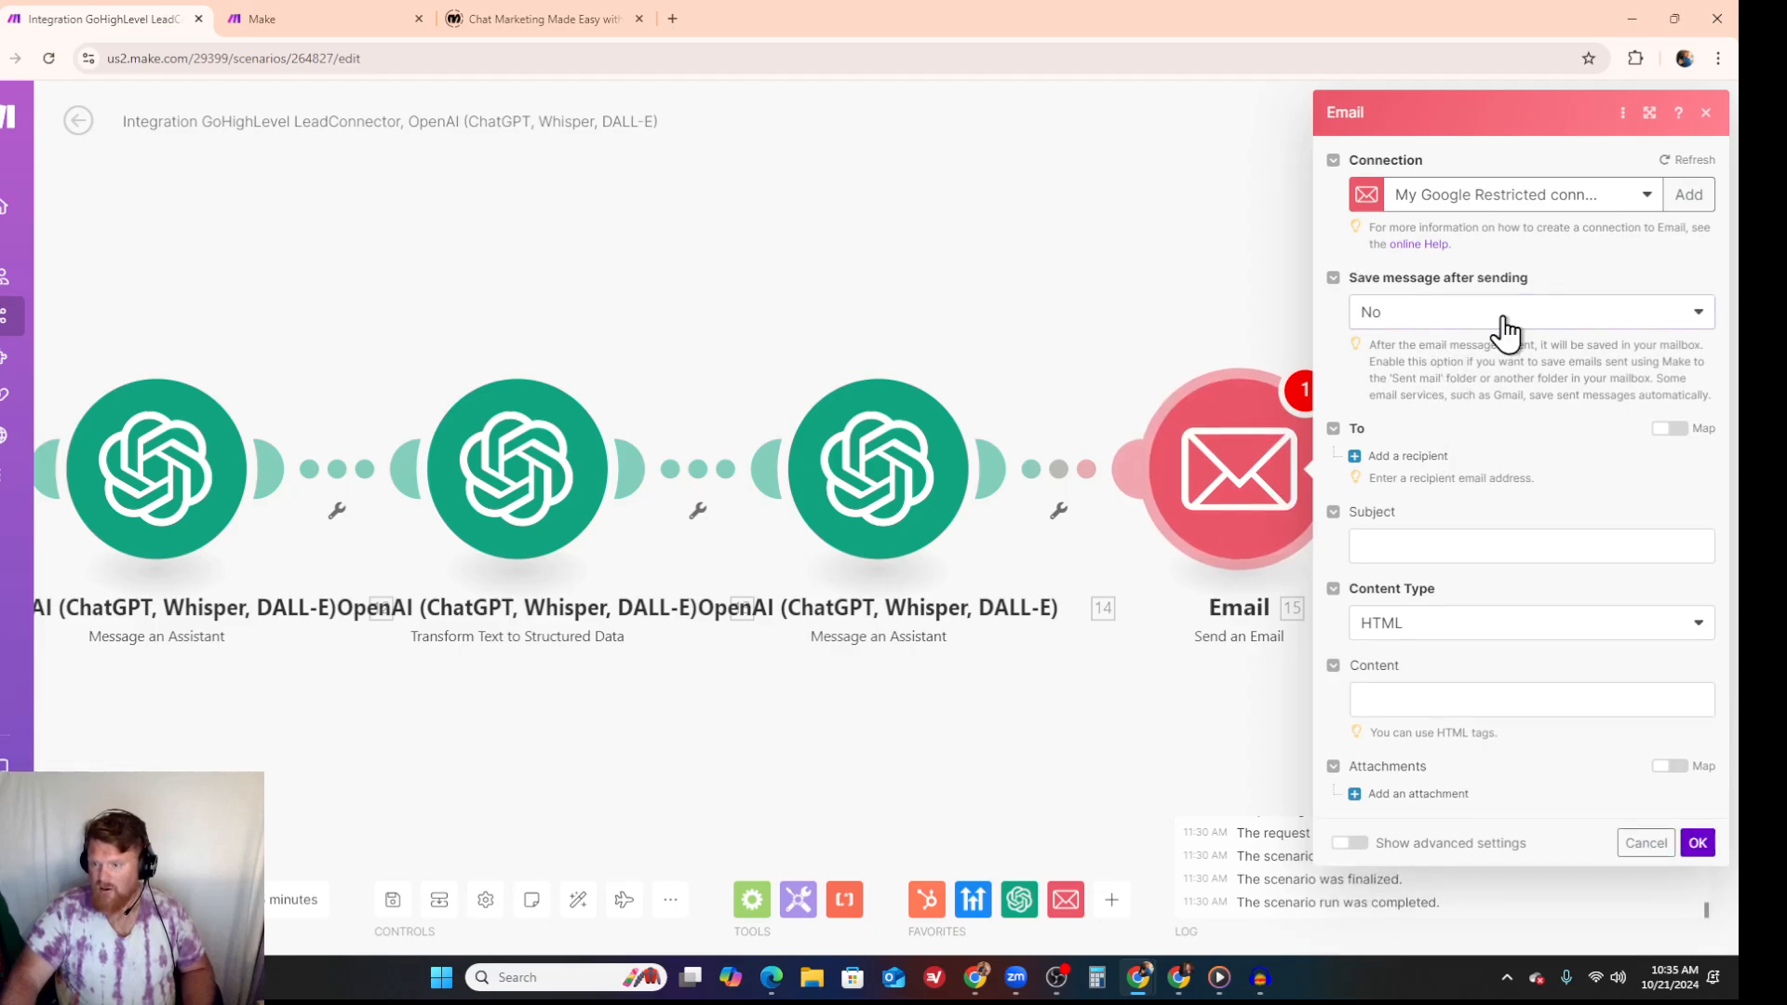
click(1503, 319)
click(1496, 345)
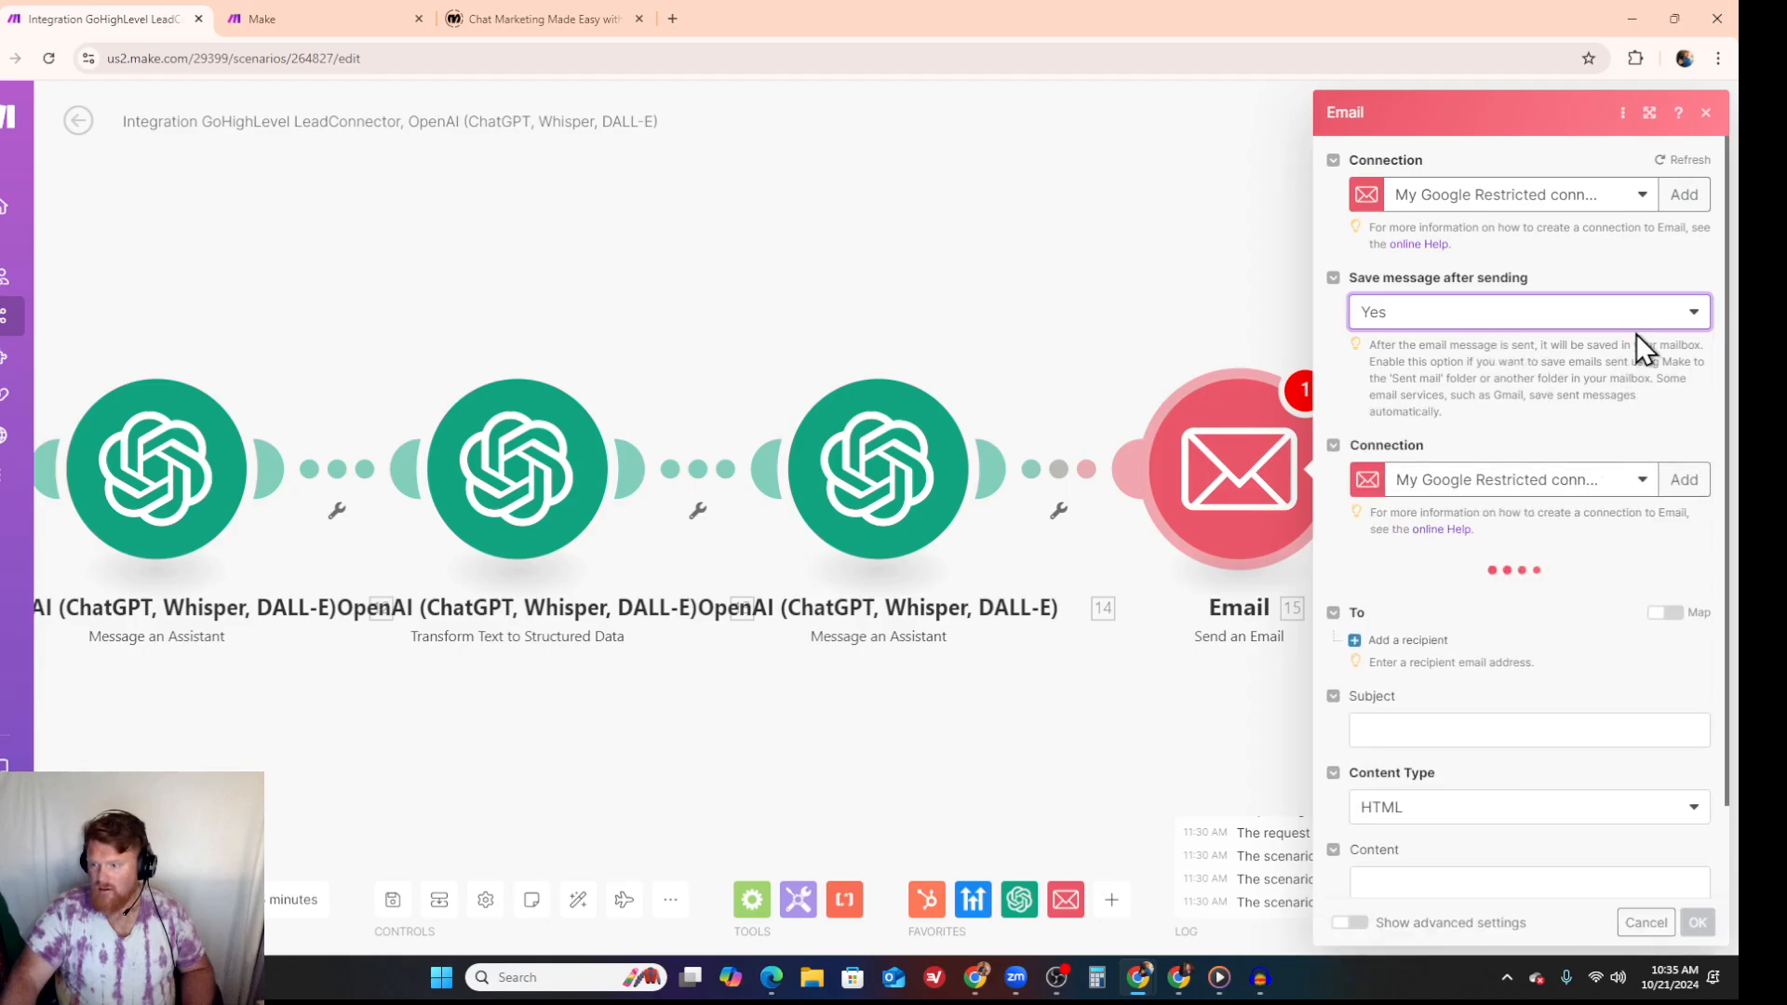
click(1638, 326)
click(1514, 377)
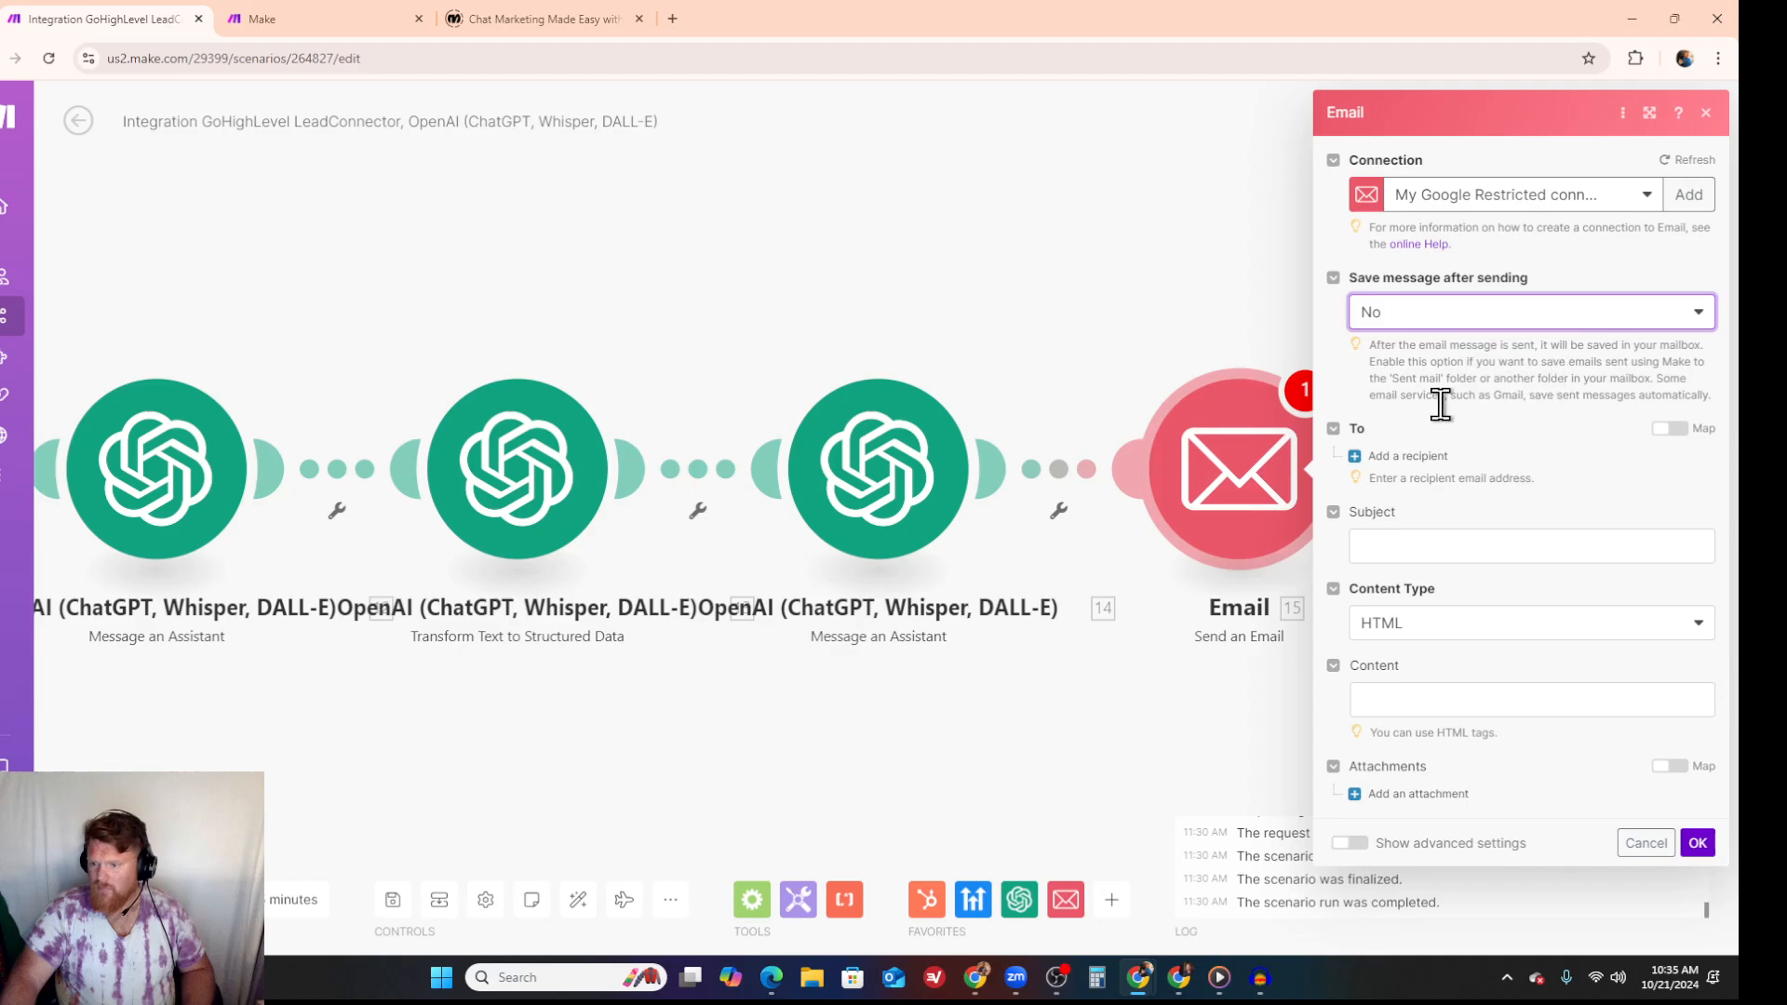
- Add a recipient to the email and map the GoHighLevel contact's Email field as the address
click(1358, 460)
click(1409, 491)
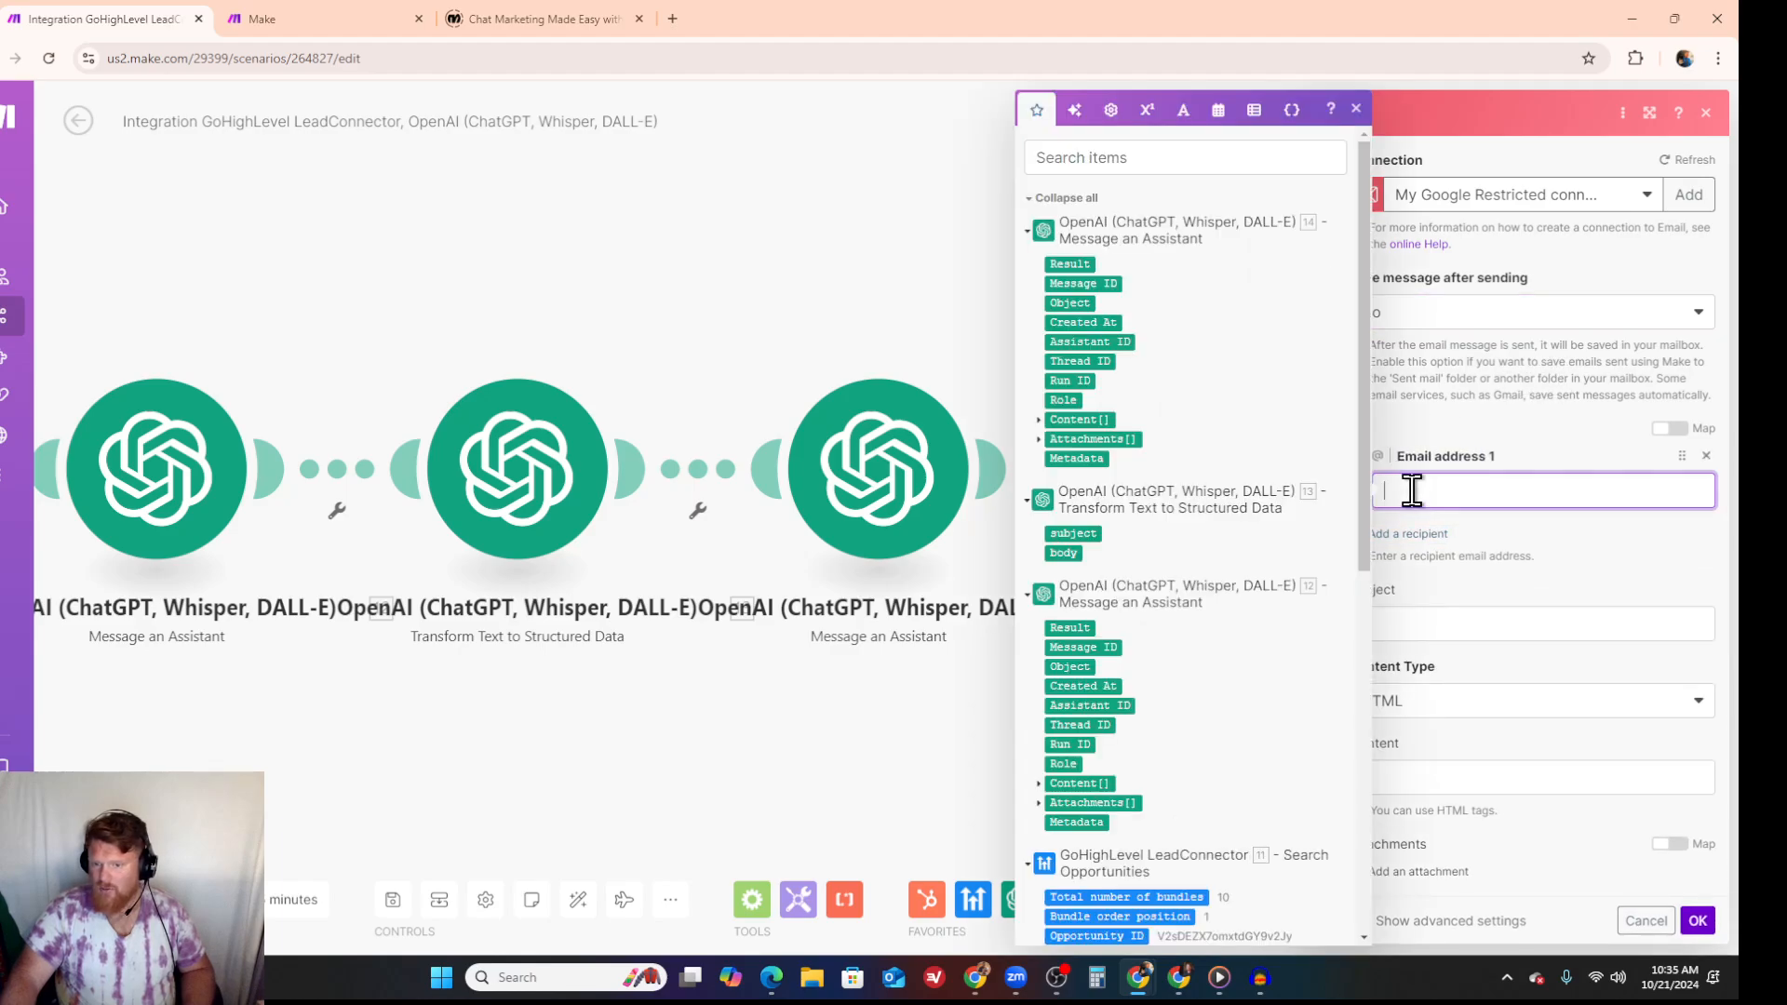
scroll(1145, 618, down, 4)
scroll(1197, 710, down, 1)
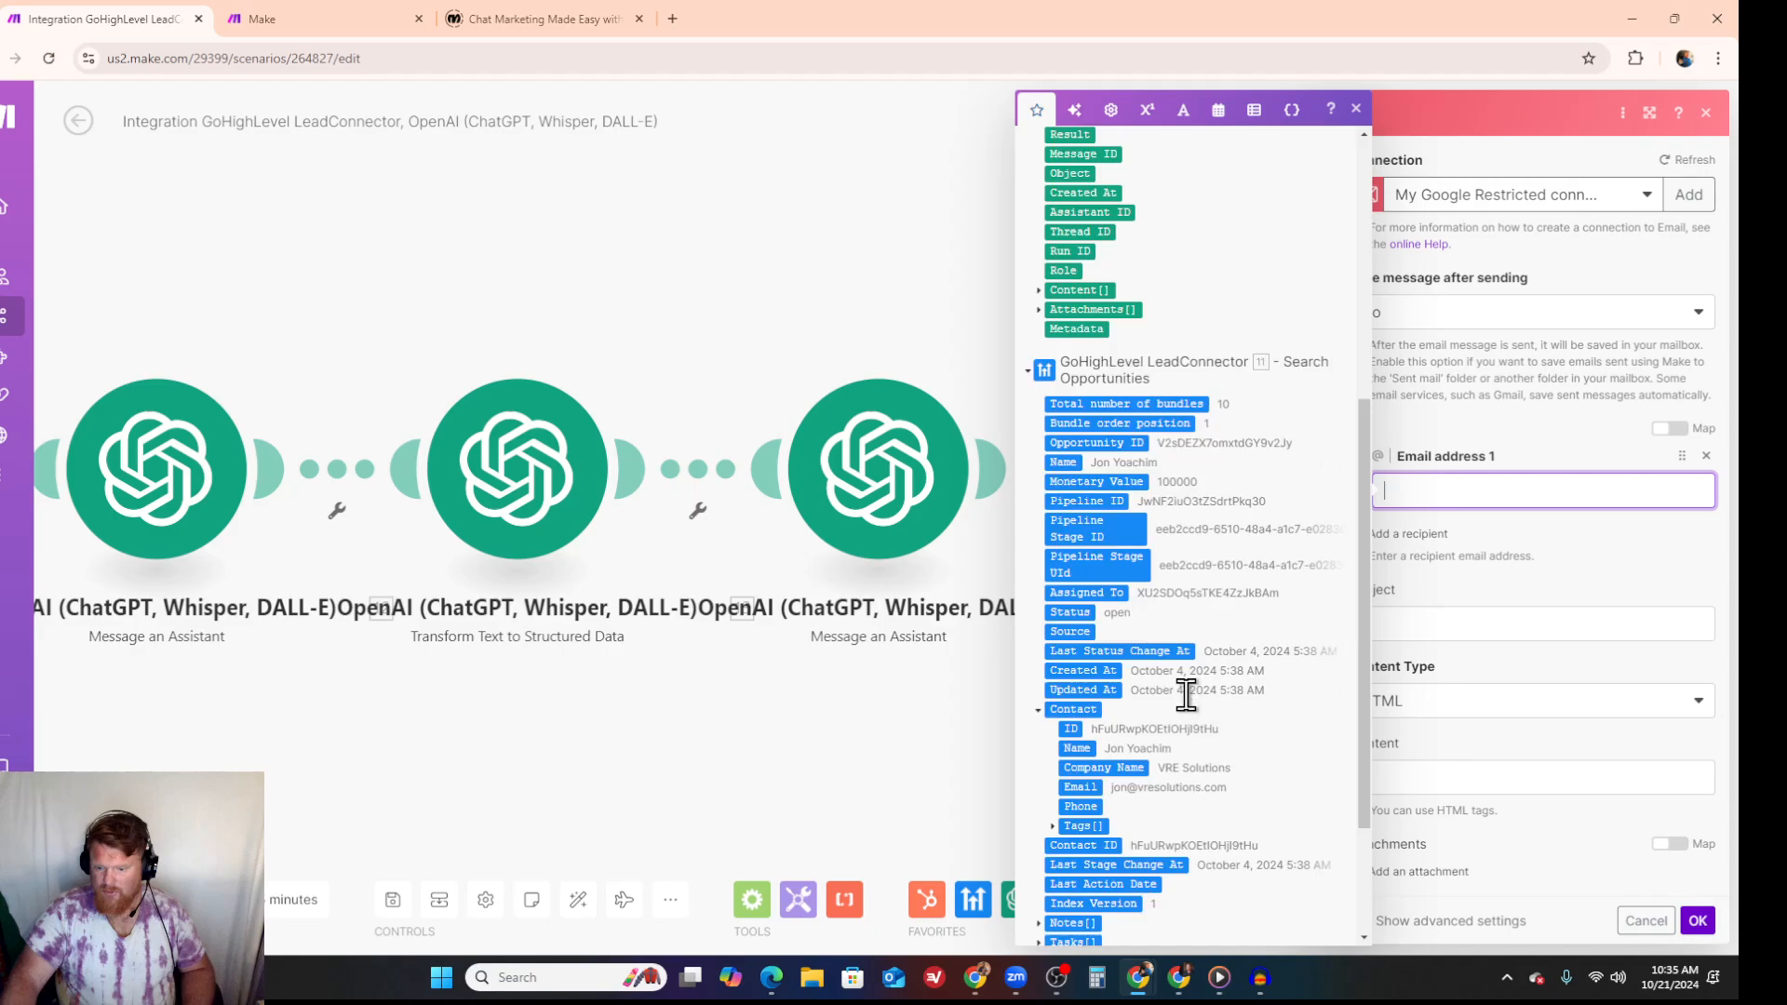
click(1076, 786)
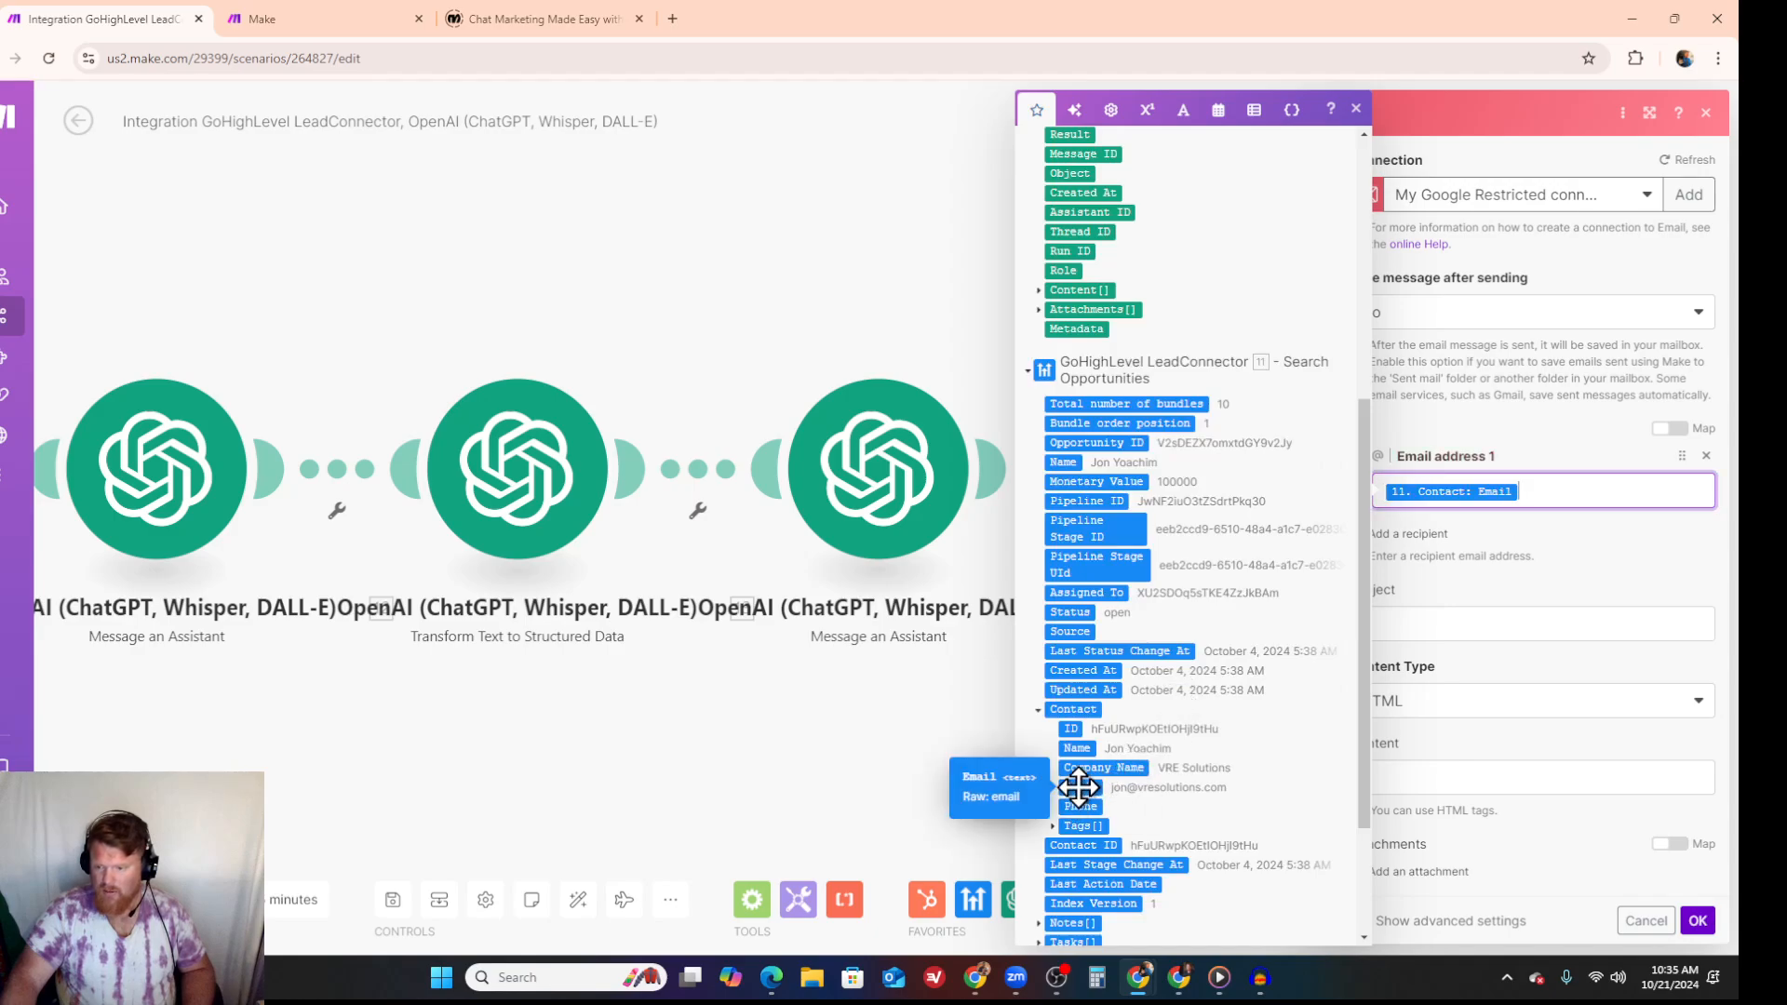
- Map the subject extracted by the Transform Text to Structured Data module as the email's subject
click(1488, 623)
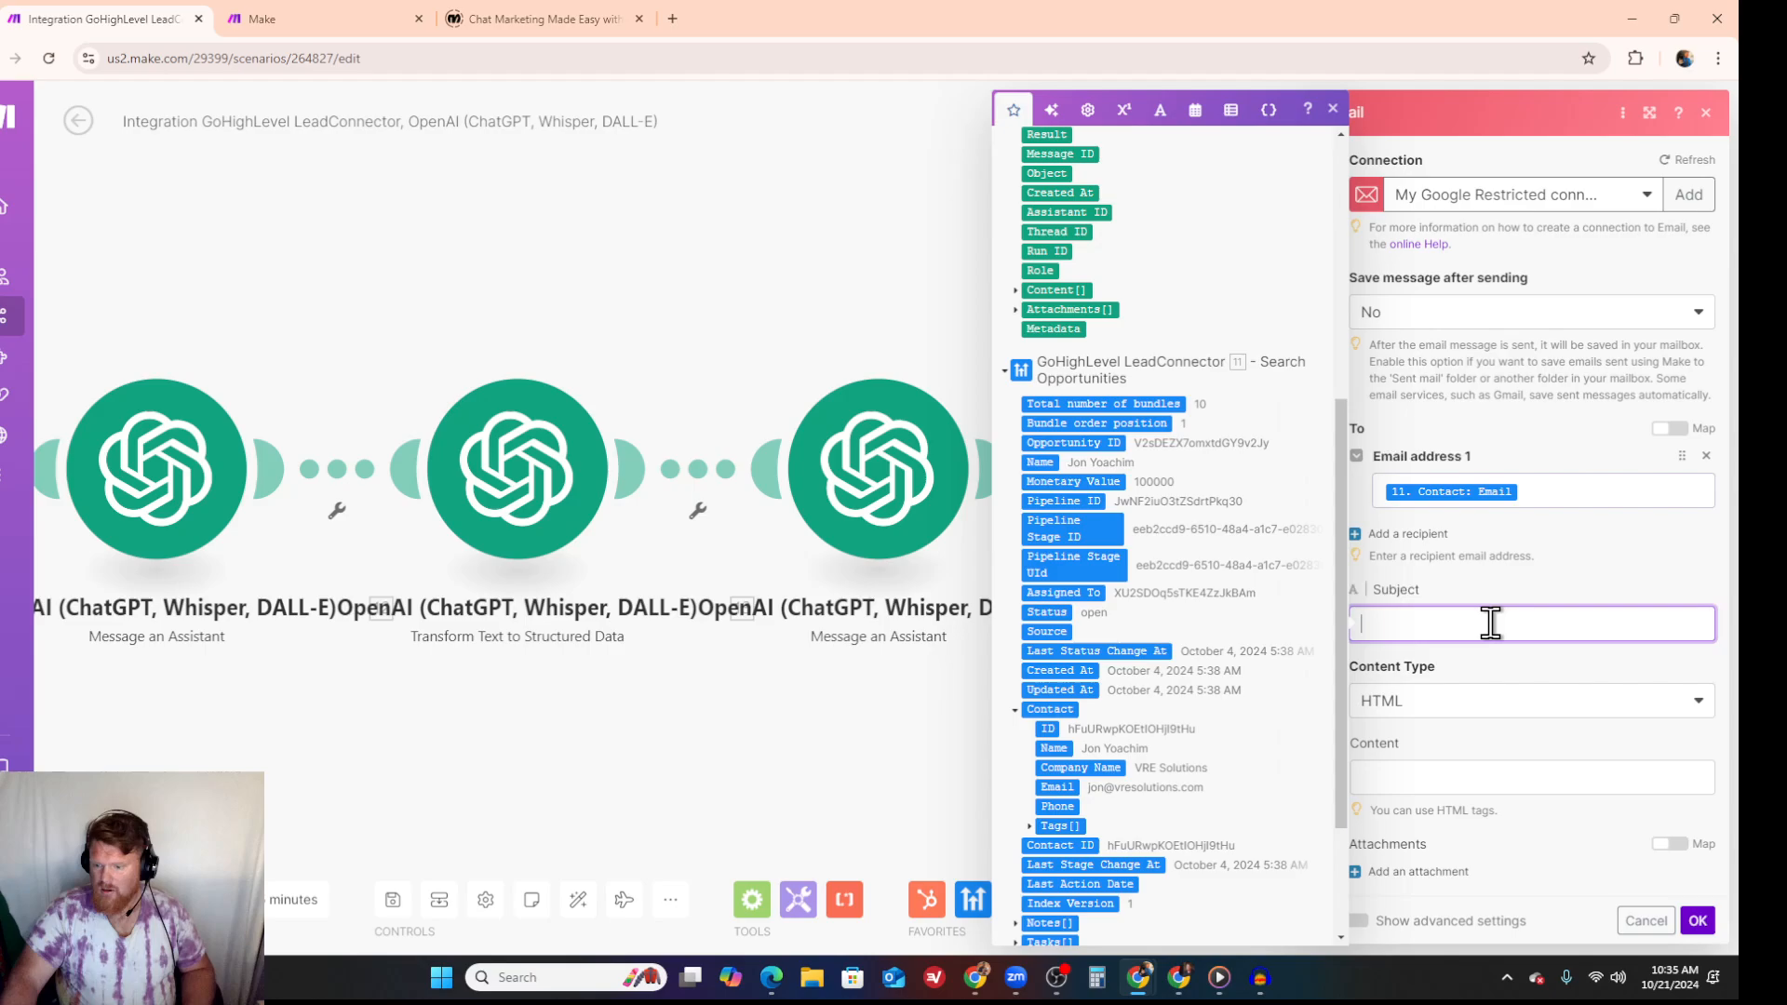
scroll(1146, 232, up, 1)
scroll(1147, 232, up, 4)
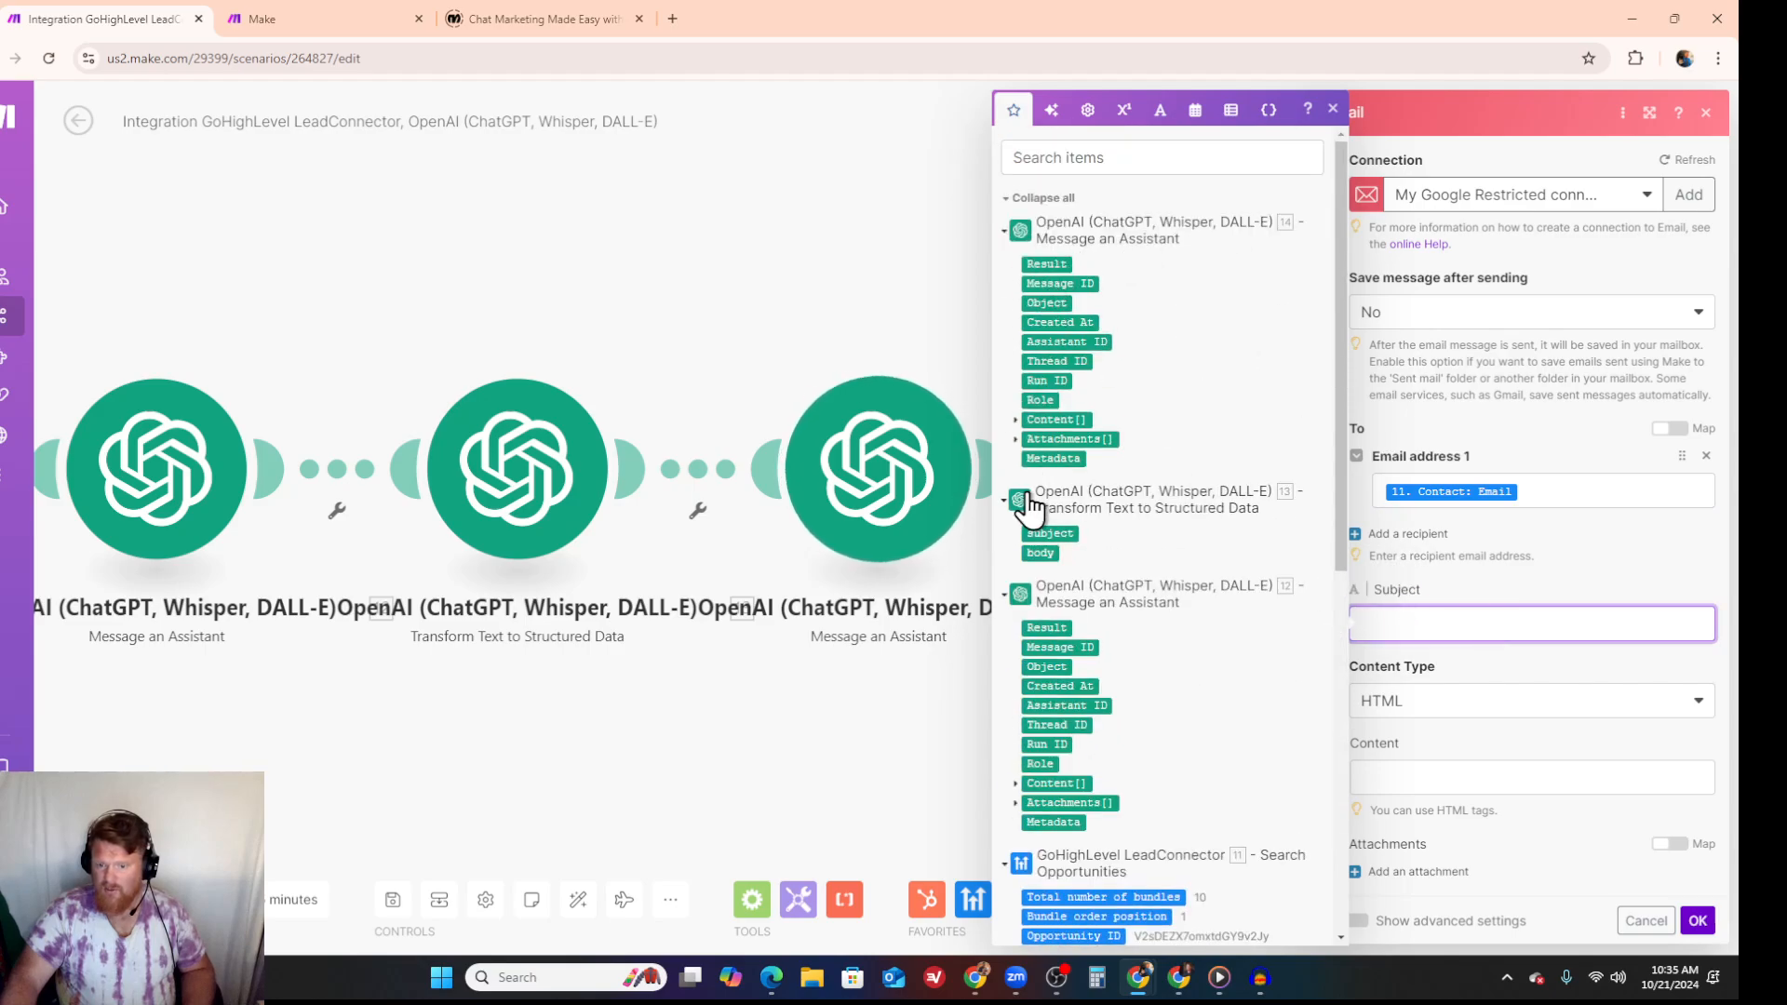
click(1050, 530)
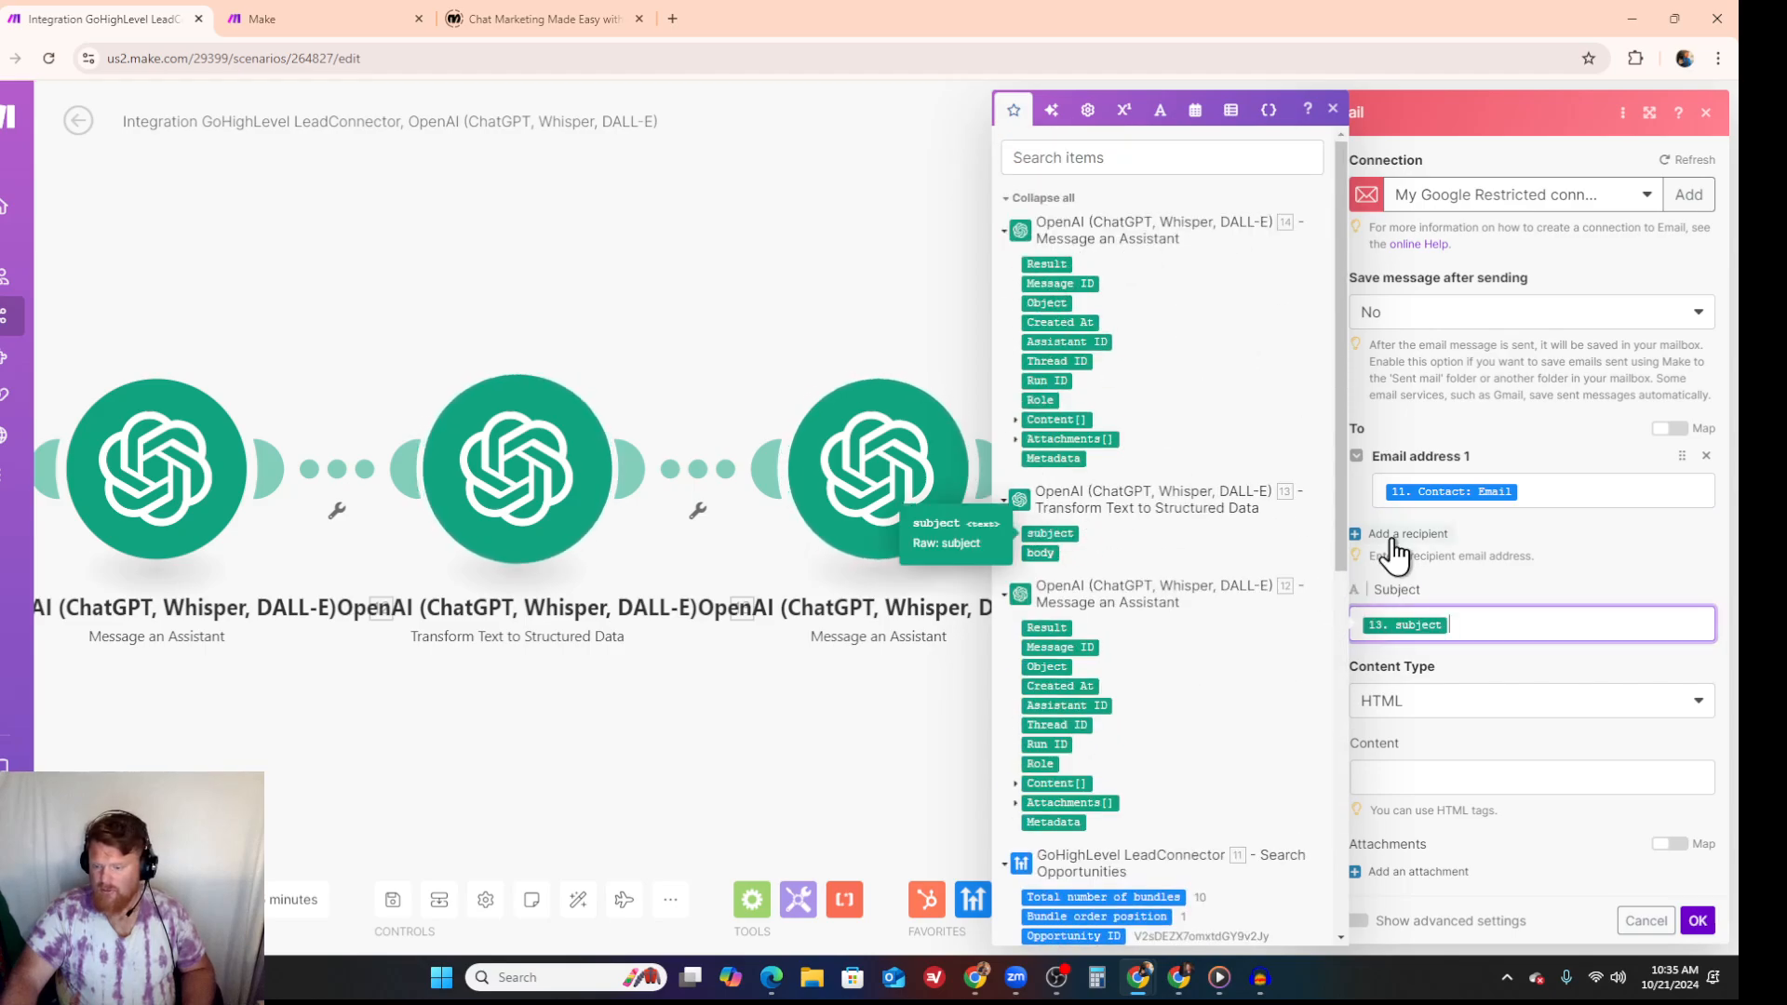
- Keep the content type as HTML, map the second assistant's Result as the email content, and save the module
click(1500, 712)
click(1502, 729)
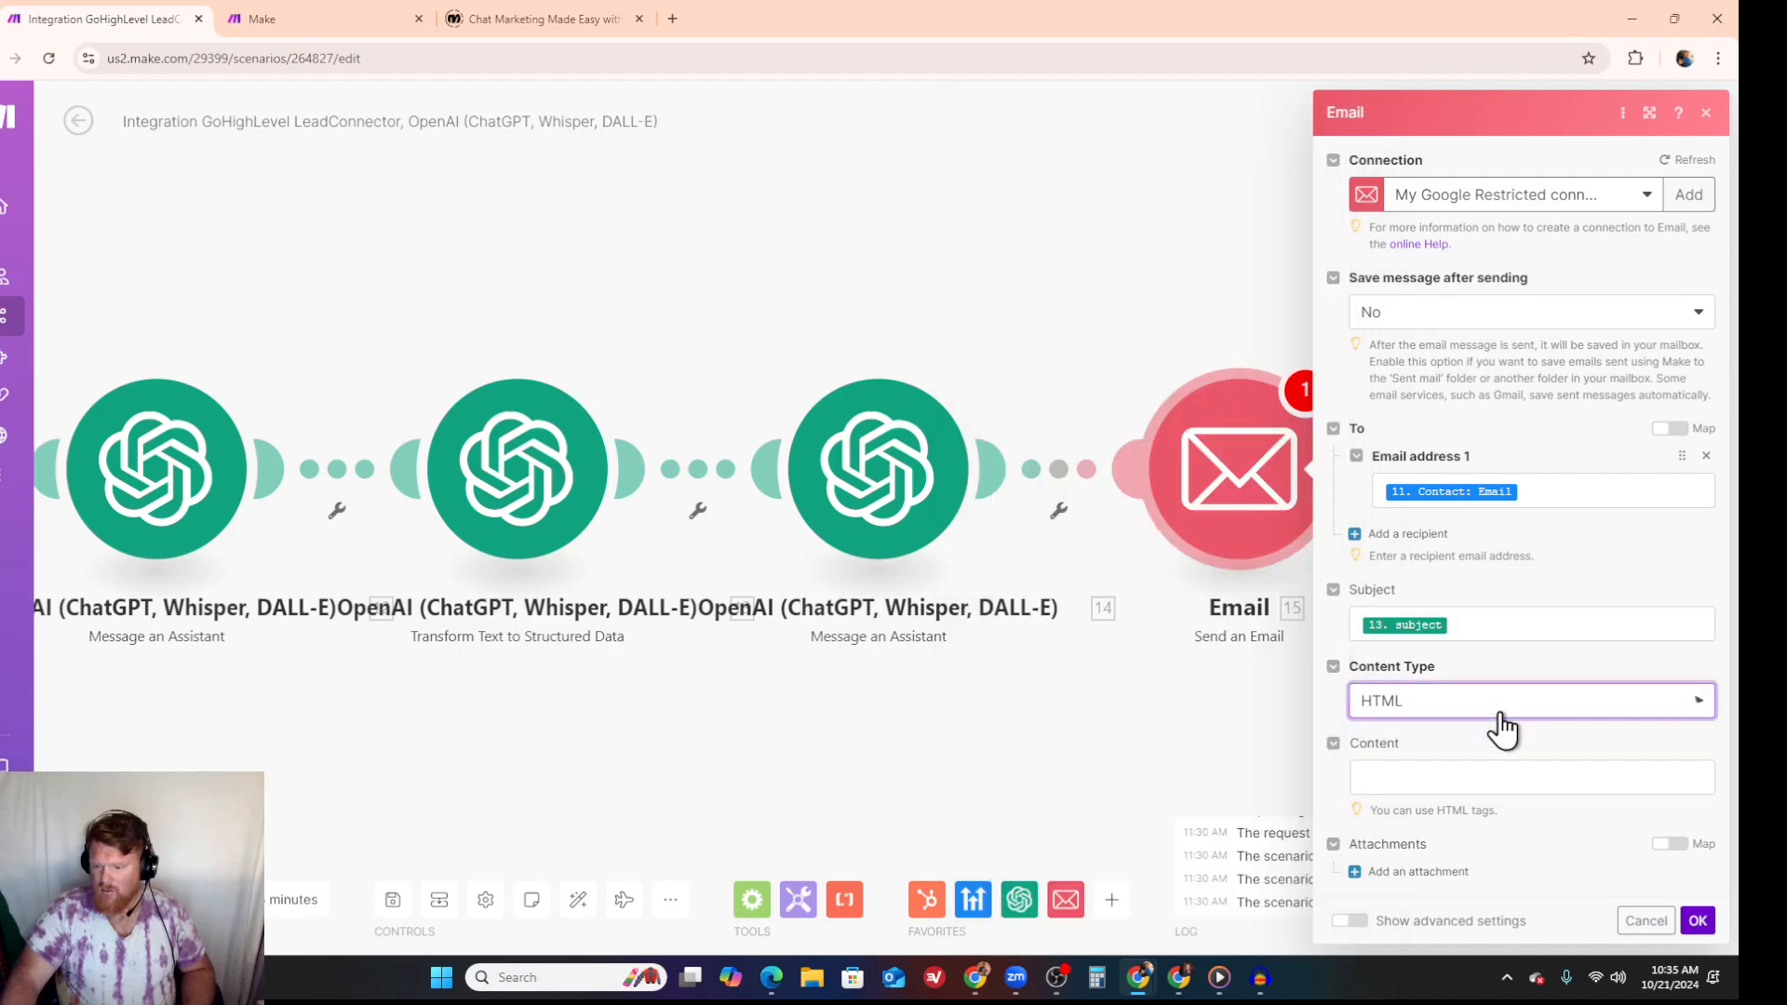
click(1481, 778)
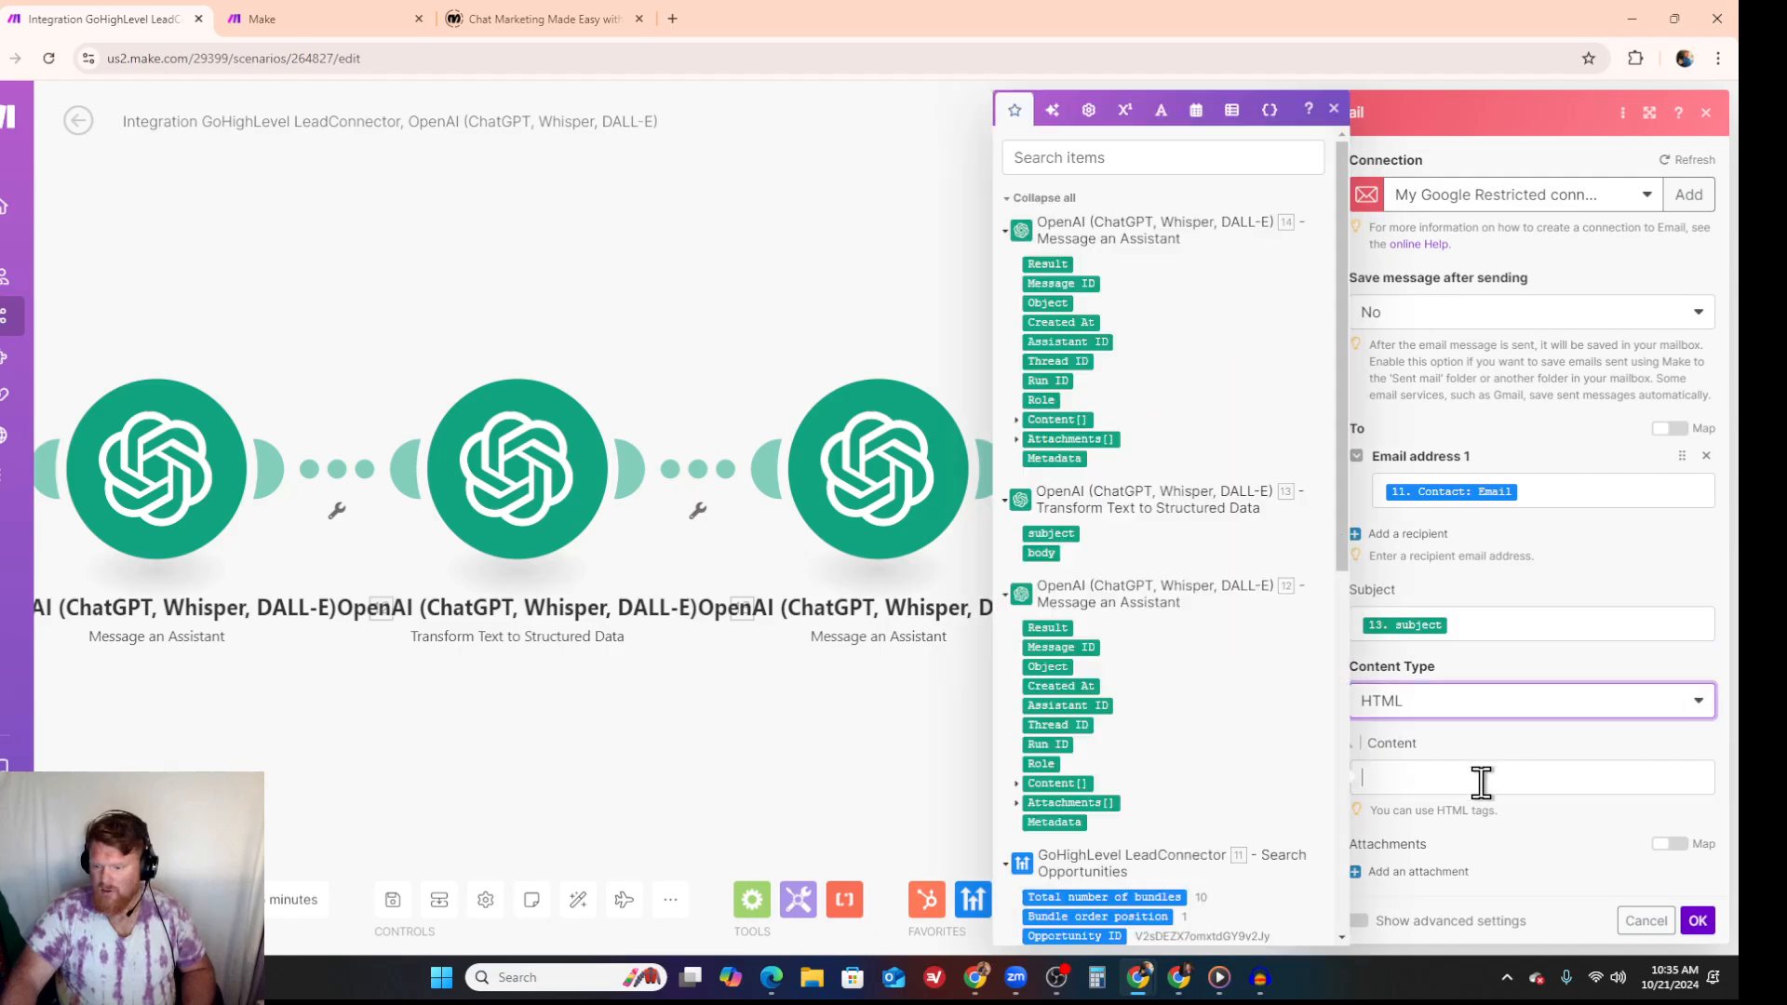
click(1047, 263)
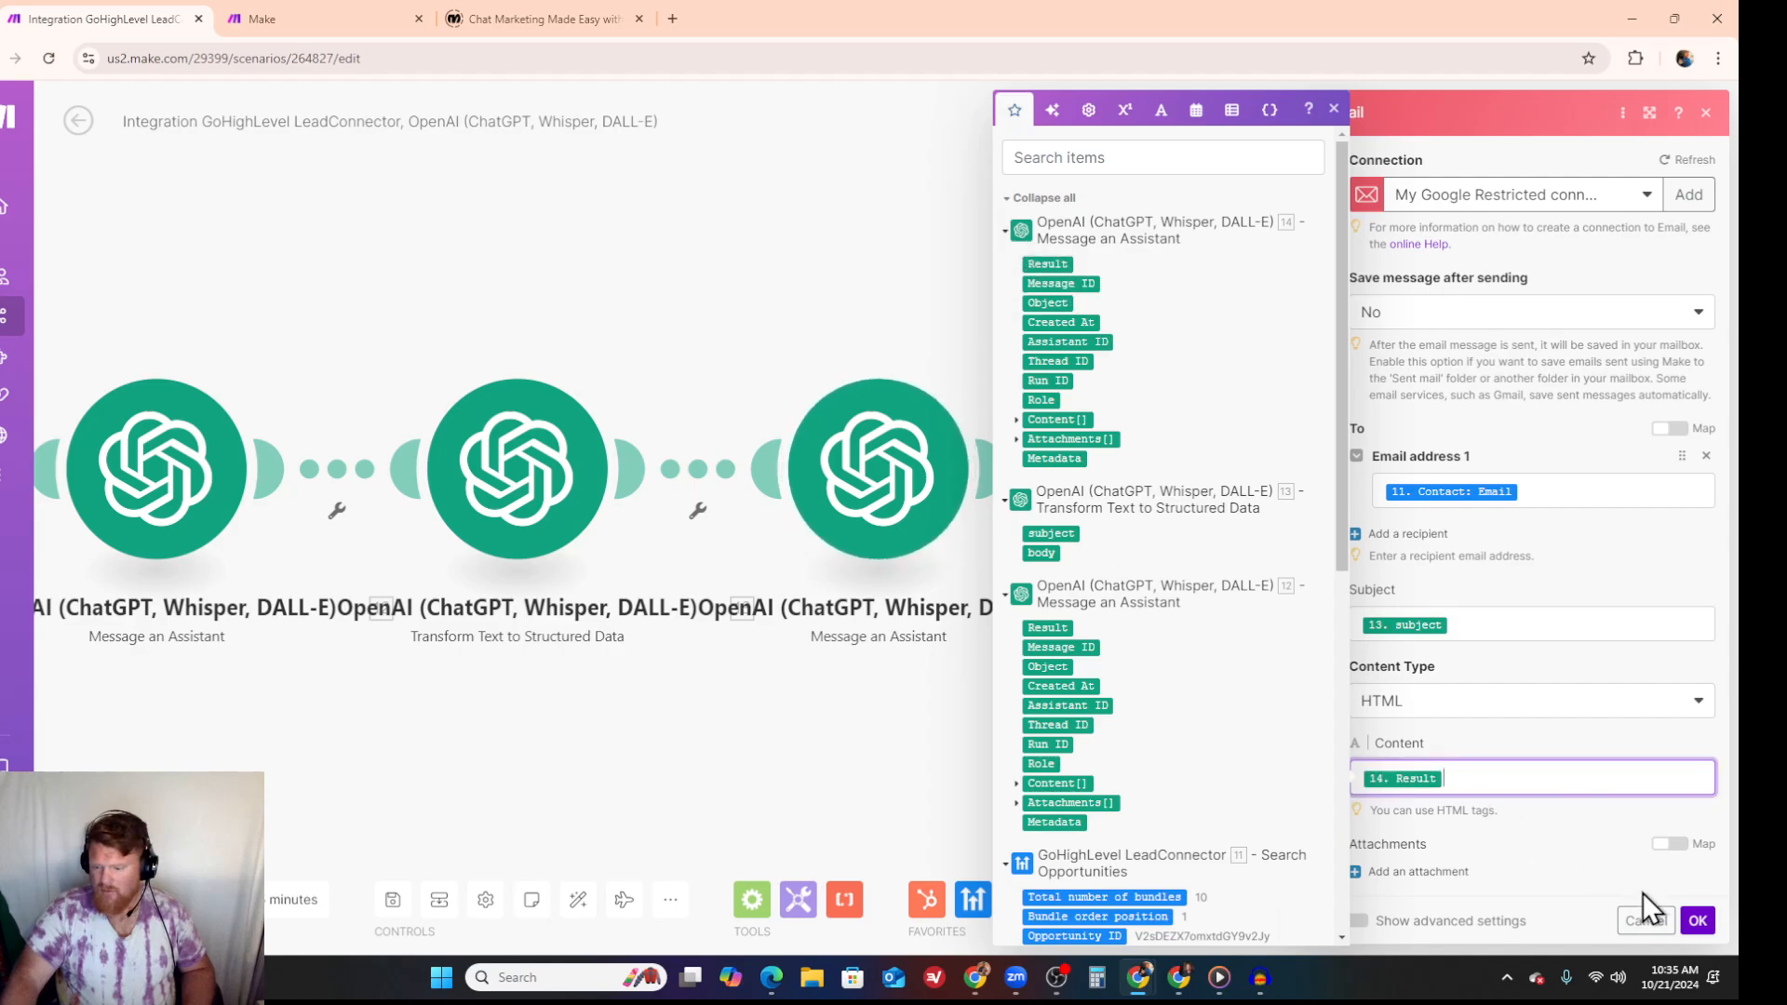
click(1697, 921)
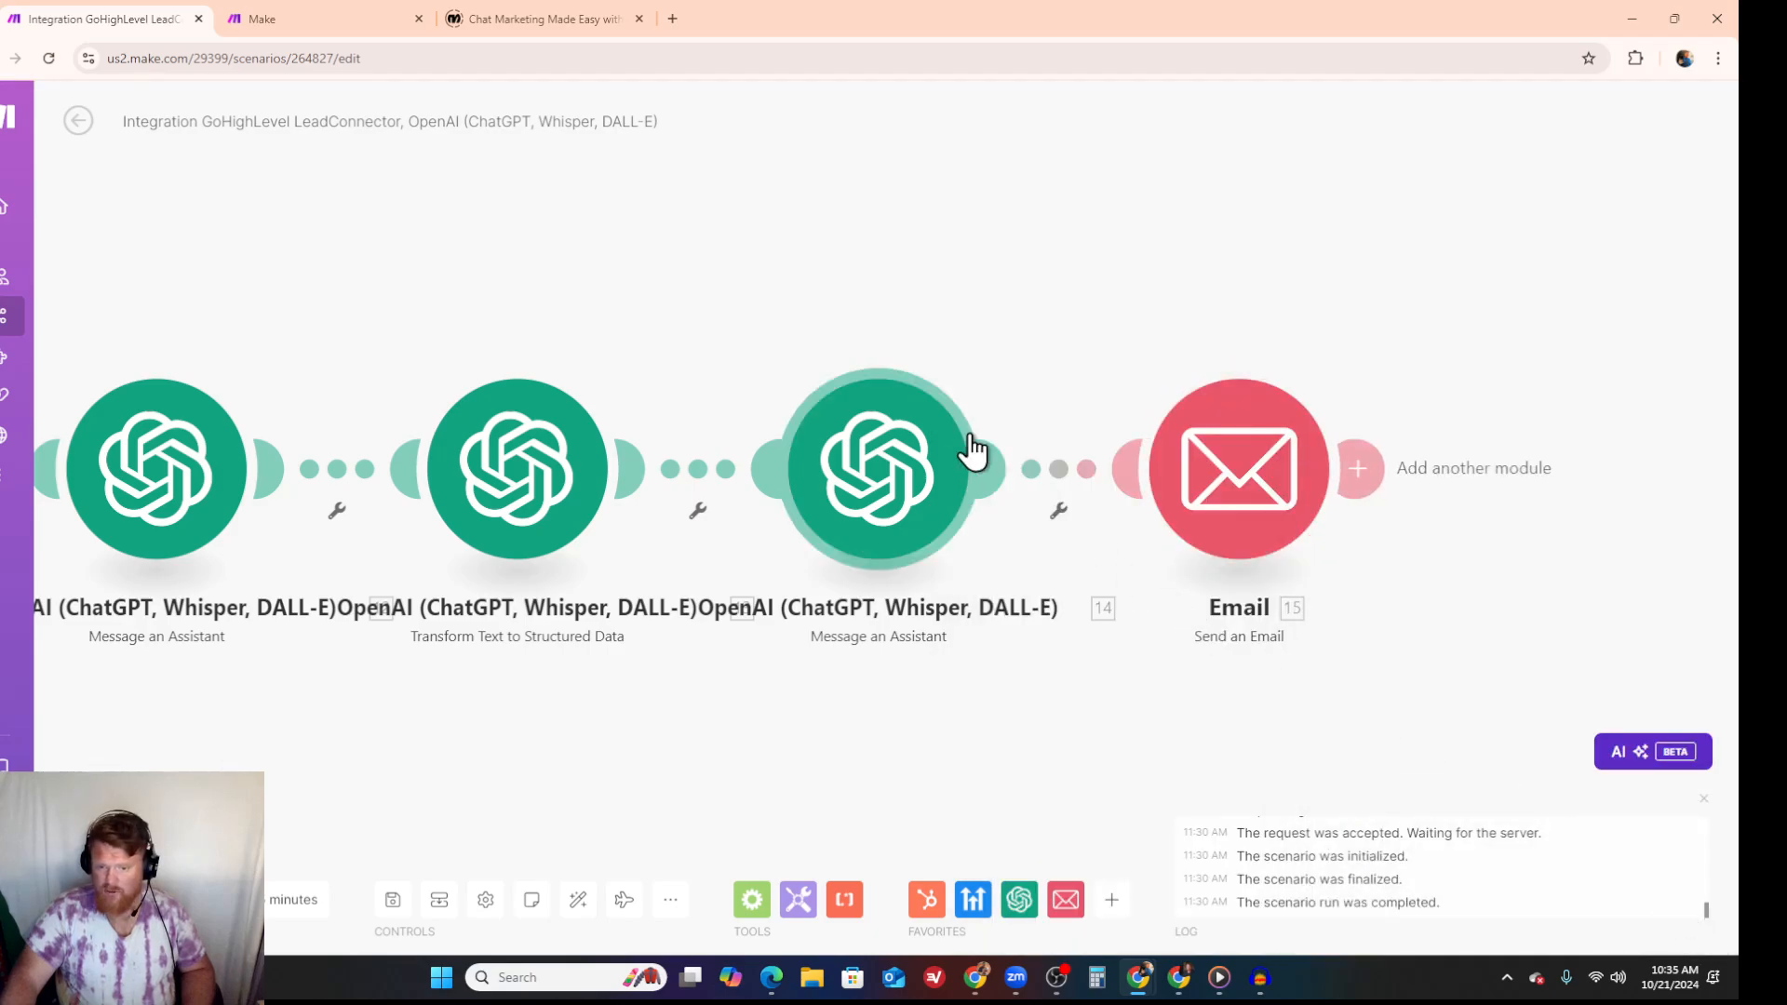
- Unlink the Email module from the second assistant module and run the scenario once
right_click(1054, 472)
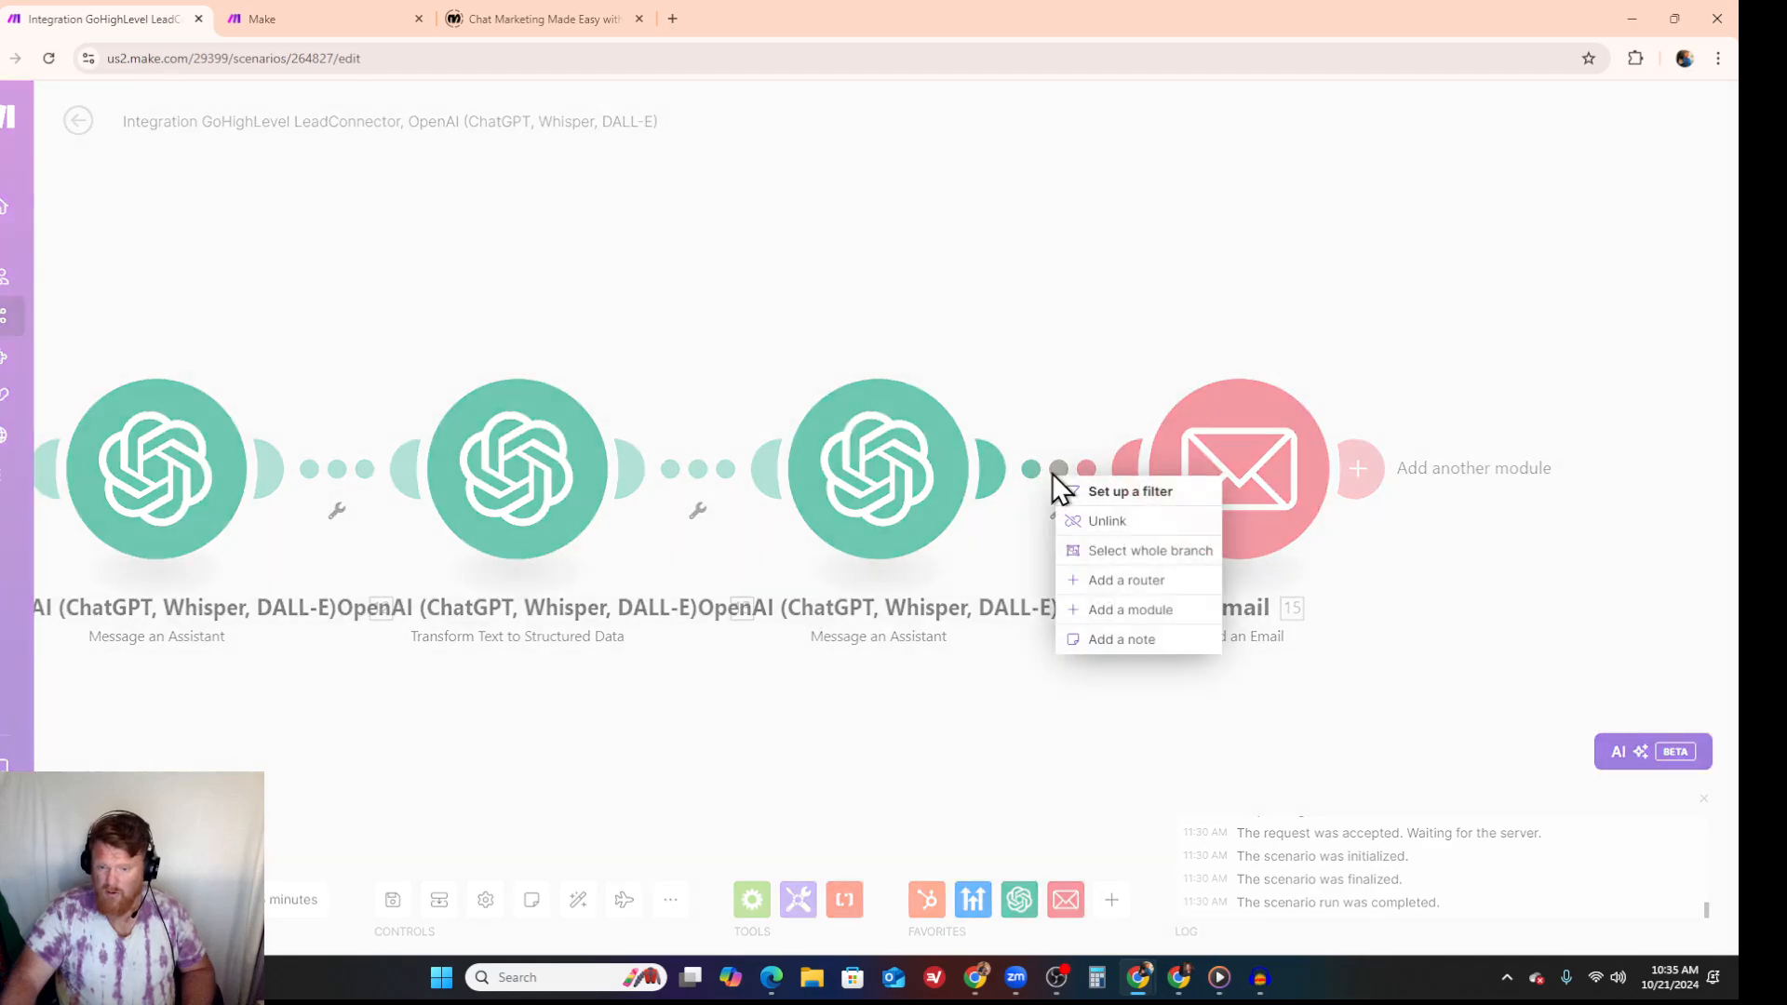
click(1104, 522)
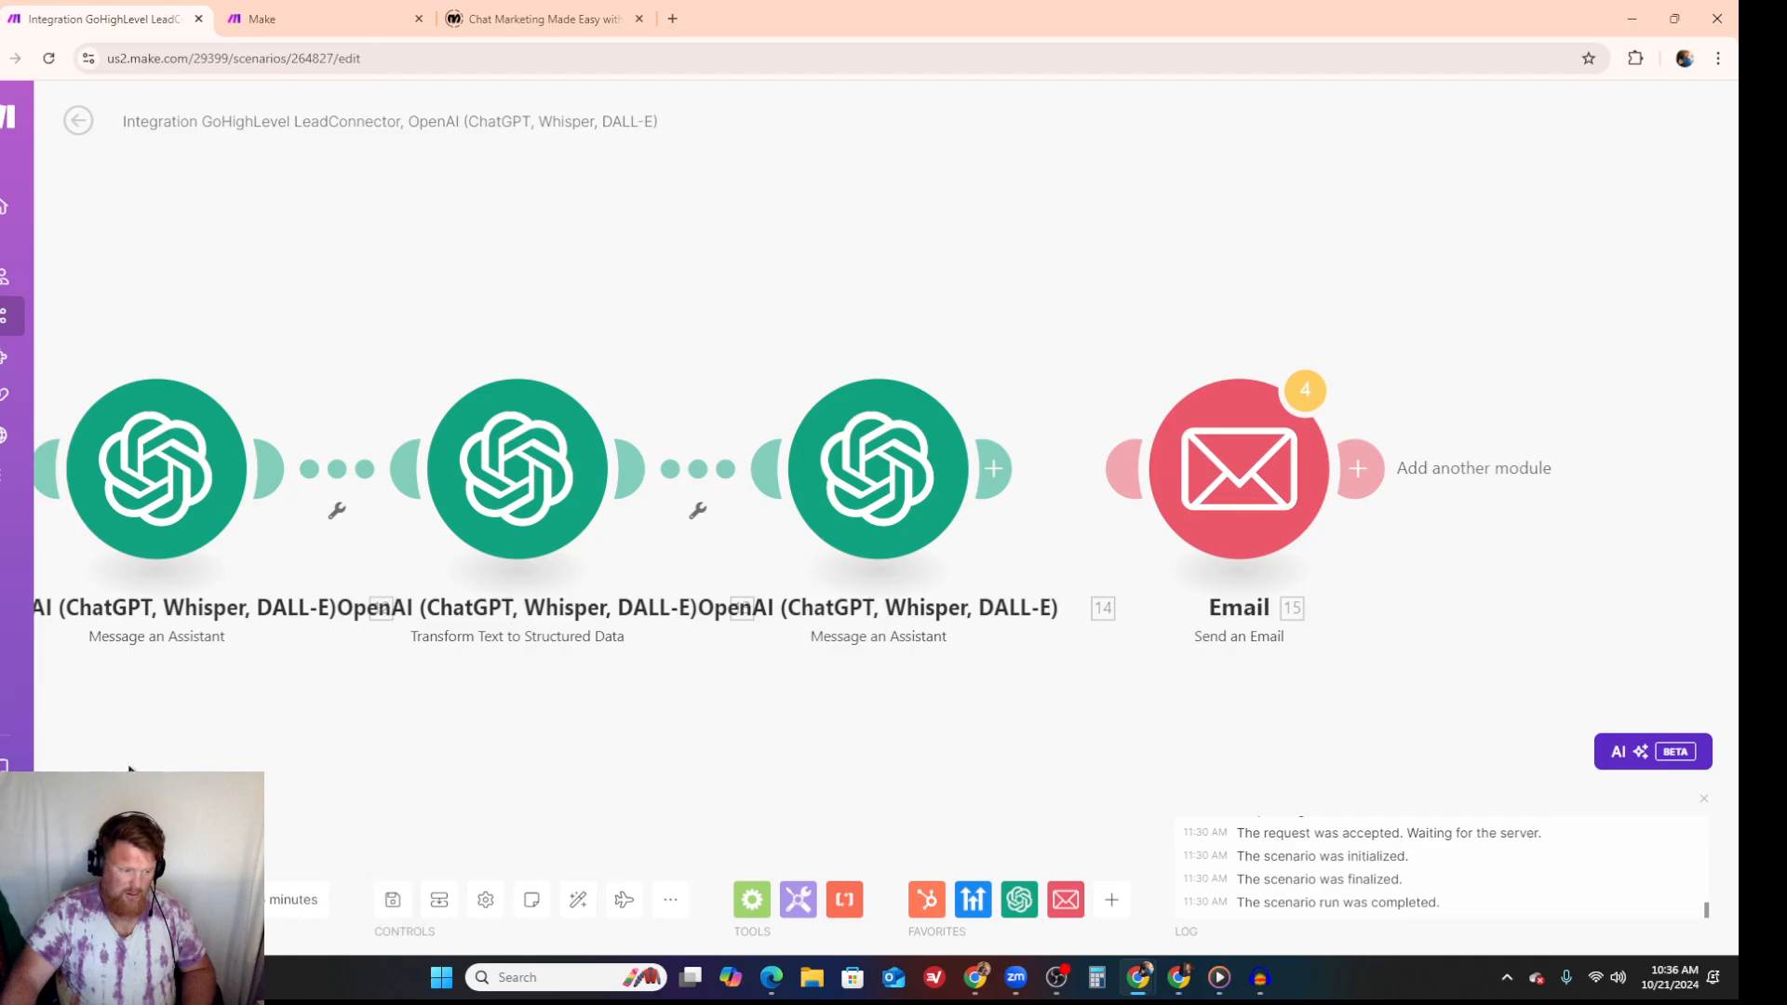
click(104, 900)
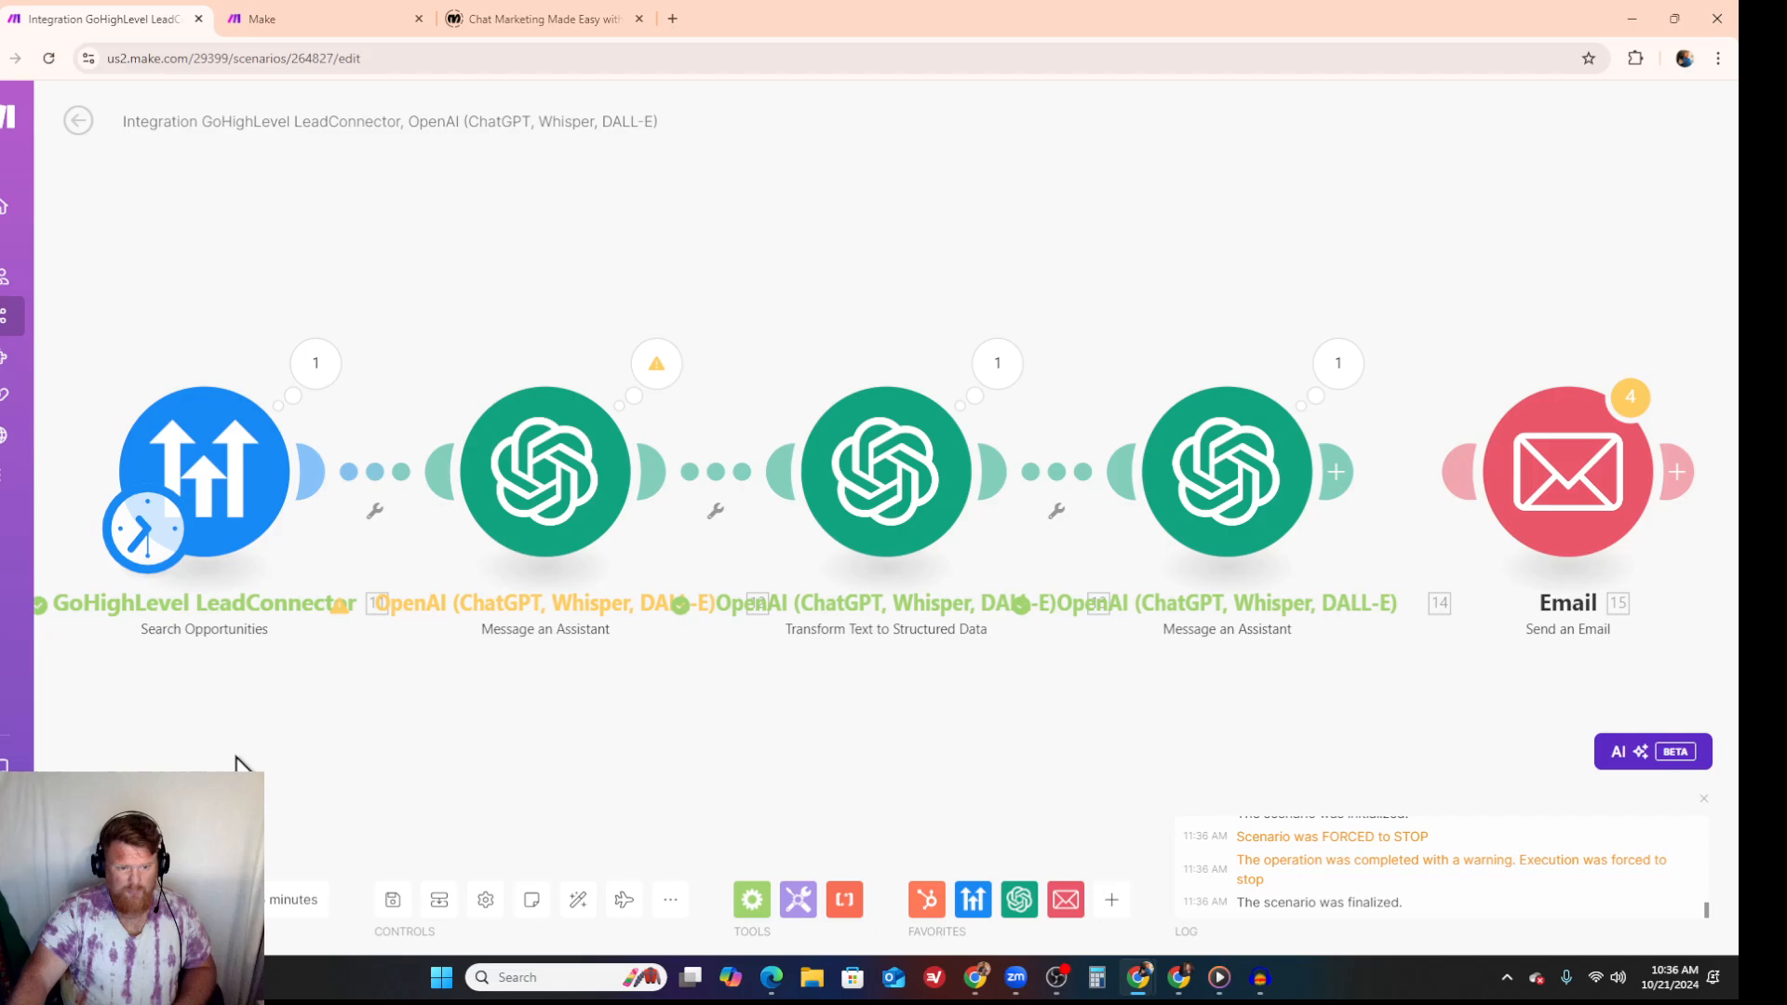
- Examine the first Message an Assistant module's Operation 1 output, reading the generated email in its Result
click(656, 368)
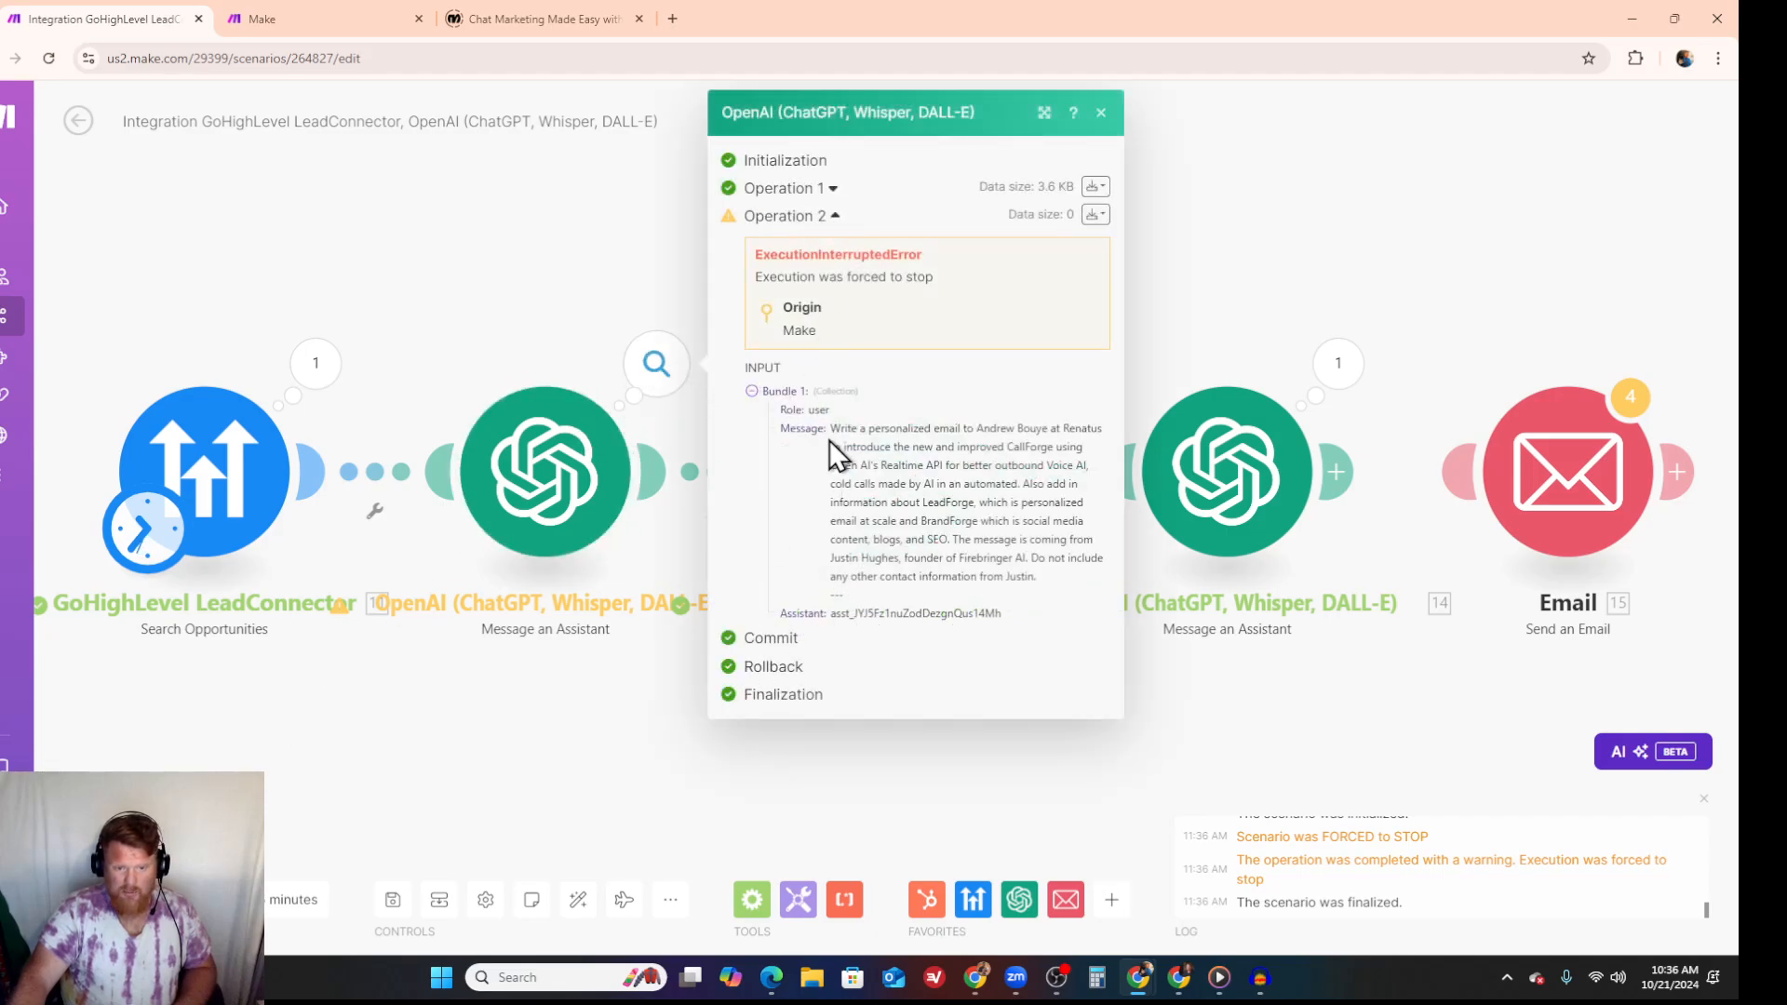
click(834, 188)
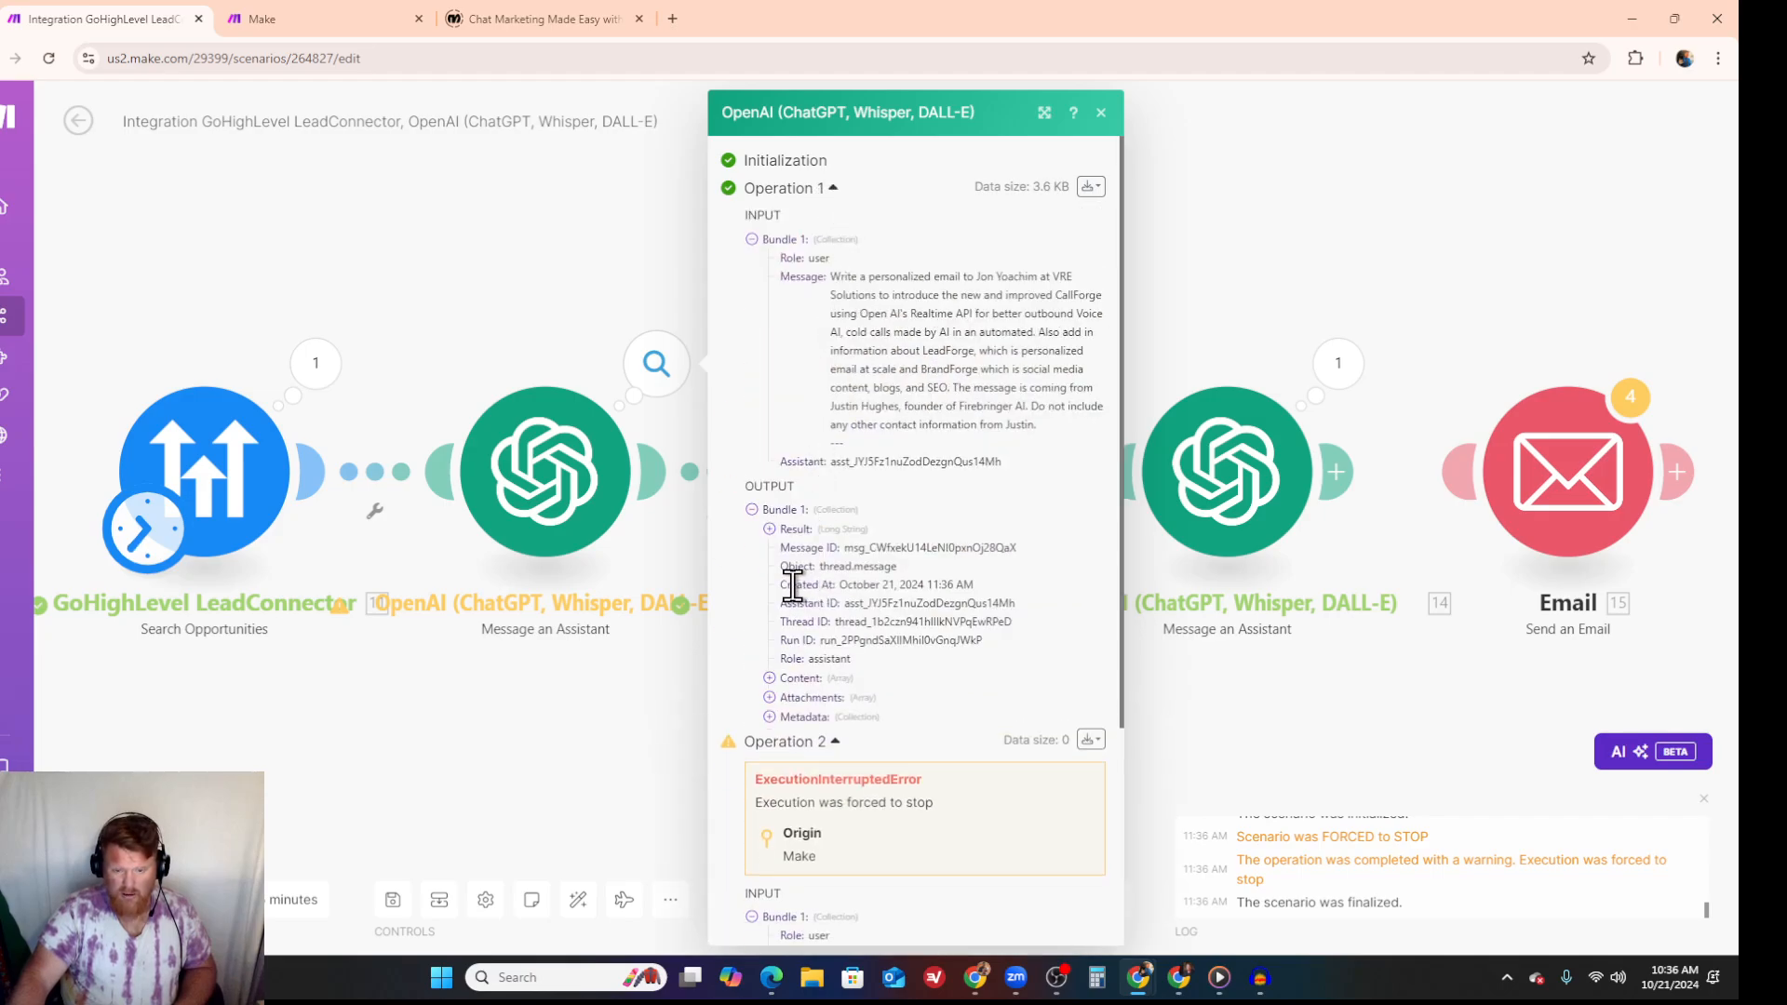
click(768, 679)
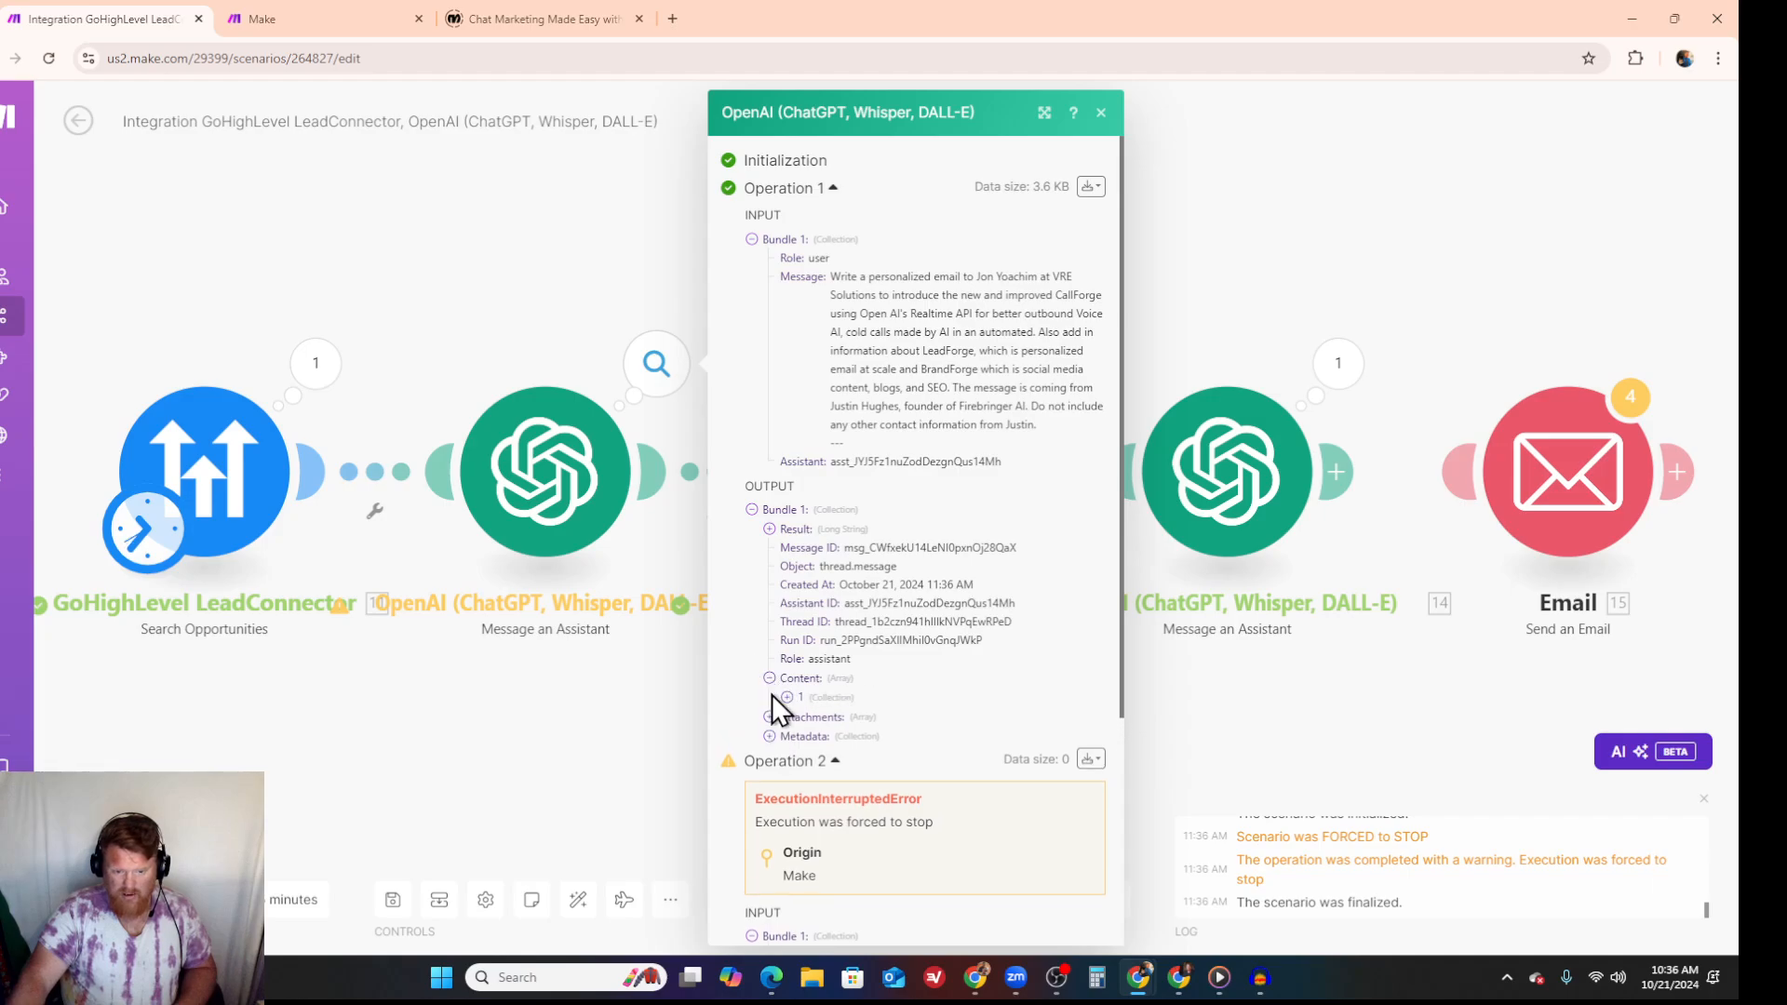
click(786, 697)
click(804, 735)
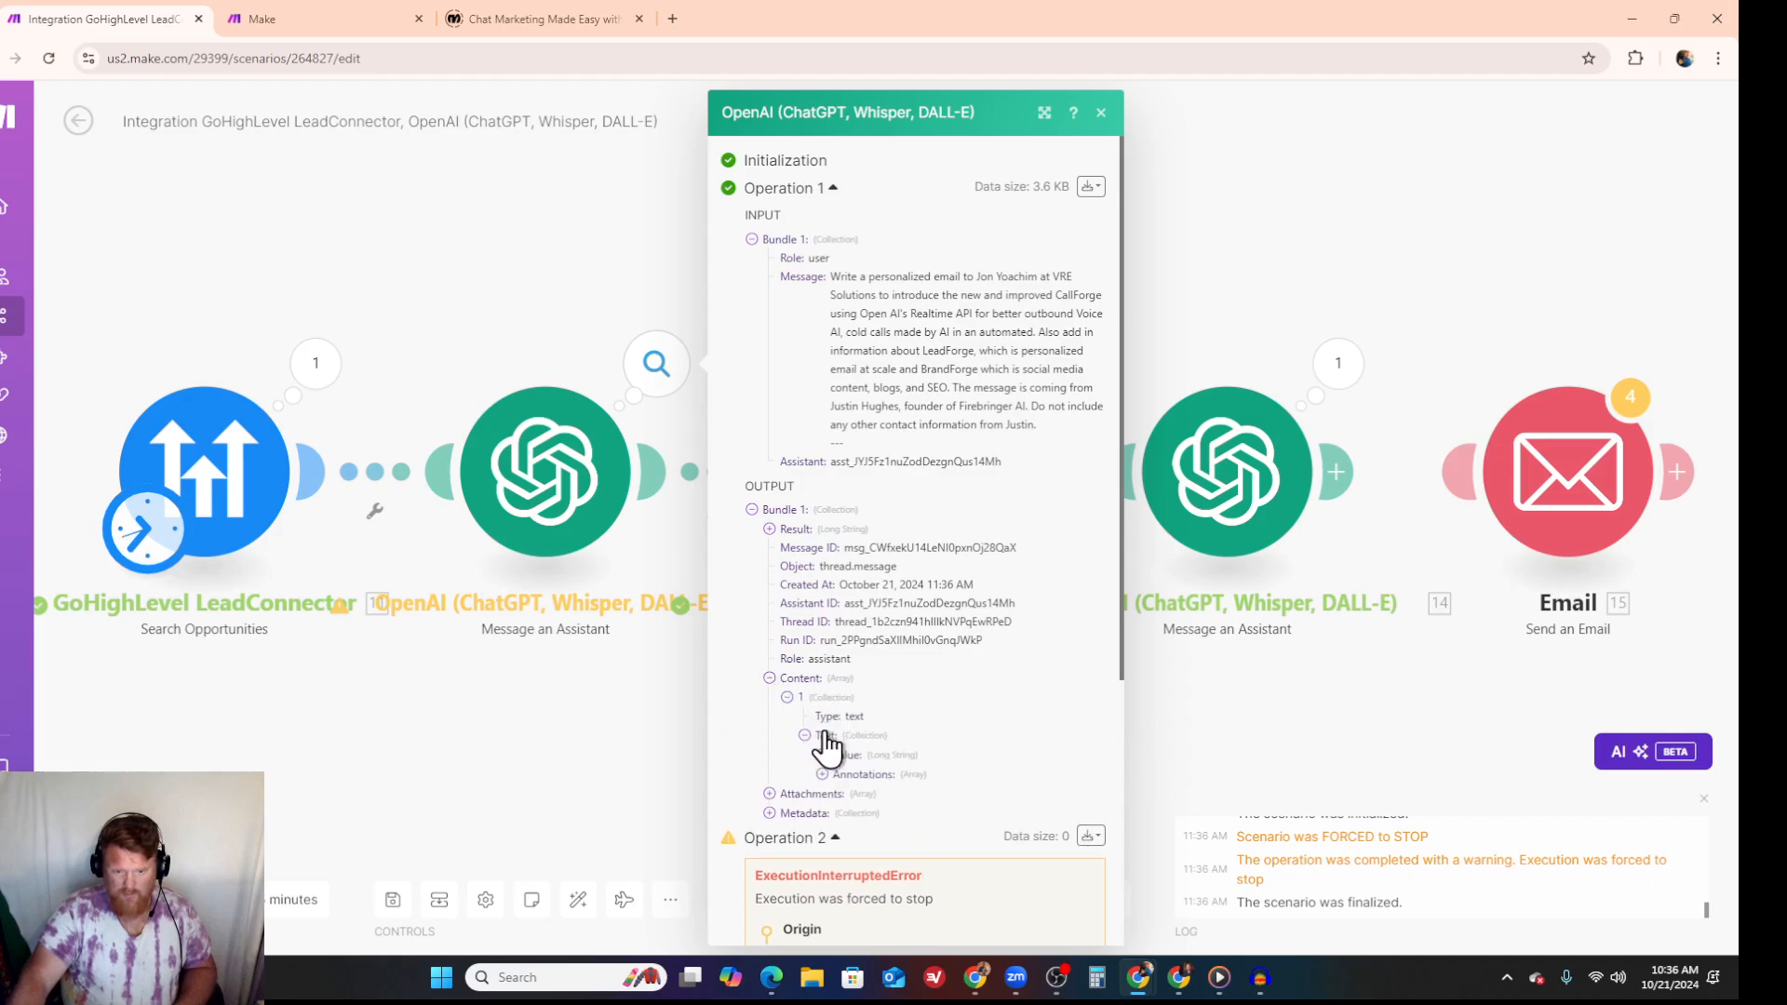
click(769, 529)
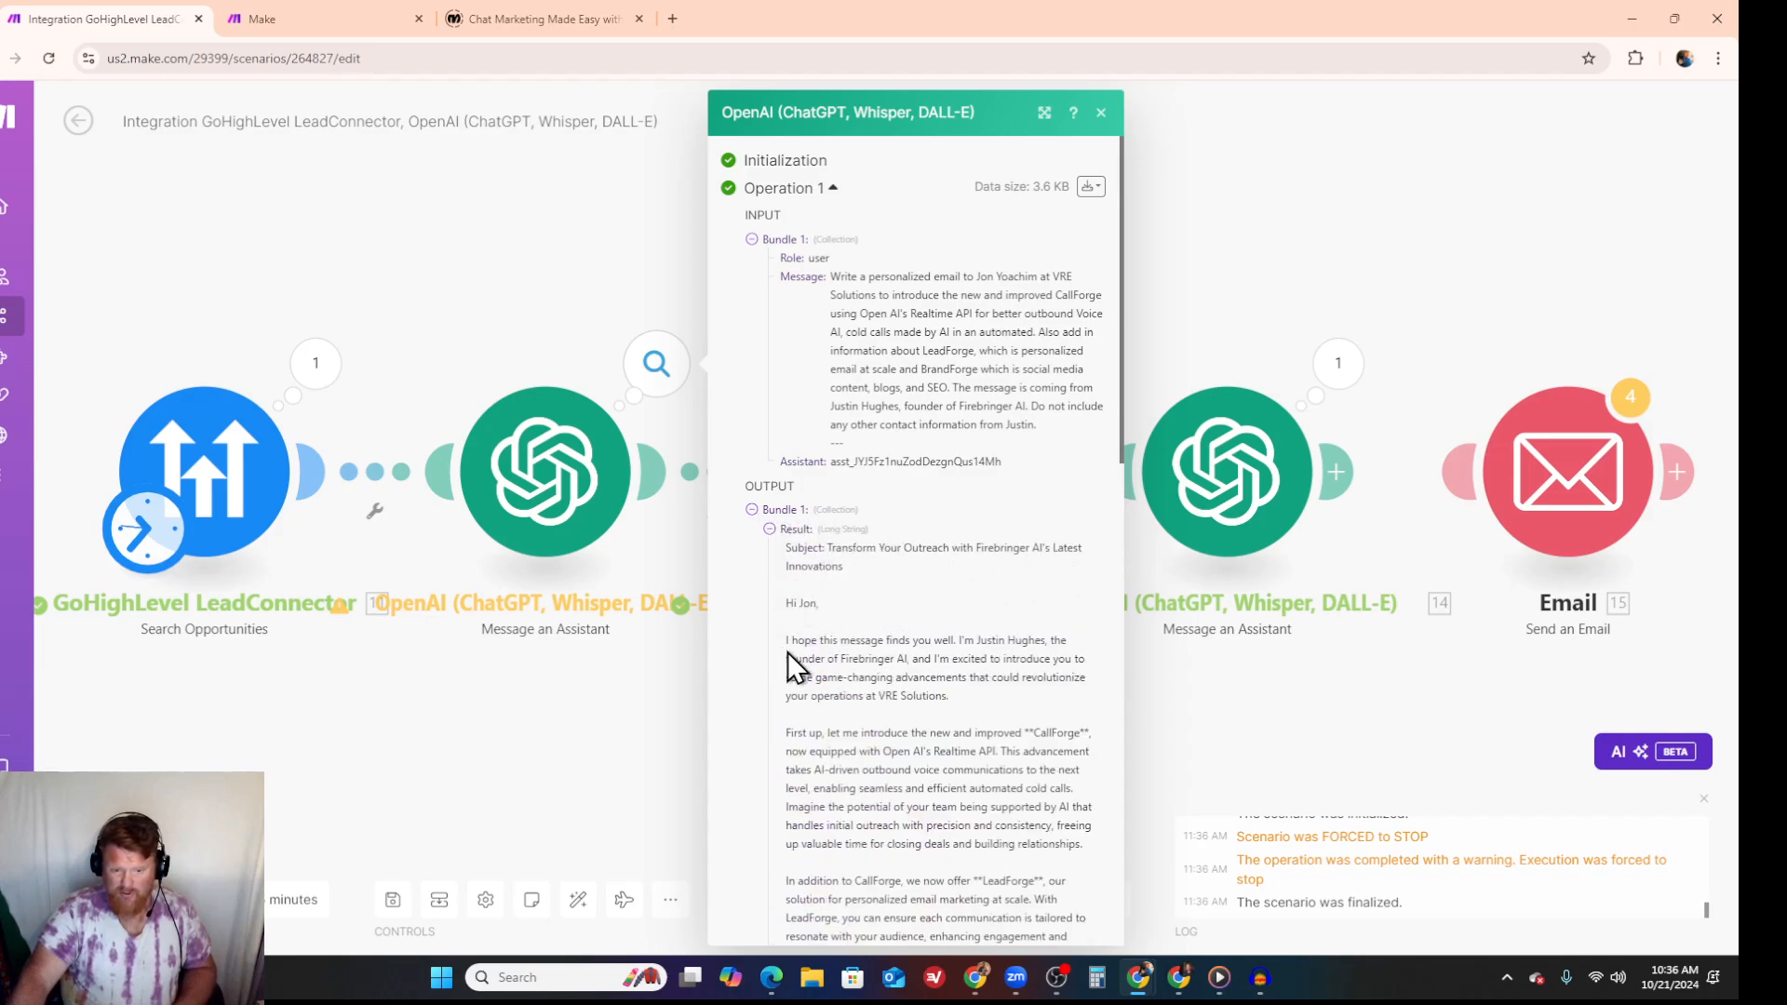
scroll(787, 653, down, 1)
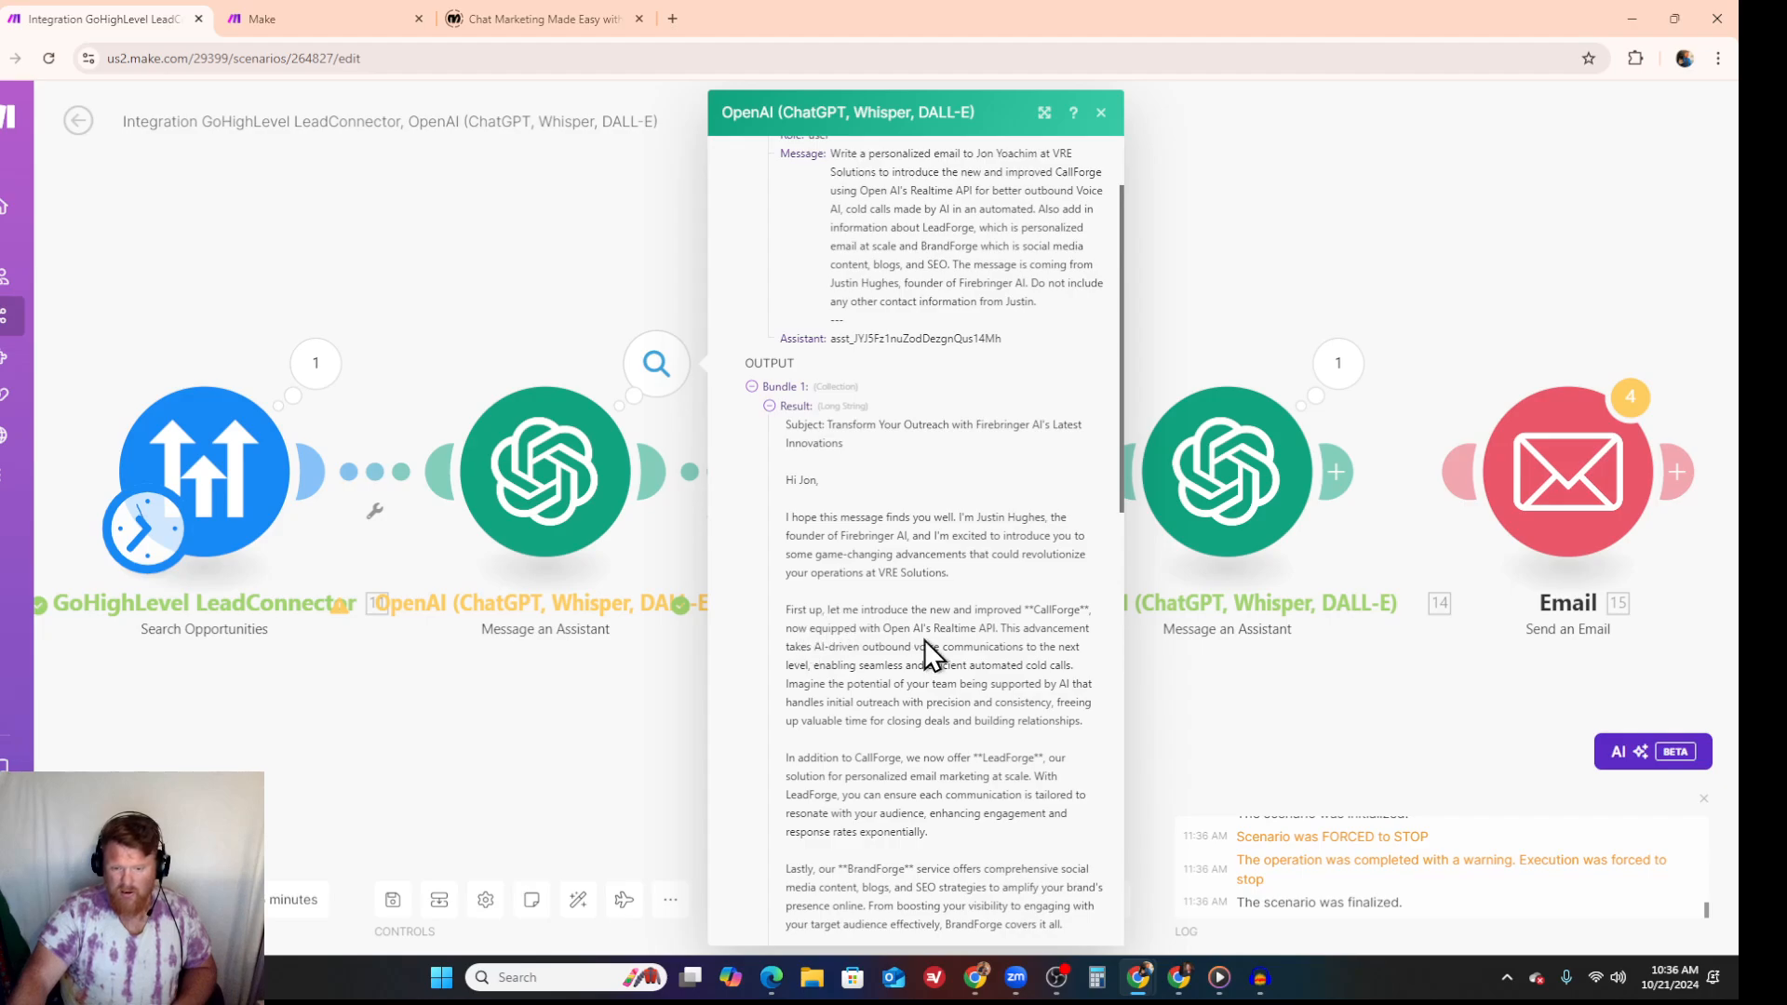
scroll(907, 619, down, 1)
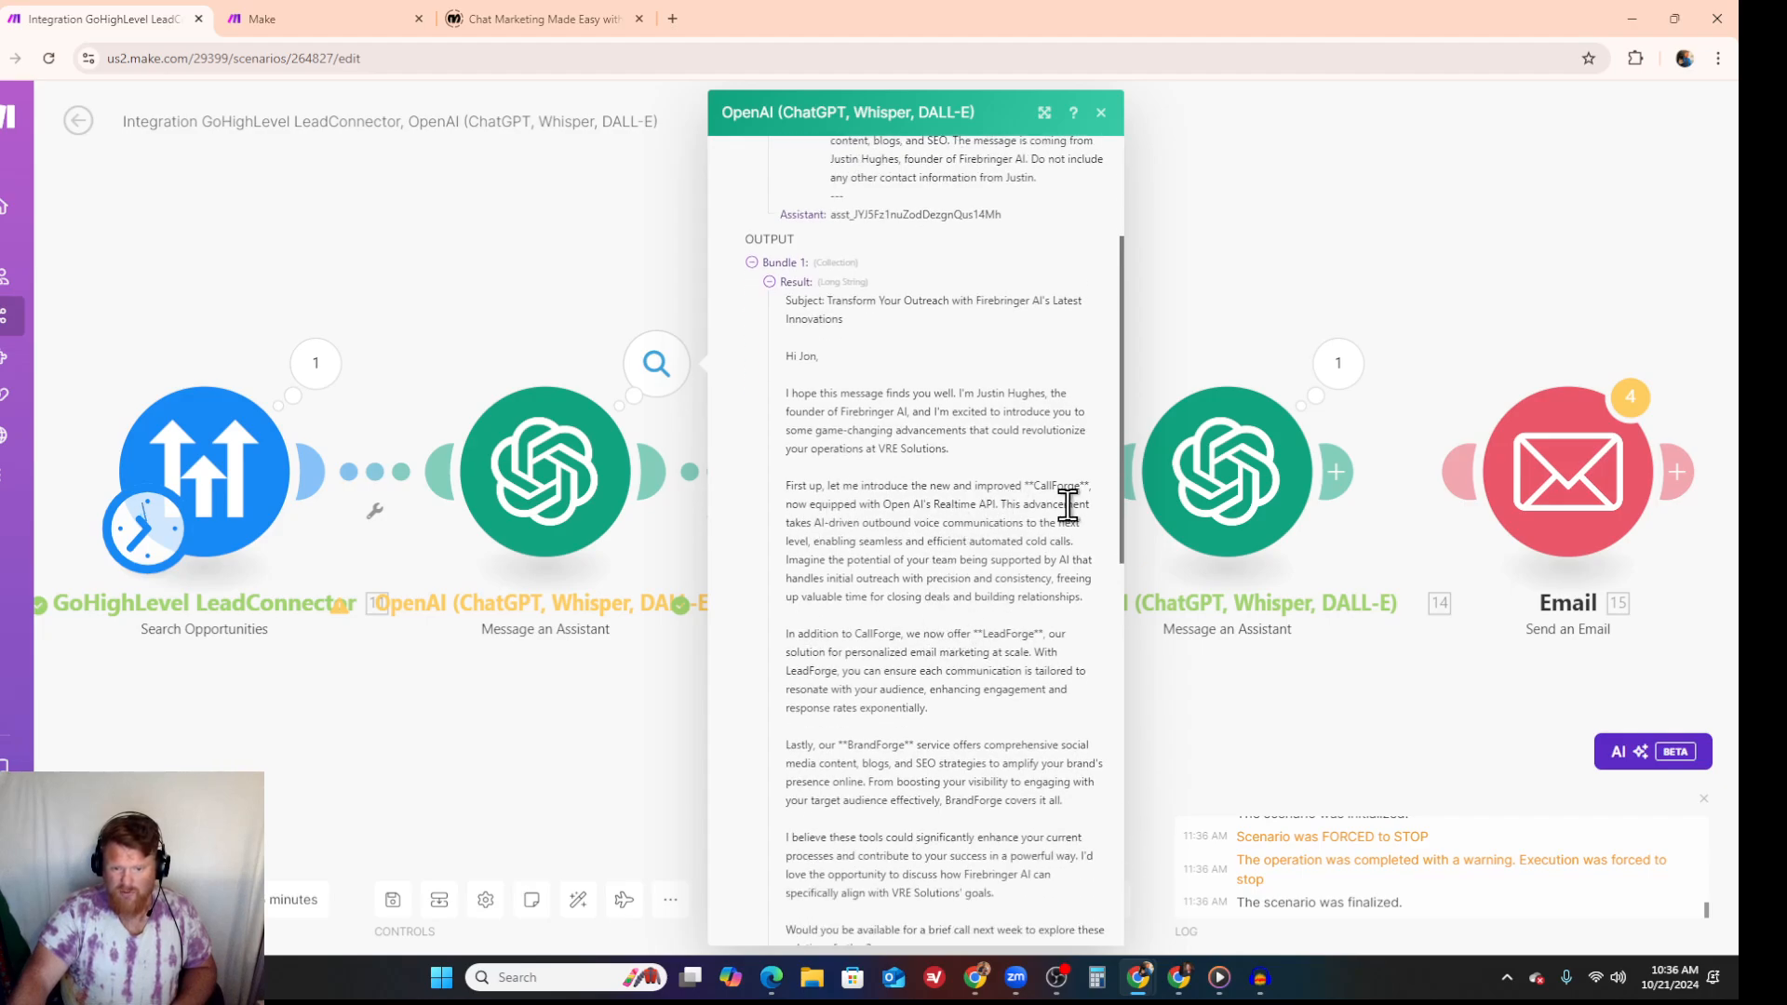
- Read the rest of the email generated by the first Message an Assistant module and close its output
scroll(907, 507, down, 1)
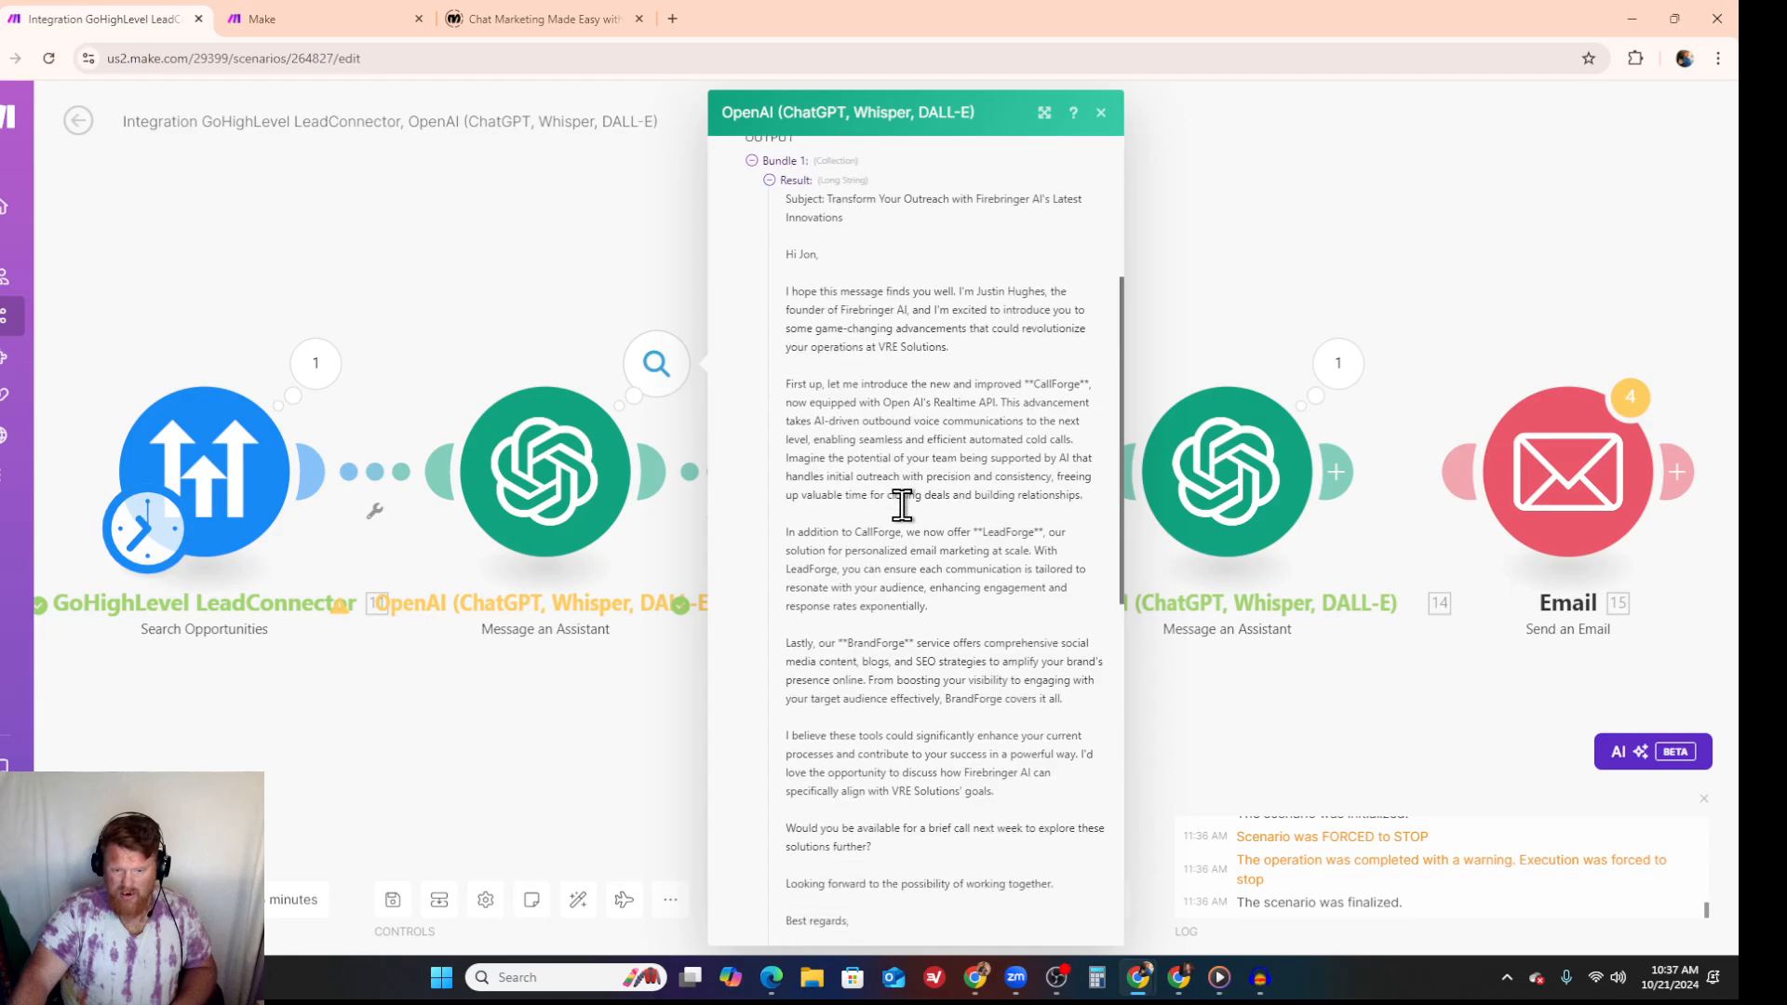
scroll(869, 546, down, 2)
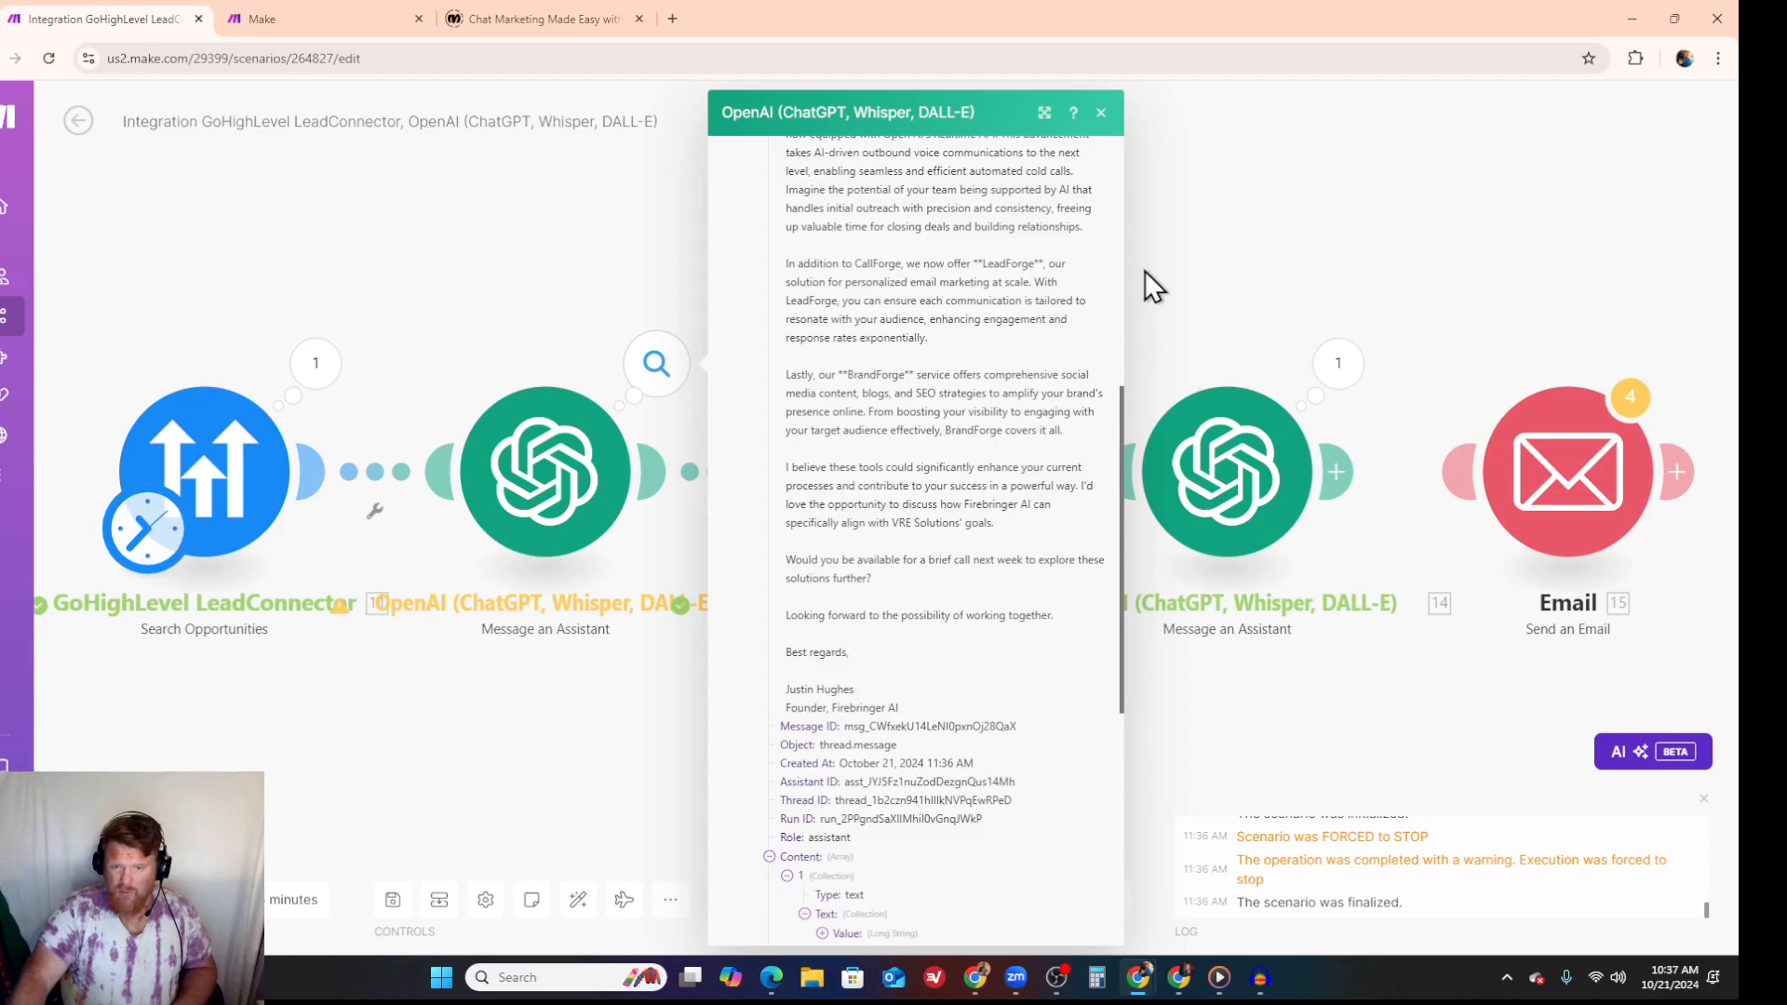
click(1100, 113)
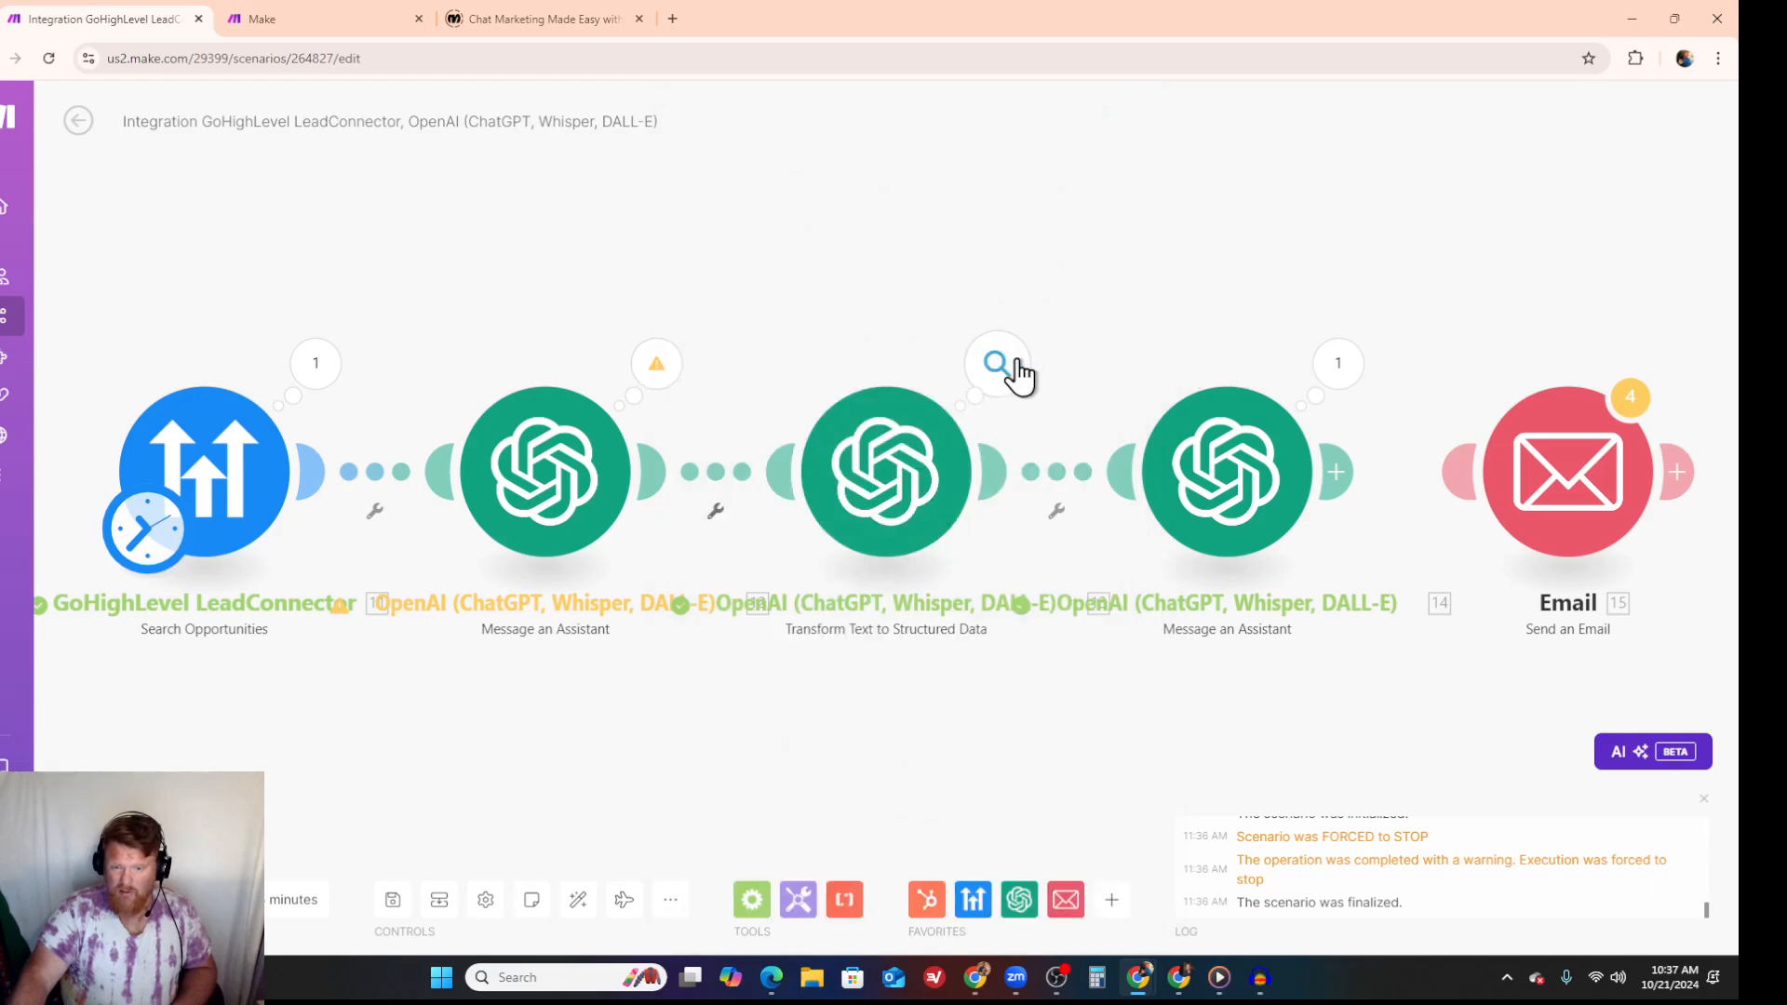
- Examine the restyled email in the Result of the second Message an Assistant module's output, and close it
click(1335, 371)
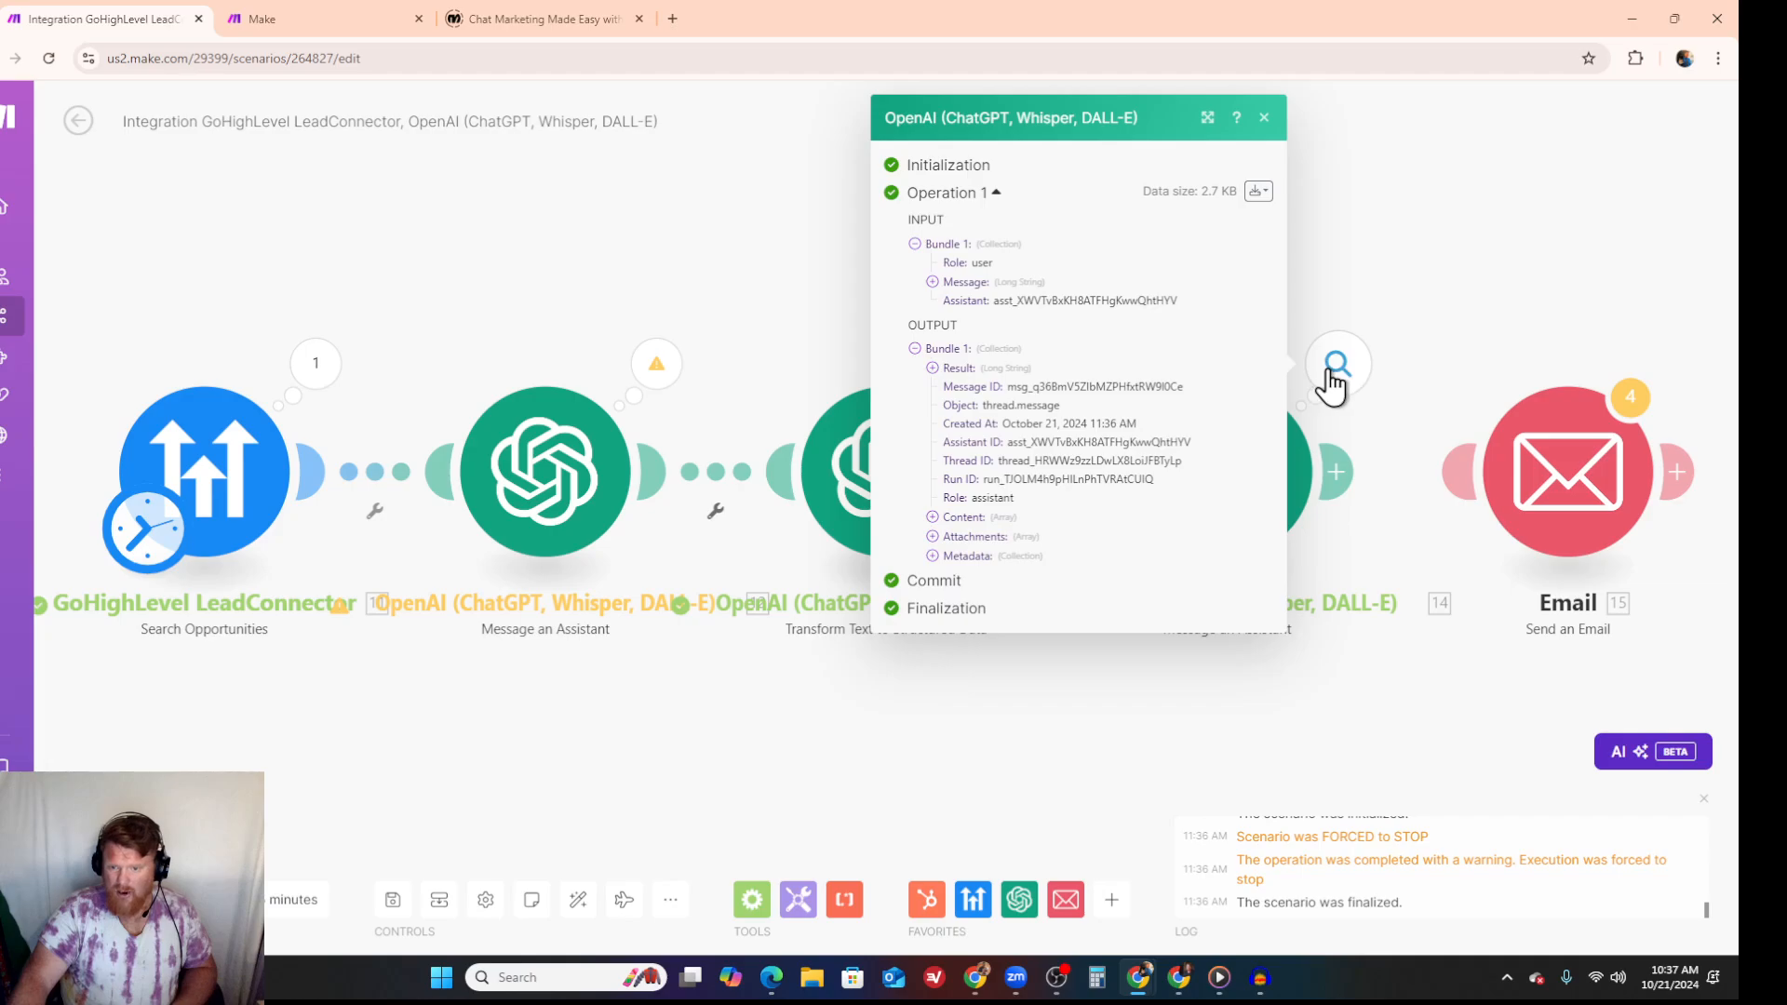
click(933, 368)
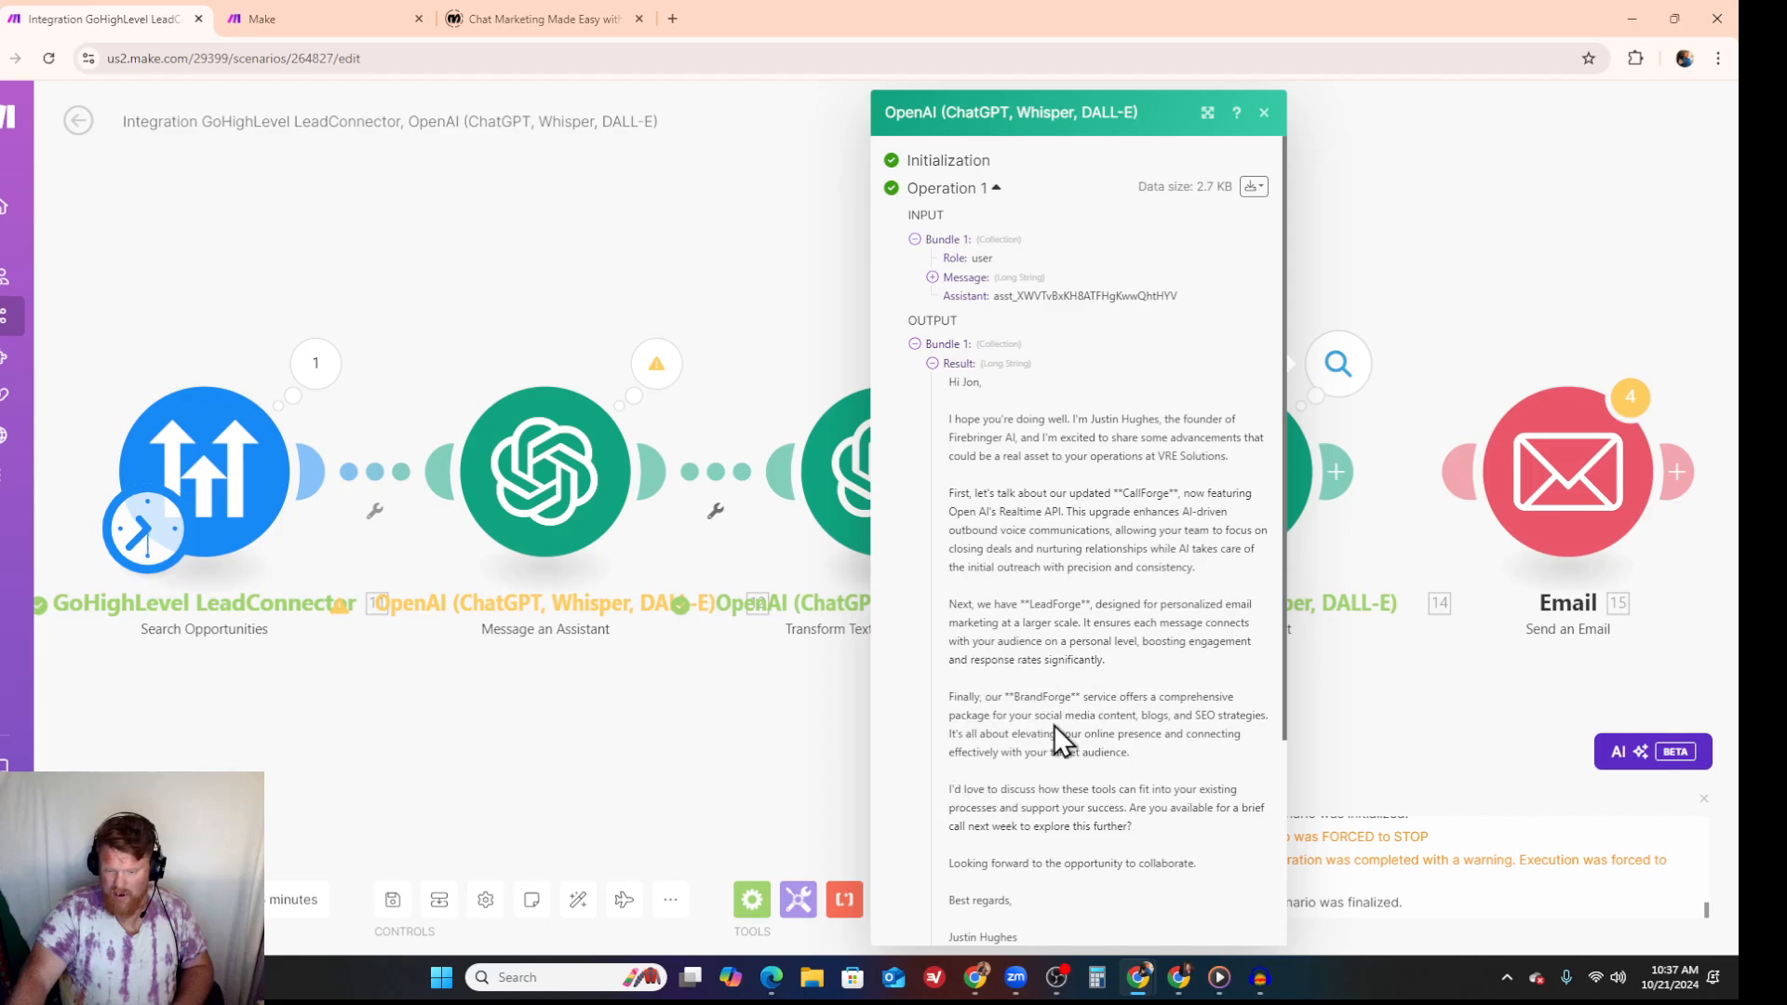
click(1263, 113)
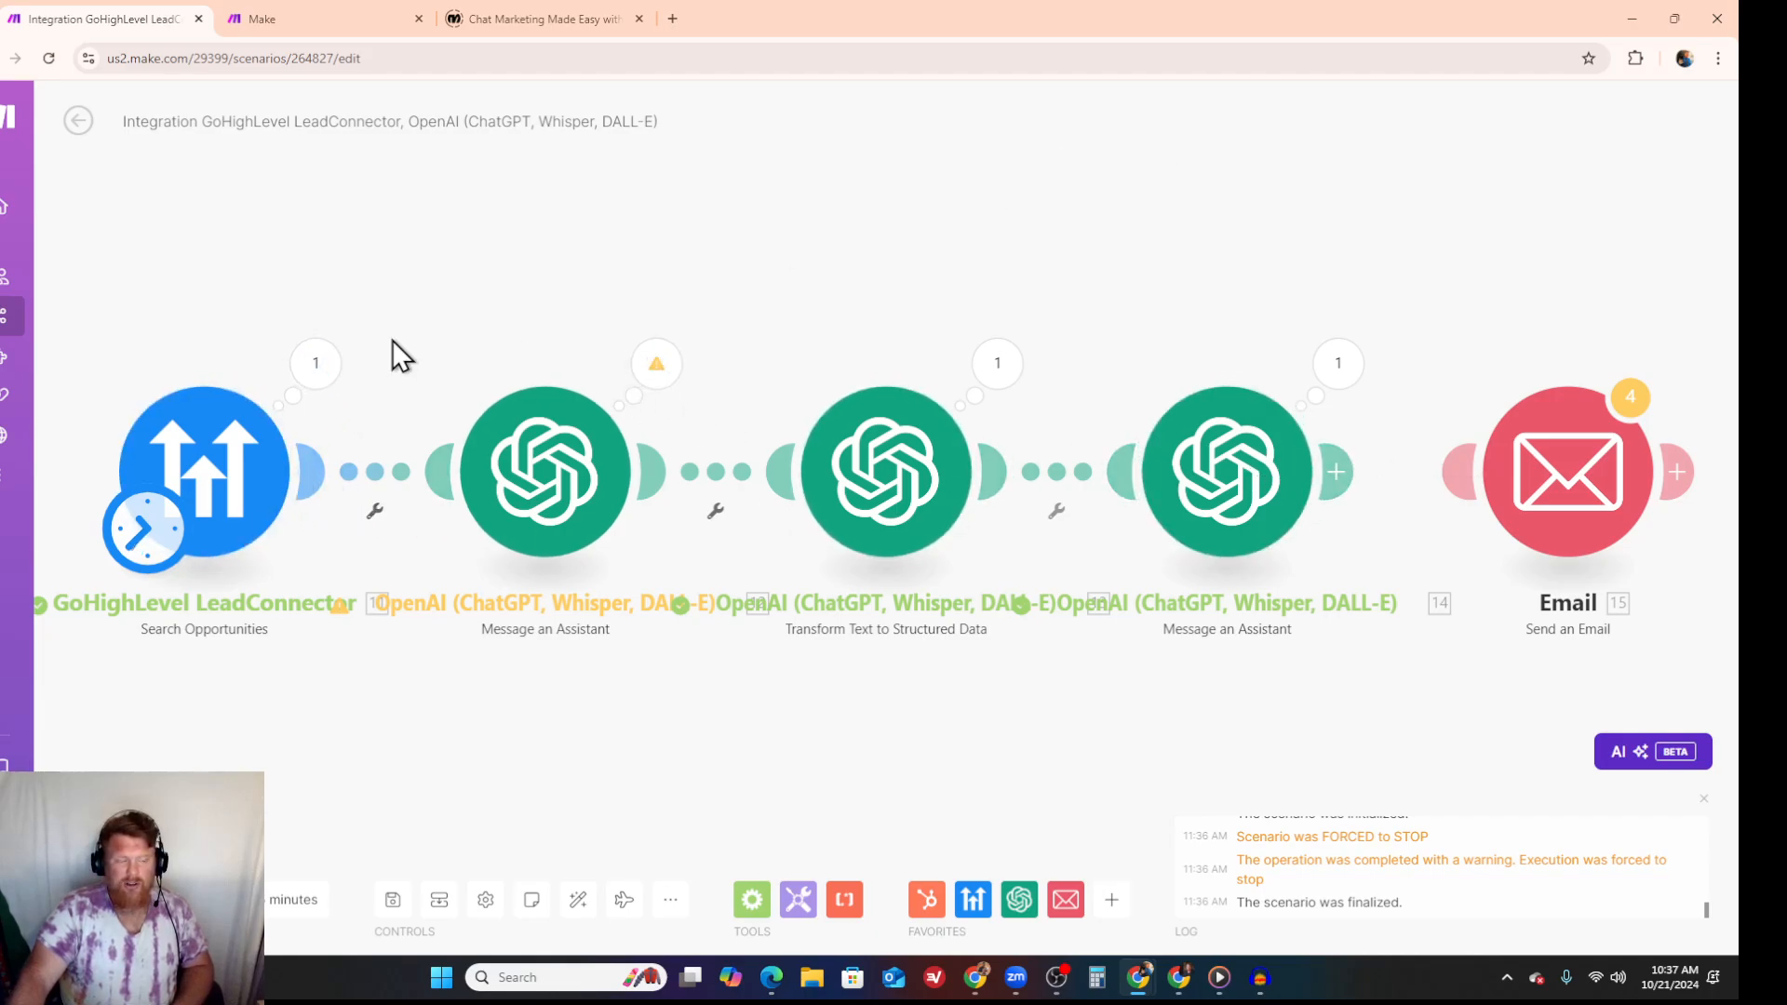
- In the first assistant's message, replace the product introduction after the Company Name variable with "listing out the common problems of growth and scale"
click(557, 486)
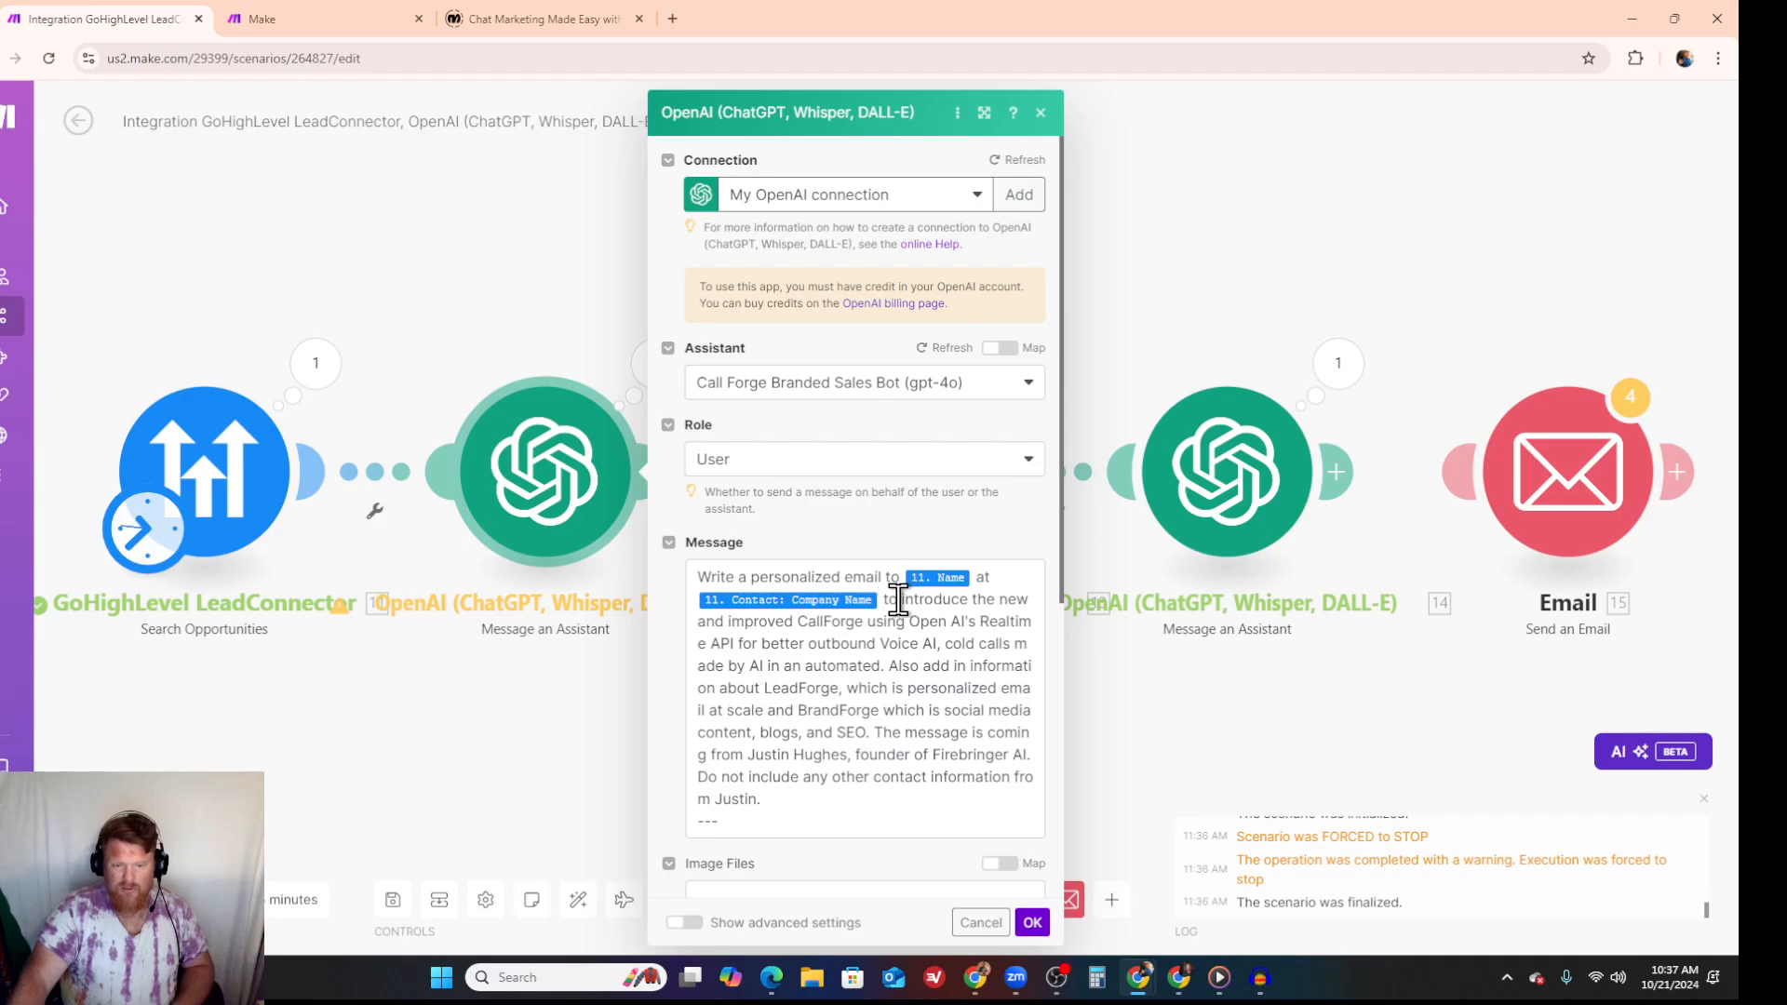
drag(885, 600, 867, 730)
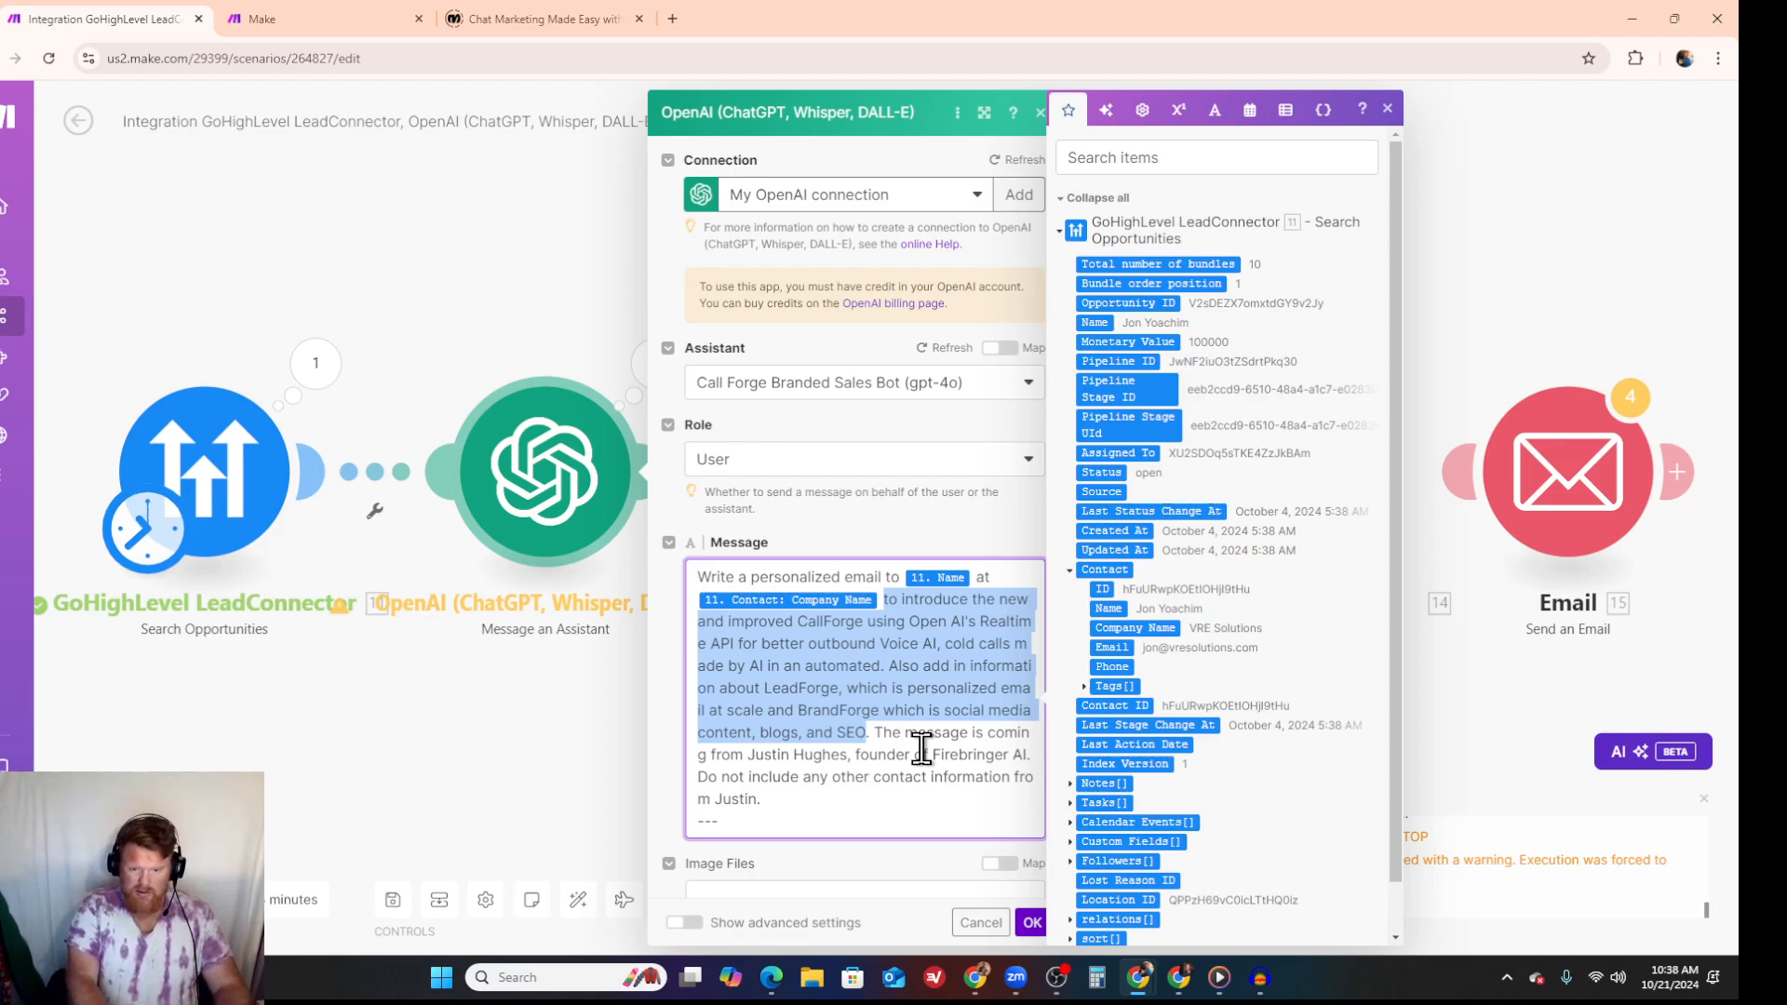
text(listing)
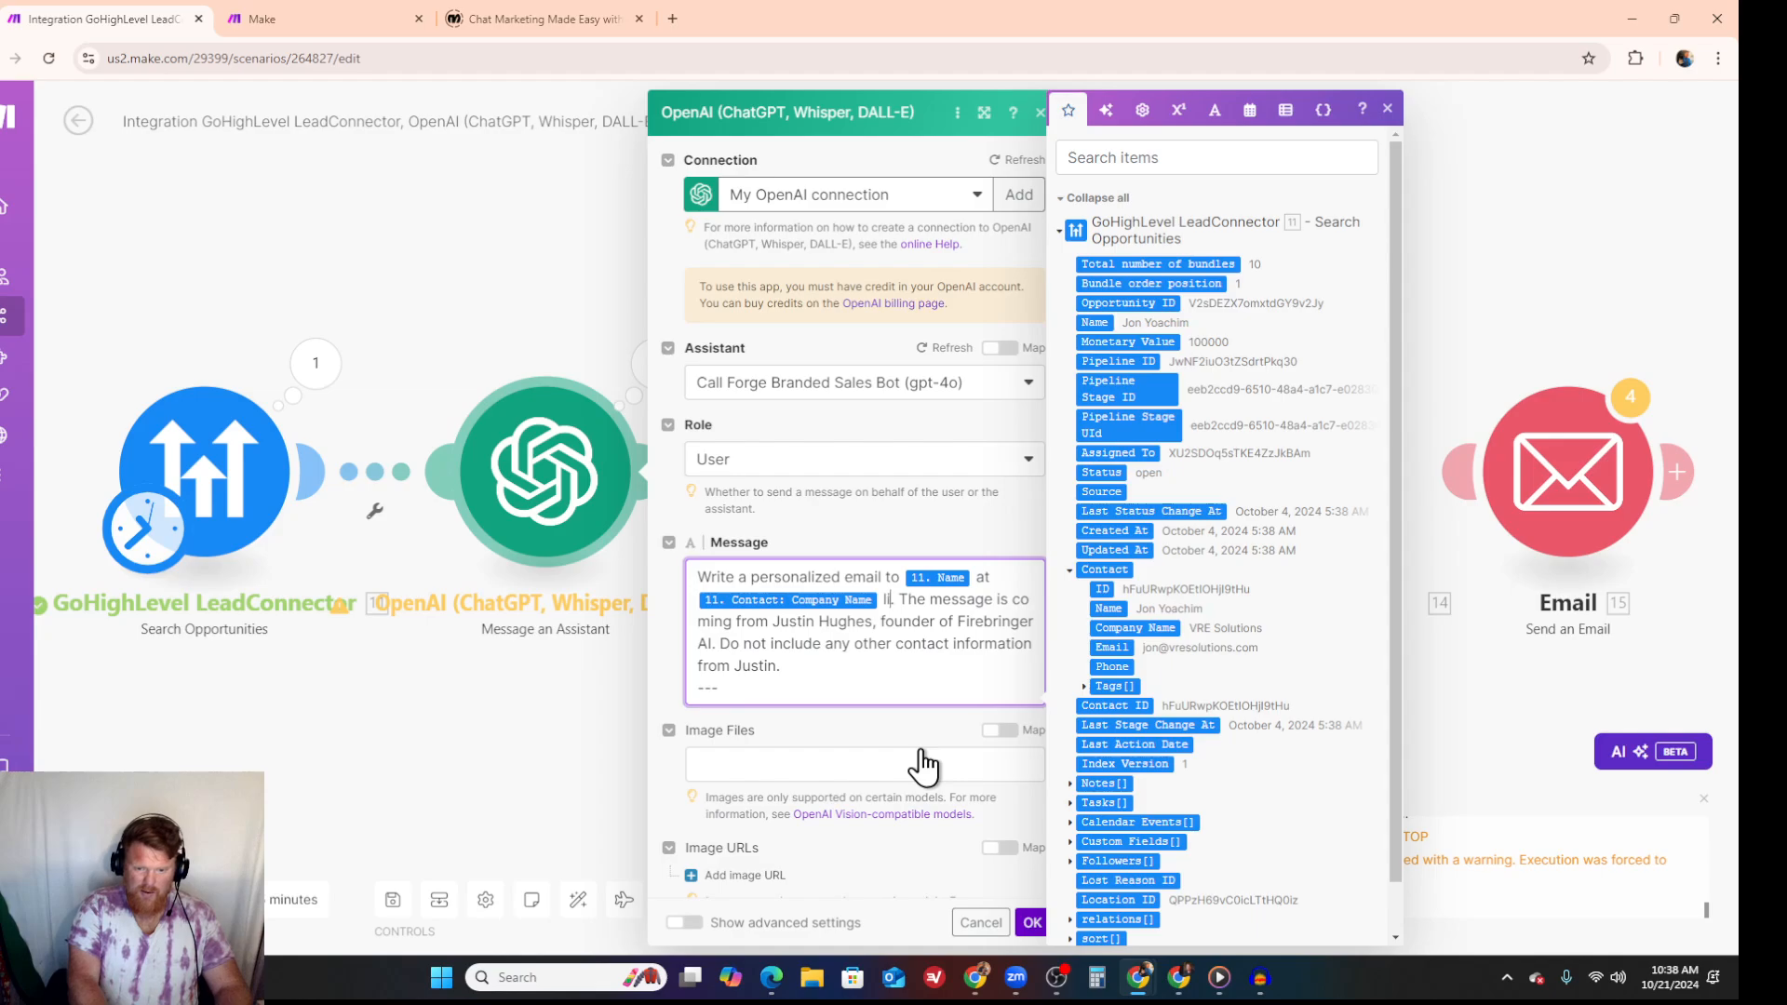
text( out)
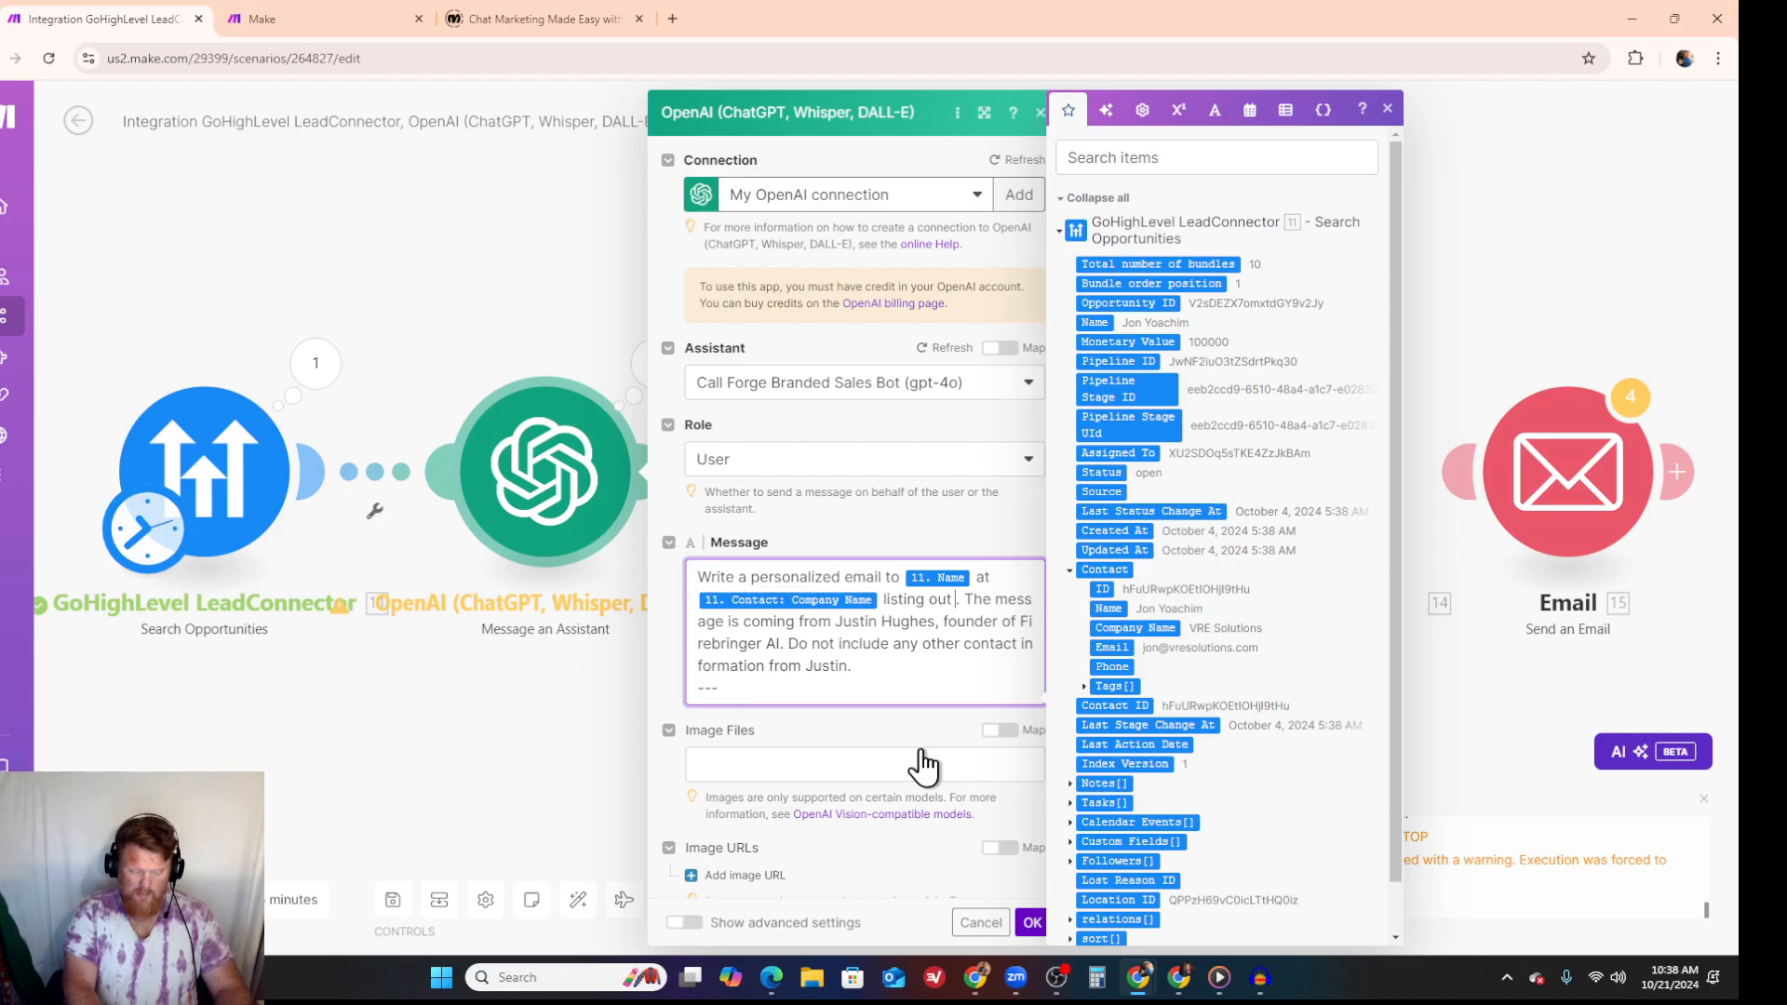
text(the common p)
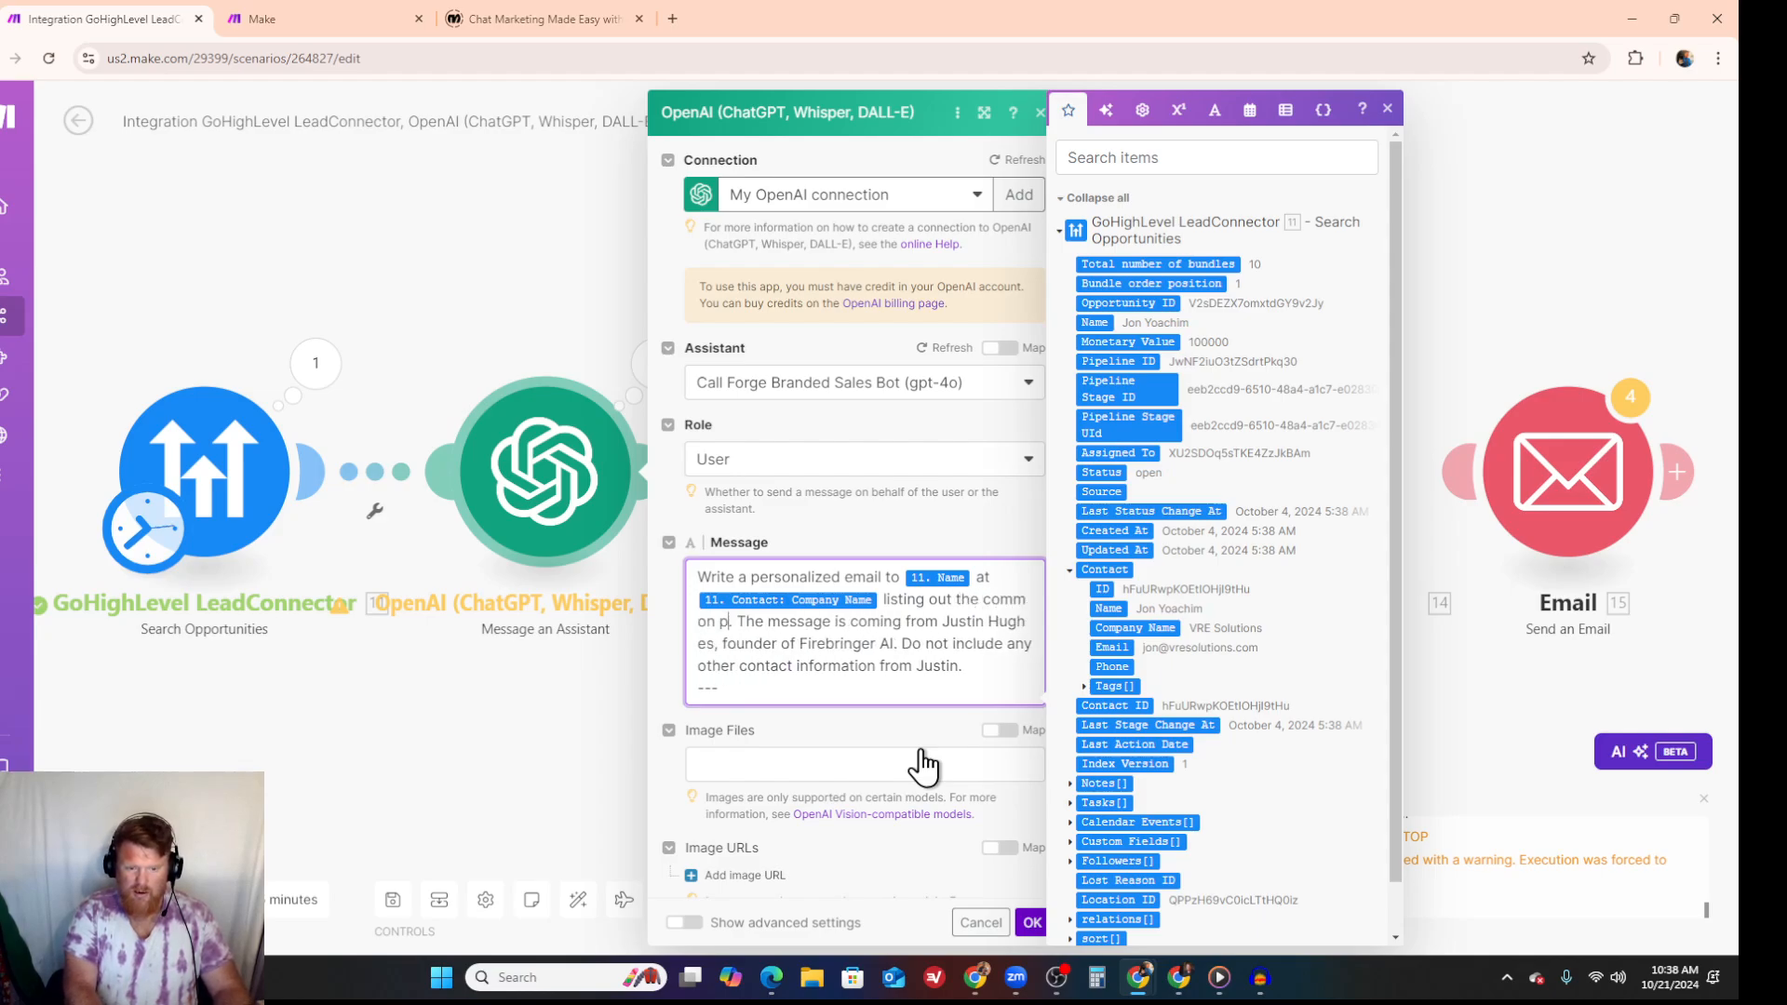
text(roblems of )
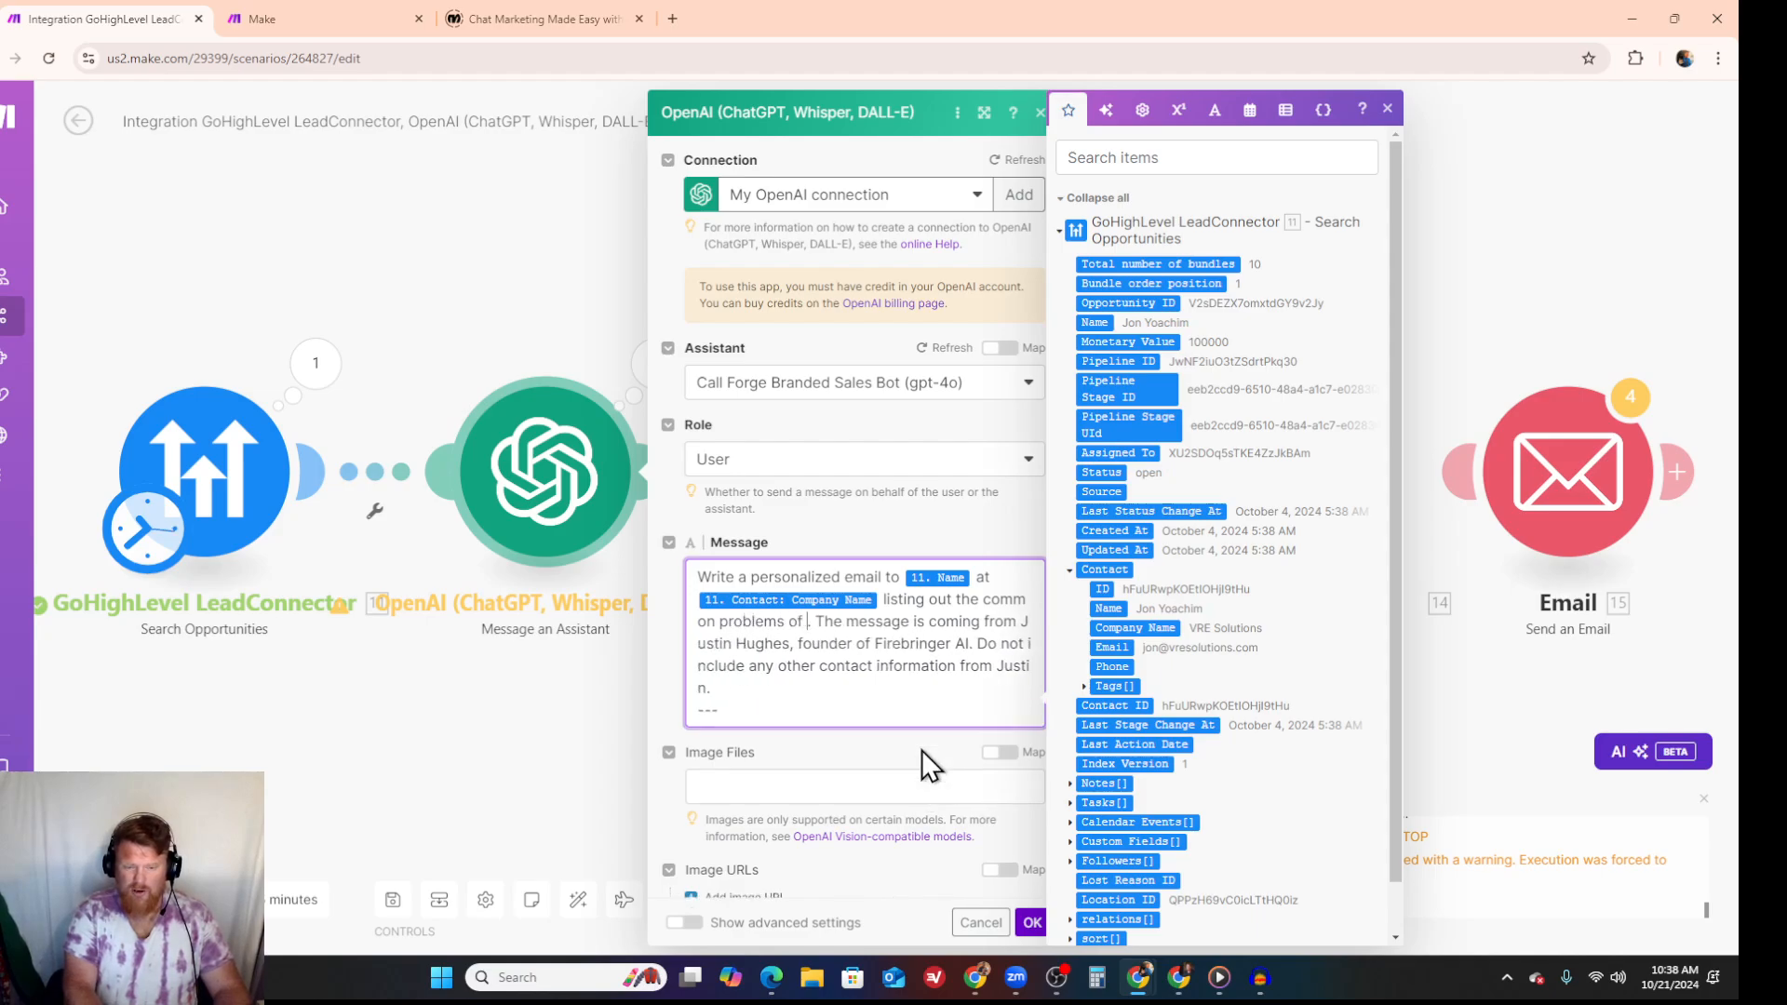
text(growth)
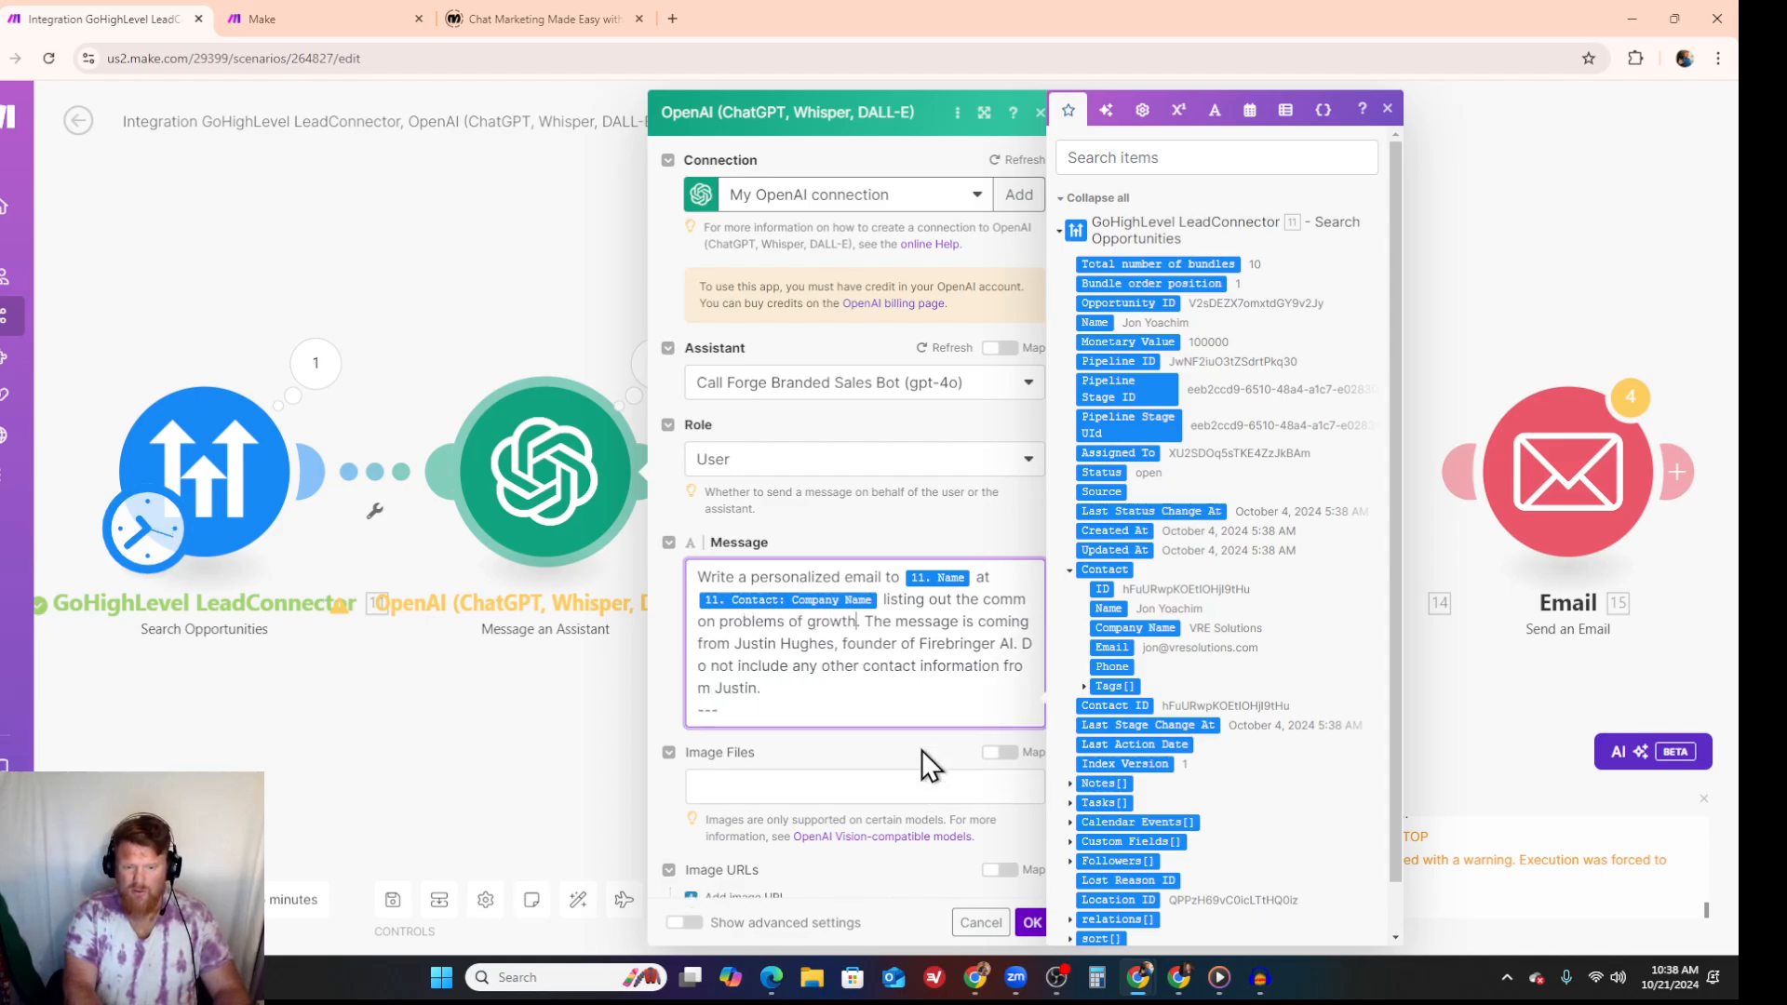
text( and scale)
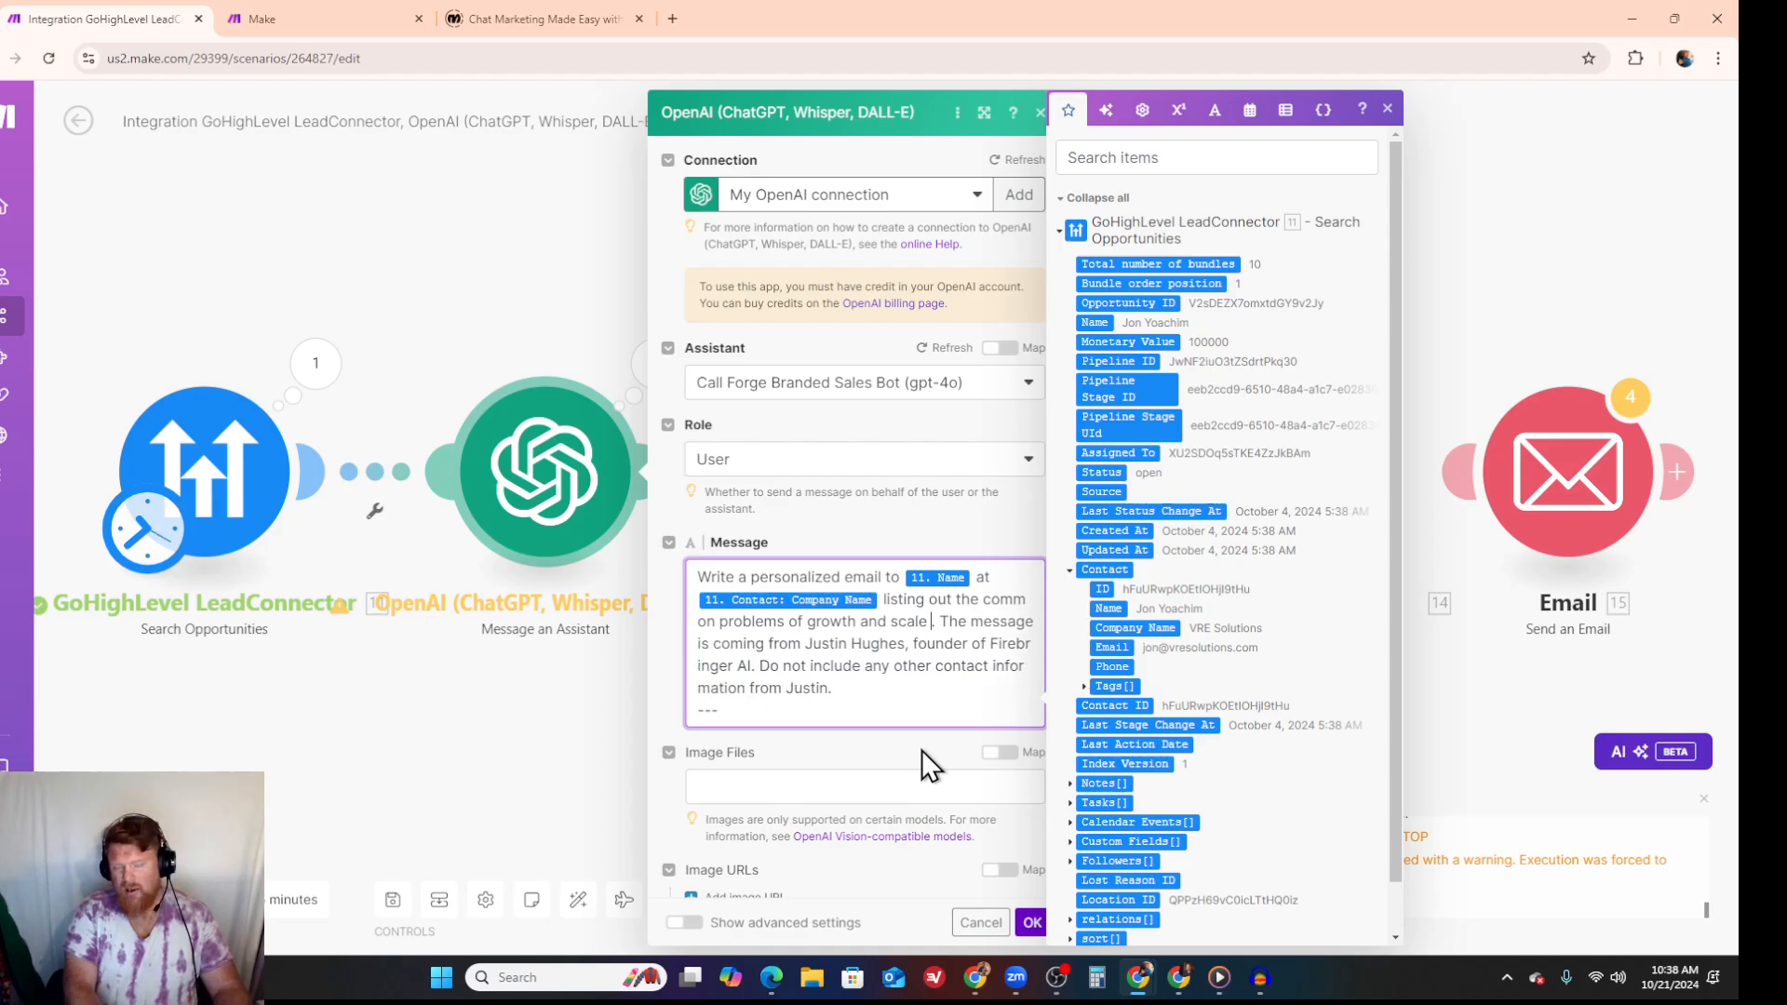
text( with hu)
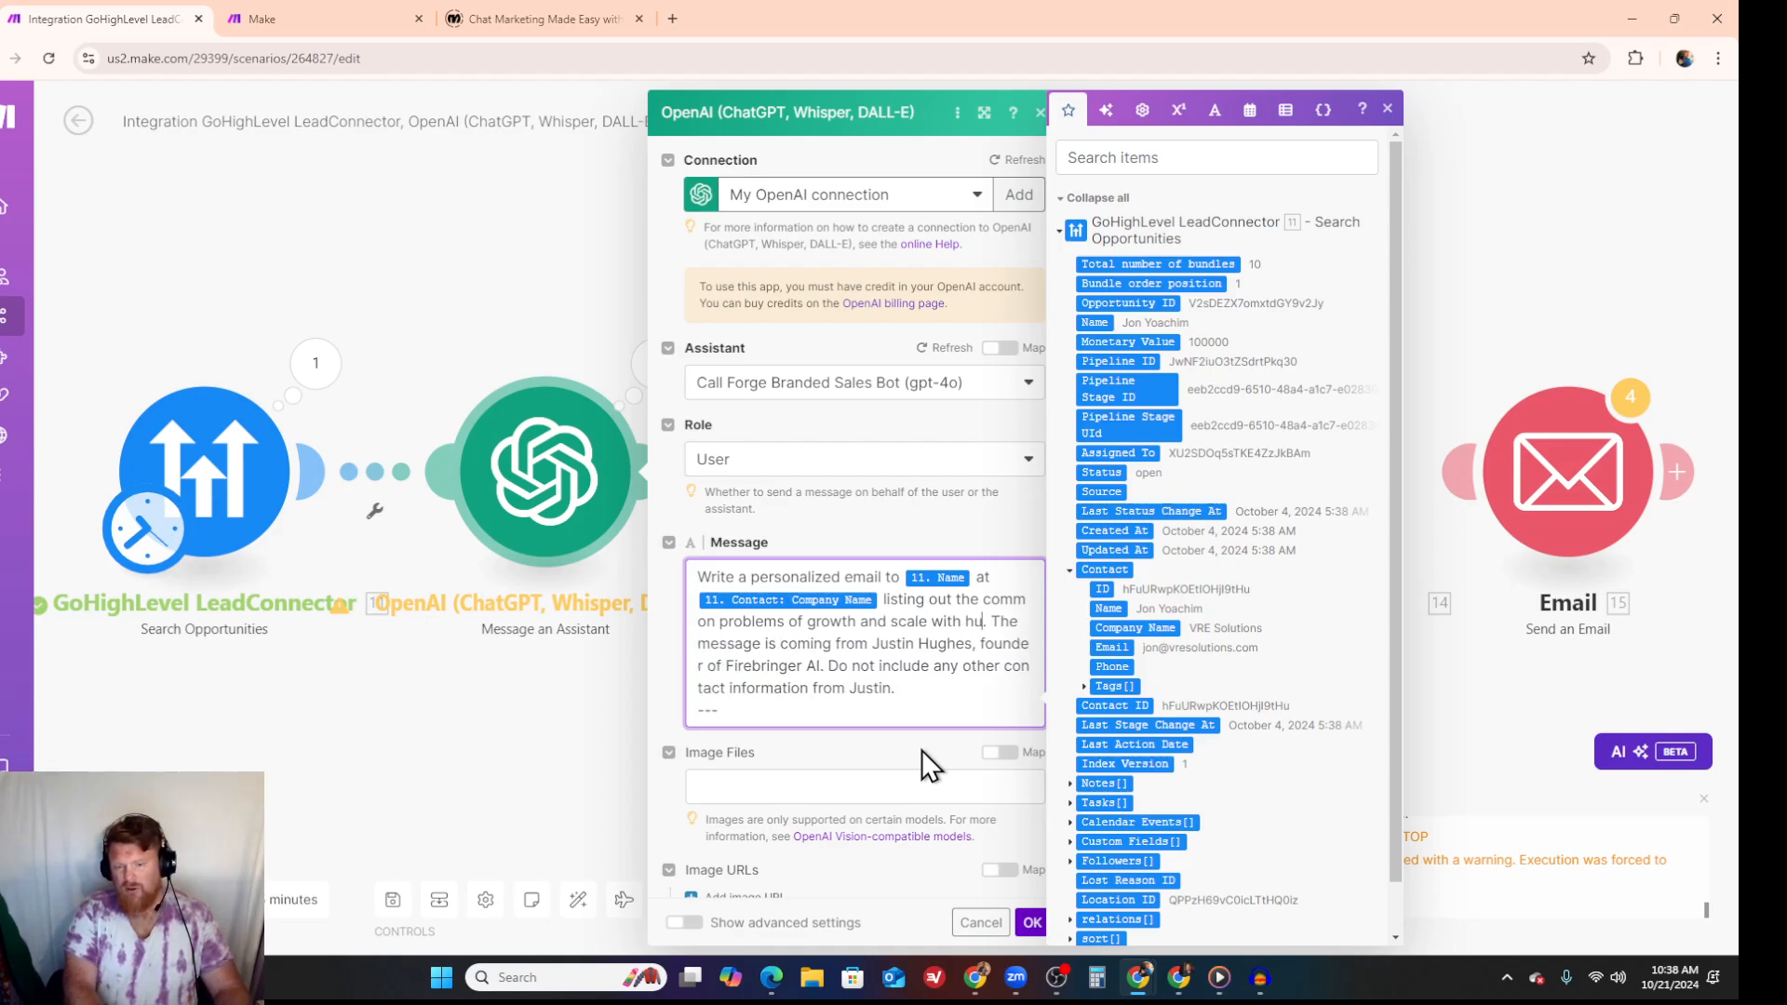
text(m)
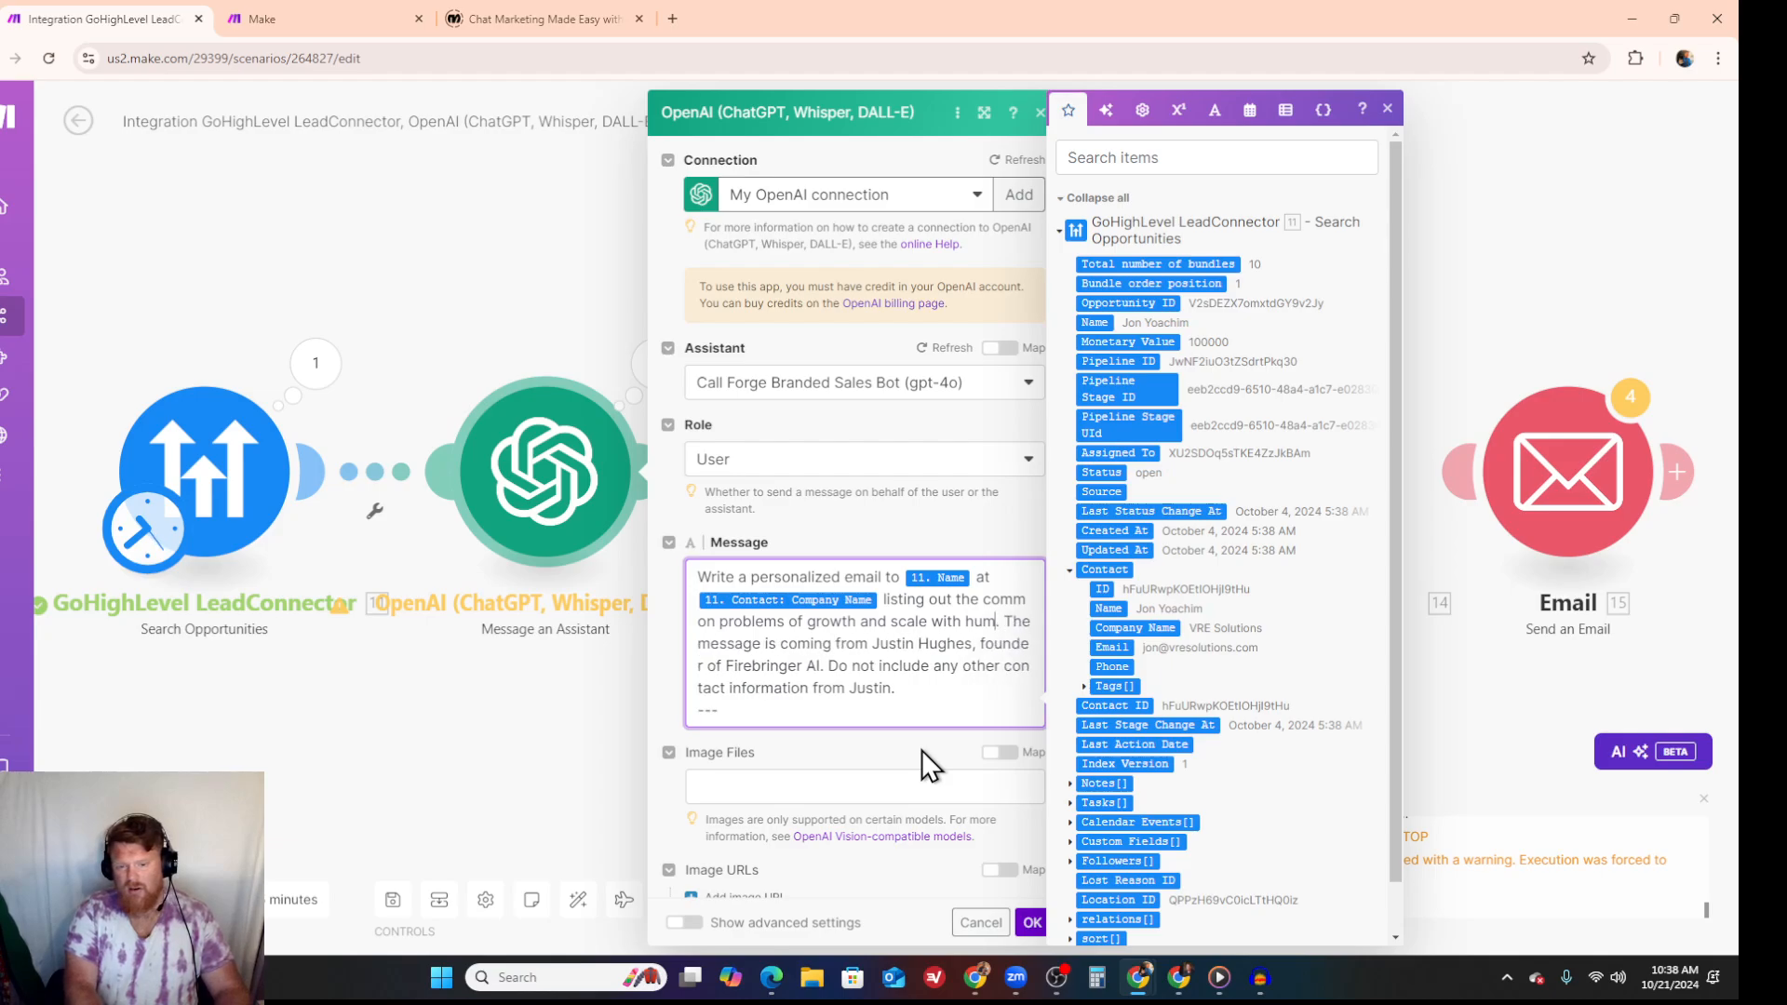
- Extend the problems phrase in the prompt with "with human fallibility or misery often required"
key(BackSpace)
key(BackSpace)
key(BackSpace)
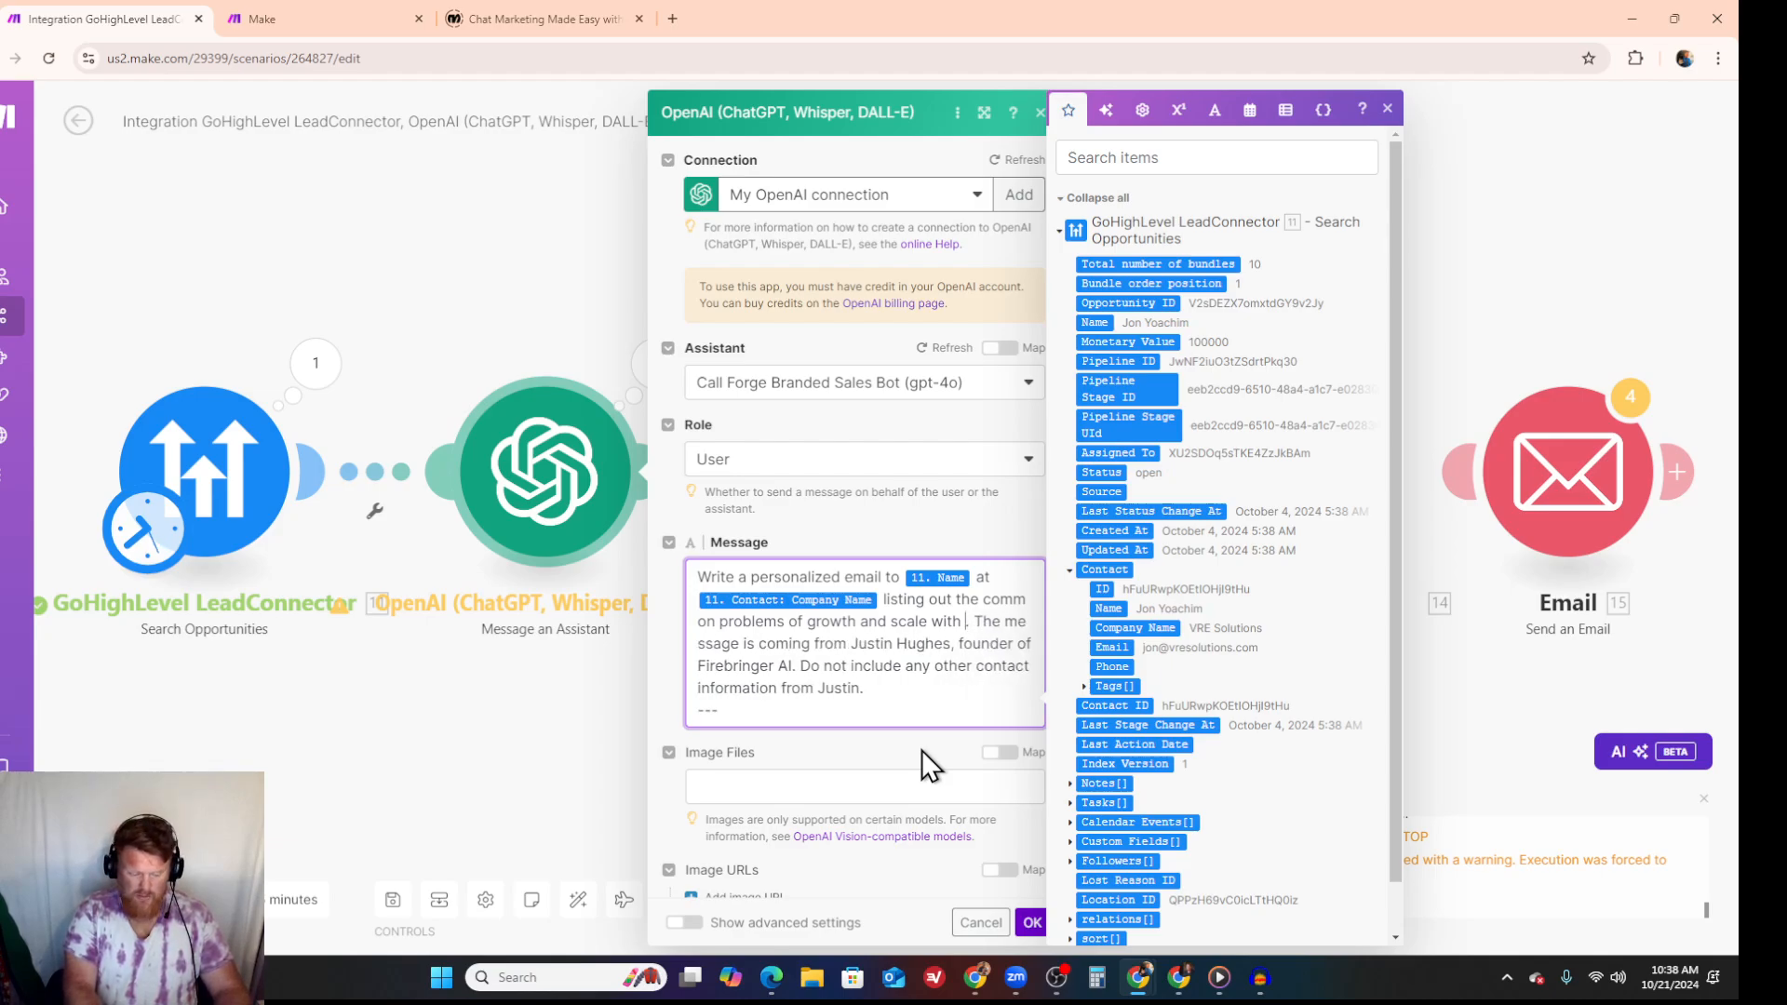
text(human fa)
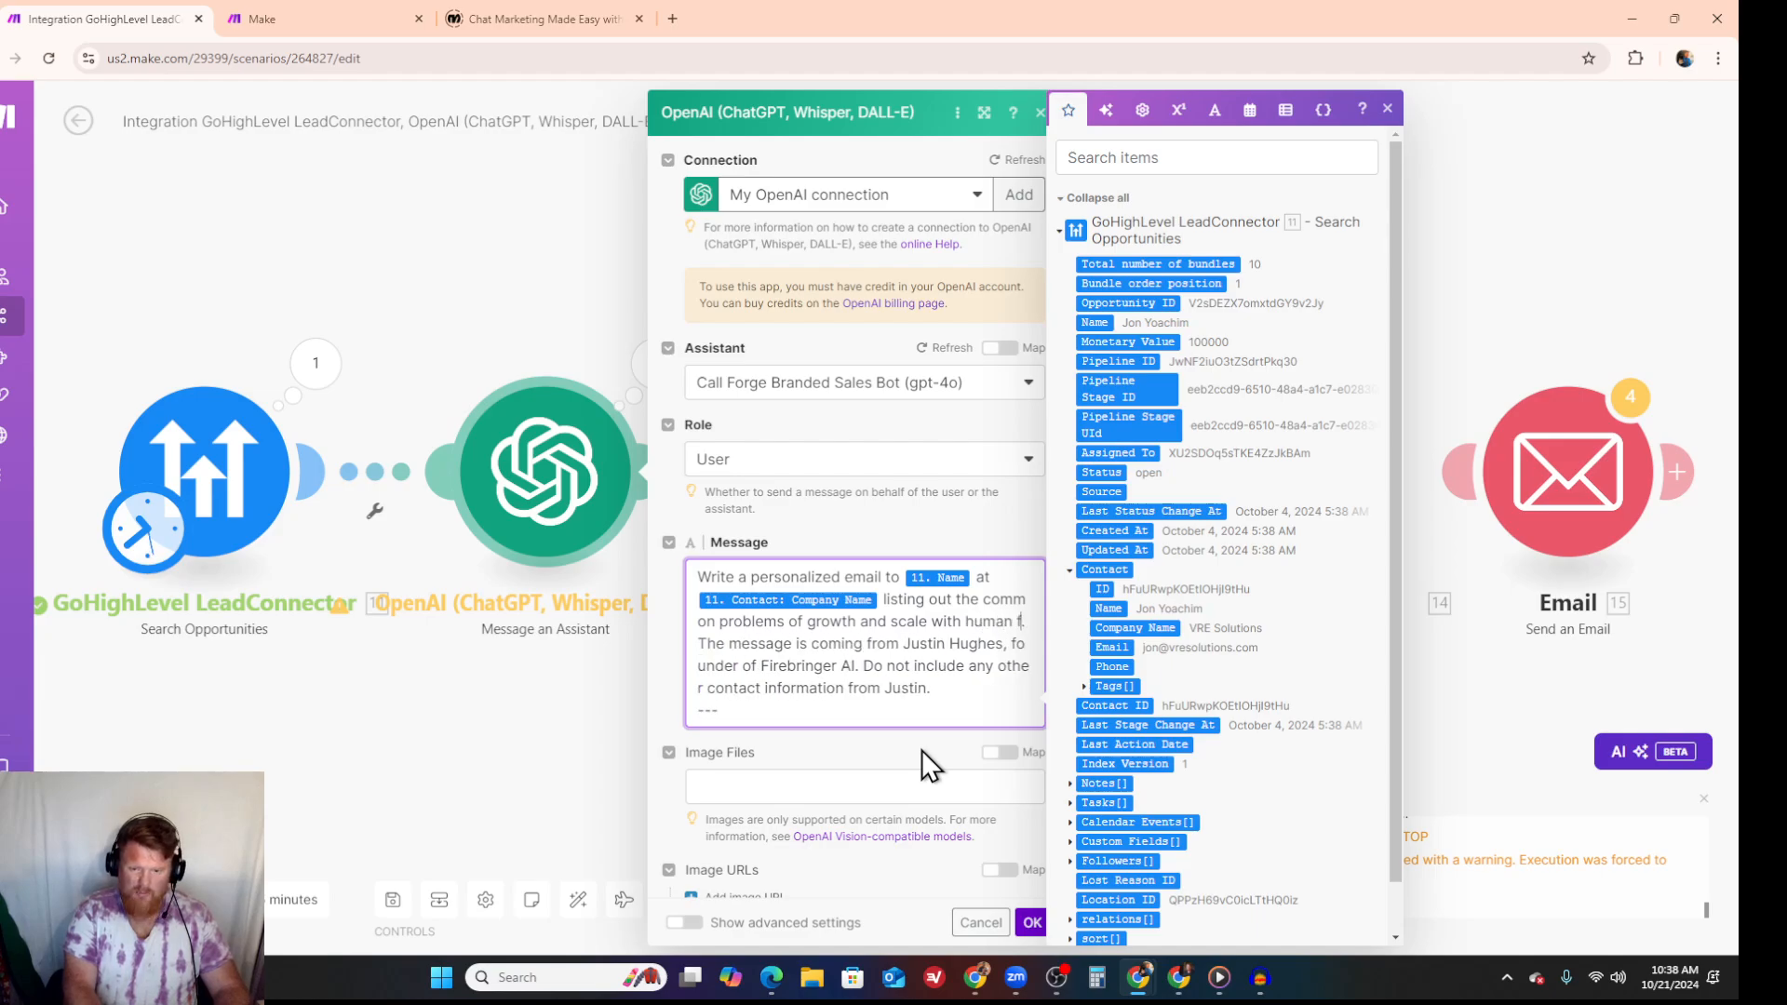
text(llibility)
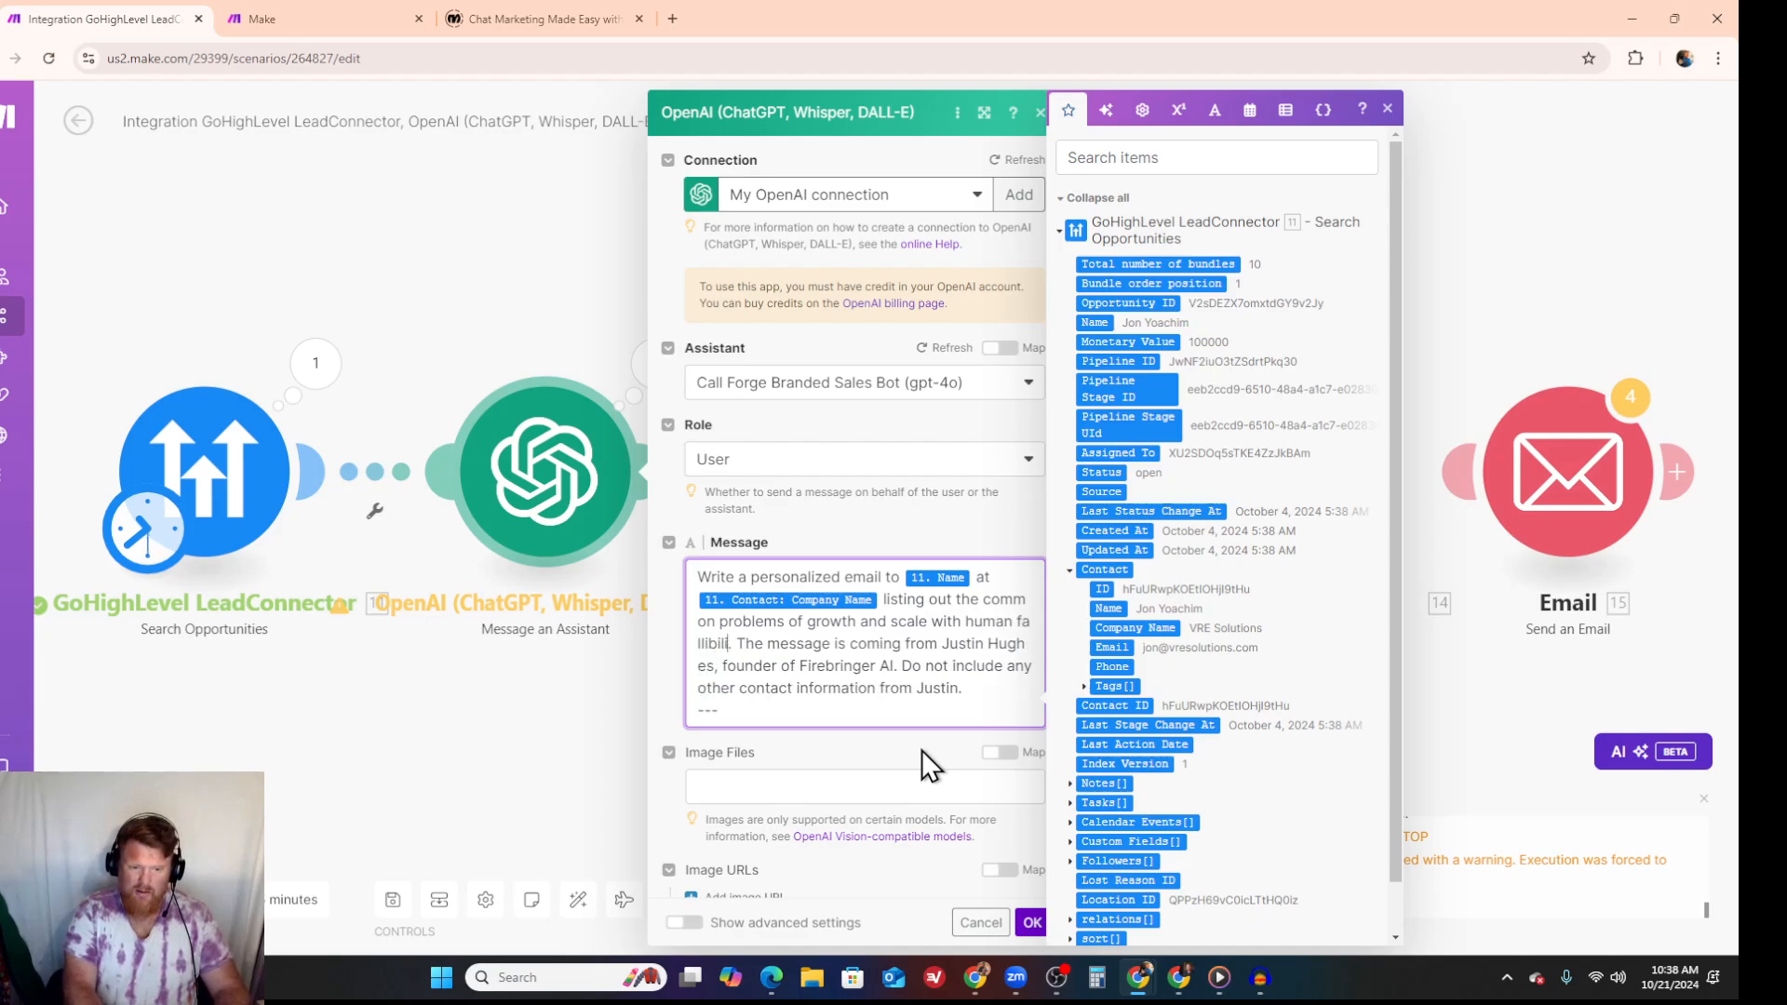
text( or mis)
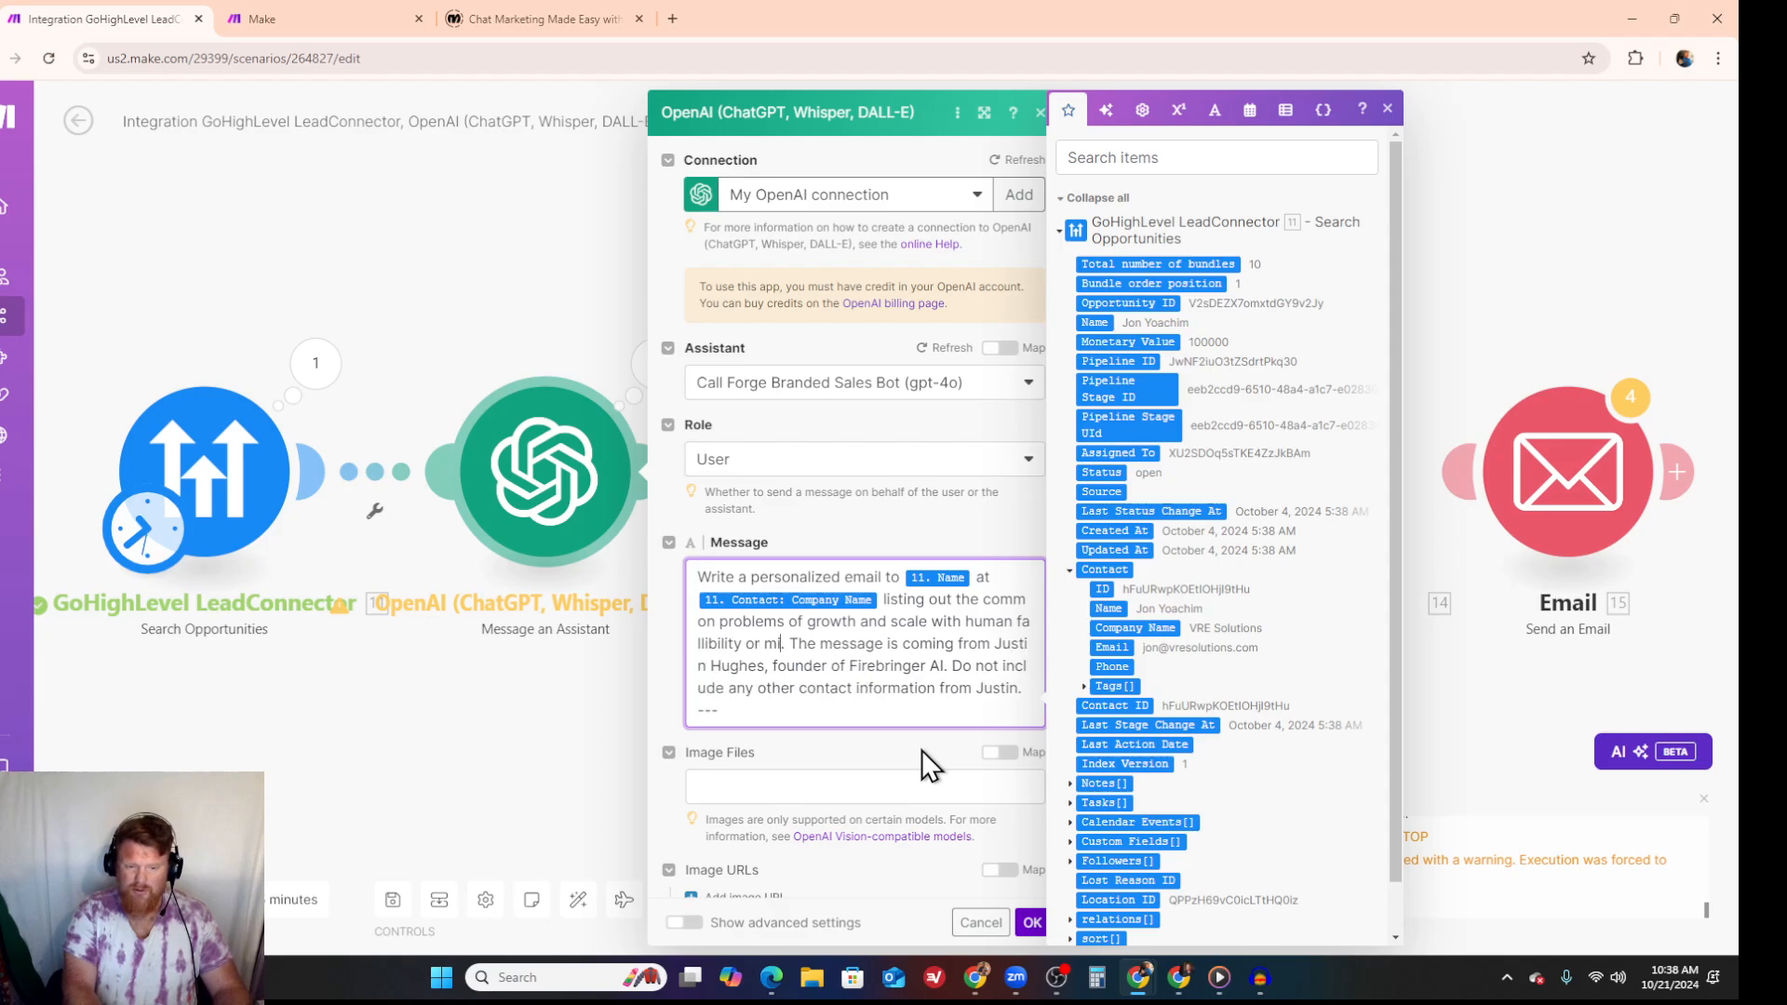
text(ery offten)
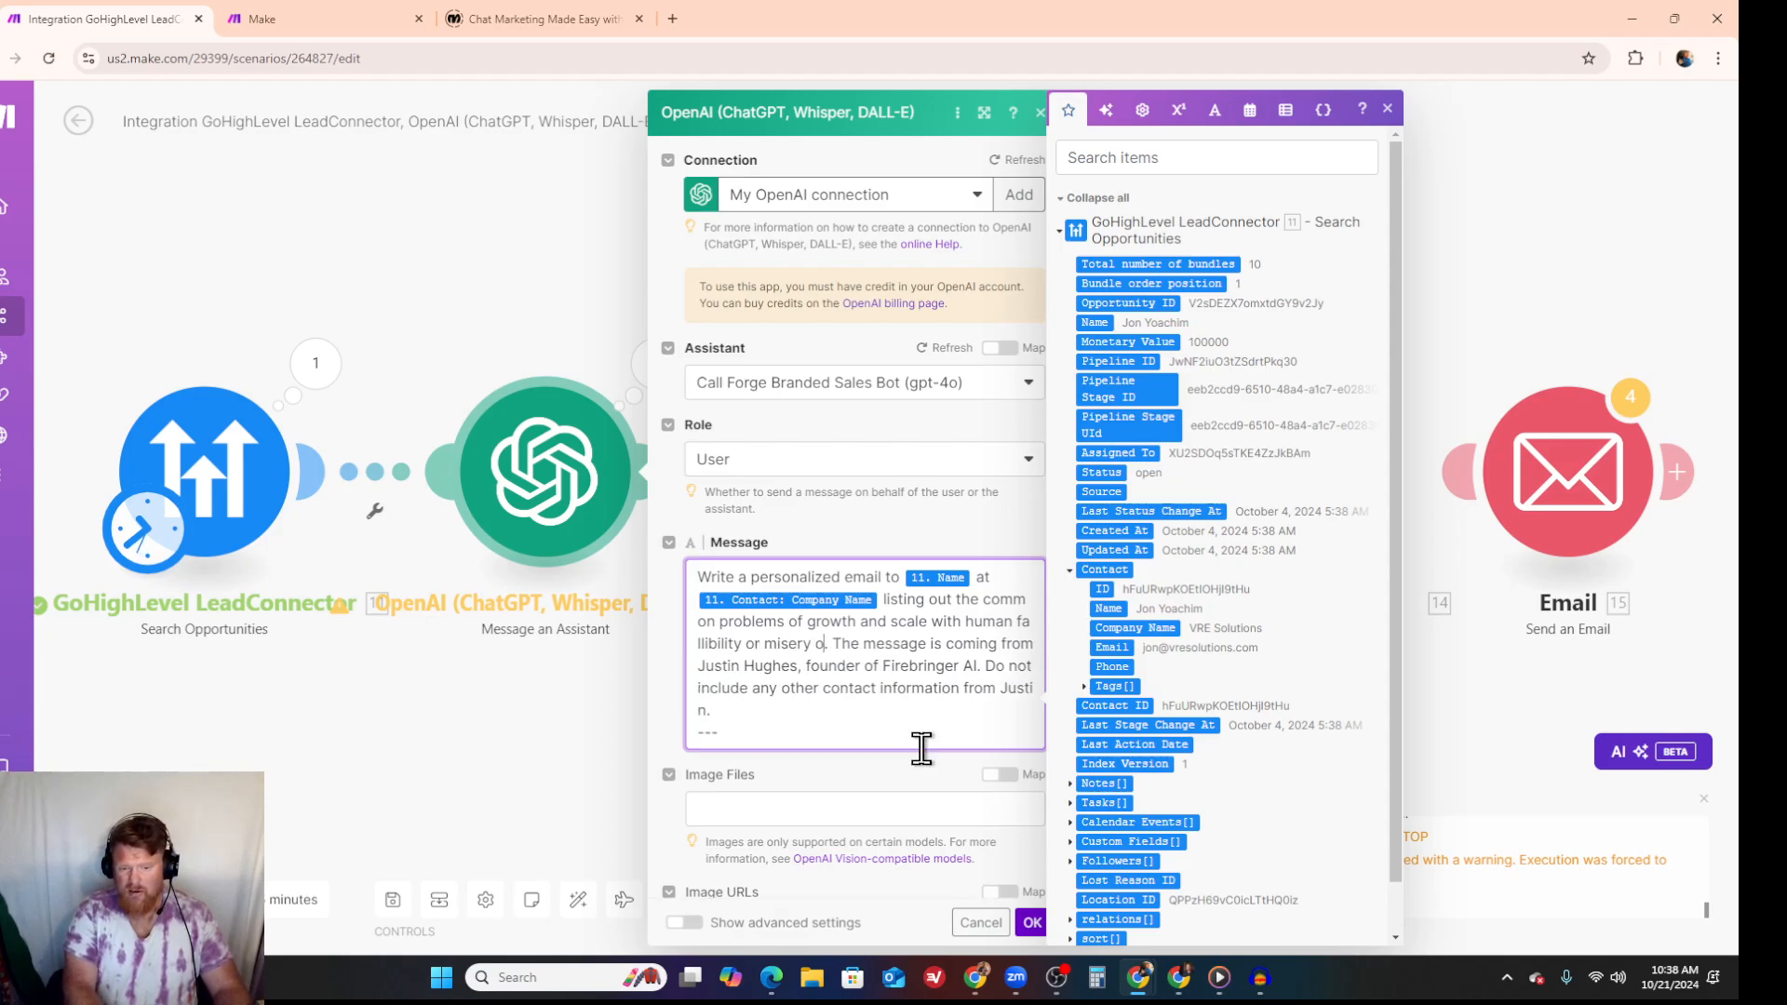
key(BackSpace)
key(BackSpace)
key(BackSpace)
key(BackSpace)
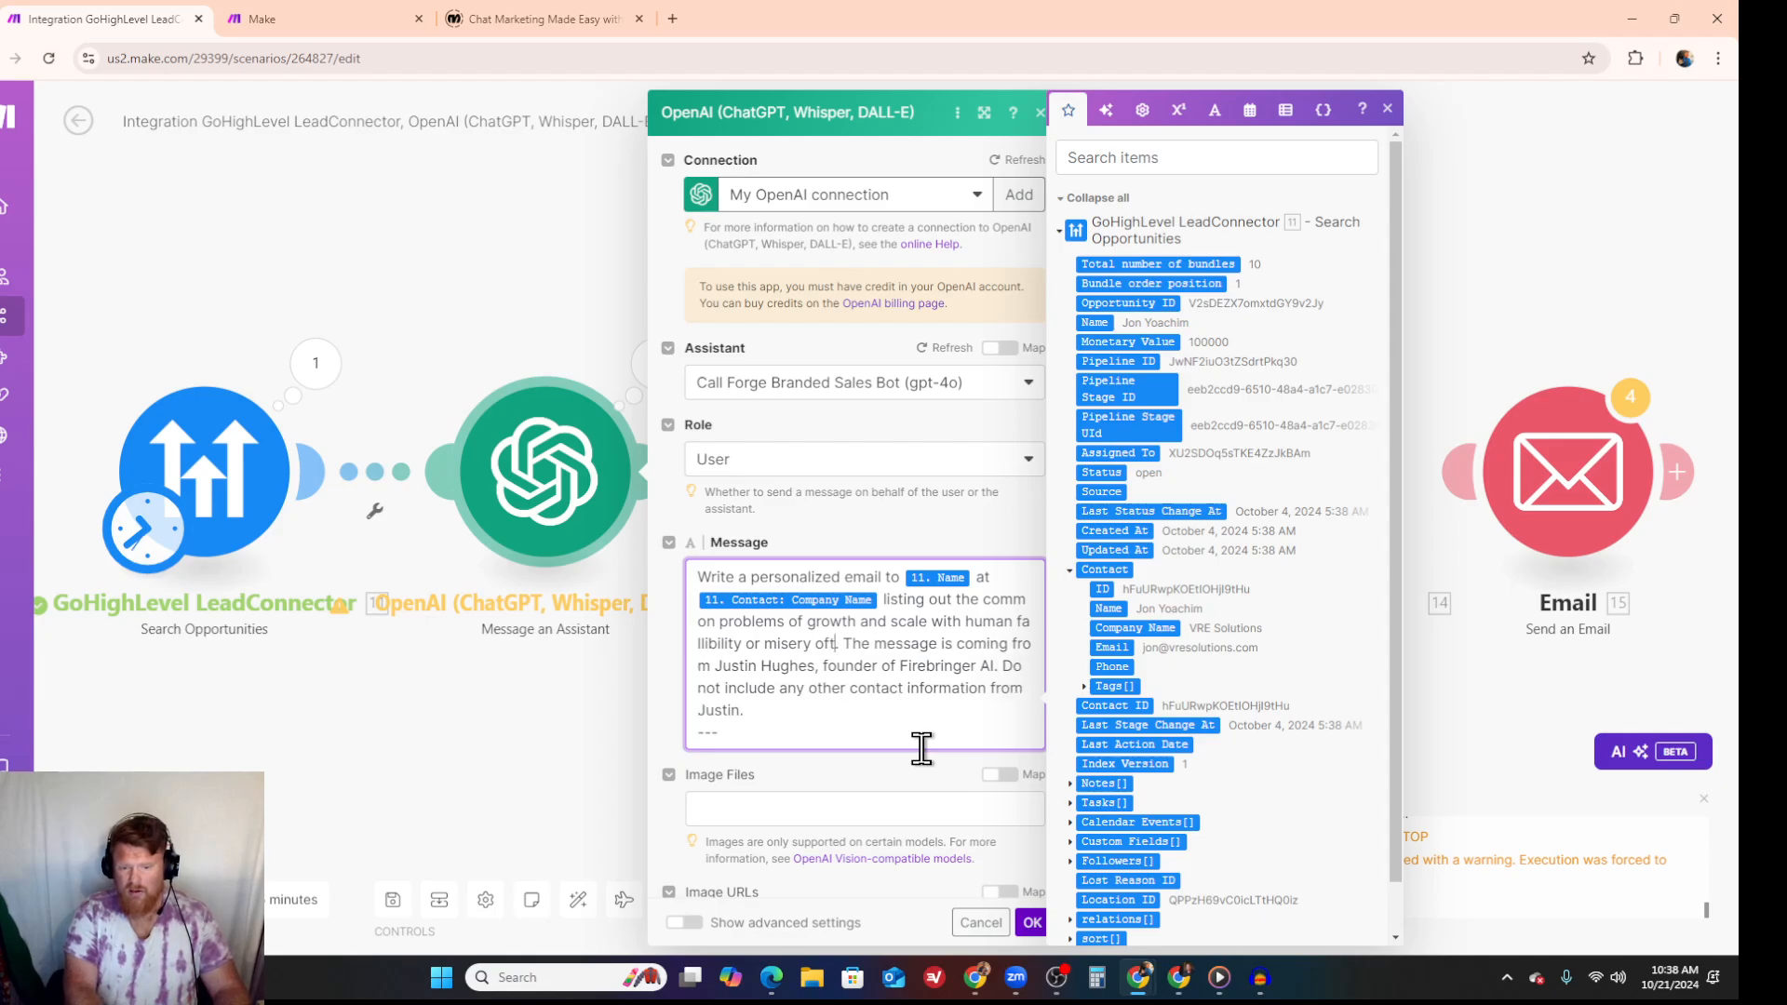
text(ten required.)
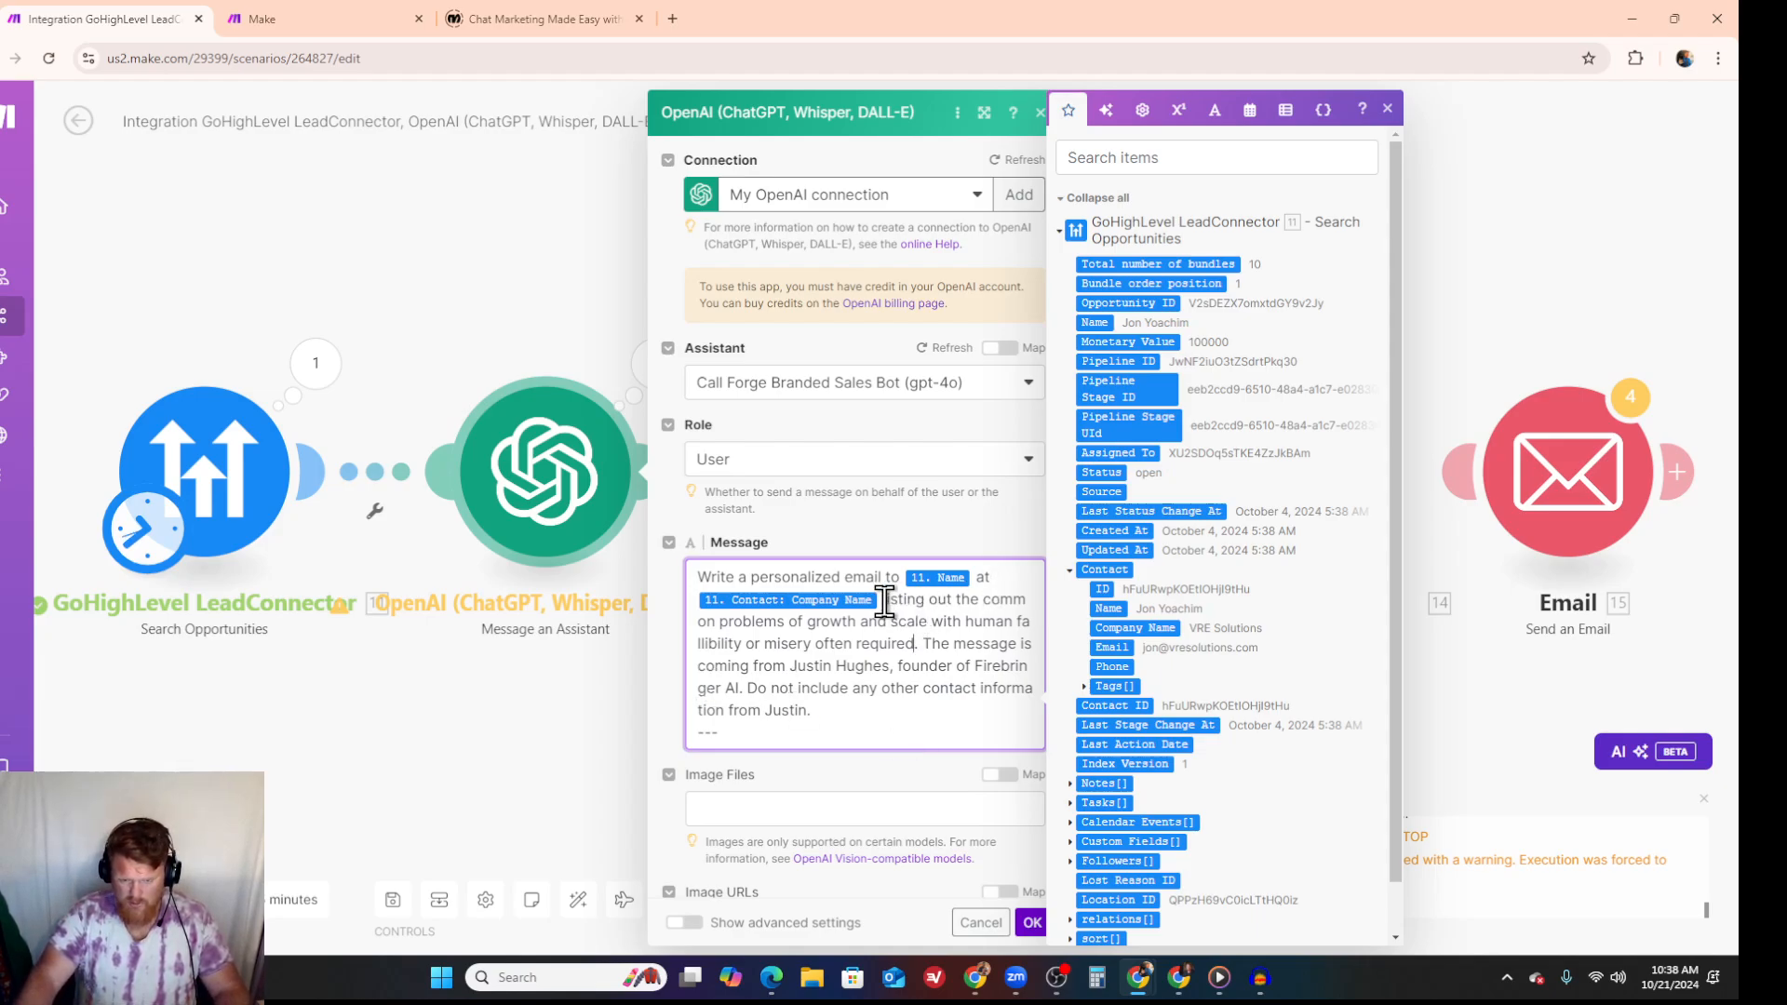
- Replace "listing out" after the Company Name variable with "with three parts listed out;"
drag(882, 600, 924, 601)
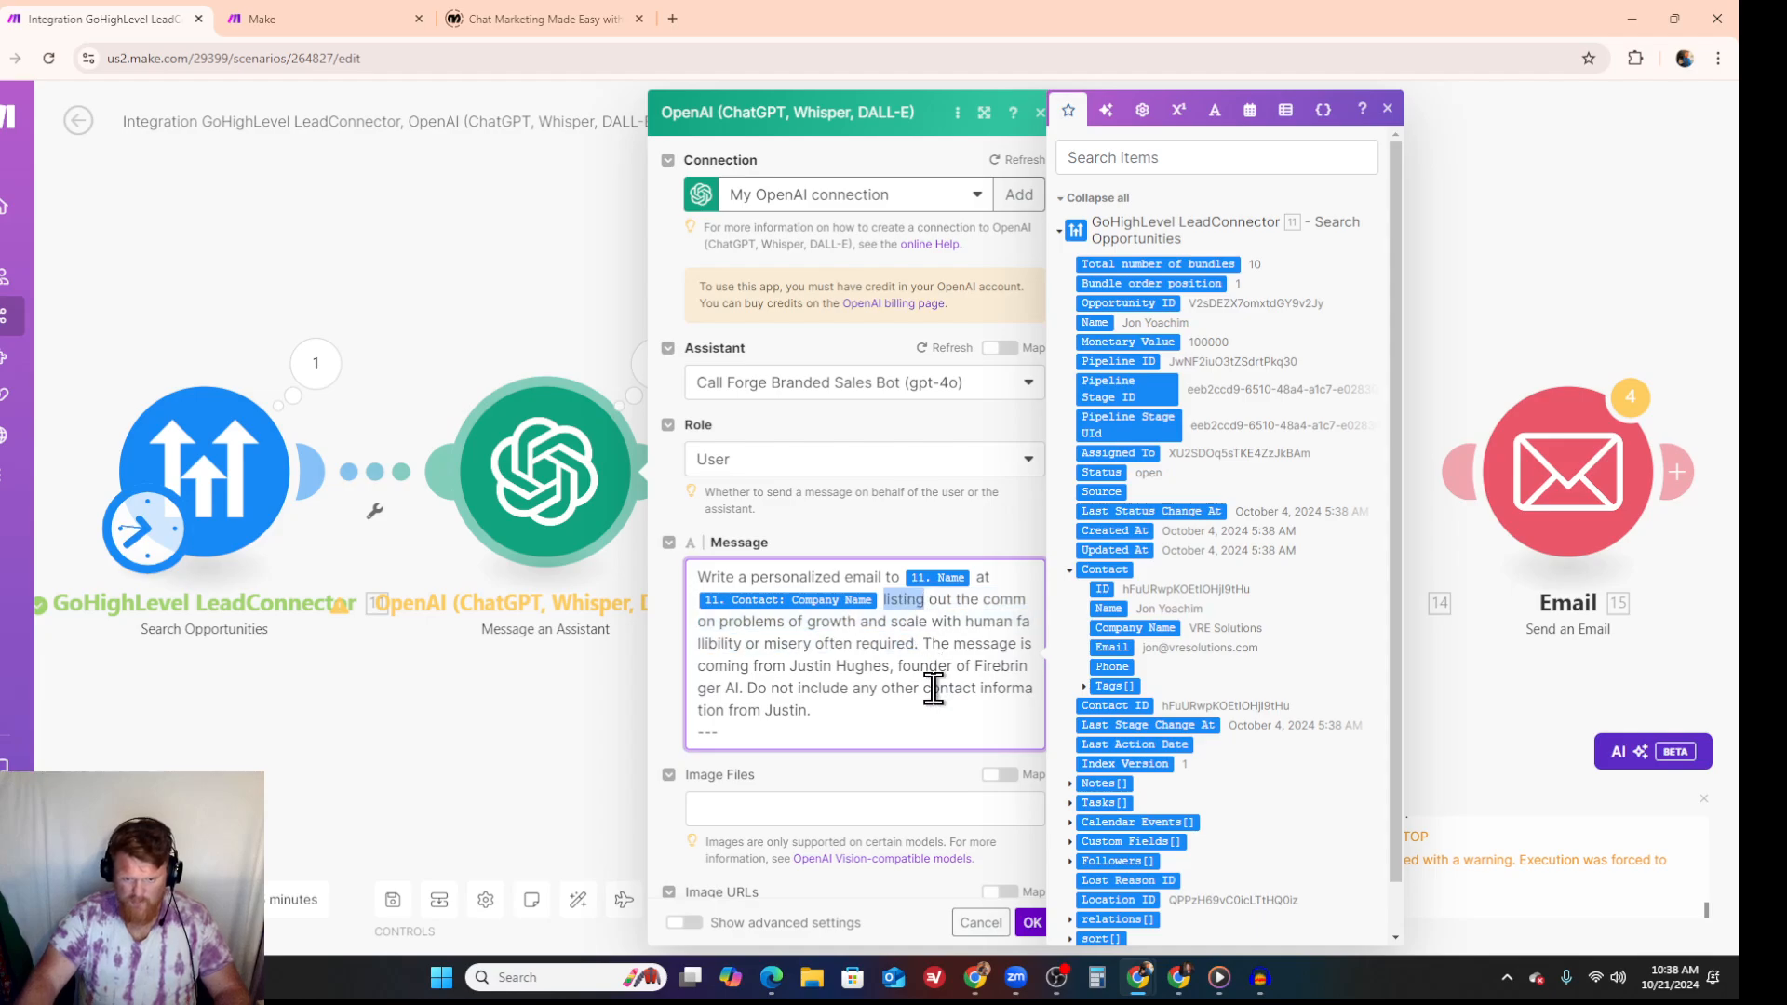
text(with)
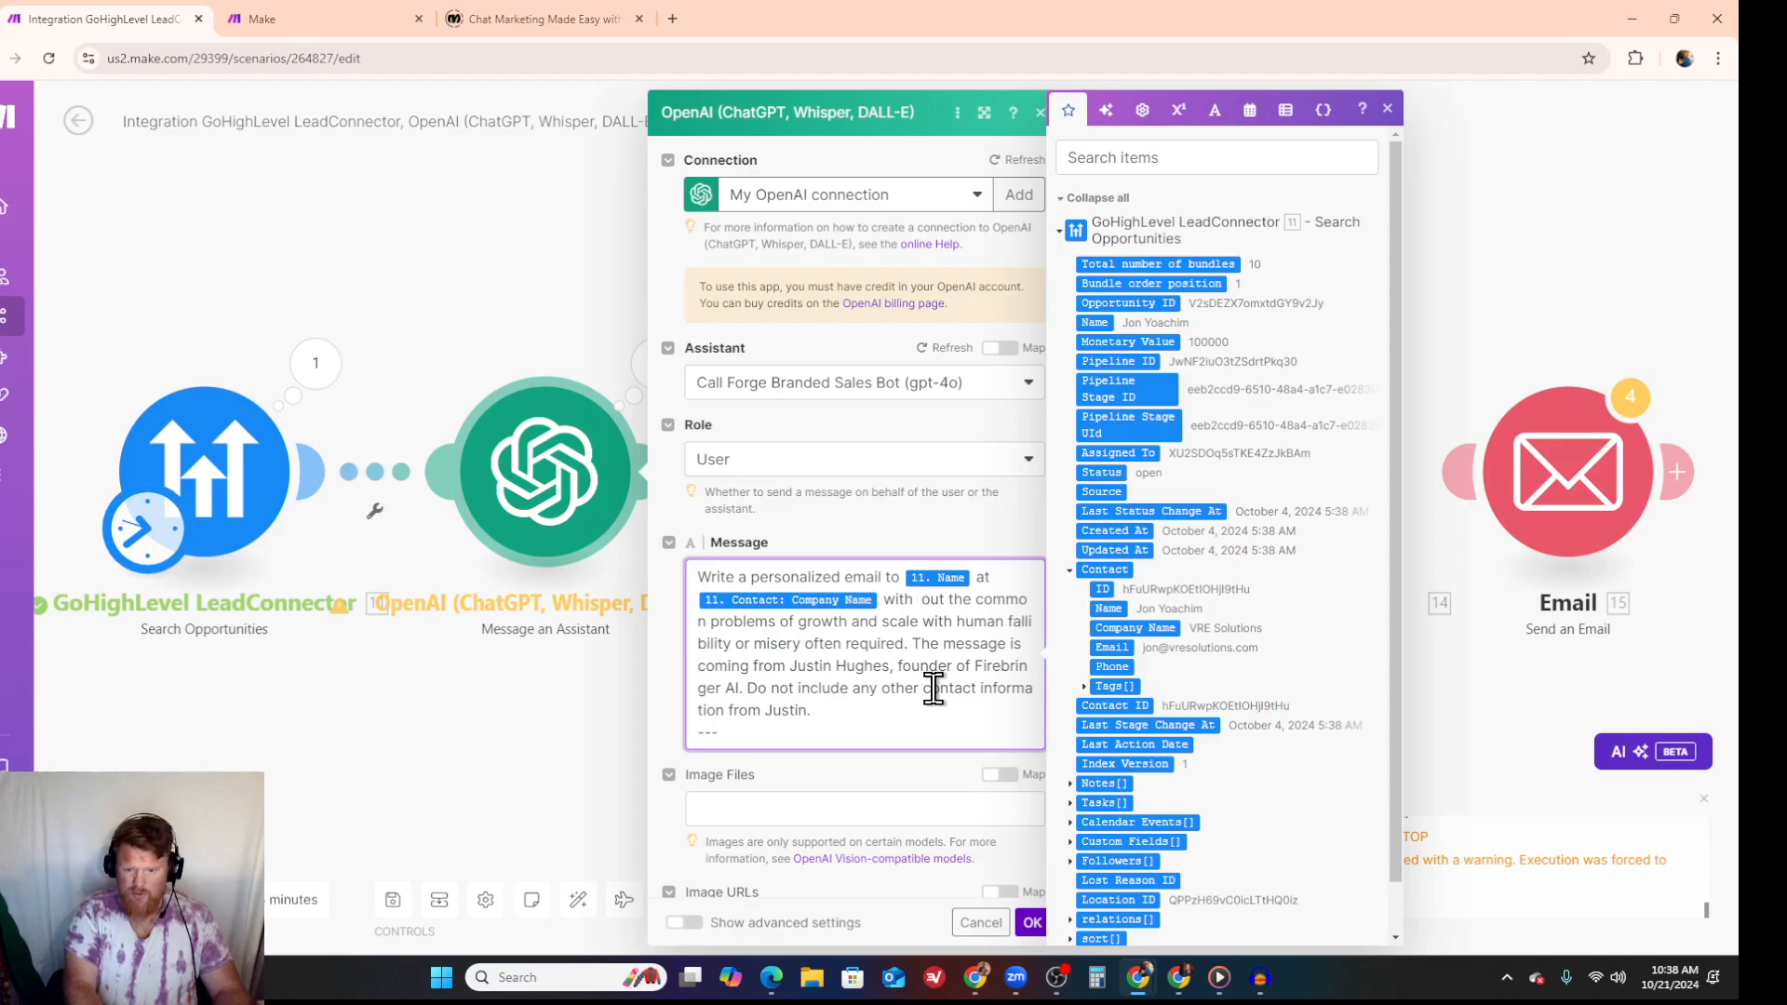
text( three pa)
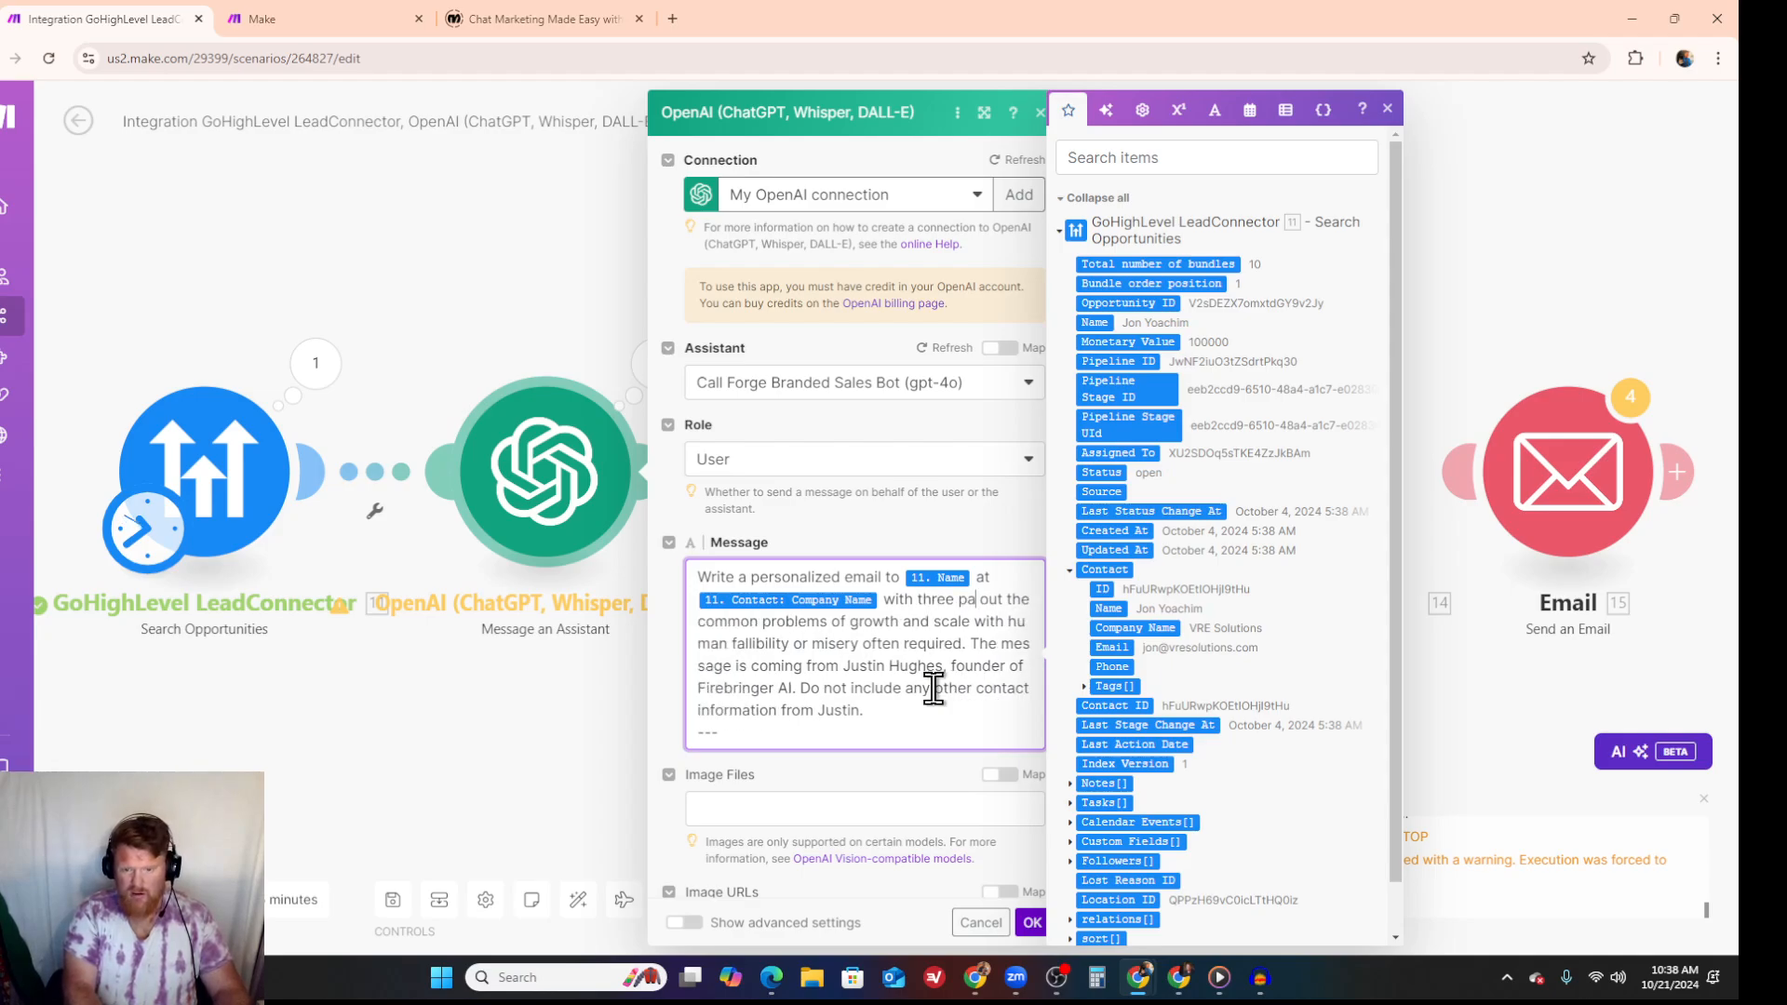
text(rts)
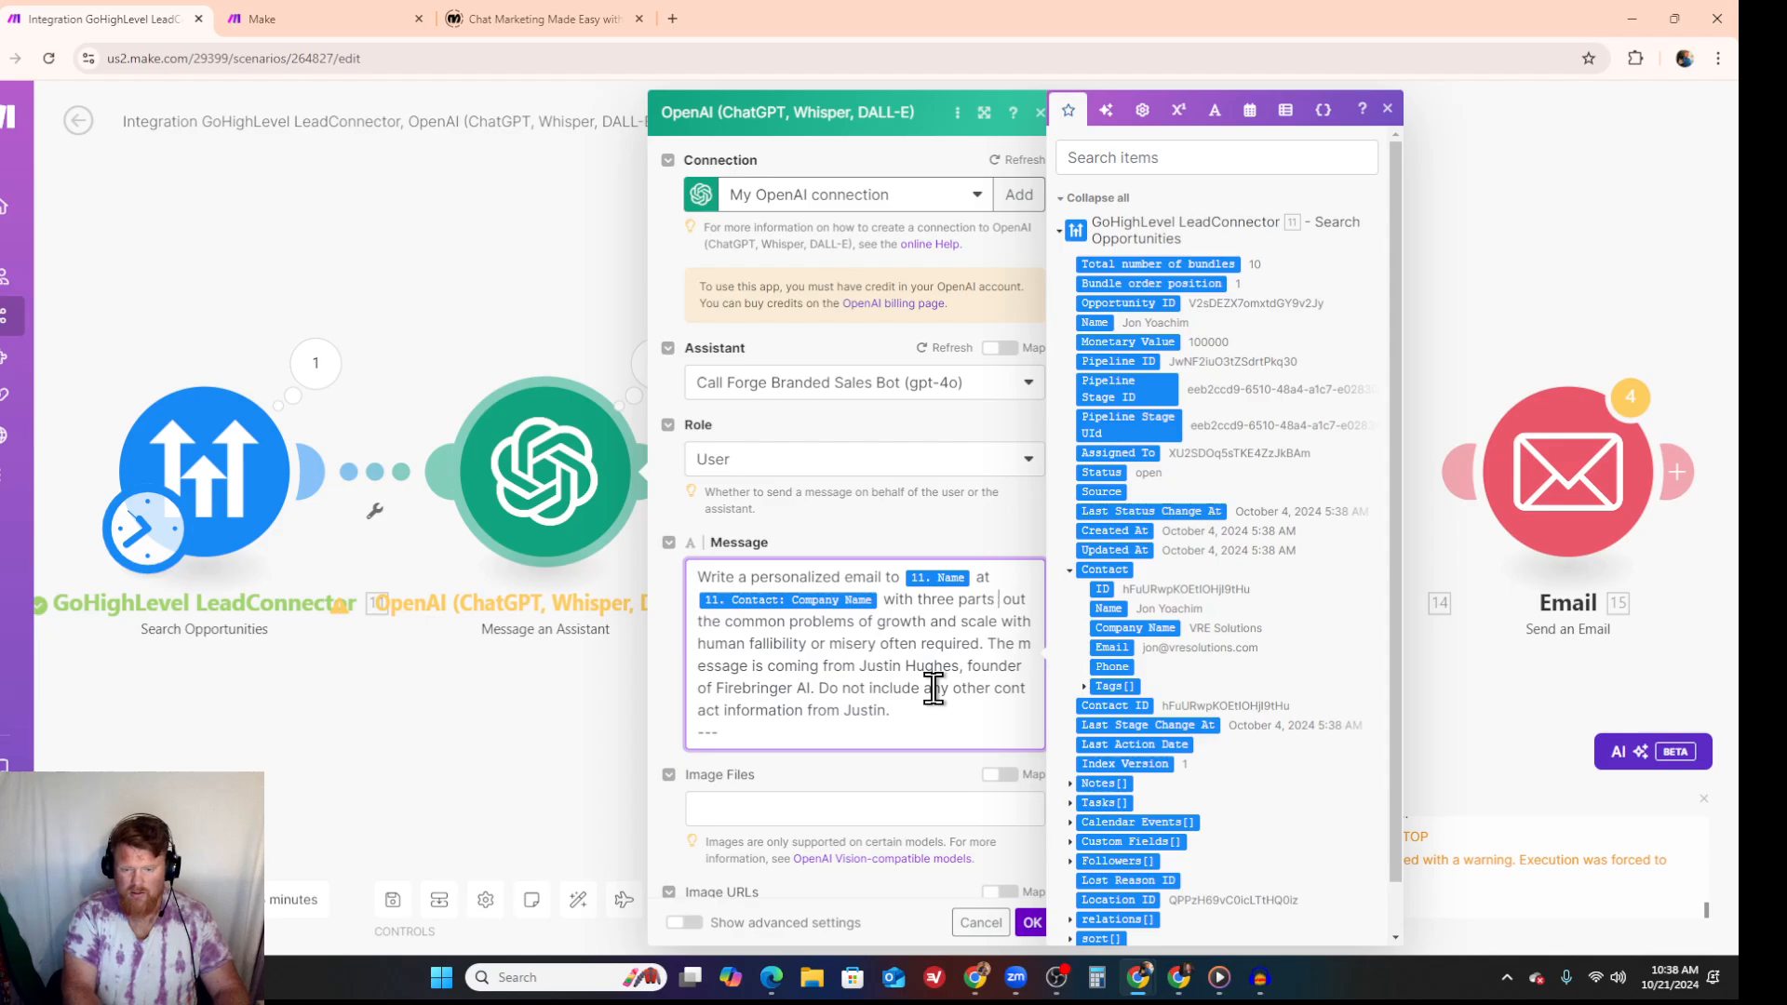
text( listed ou)
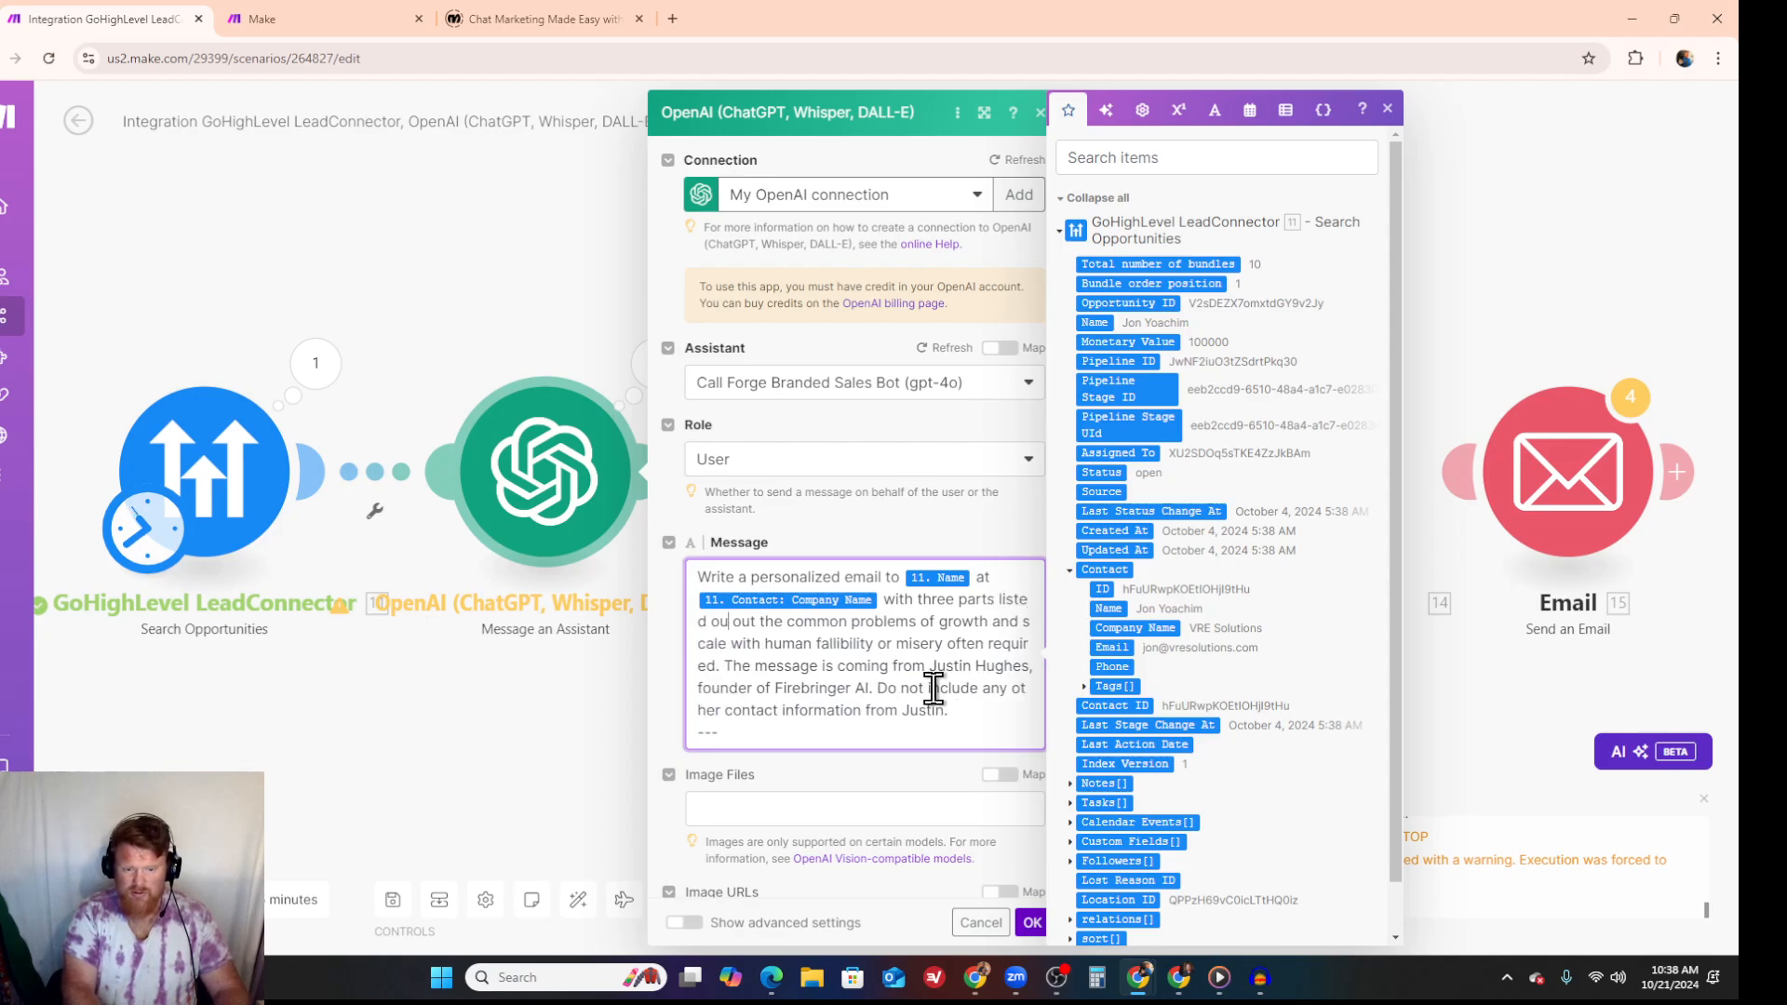
text(t)
key(Delete)
key(Delete)
key(Delete)
key(Delete)
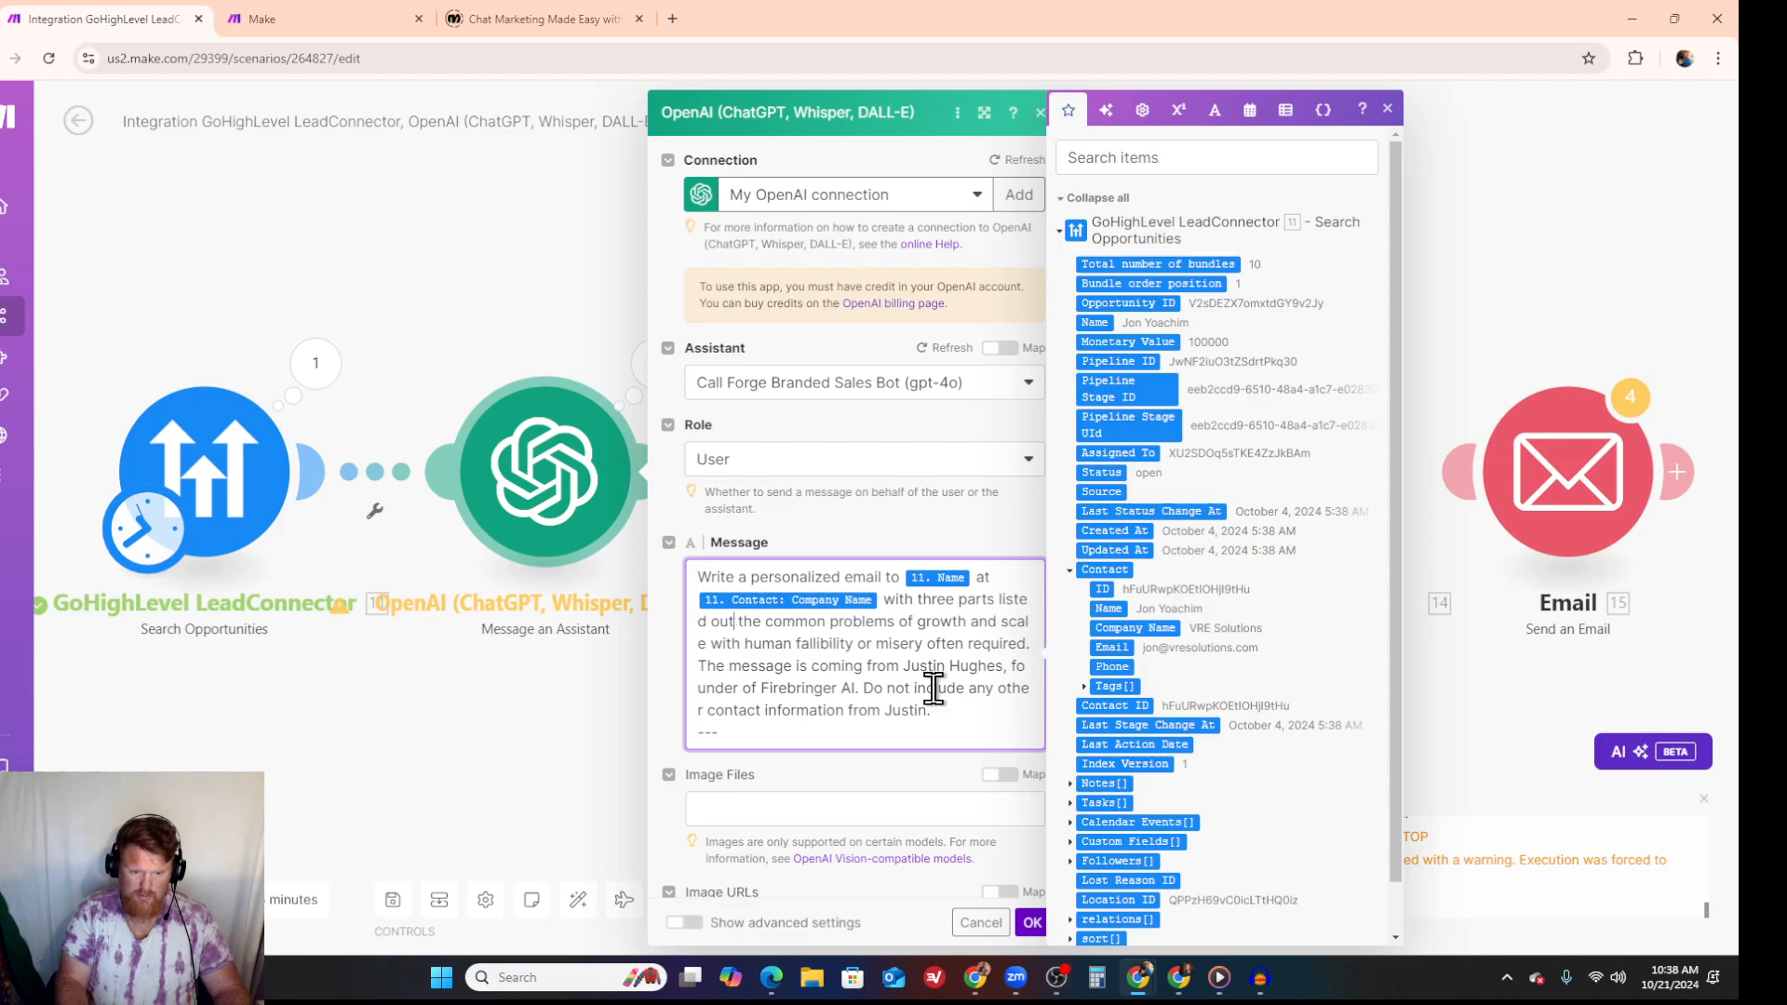
text(;)
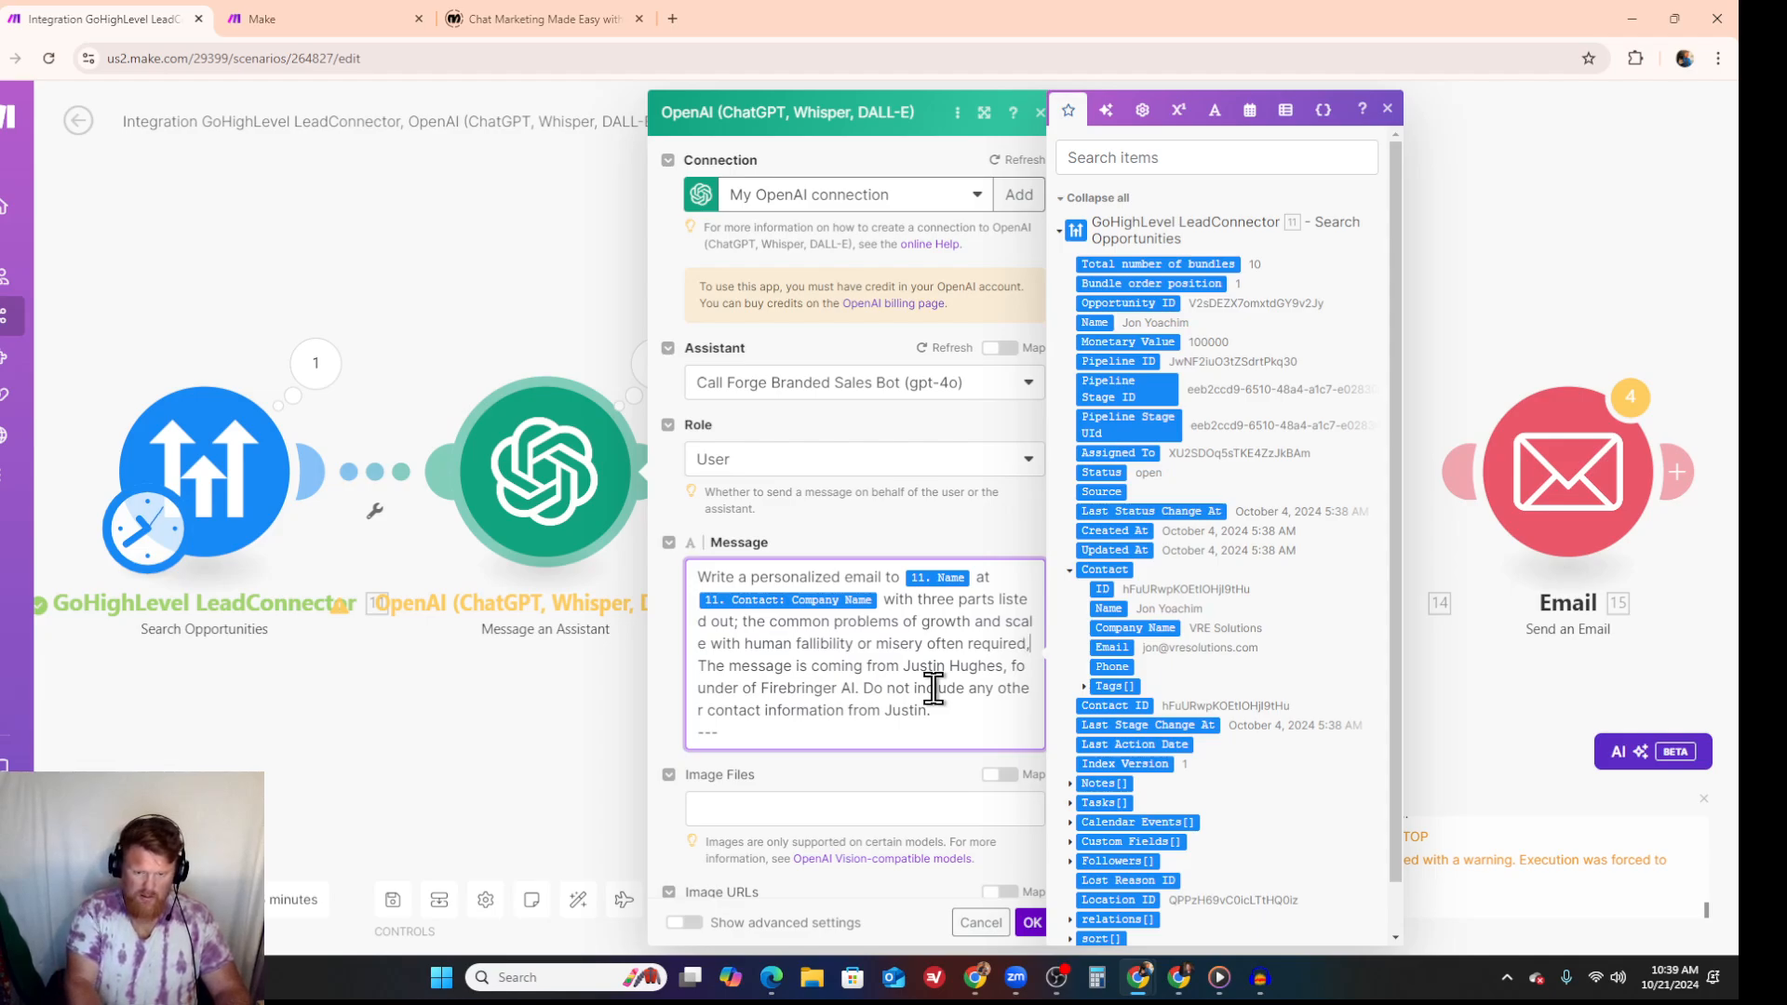
- Extend the prompt after "misery often required," with "the ability of AI powered automations to solve that problem,"
text(the)
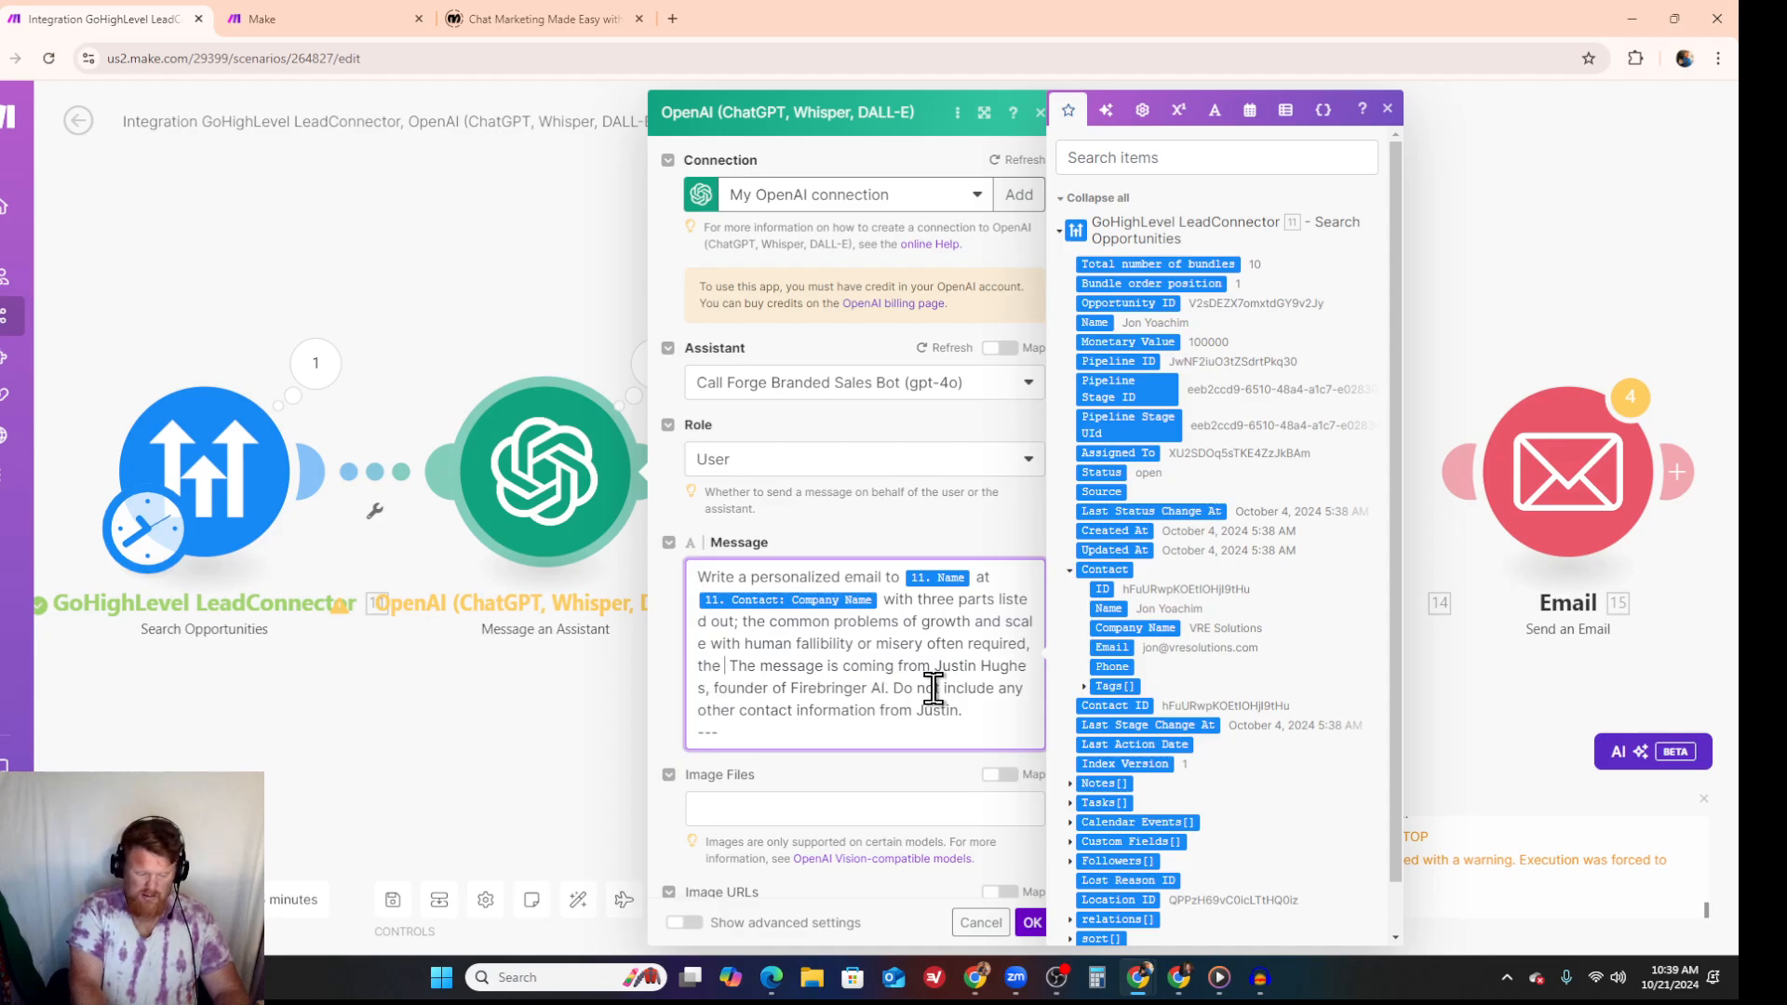
text( cost of  )
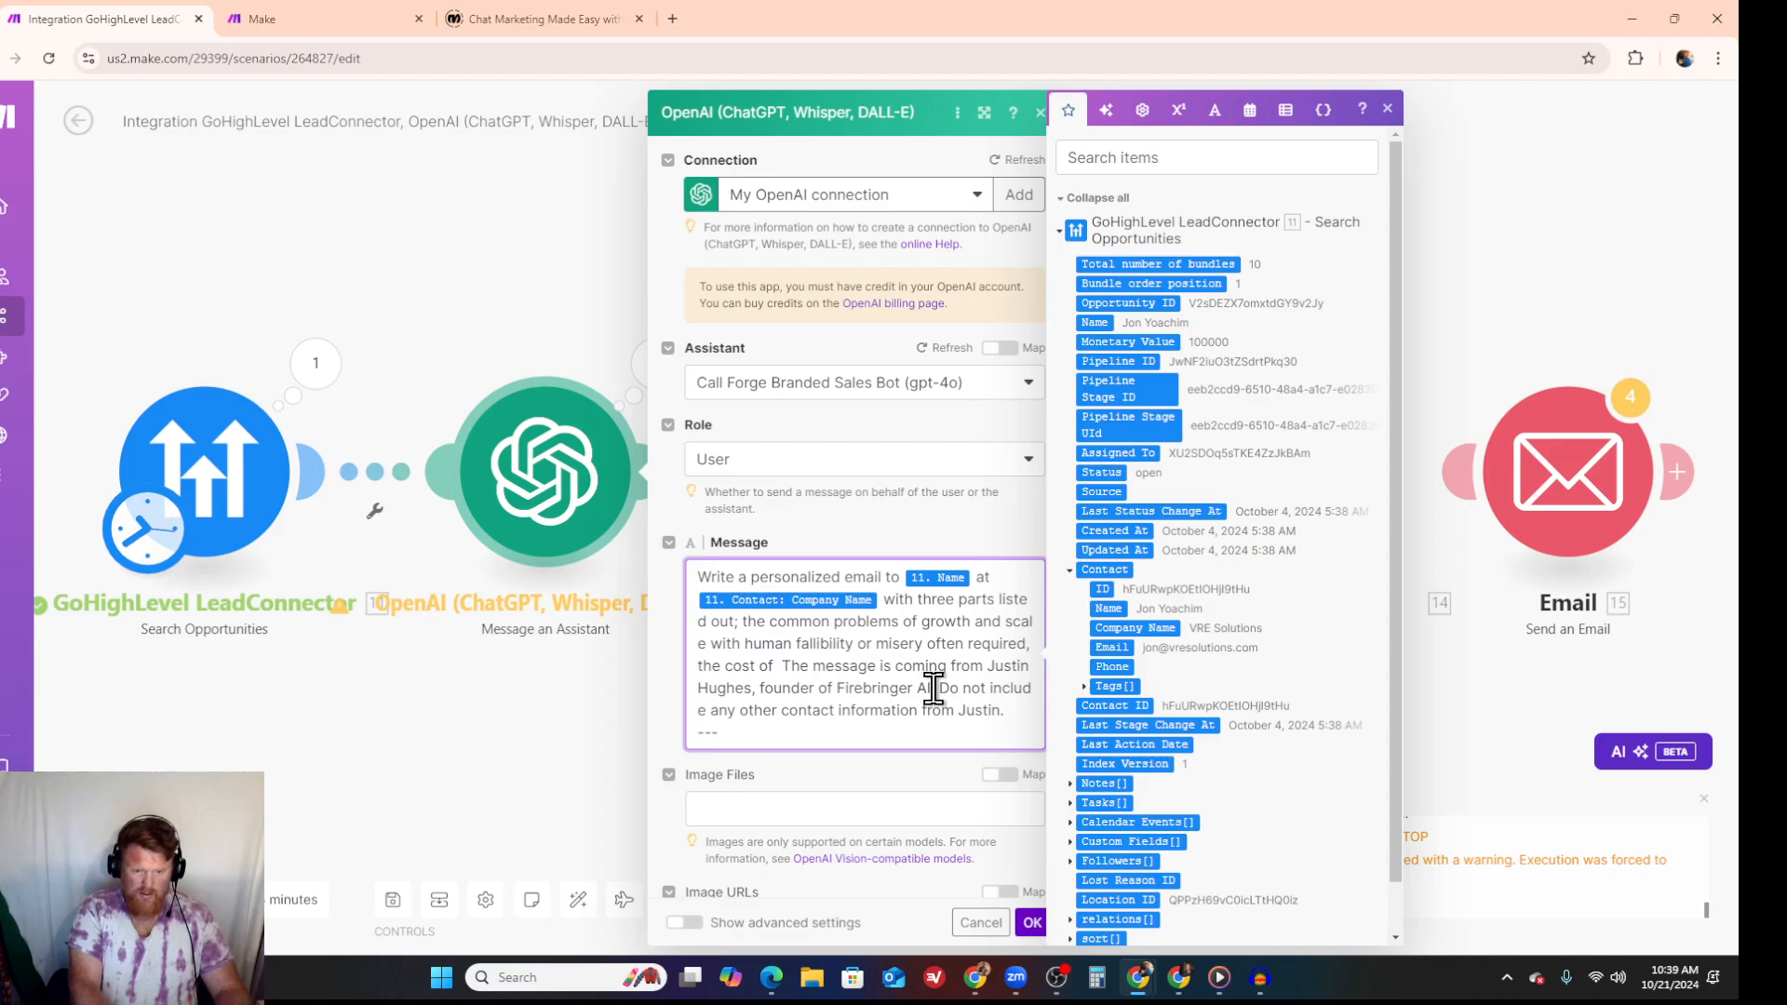
text(empl)
key(BackSpace)
key(BackSpace)
key(BackSpace)
key(BackSpace)
key(BackSpace)
key(BackSpace)
key(BackSpace)
key(BackSpace)
key(BackSpace)
key(BackSpace)
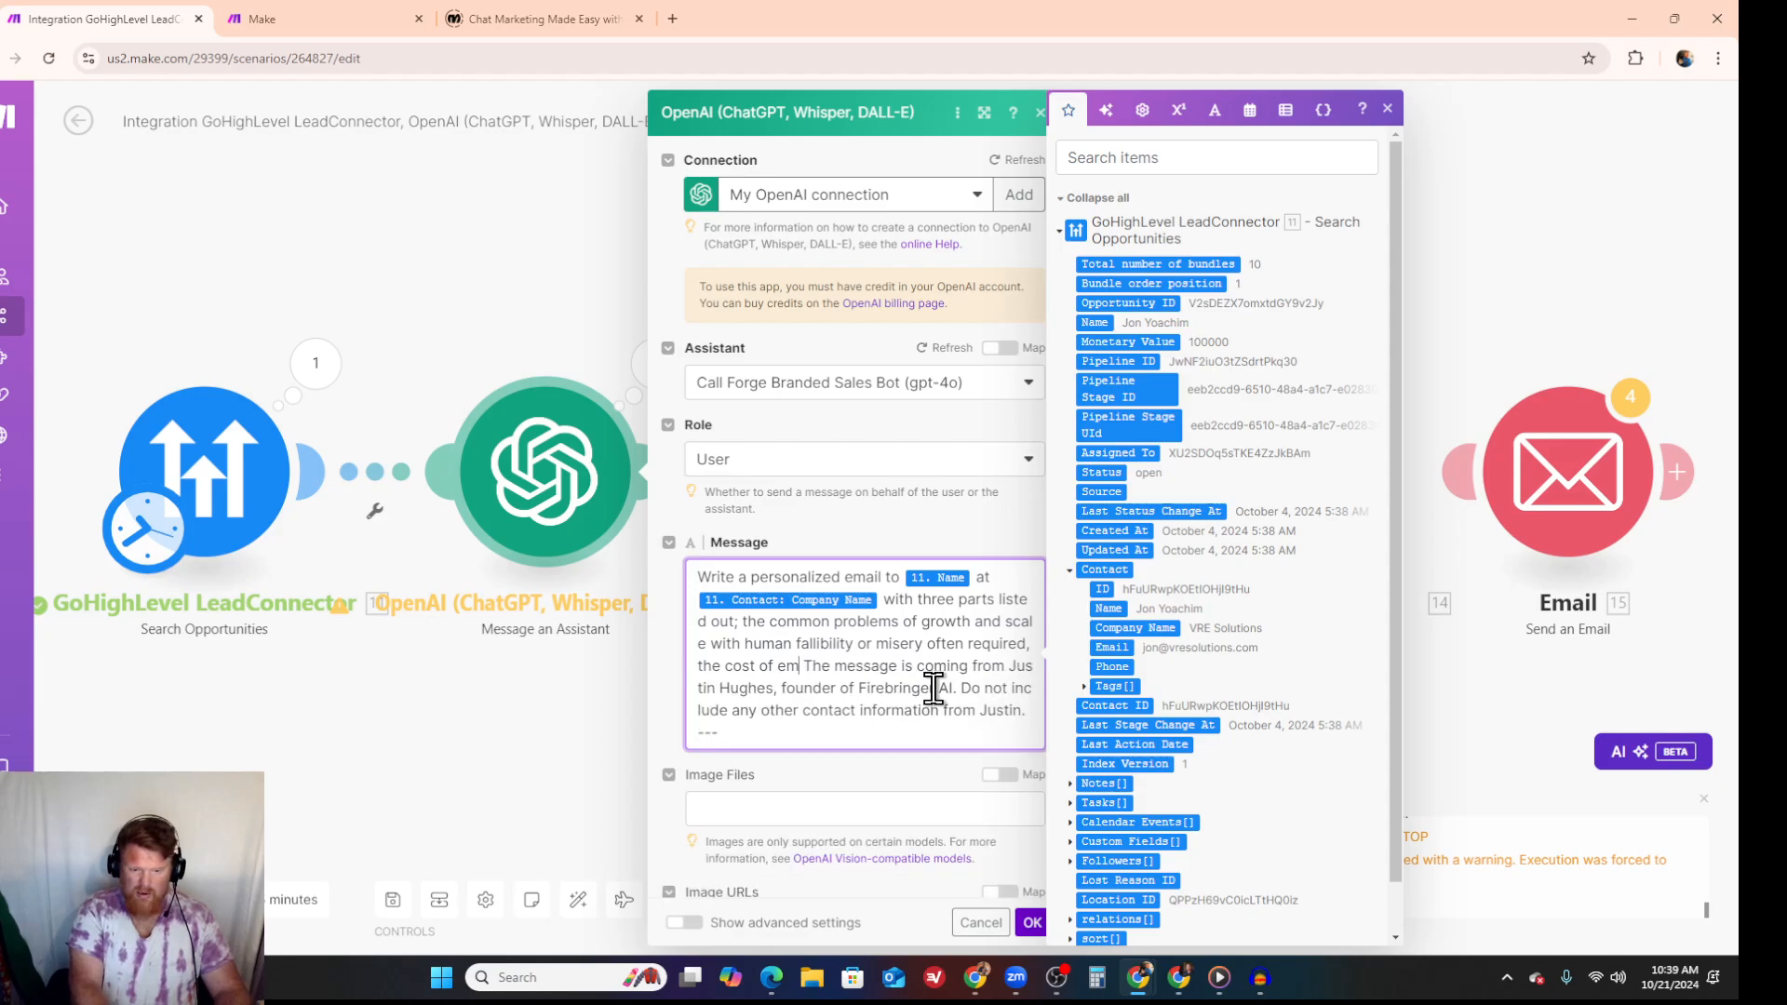
key(BackSpace)
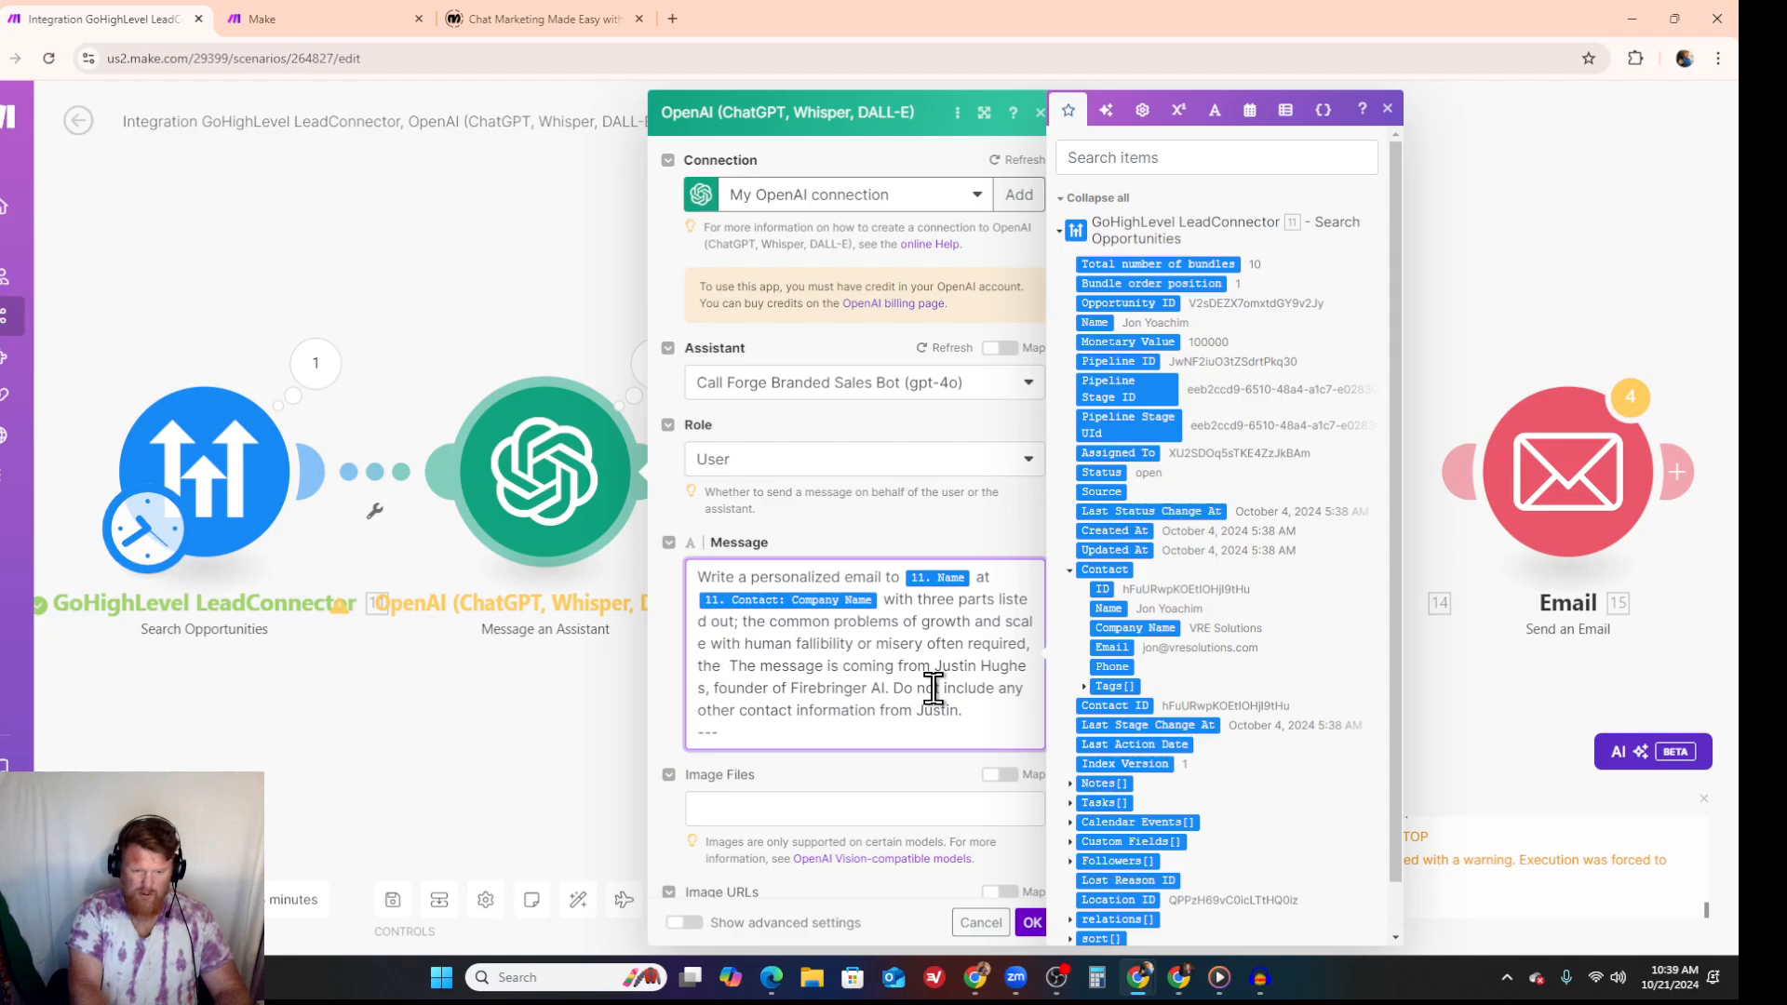
text(ability)
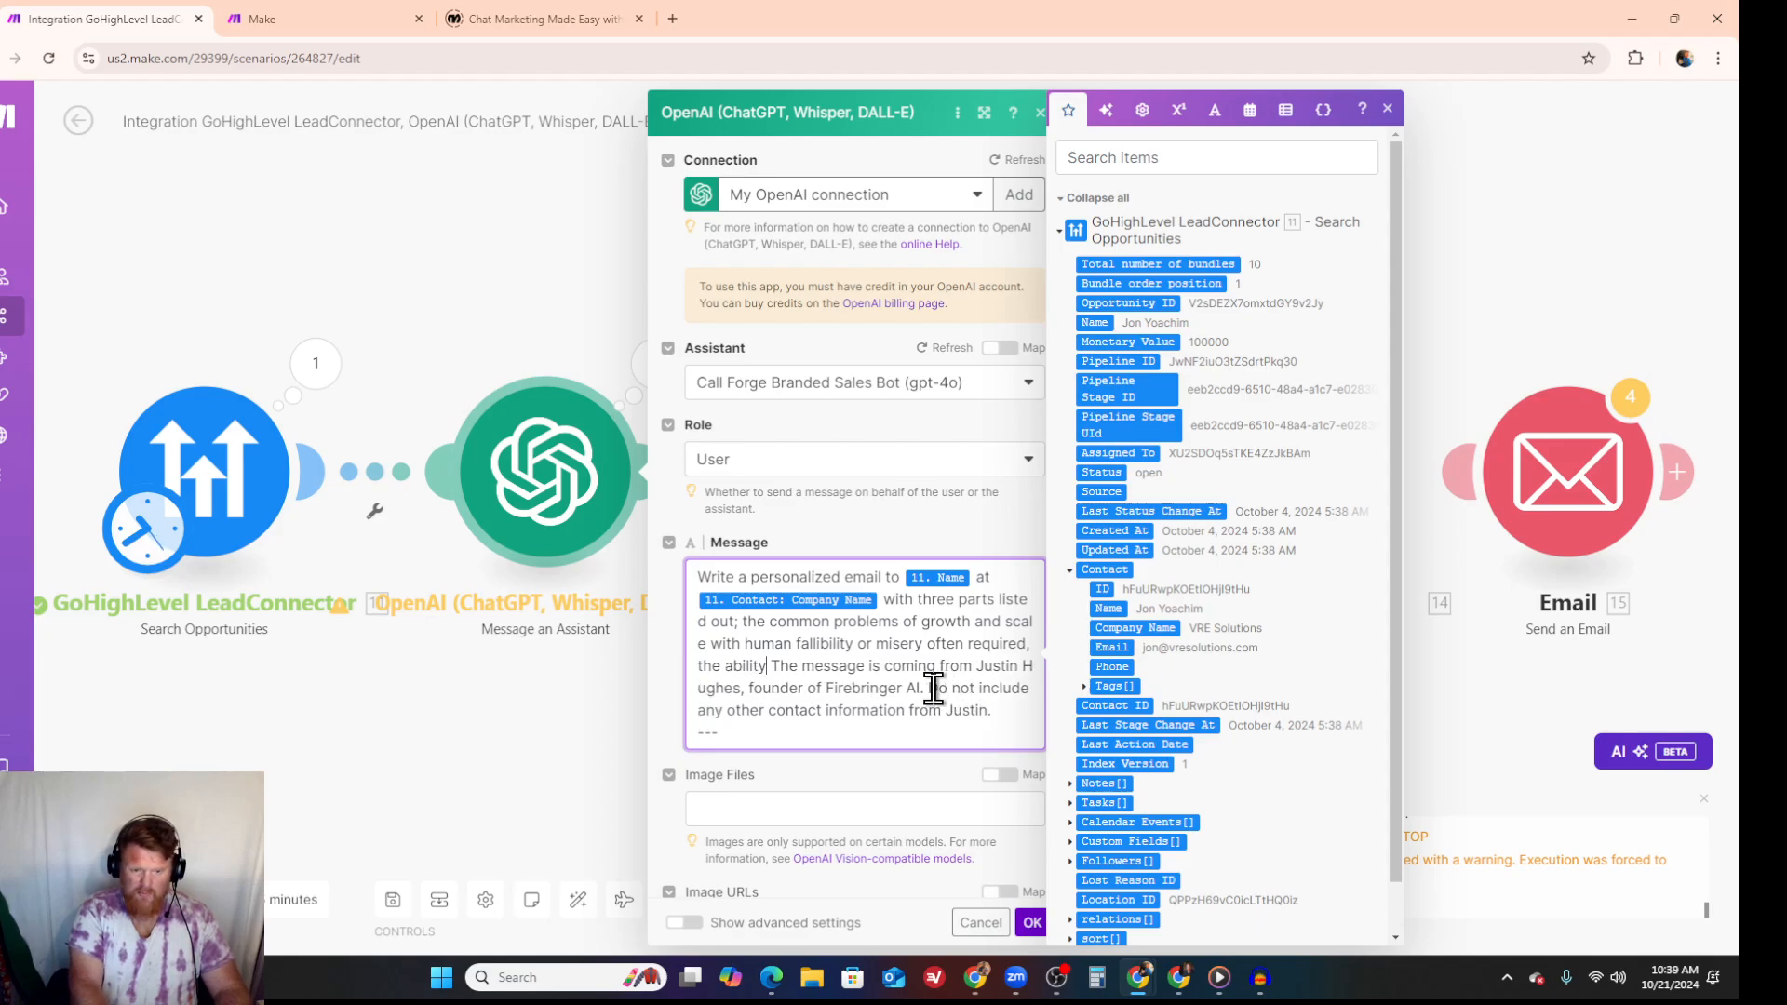
text( of AI powered autom )
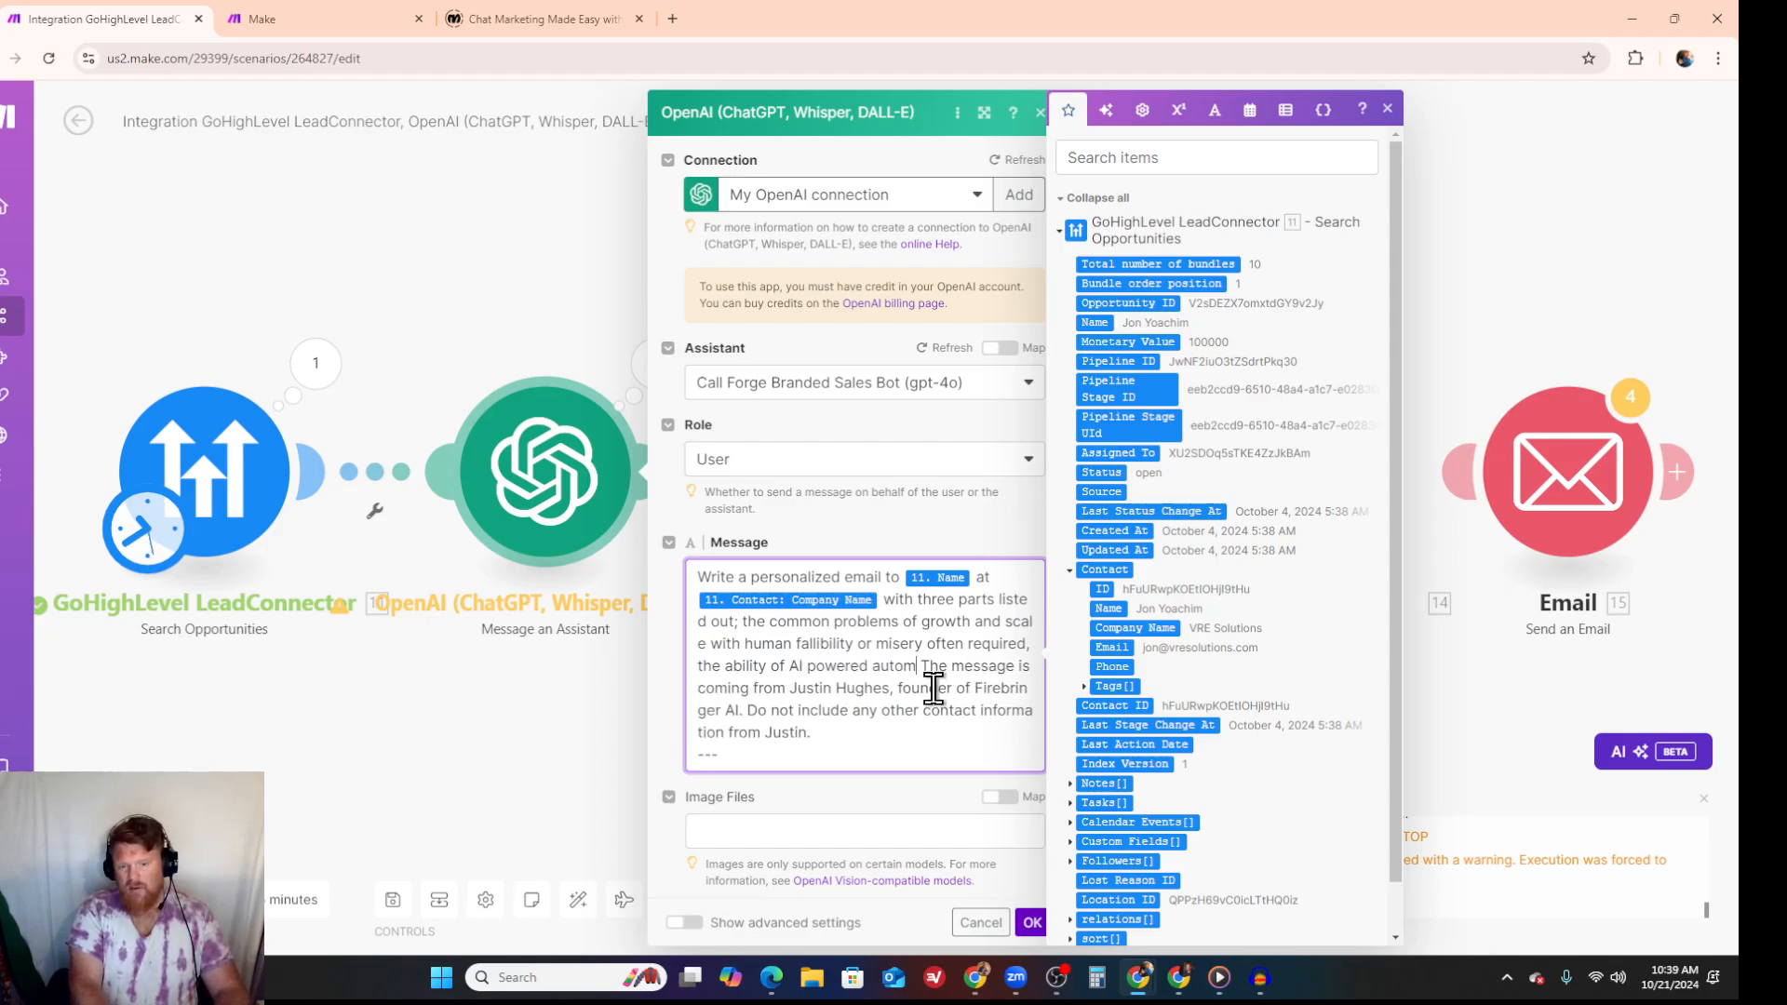
text(solv)
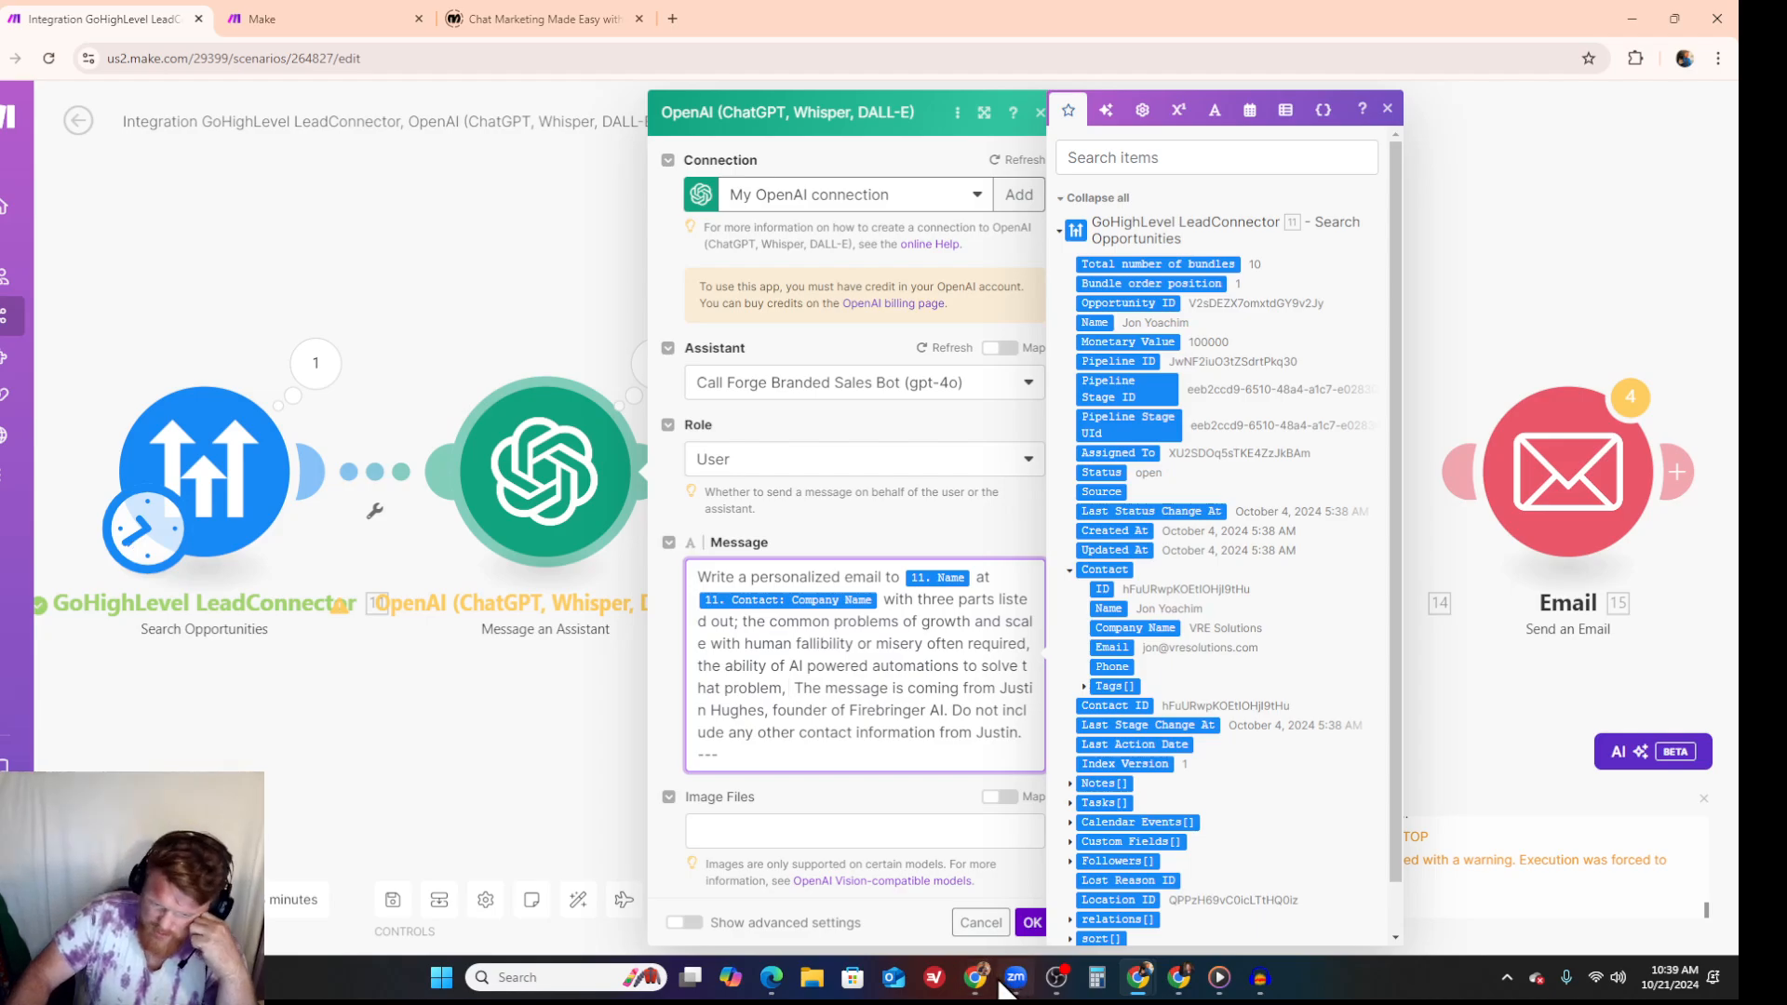
- Switch to LinkedIn in the other browser window, search for the CEO of Seamless.AI, and open the matching profile
mouse_move(974, 977)
click(892, 890)
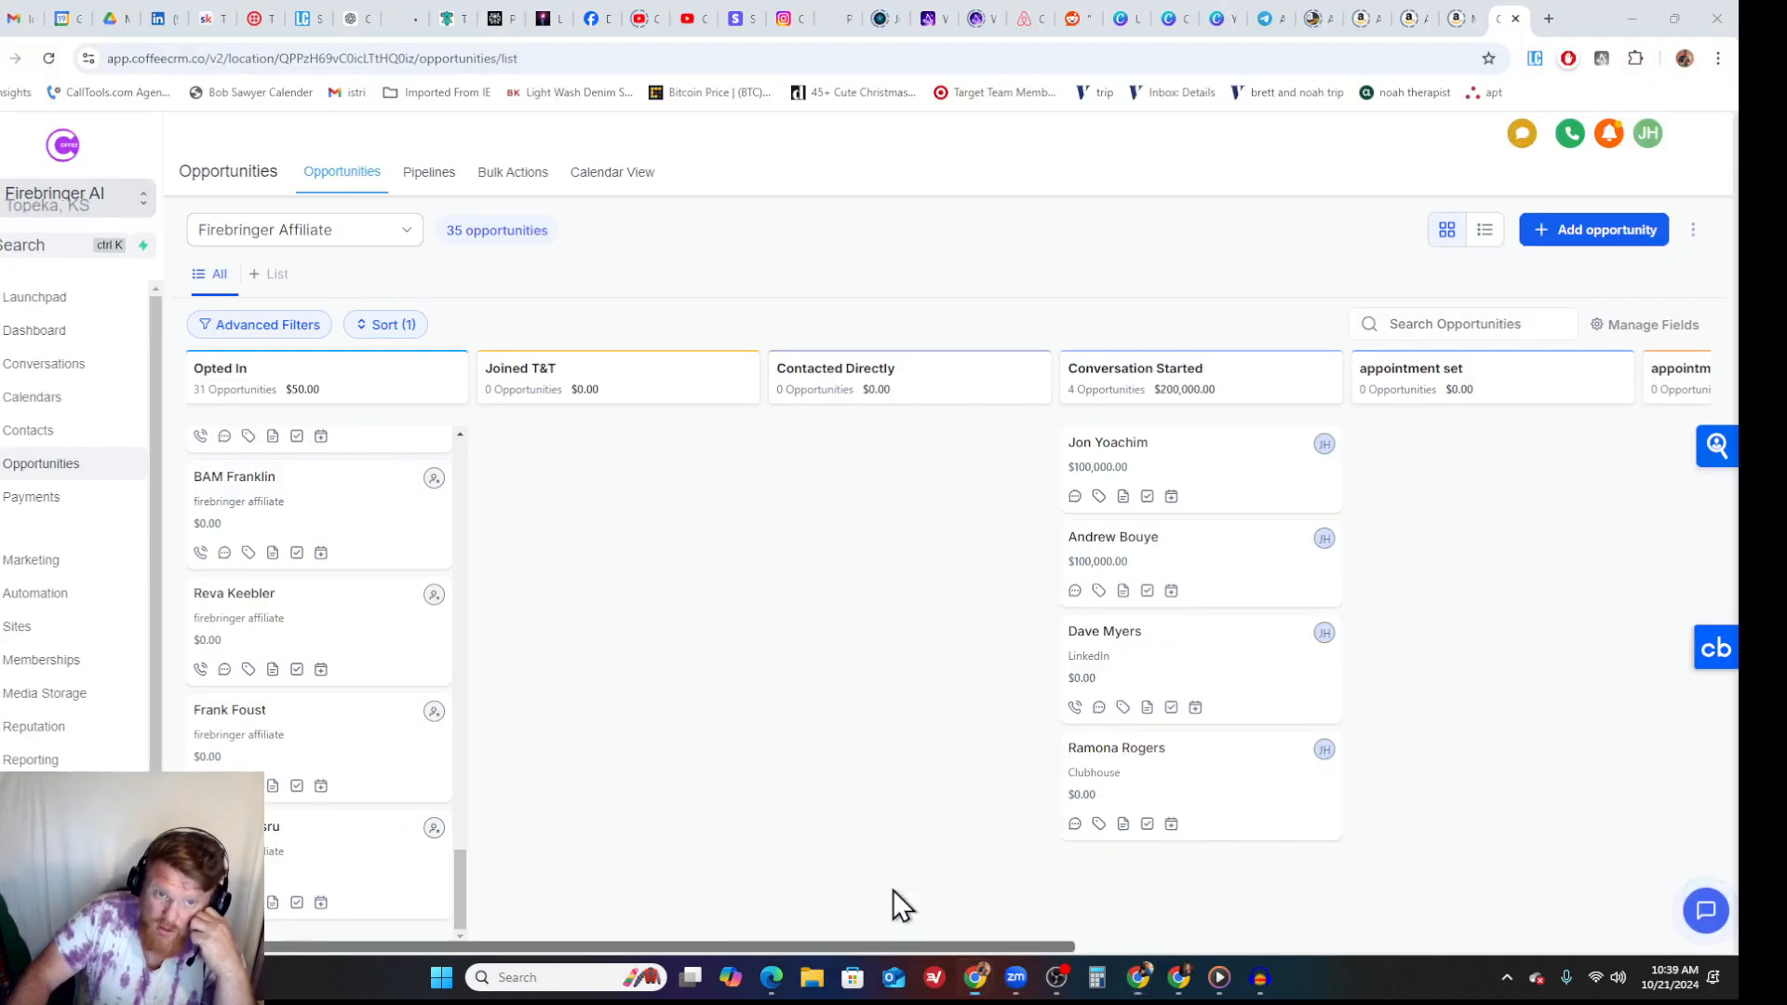
click(164, 18)
click(521, 140)
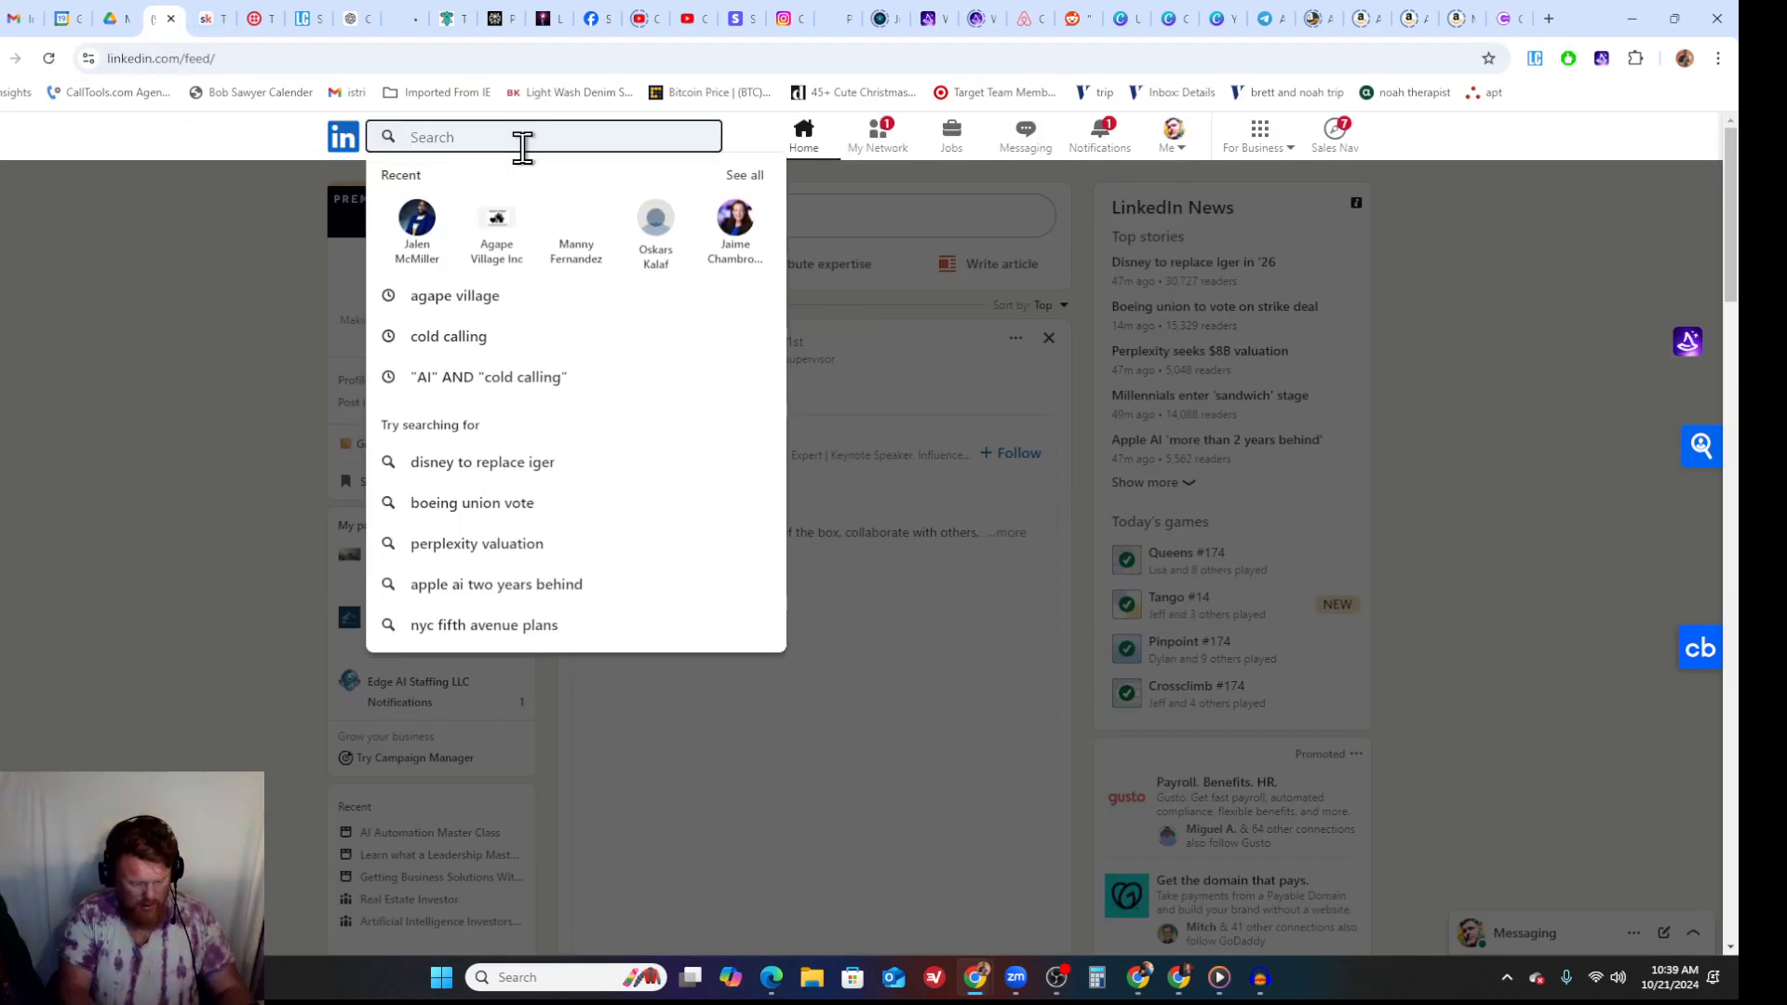
text(brandojn)
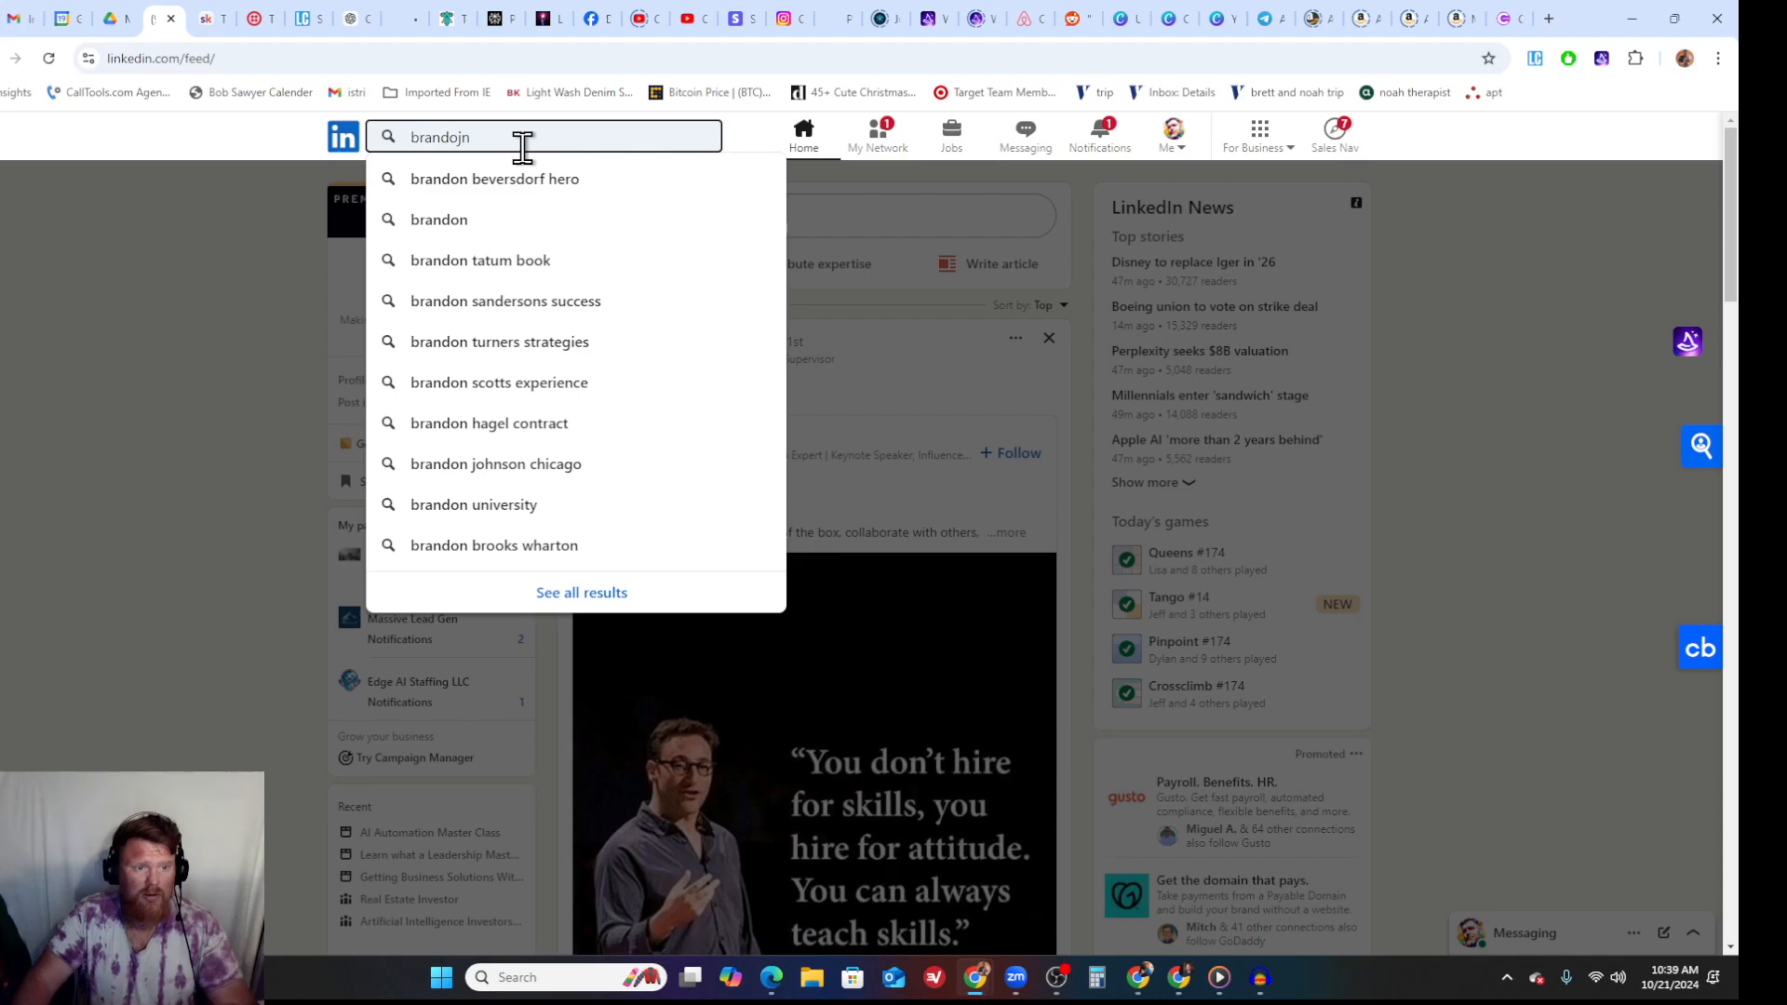
text(n bornancin)
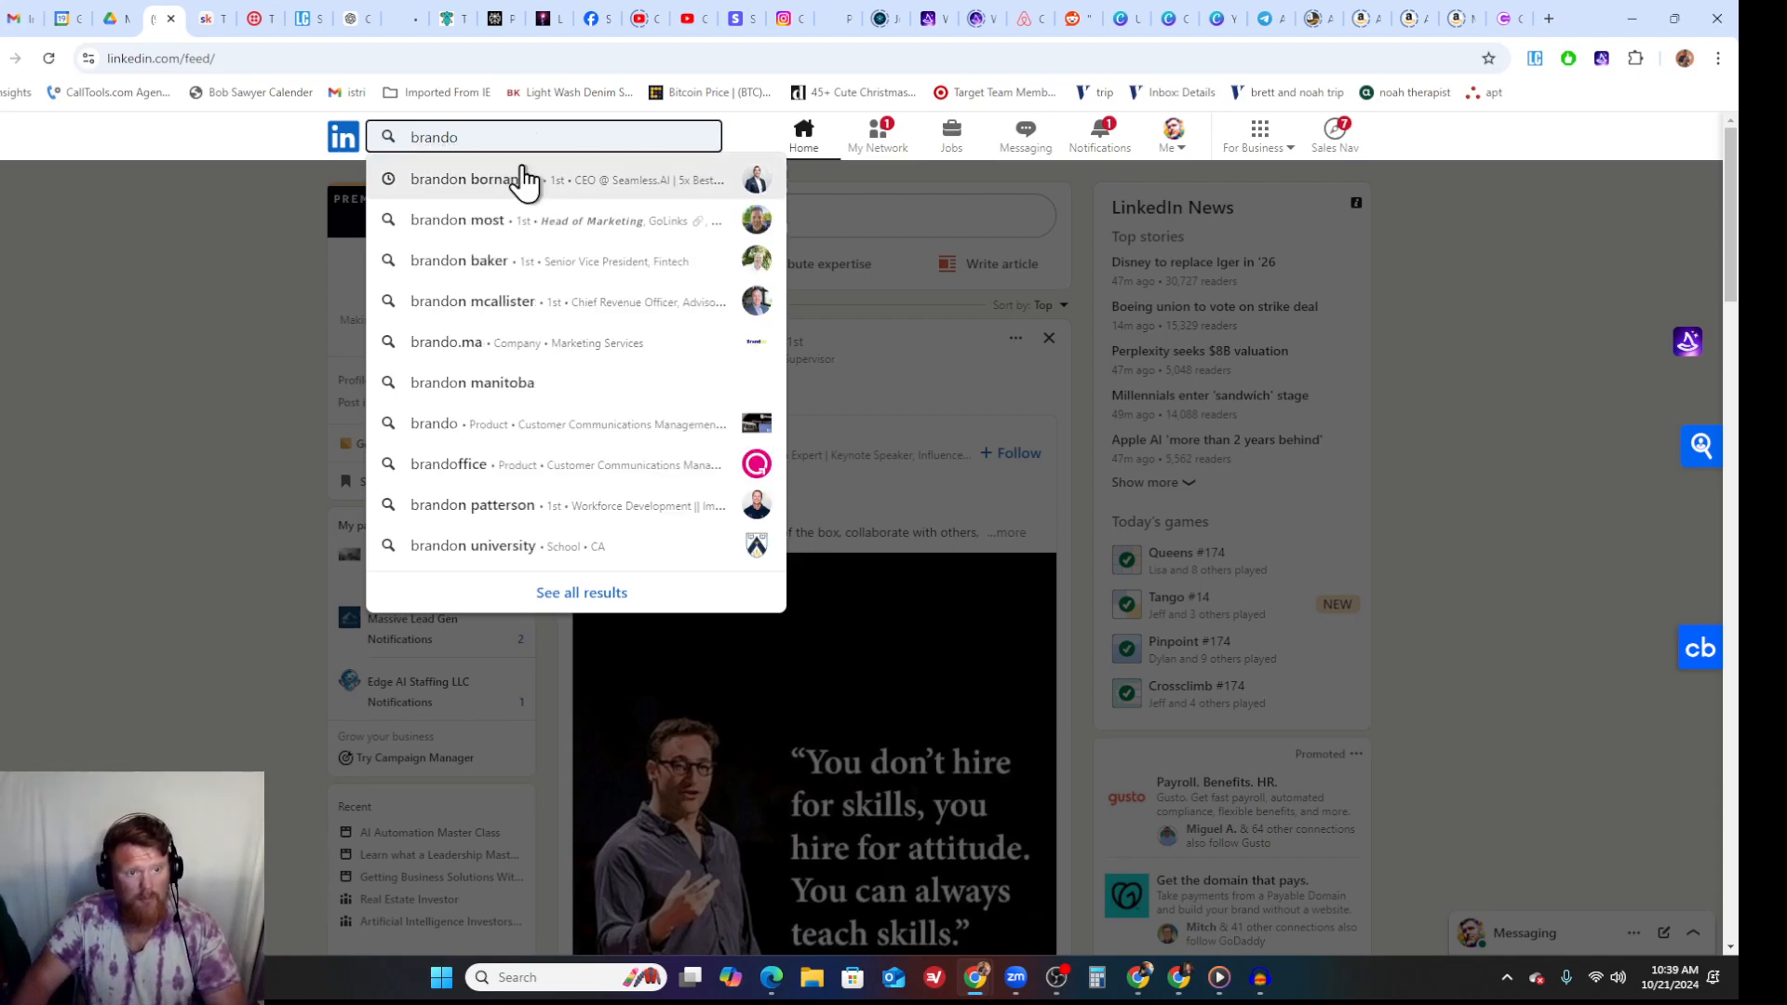
click(521, 179)
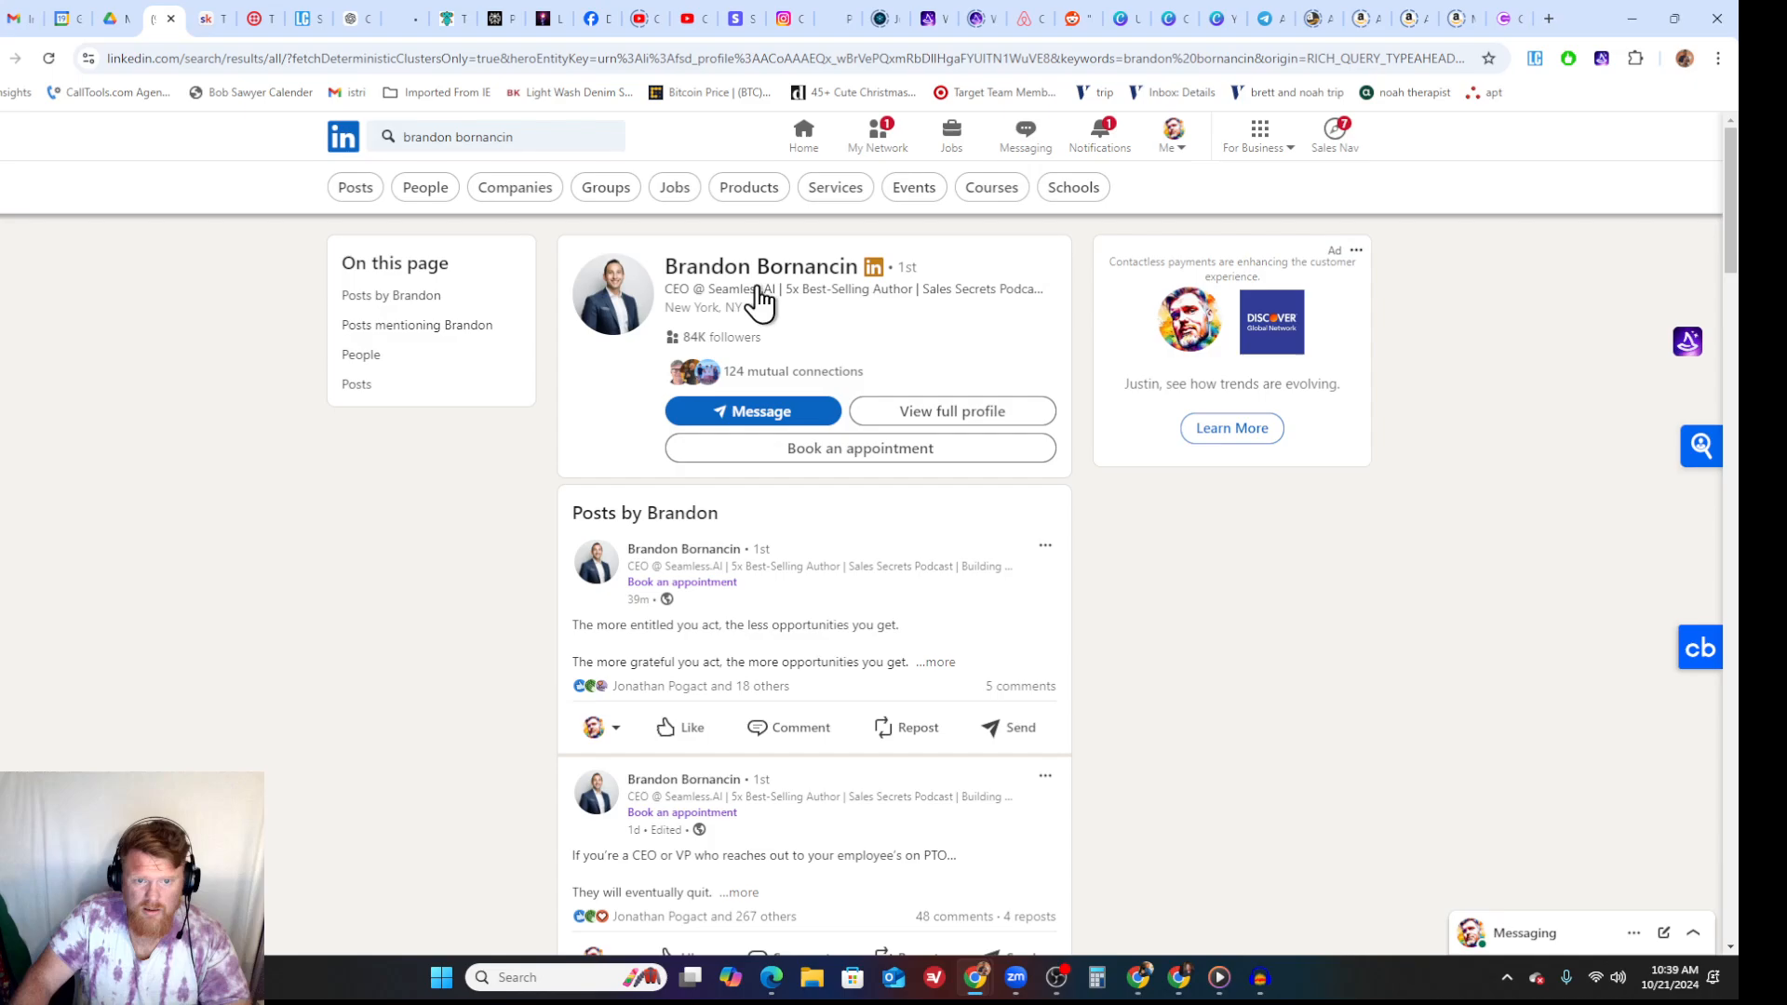
click(767, 272)
- Look over the CEO's profile and show all posts from its Activity section
scroll(679, 479, down, 10)
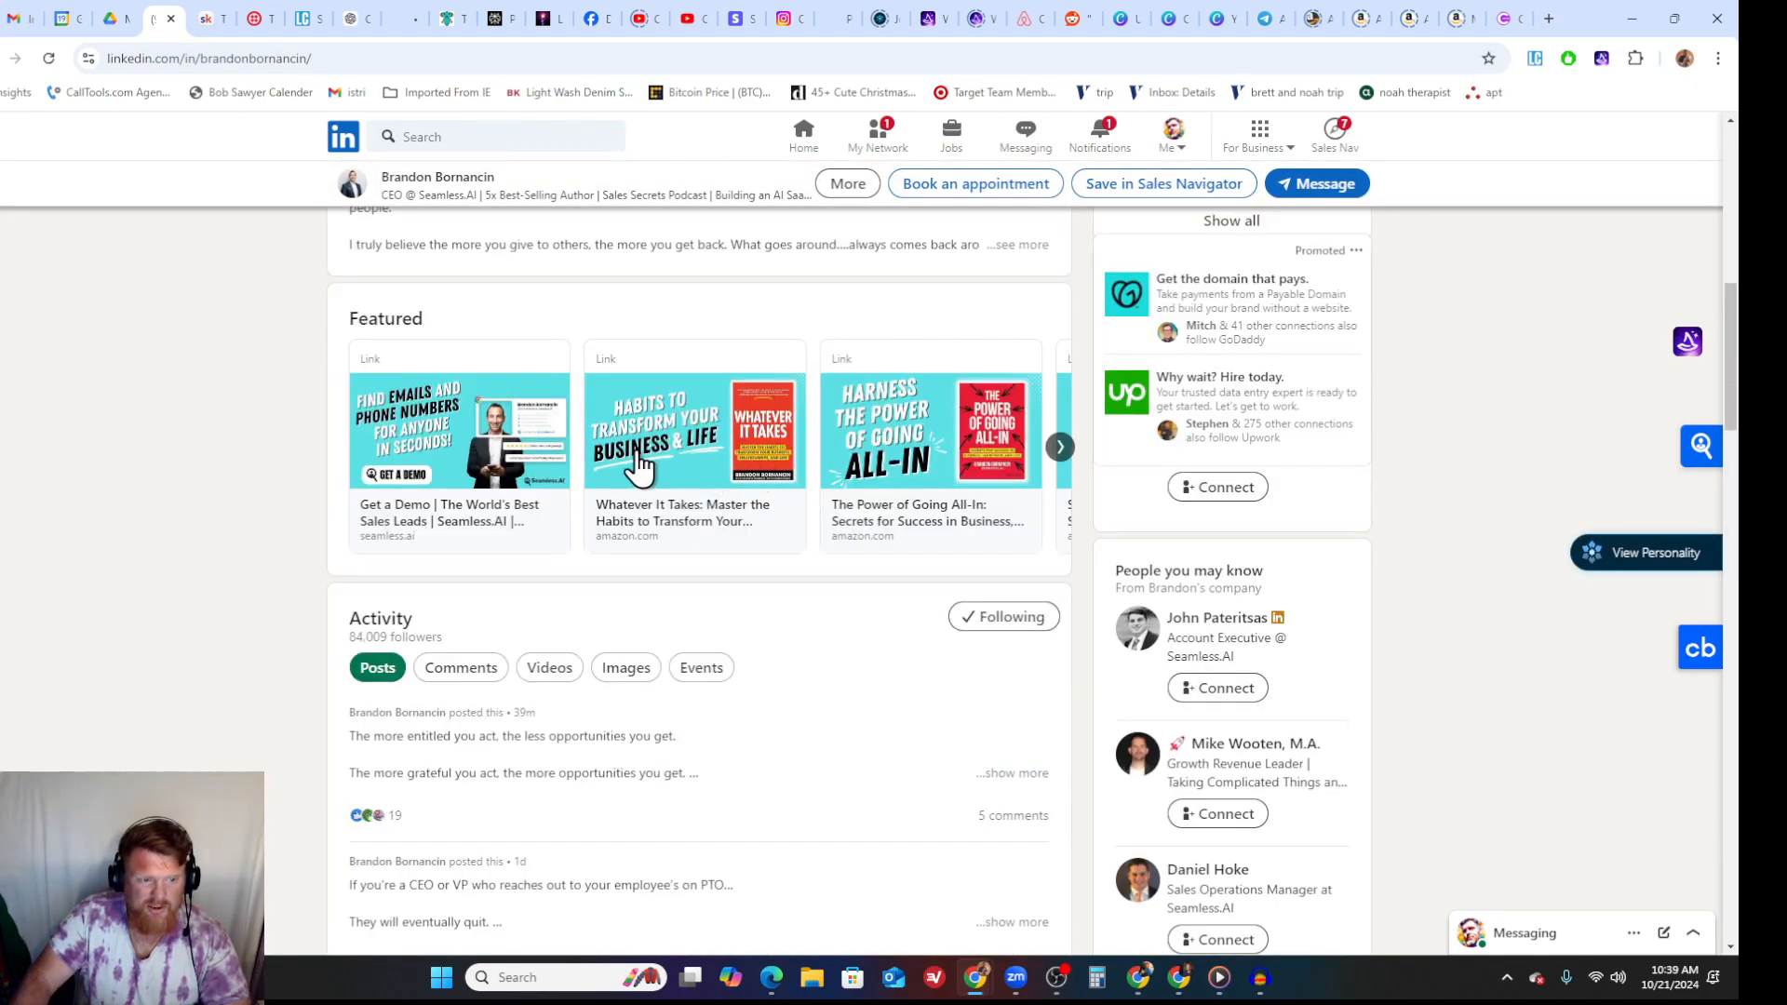
scroll(707, 461, up, 6)
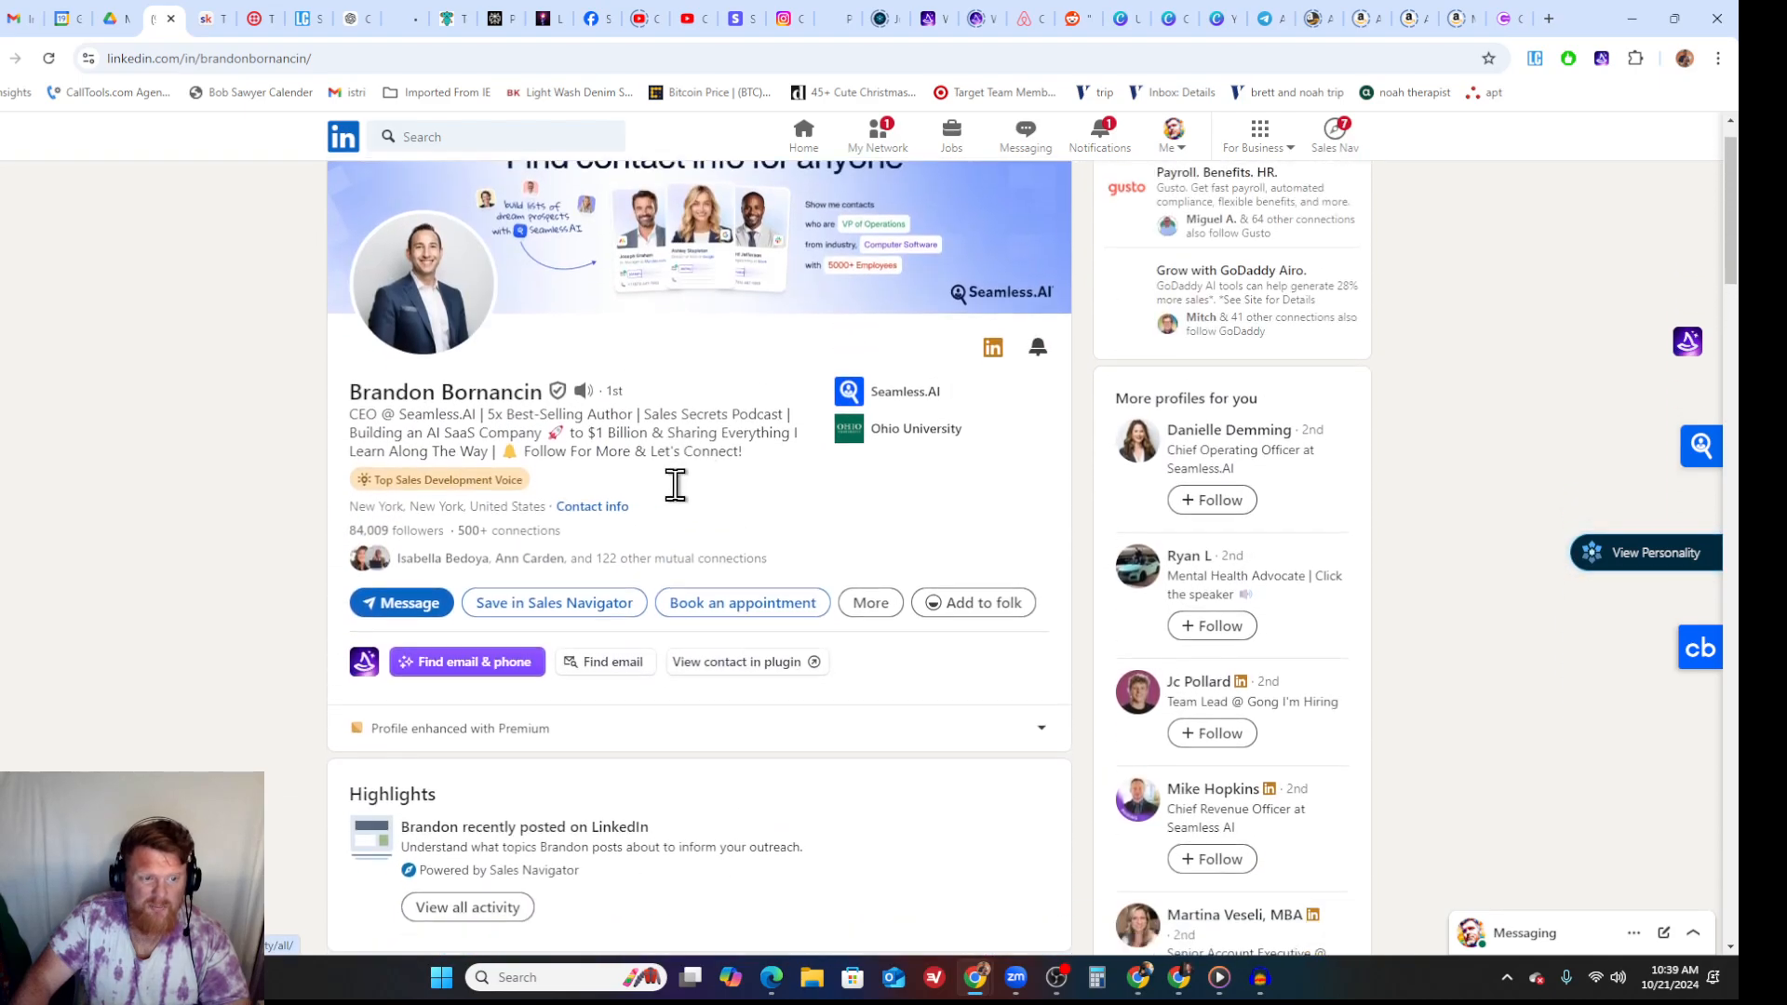
scroll(676, 493, down, 10)
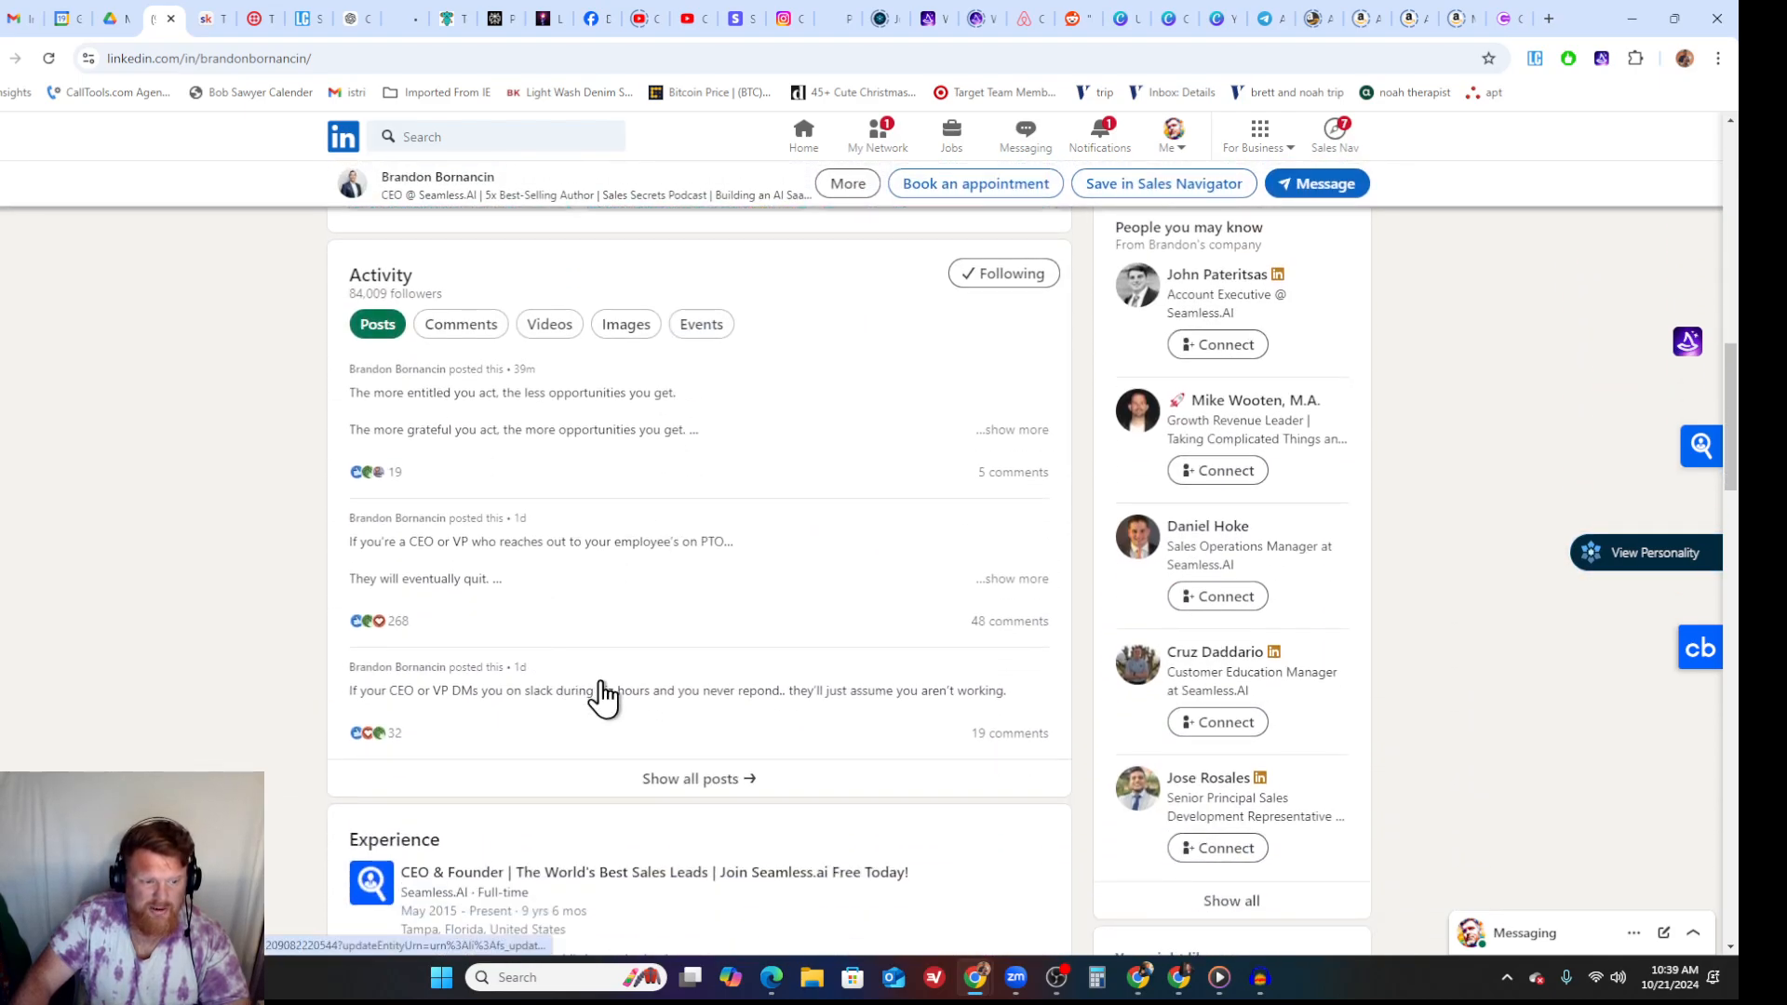
click(684, 782)
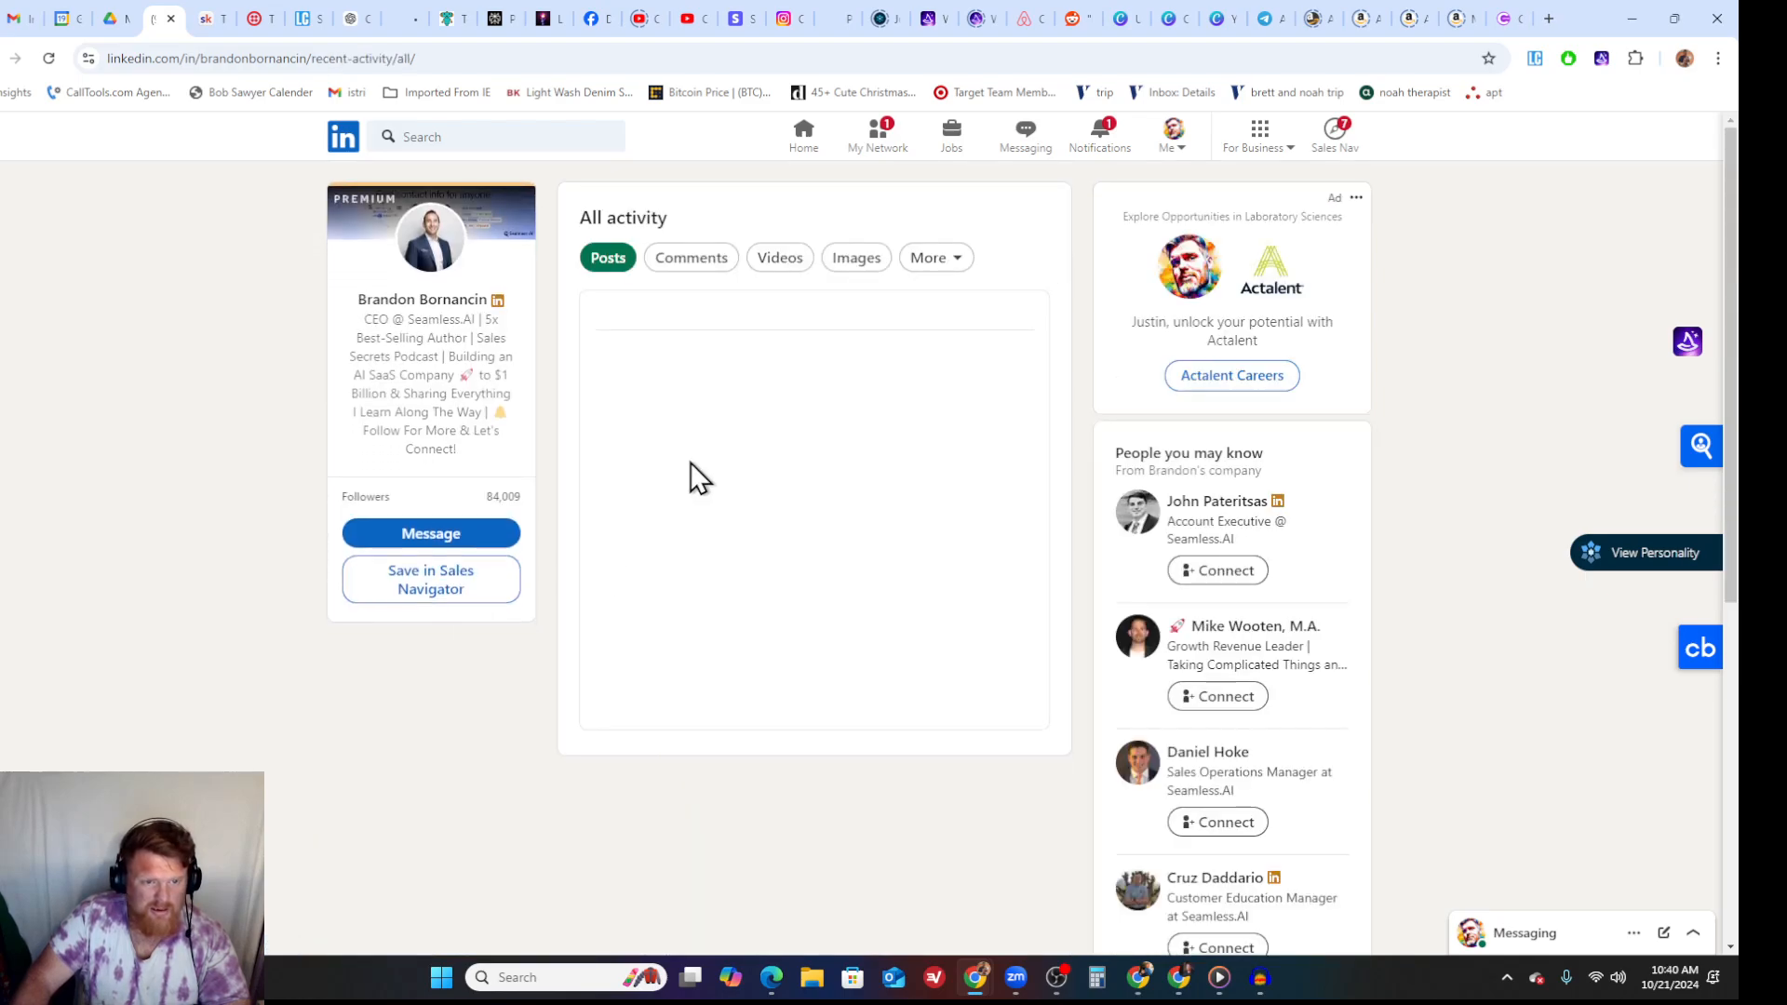
- Find the post about using three spaced sentences max in cold emails to CEOs, expand it, and read its guidelines
scroll(672, 376, down, 1)
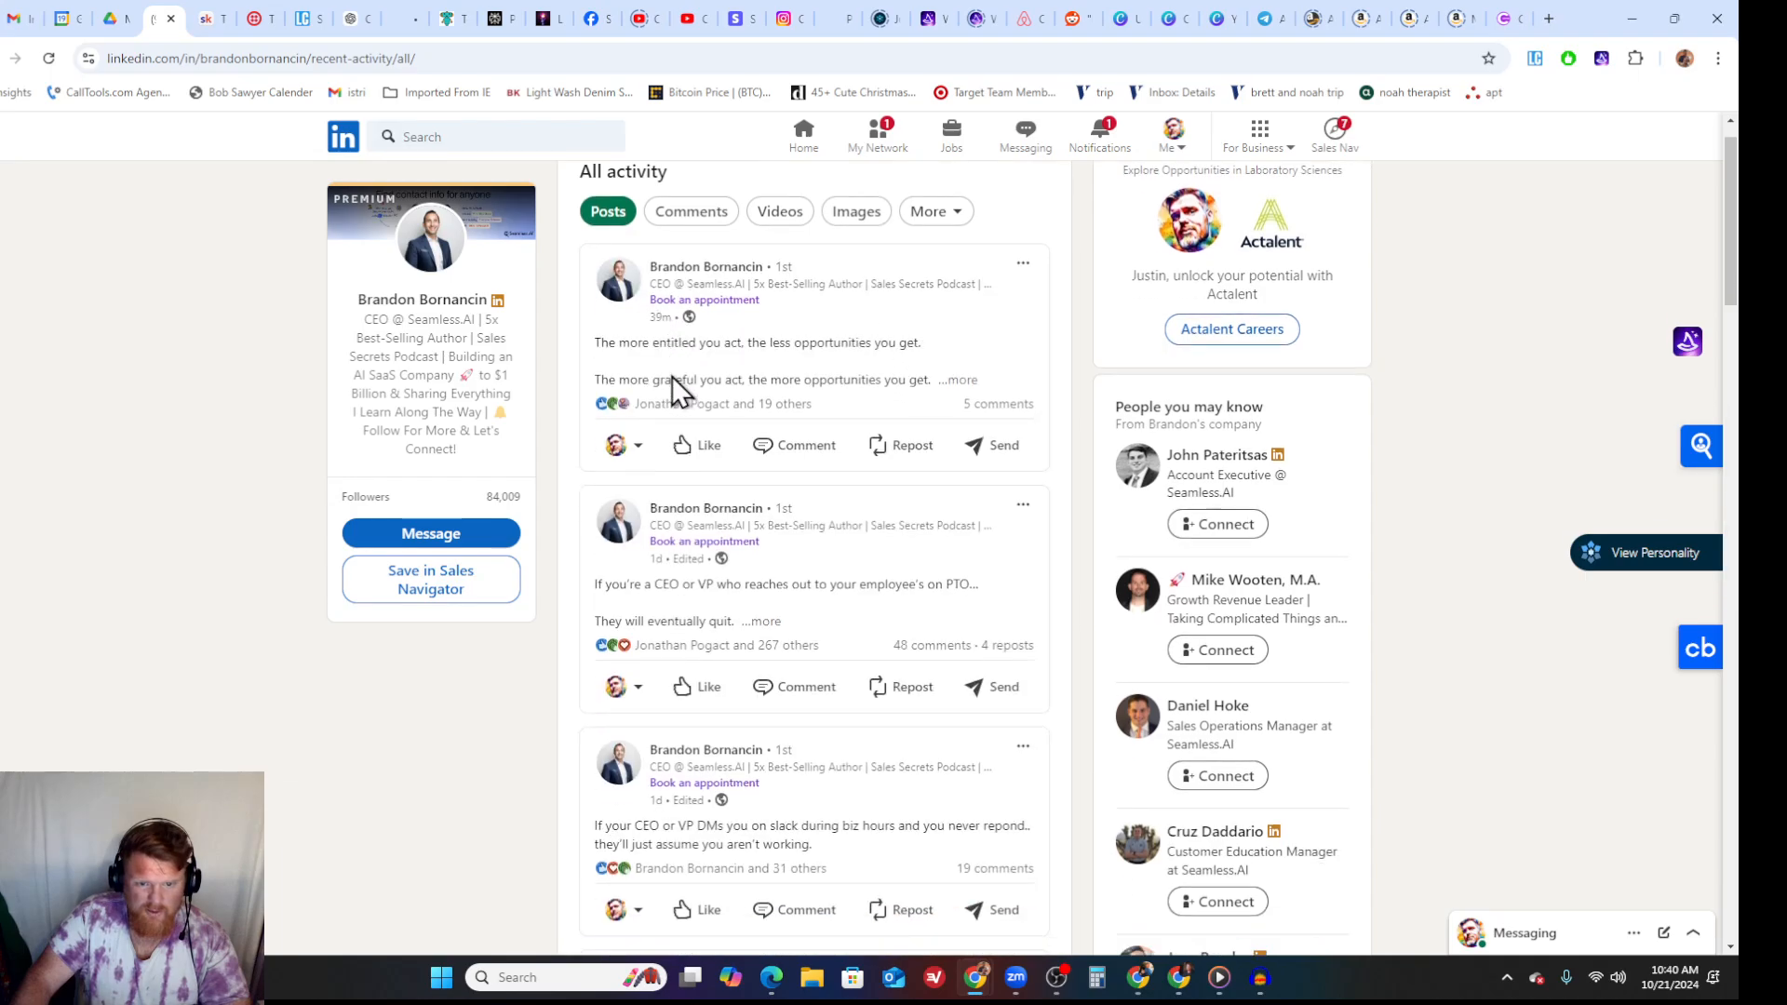
scroll(735, 378, down, 8)
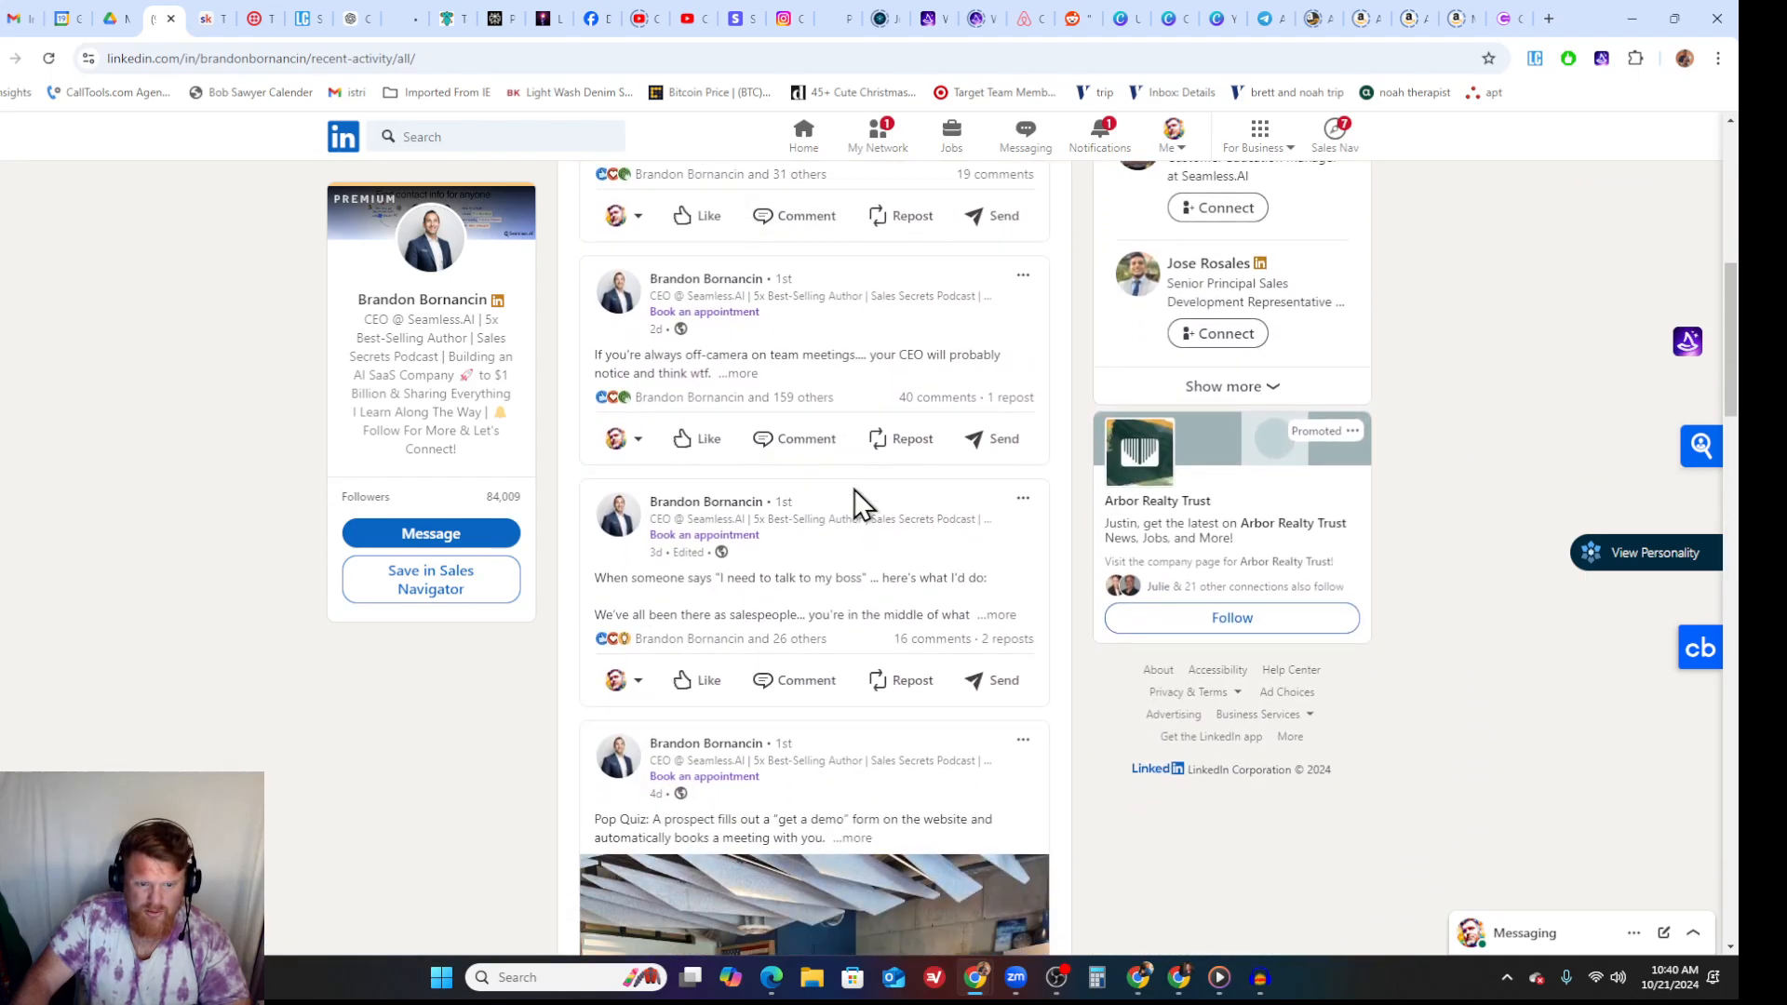
scroll(854, 491, down, 10)
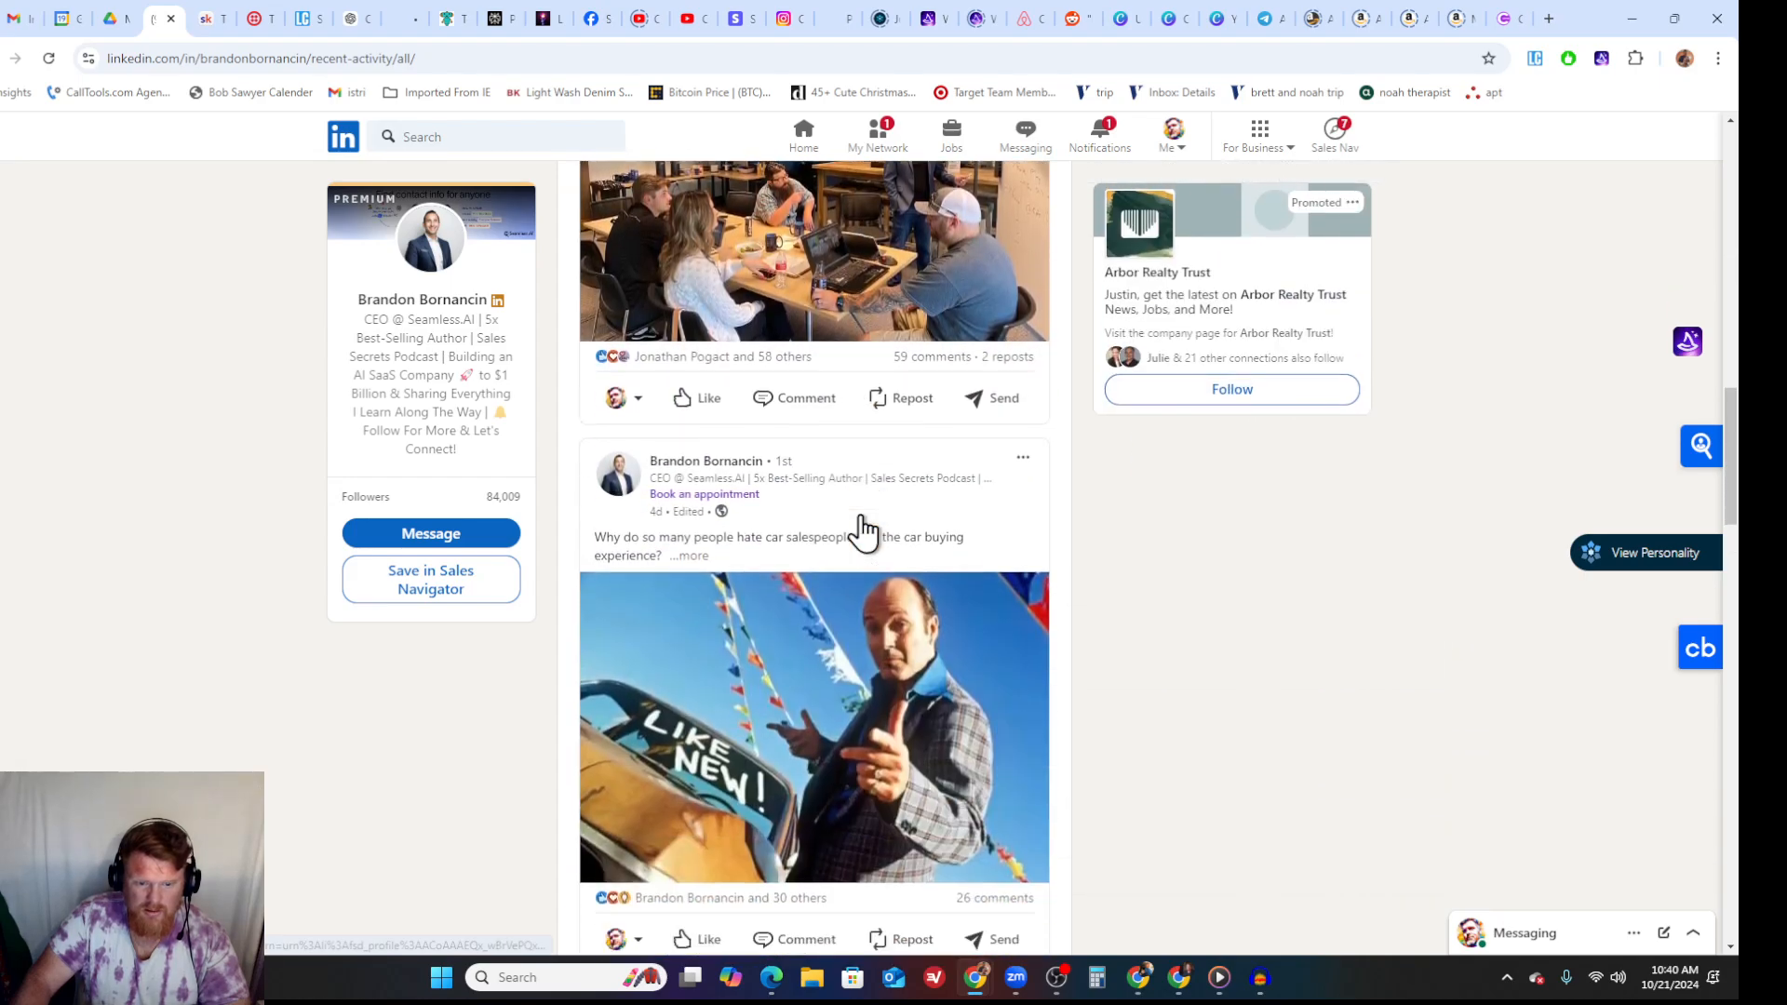
scroll(862, 527, down, 7)
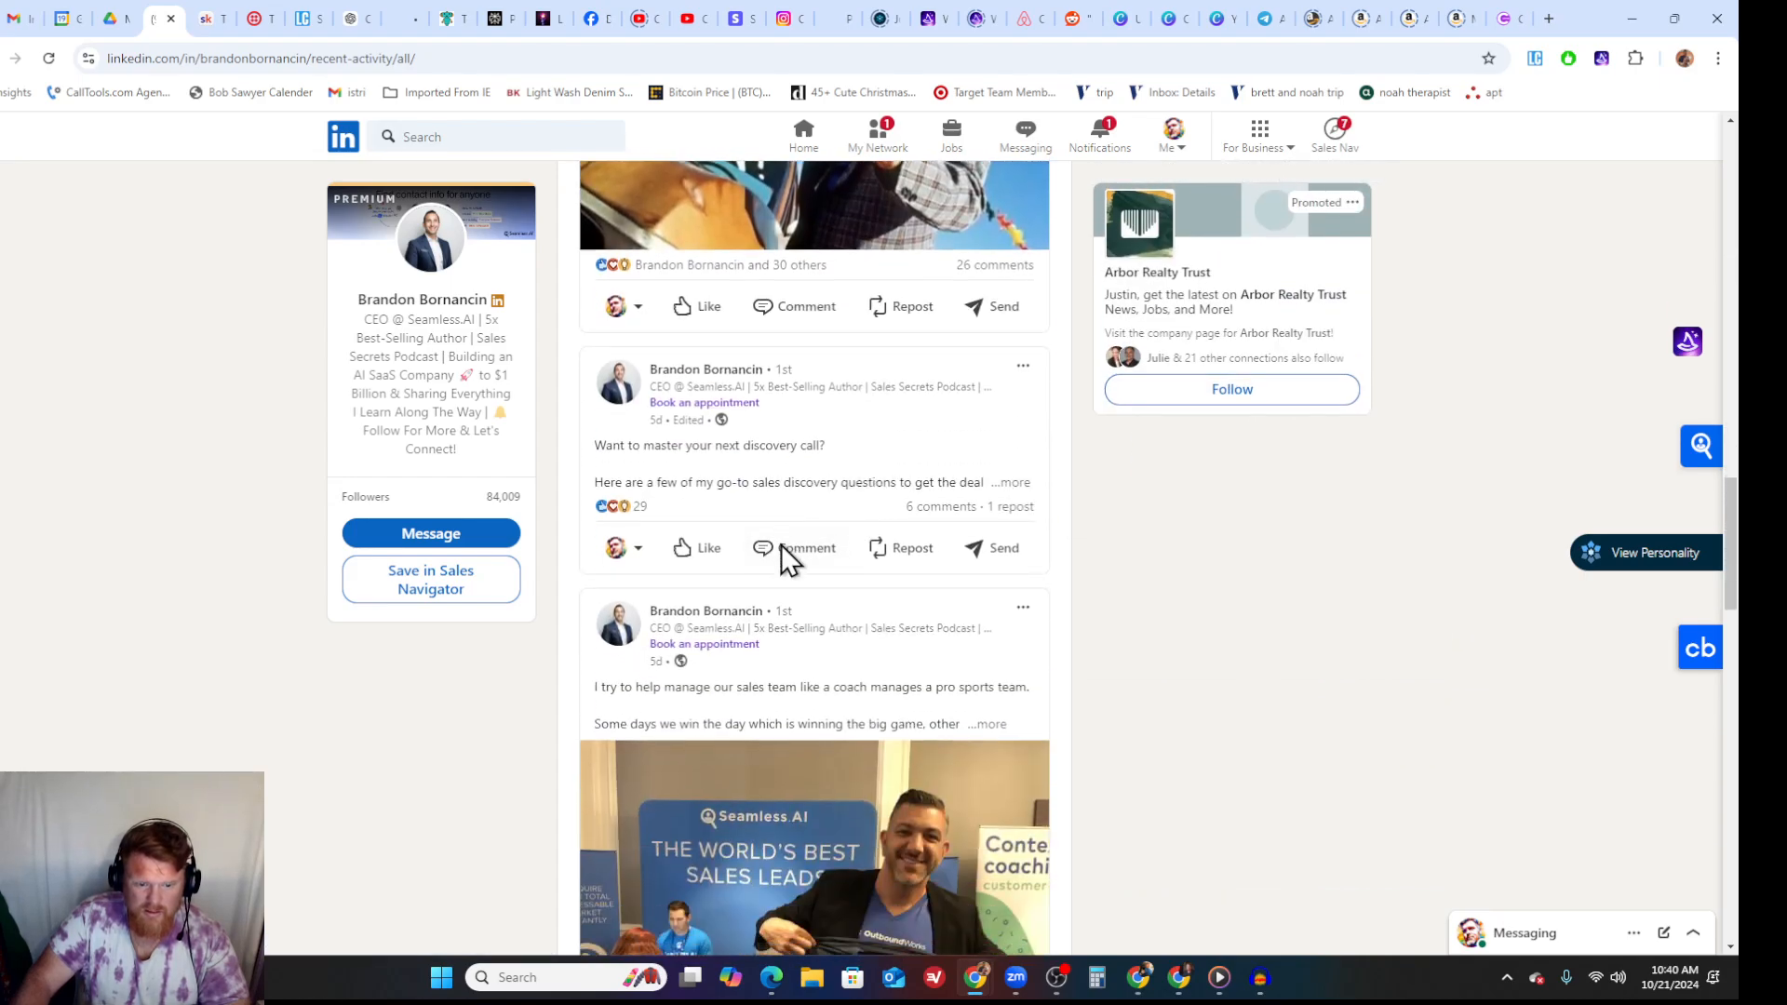
scroll(780, 545, down, 8)
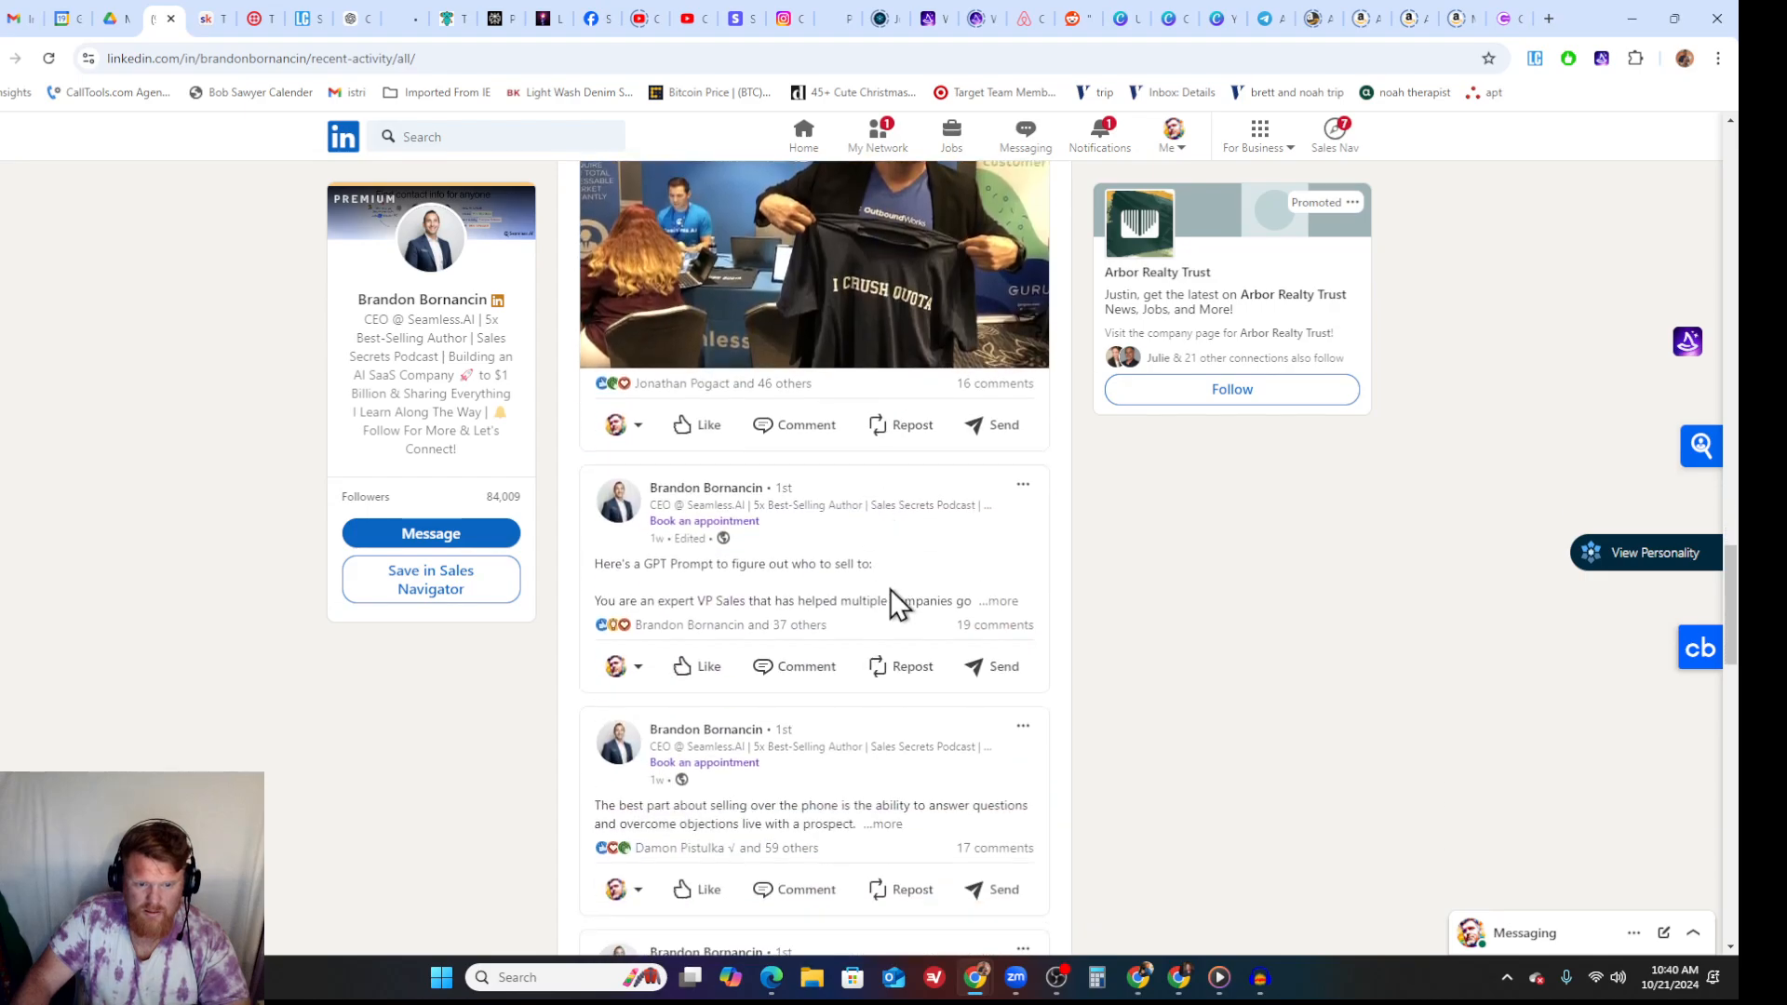
scroll(890, 588, down, 5)
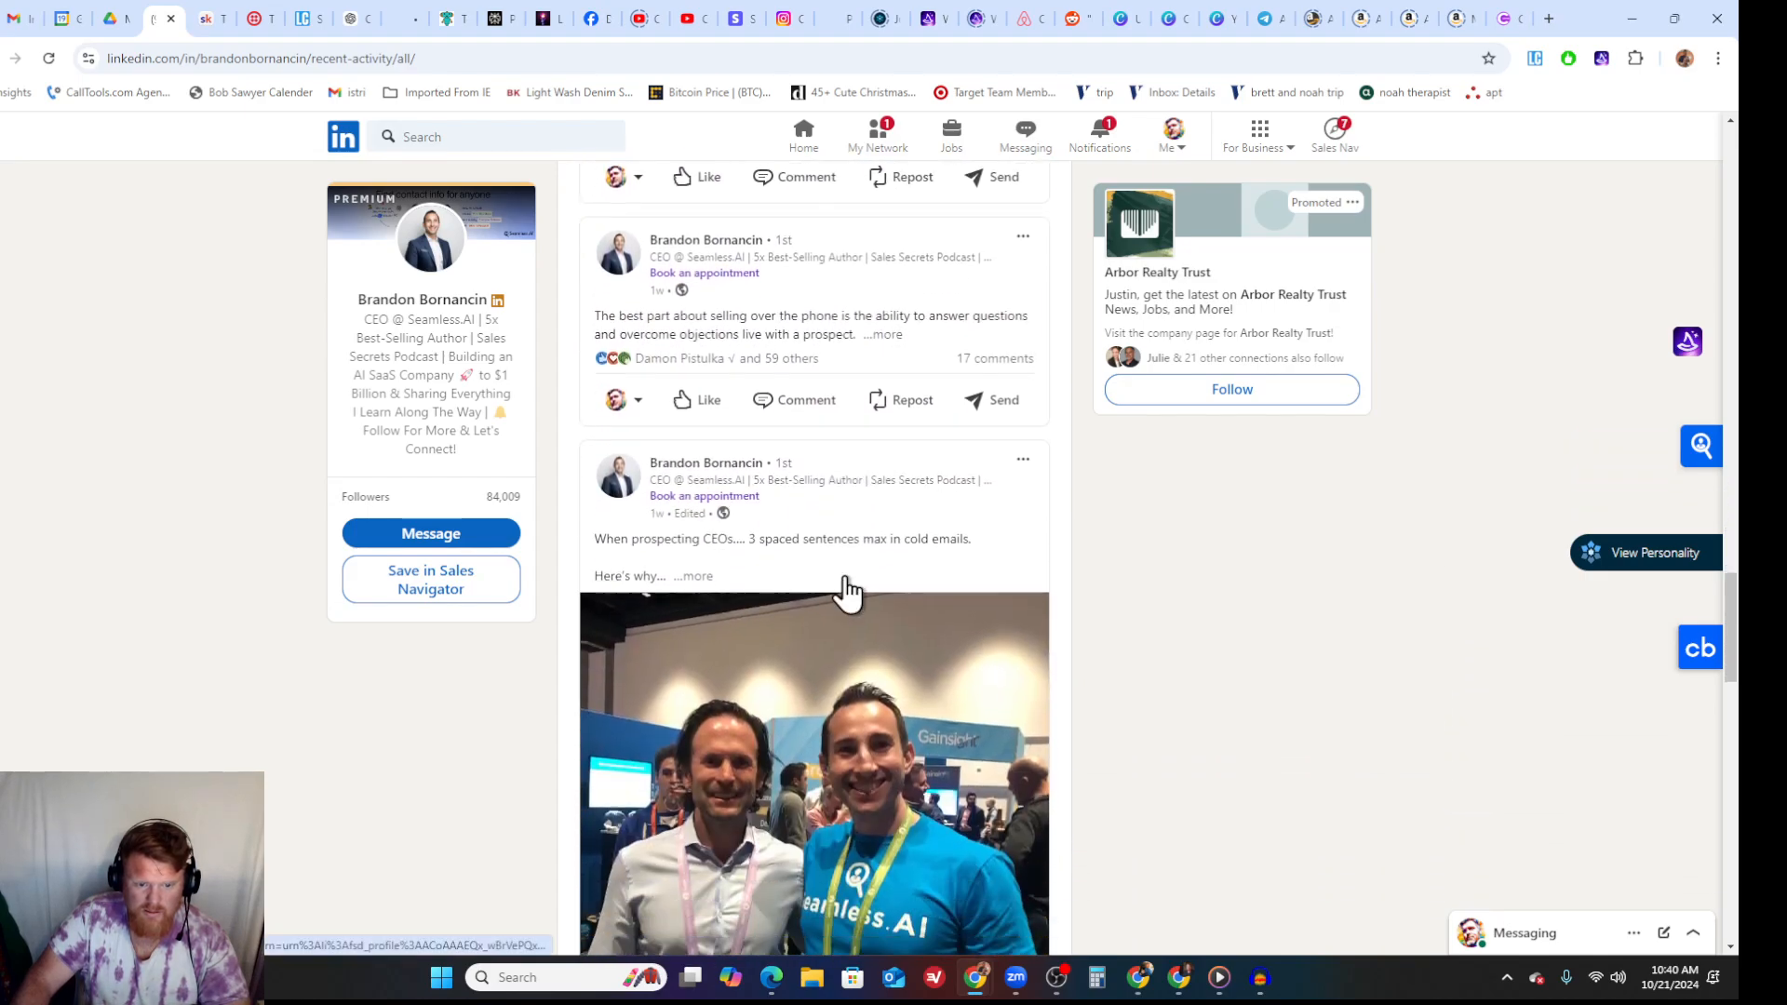
scroll(846, 591, down, 4)
scroll(747, 400, up, 1)
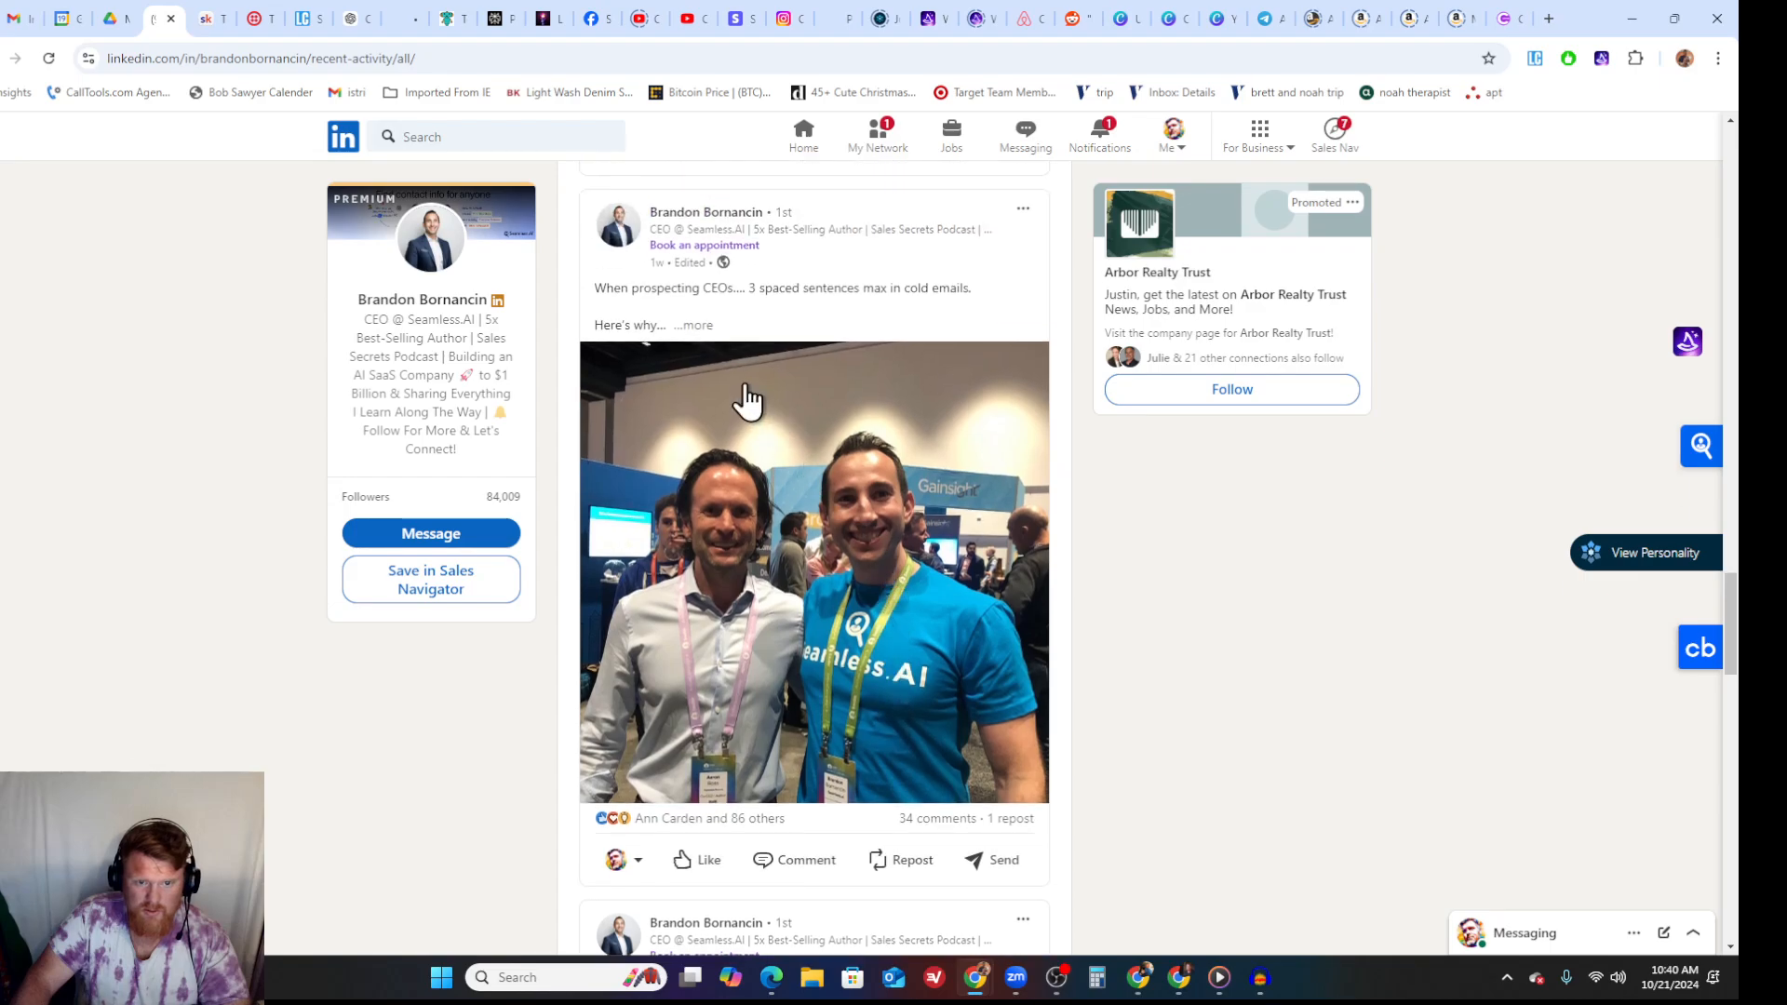
click(694, 326)
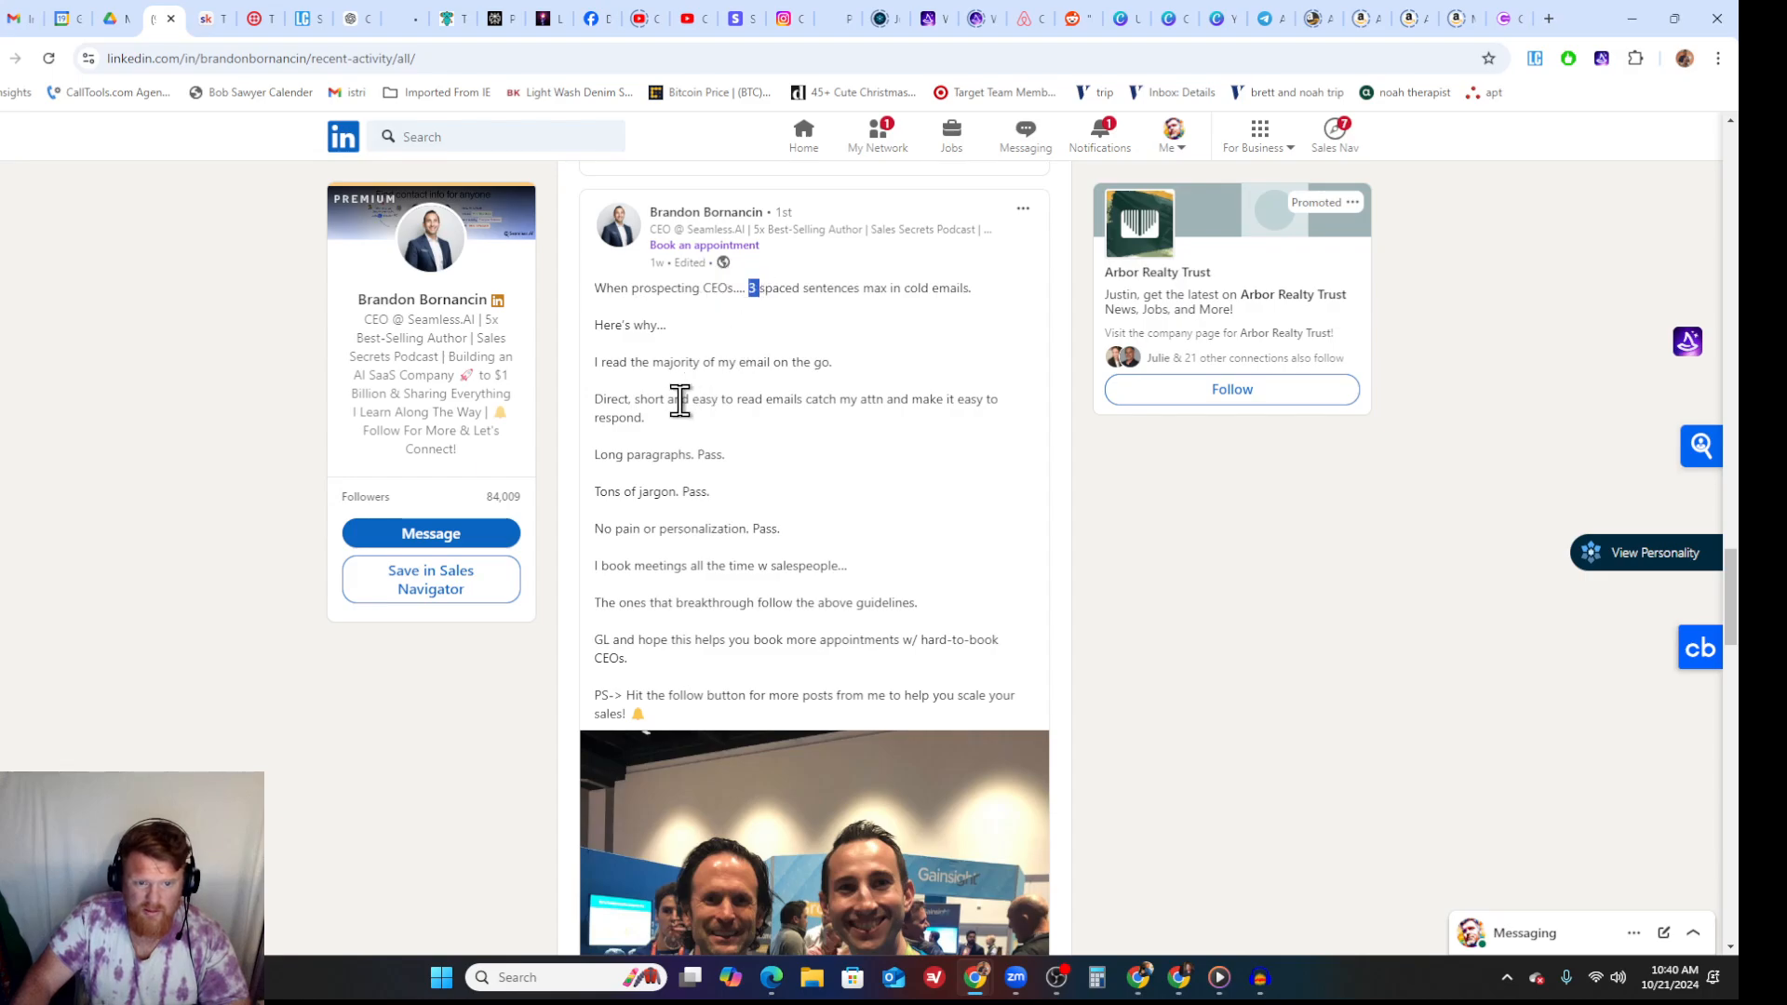
scroll(661, 454, down, 1)
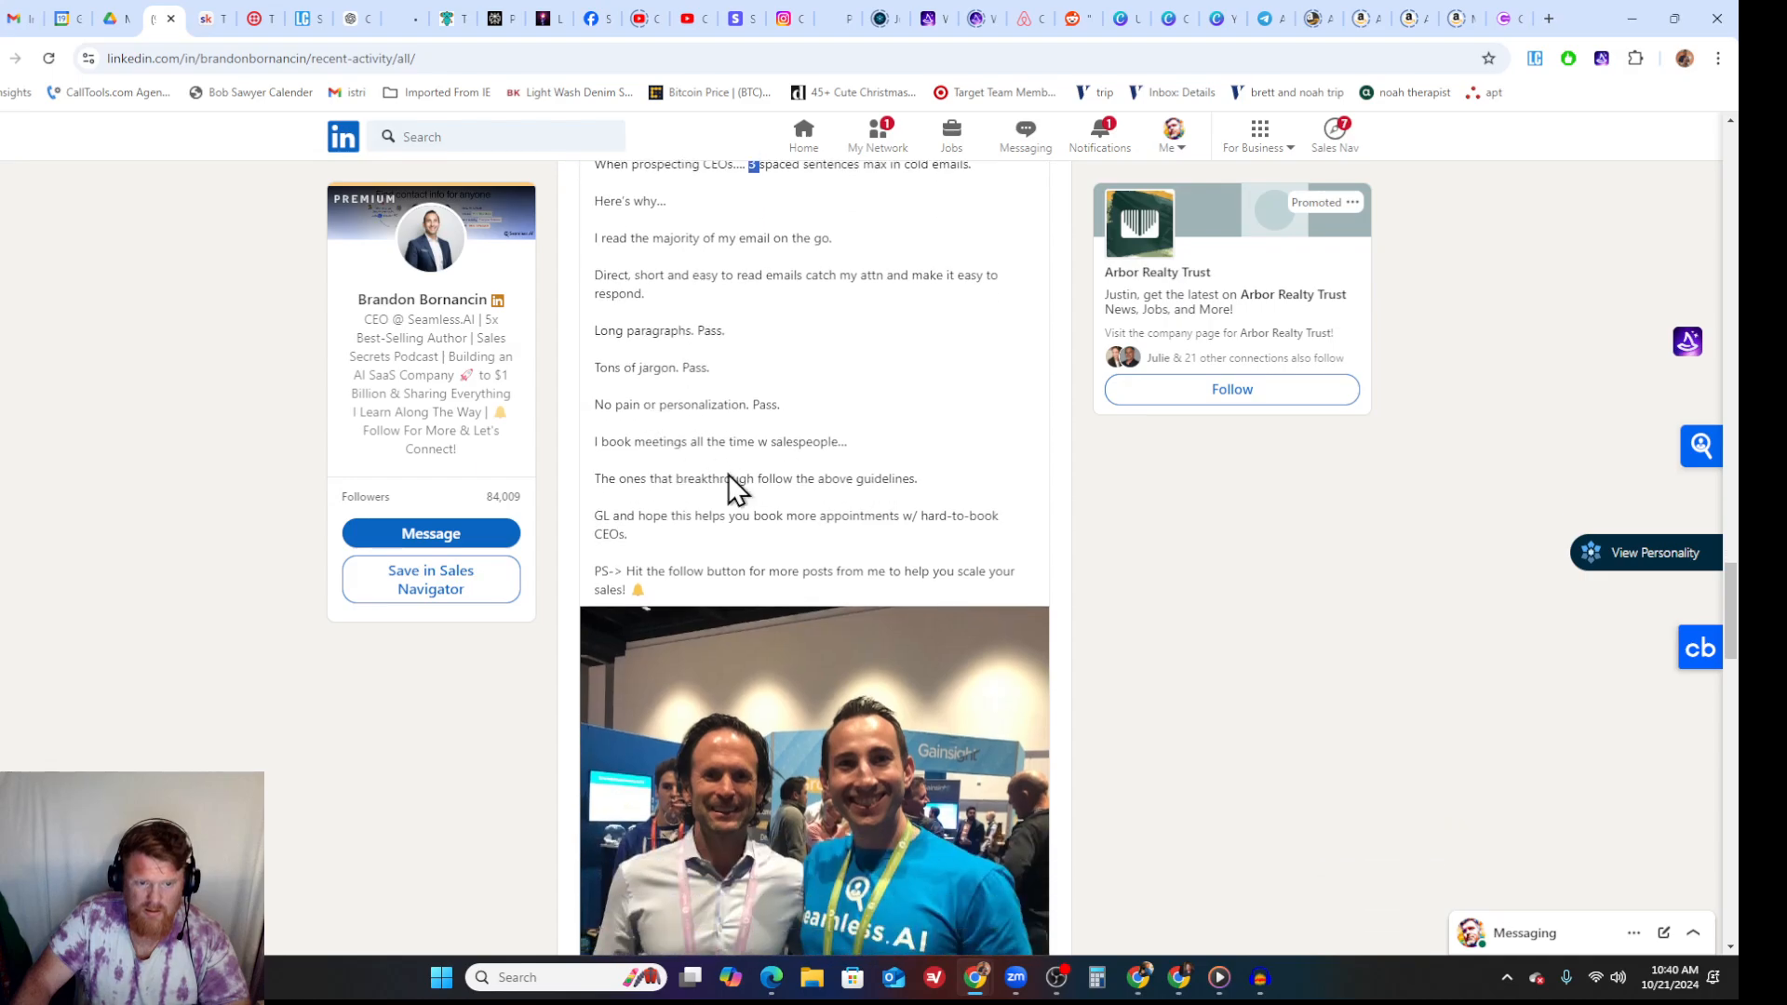
scroll(727, 475, up, 1)
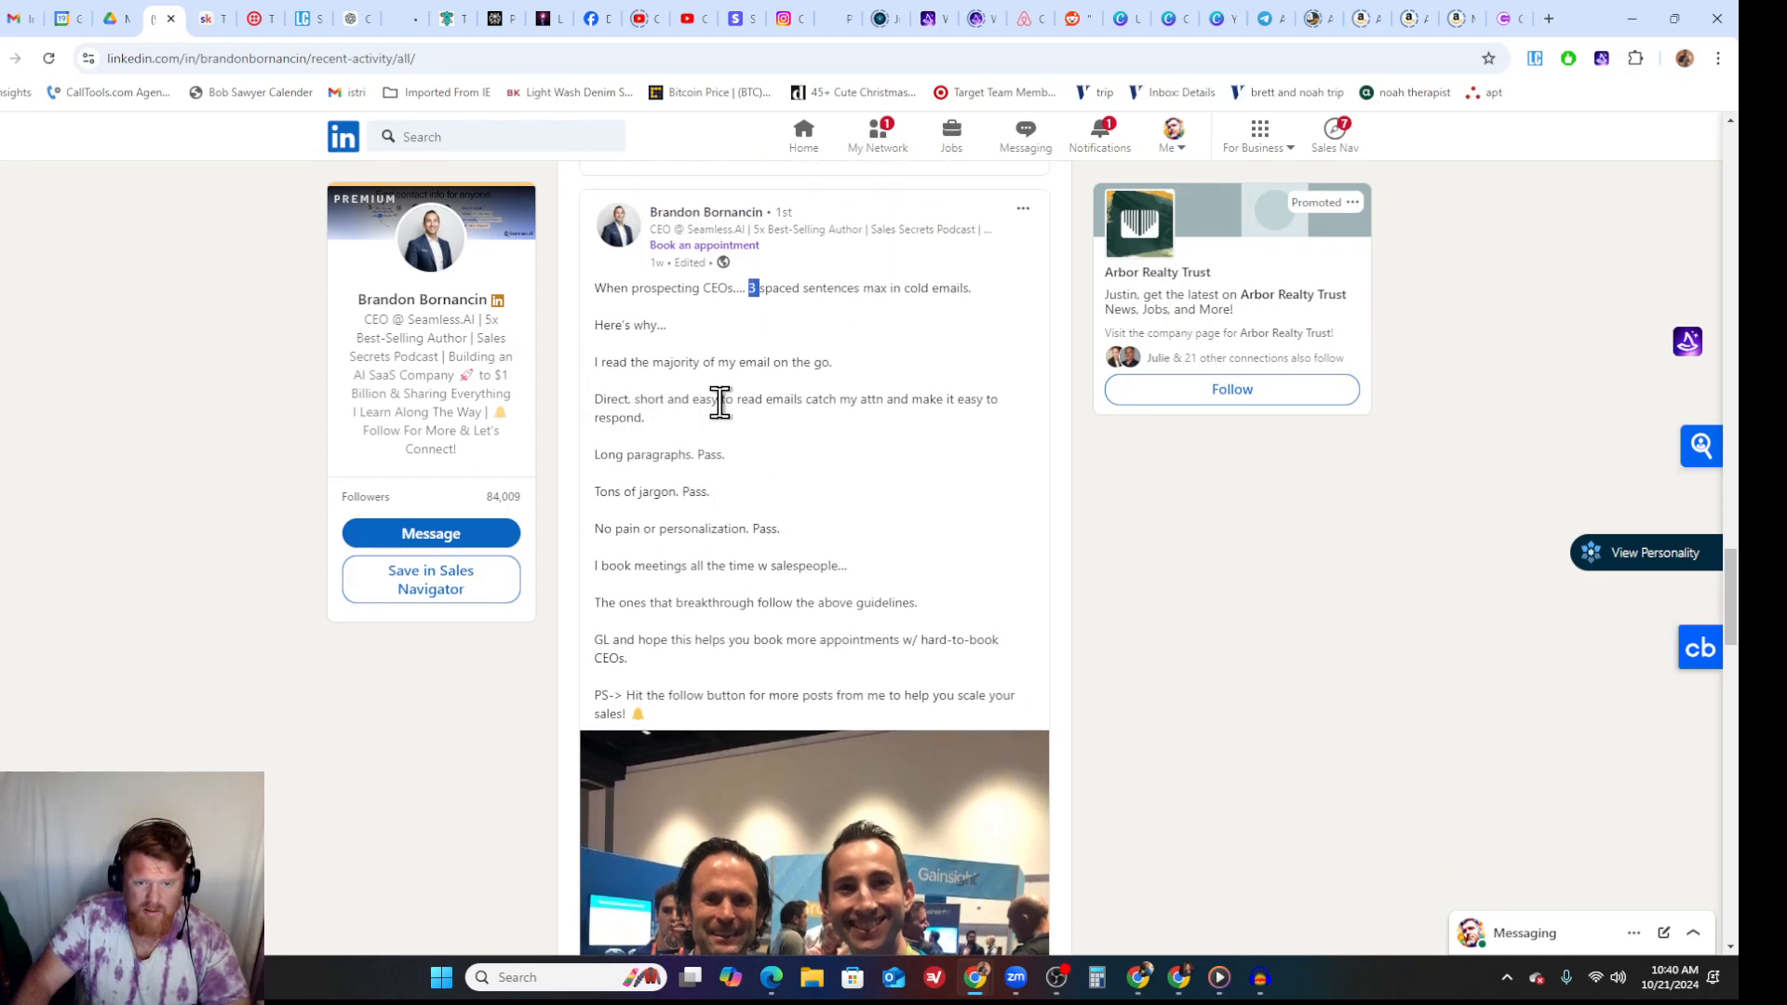
scroll(642, 427, down, 1)
scroll(649, 433, down, 1)
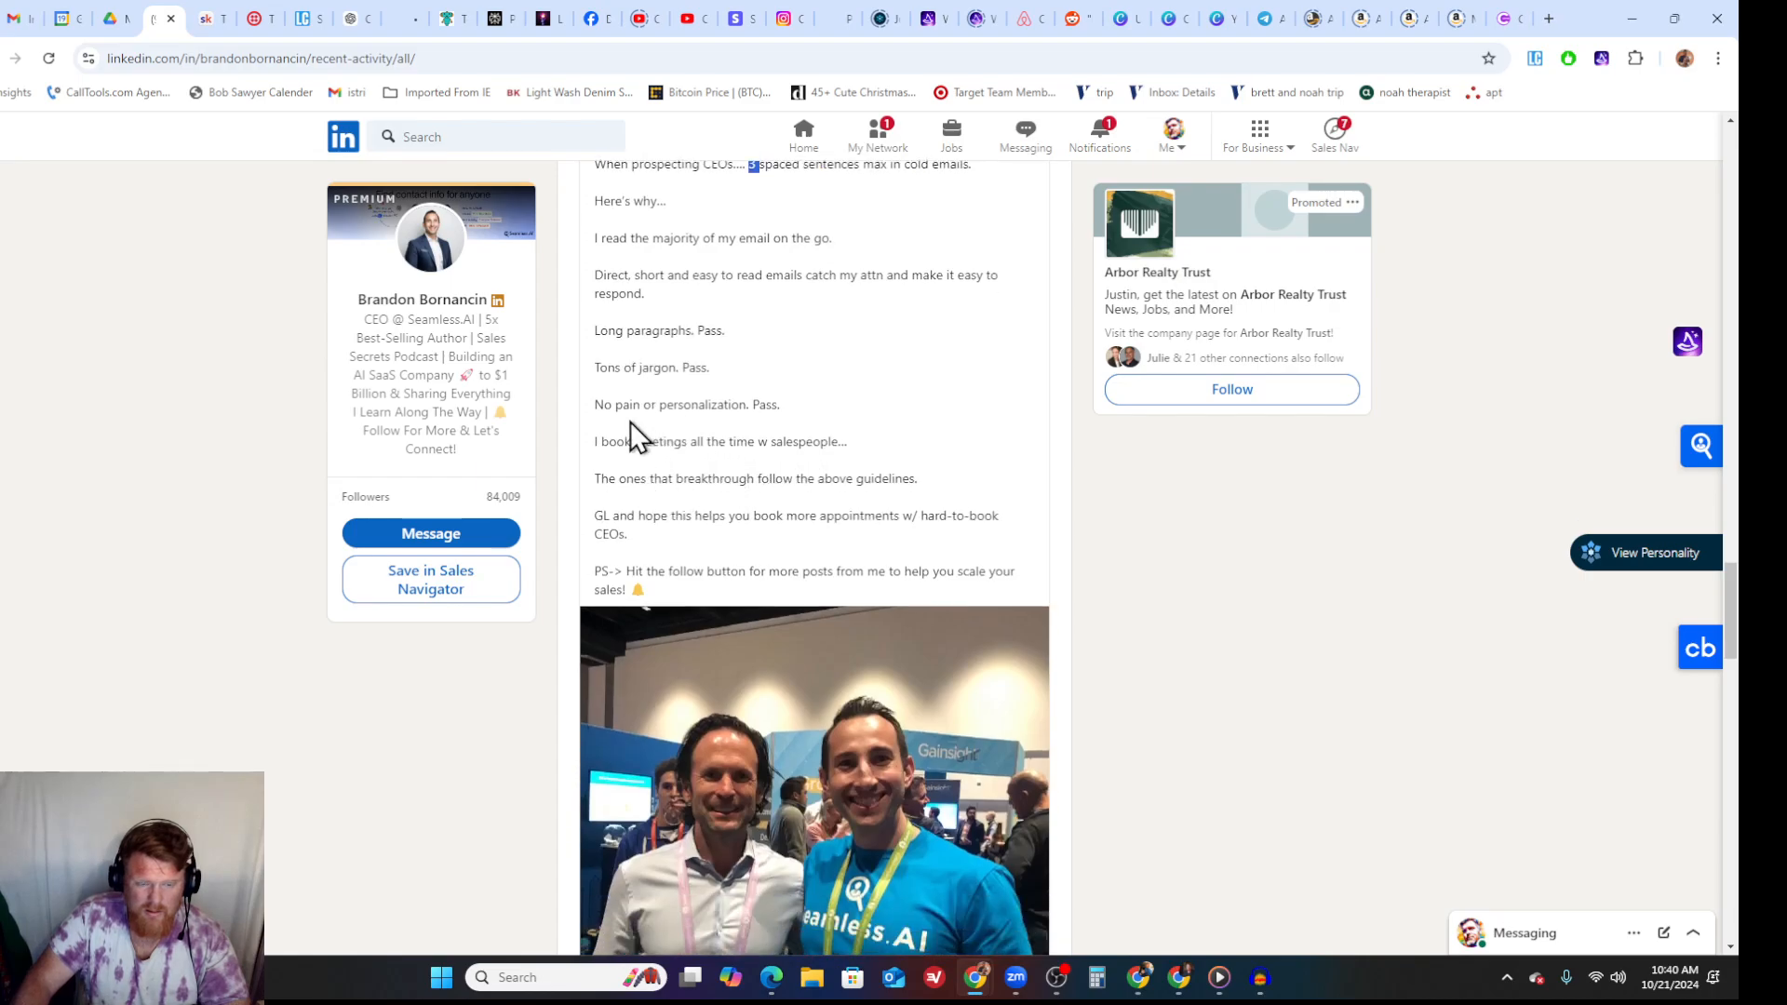
- Find and expand the post on getting a meeting with hard-to-book CEOs, and select its three-line cold email framework
scroll(600, 394, down, 4)
scroll(600, 394, down, 12)
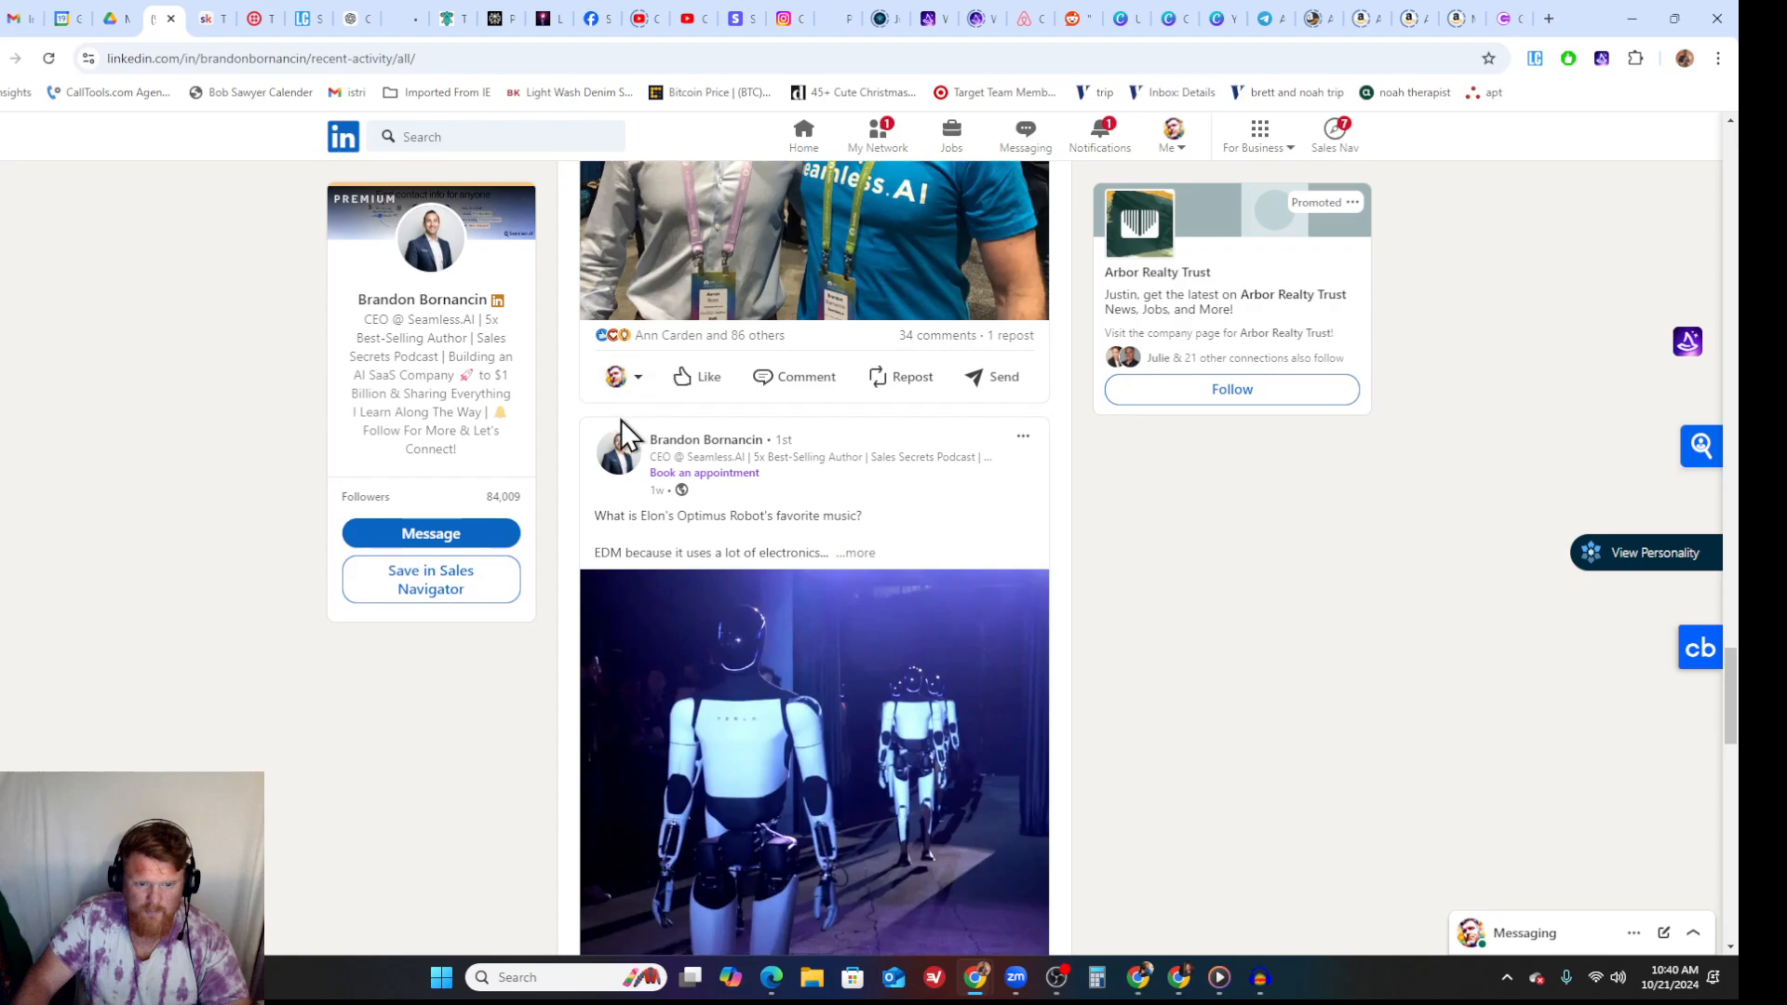
scroll(622, 433, down, 15)
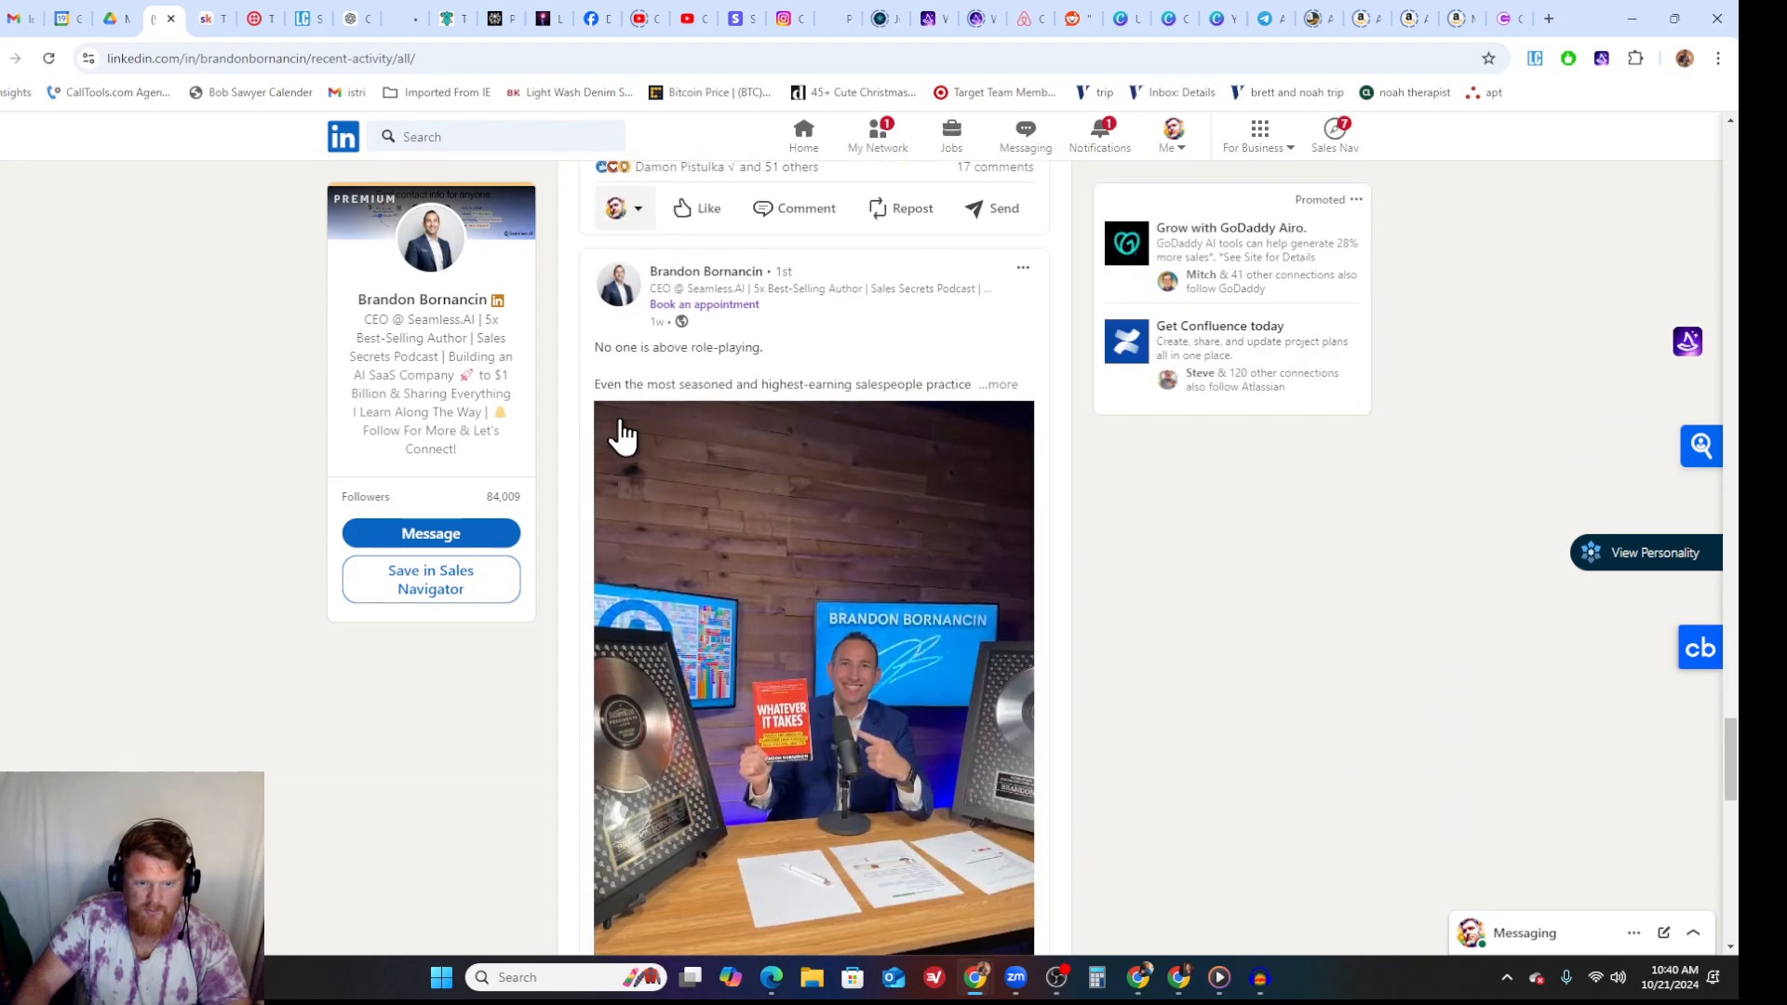
scroll(621, 433, down, 8)
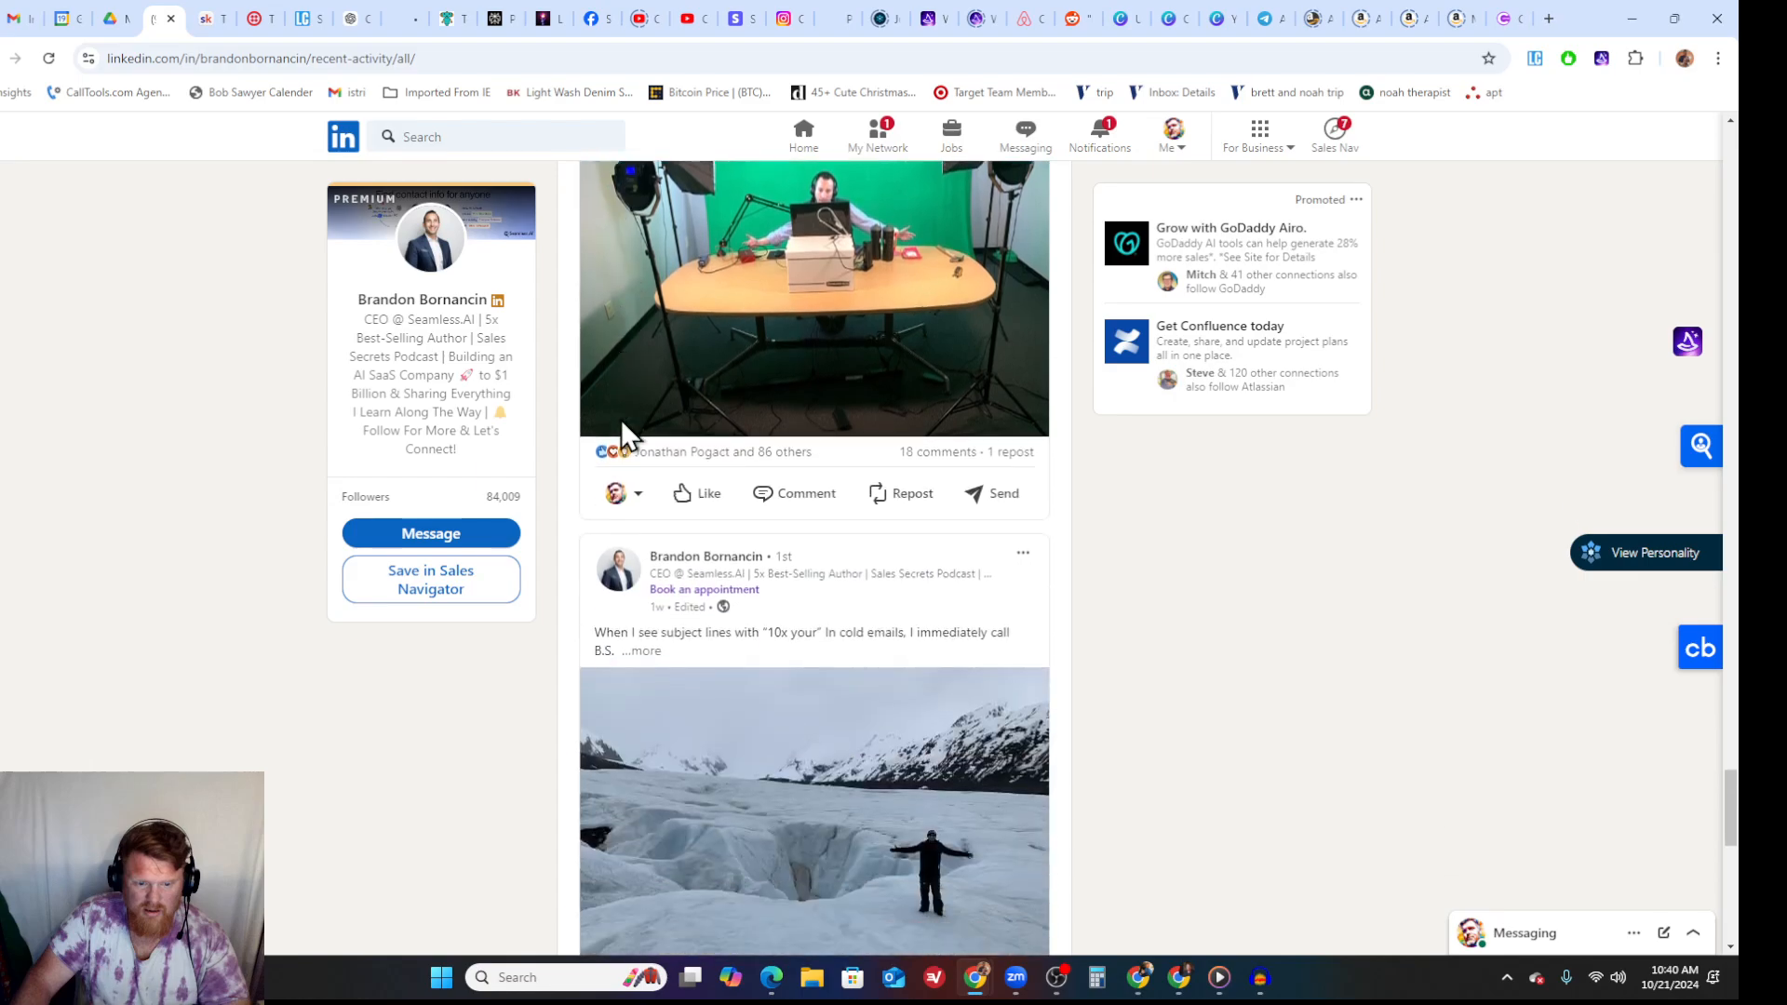
scroll(701, 546, down, 5)
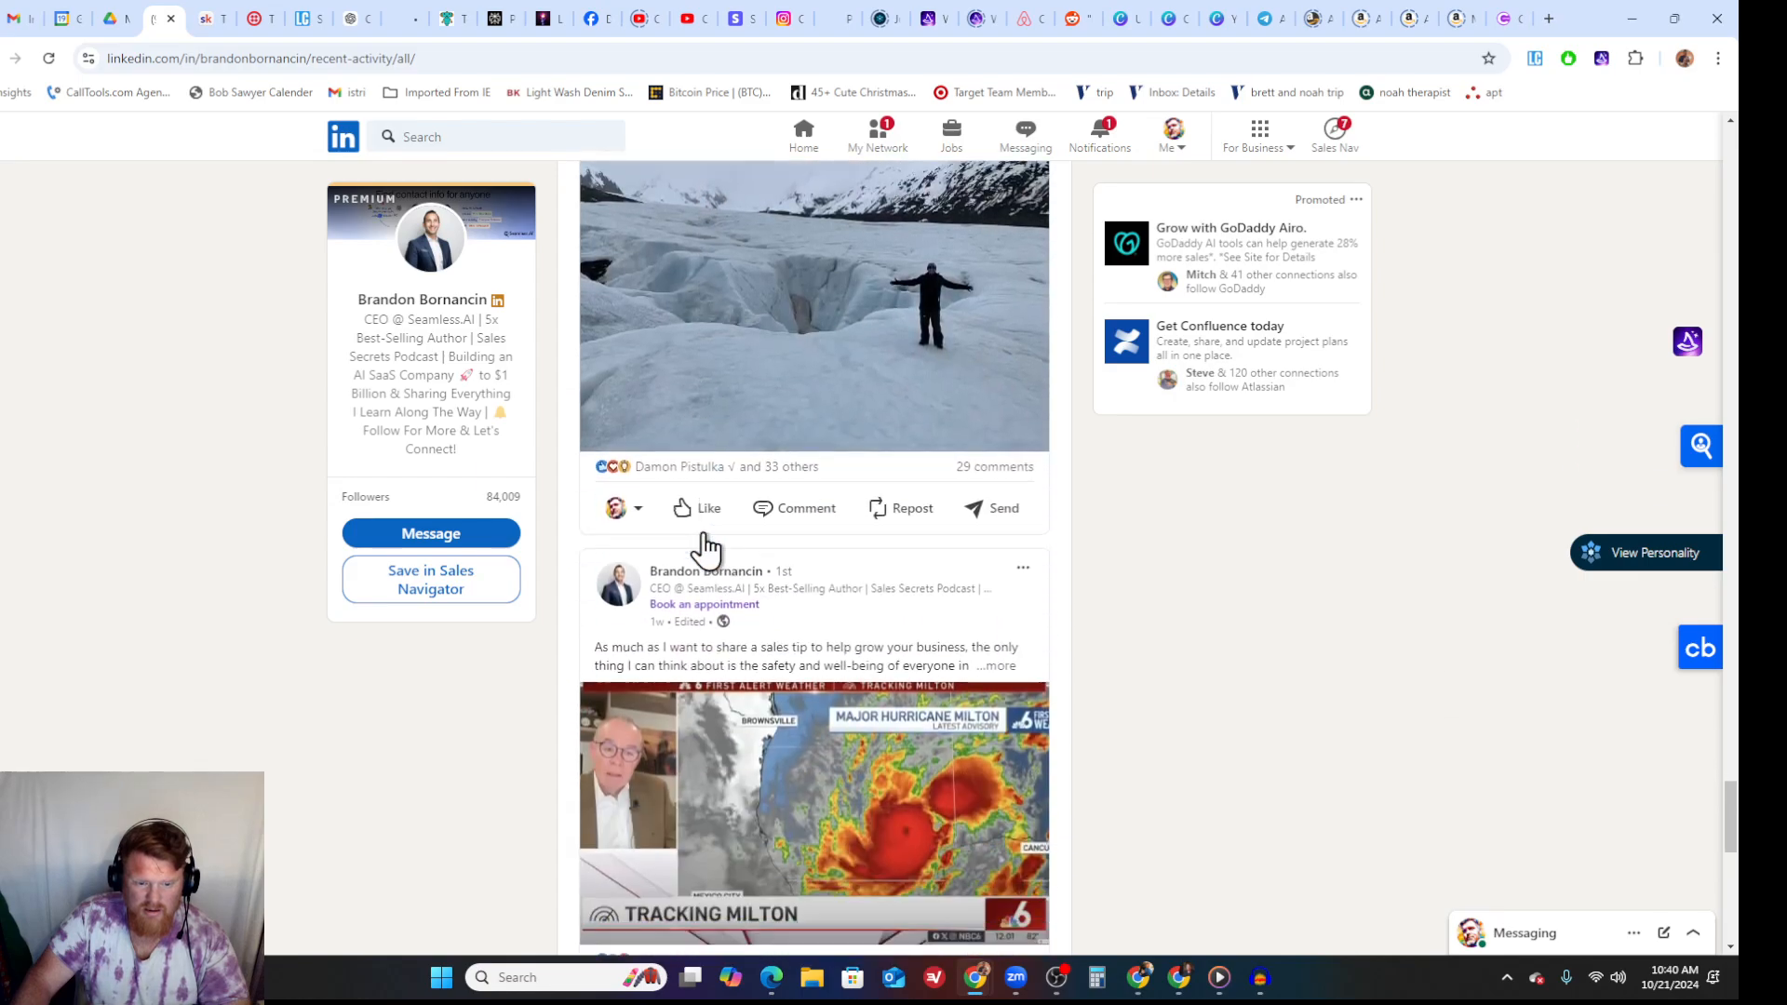
scroll(792, 571, down, 12)
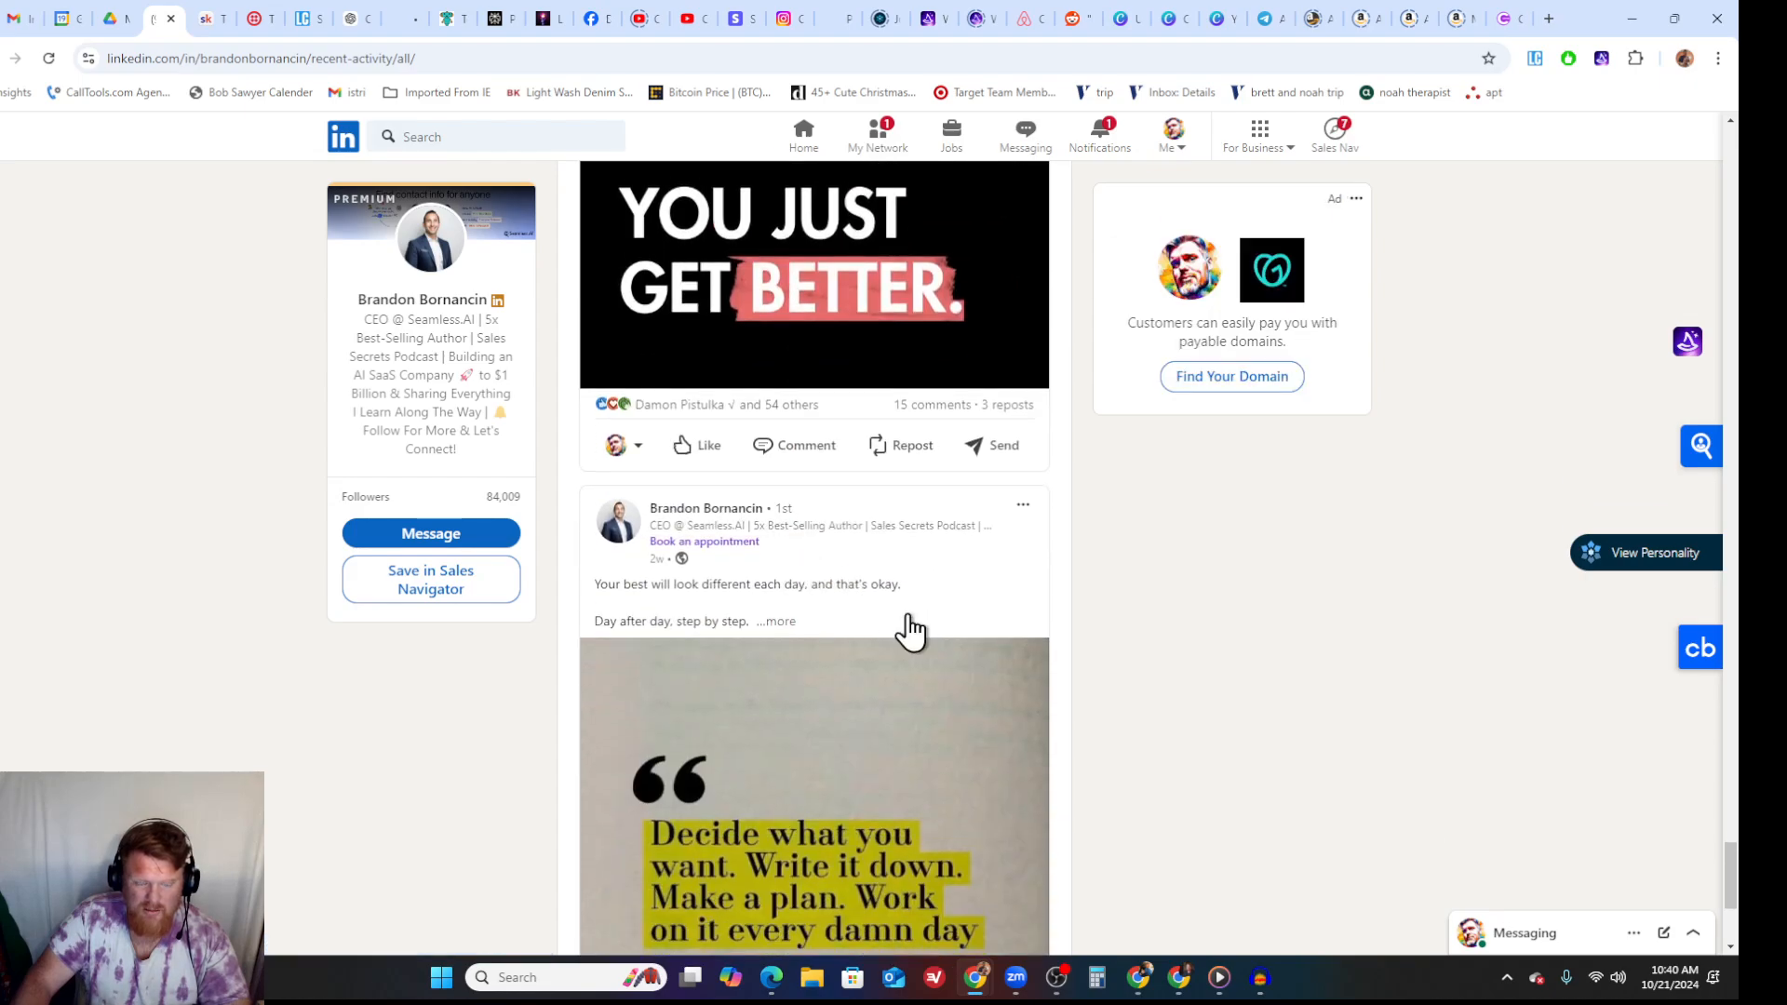
scroll(921, 629, up, 15)
scroll(916, 630, up, 10)
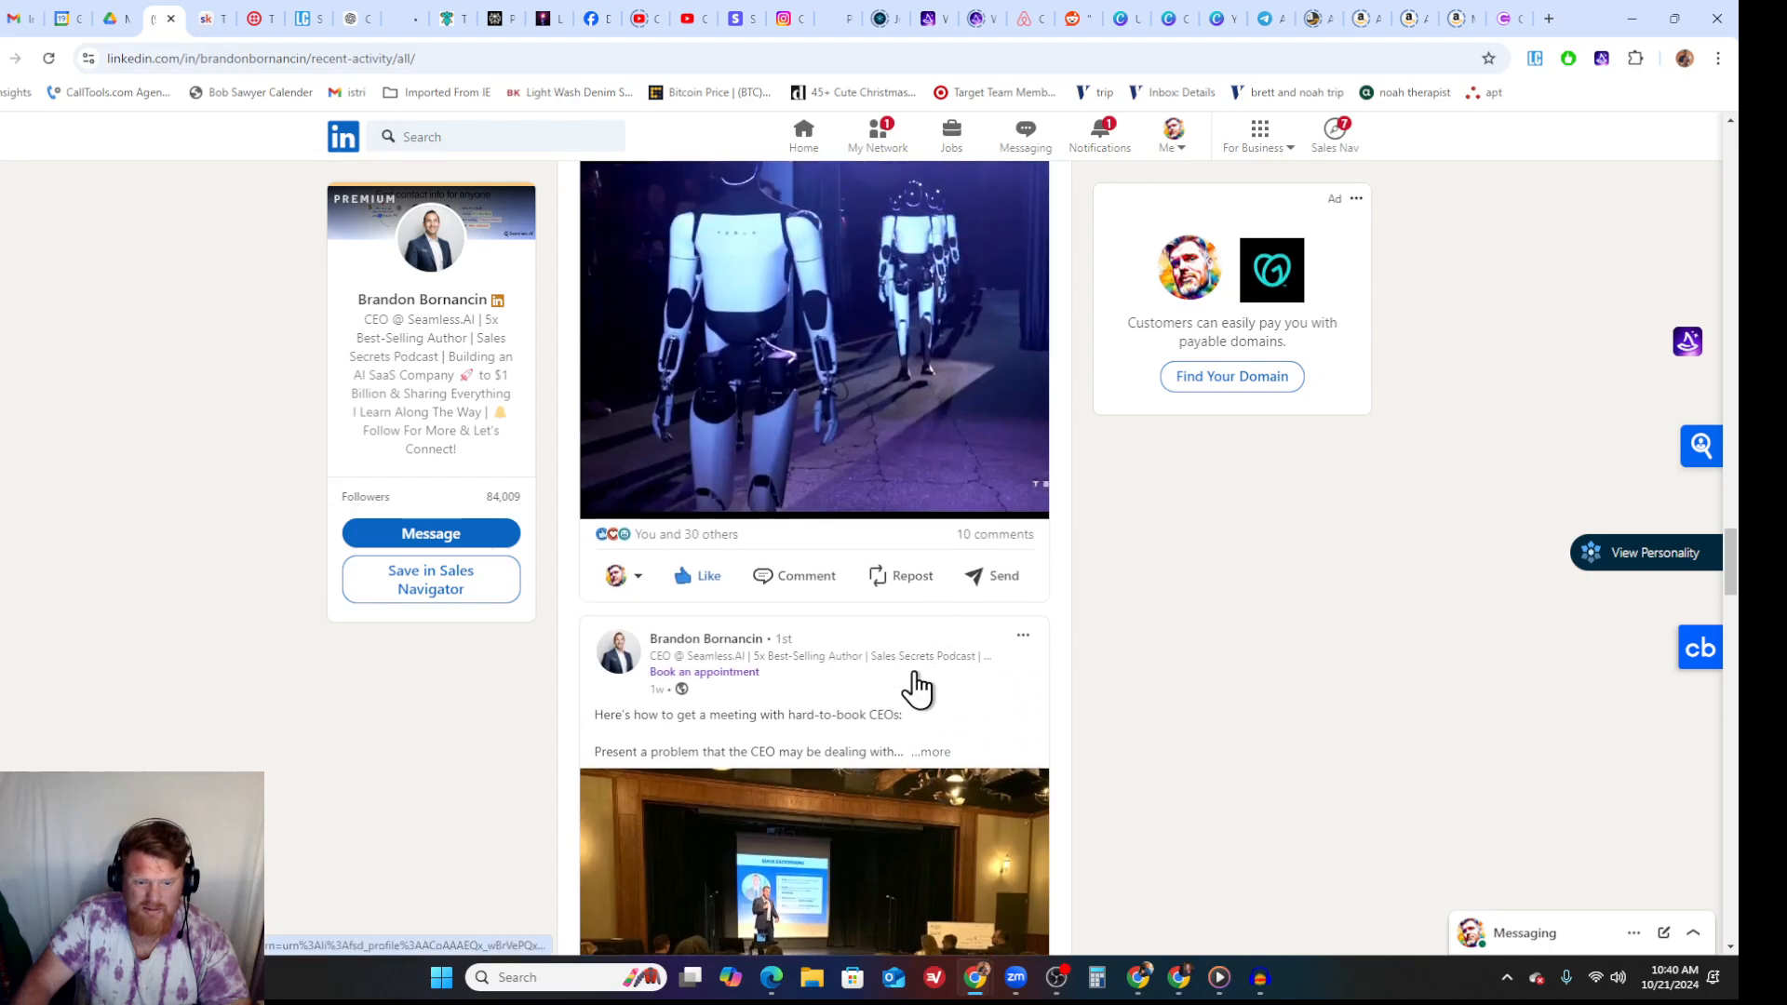
click(926, 752)
scroll(884, 707, down, 5)
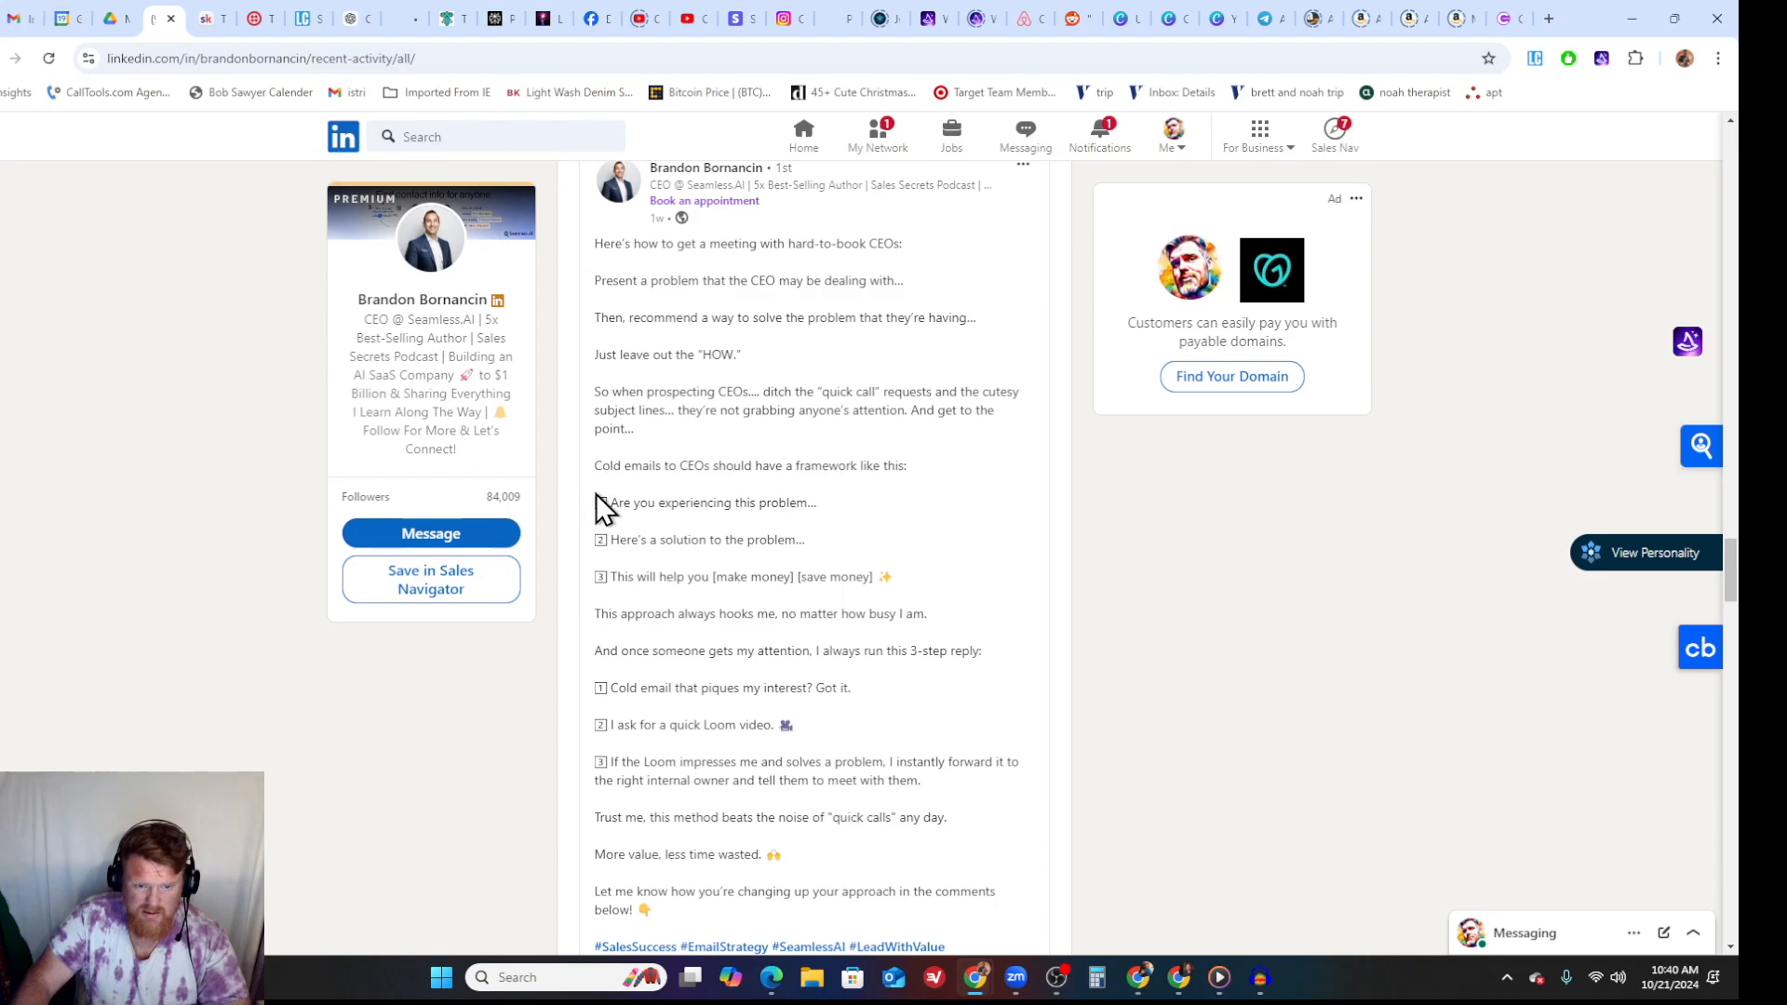
drag(594, 506, 895, 569)
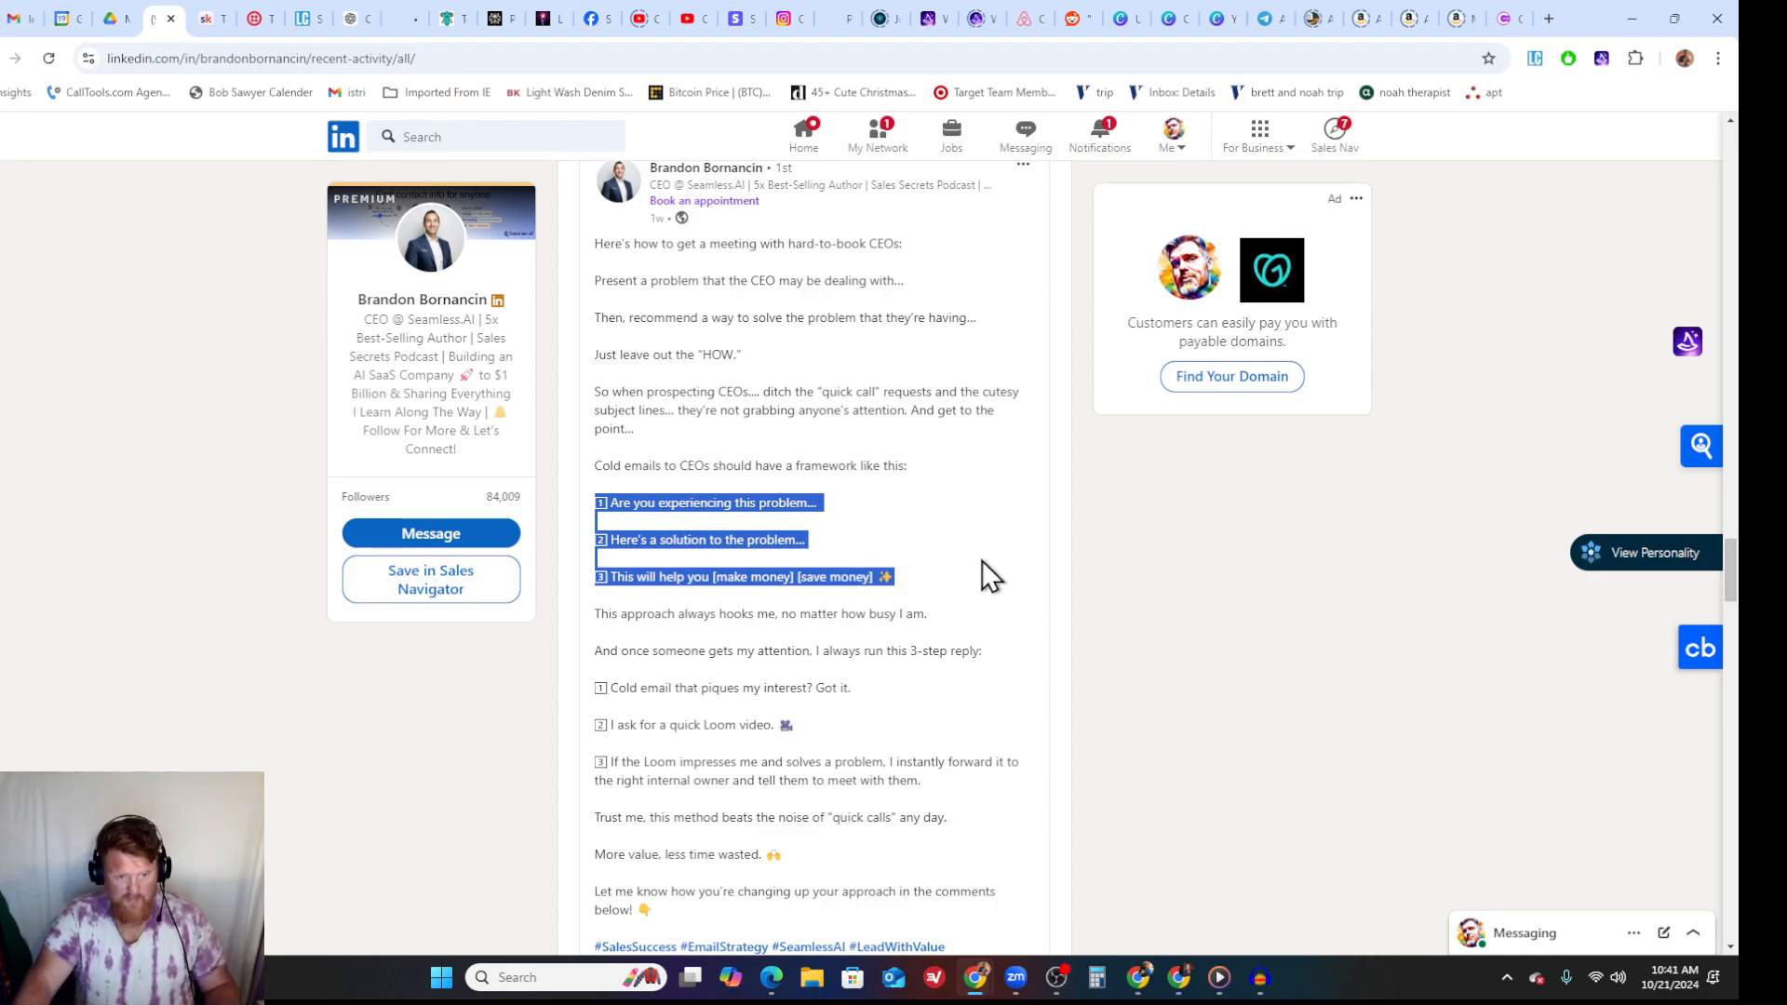
- Copy the LinkedIn post's cold email framework, from its introductory line through the third framework line
click(590, 297)
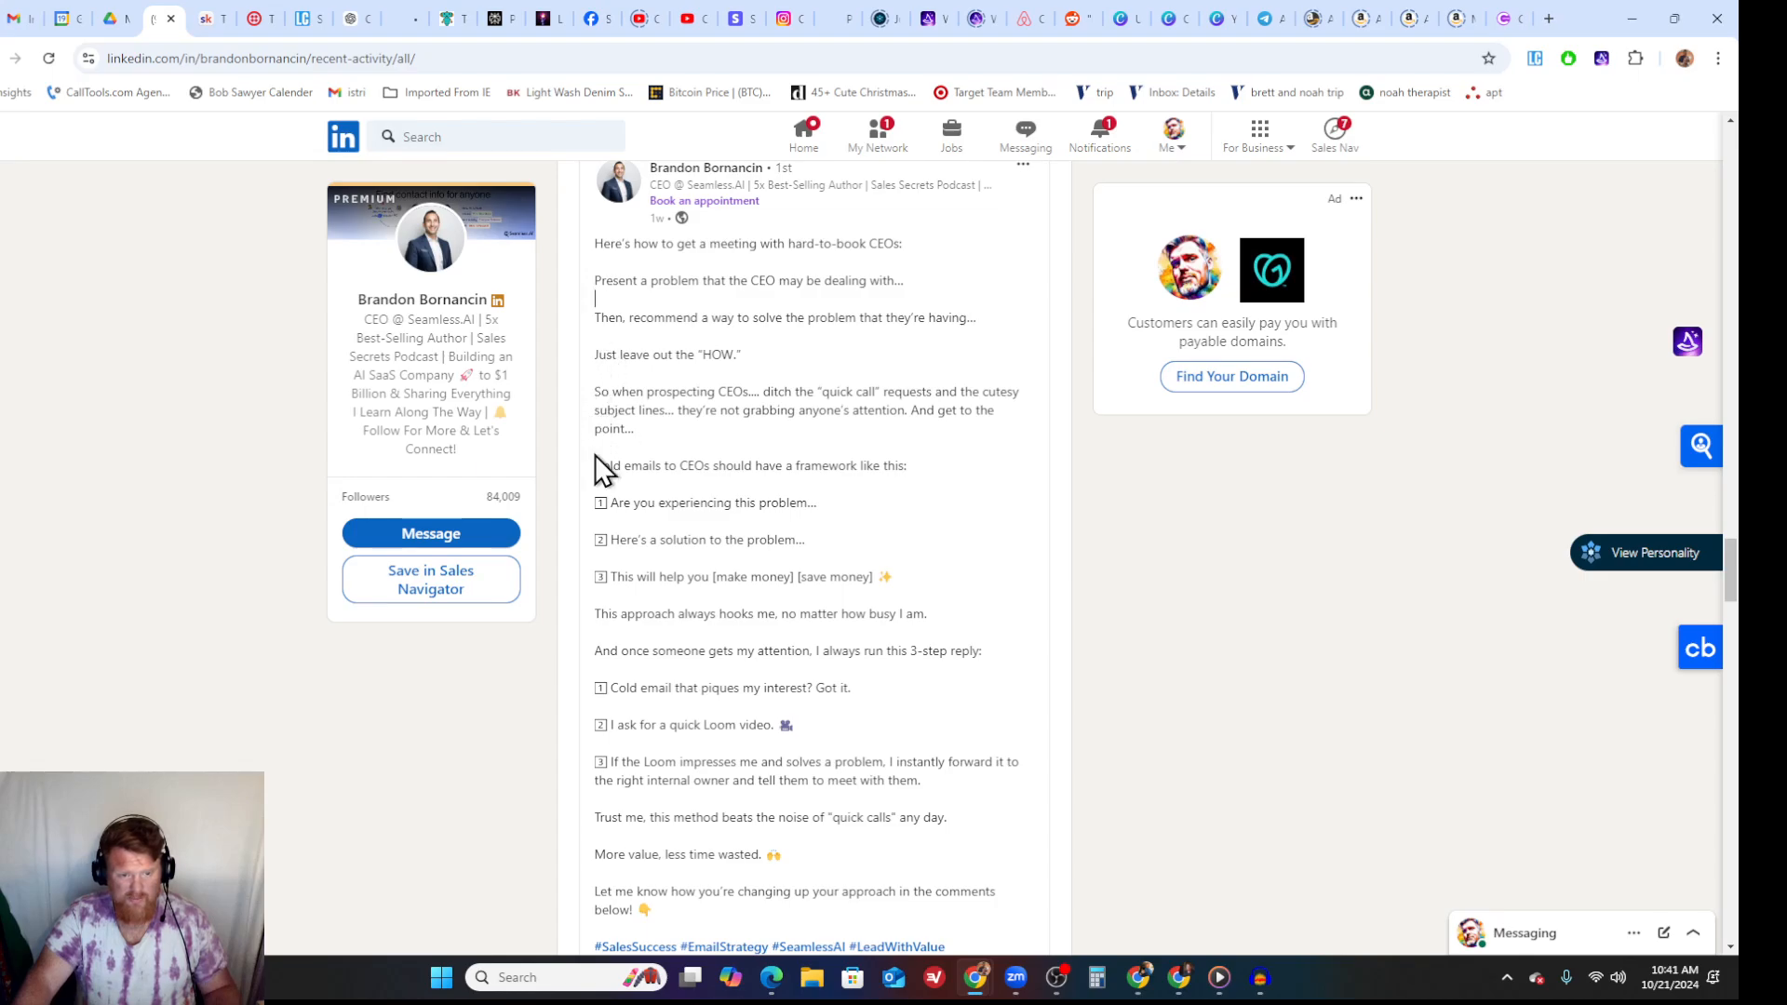
drag(592, 467, 986, 350)
scroll(718, 588, down, 3)
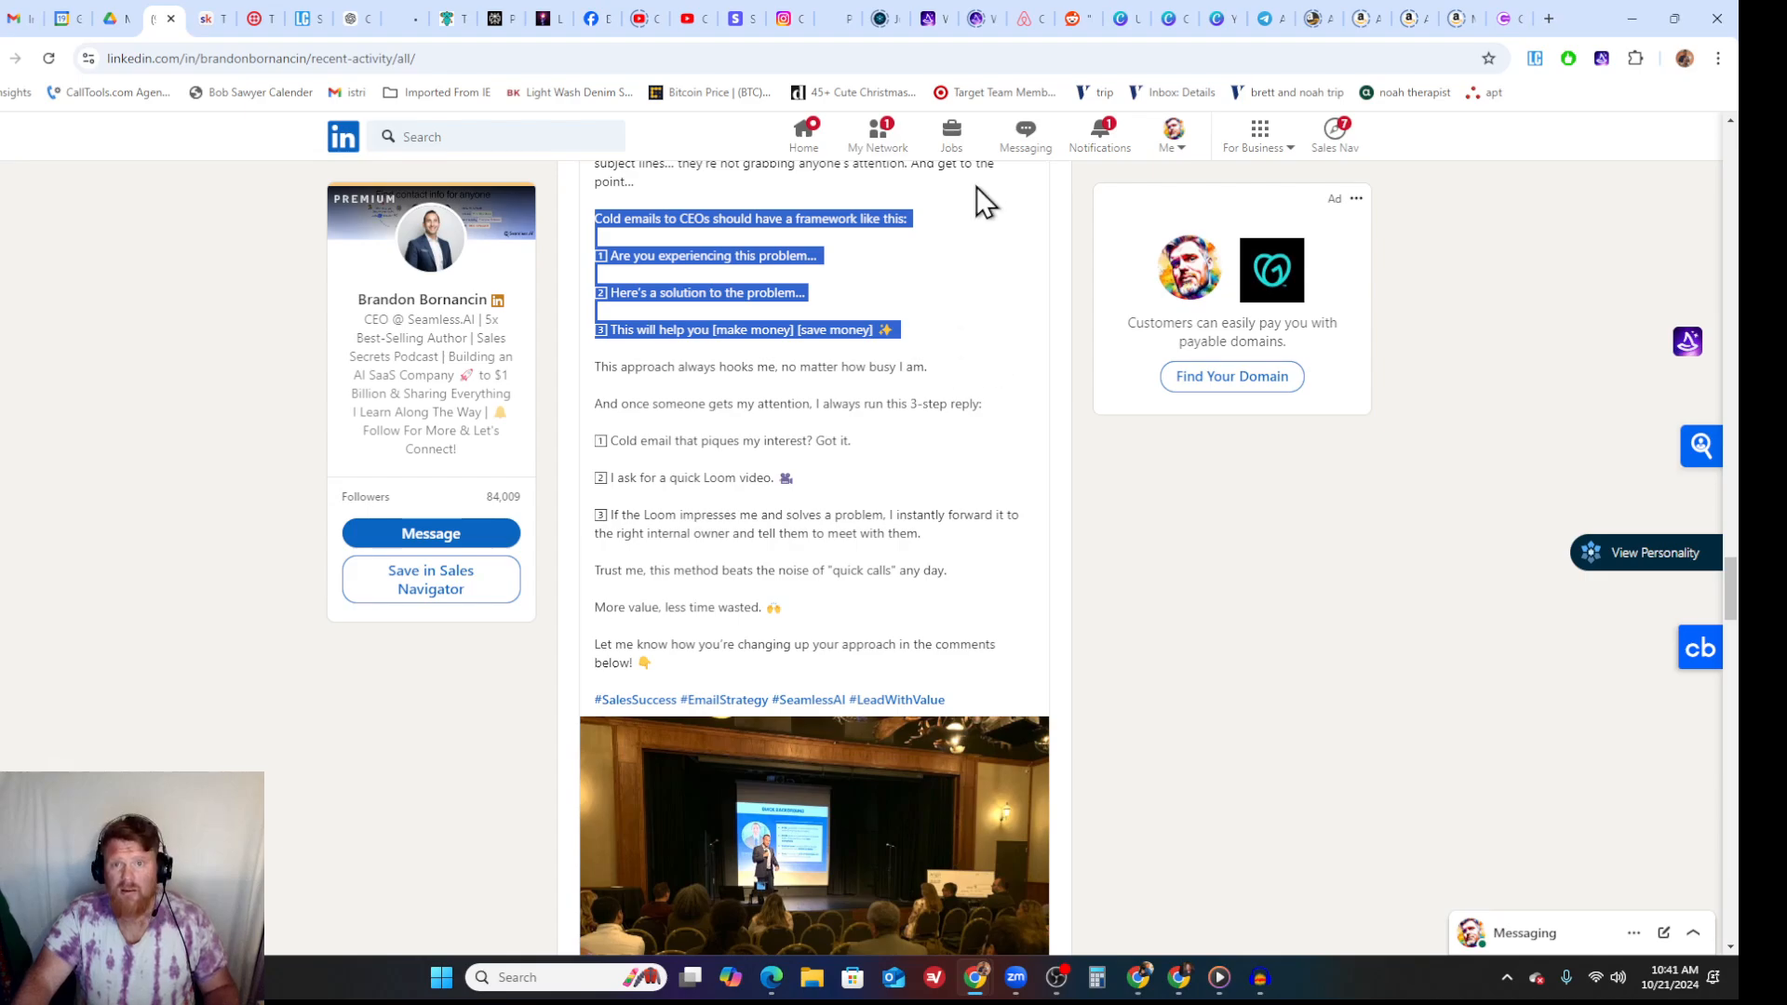
- Switch to the Make scenario and paste the framework into the first assistant's message after "with three parts listed out;"
mouse_move(1153, 991)
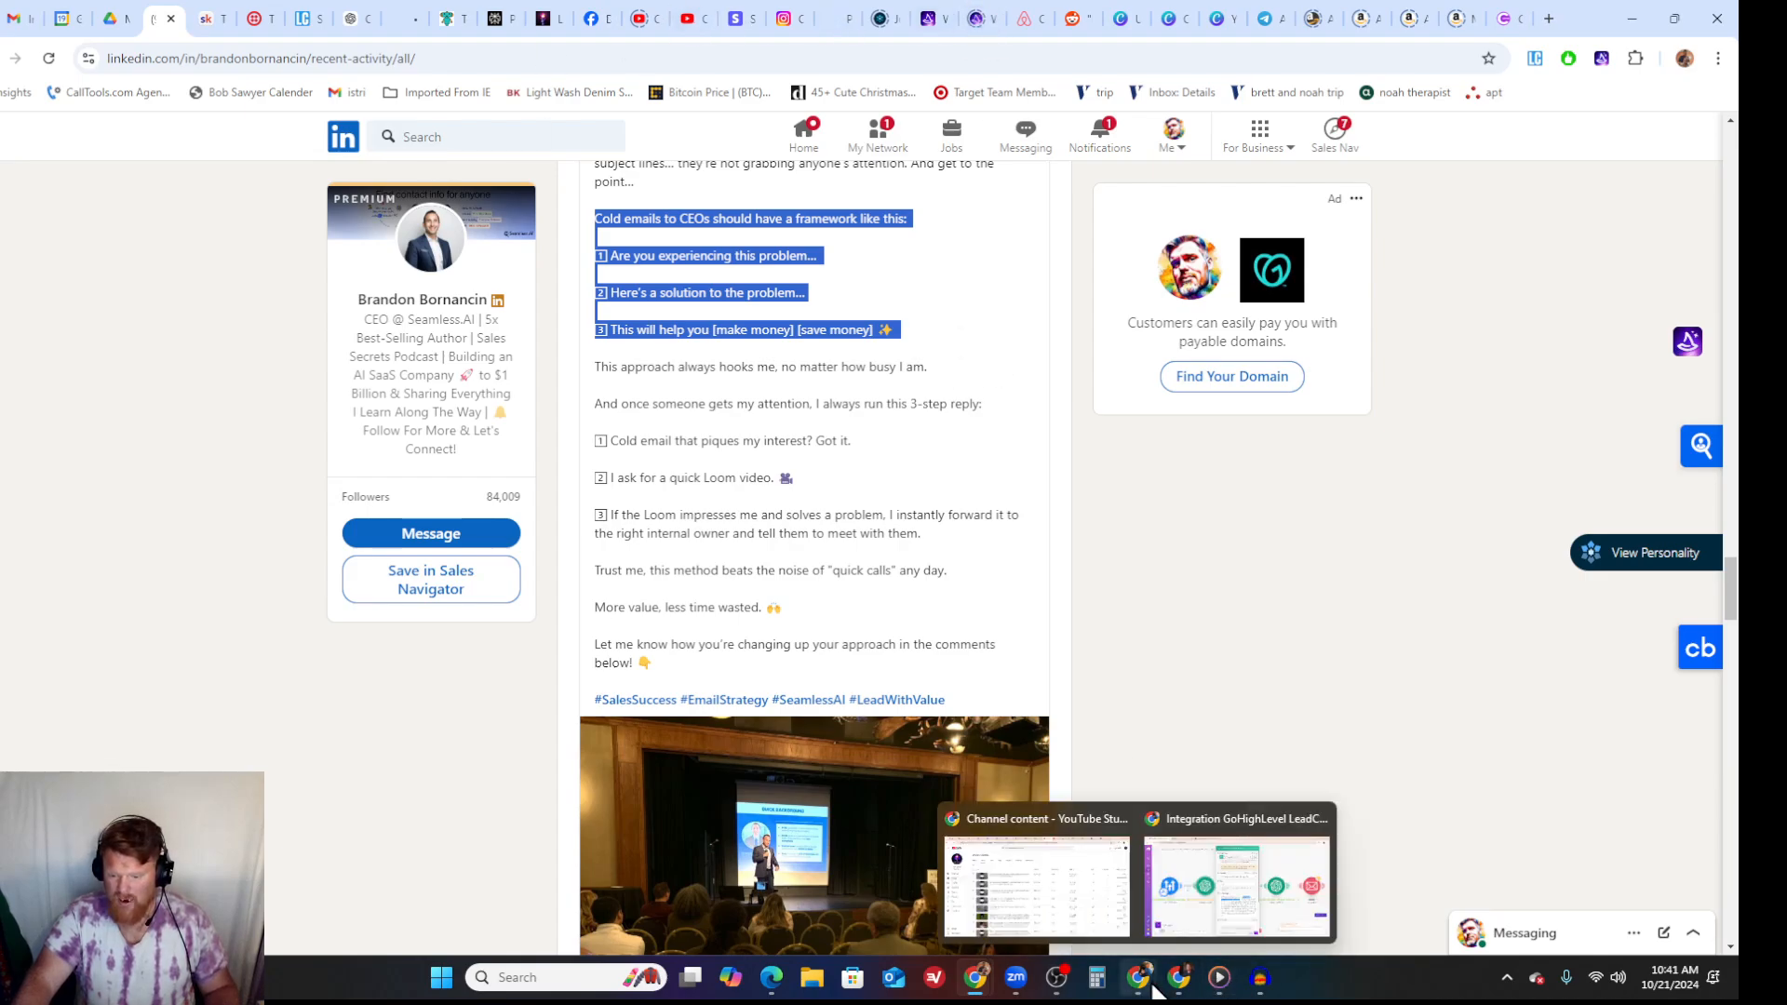
click(1200, 893)
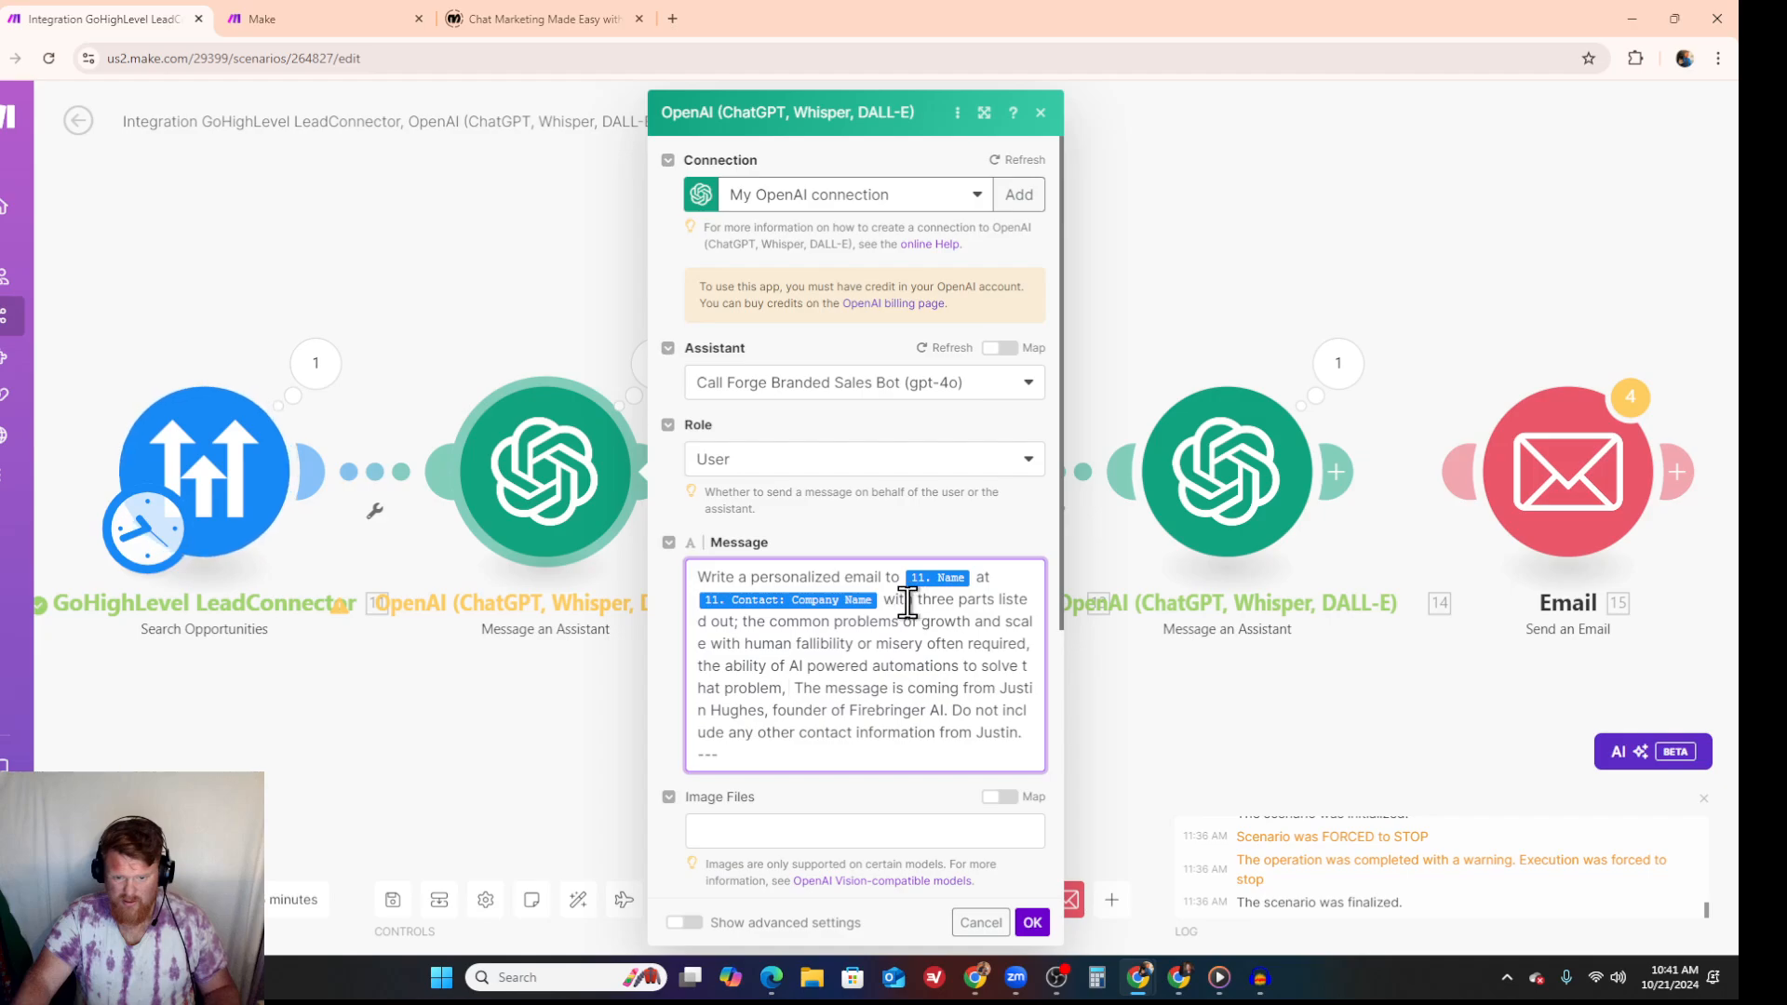
click(741, 623)
text(;)
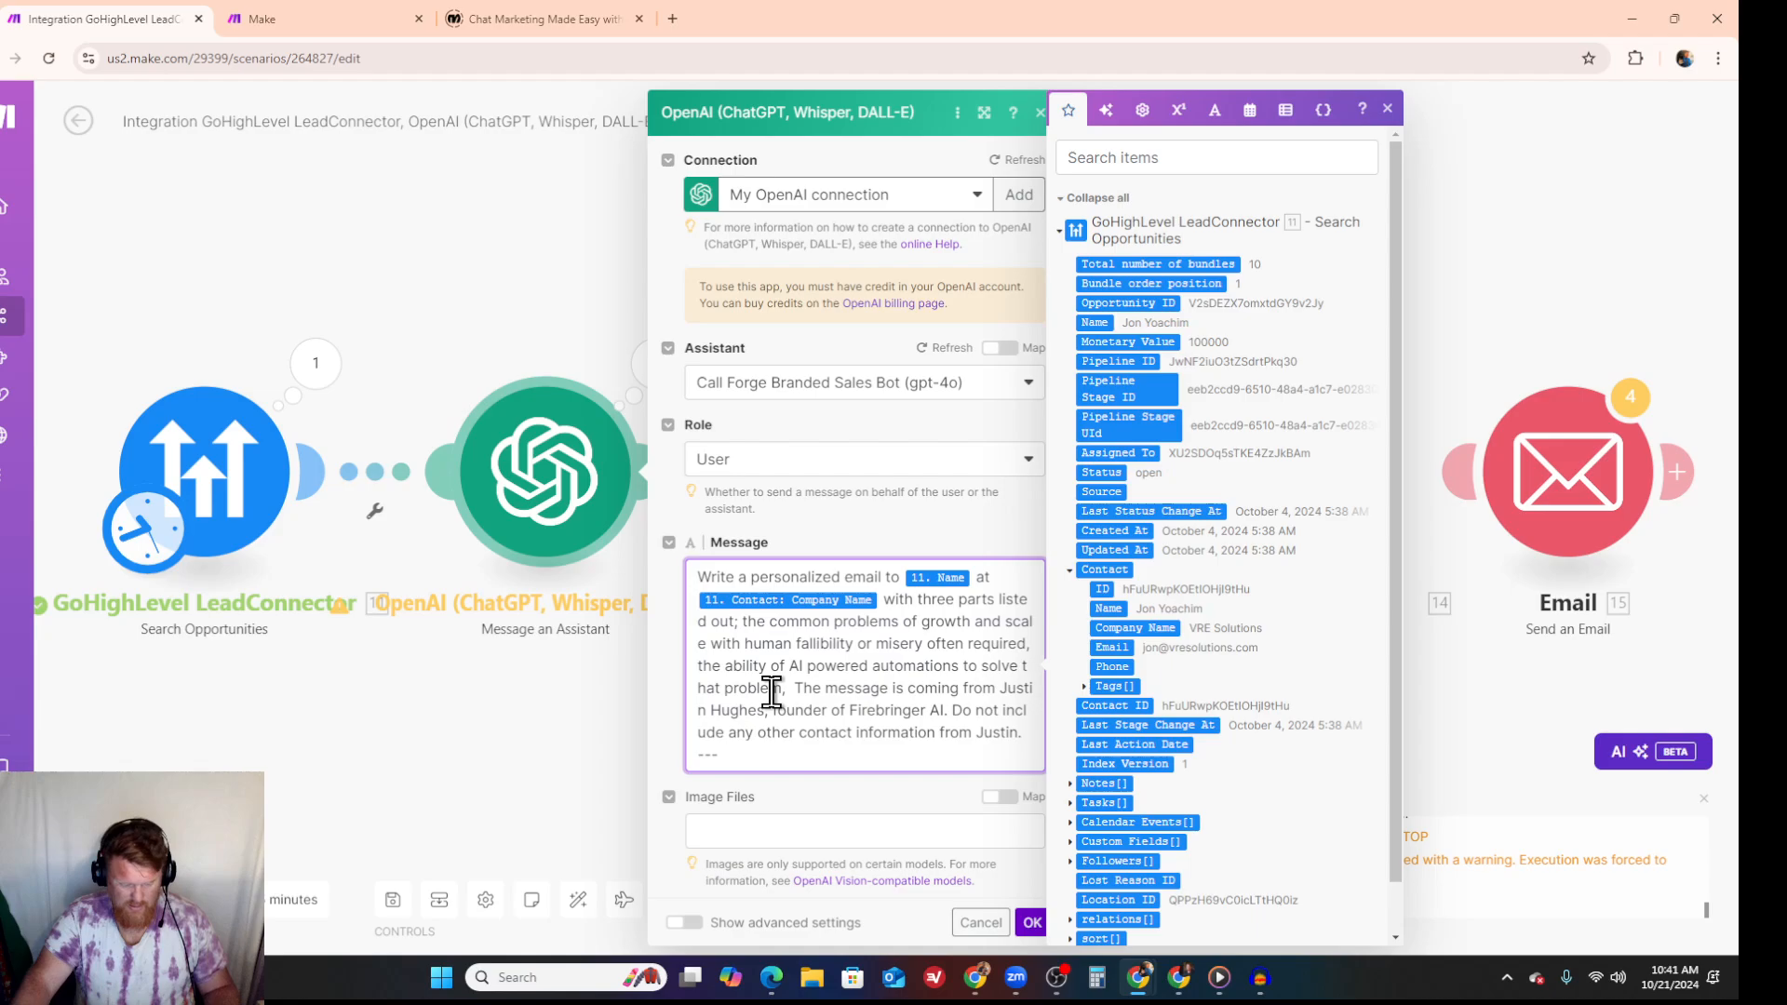
text(Cold emails to CEOs should have a framework like this: 1️⃣ Are you experiencing this problem... 2️⃣ Here's a solution to the problem...3️⃣ This will help you [make money] [save money] ✨)
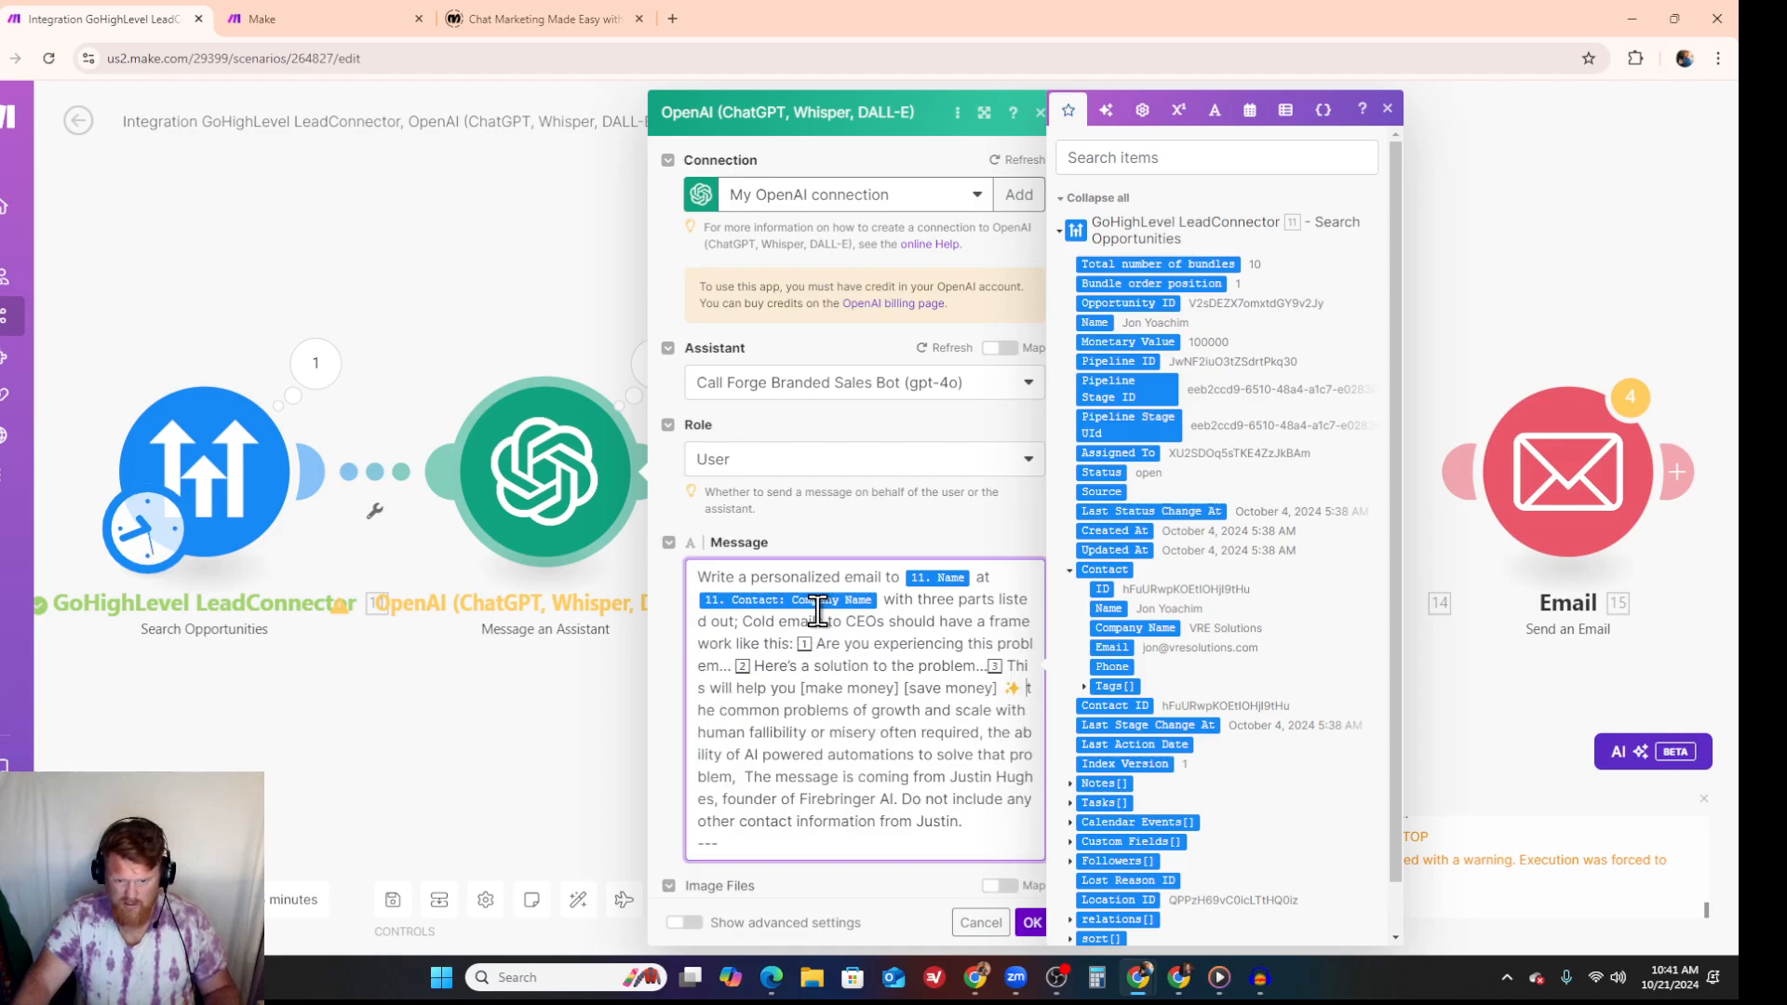
- Remove the numbered emojis and the sparkle emoji from the pasted framework text in the message
click(812, 645)
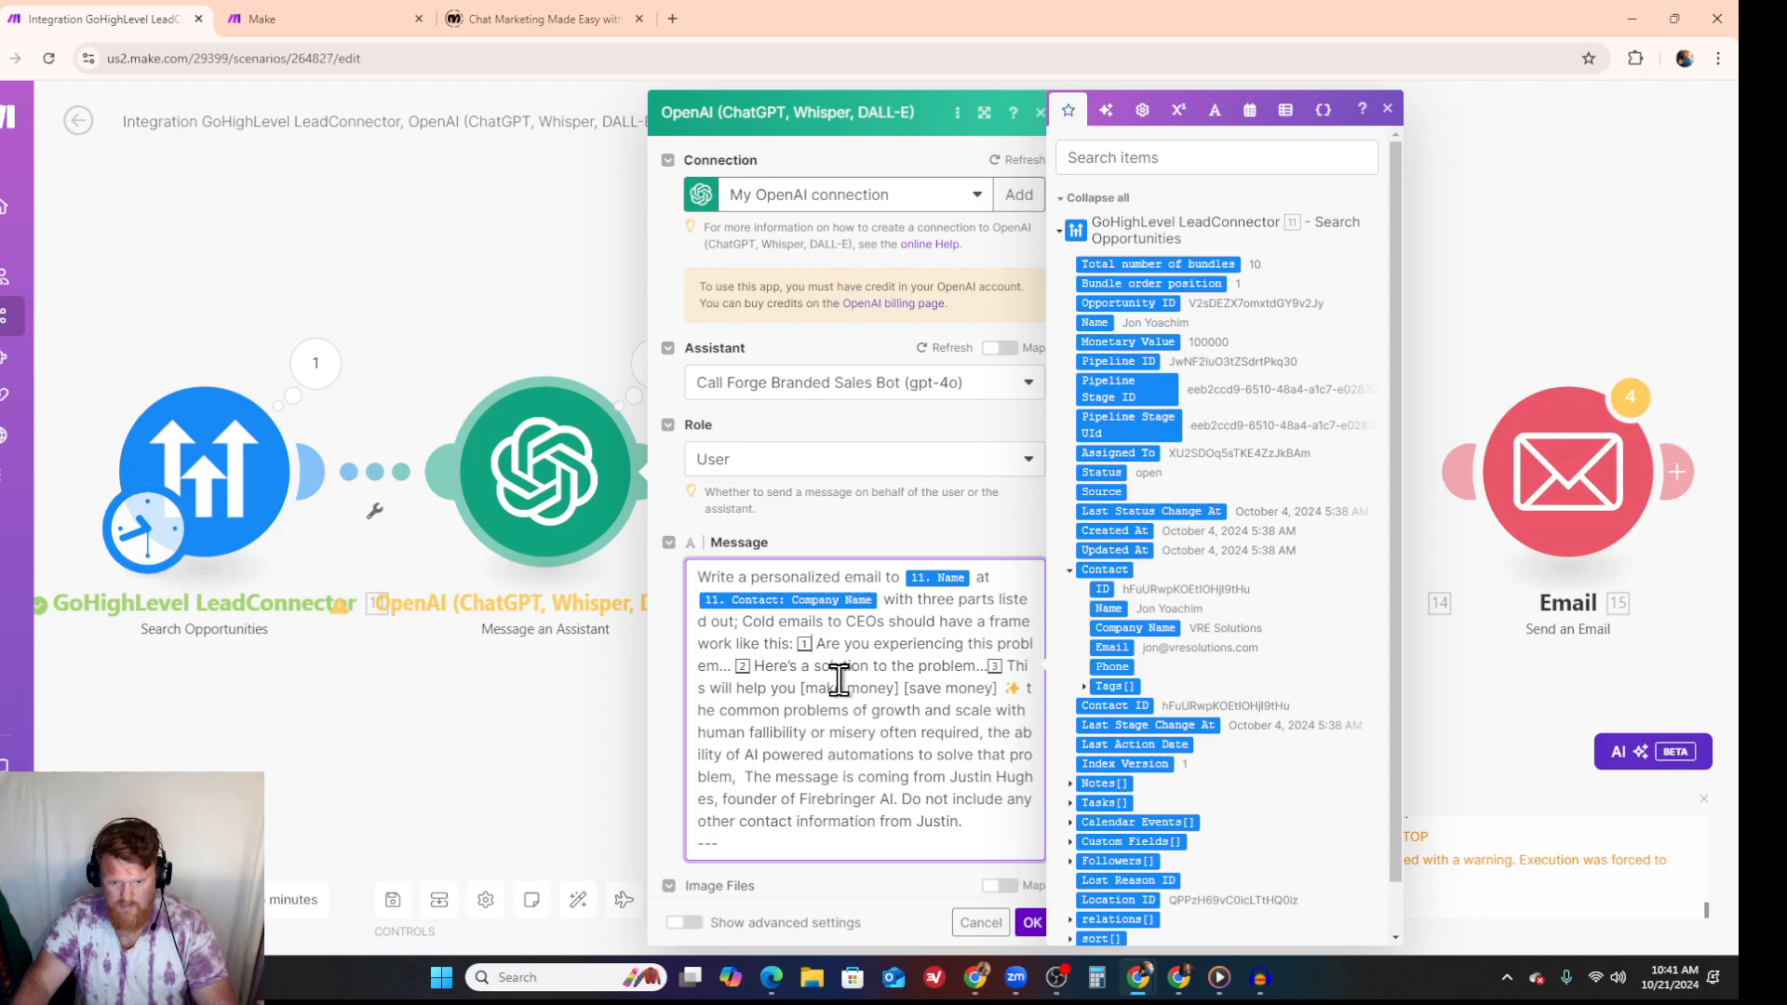
key(BackSpace)
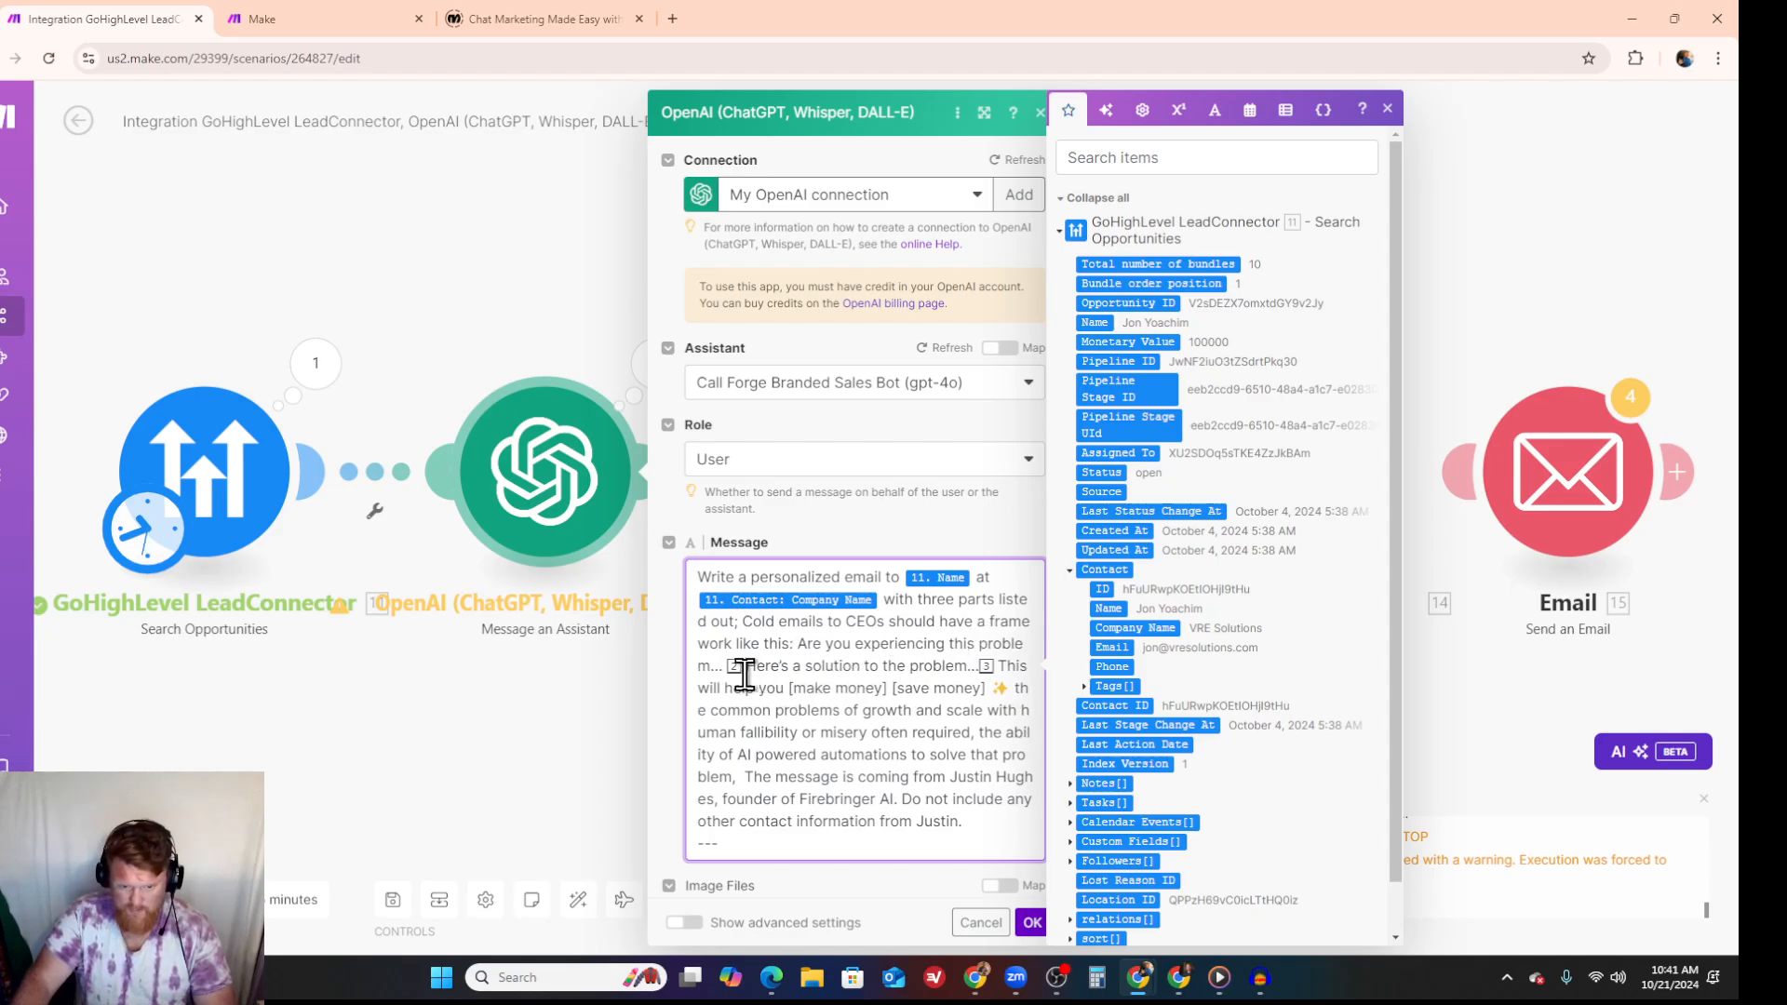
key(Delete)
key(Delete)
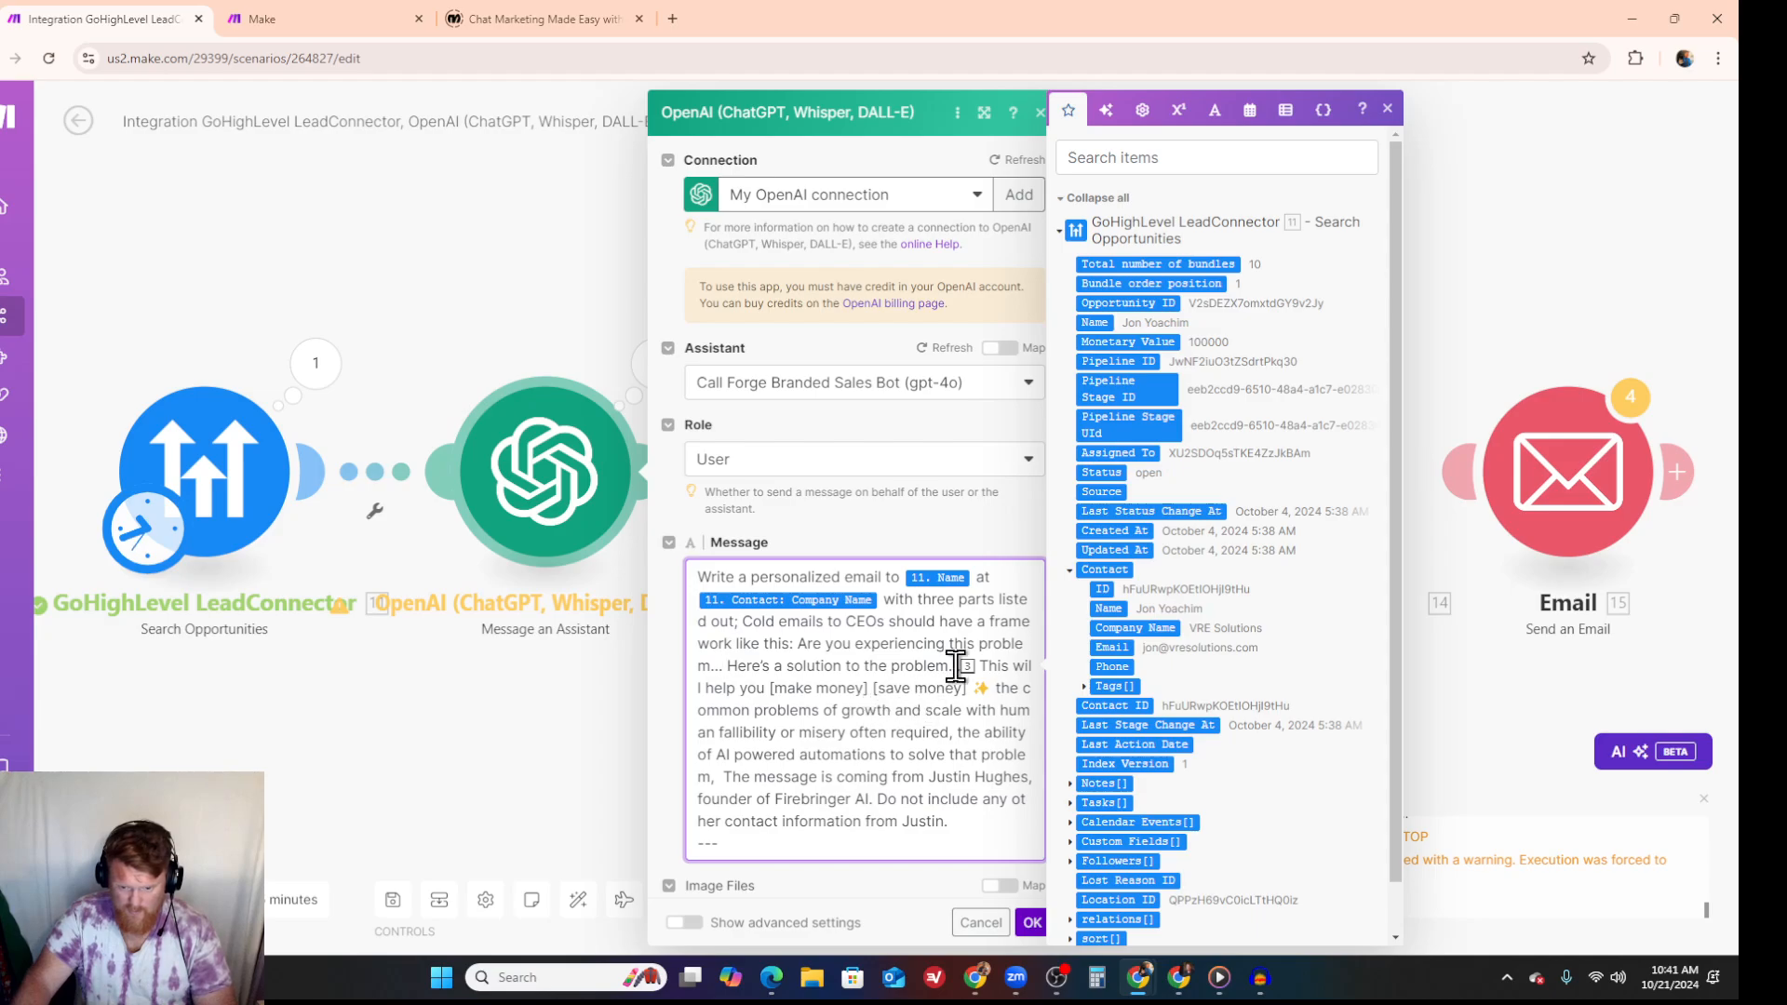
key(Delete)
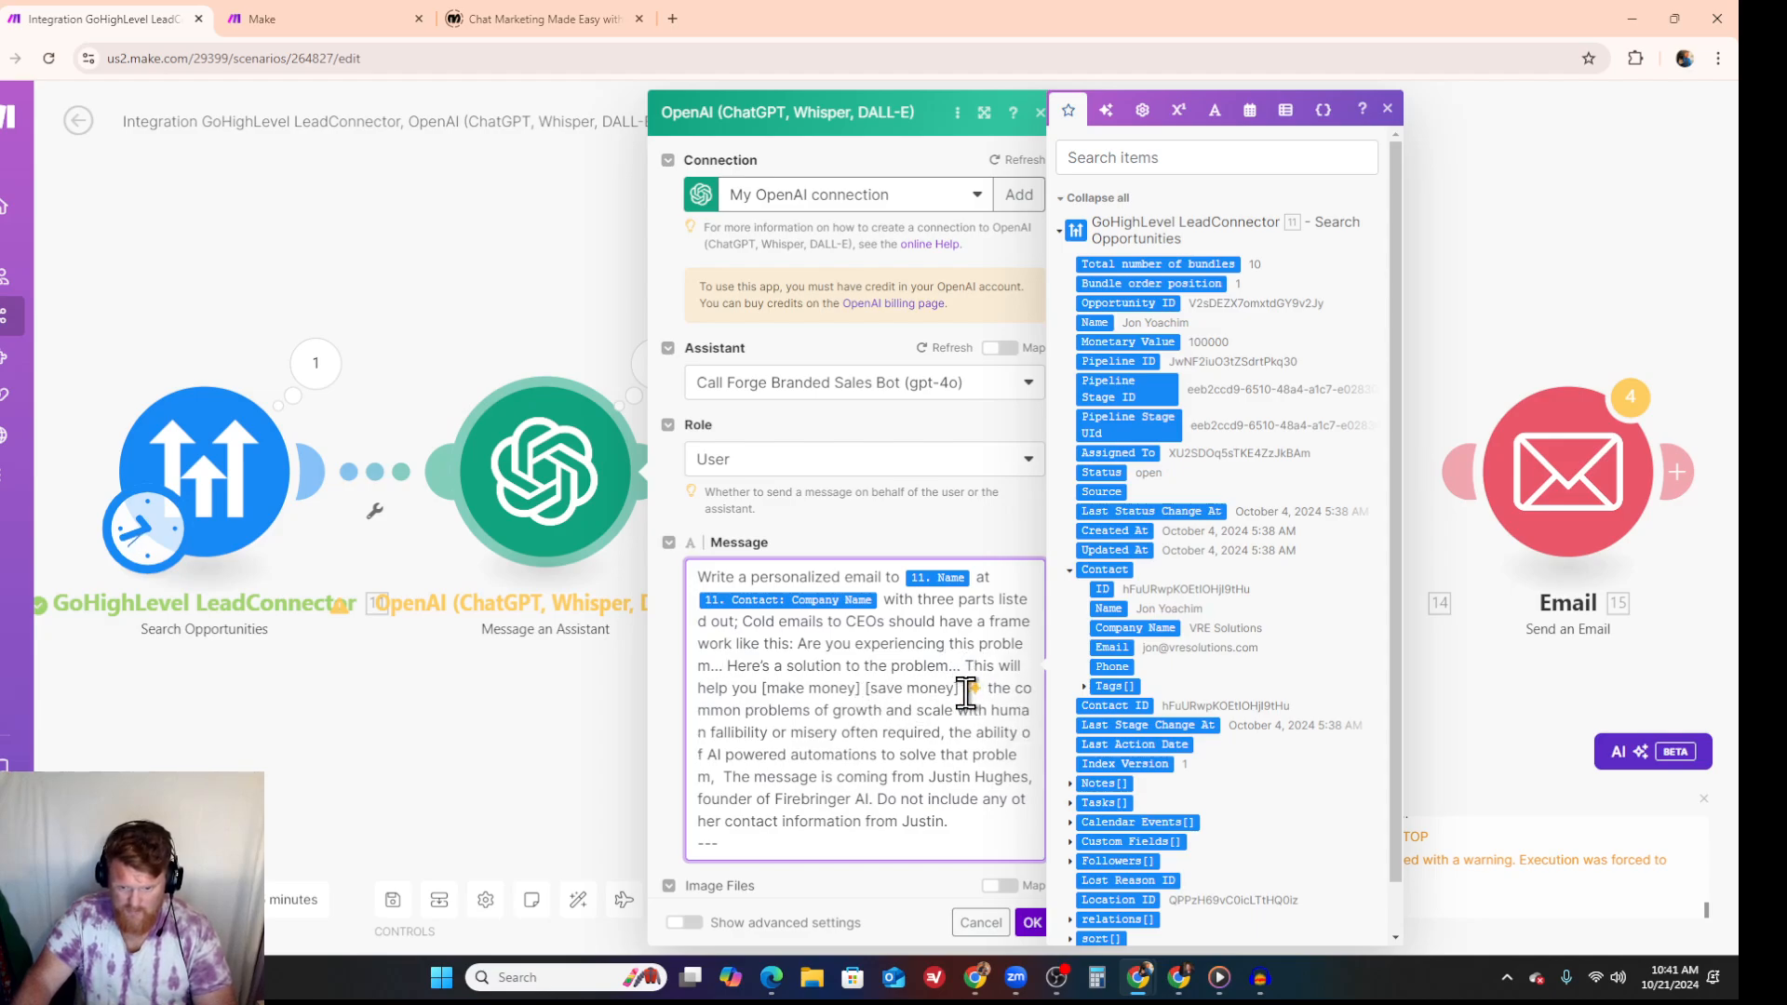
key(Delete)
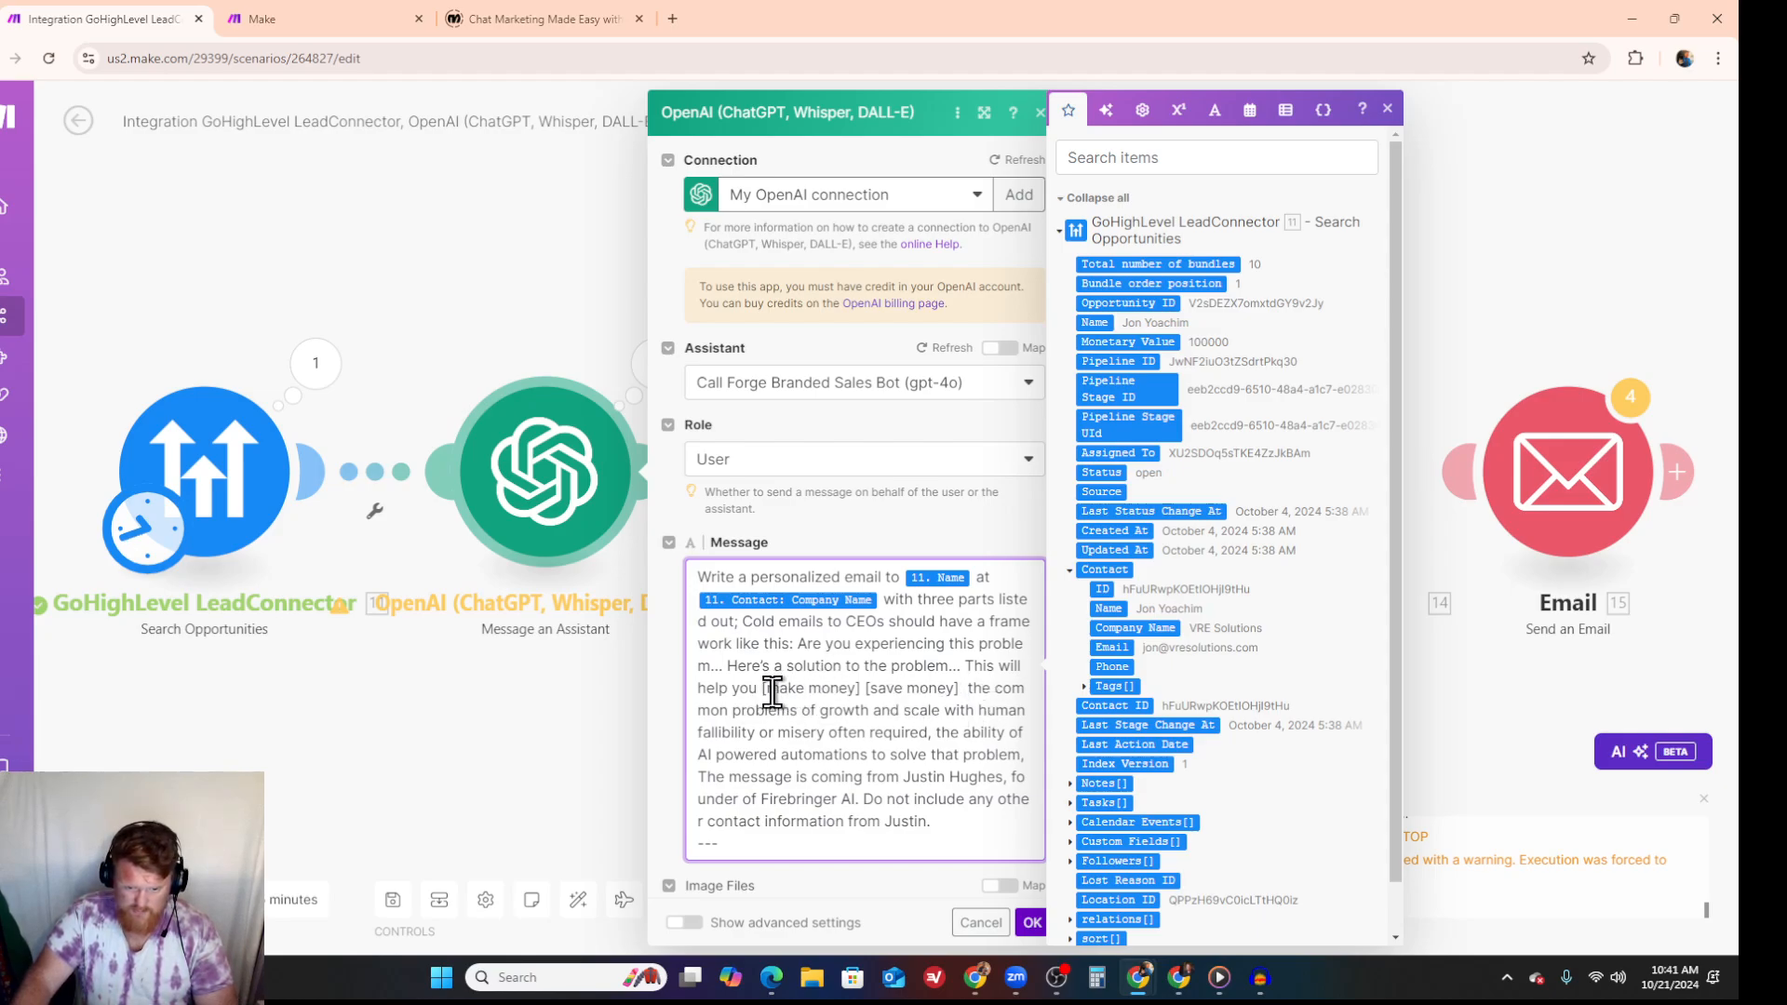
- Replace "[make money] [save money]" in the message with "make money and free up time."
drag(761, 689, 955, 686)
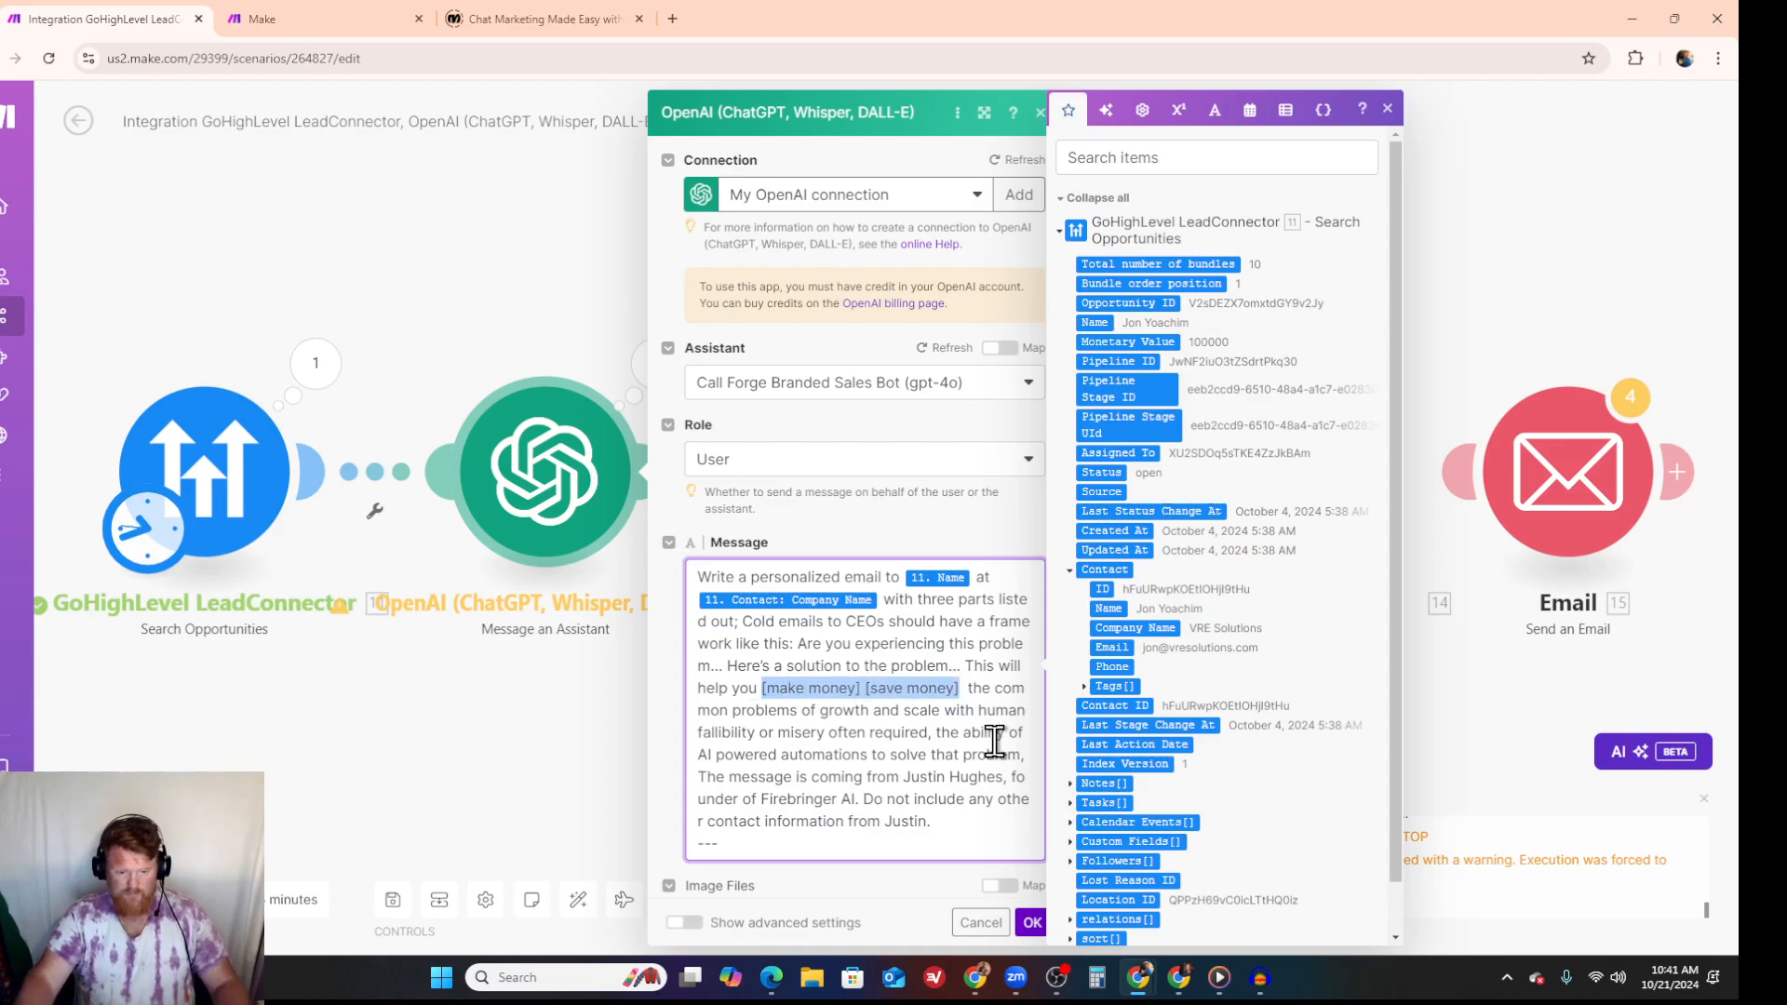
text(make mone)
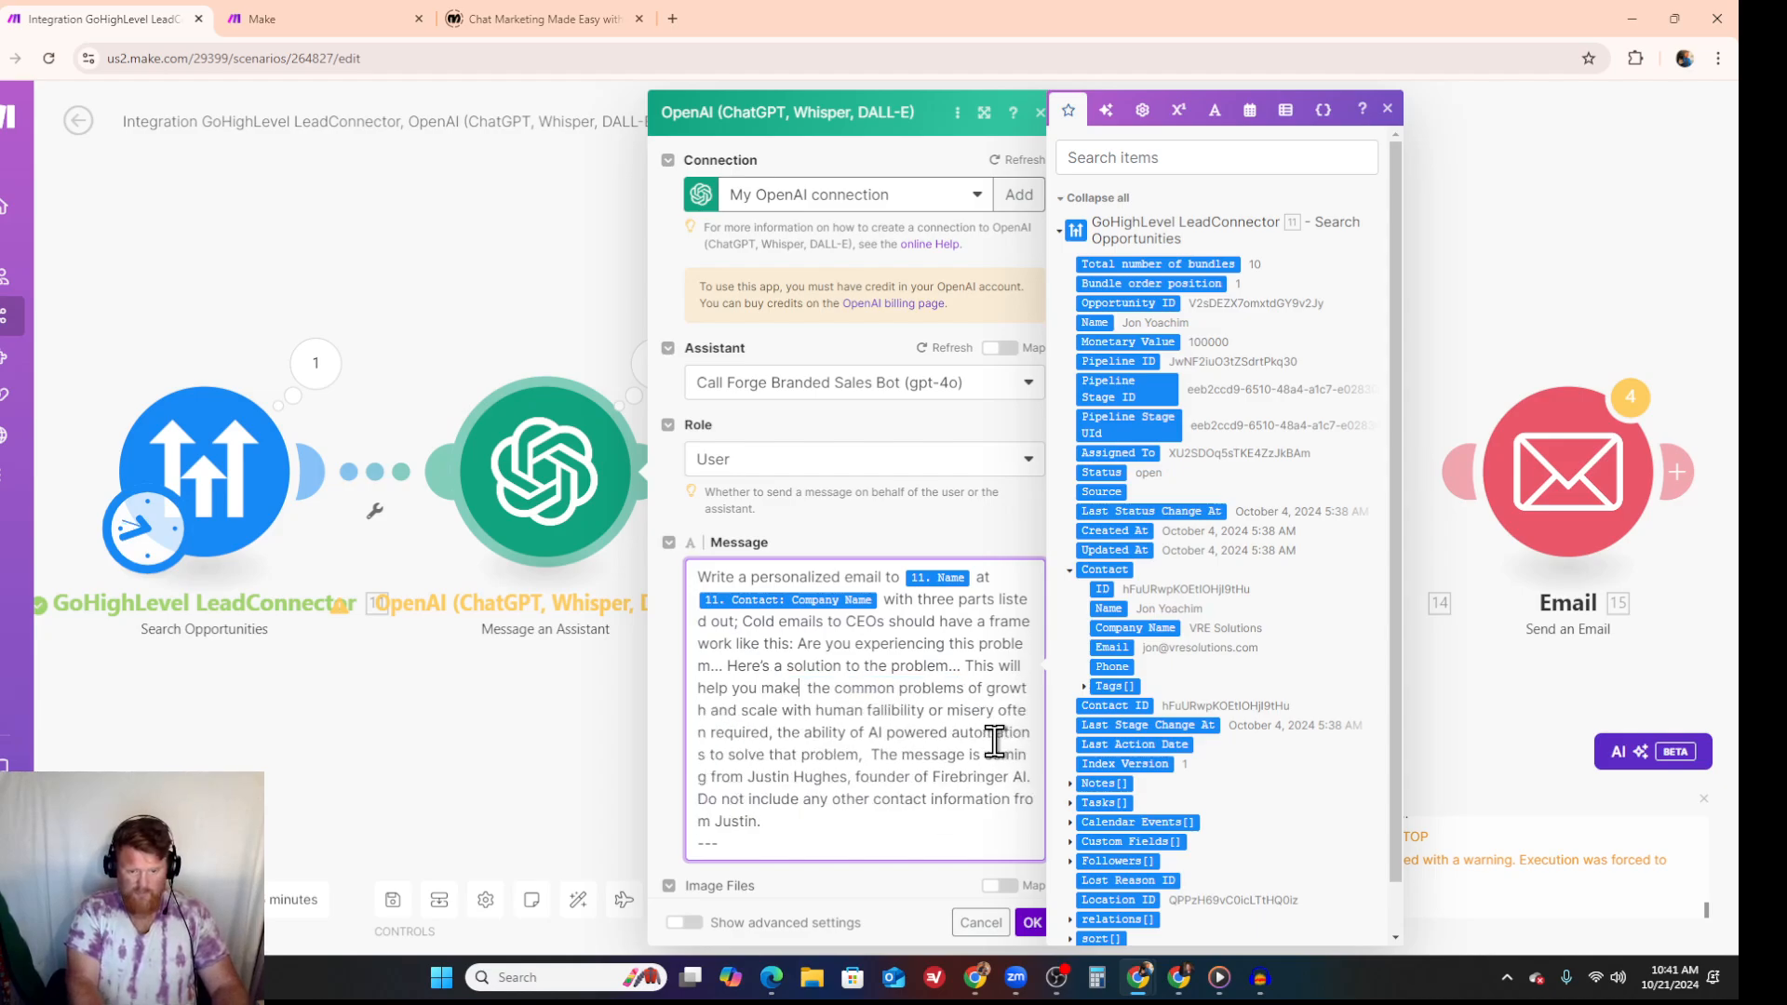
text(y and sa)
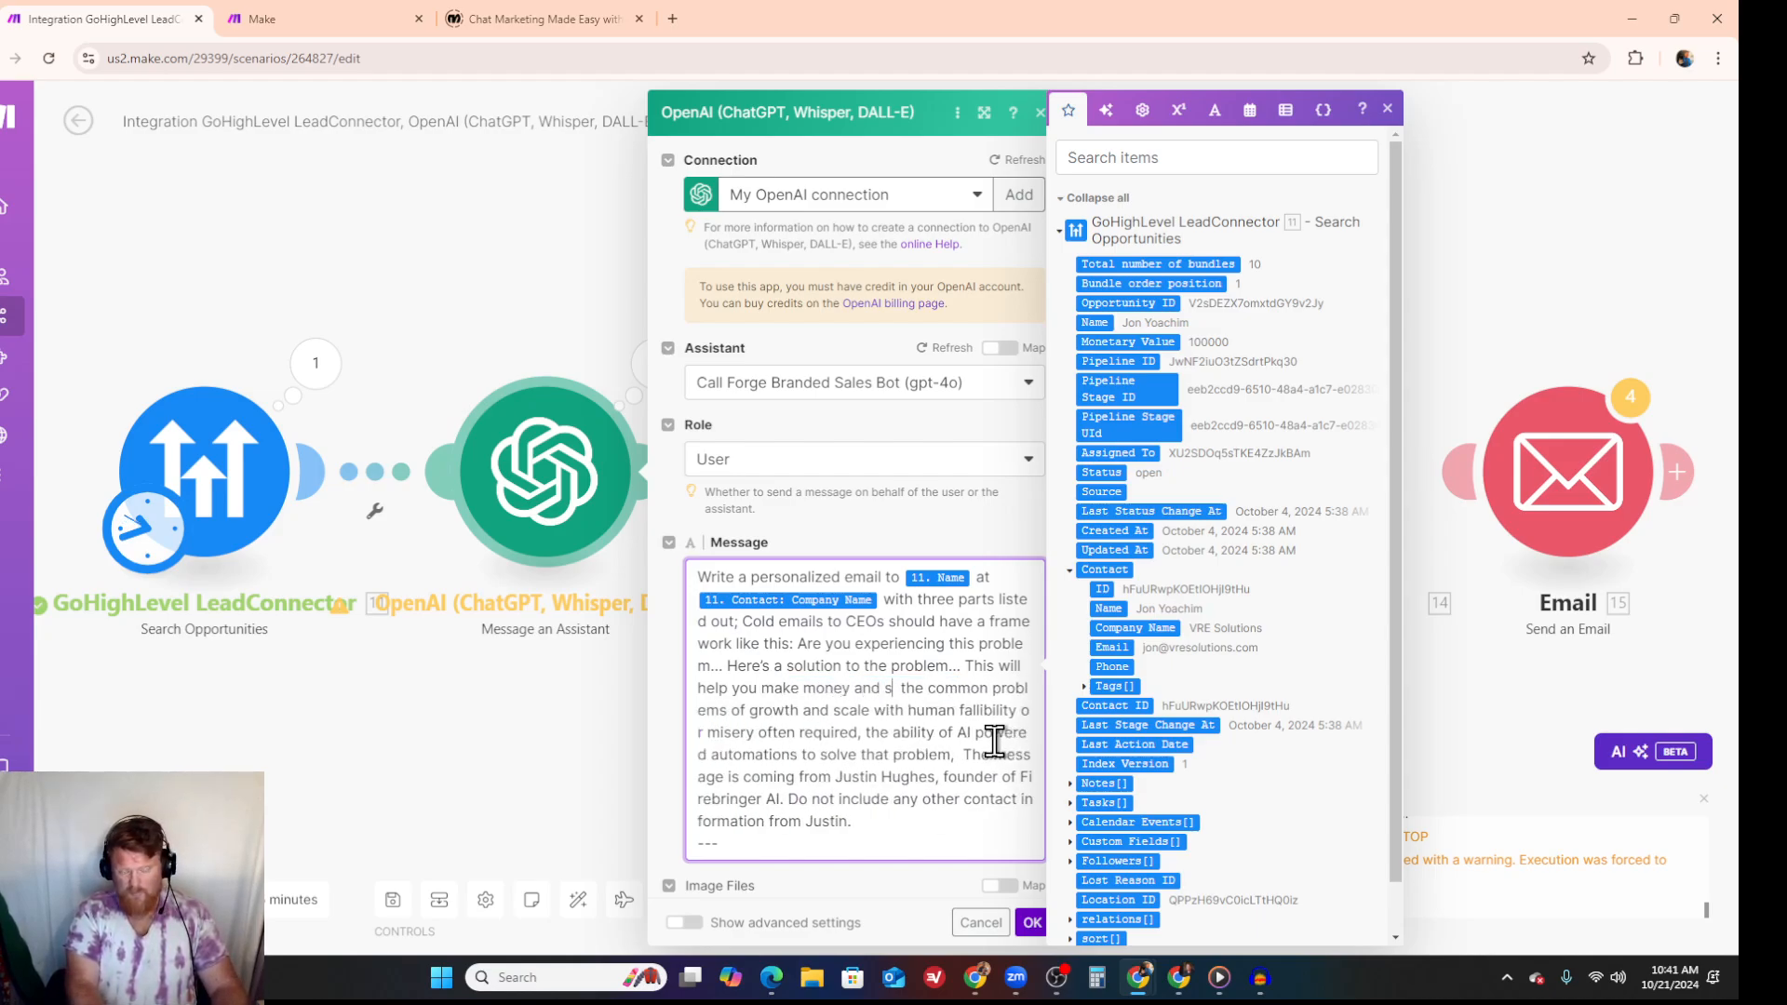
key(BackSpace)
key(BackSpace)
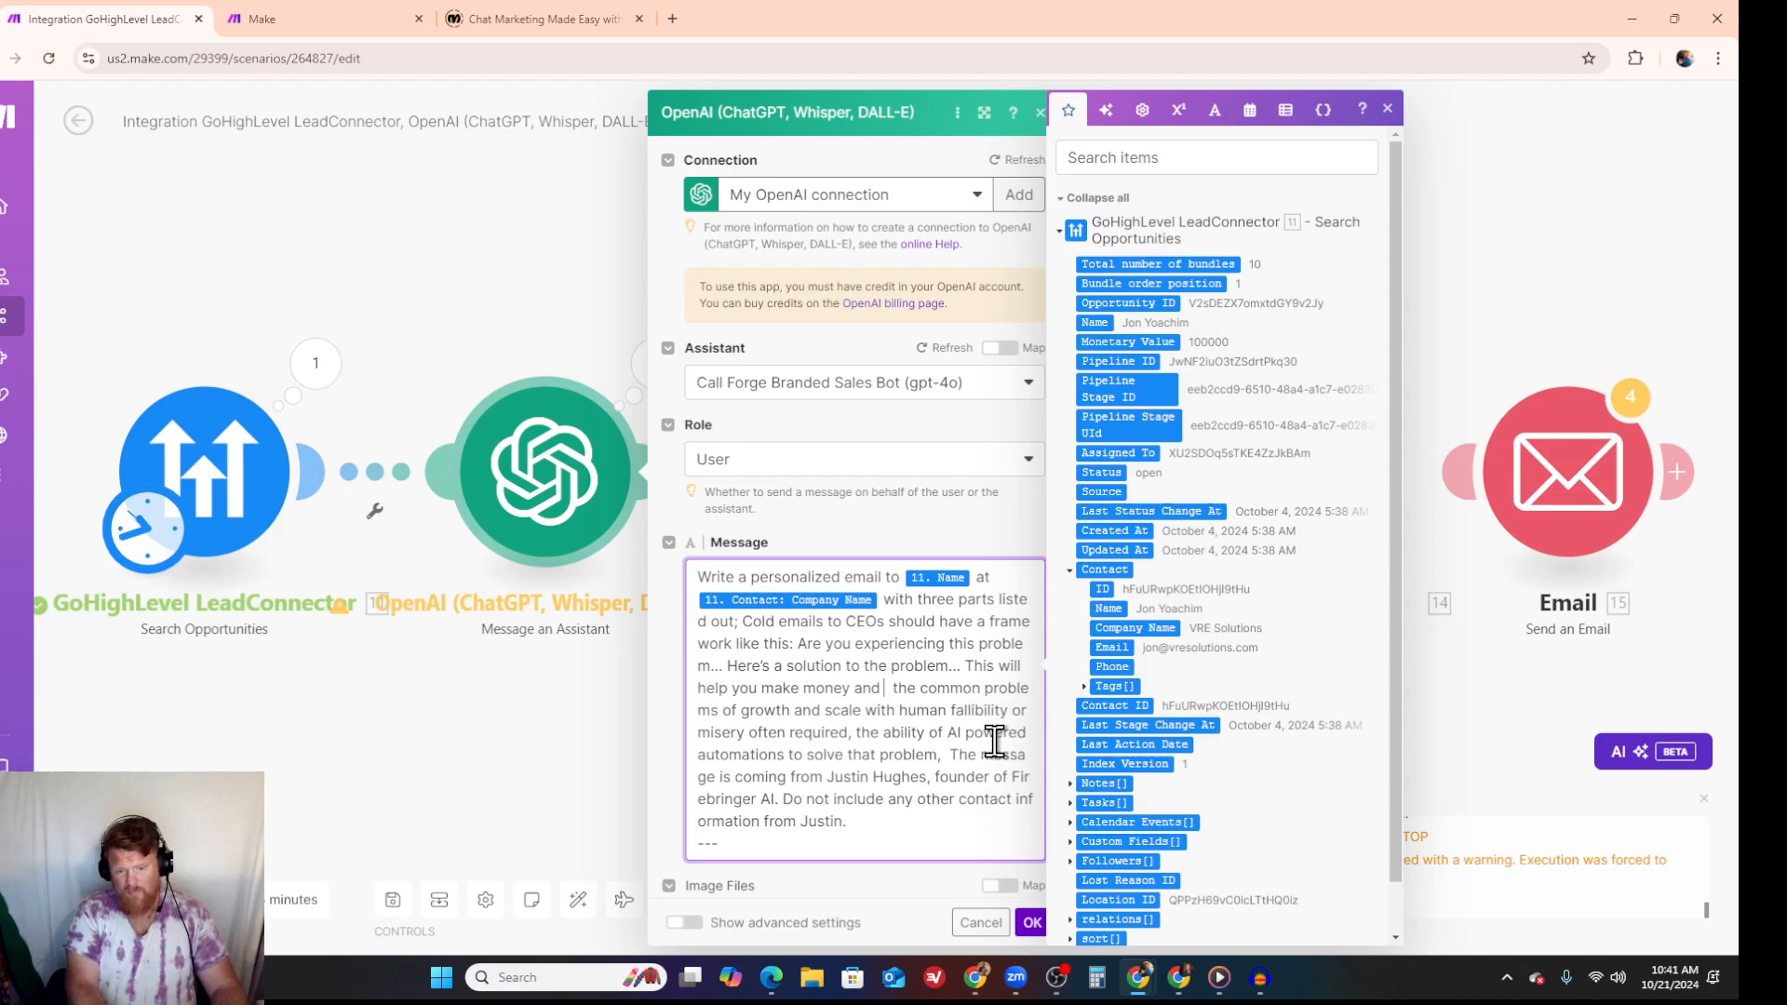
text(free up time.)
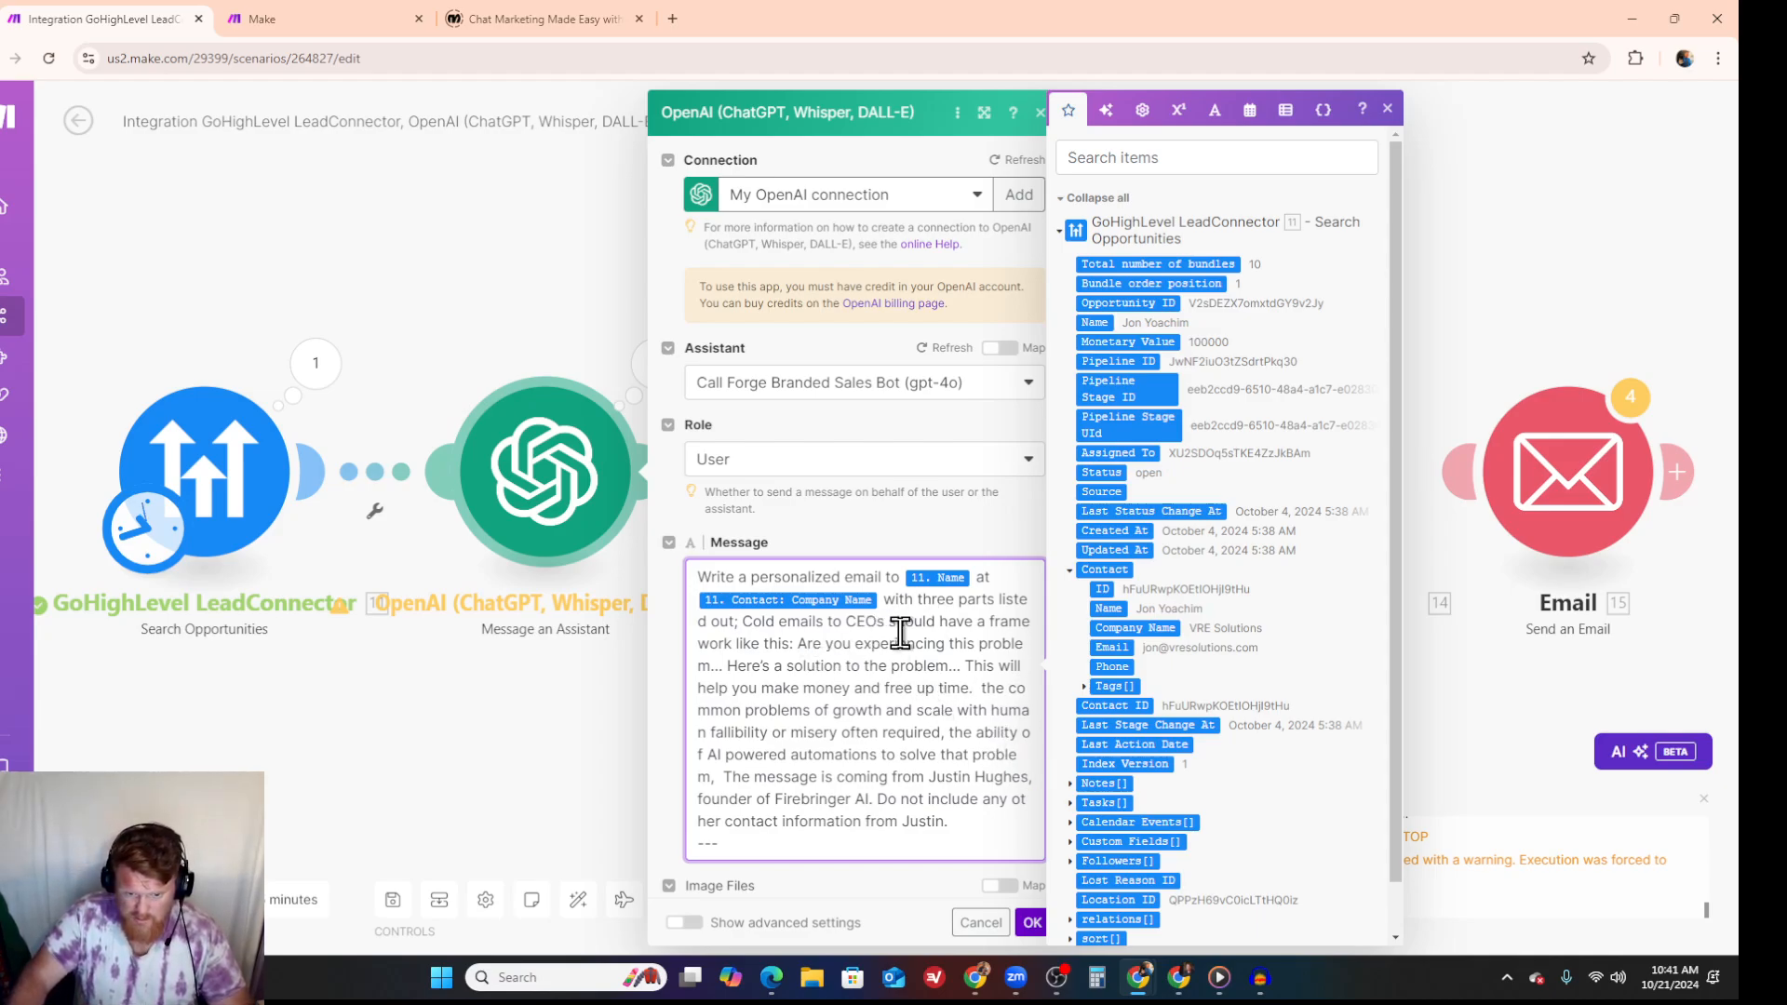
- Capitalize "The" before "common problems of growth" in the message and save the assistant module's settings
click(989, 693)
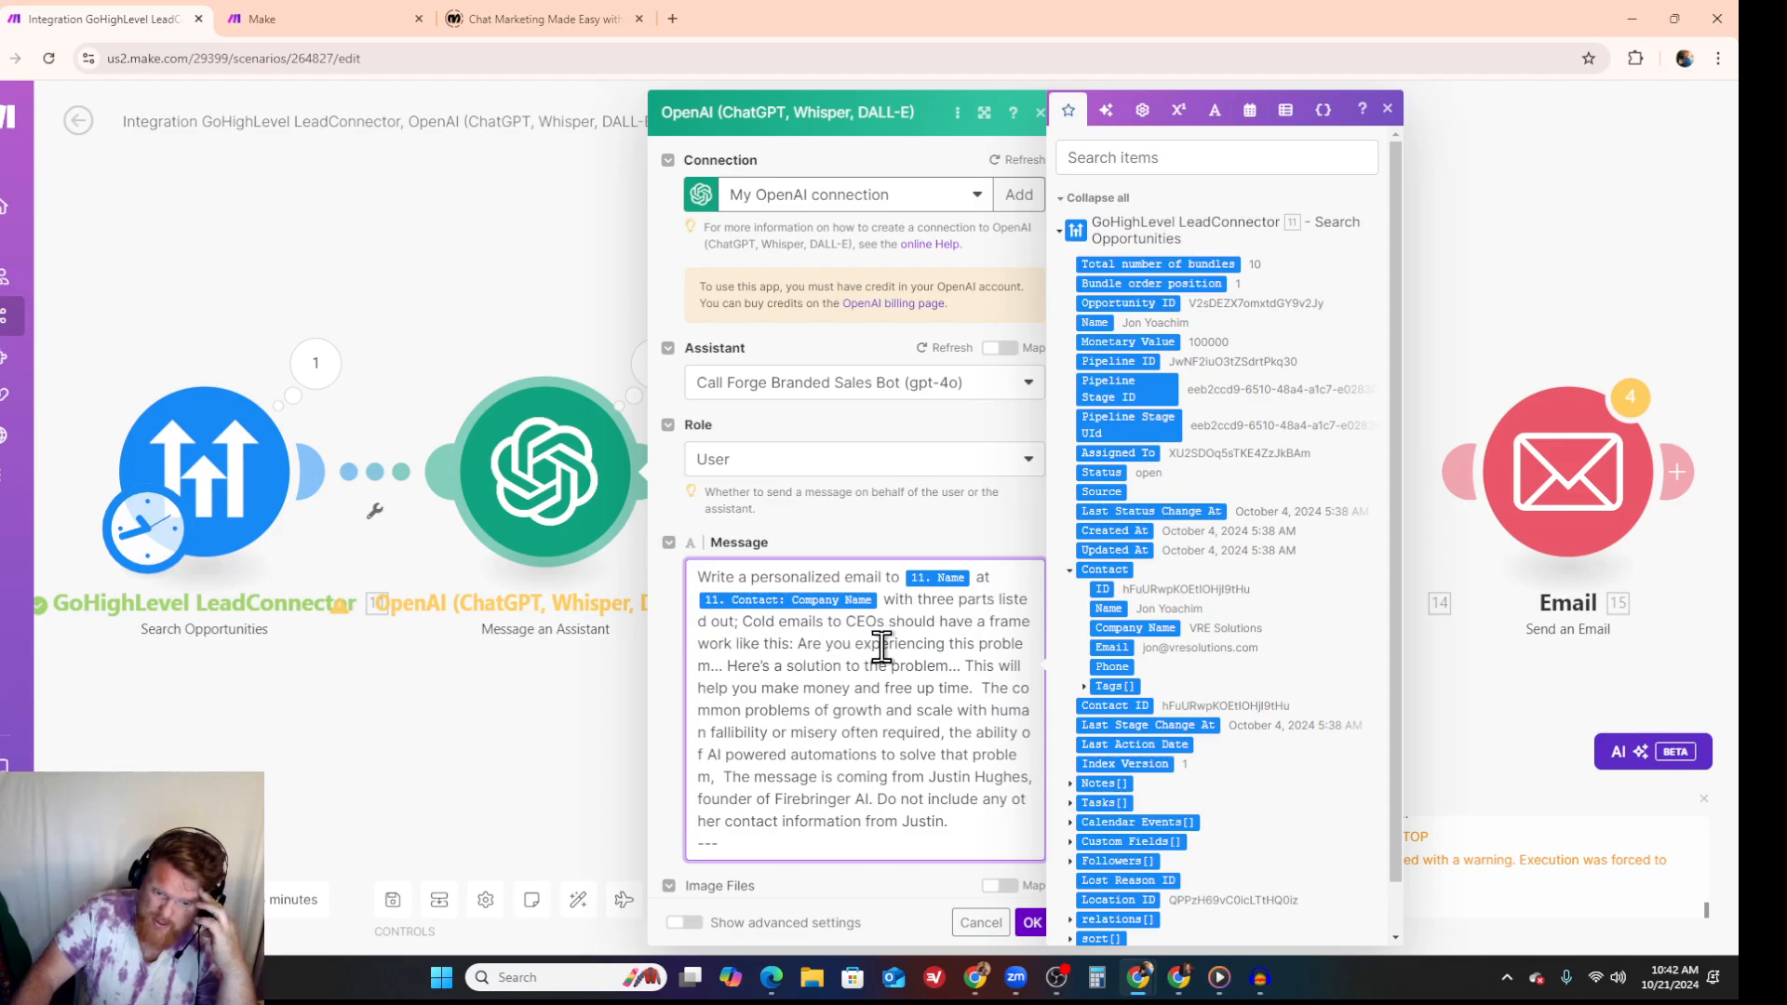
click(744, 622)
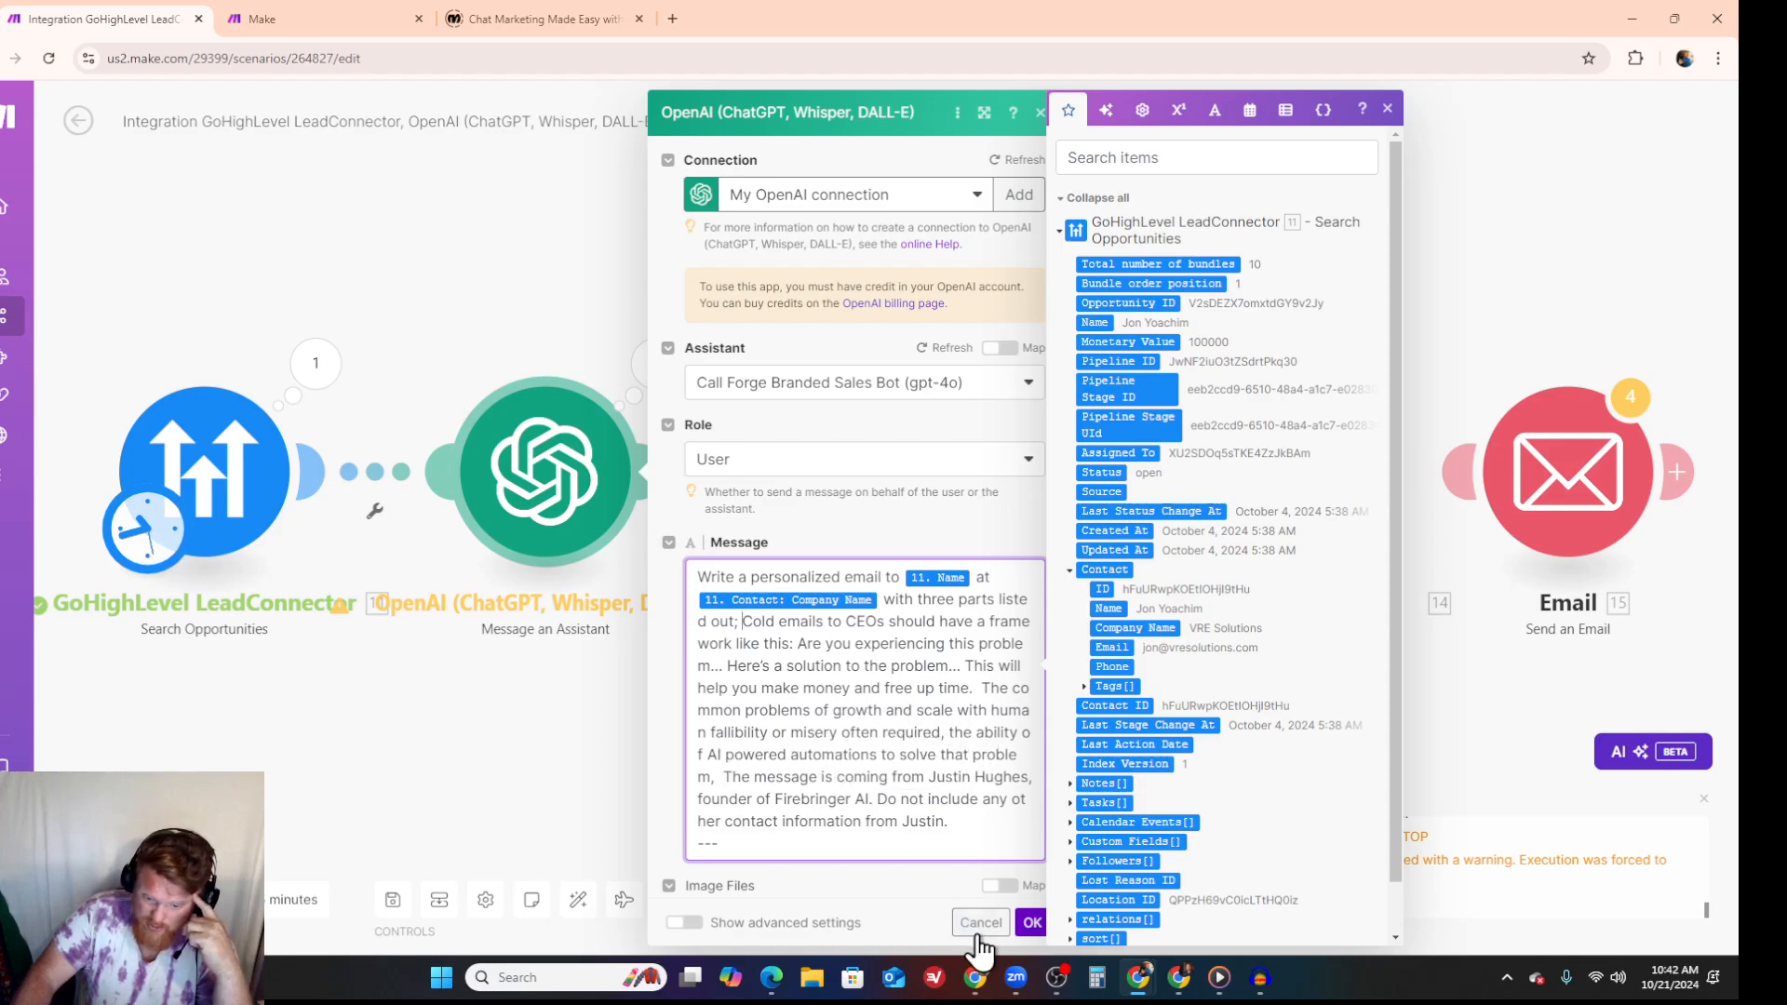
click(1031, 922)
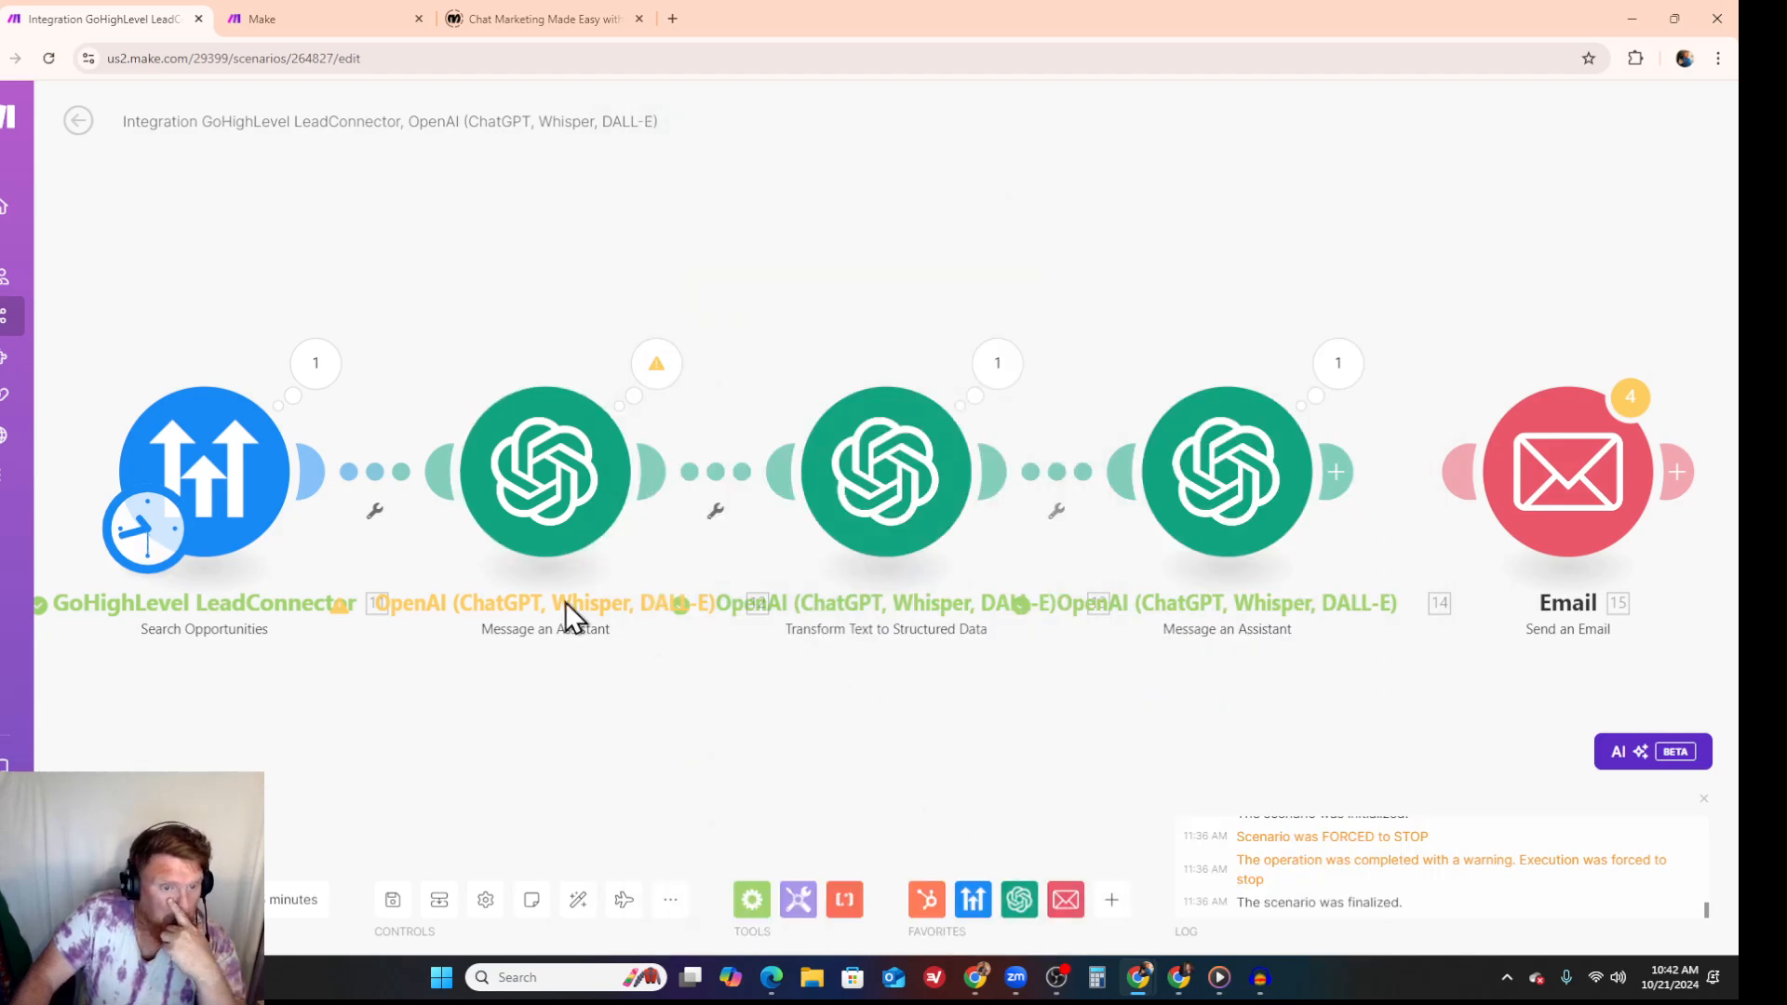
- Set the GoHighLevel Search Opportunities limit to 1, save it, and run the scenario once
click(239, 458)
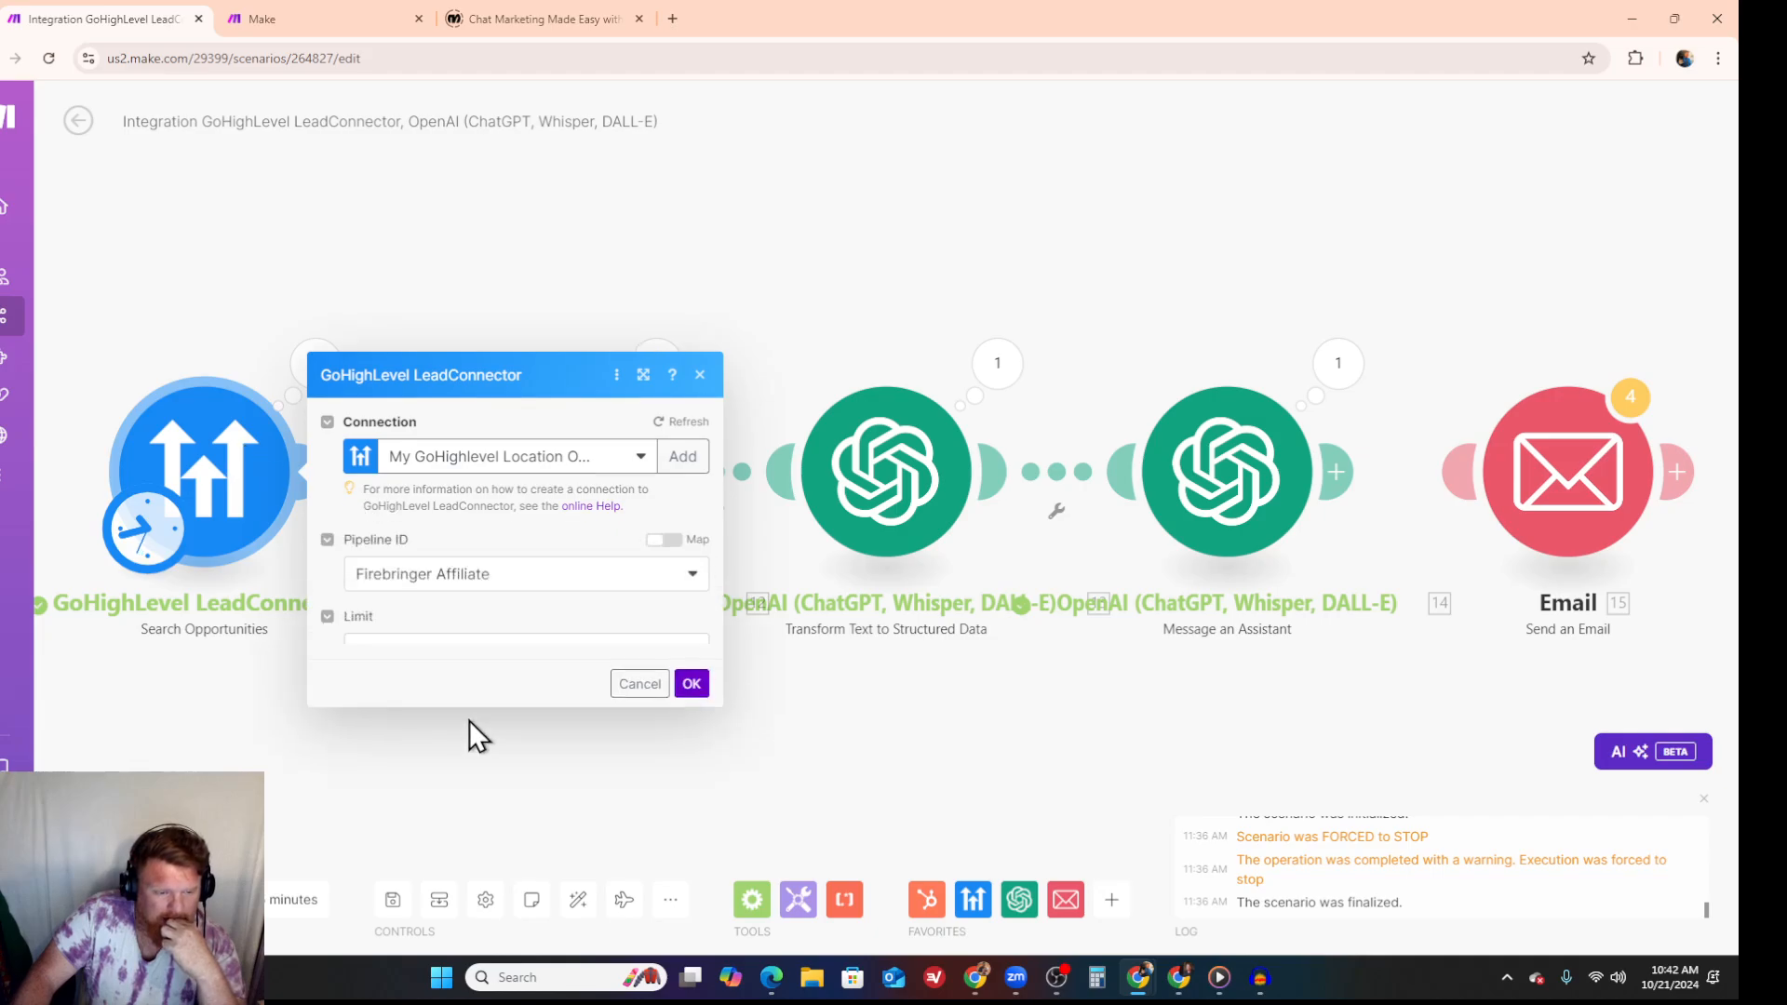
click(394, 577)
text(10)
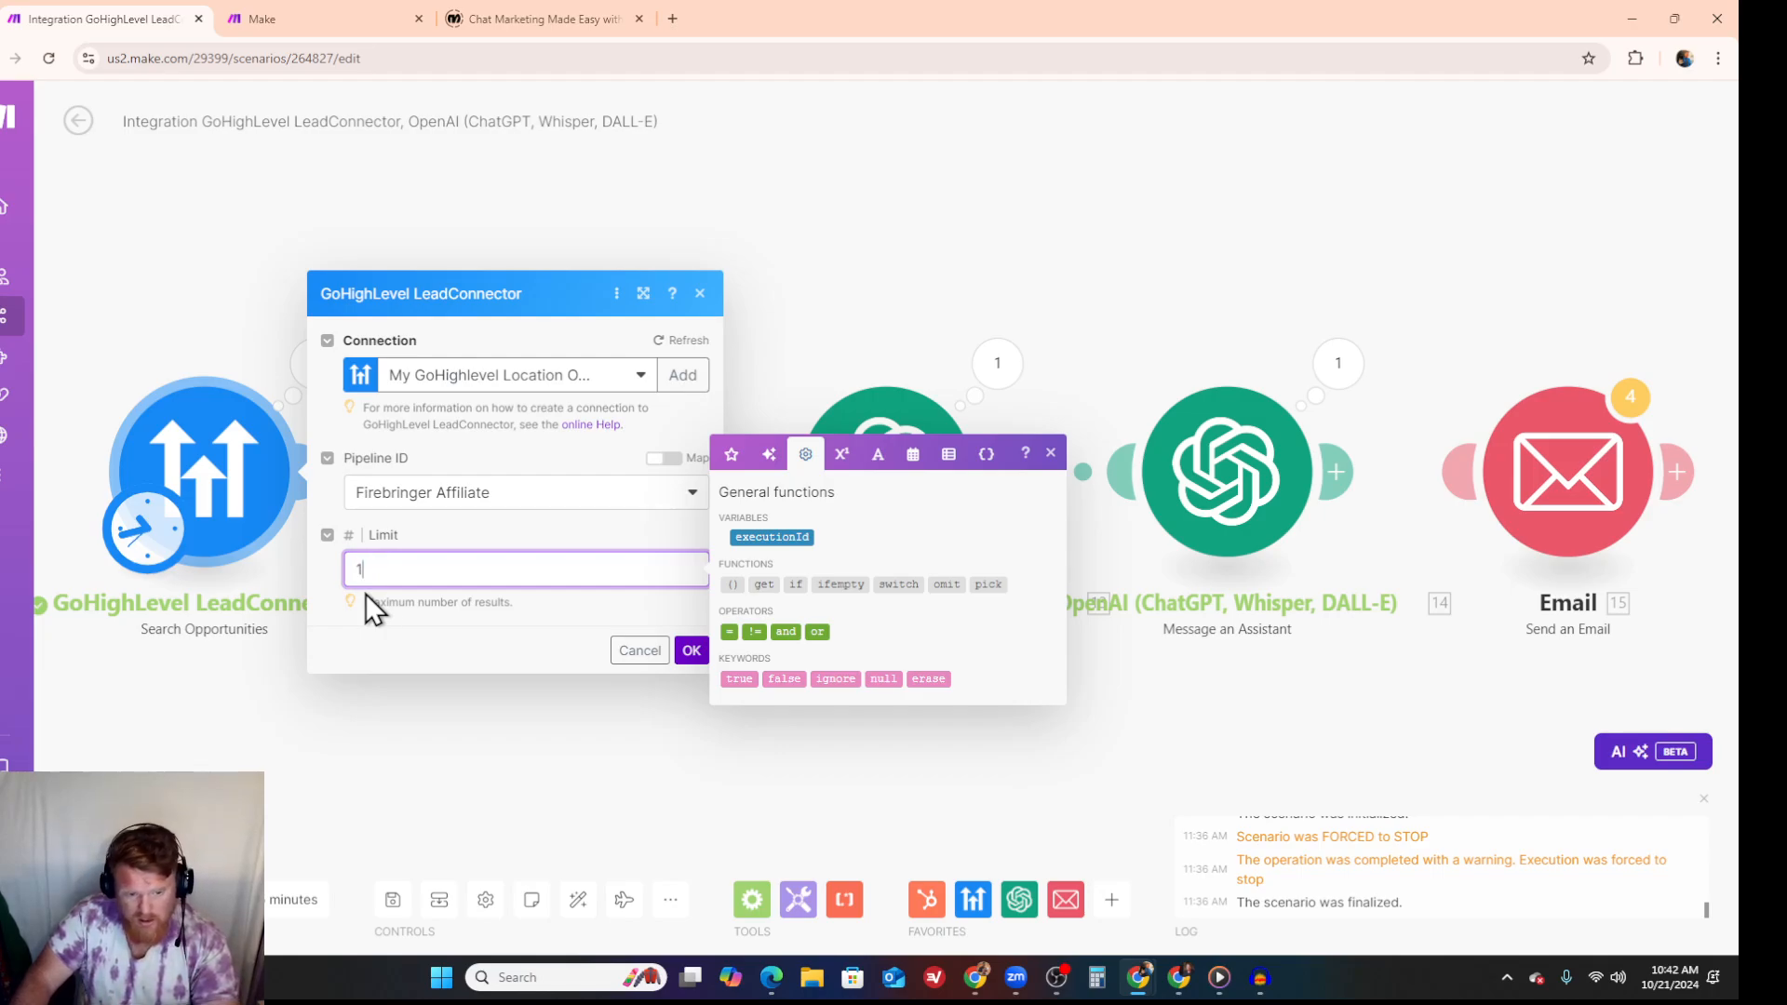
click(691, 651)
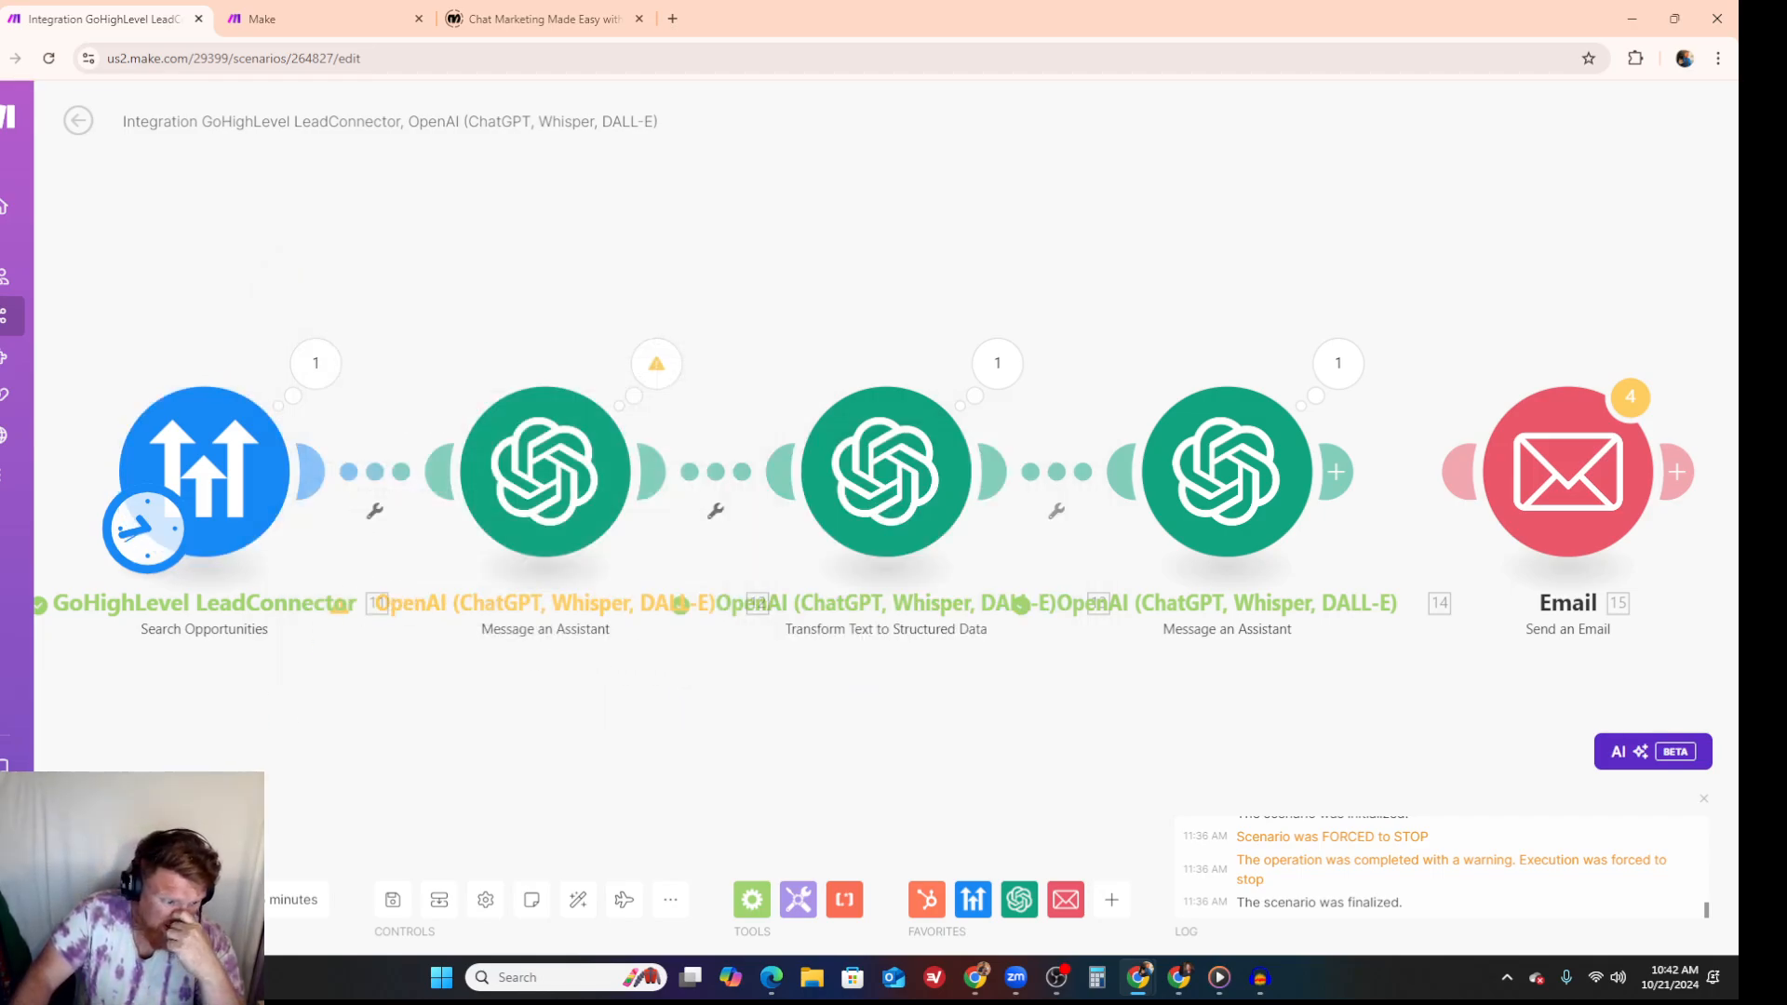
click(116, 899)
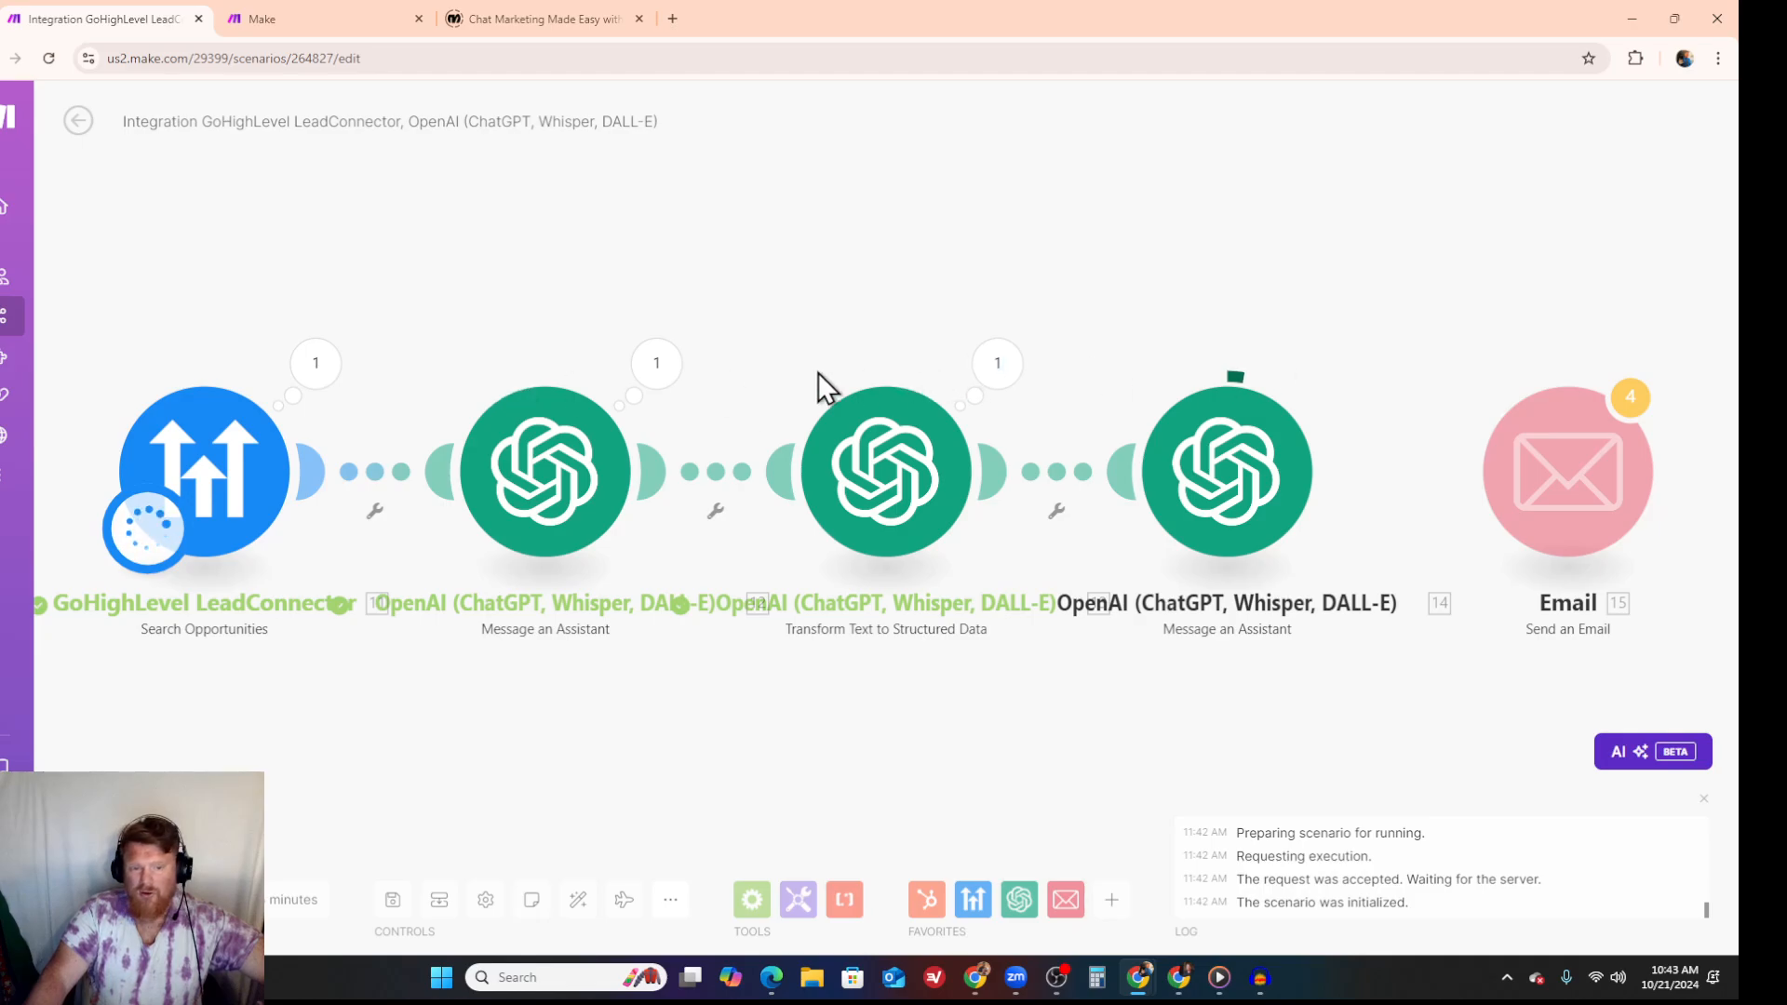
- Open the first assistant's run output, expand its result, and read the generated email through to the signature
click(661, 368)
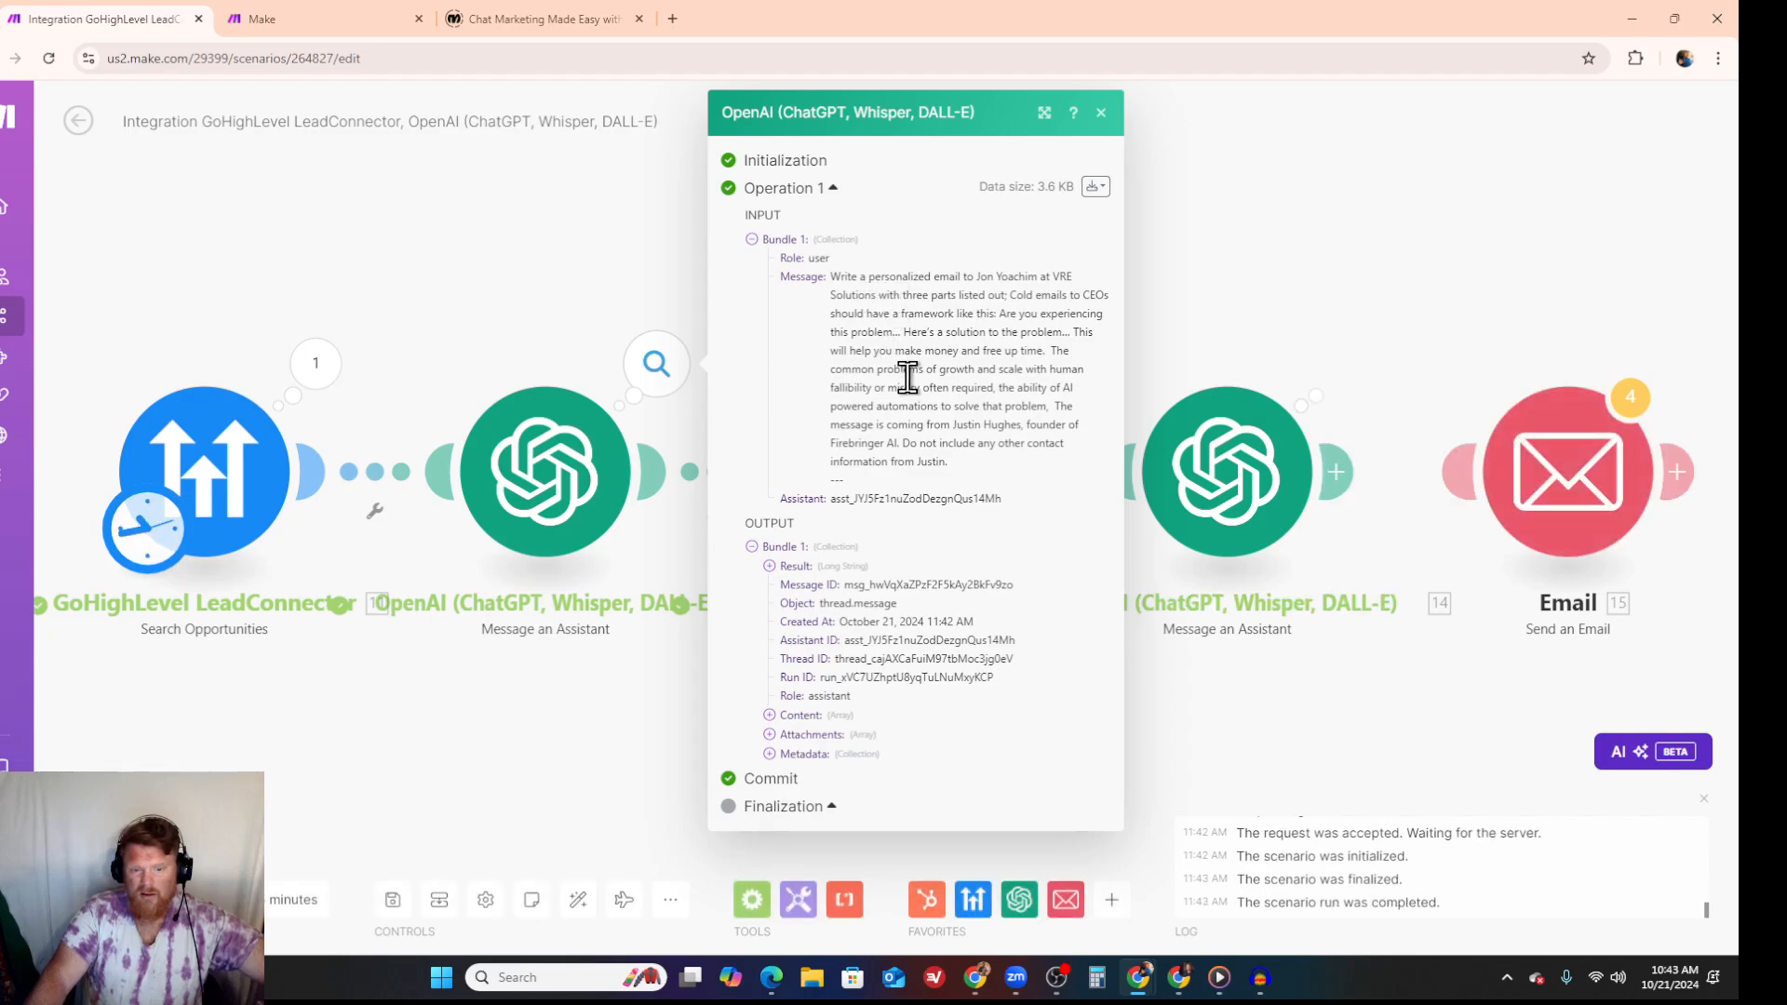
click(778, 572)
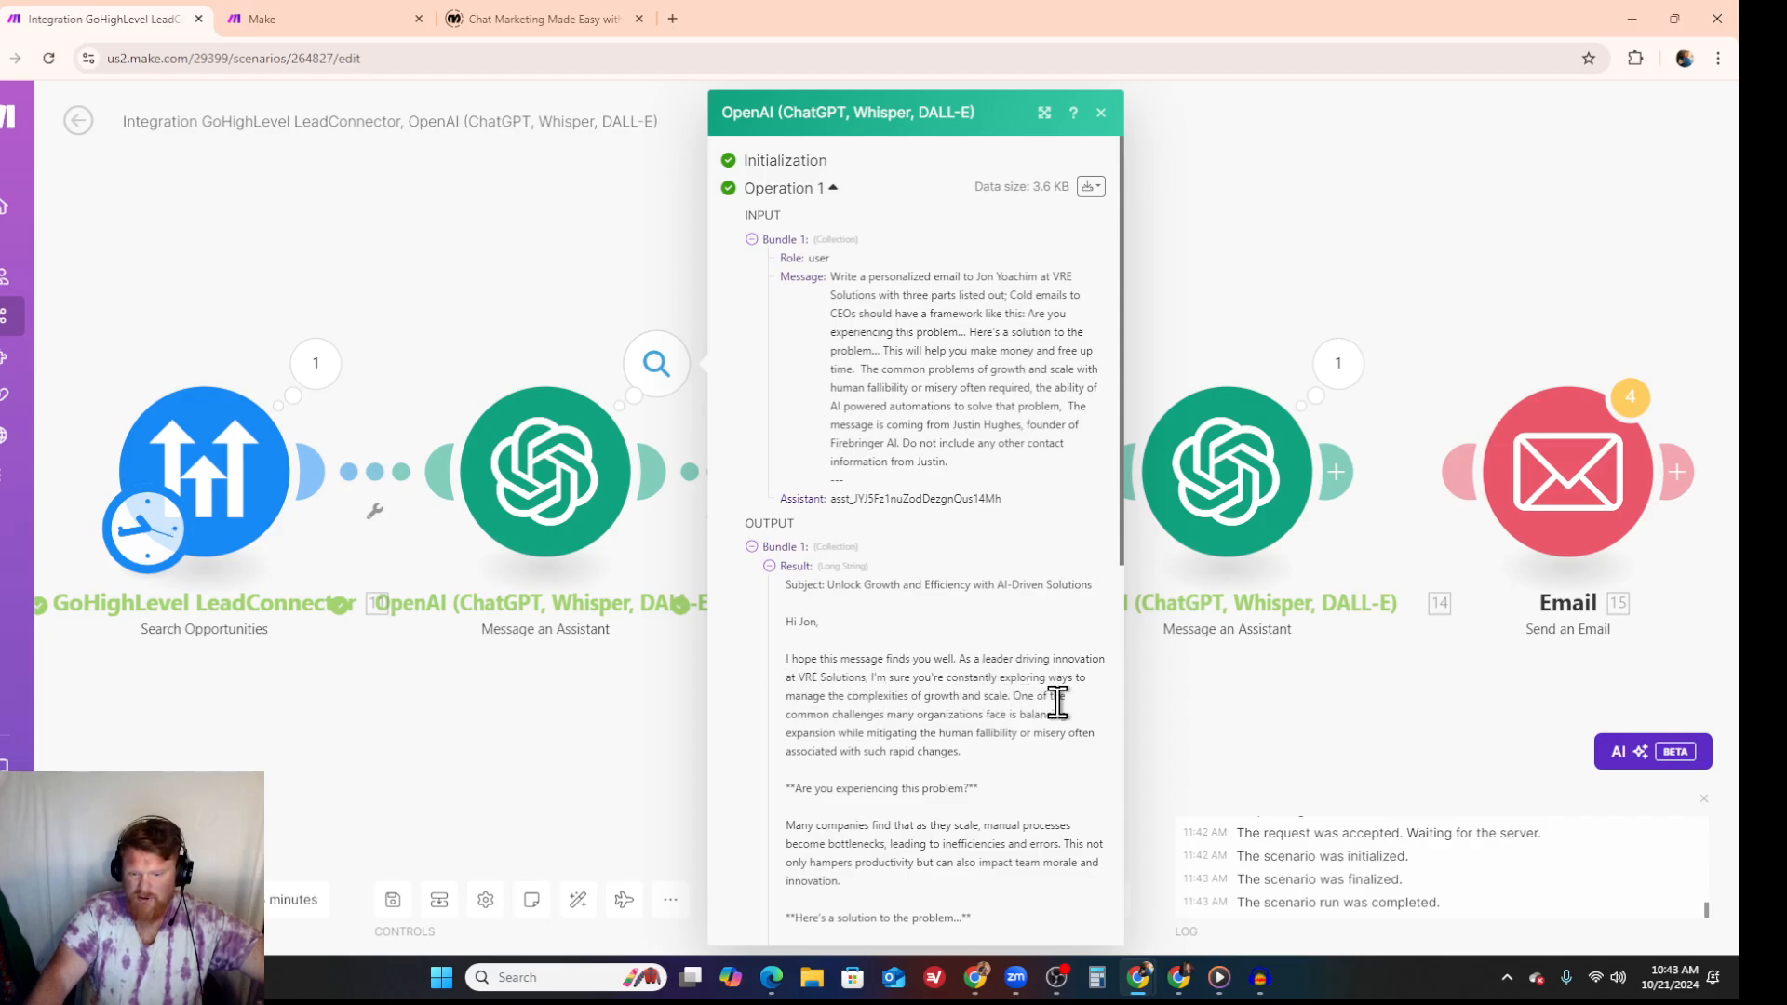
scroll(968, 702, down, 3)
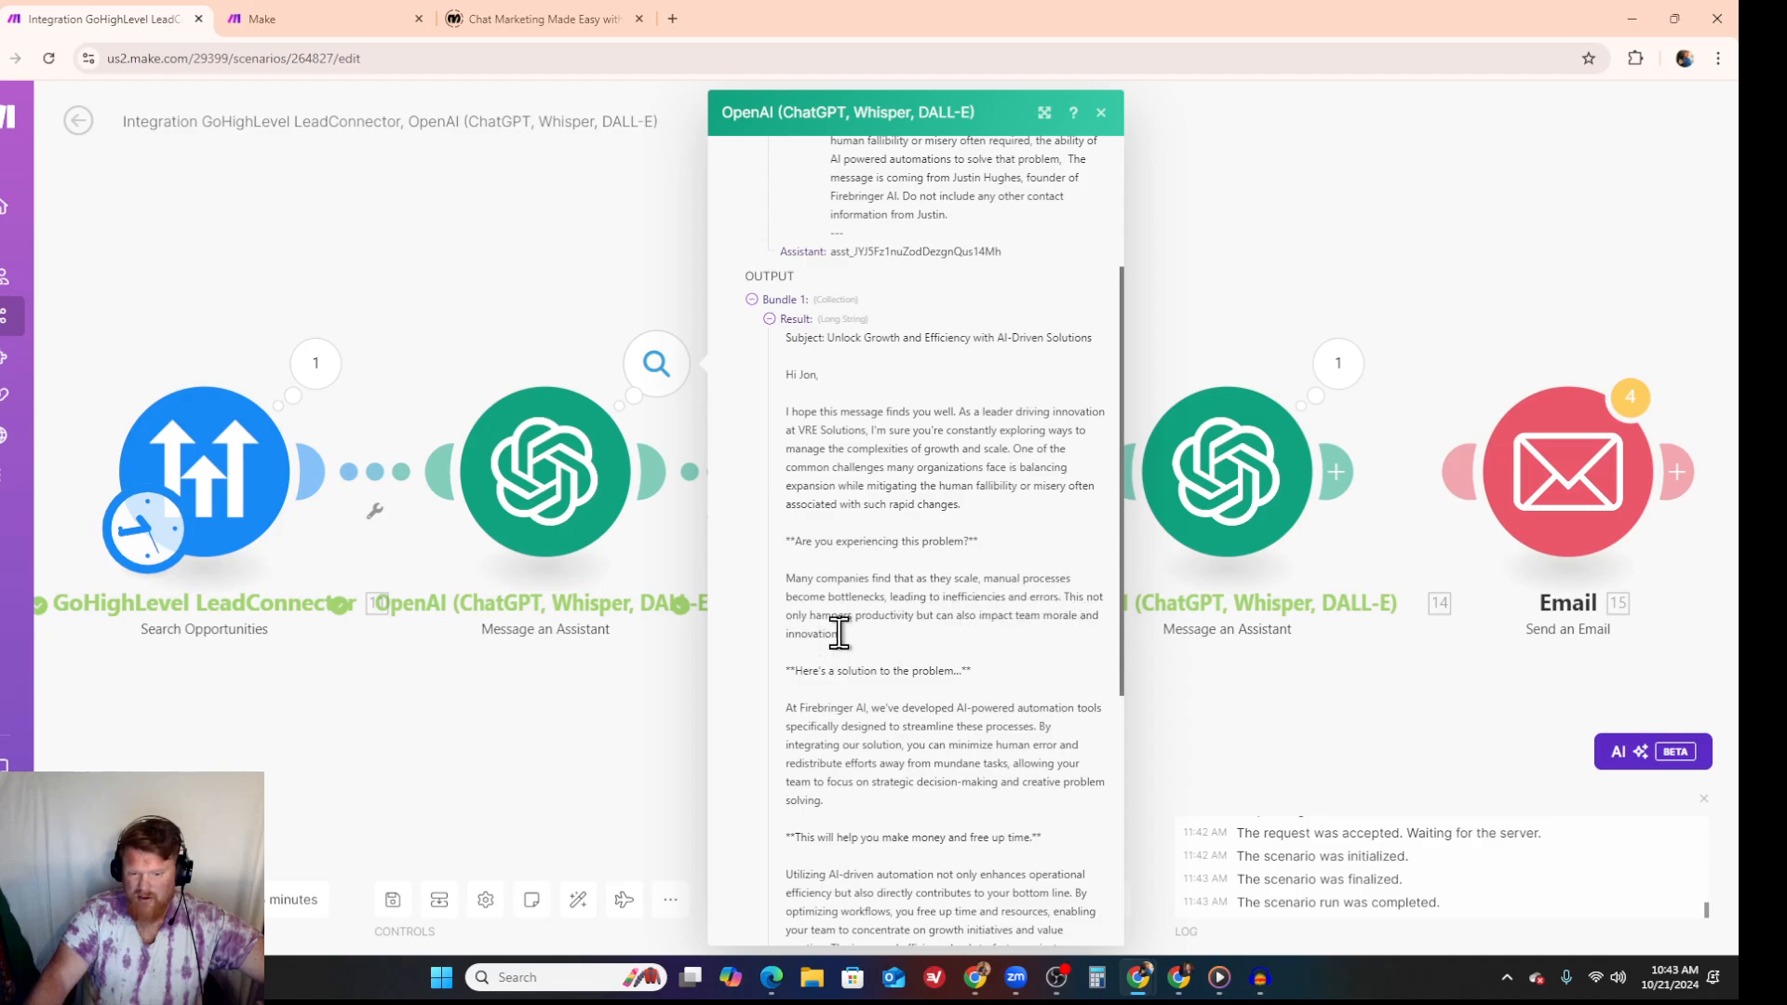
scroll(838, 633, down, 3)
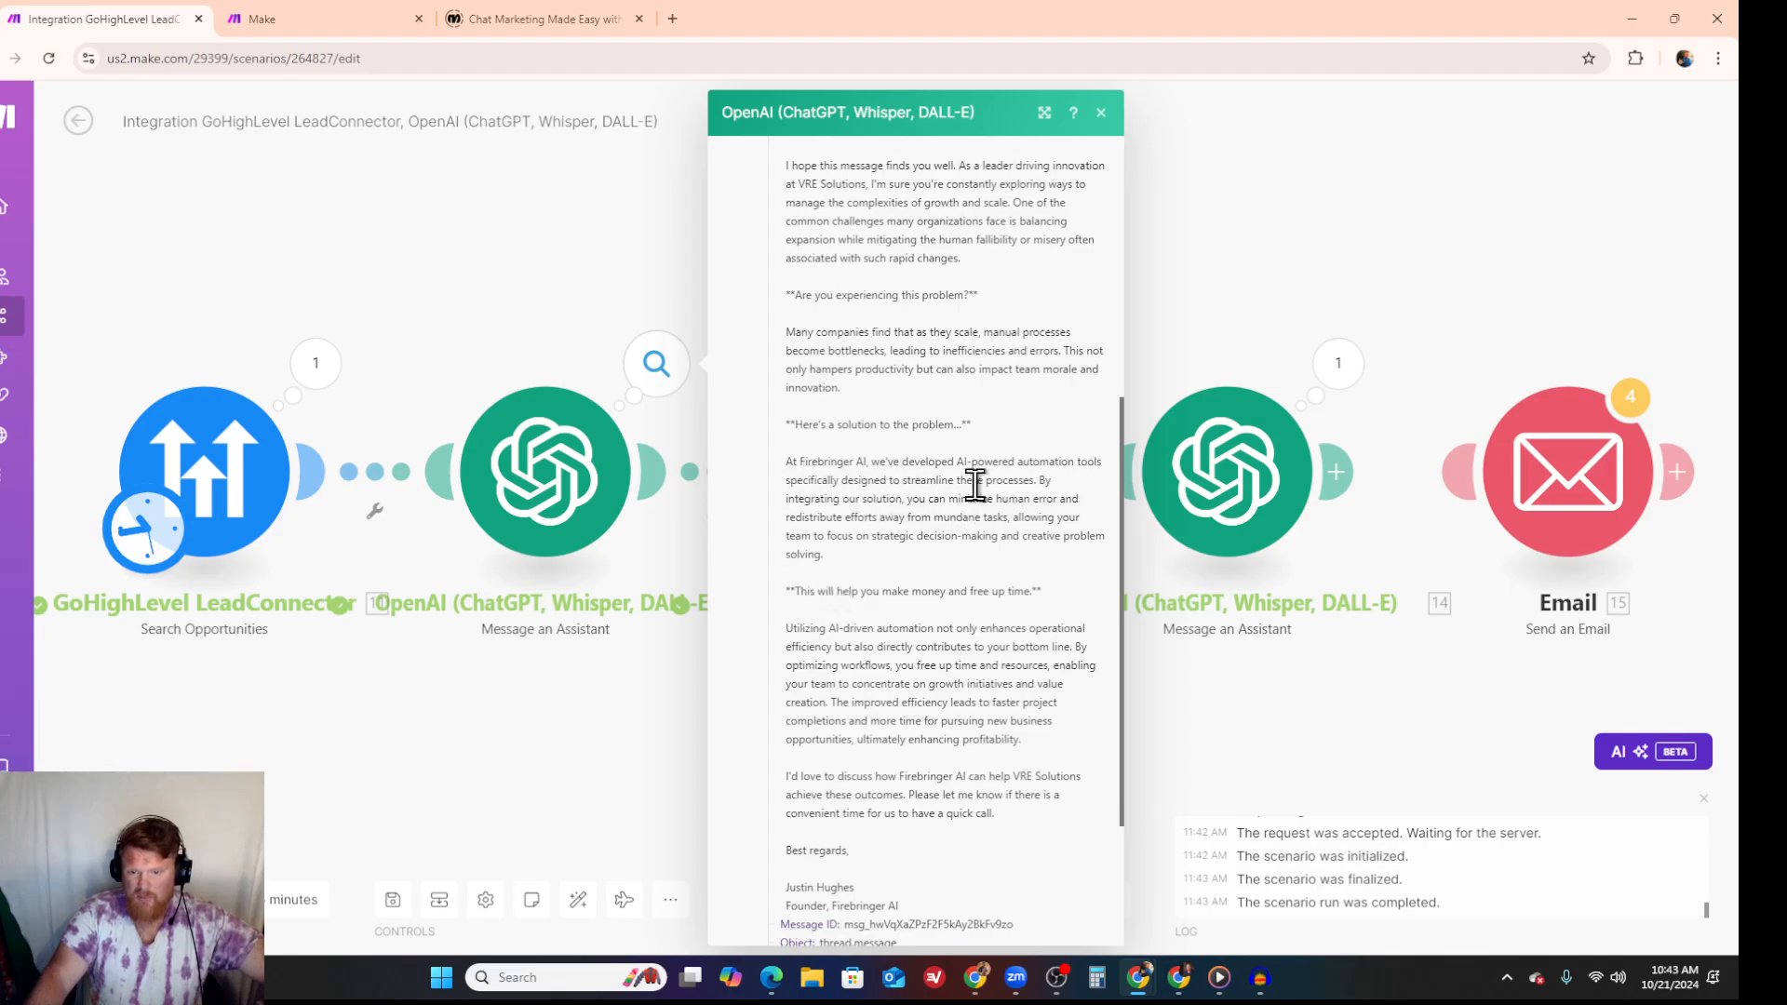
scroll(800, 596, down, 2)
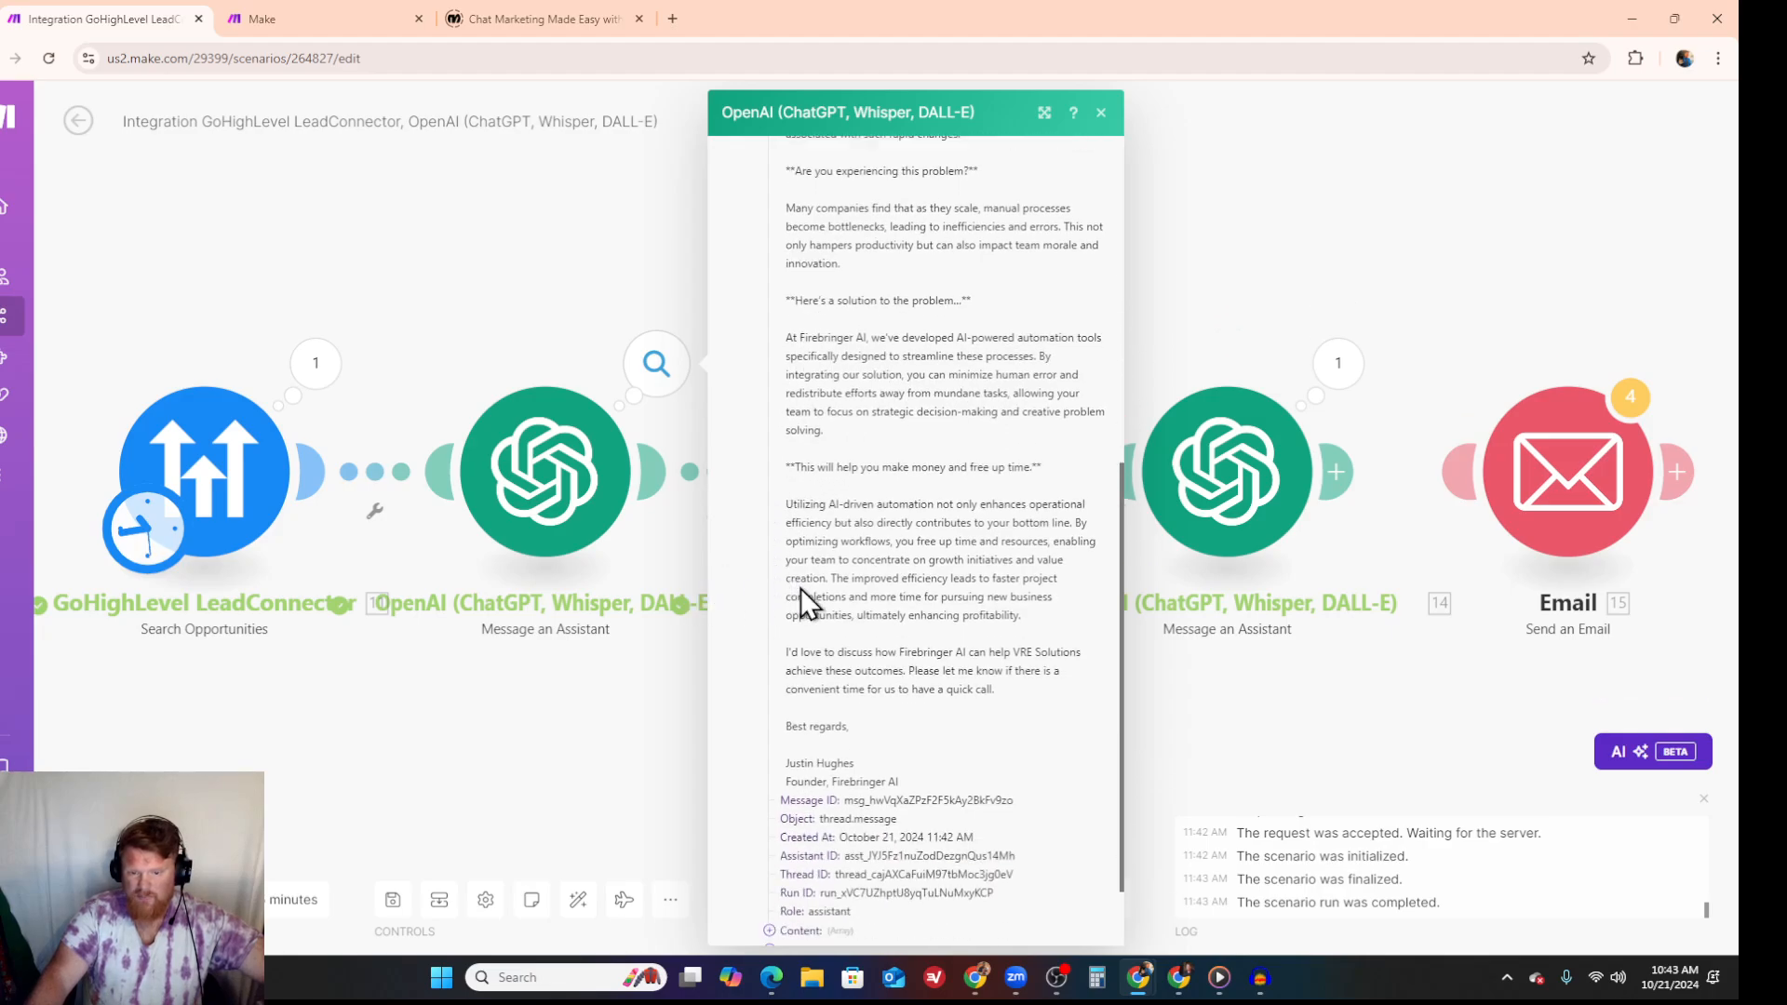
- Expand the result in the last assistant's run output and review the rewritten email
click(1344, 381)
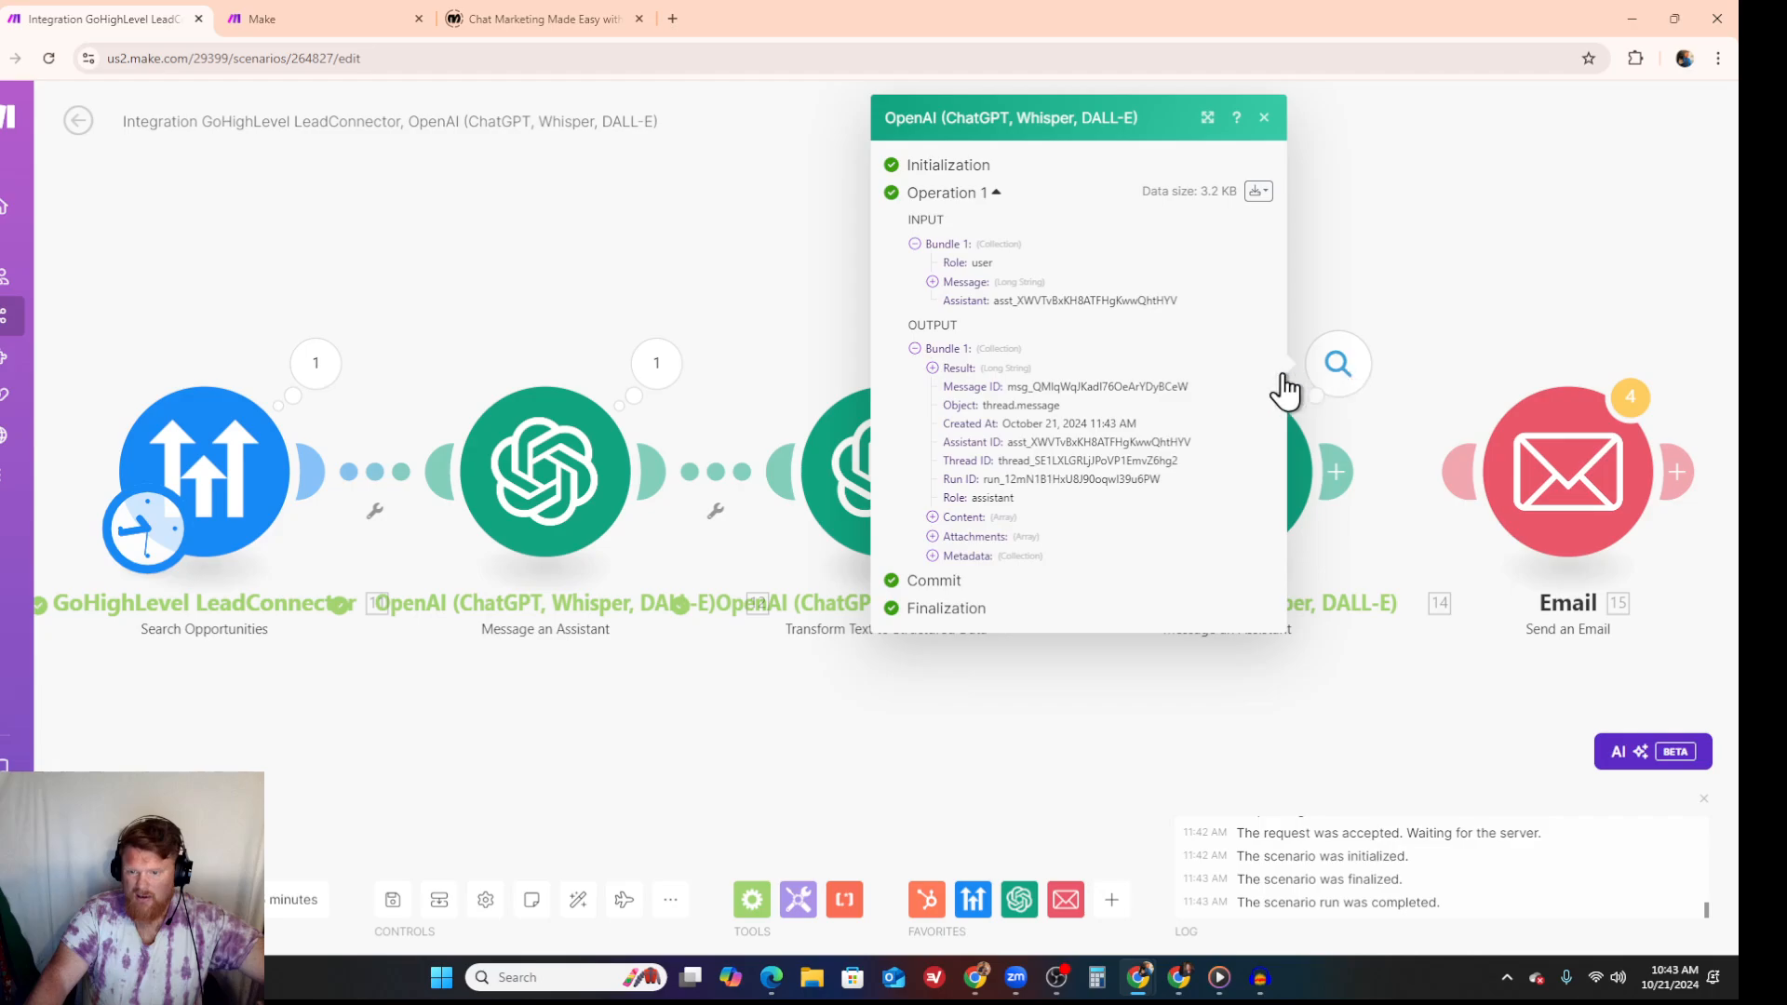
click(931, 370)
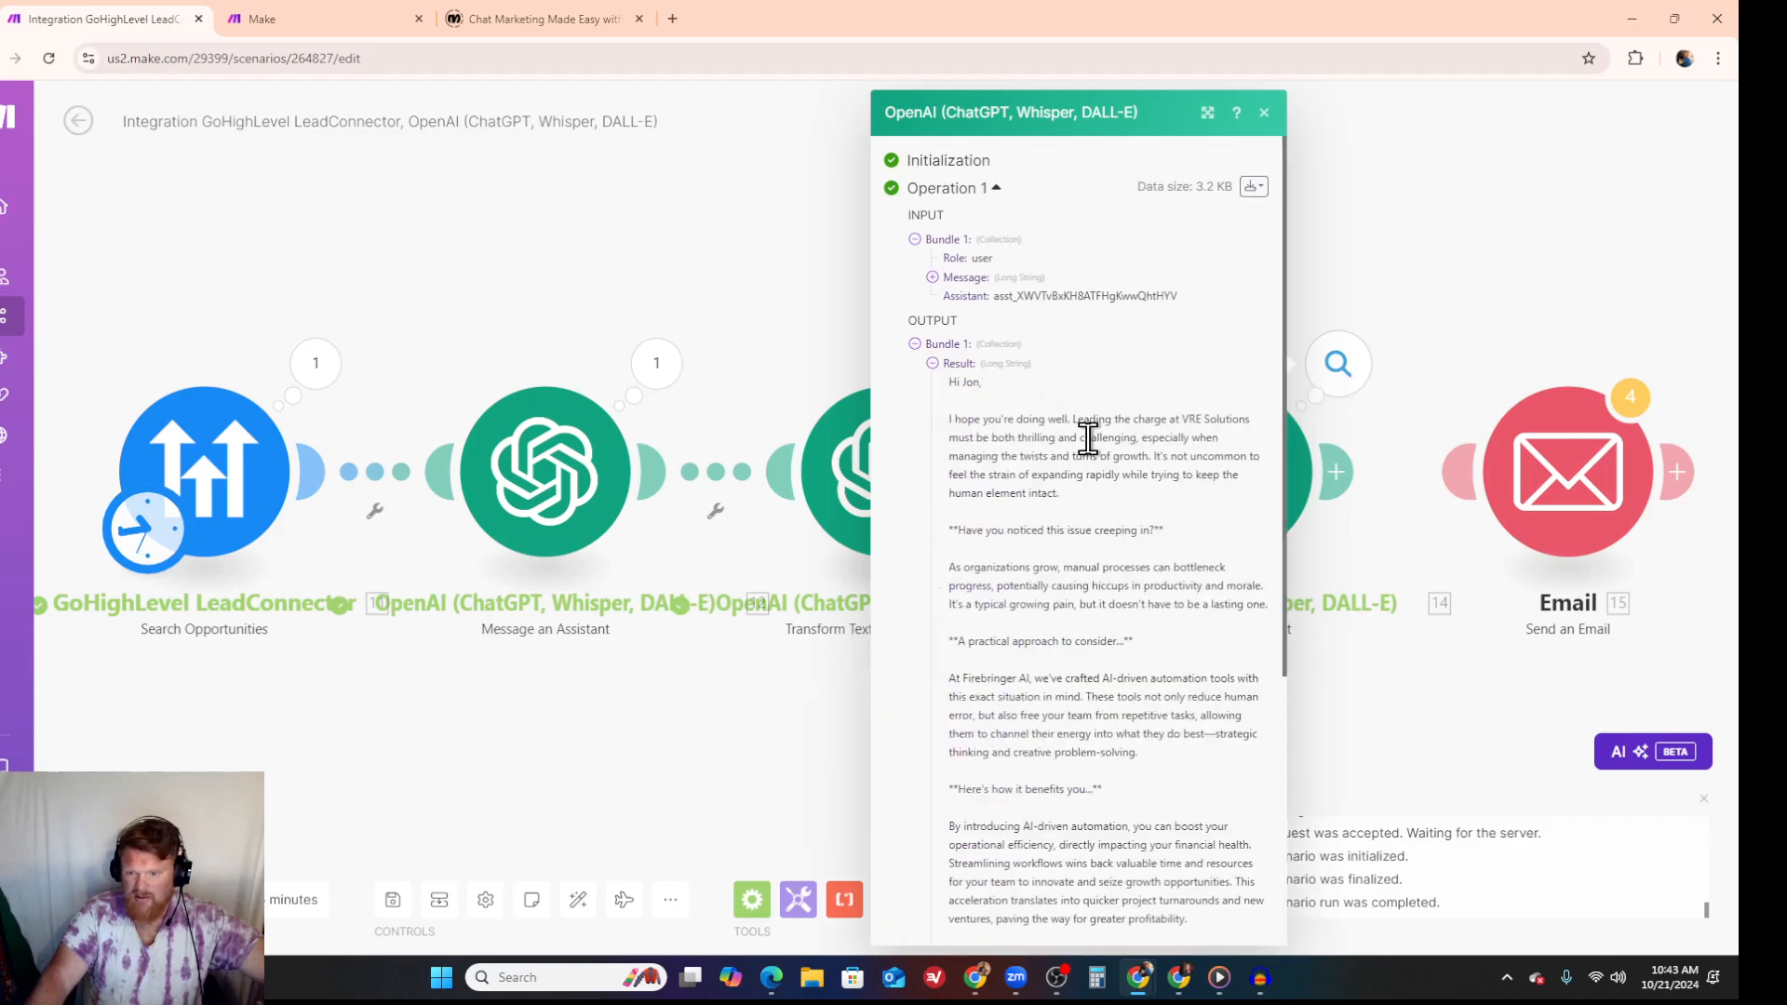
scroll(926, 452, down, 3)
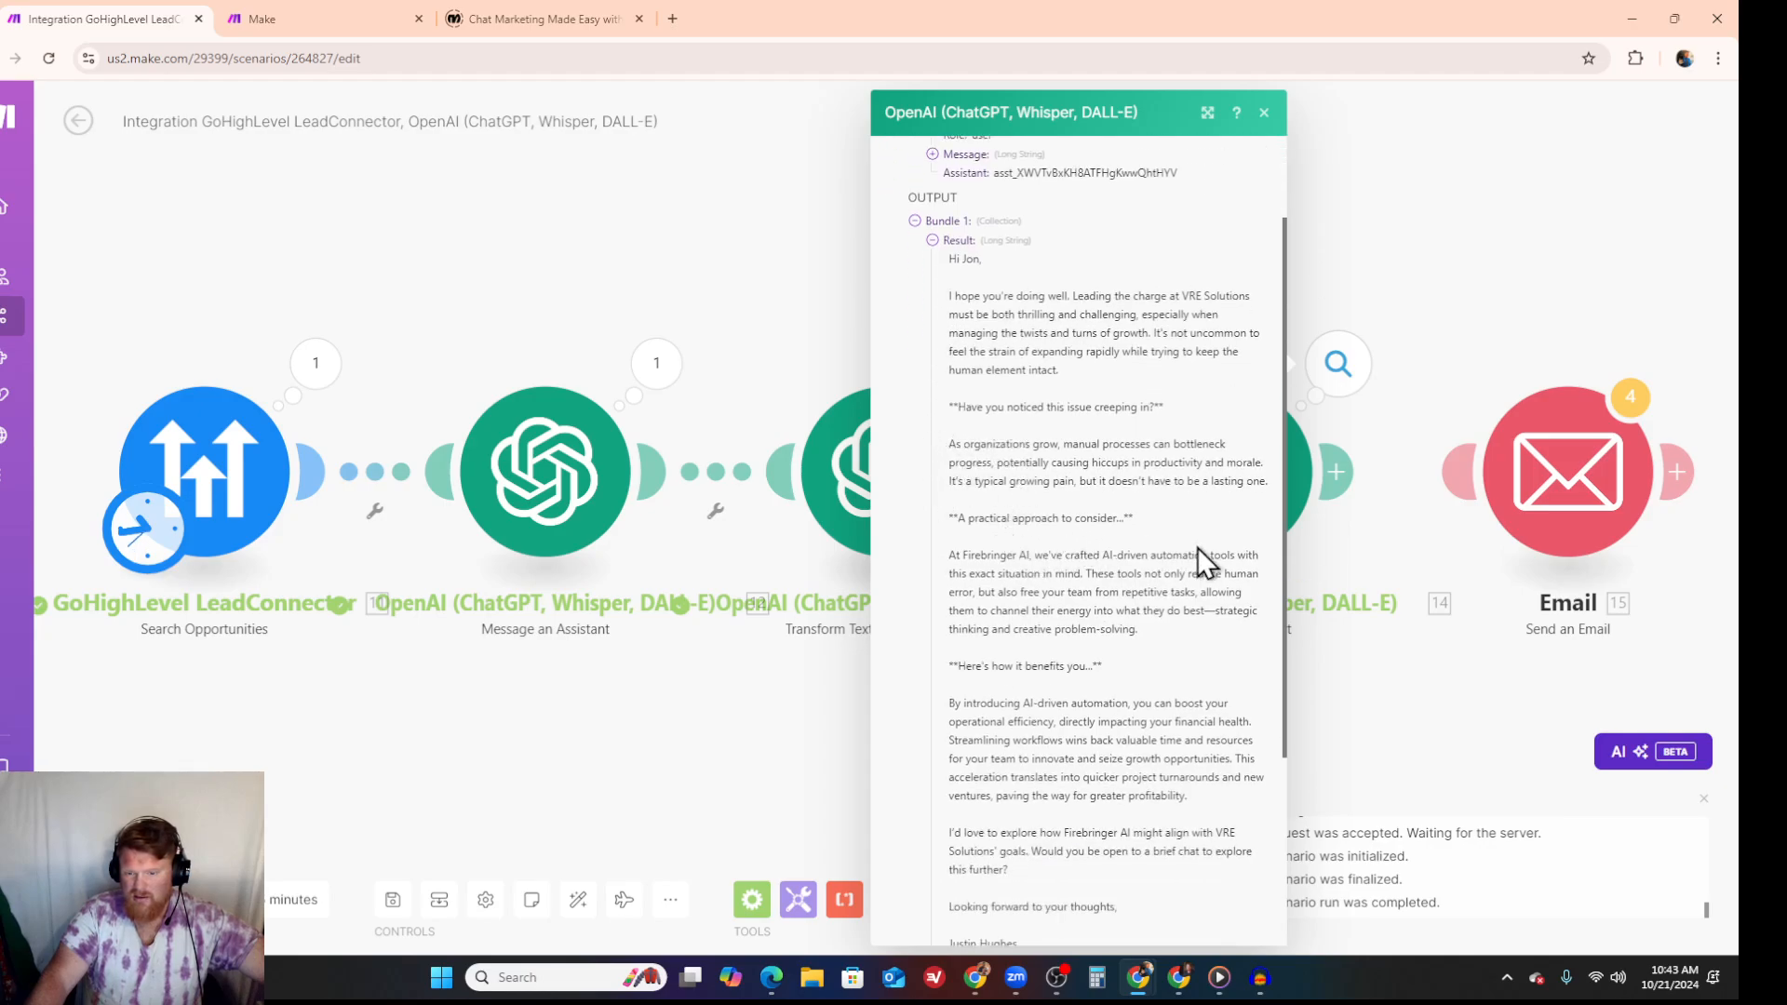
scroll(1196, 547, down, 1)
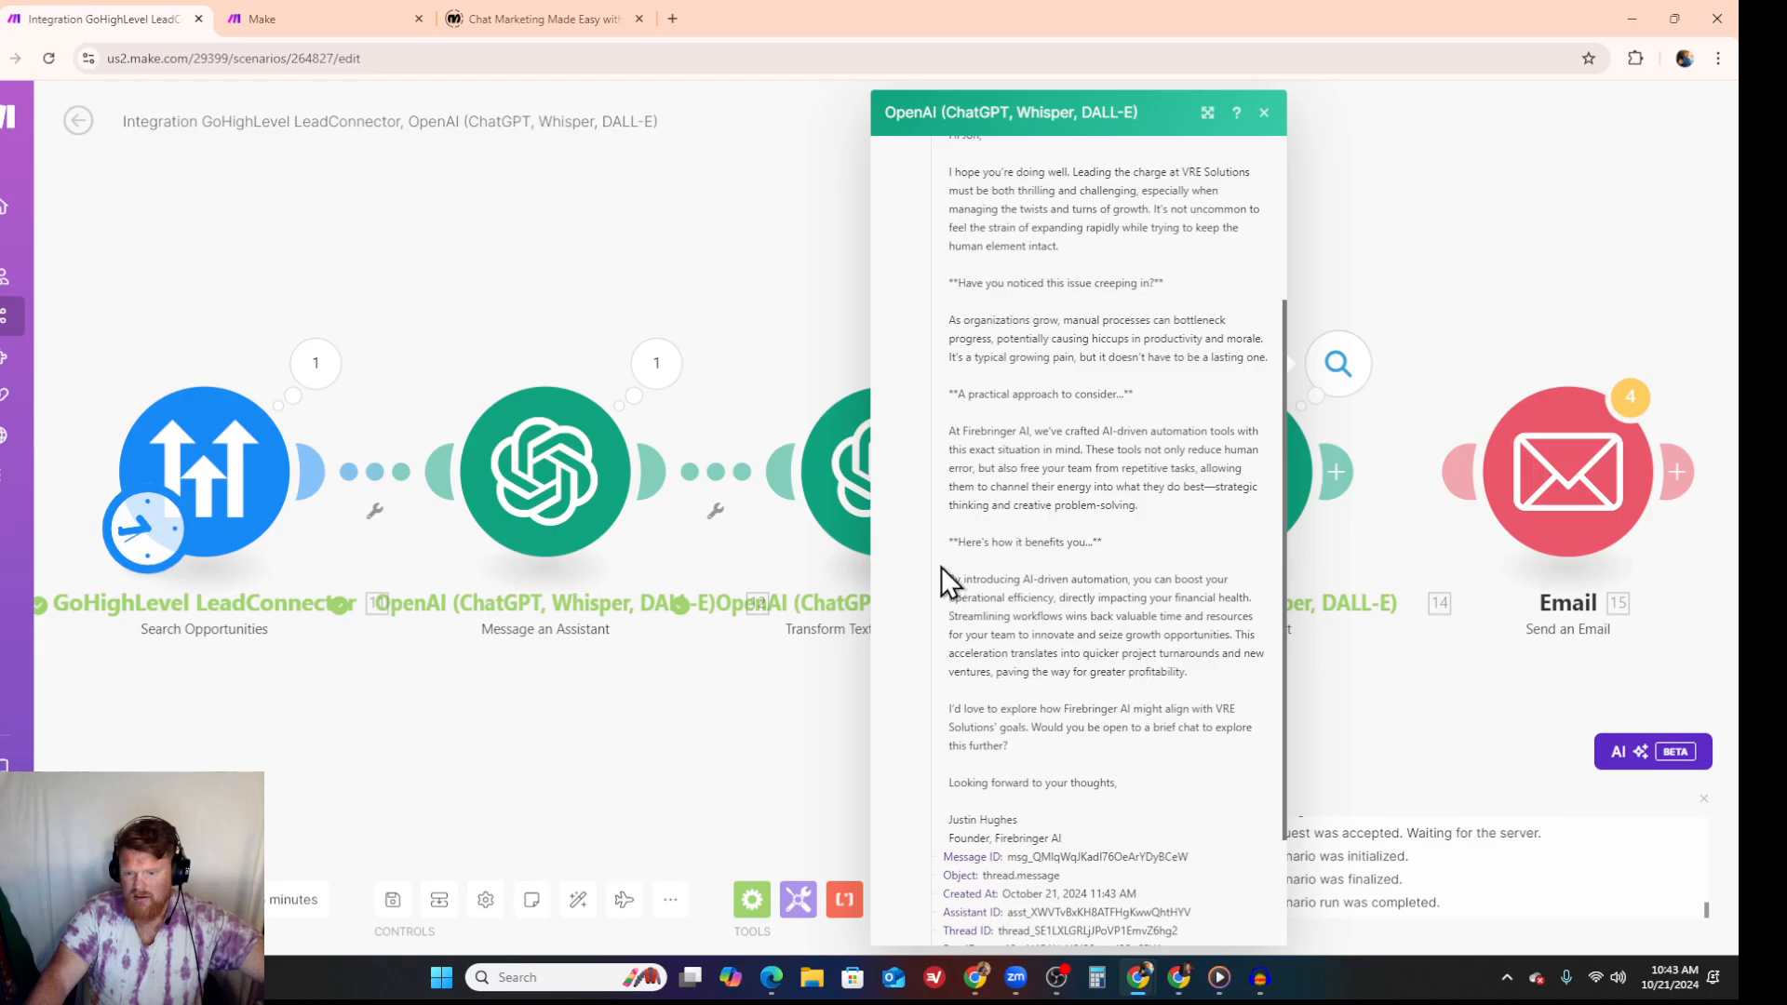
scroll(1105, 568, down, 1)
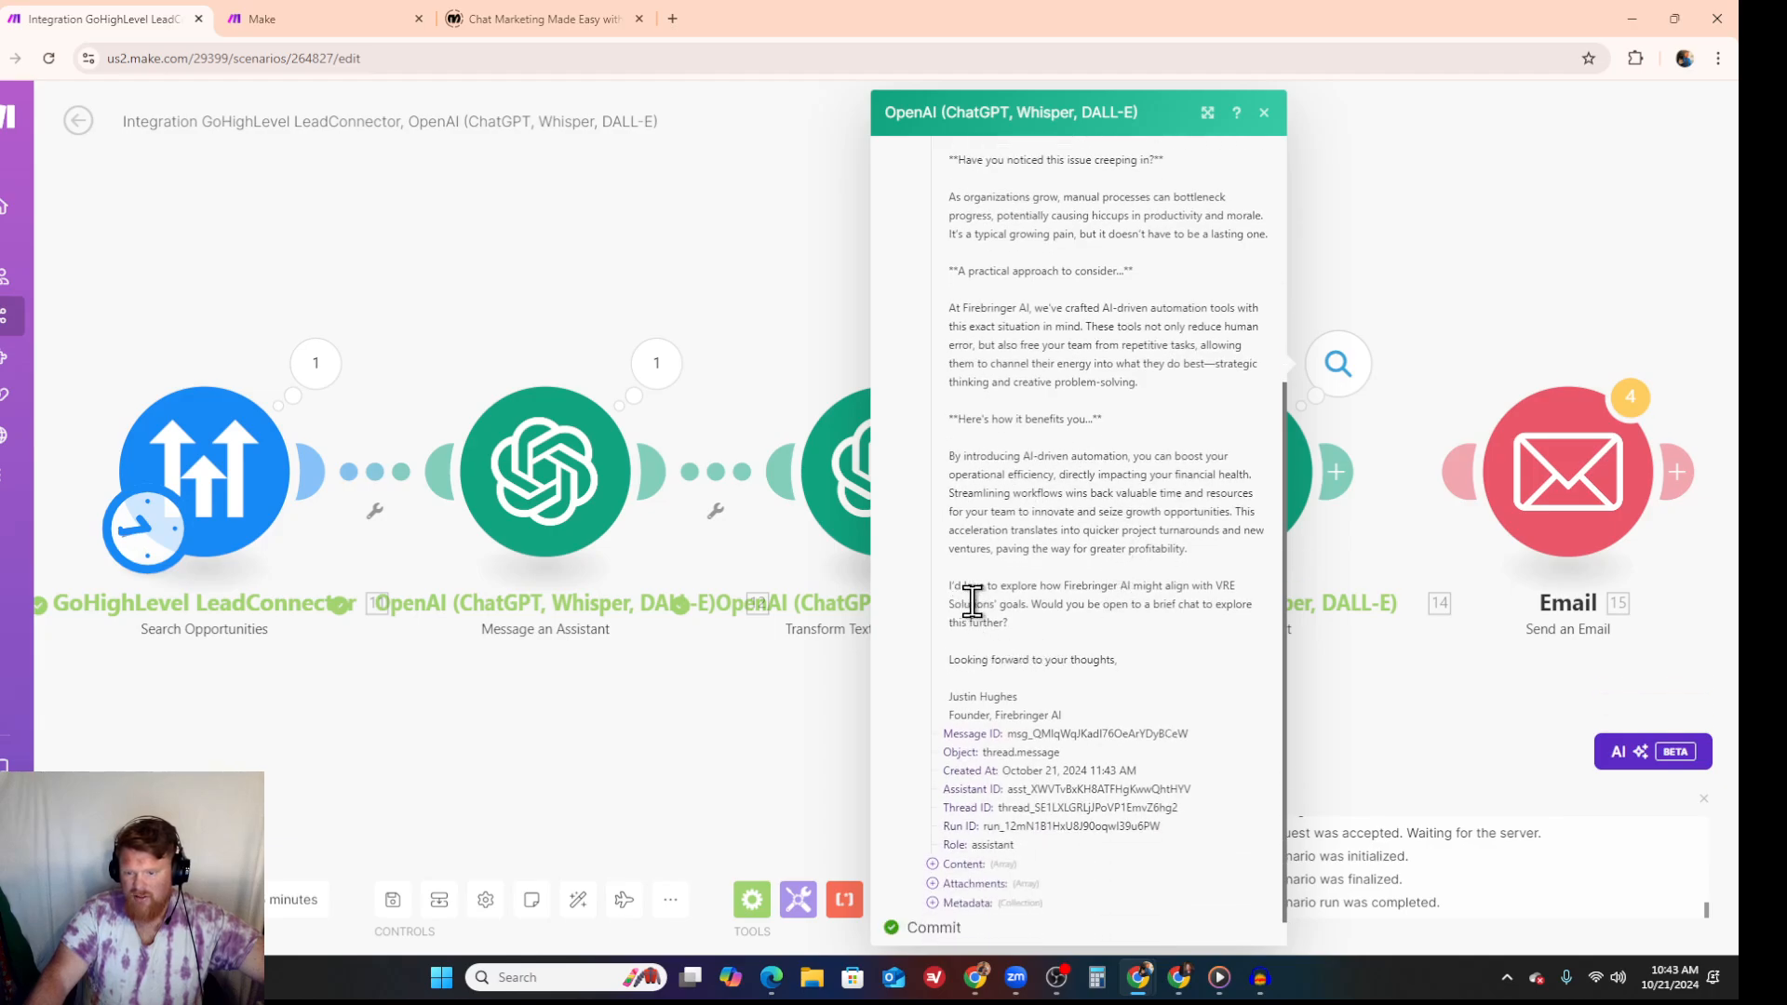
scroll(1107, 547, up, 1)
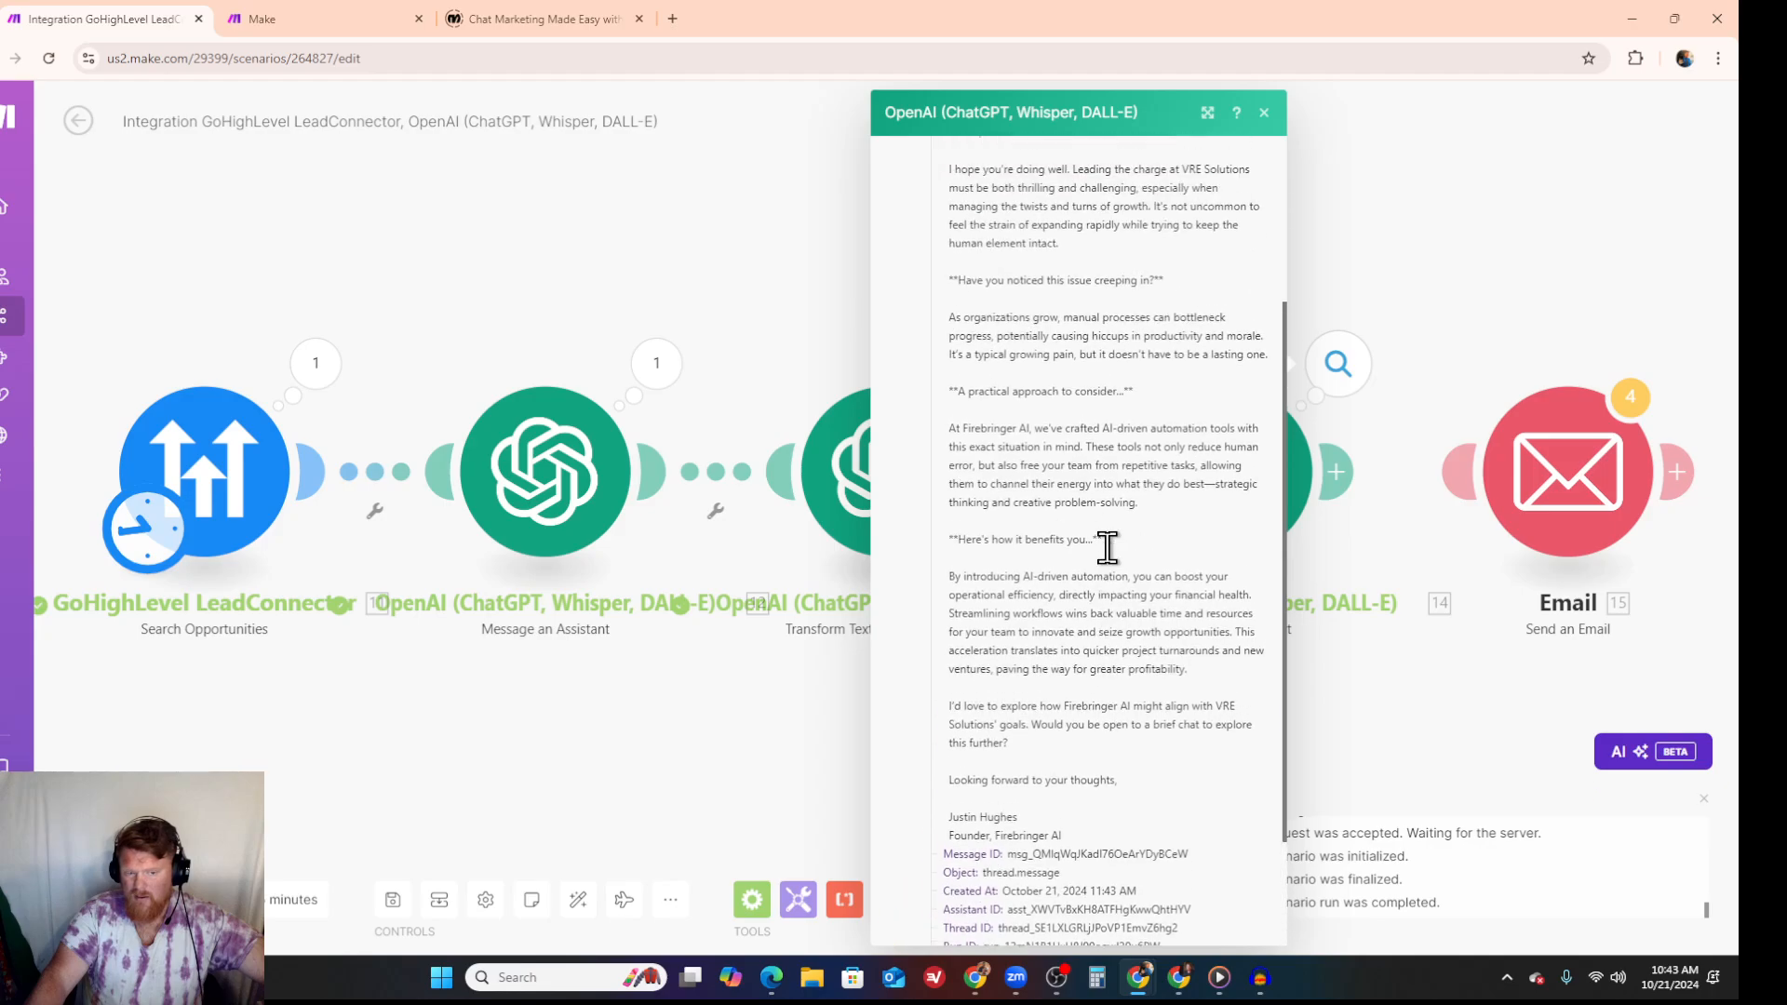
scroll(1106, 547, up, 1)
- Insert "very briefly and succinctly" before "listed out" in the first assistant's message and save the module
click(544, 503)
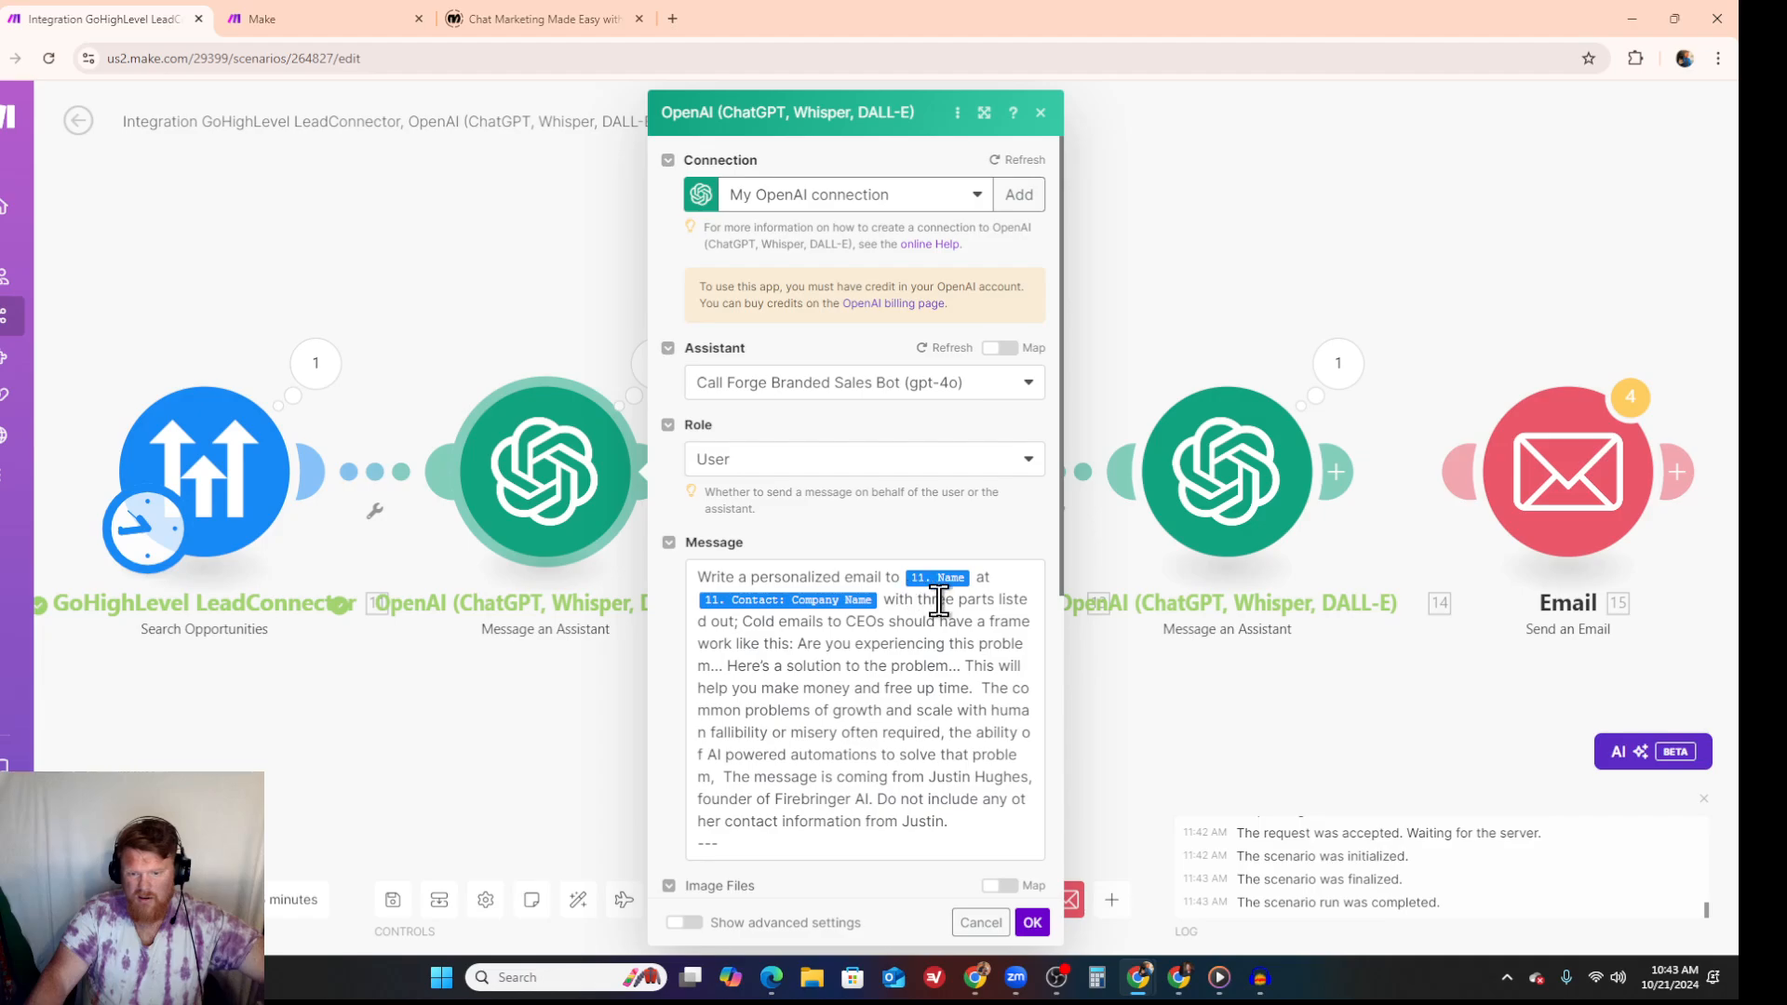
click(993, 600)
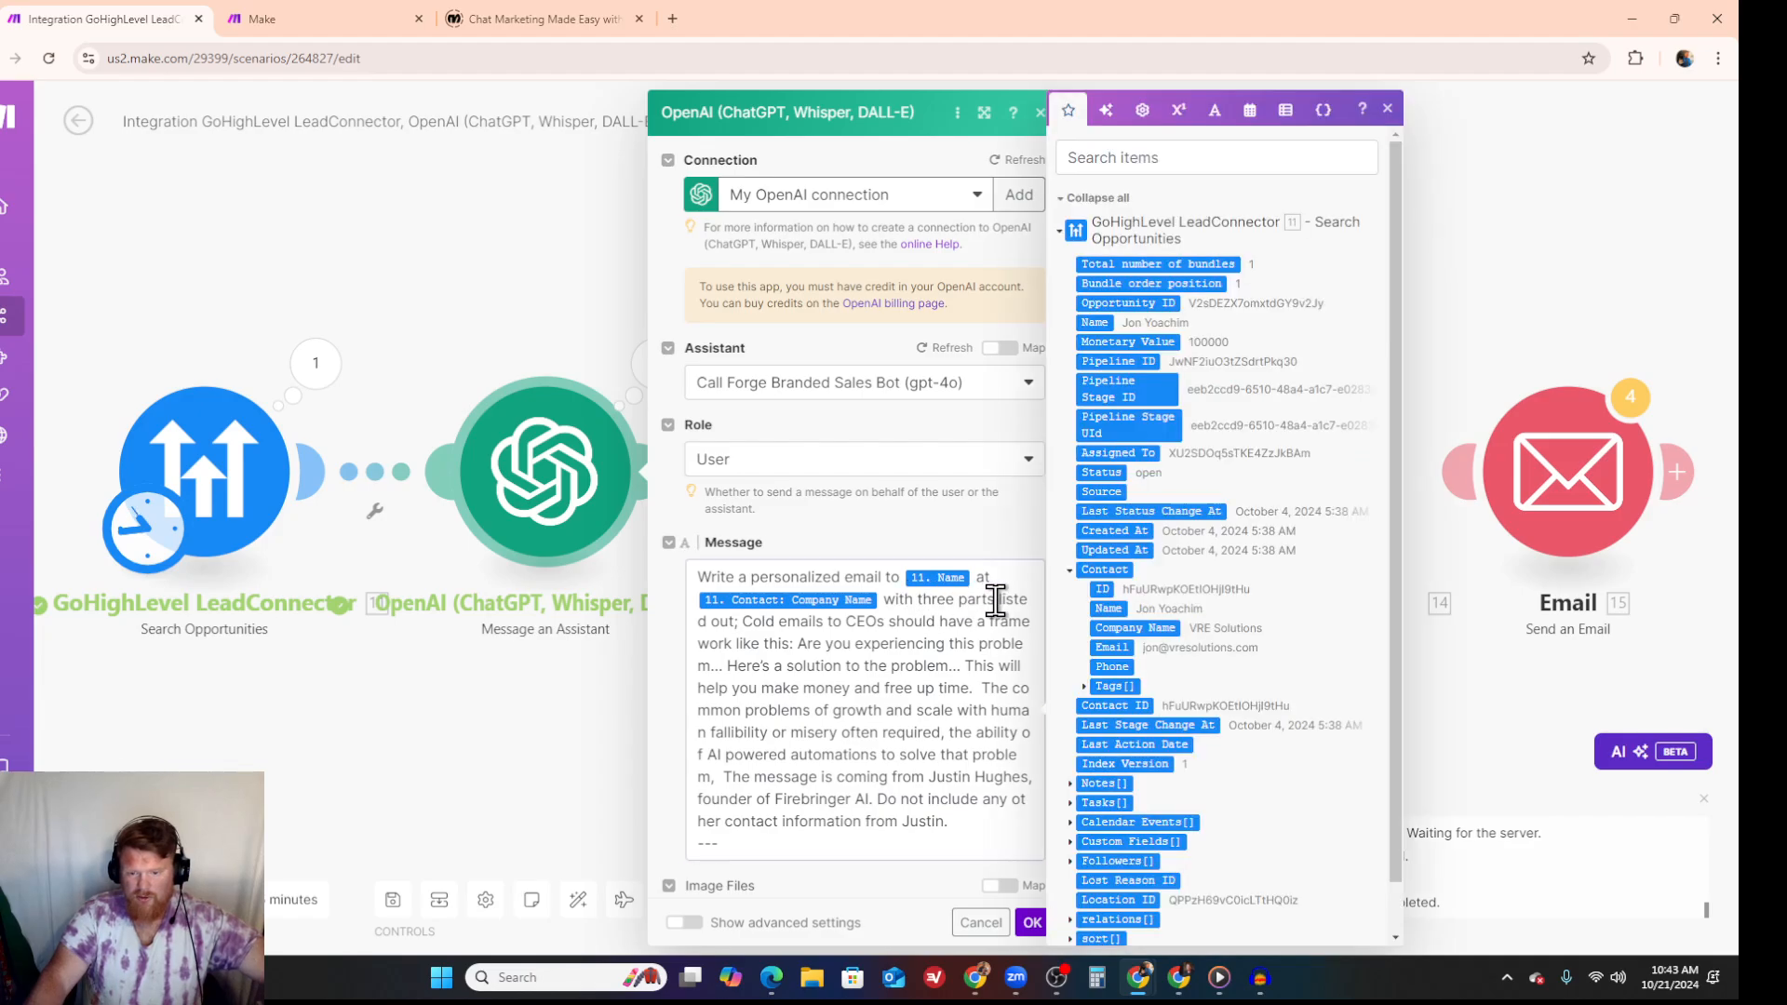
text(very brief)
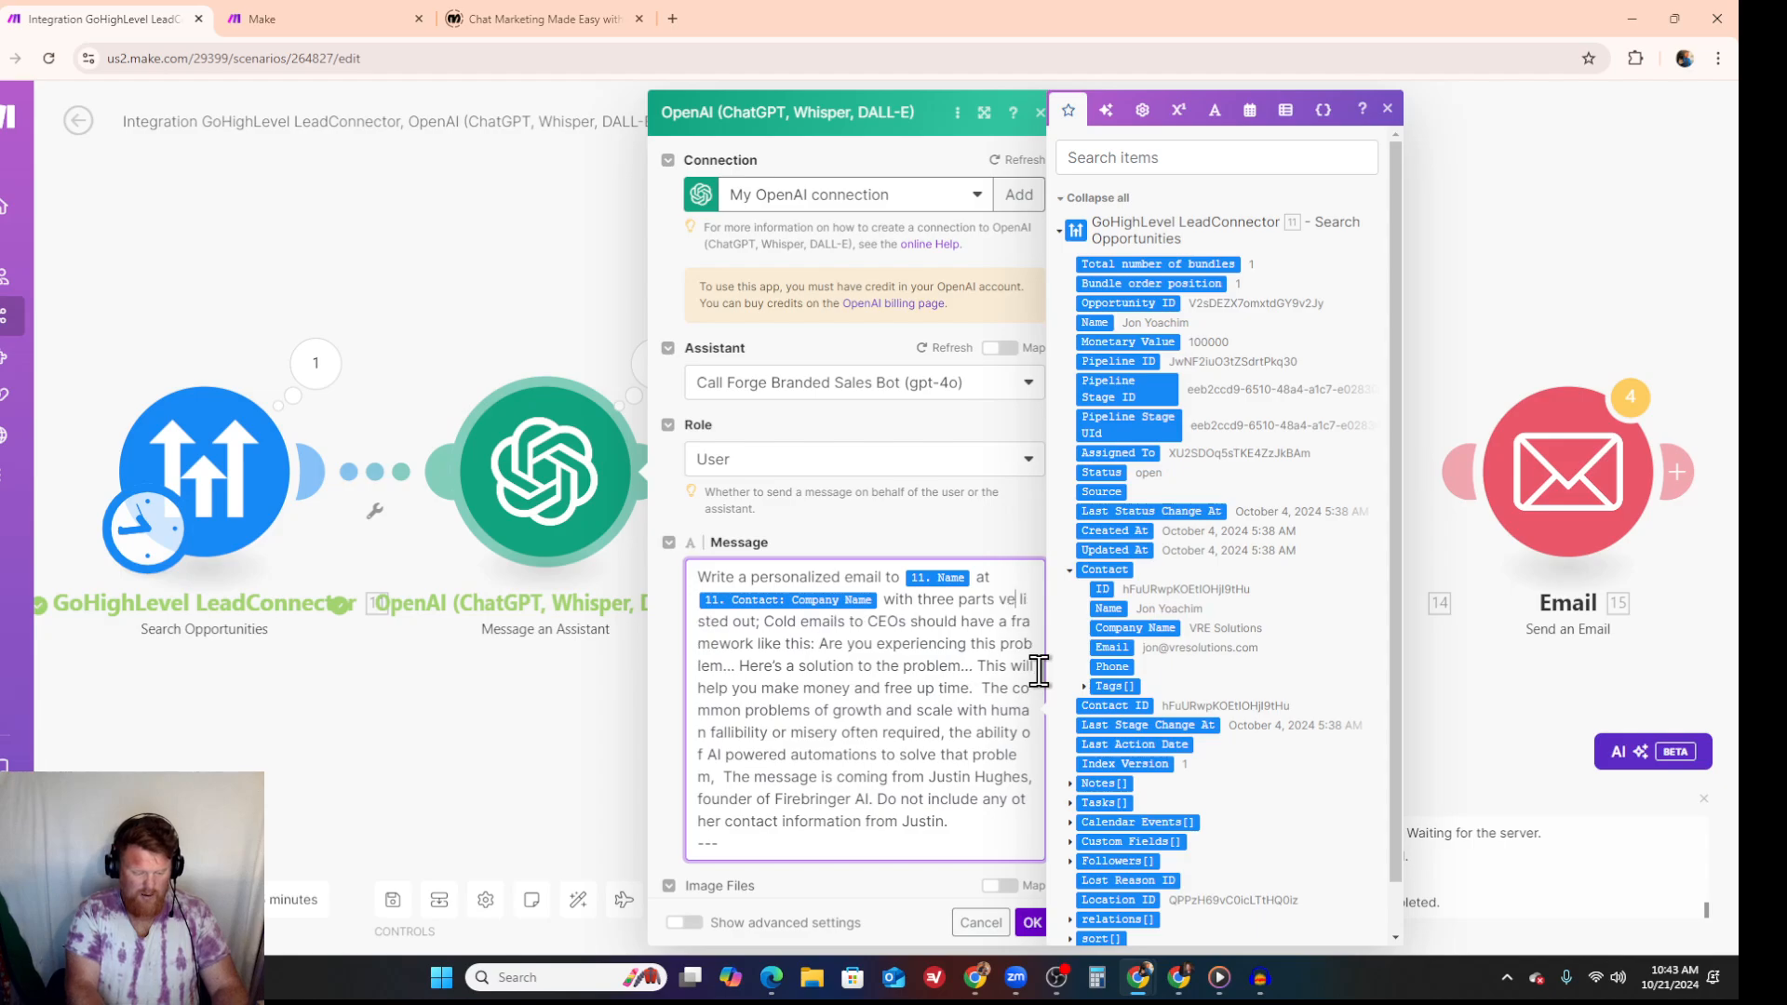
text(ly and succin)
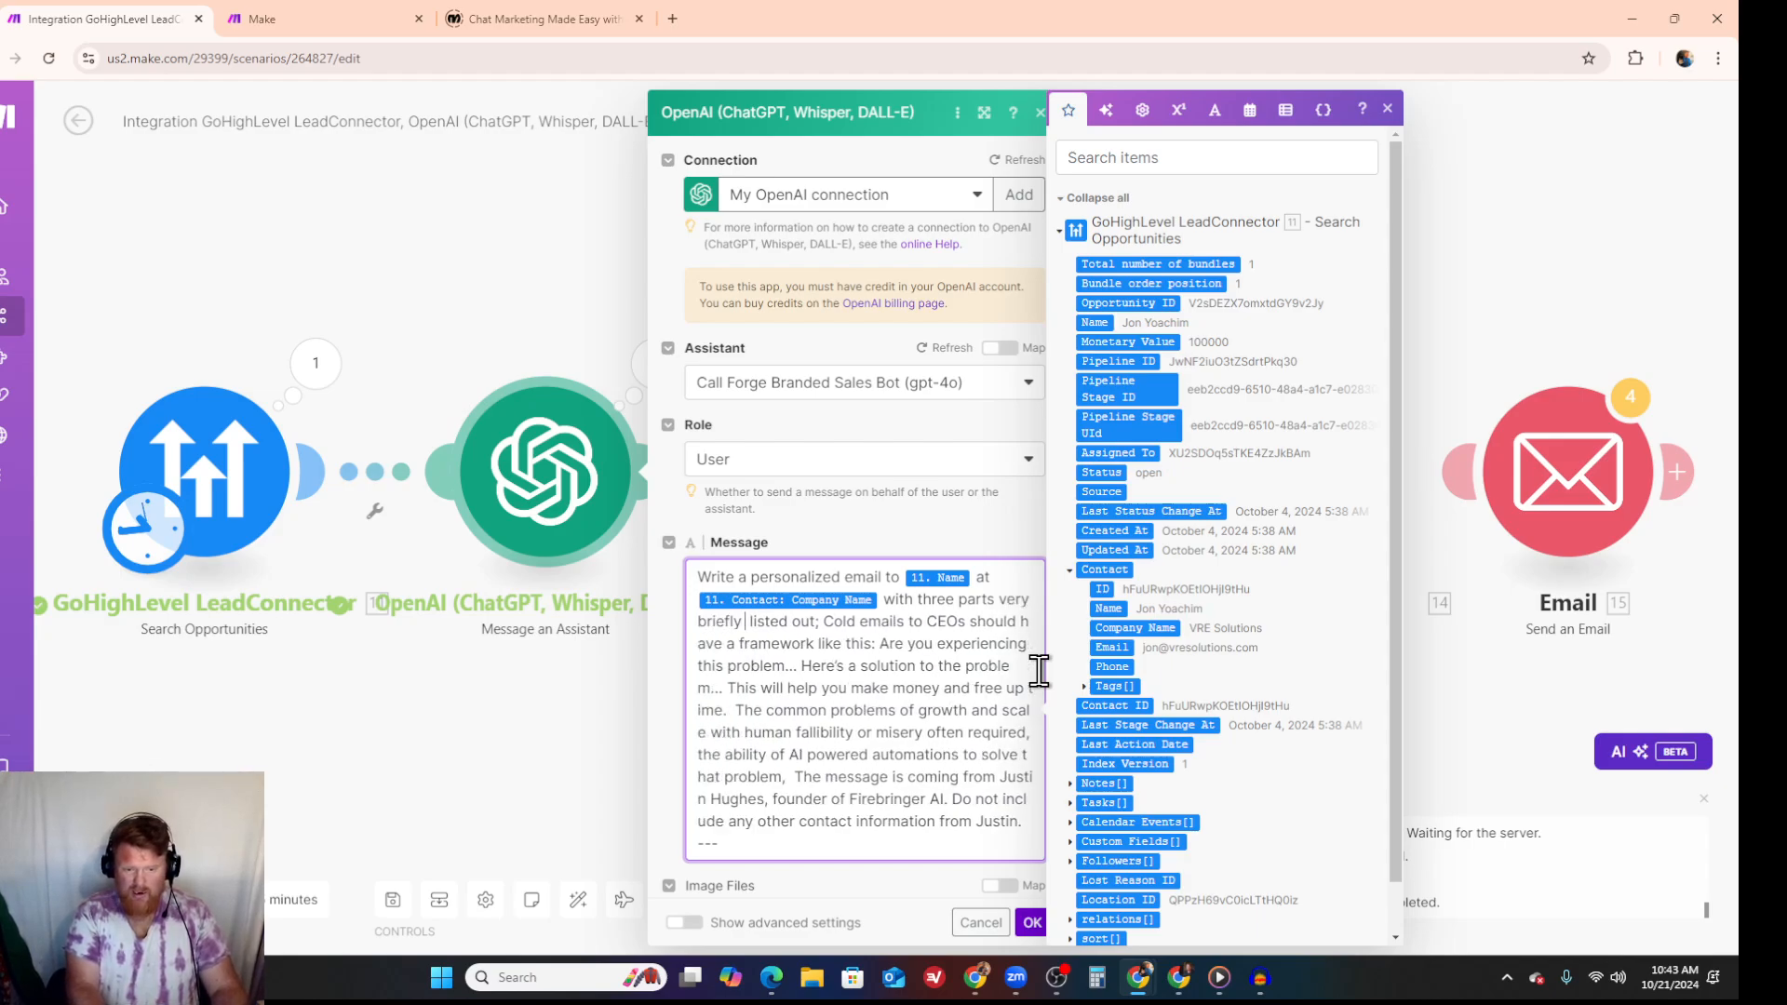
text(ctly)
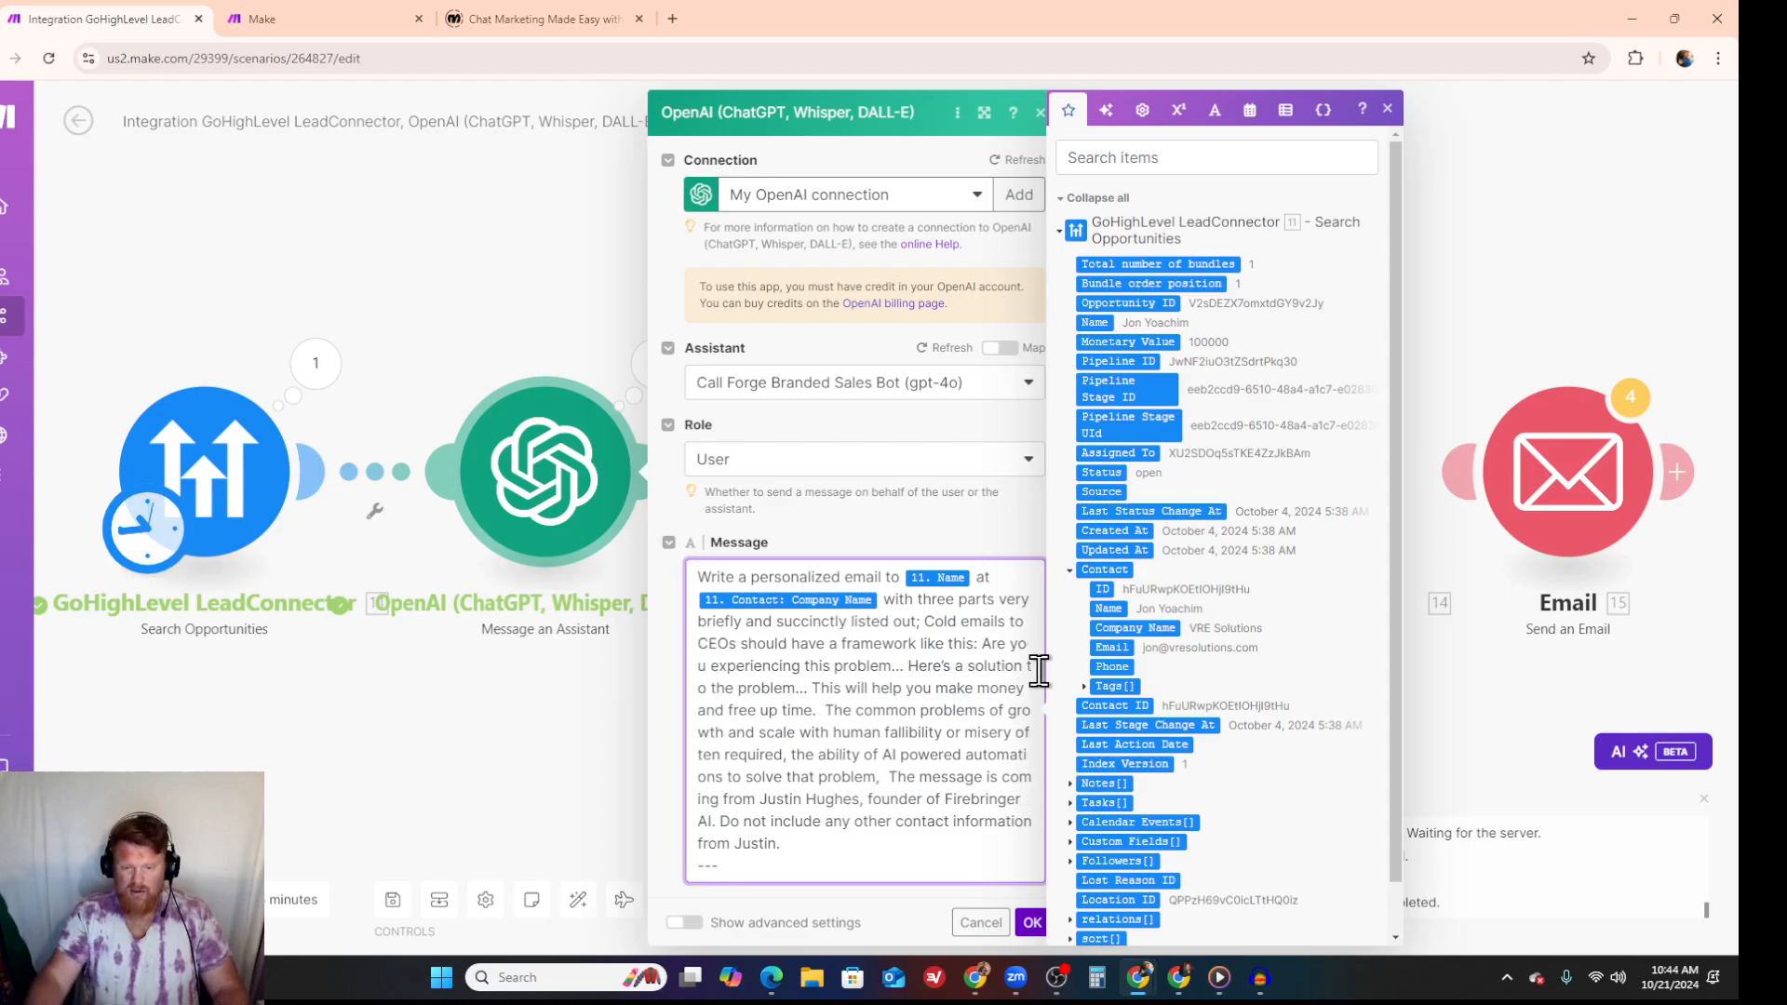
click(1031, 922)
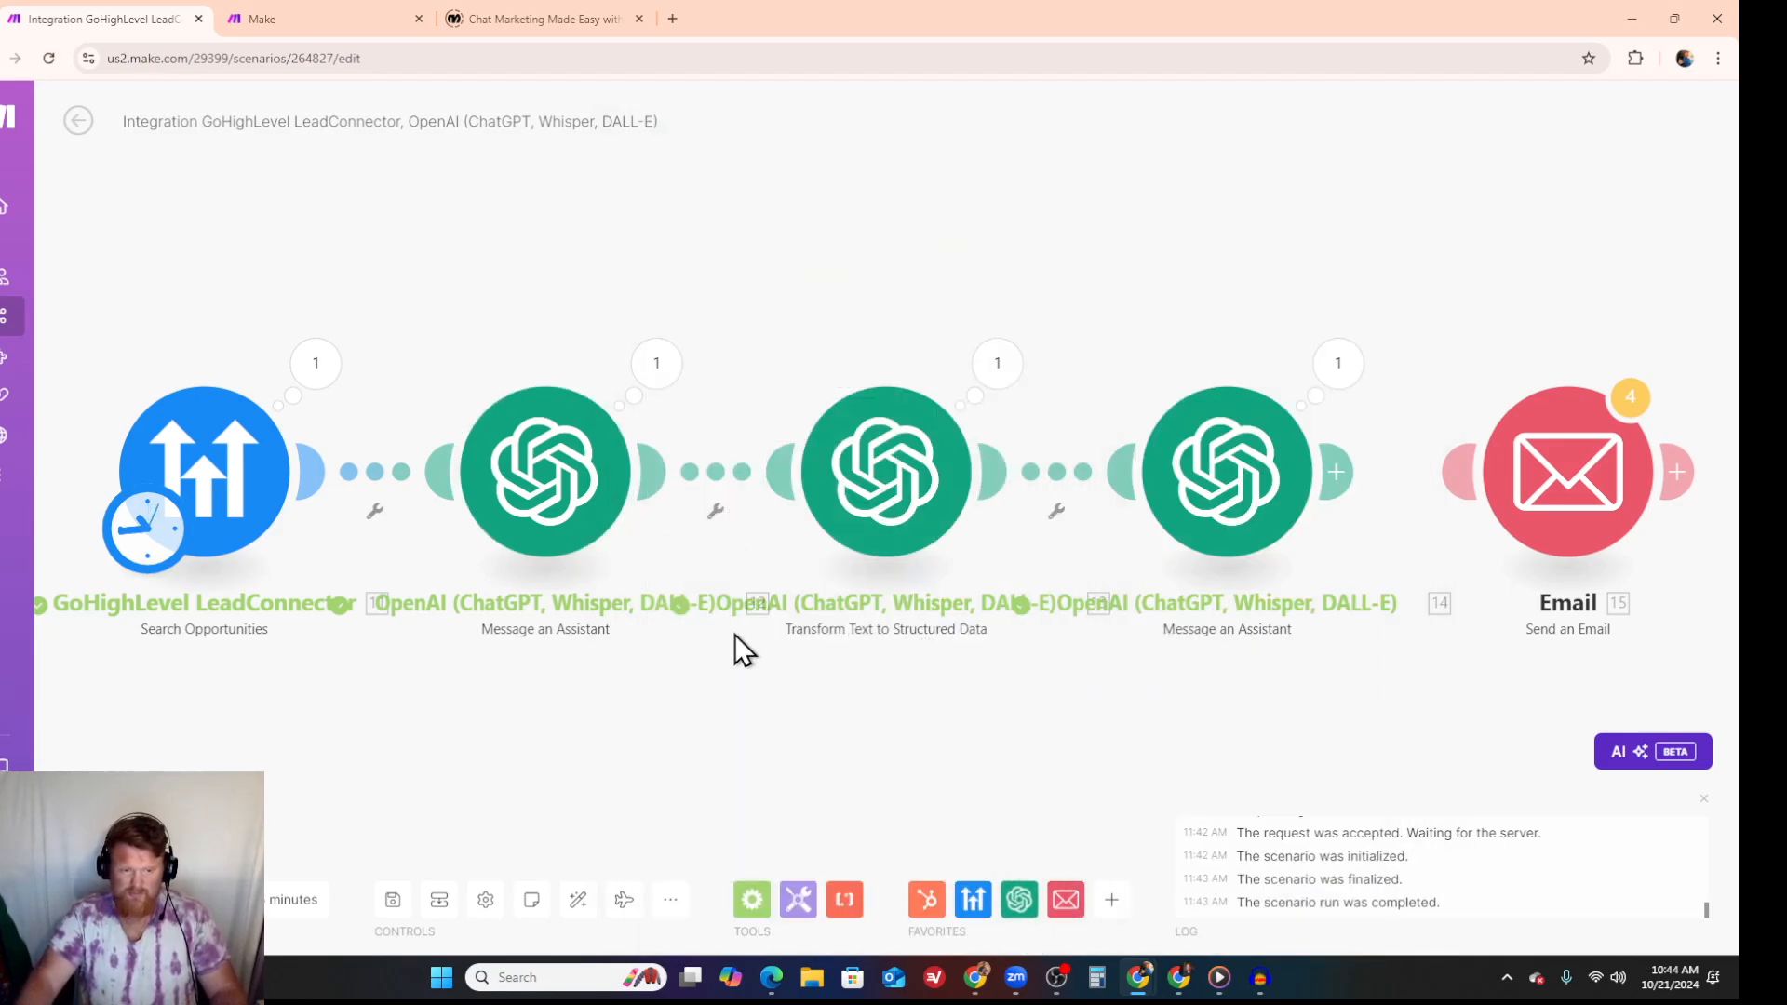
- Unlink the first assistant from the Transform Text to Structured Data module and run the scenario once
click(724, 472)
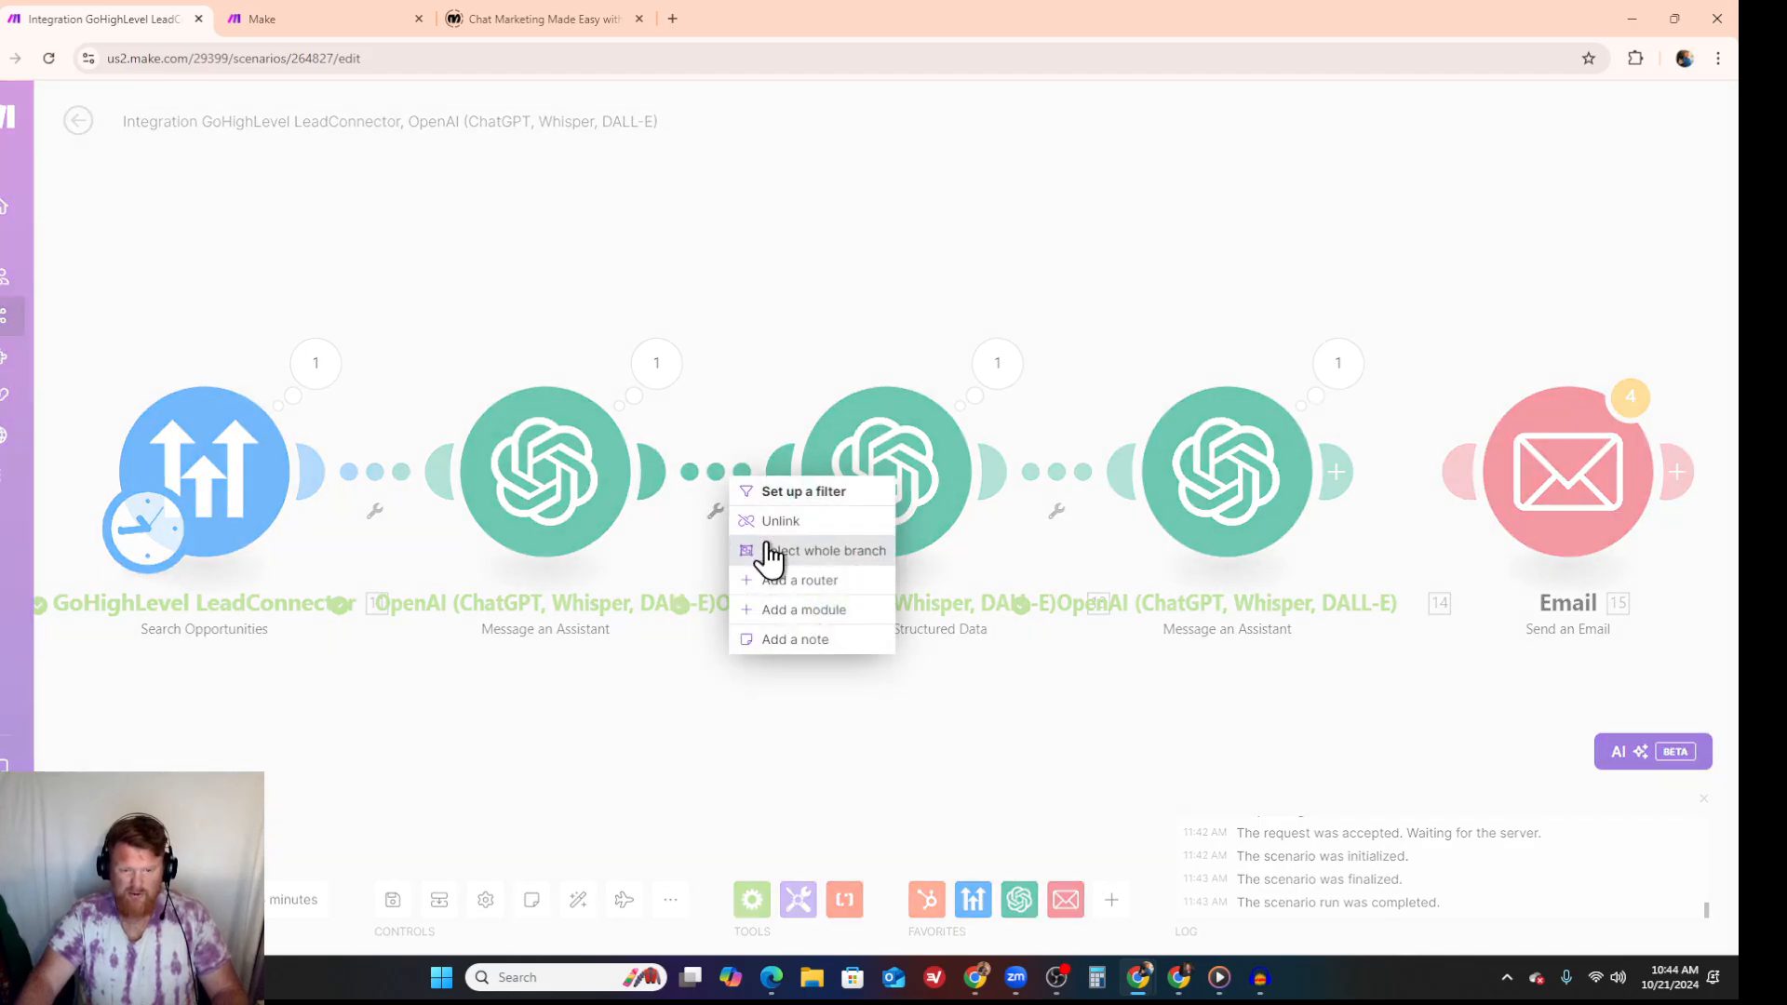
click(778, 527)
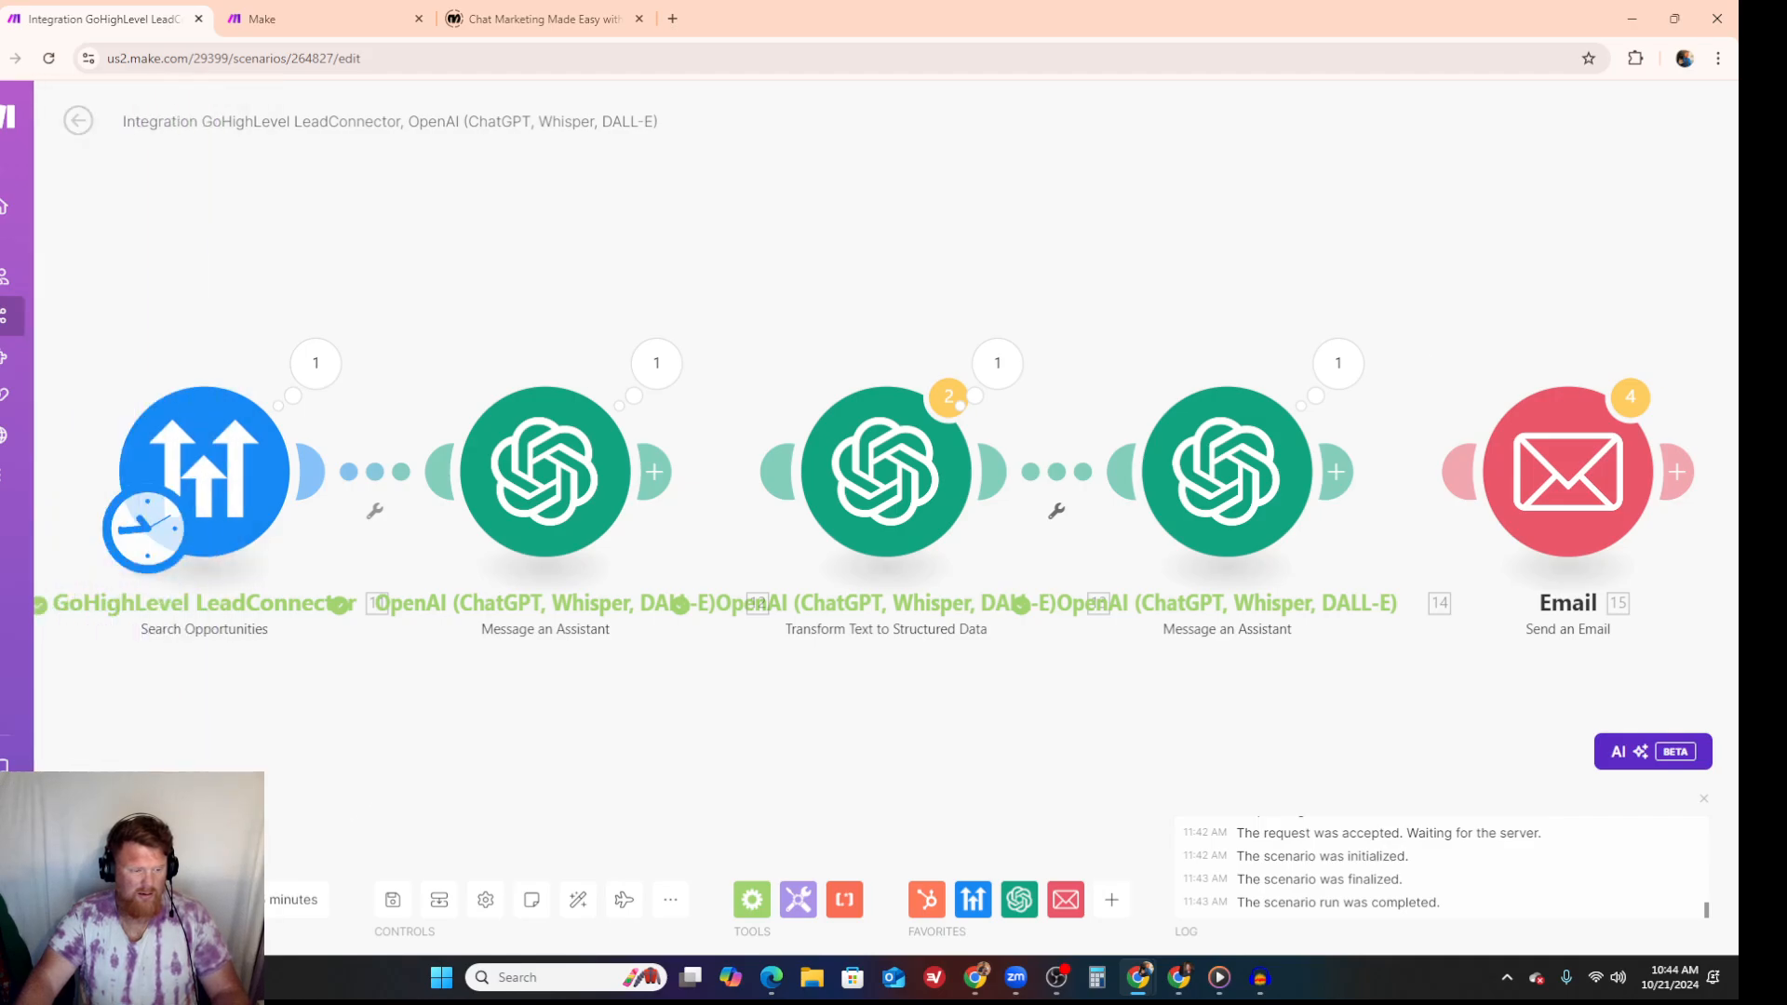
click(109, 900)
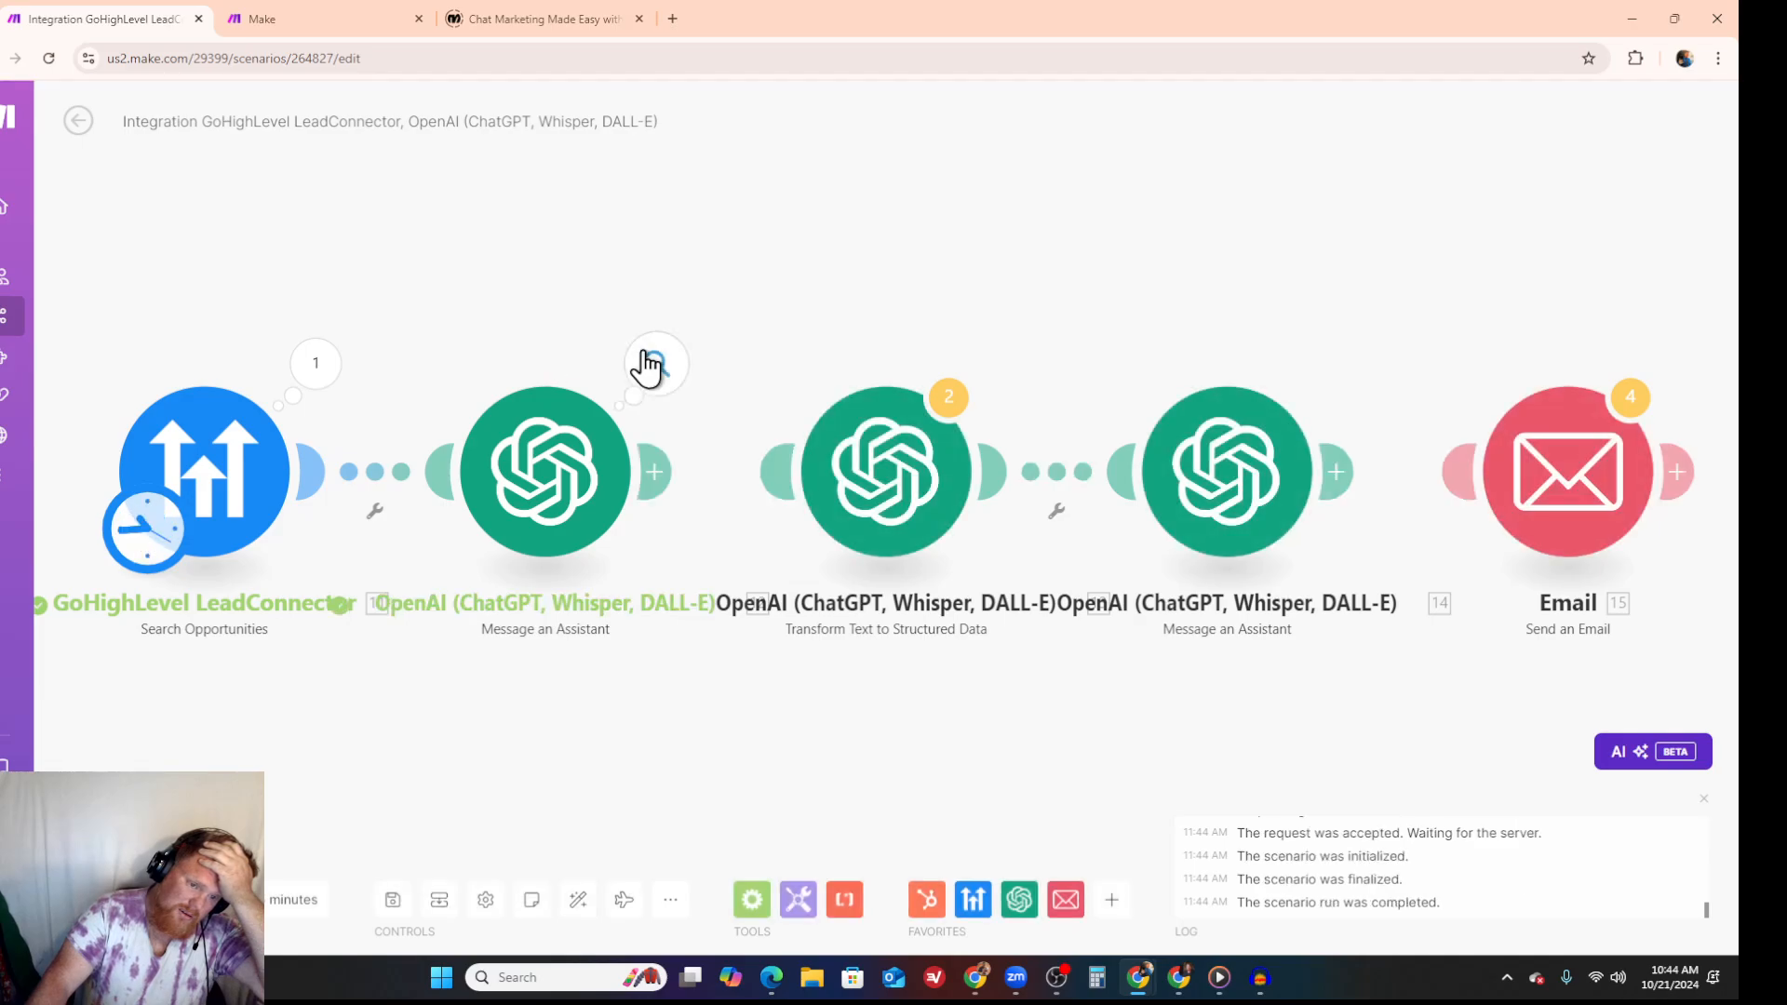
- Expand the result in the first assistant's run output, read the generated email, and close the output
click(654, 364)
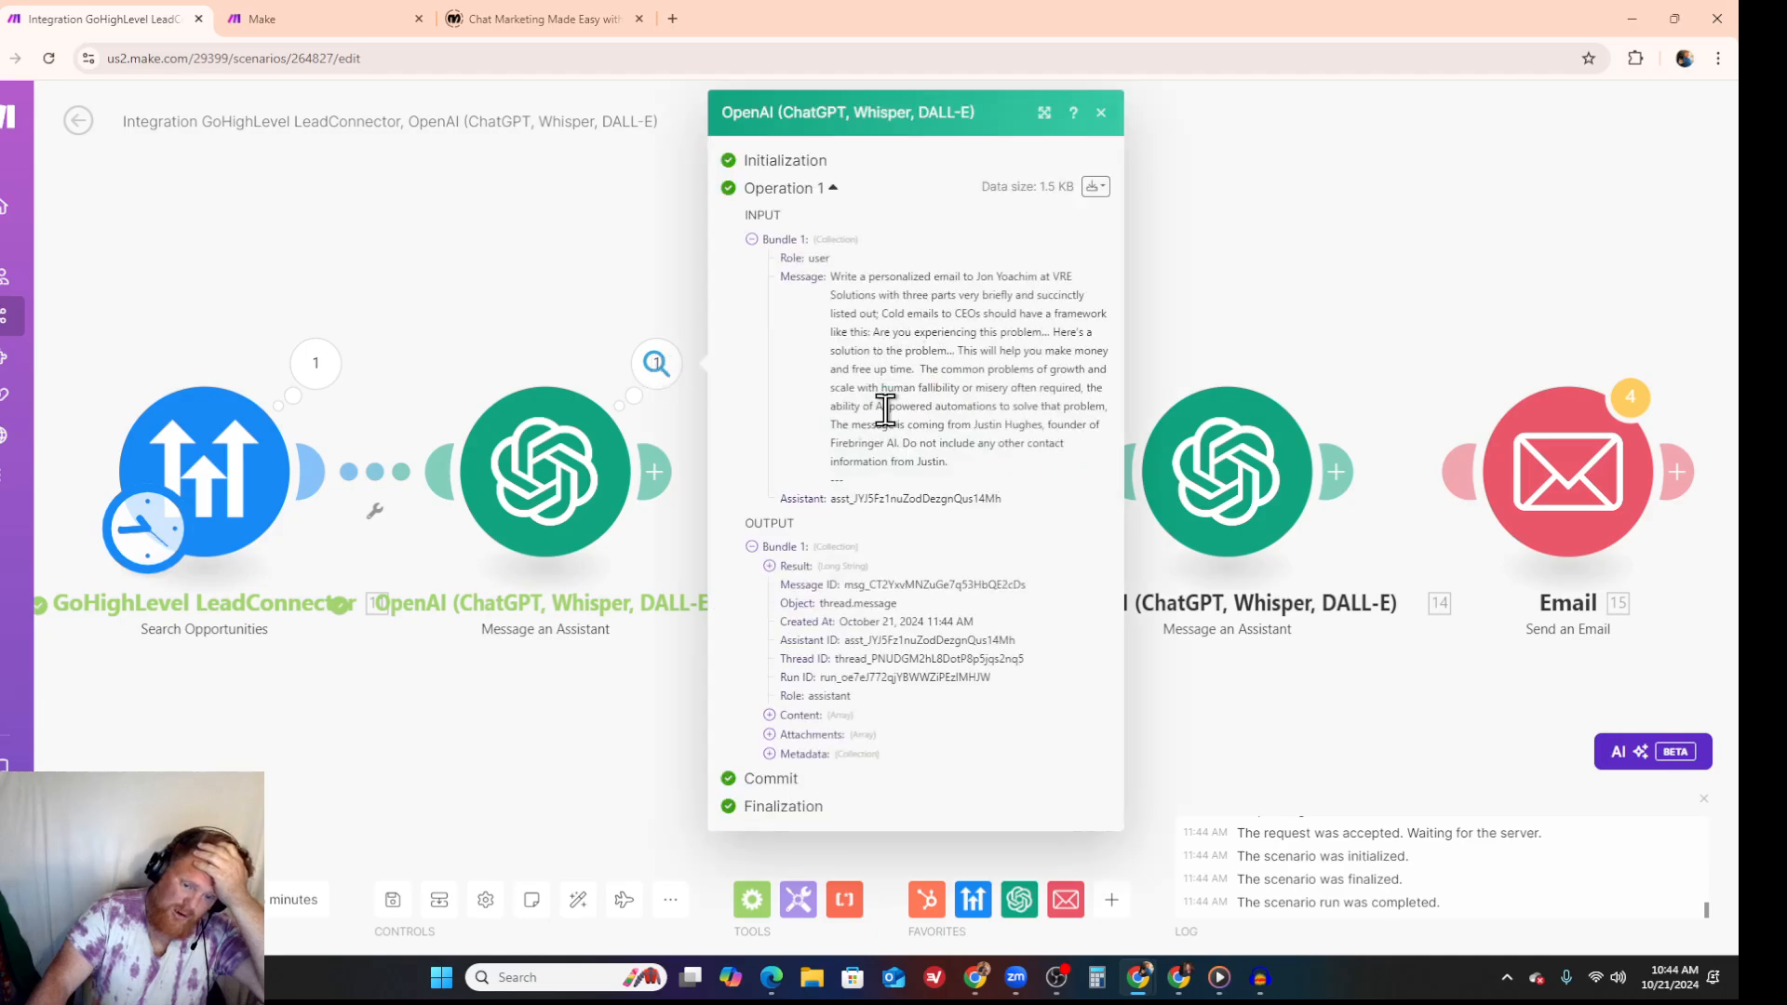
click(769, 566)
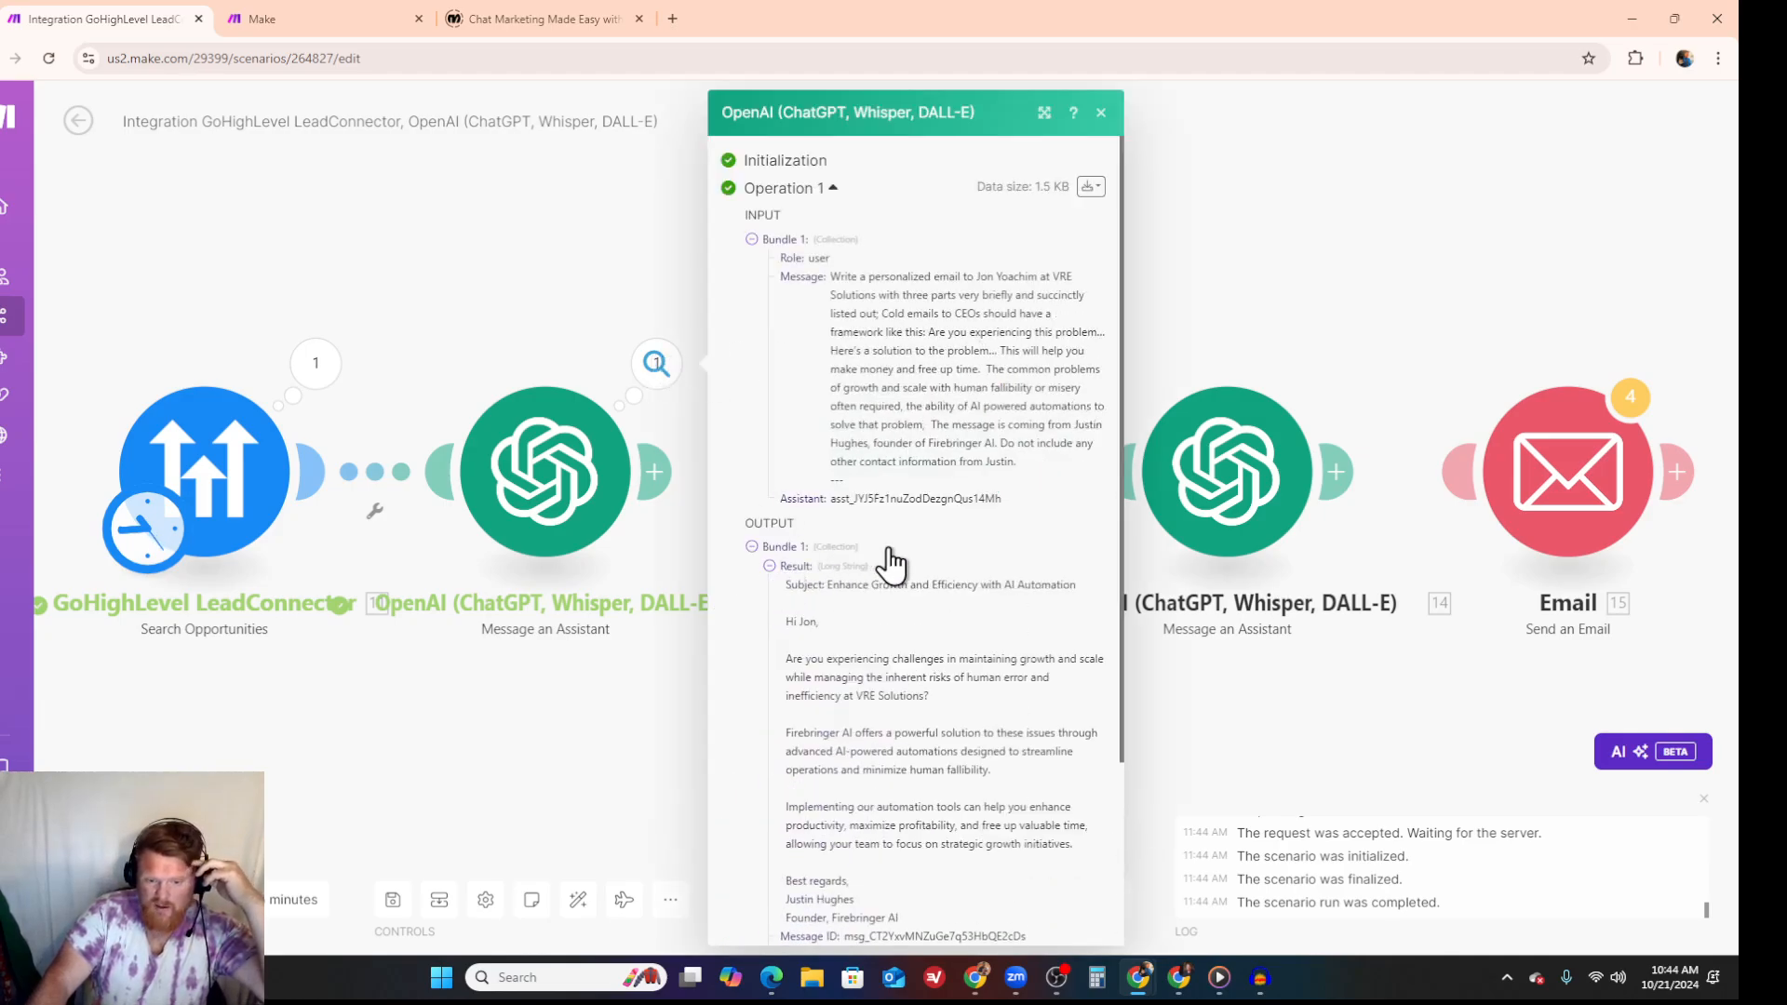
scroll(885, 558, down, 3)
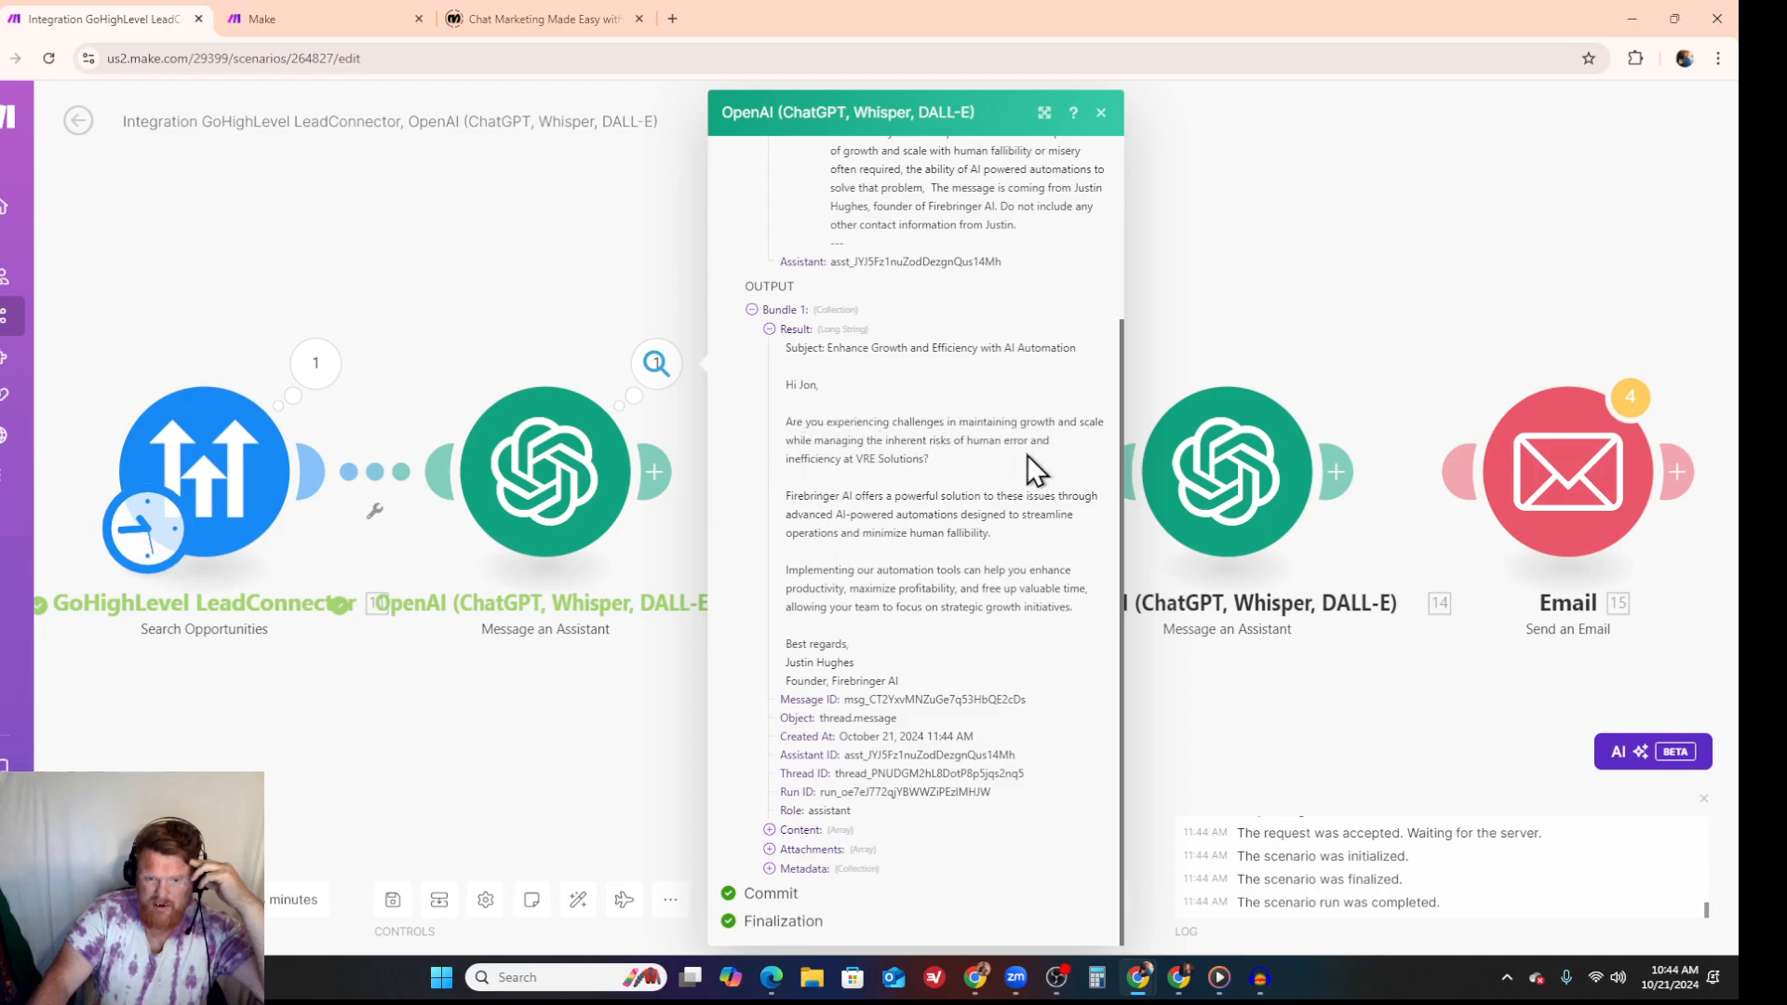
click(1100, 113)
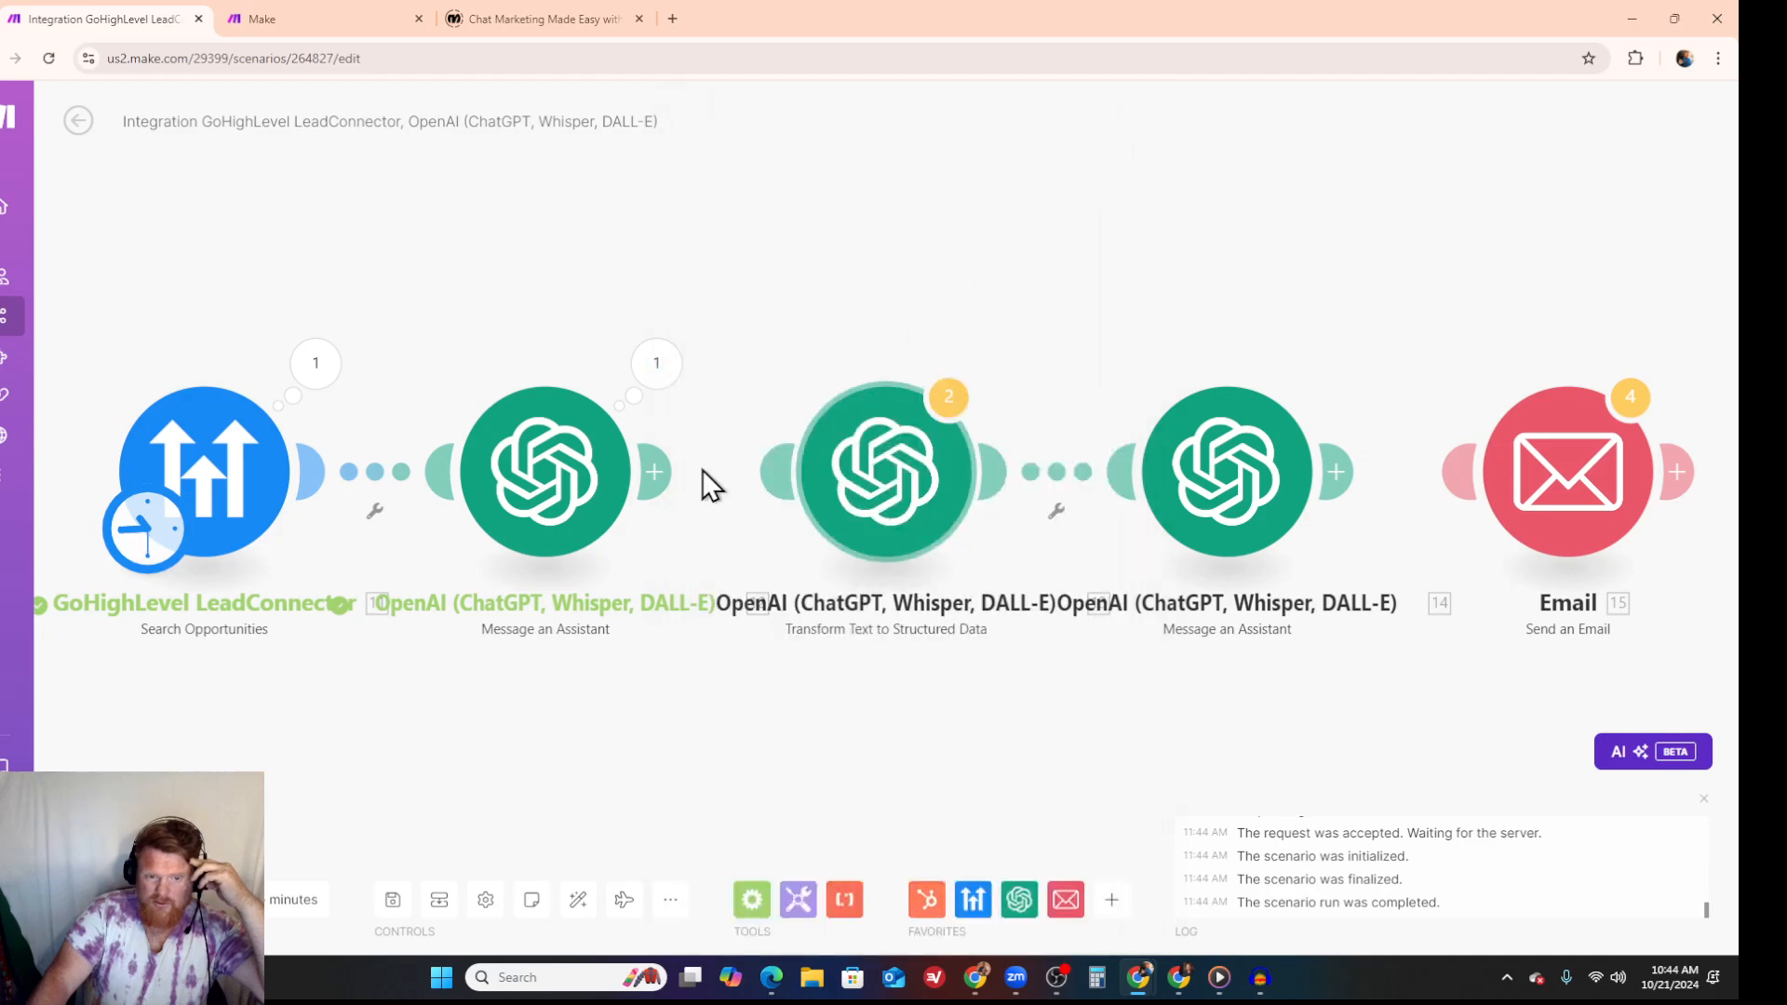
- Reconnect the first assistant to the Transform Text to Structured Data module and run the whole chain once
drag(666, 475, 773, 491)
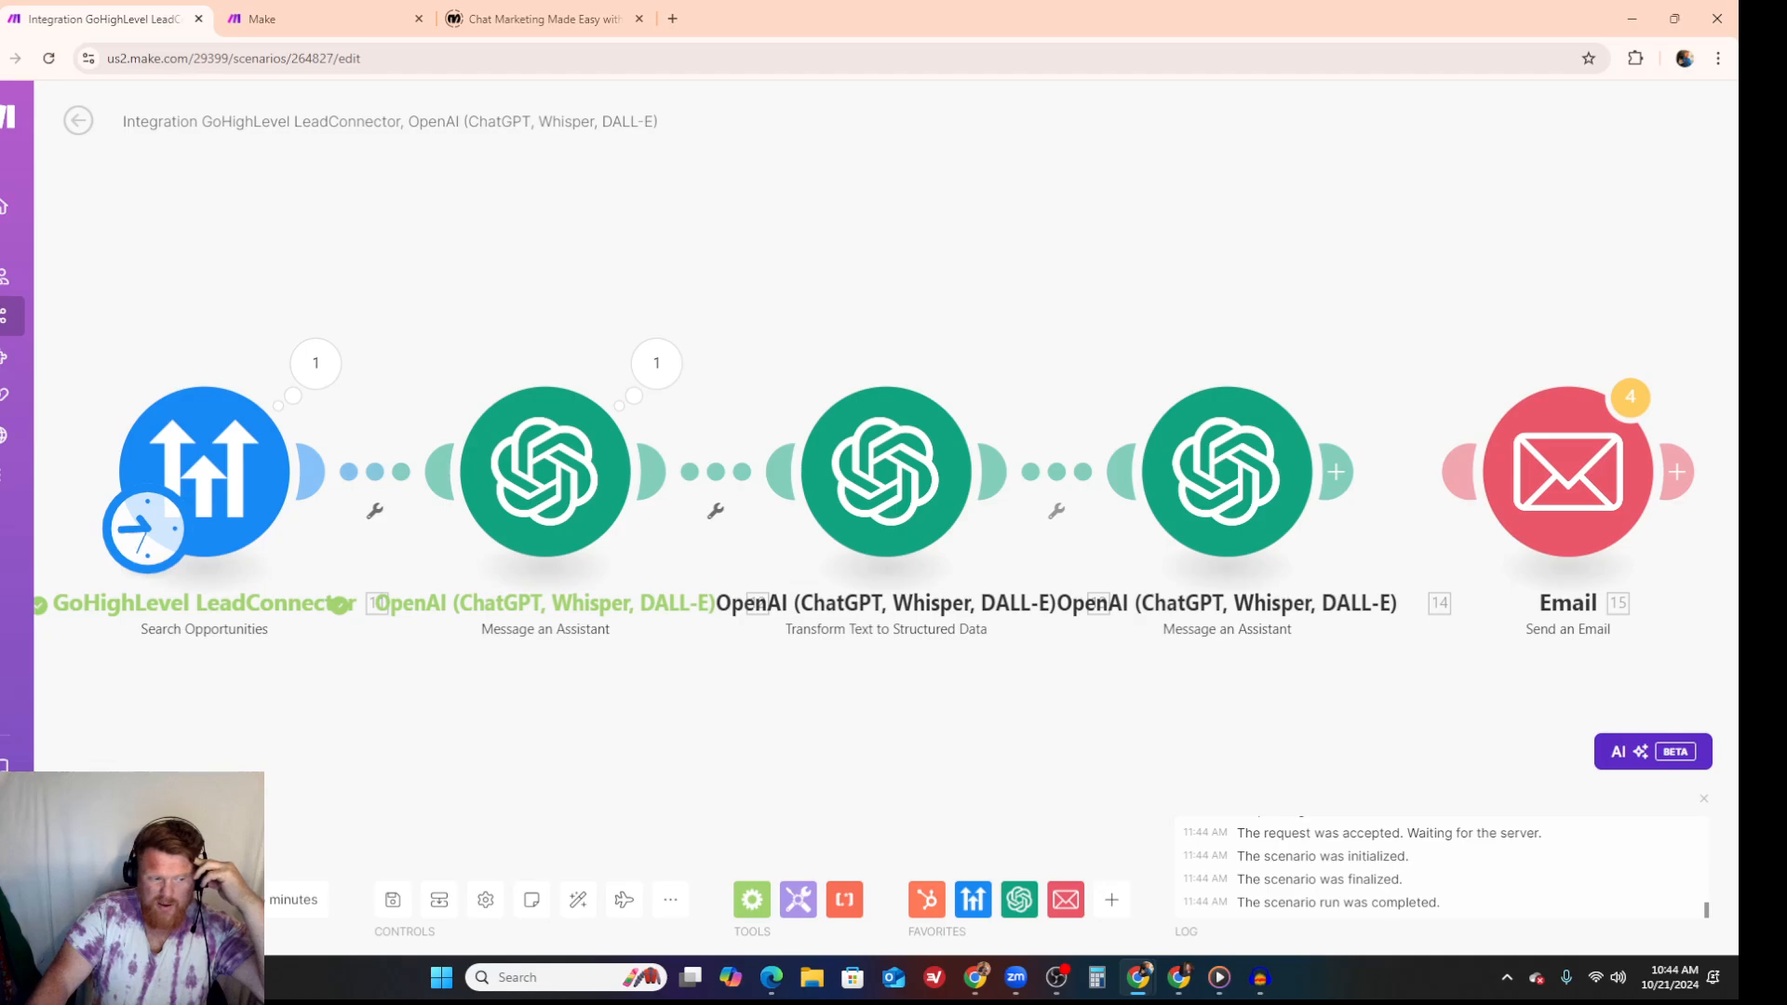
click(105, 898)
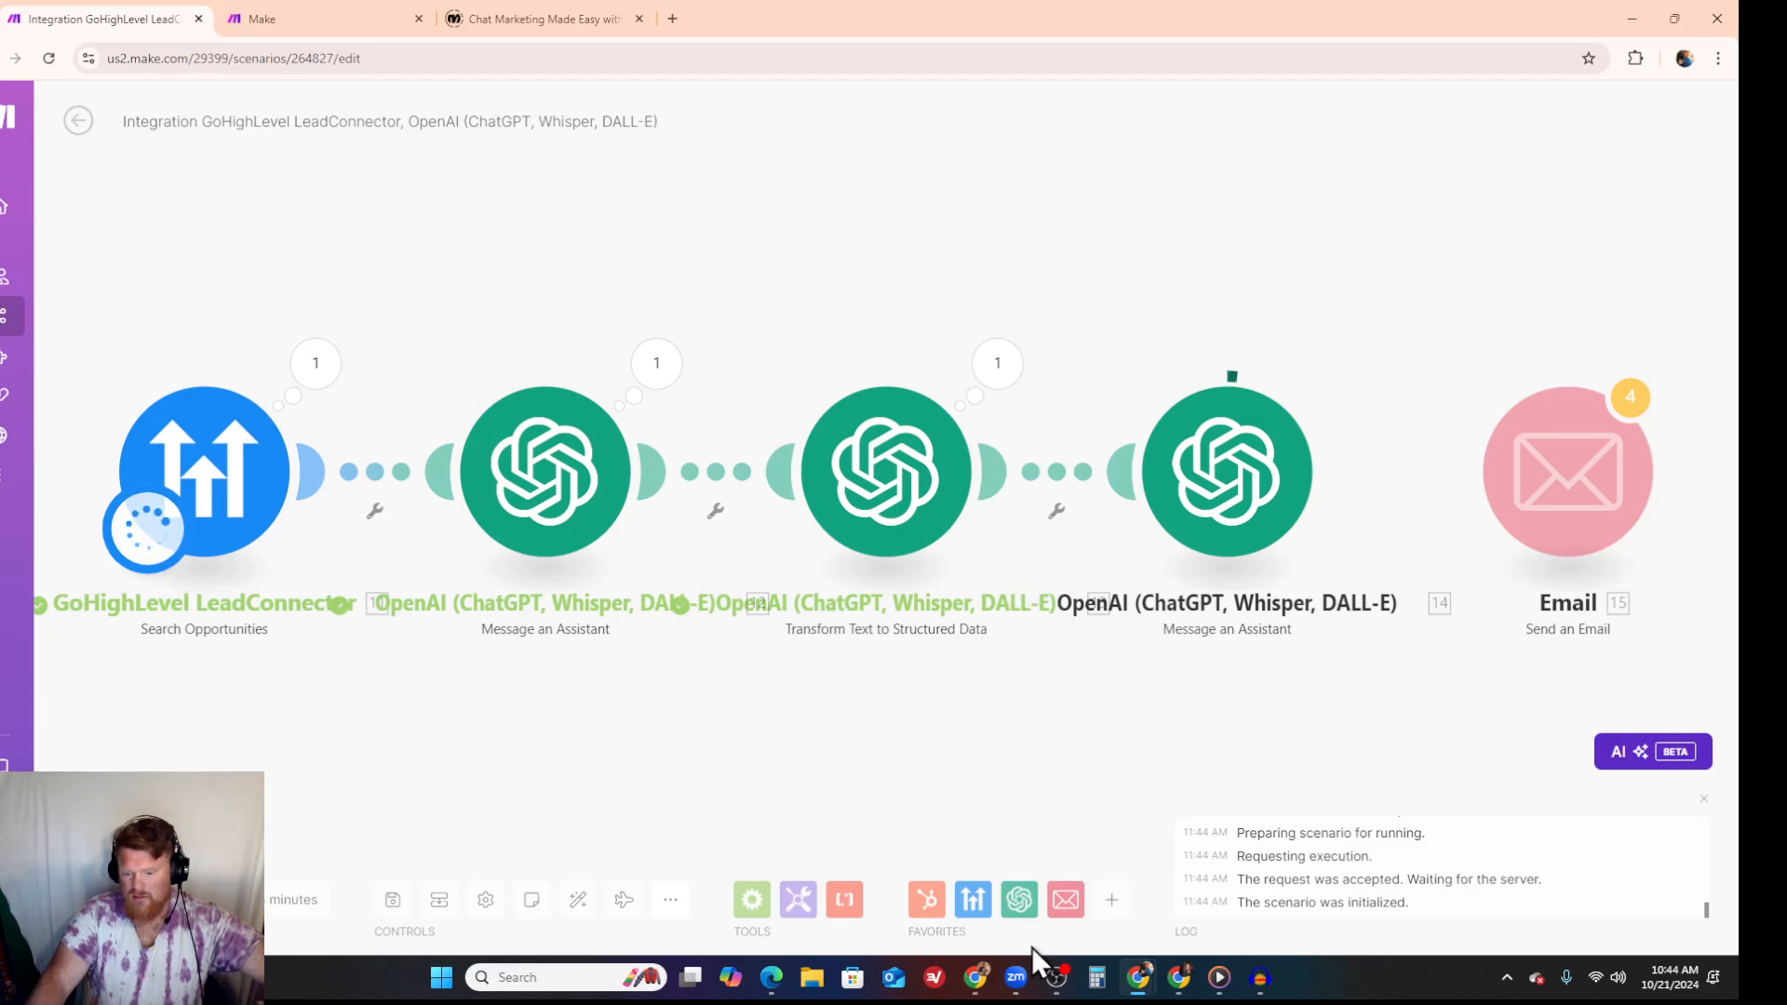
mouse_move(1055, 992)
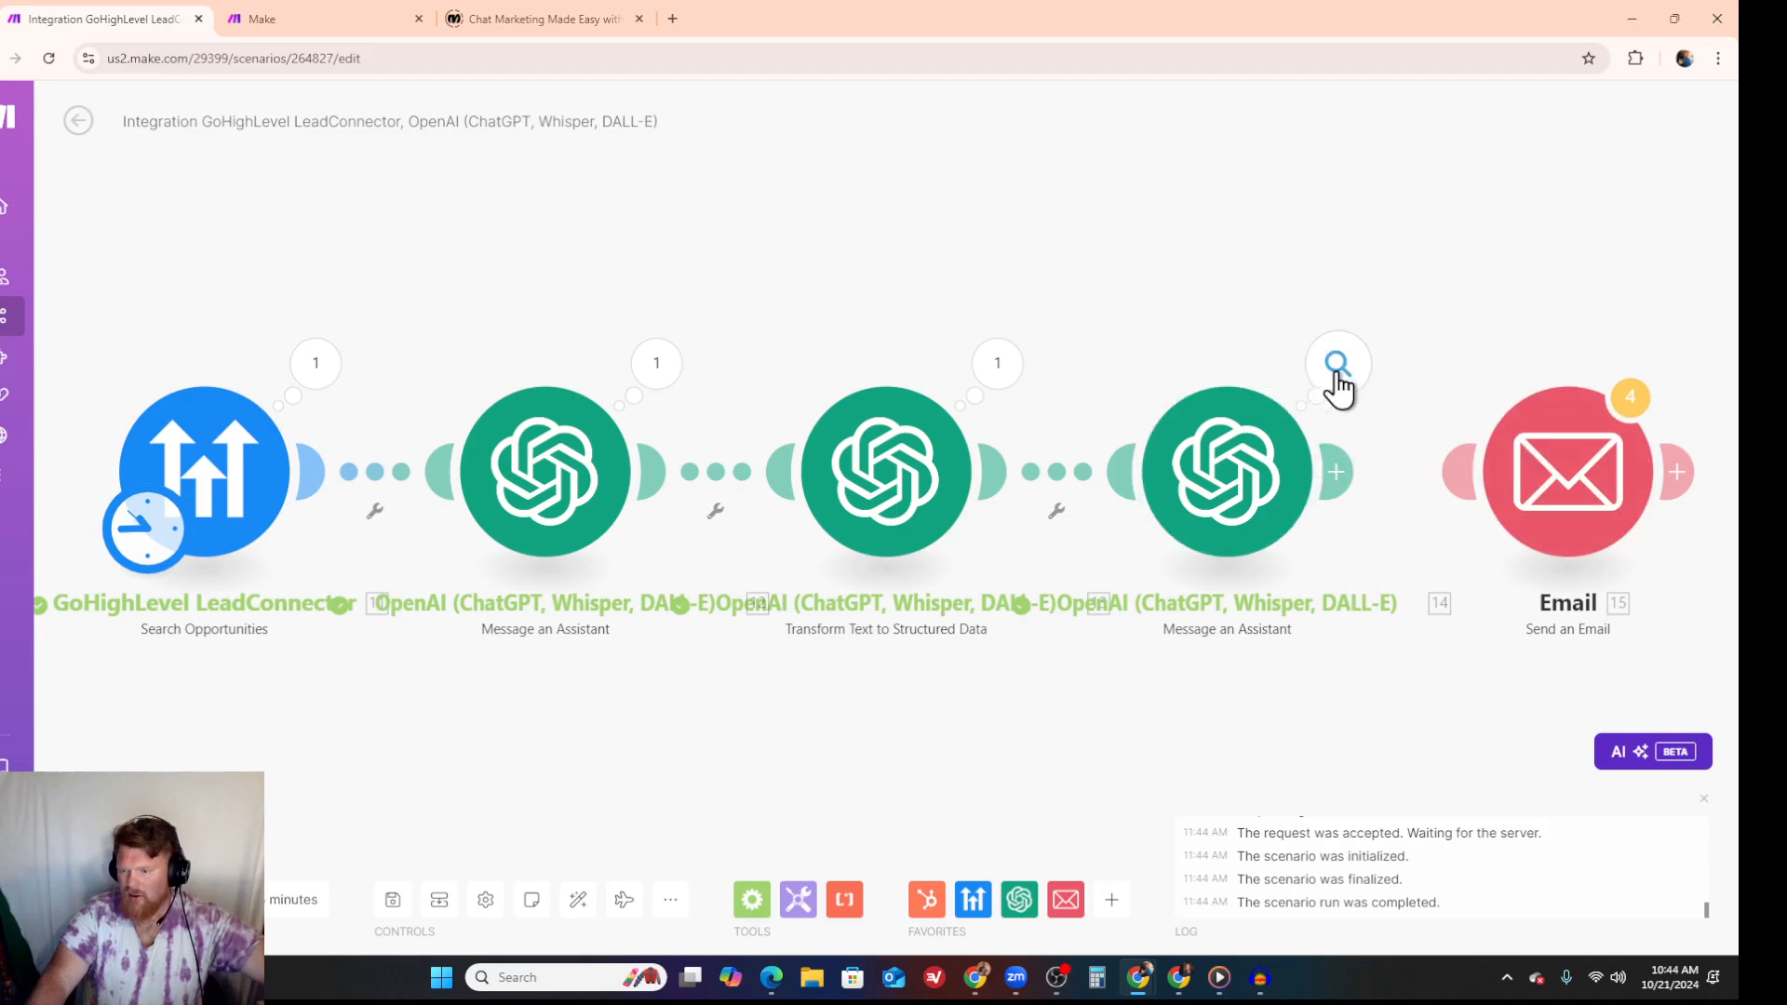
- Read the rewritten email in the last assistant's run output, close it, and link that assistant to the Email module
click(1333, 370)
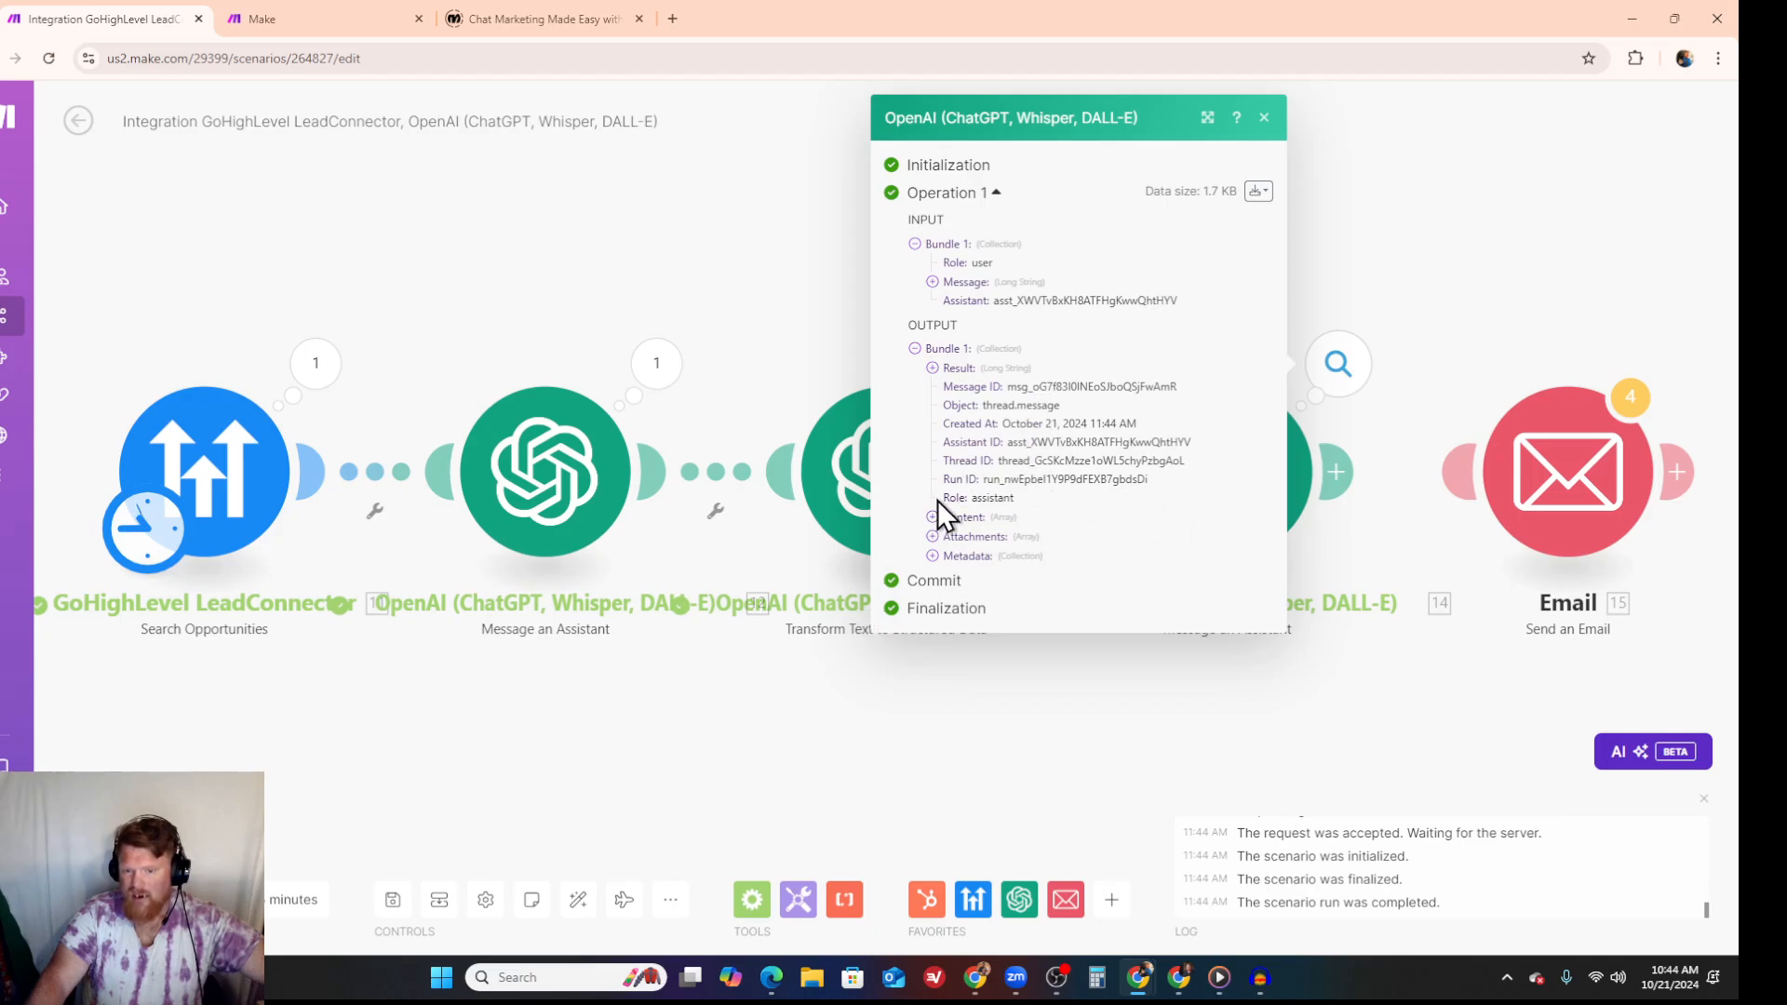
click(931, 367)
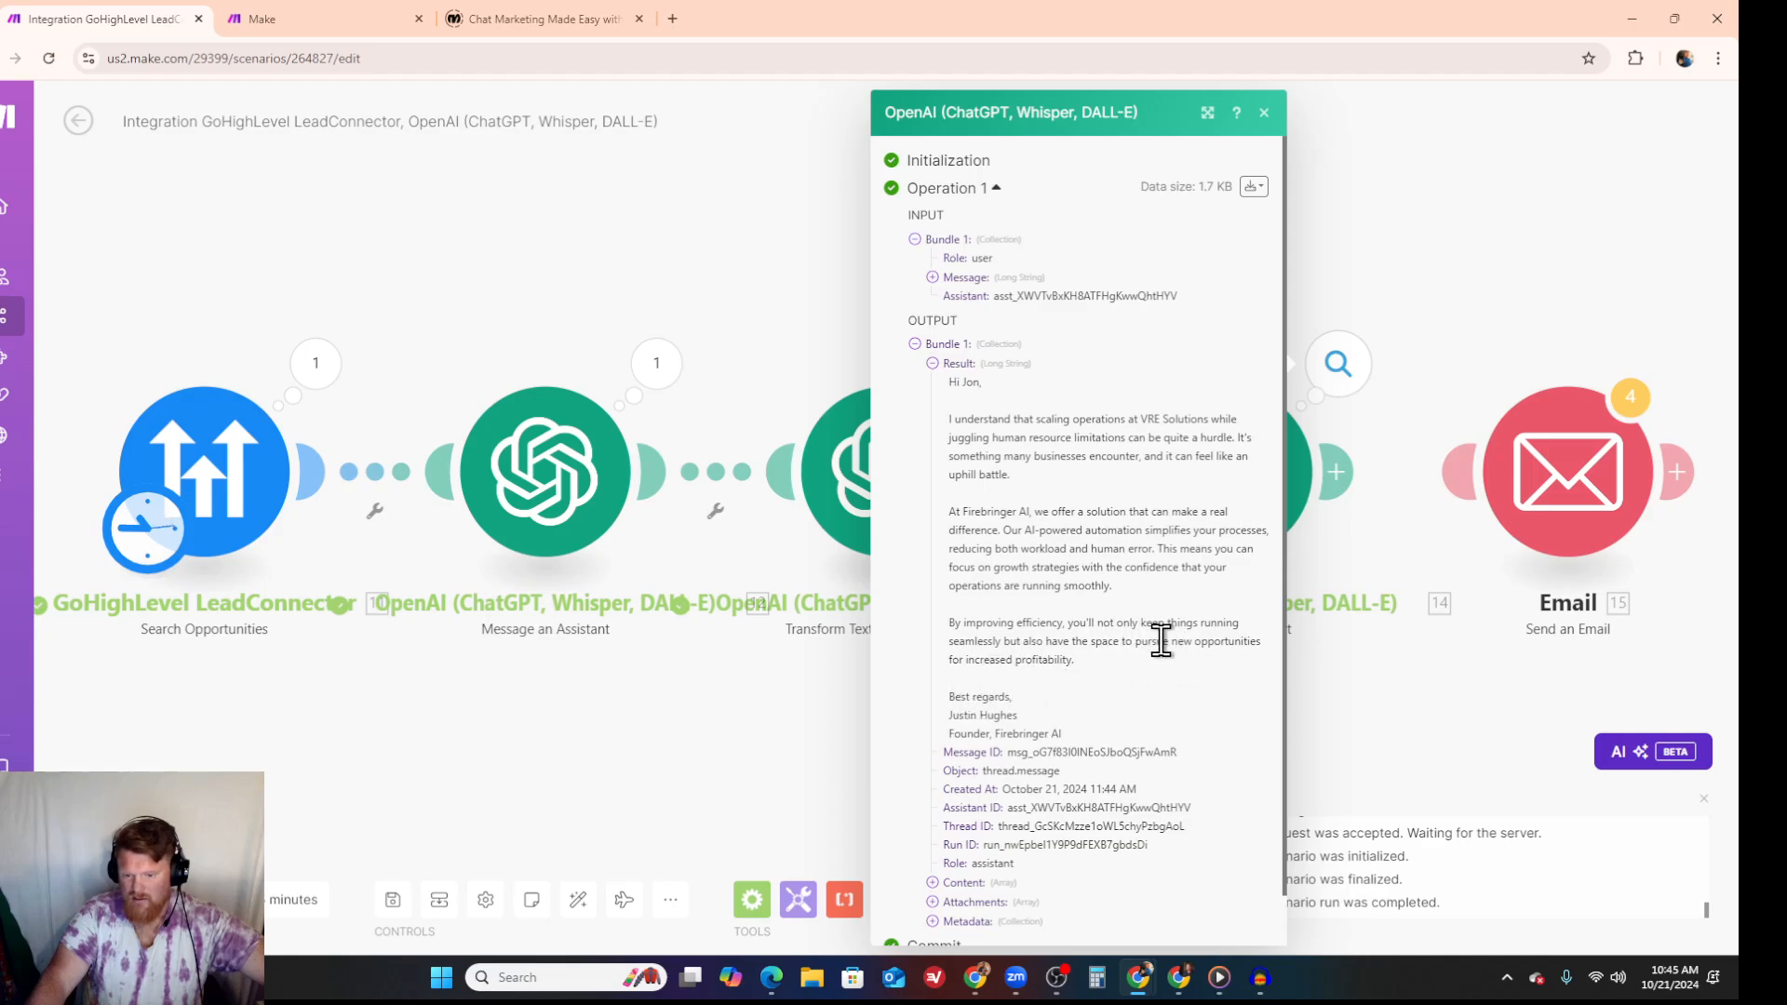
scroll(1159, 640, down, 1)
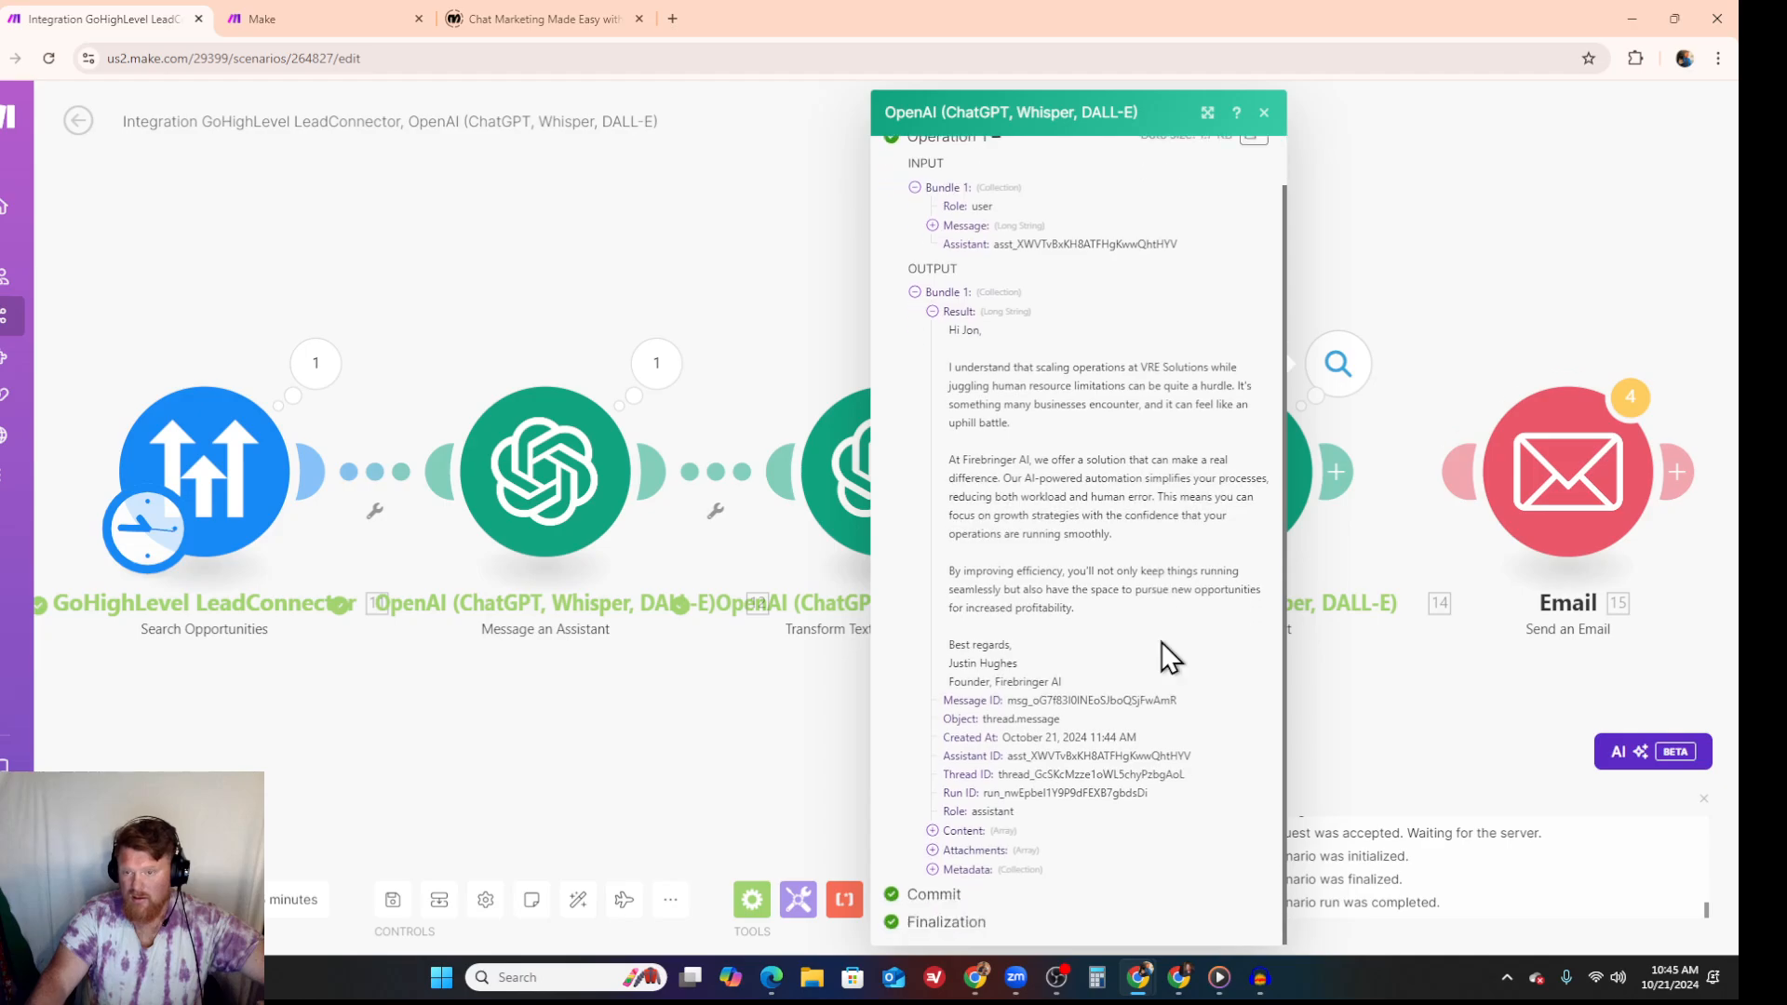
scroll(1163, 605, up, 1)
click(1265, 112)
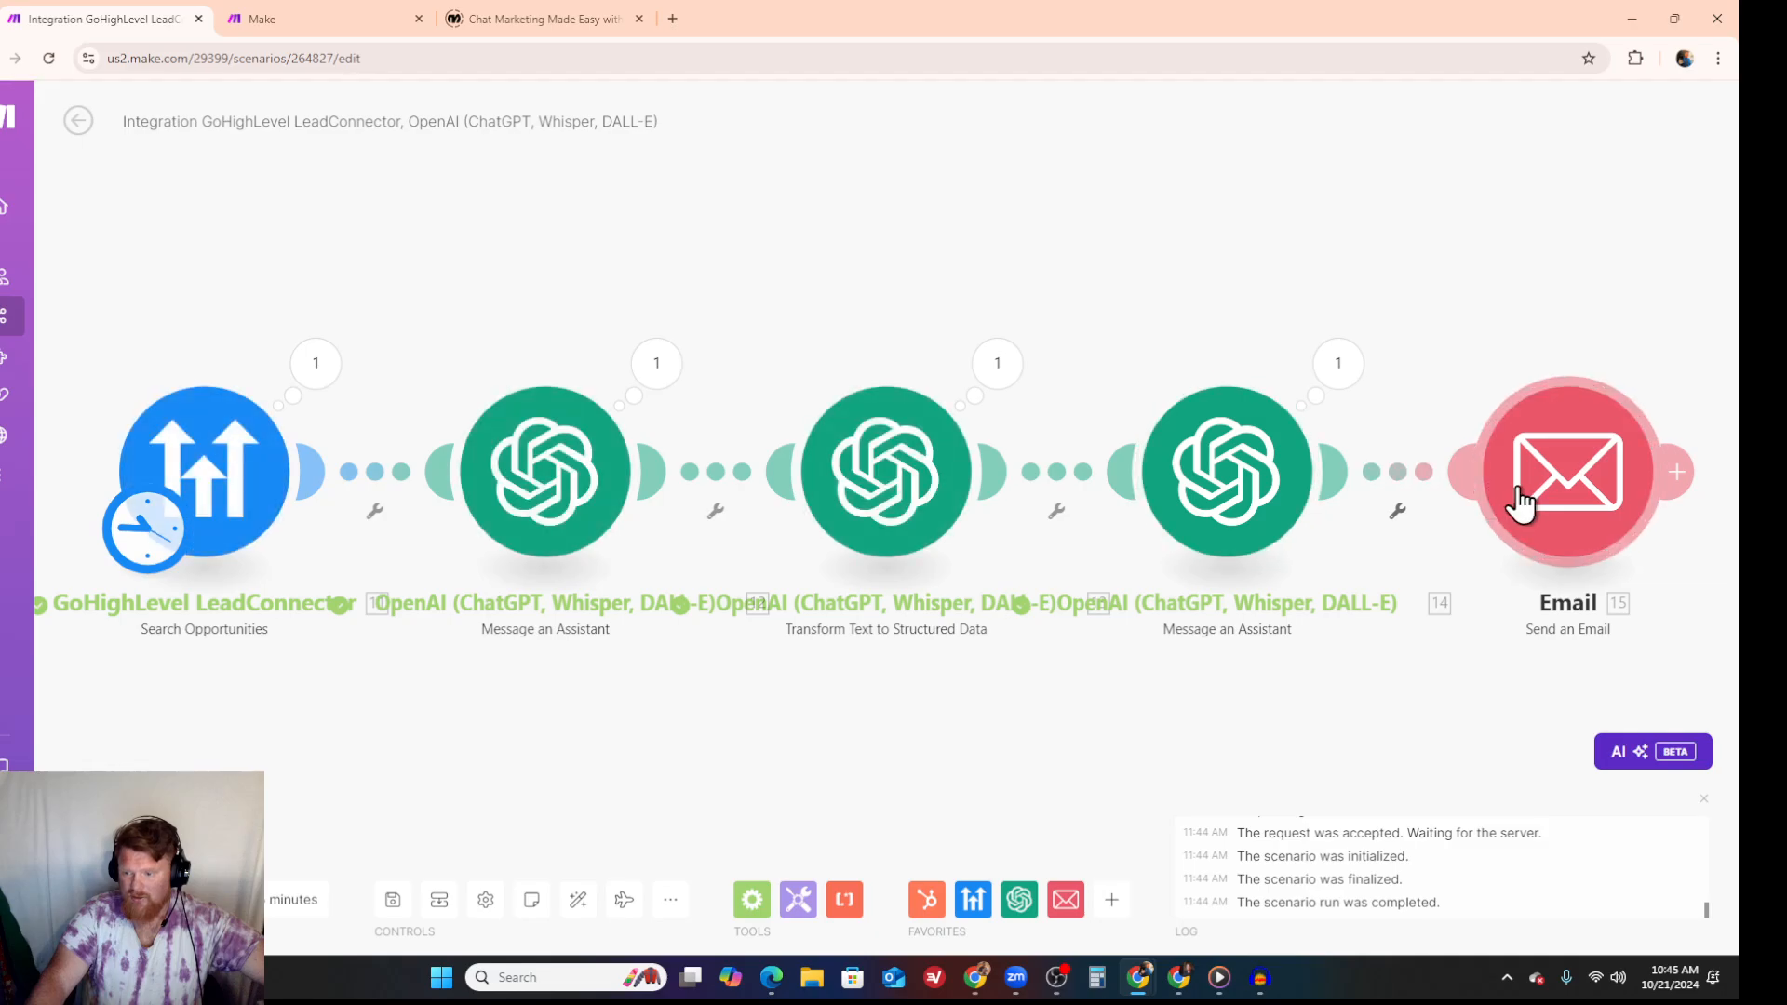
- Open the GoHighLevel Search Opportunities settings and select the current limit value for editing
mouse_move(11, 791)
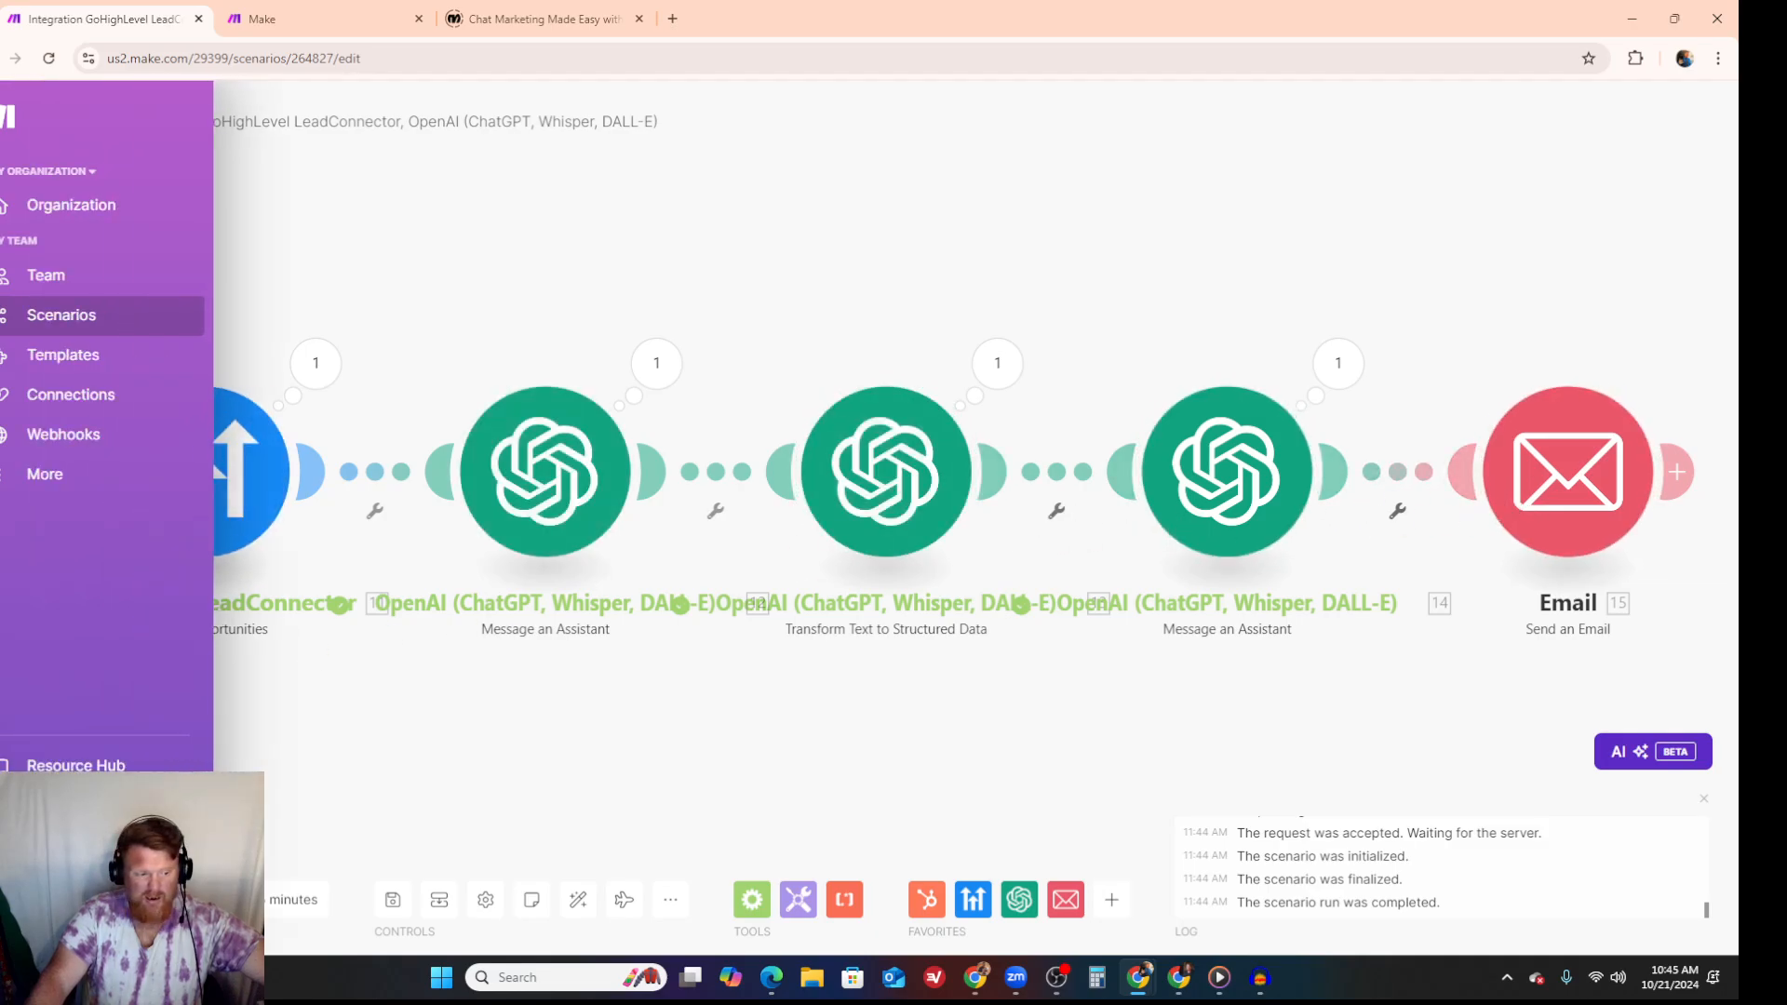
click(239, 450)
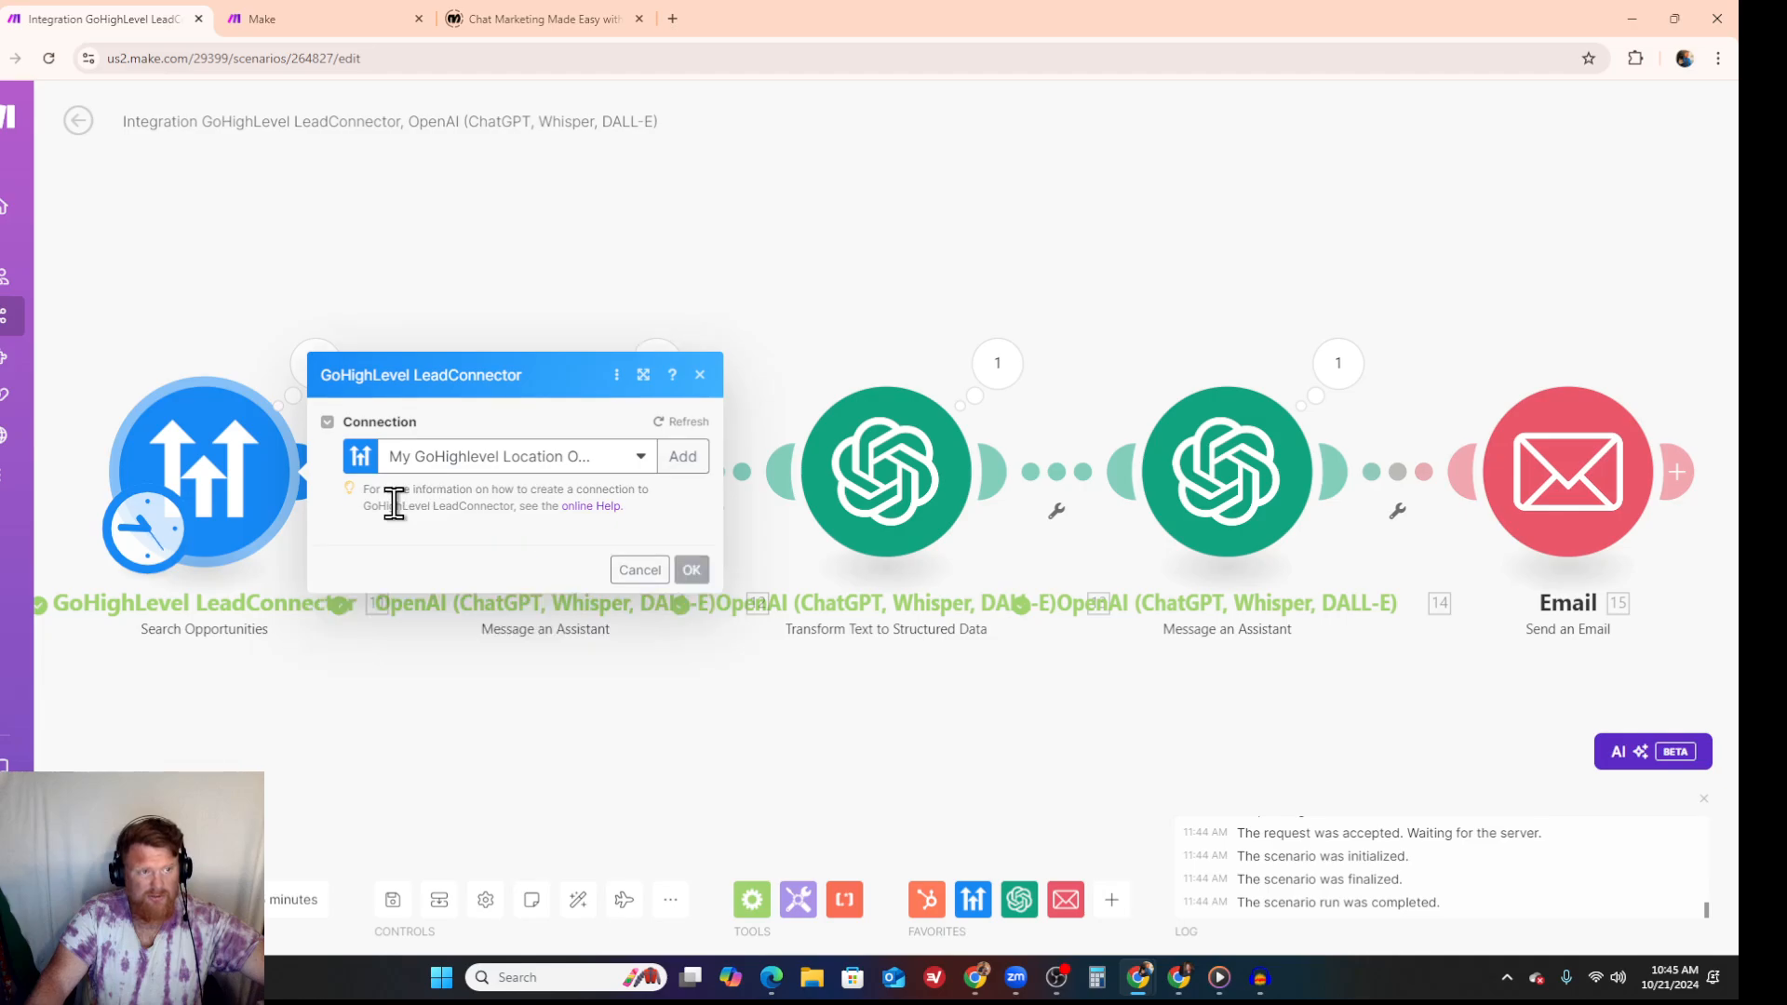
double_click(398, 565)
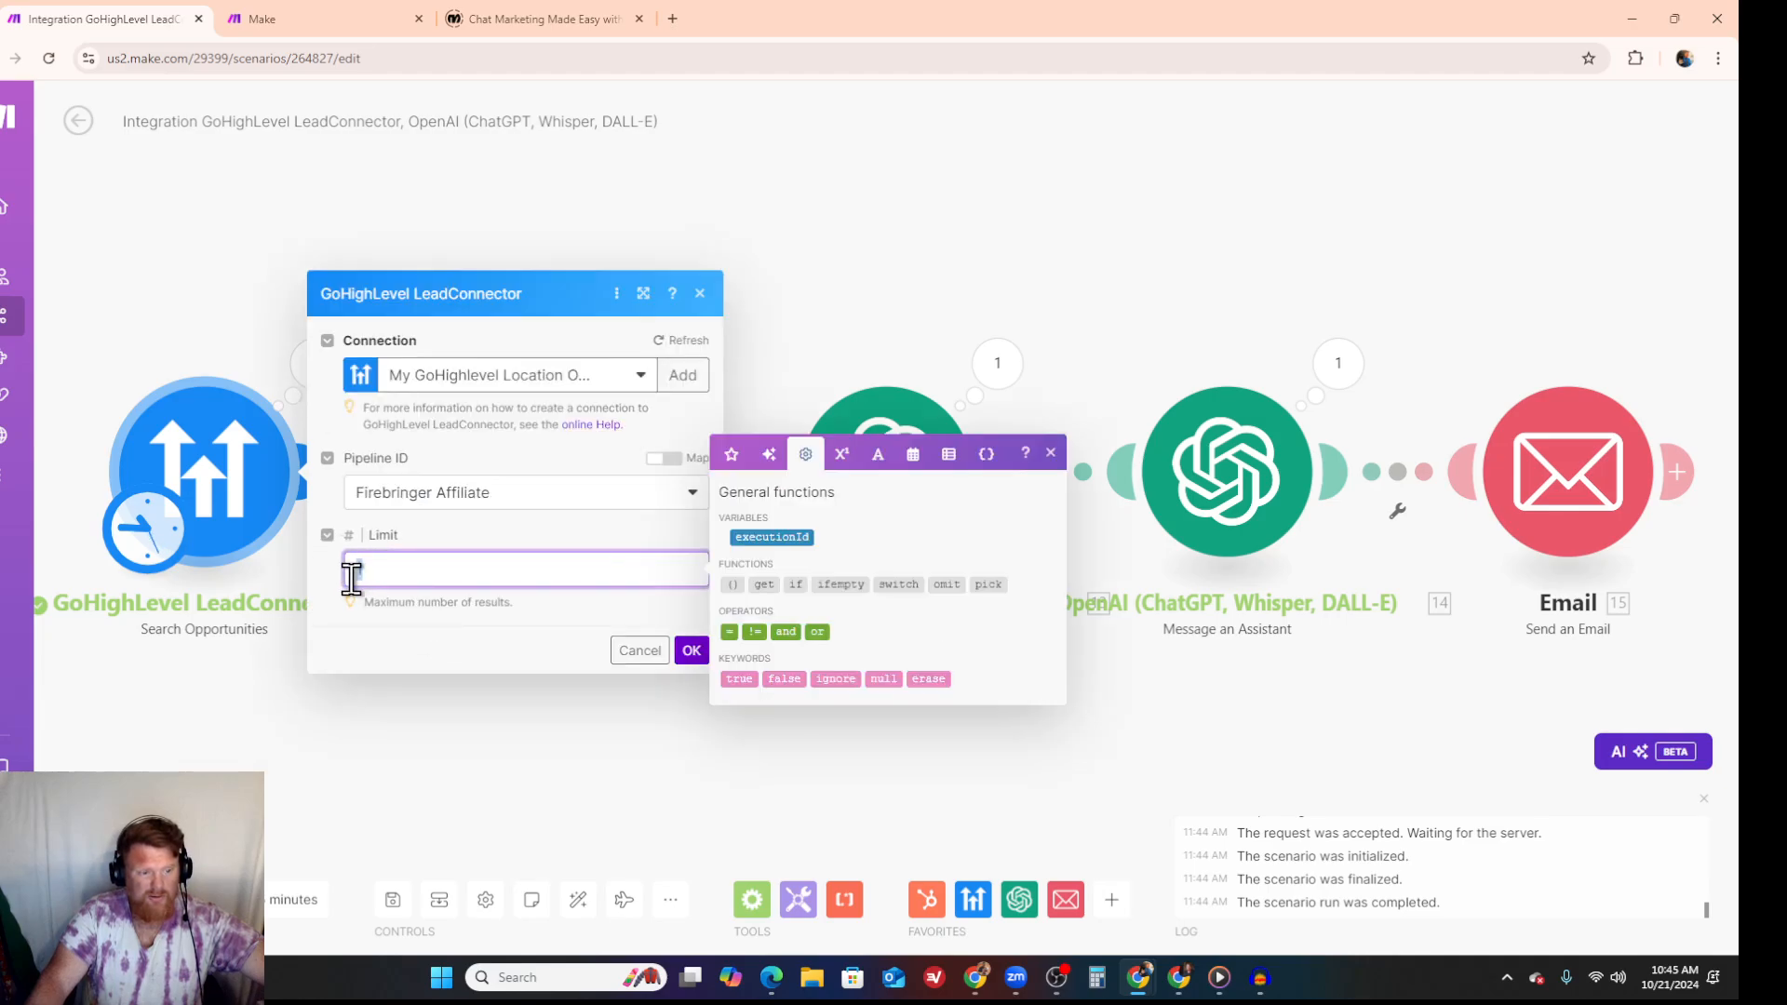
- Switch to the CRM's Opportunities page and check how many opportunities the Firebringer Affiliate pipeline holds
mouse_move(1138, 977)
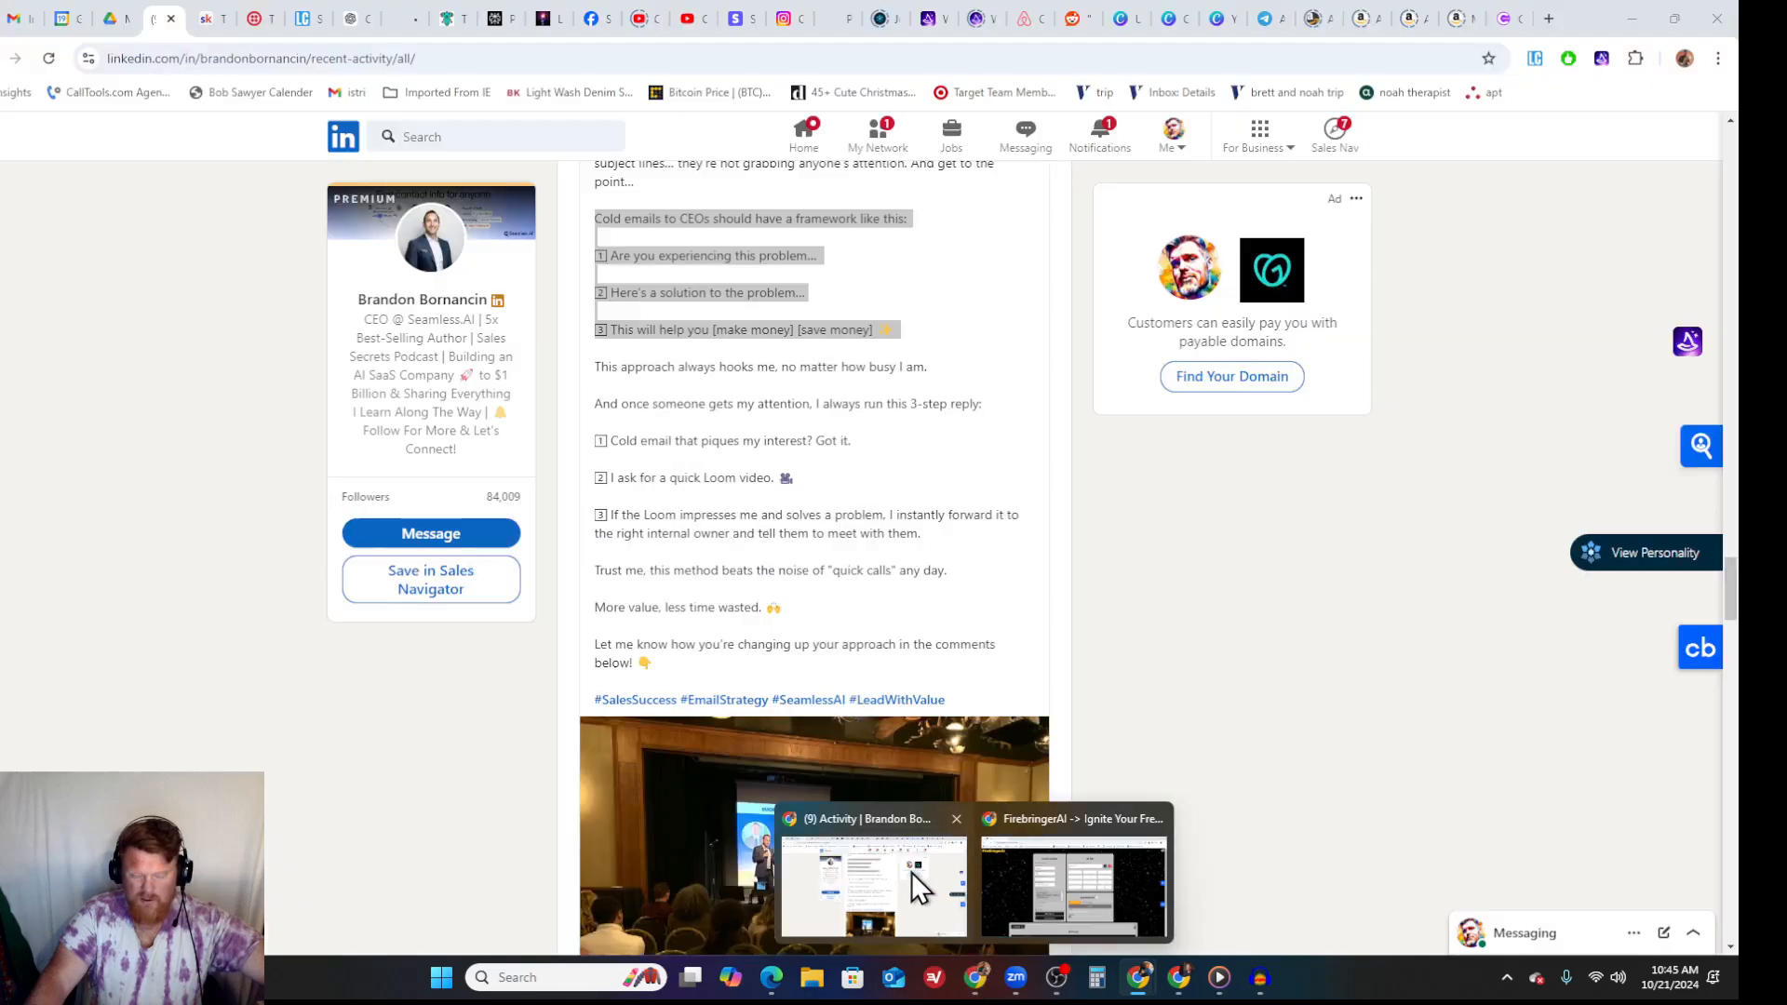
click(912, 873)
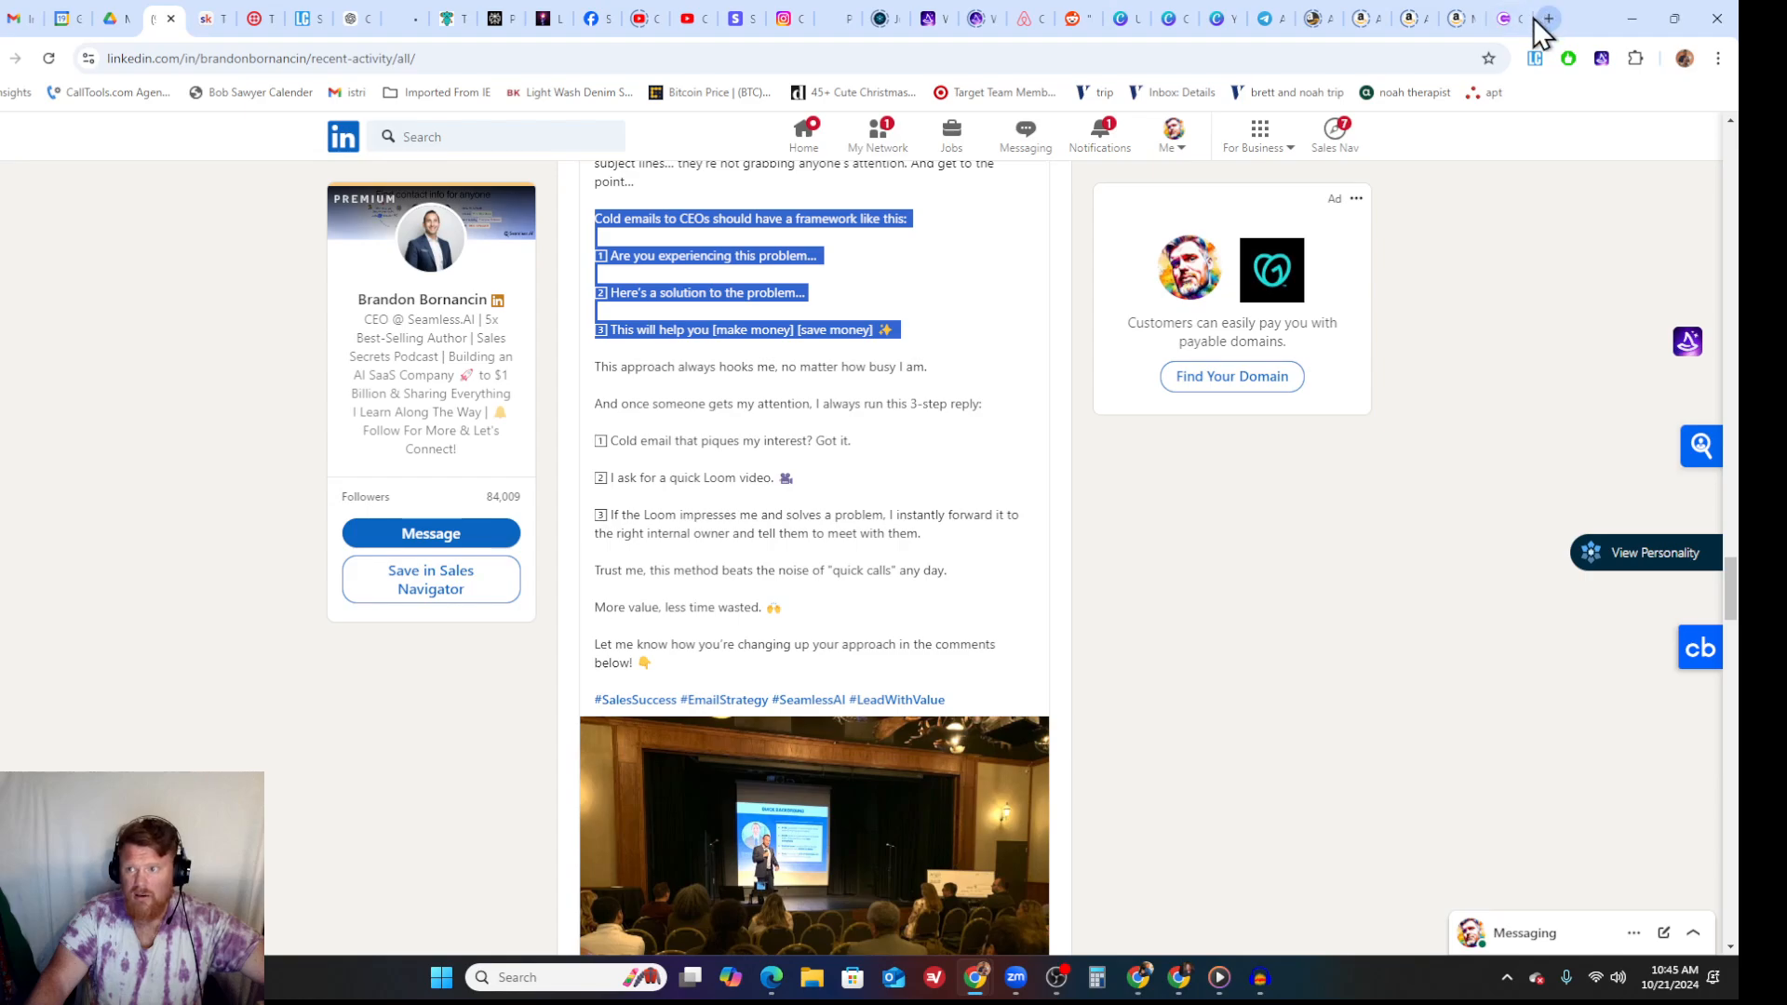
click(1502, 21)
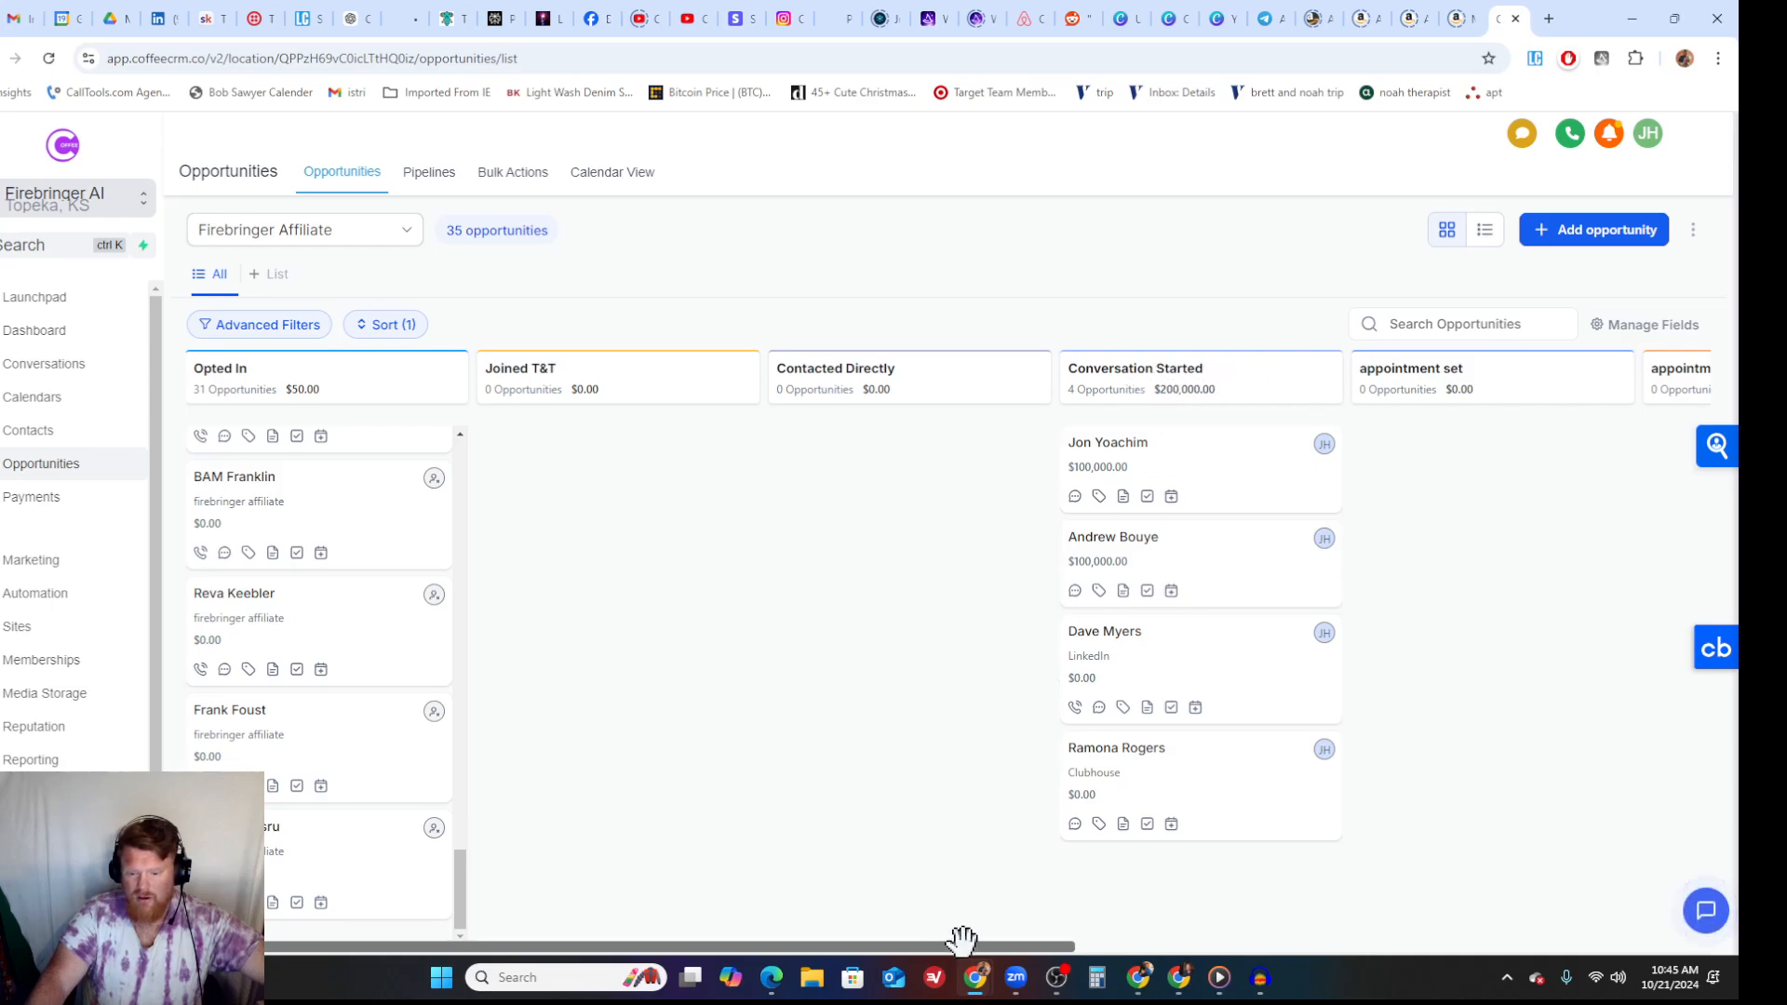
drag(972, 944, 445, 966)
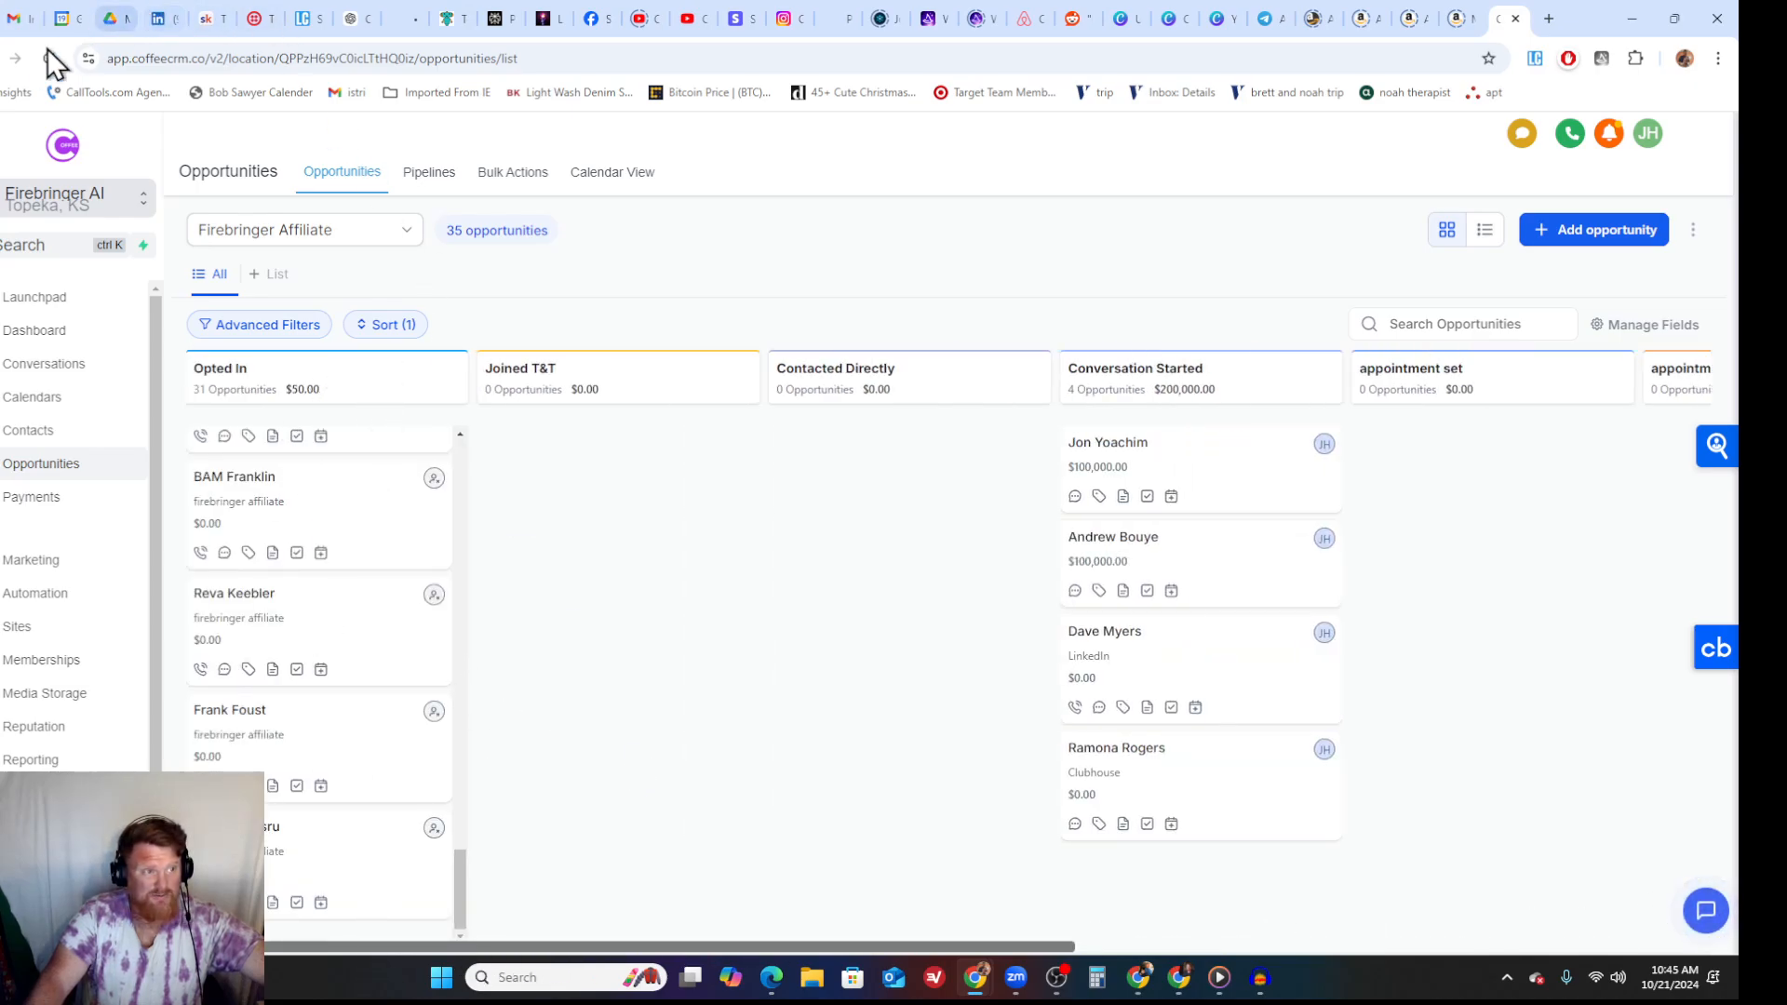
mouse_move(1140, 972)
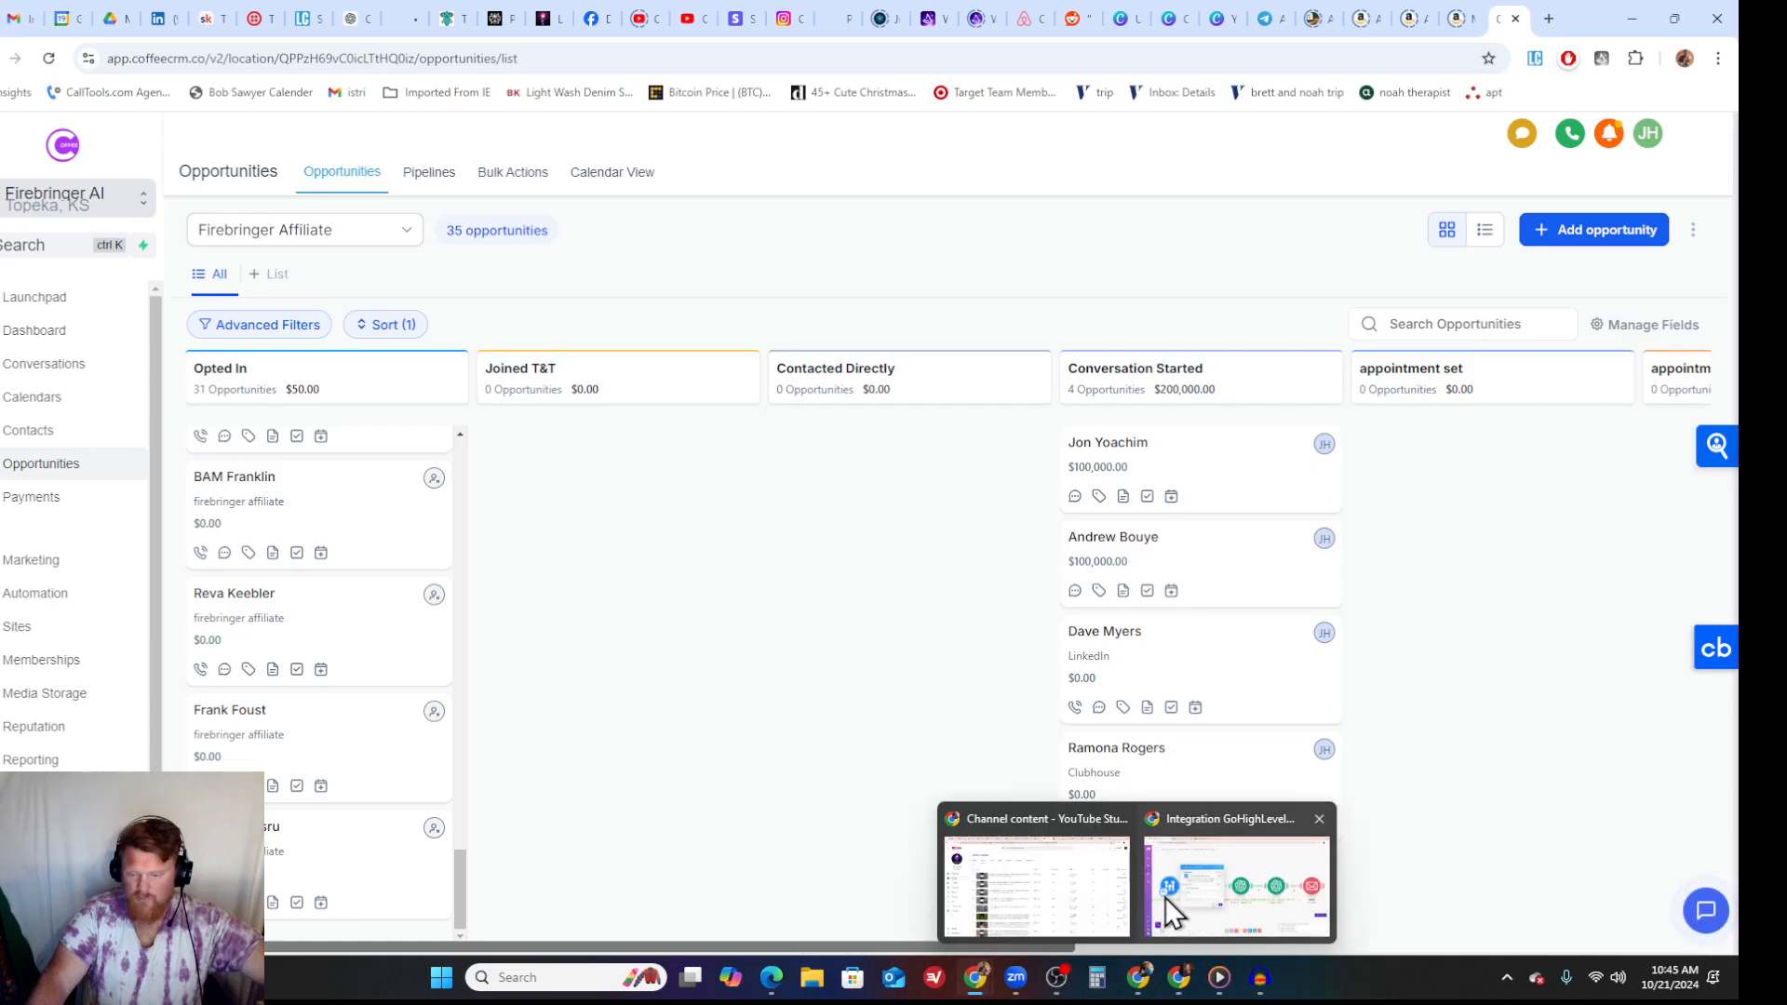
- Return to the Make scenario, set the Search Opportunities limit to 35, and save the module
click(1248, 846)
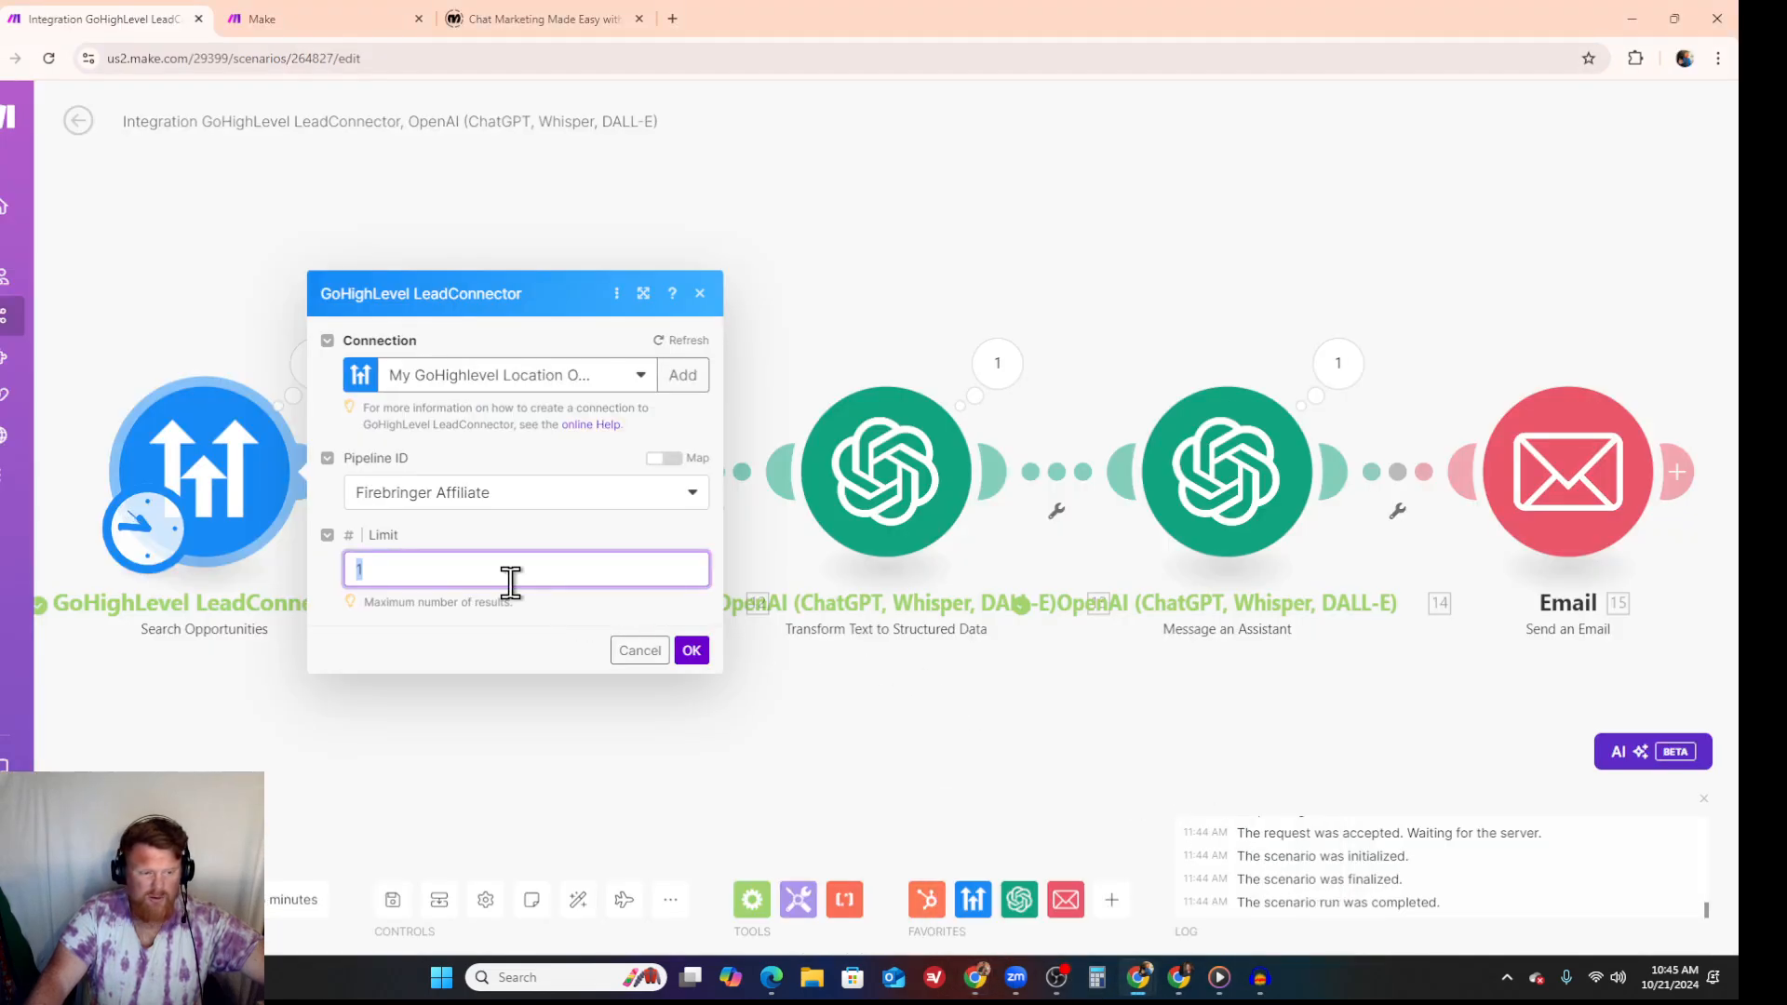
text(350)
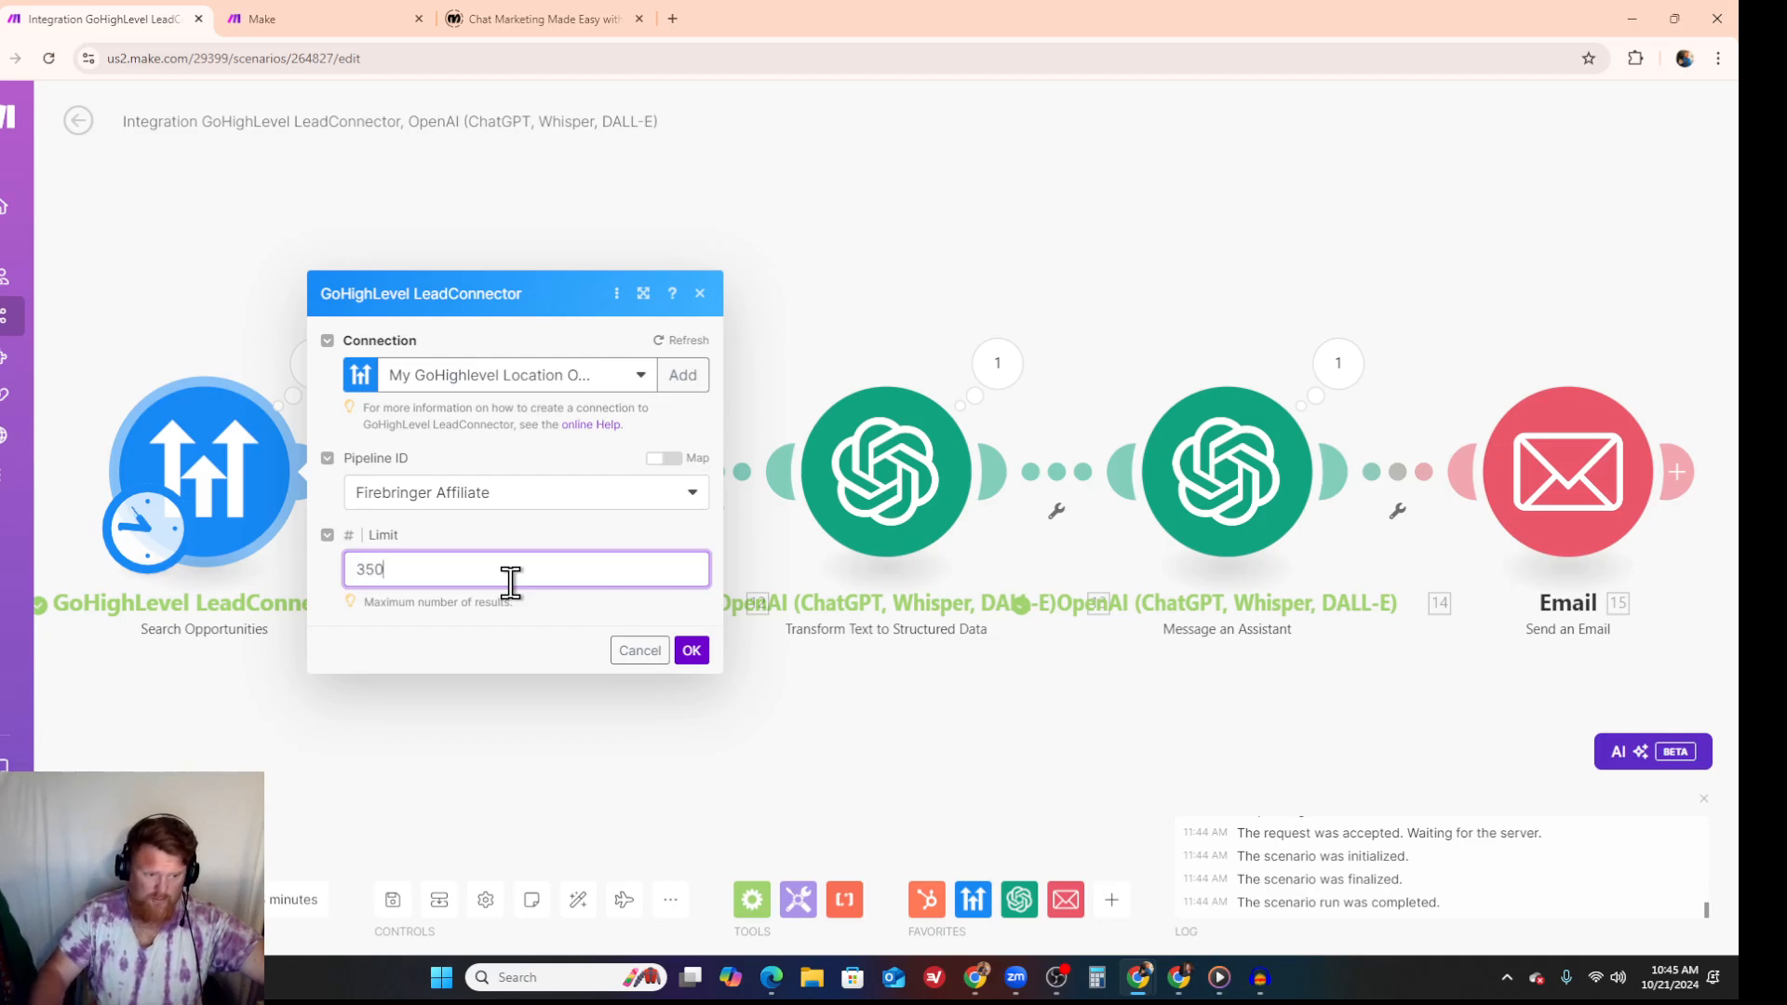
key(BackSpace)
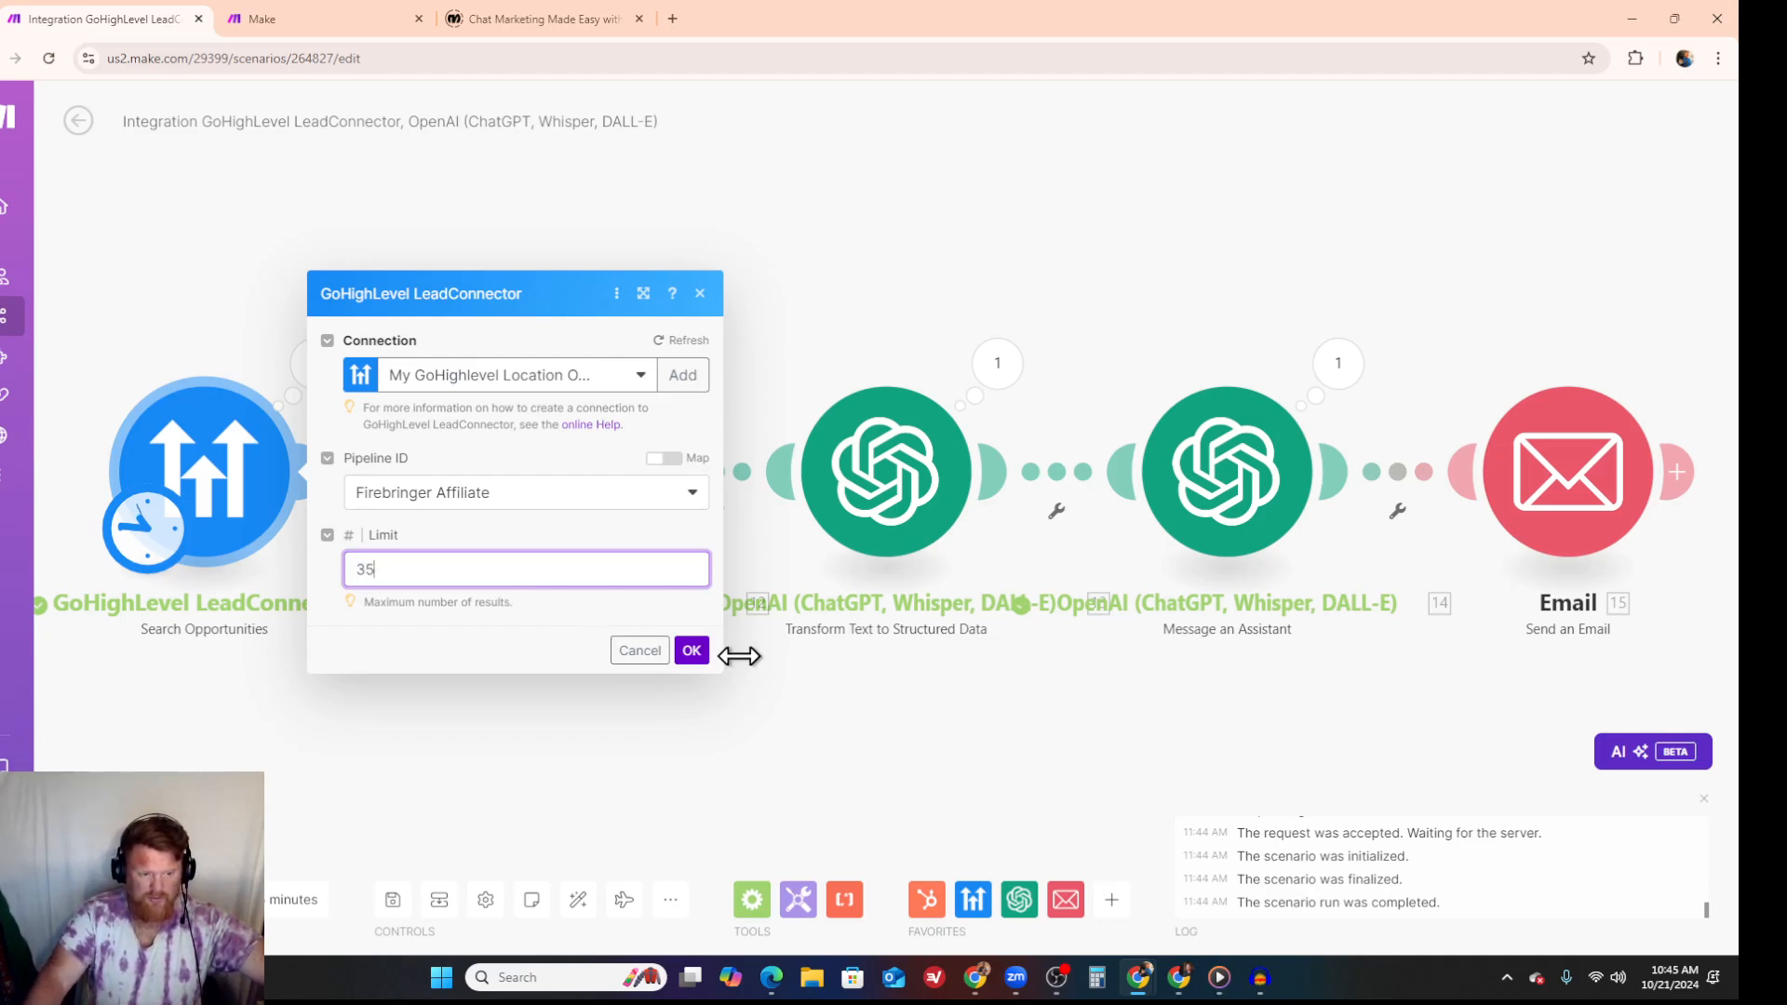
click(691, 651)
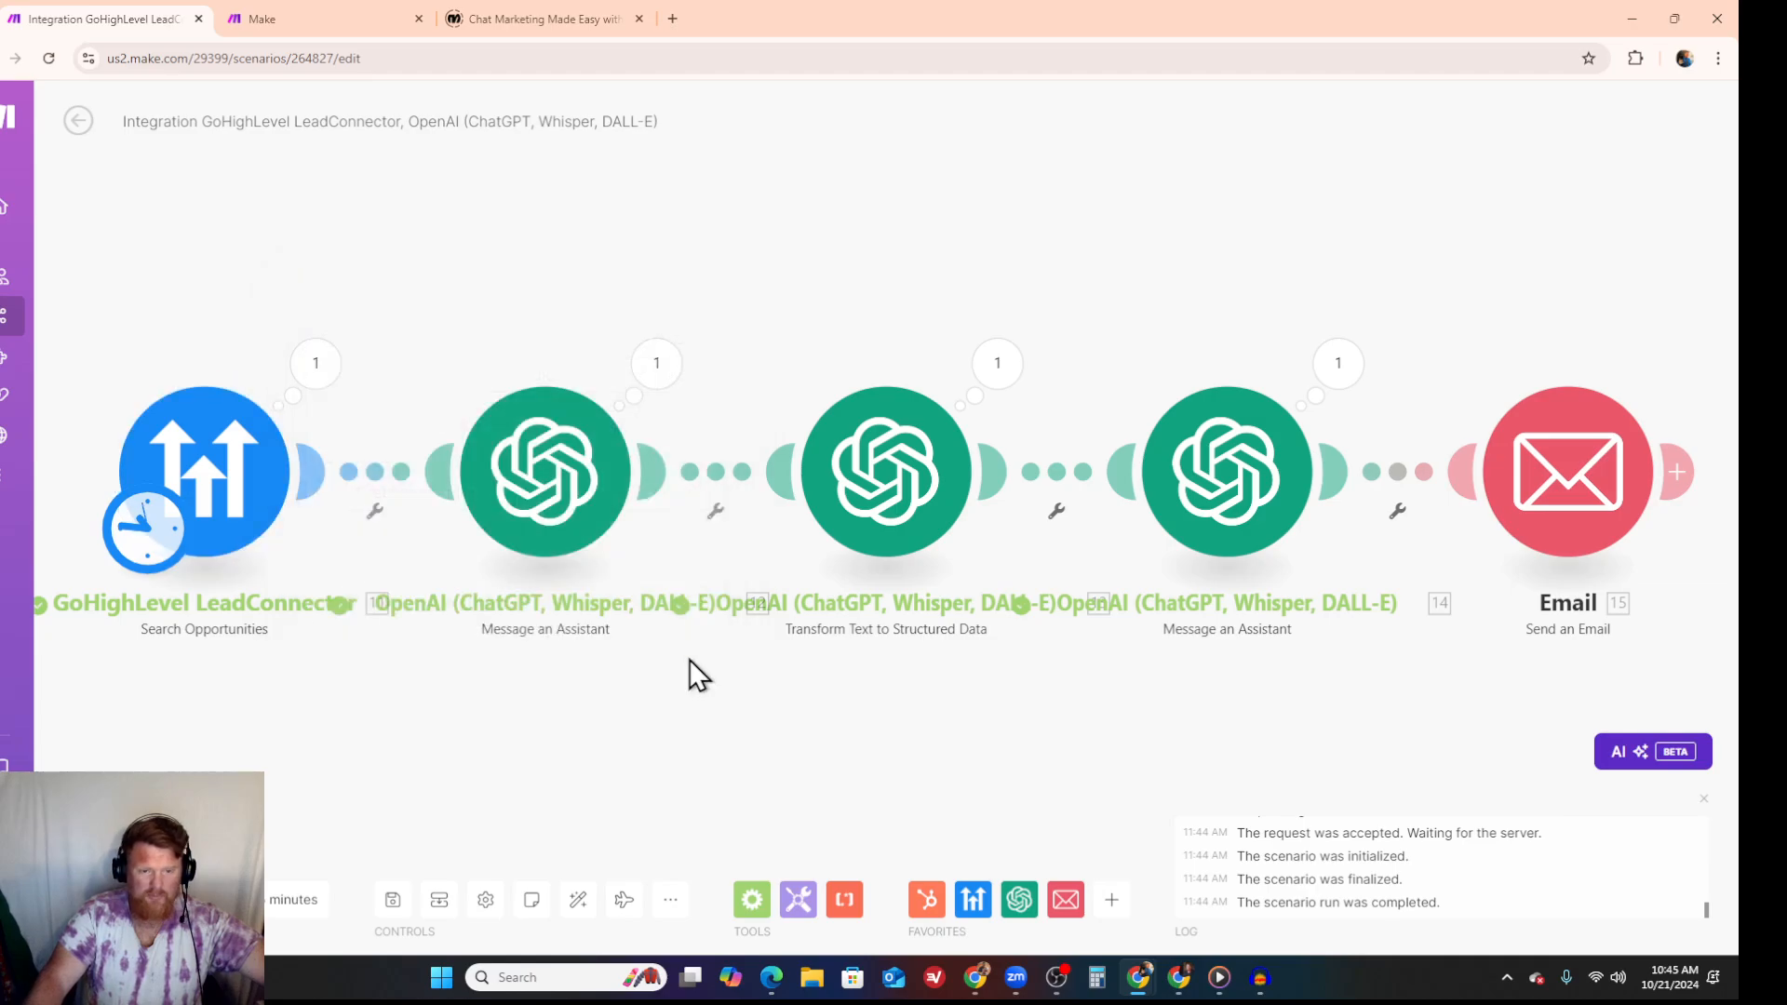
- Check the Email module's recipient, subject and content mappings, save them, and run the full scenario once
click(1585, 473)
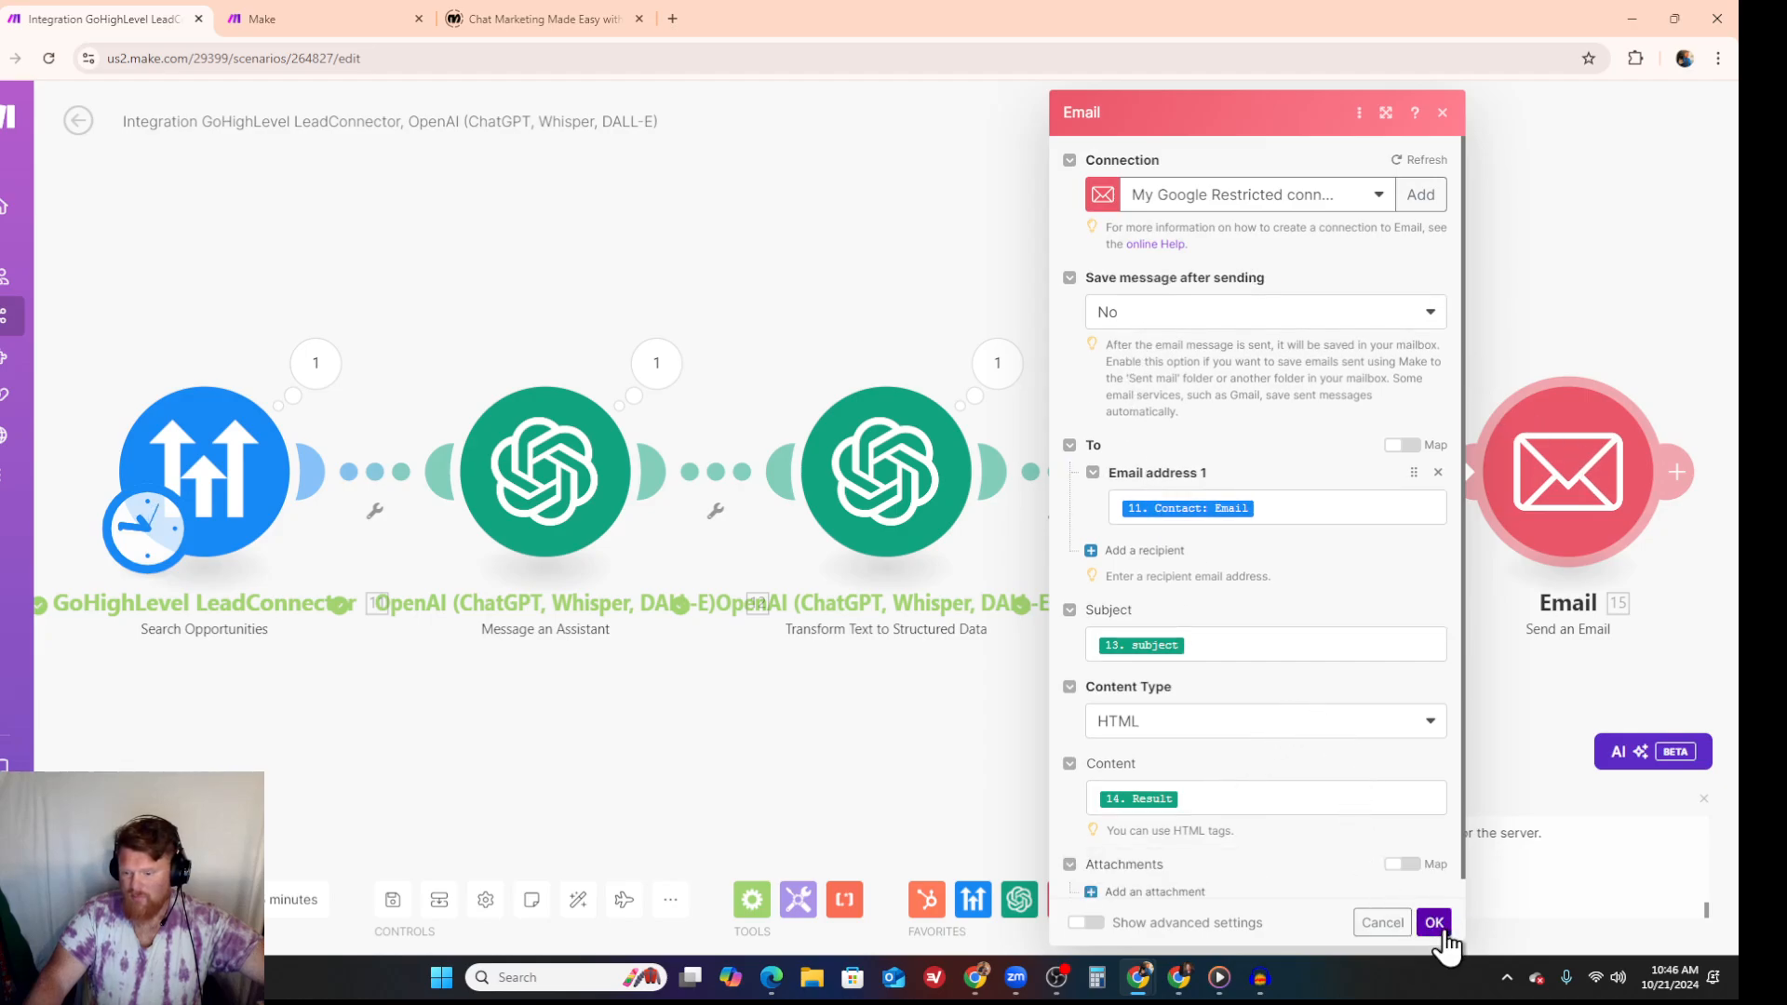
click(1434, 924)
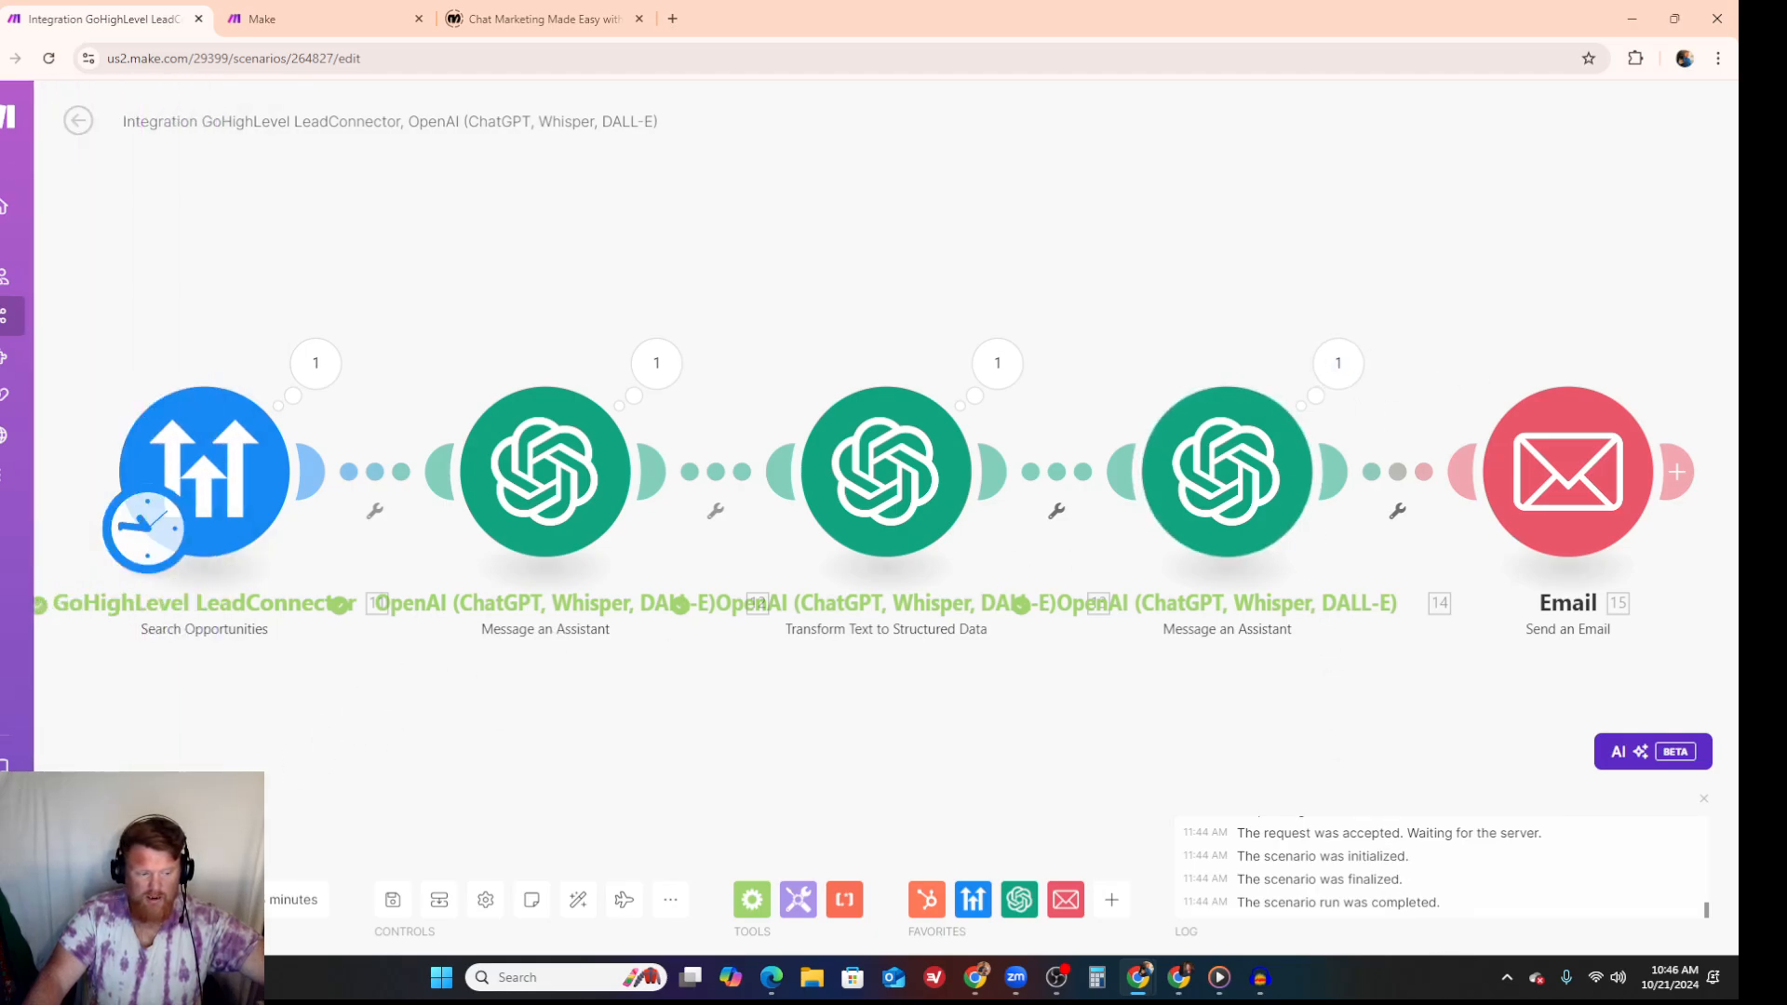
click(114, 900)
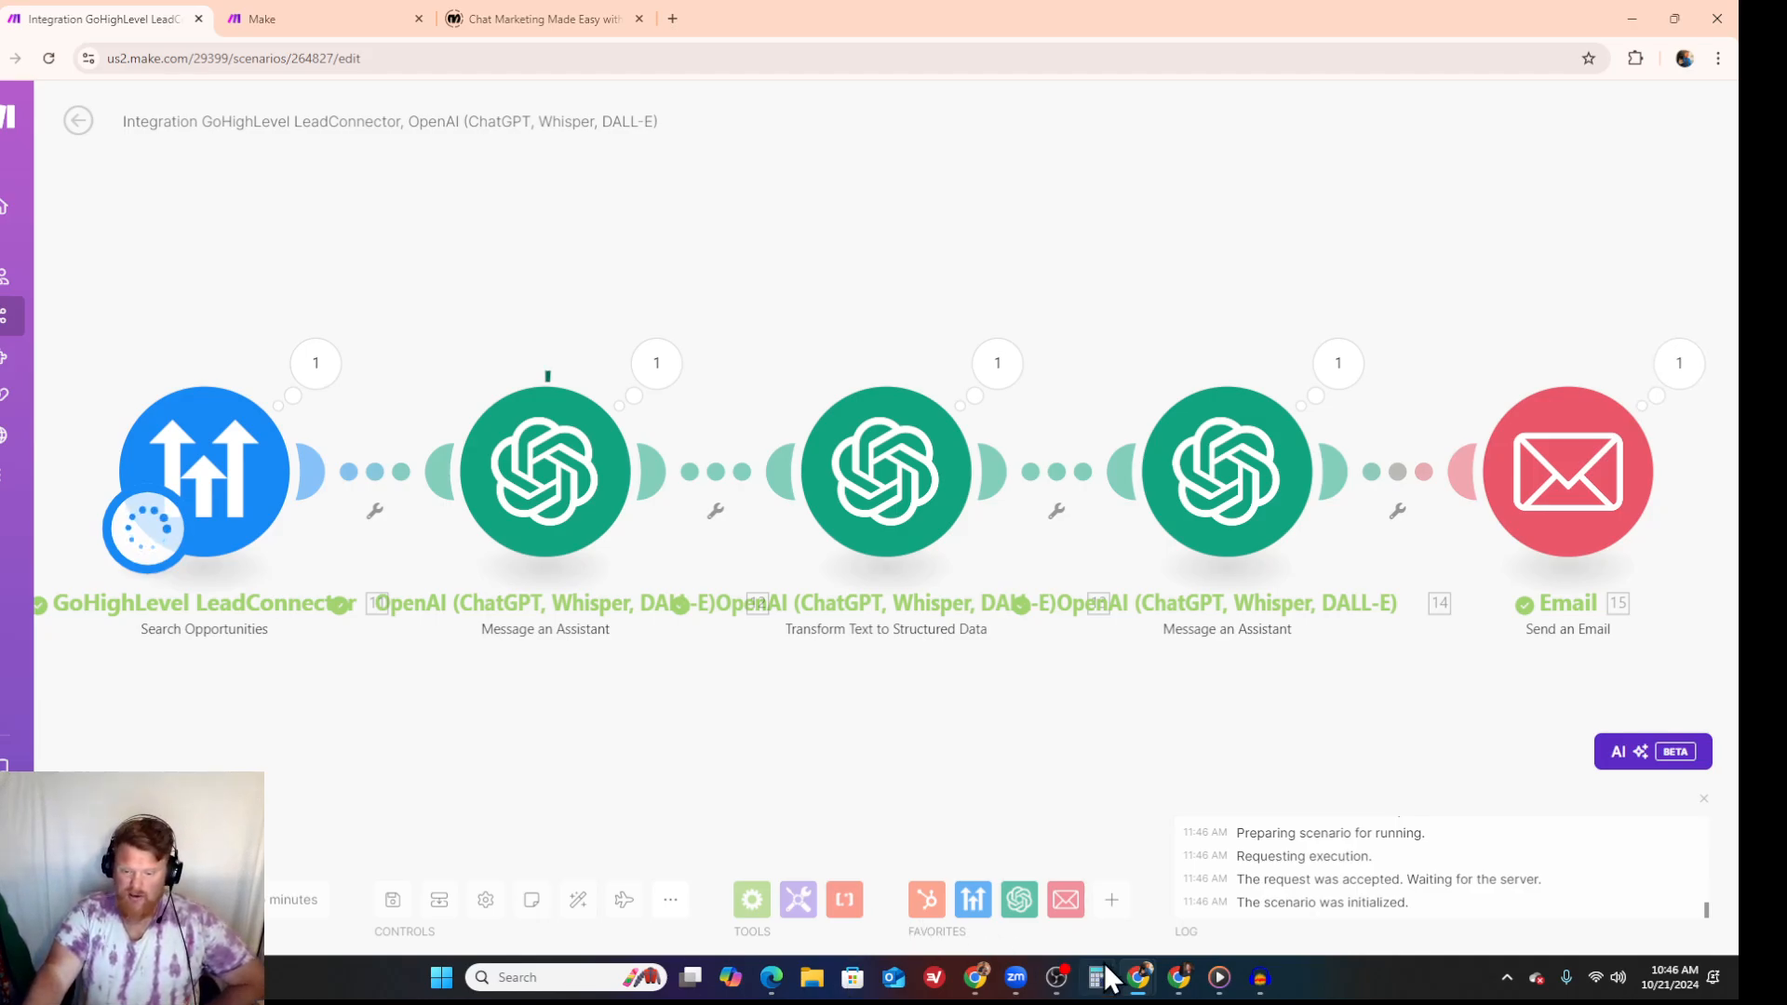
- Switch to Gmail and open the newest sent message to read the cold email generated by the scenario
mouse_move(1139, 977)
click(1049, 894)
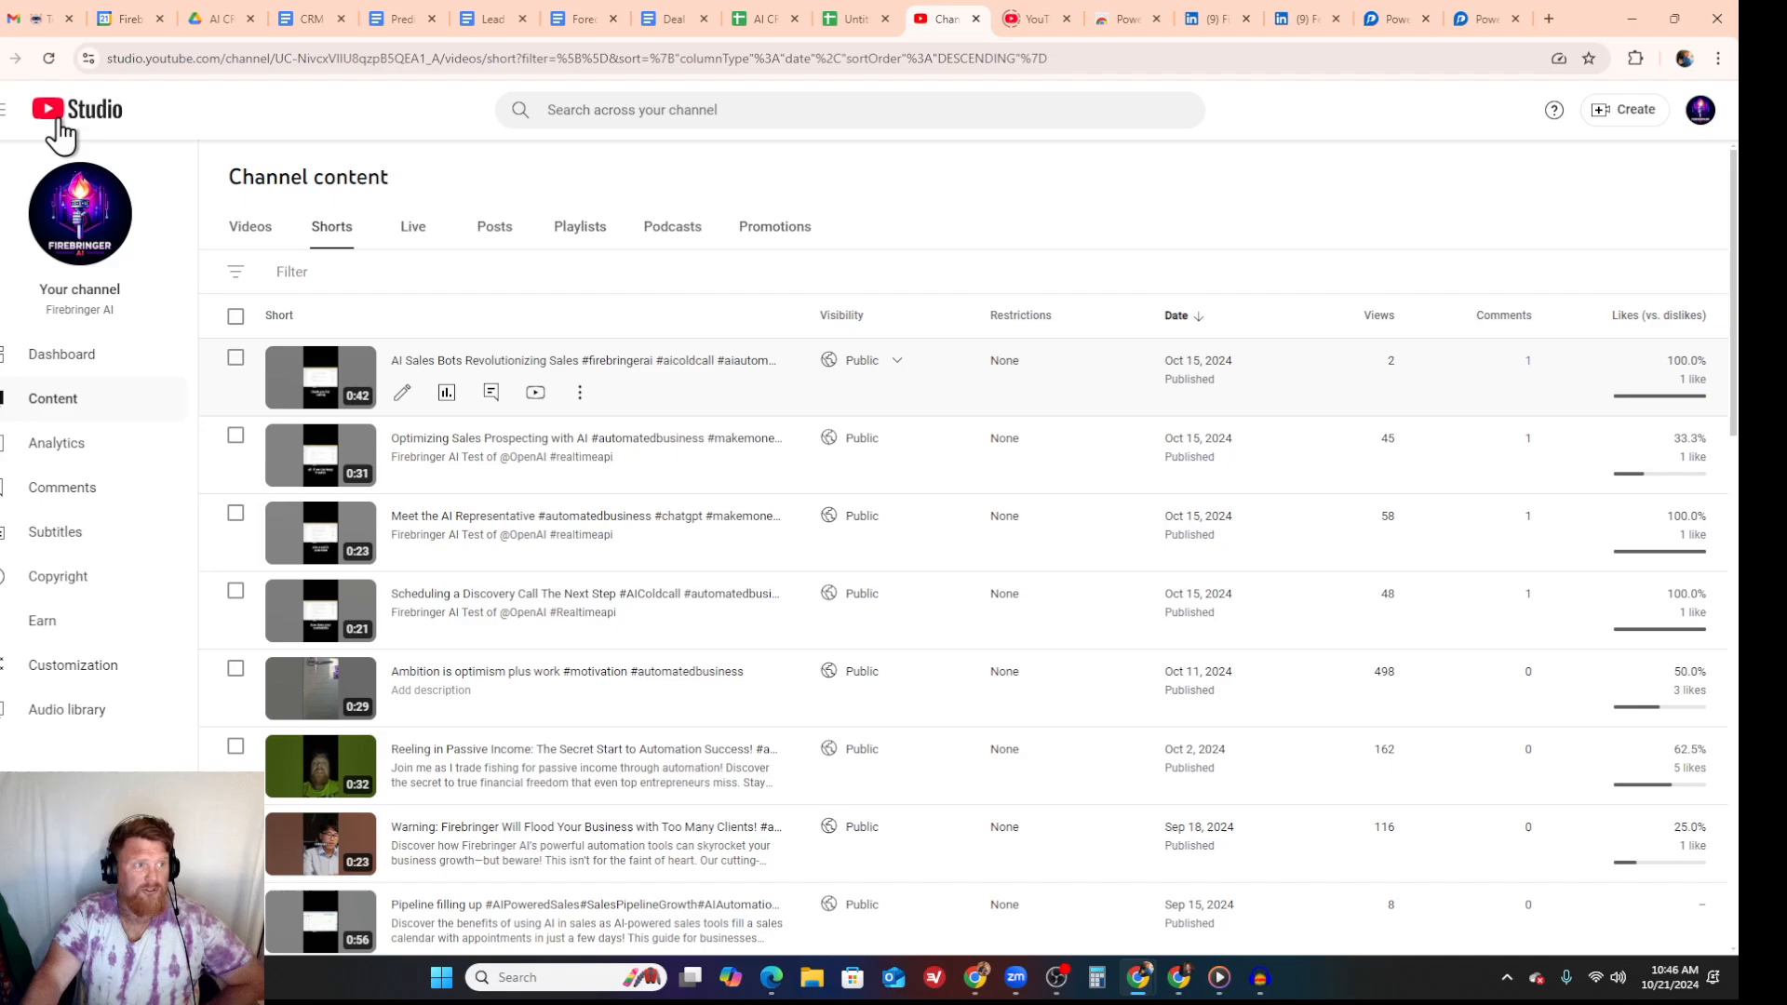
click(53, 28)
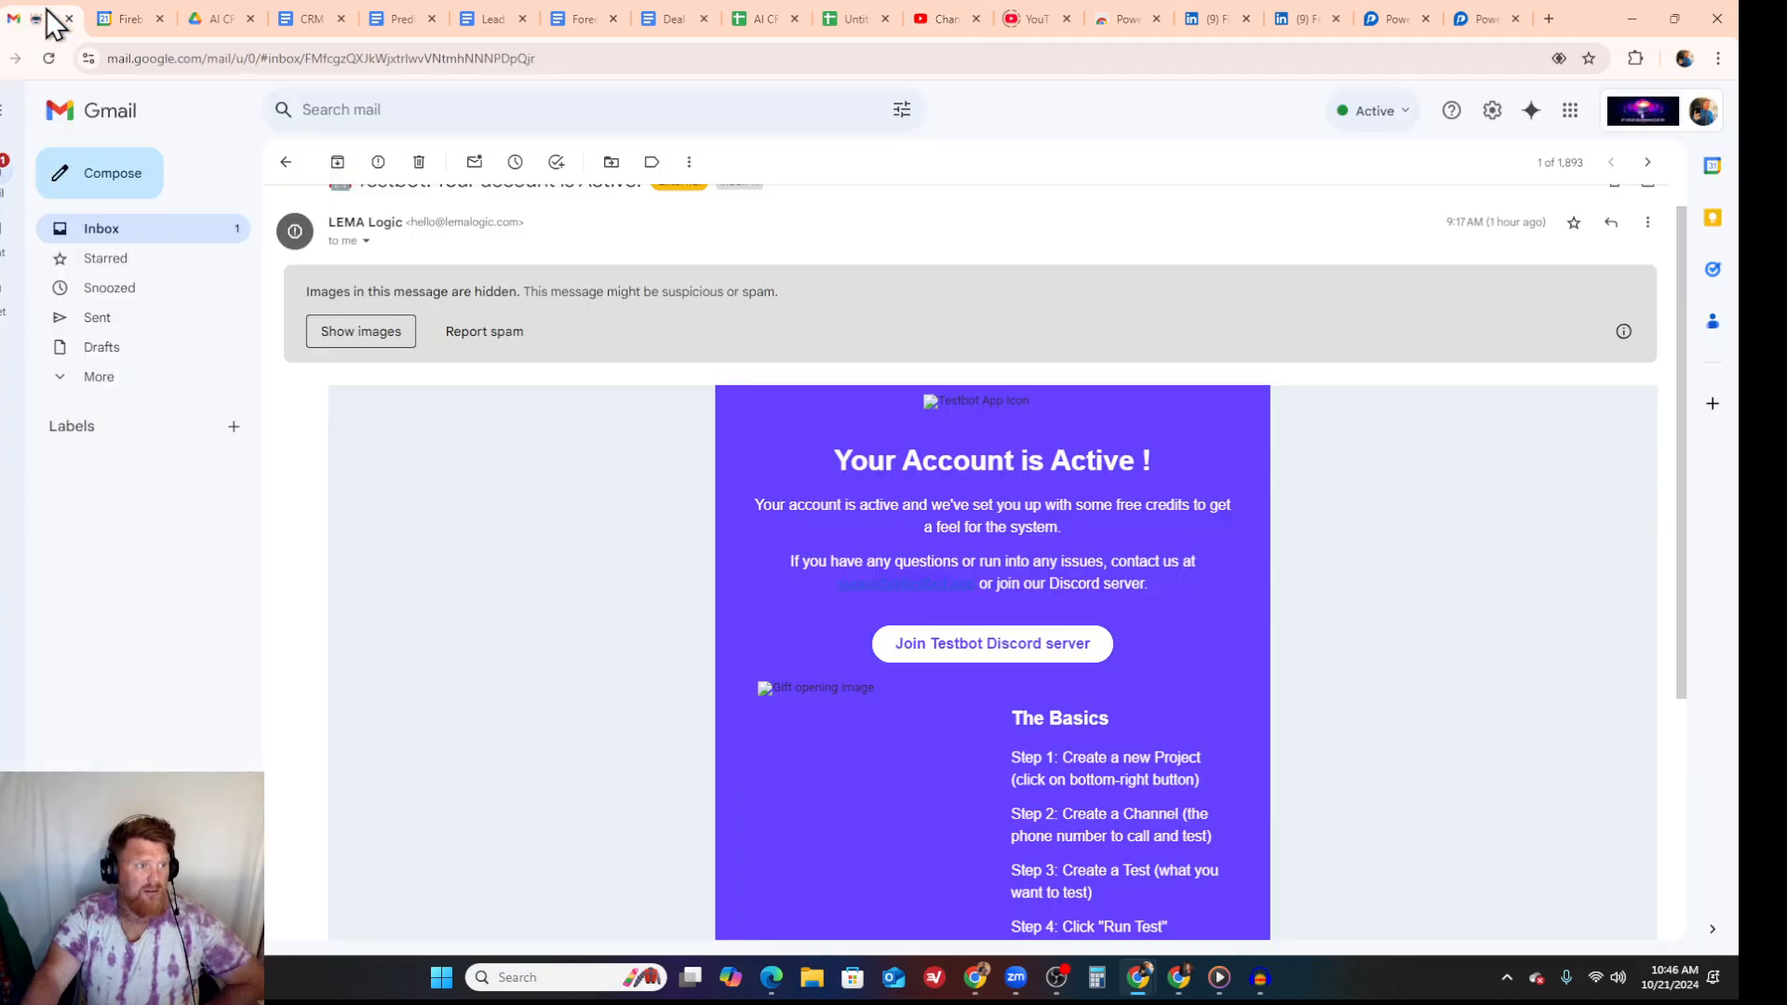
click(110, 232)
click(655, 203)
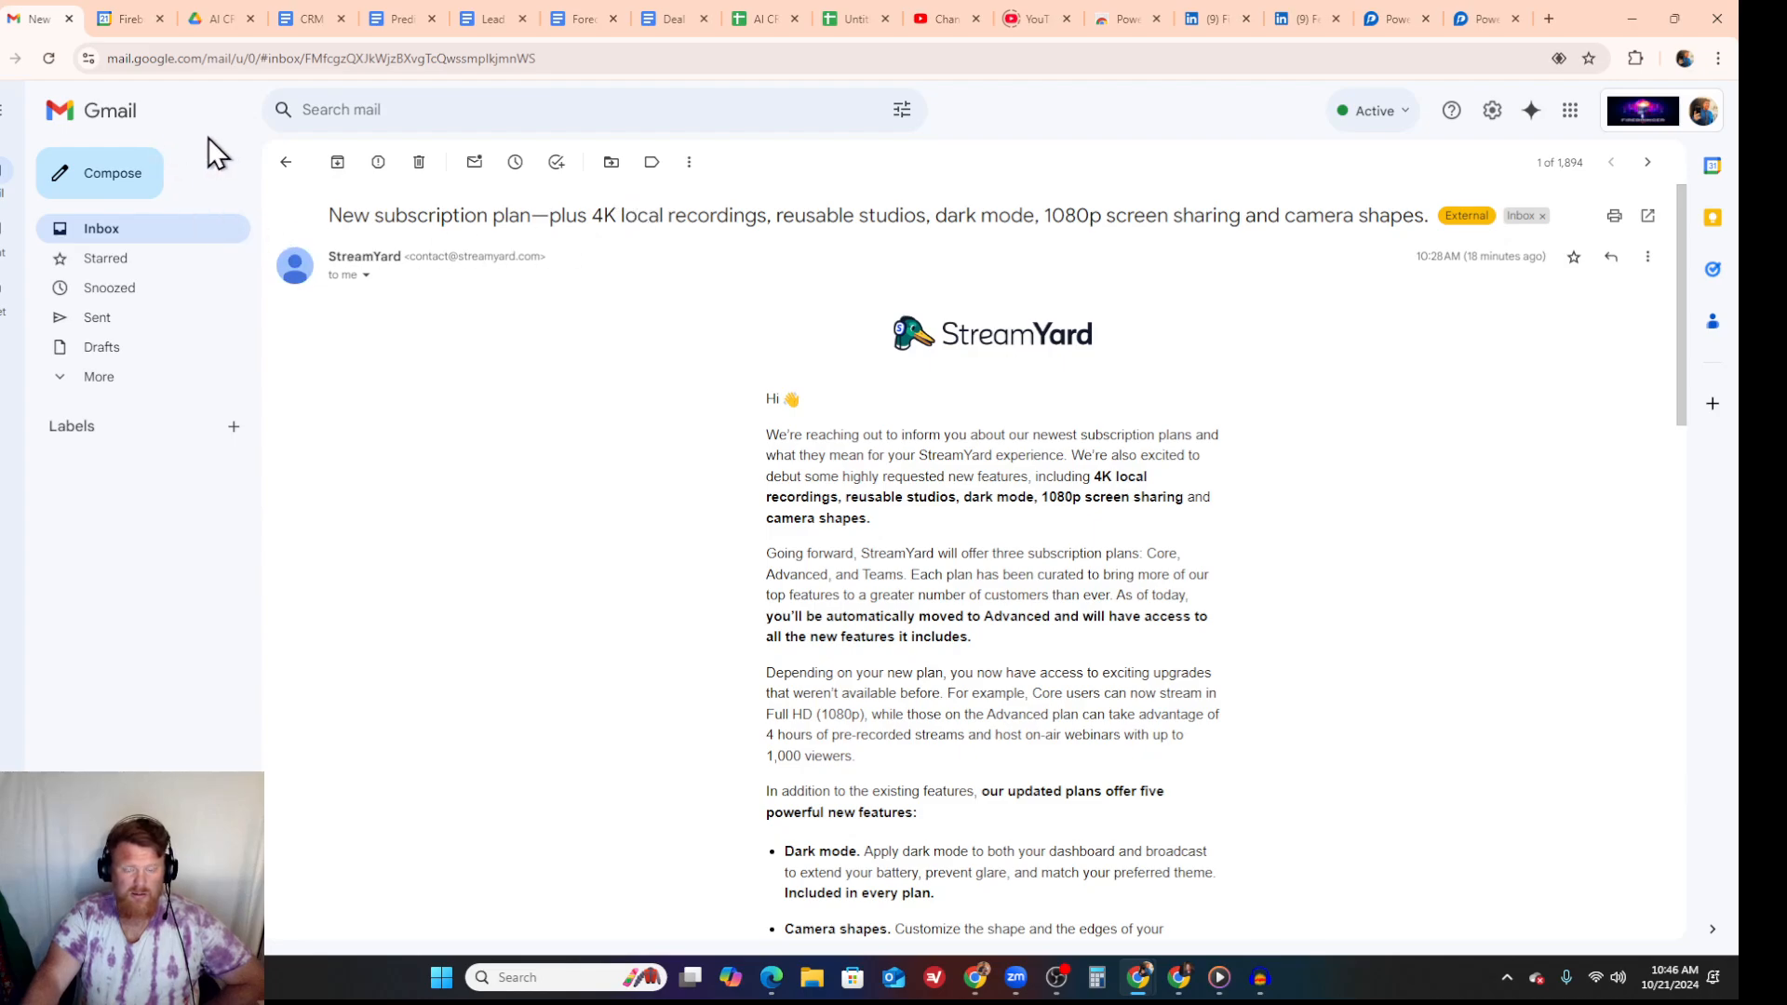
click(121, 319)
click(632, 262)
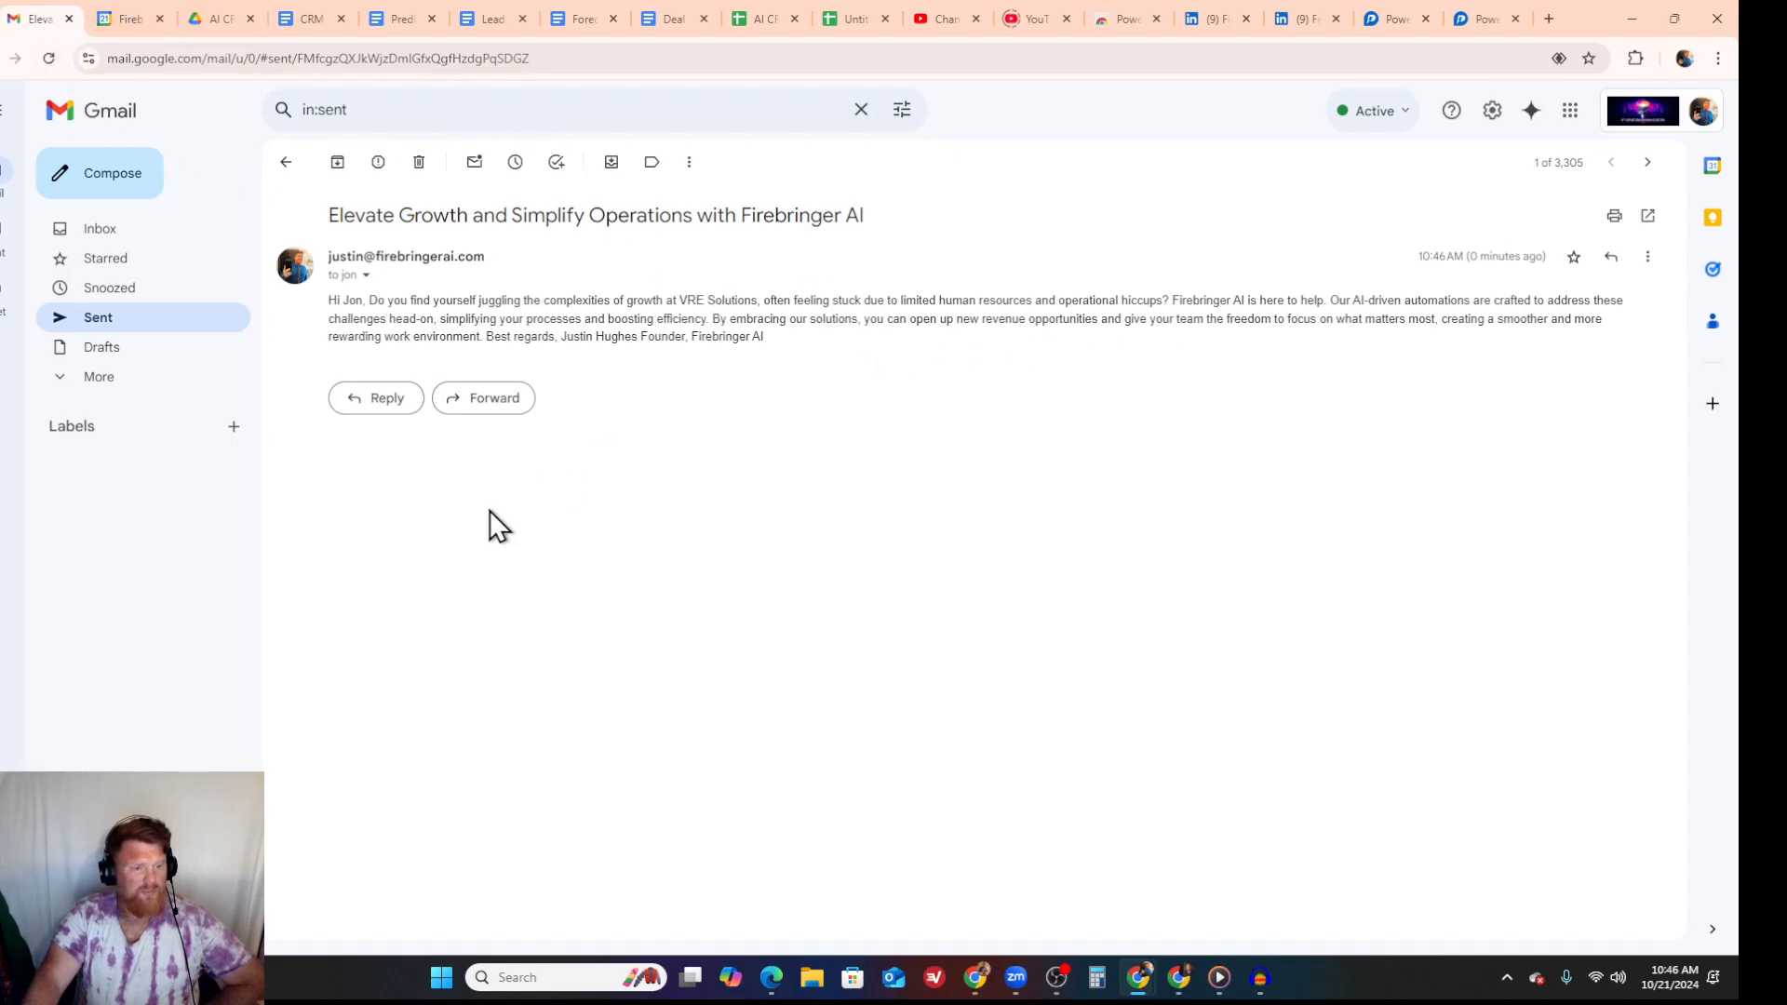
- Return to the Make scenario and inspect the Search Opportunities output, expanding Bundle 35, then close the output
mouse_move(974, 985)
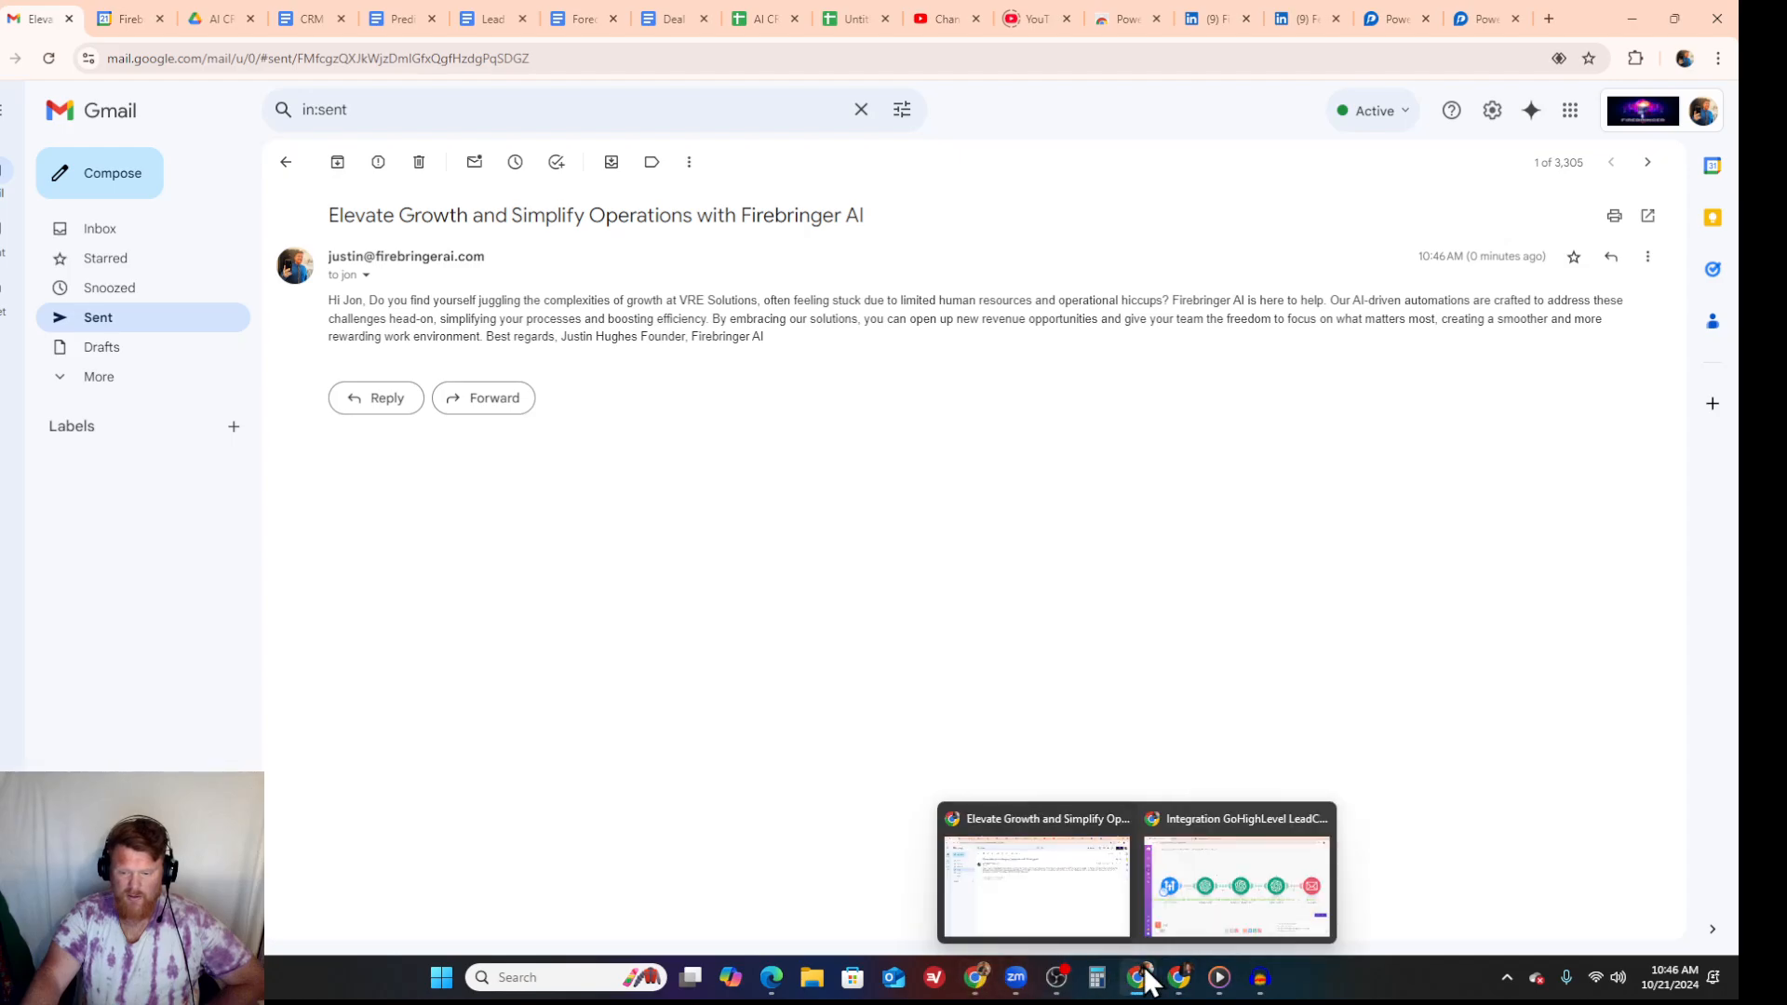
click(1203, 907)
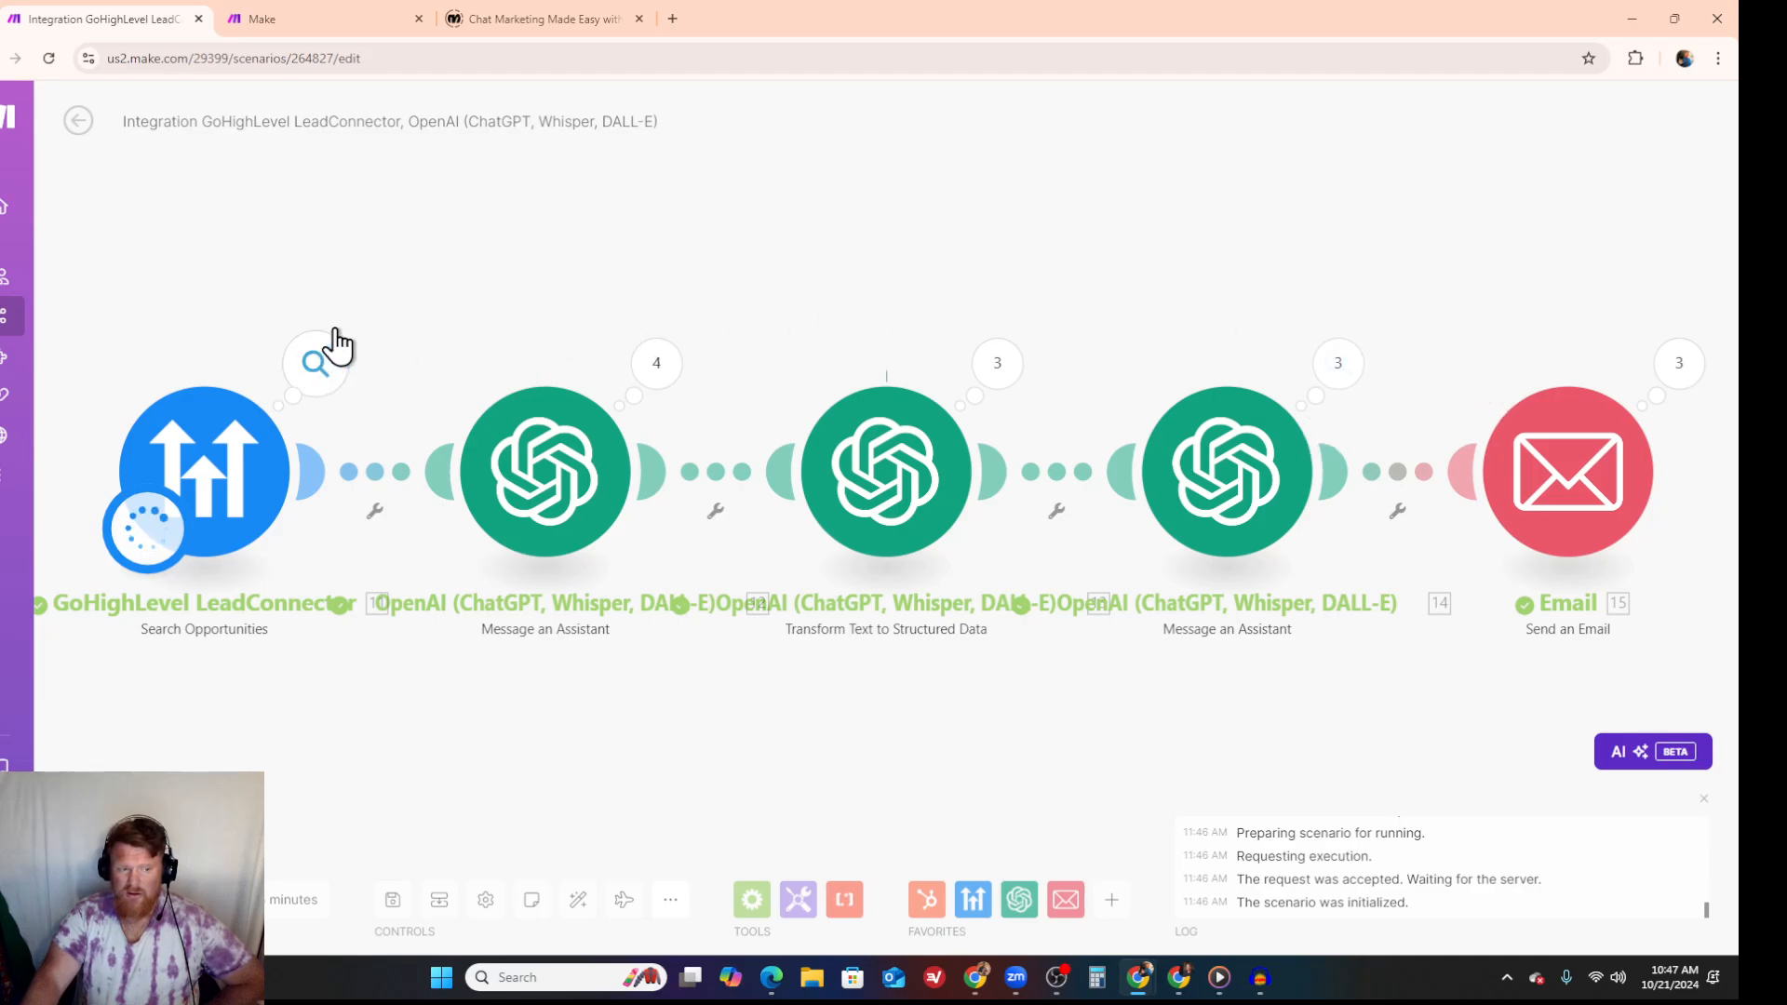
click(324, 366)
scroll(655, 441, down, 2)
scroll(655, 441, down, 15)
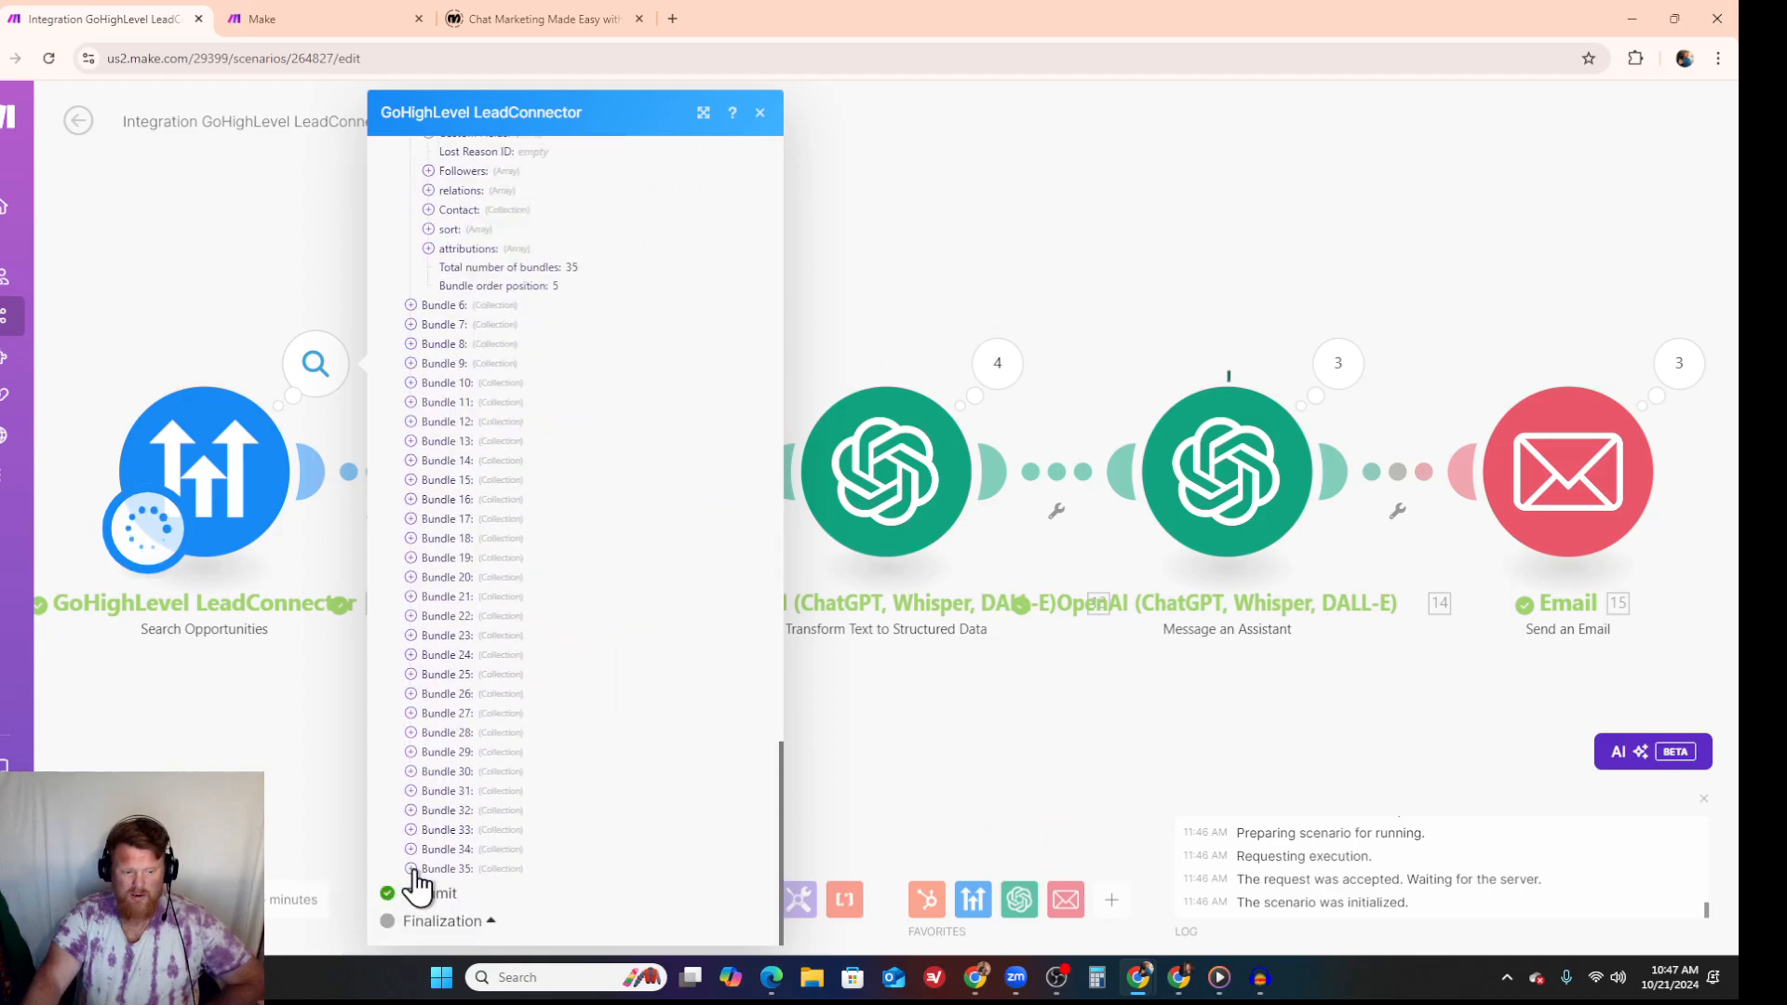
click(410, 869)
scroll(494, 847, down, 5)
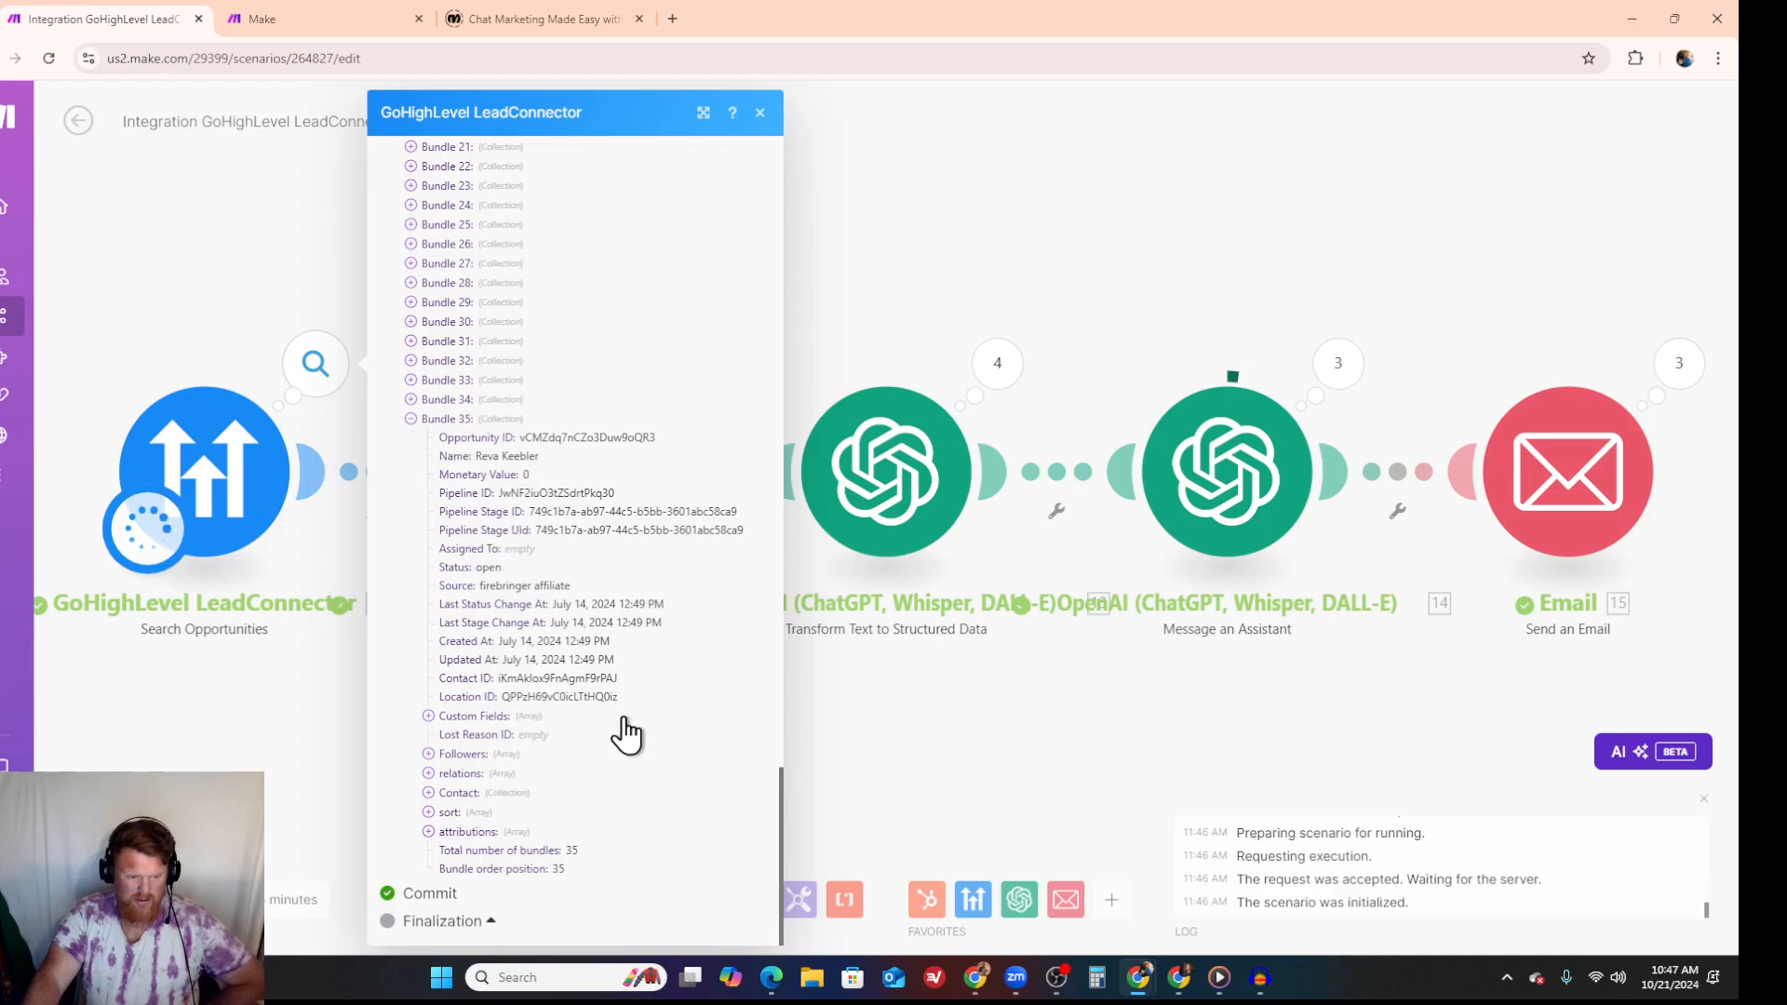
scroll(626, 730, up, 1)
scroll(622, 731, up, 10)
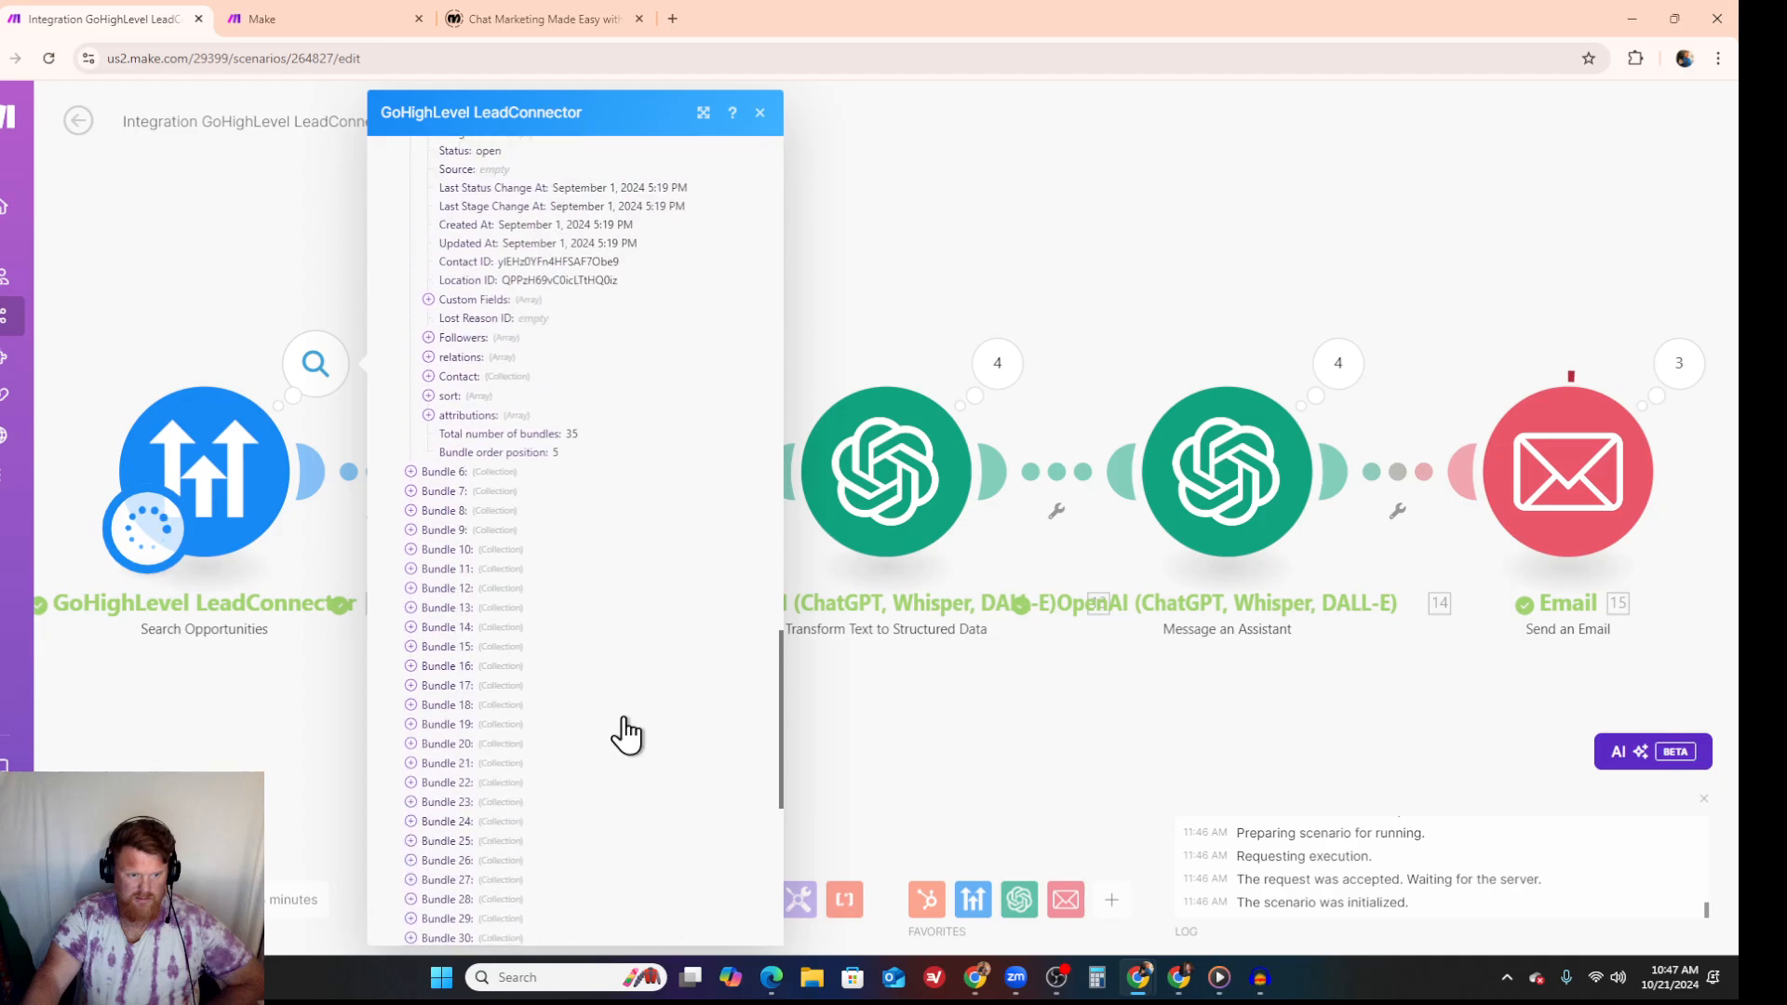
click(760, 112)
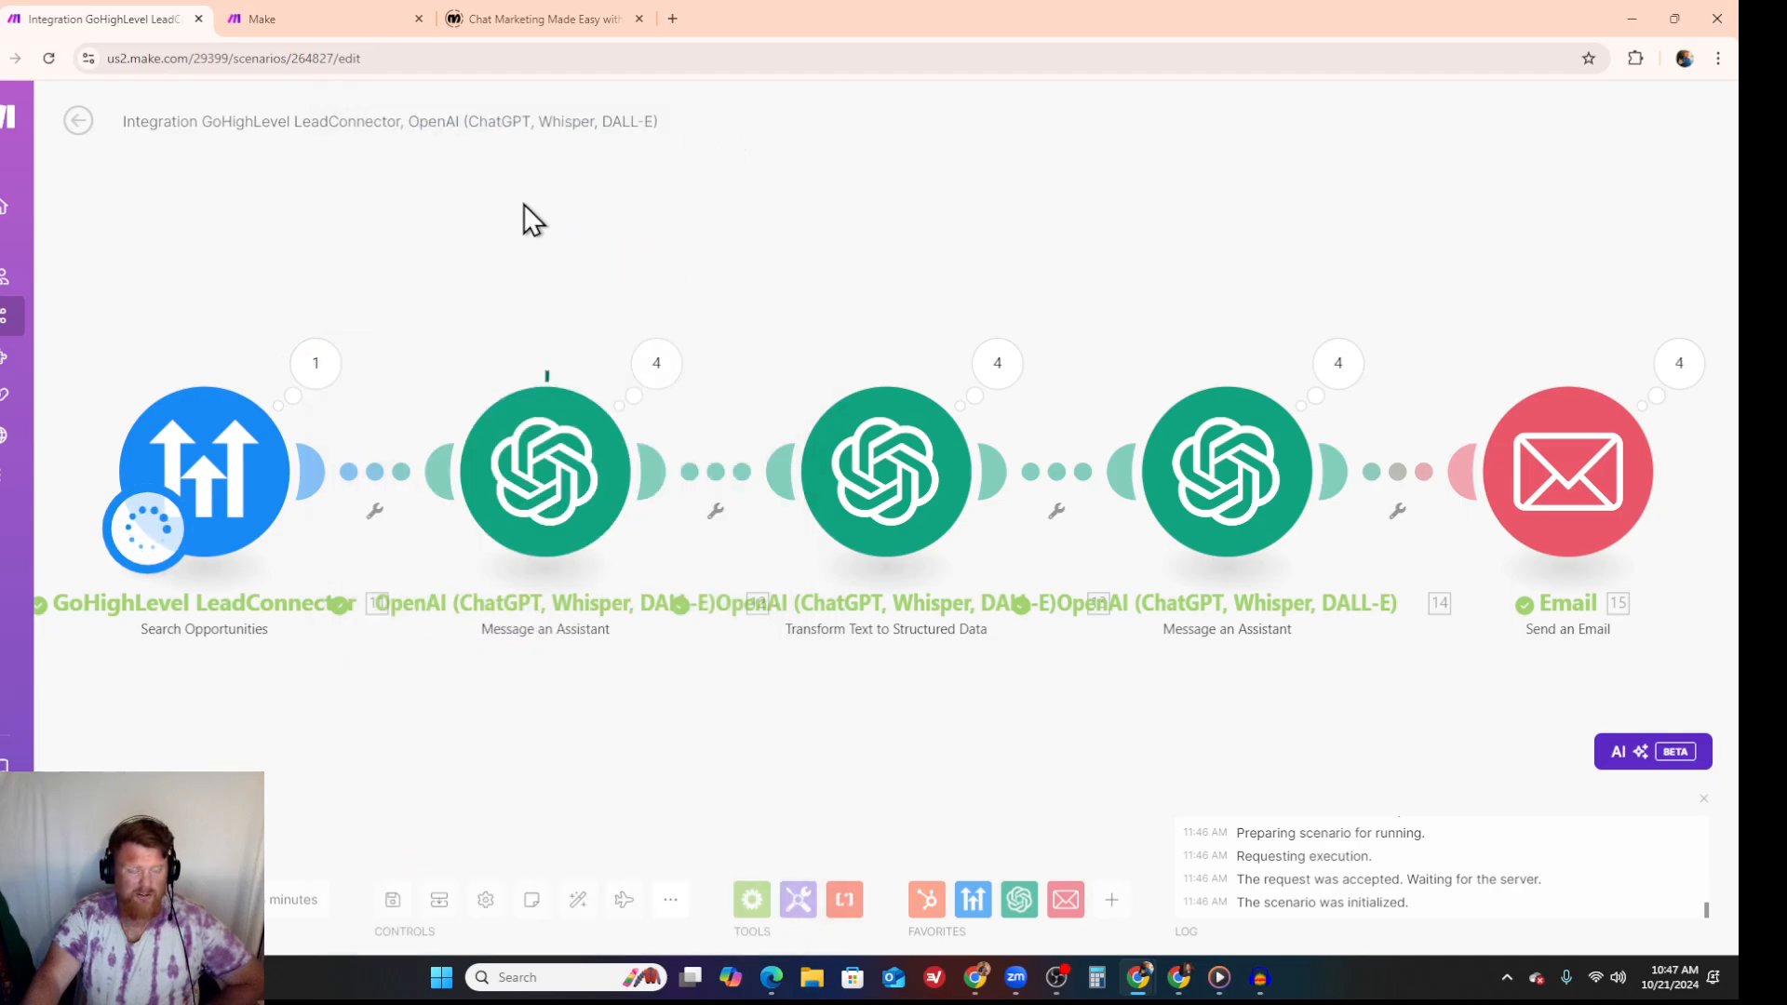